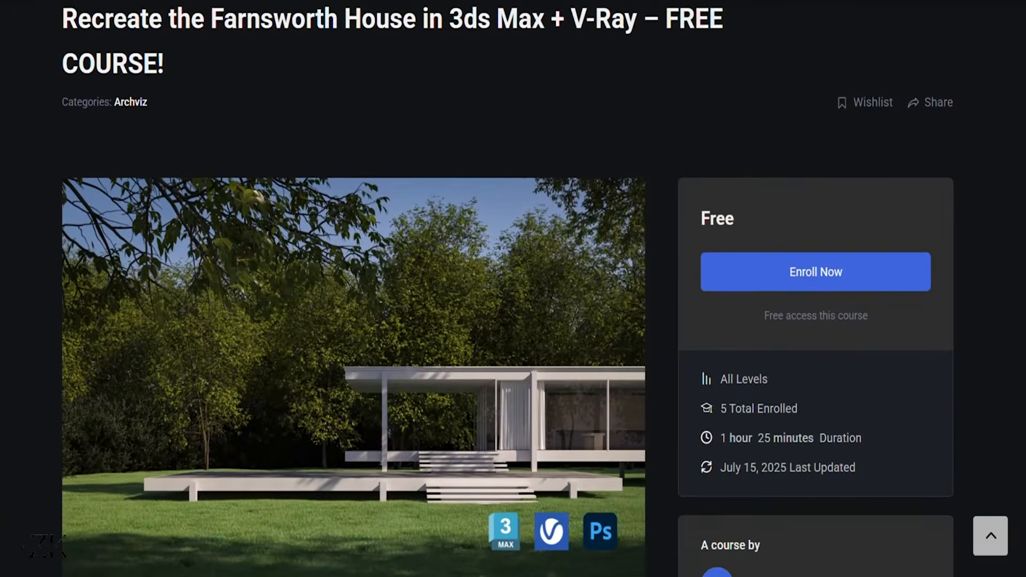
# Scroll the course page past About Course to reveal the Course Content list.
pyautogui.scroll(-10, 1022, 342)
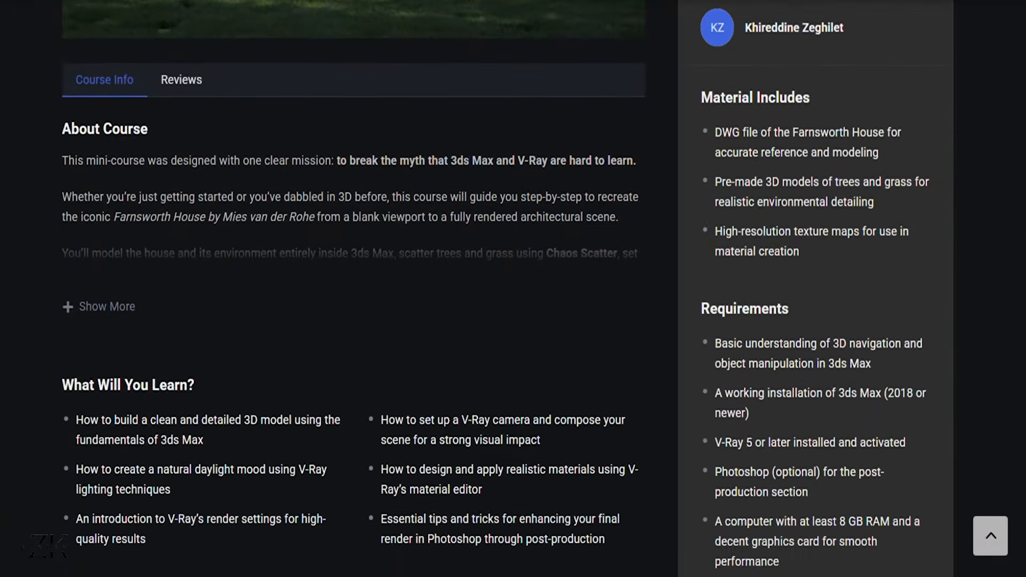
pyautogui.scroll(-5, 1021, 363)
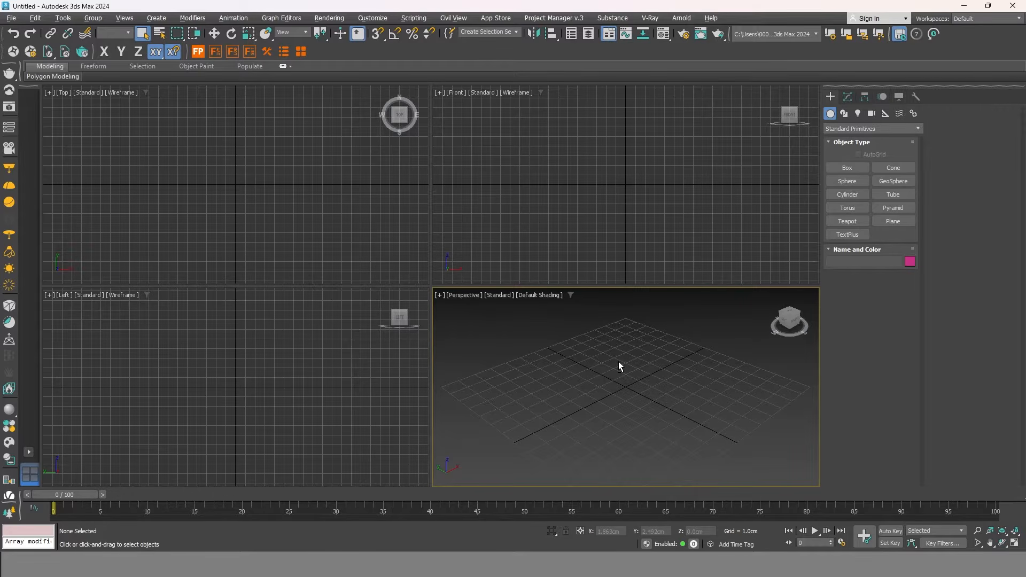
# Maximize the Perspective viewport and import House plan.dwg with incoming file units set to Centimeters.
pyautogui.hotkey('alt', 'w')
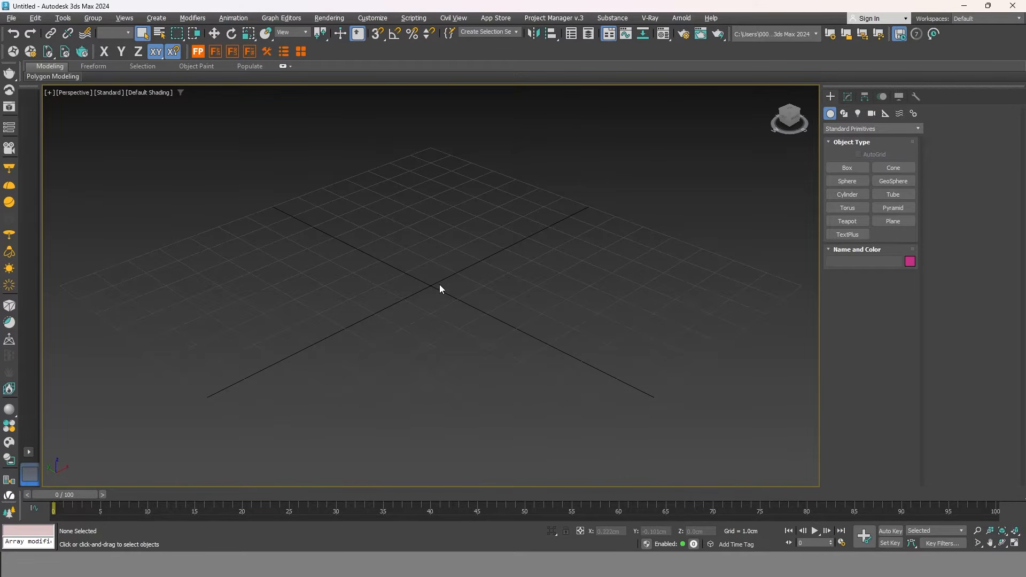
pyautogui.click(12, 19)
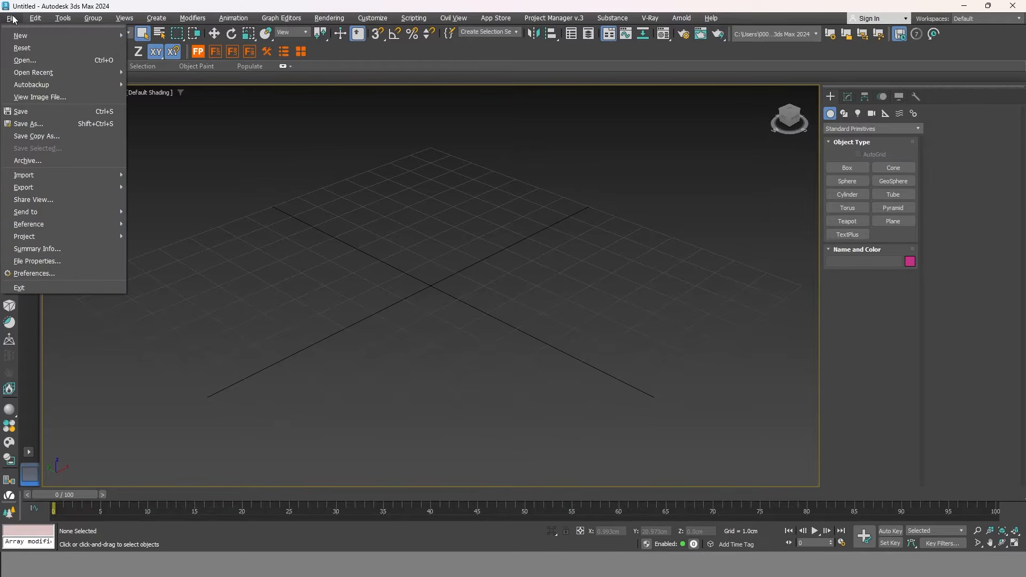
pyautogui.moveTo(66, 172)
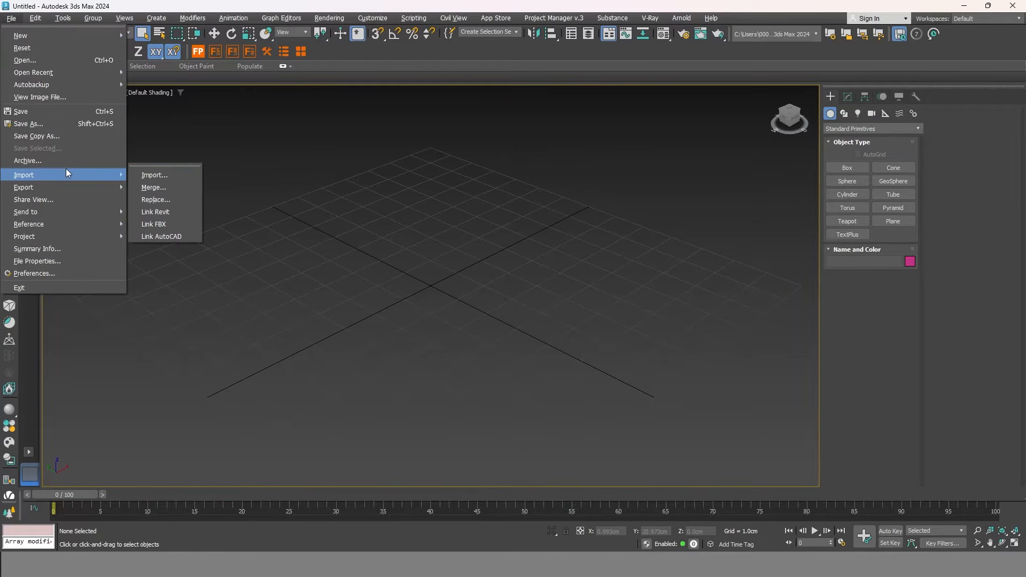
pyautogui.click(171, 175)
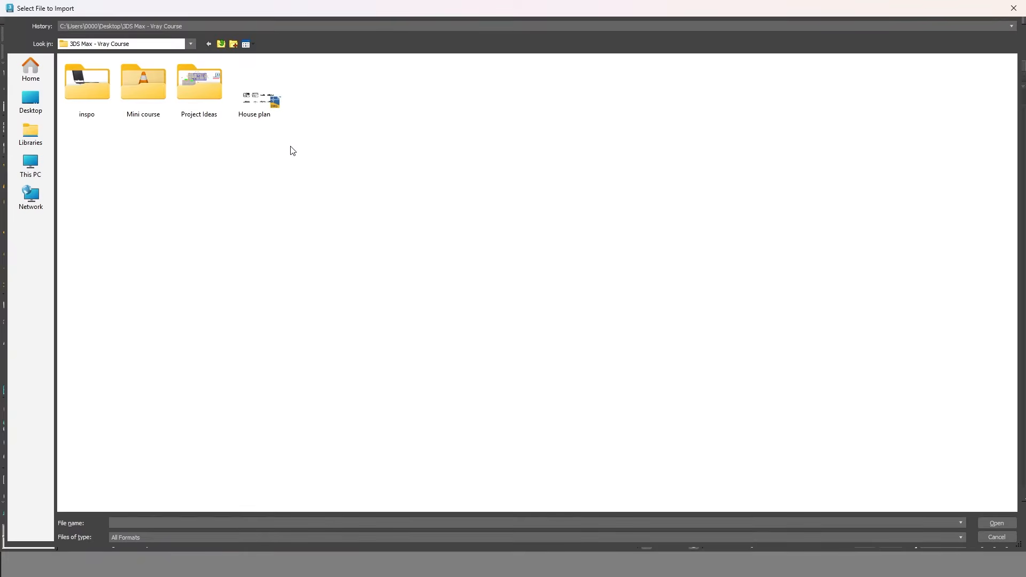
pyautogui.click(253, 105)
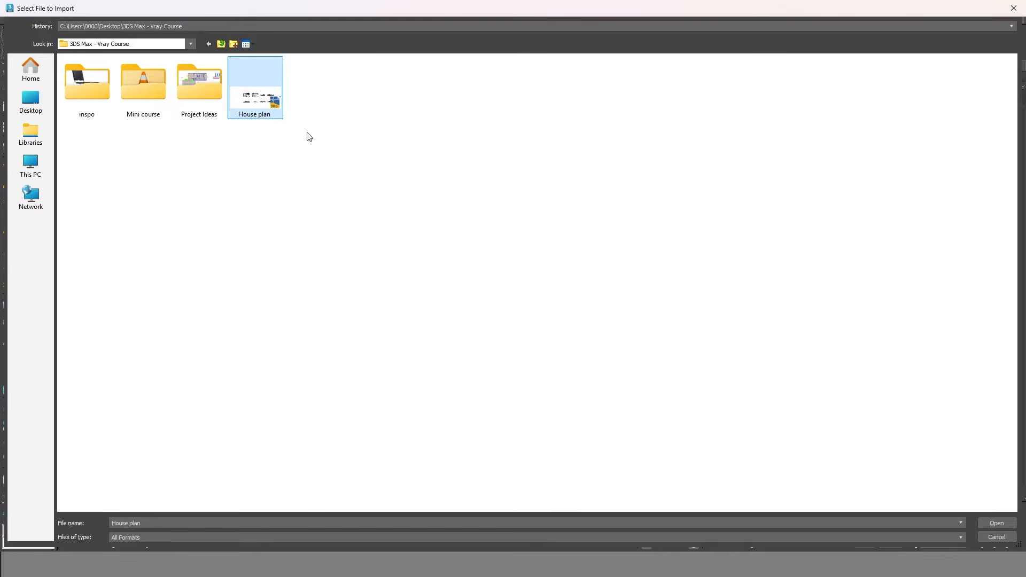
pyautogui.doubleClick(253, 94)
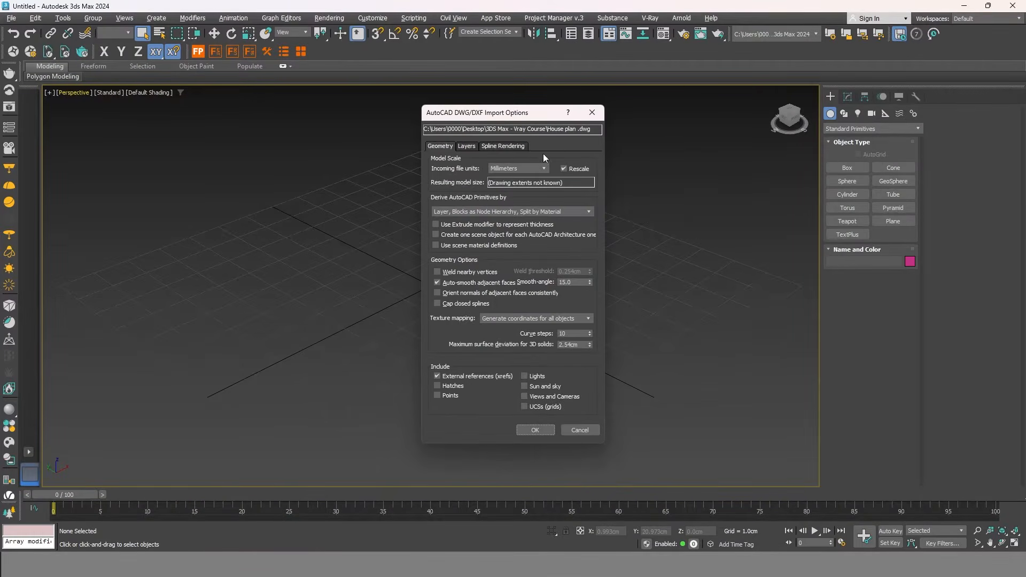
pyautogui.moveTo(533, 113); pyautogui.dragTo(504, 112)
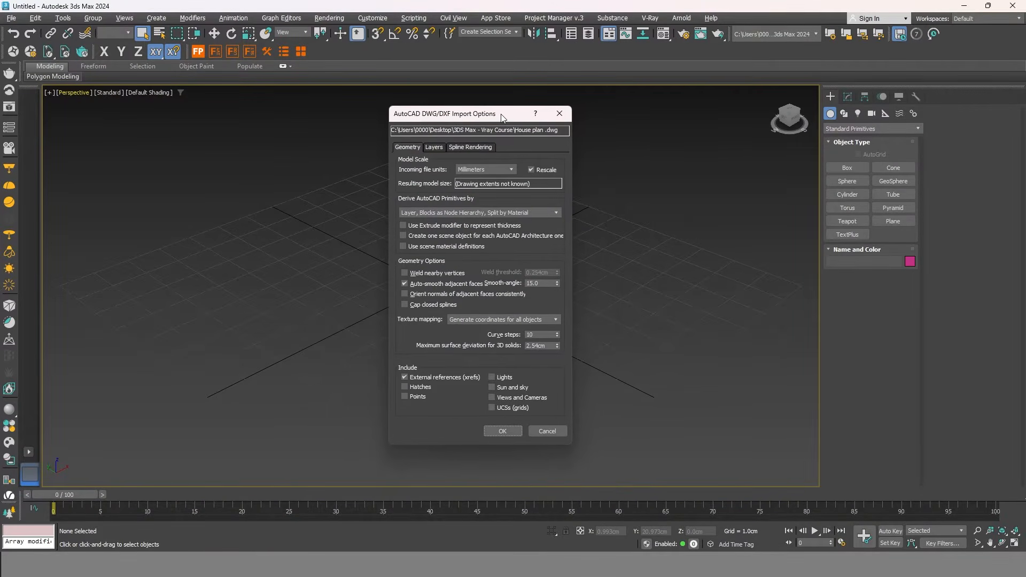
pyautogui.click(508, 169)
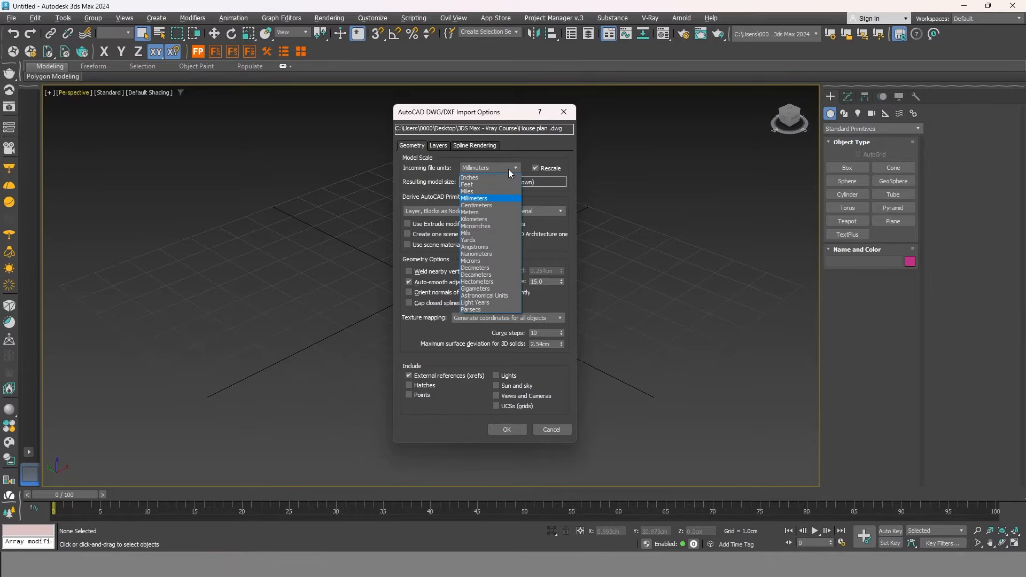
pyautogui.click(492, 206)
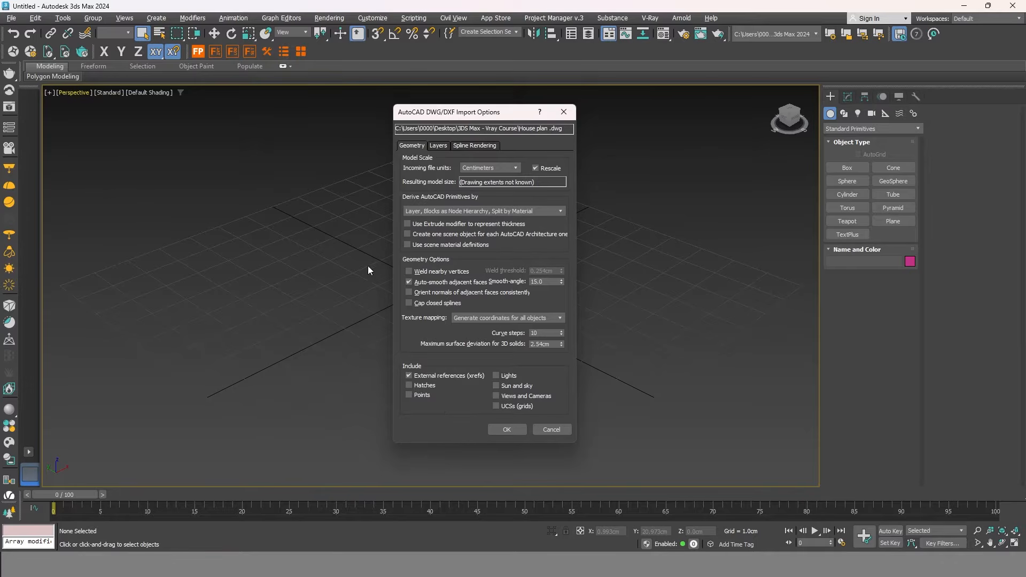
pyautogui.click(506, 430)
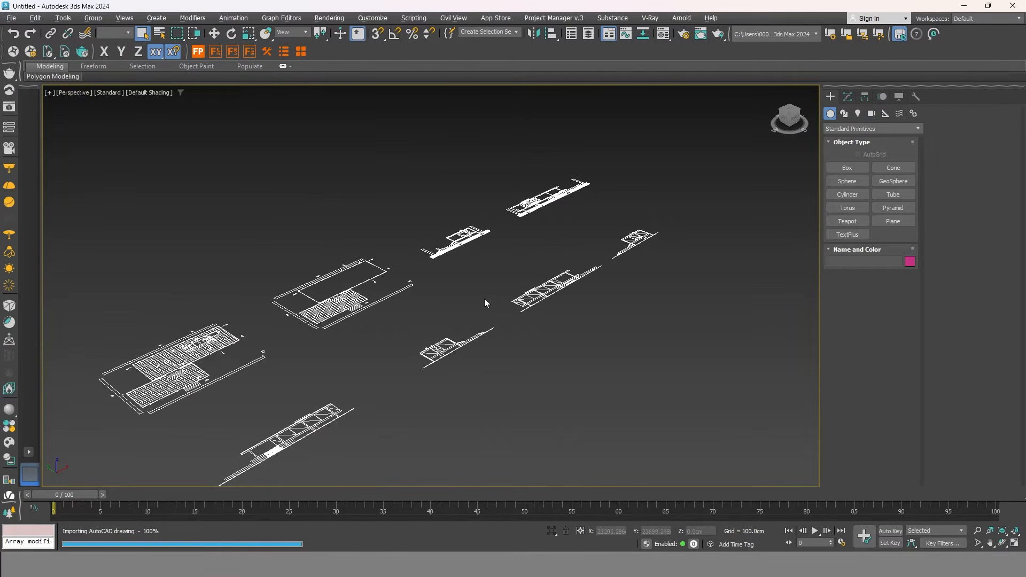
# Select the middle elevation's lines and test-move them, cancelling the move so they stay put.
pyautogui.scroll(-5, 505, 265)
pyautogui.scroll(5, 482, 297)
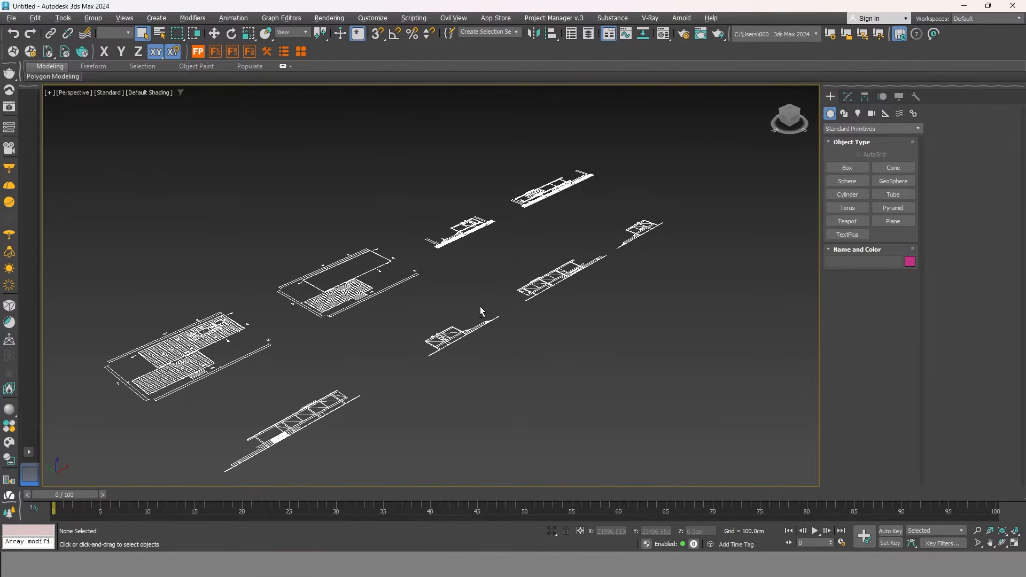
pyautogui.scroll(1, 445, 340)
pyautogui.click(443, 330)
pyautogui.keyDown('alt'); pyautogui.moveTo(442, 331); pyautogui.dragTo(509, 343, button='middle'); pyautogui.keyUp('alt')
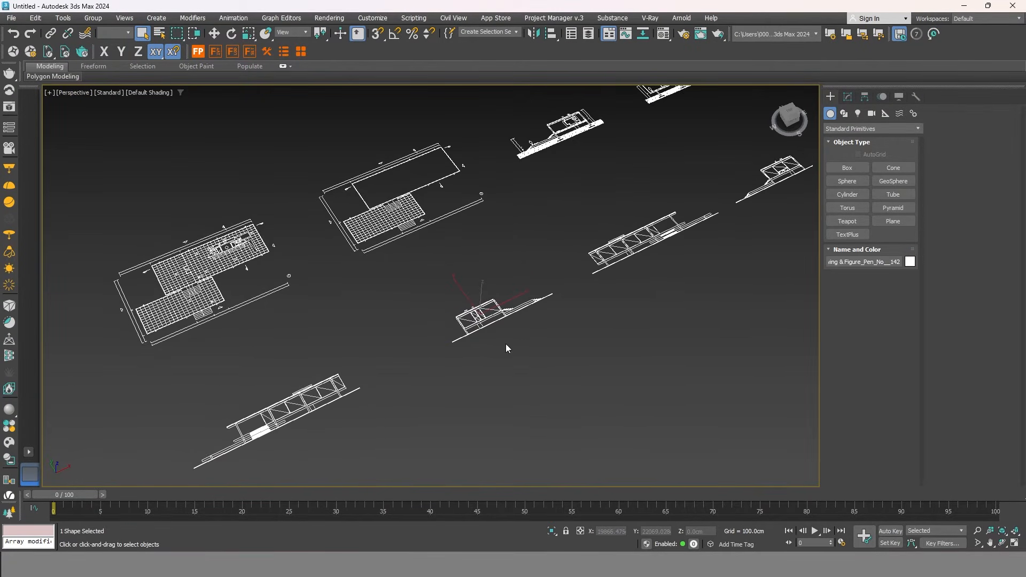
pyautogui.scroll(4, 490, 332)
pyautogui.scroll(-2, 493, 326)
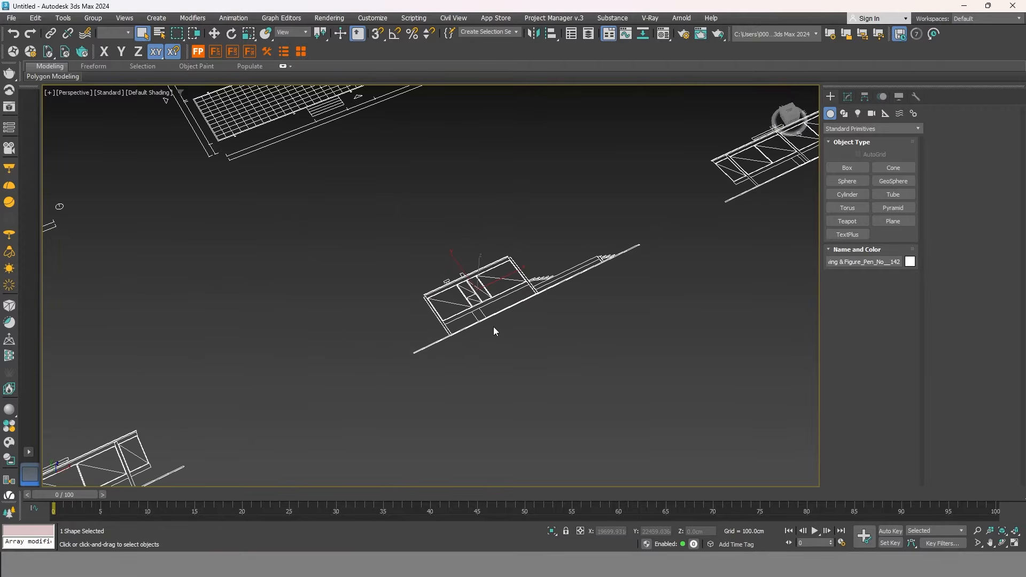
pyautogui.press('w')
pyautogui.moveTo(461, 267)
pyautogui.mouseDown()
pyautogui.moveTo(442, 216)
pyautogui.moveTo(443, 199)
pyautogui.moveTo(457, 197)
pyautogui.mouseUp()
pyautogui.rightClick(457, 191)
pyautogui.scroll(-4, 543, 255)
# Group the five shapes of the bottom-left elevation as Group001.
pyautogui.click(419, 342)
pyautogui.moveTo(247, 443); pyautogui.dragTo(265, 438)
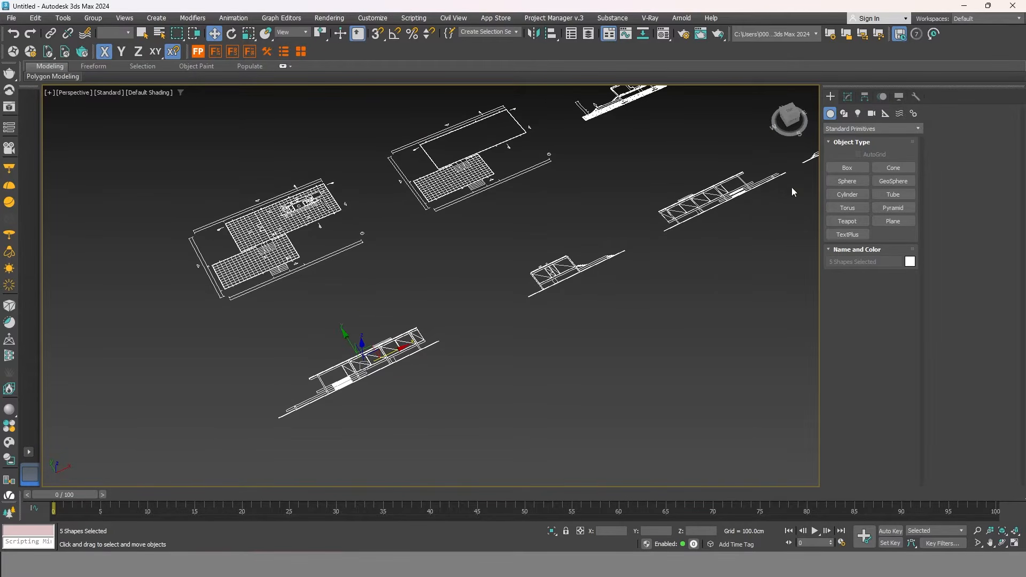
pyautogui.click(93, 17)
pyautogui.click(106, 39)
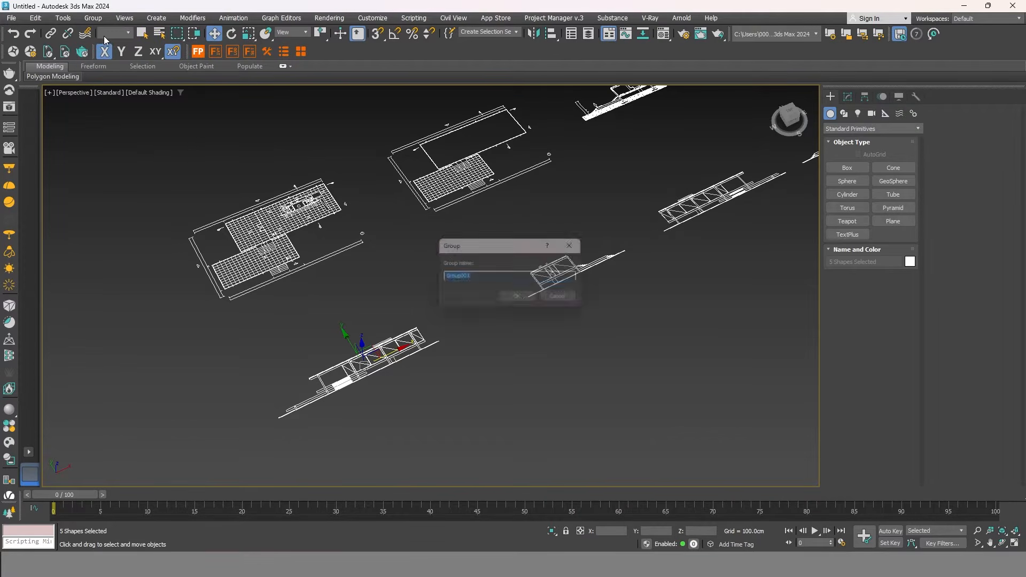
pyautogui.click(515, 296)
# Group the lines of the left floor plan and the second floor plan separately.
pyautogui.moveTo(325, 216); pyautogui.dragTo(140, 307)
pyautogui.click(93, 18)
pyautogui.click(103, 33)
pyautogui.click(520, 299)
pyautogui.moveTo(527, 186); pyautogui.dragTo(567, 259, button='middle')
pyautogui.moveTo(595, 357); pyautogui.dragTo(408, 209)
pyautogui.click(93, 18)
pyautogui.click(105, 37)
pyautogui.click(519, 299)
# Group the bottom-middle elevation as Group004 and the top elevation as its own group.
pyautogui.moveTo(564, 365); pyautogui.dragTo(529, 248, button='middle')
pyautogui.moveTo(570, 283); pyautogui.dragTo(412, 374)
pyautogui.click(93, 17)
pyautogui.click(104, 37)
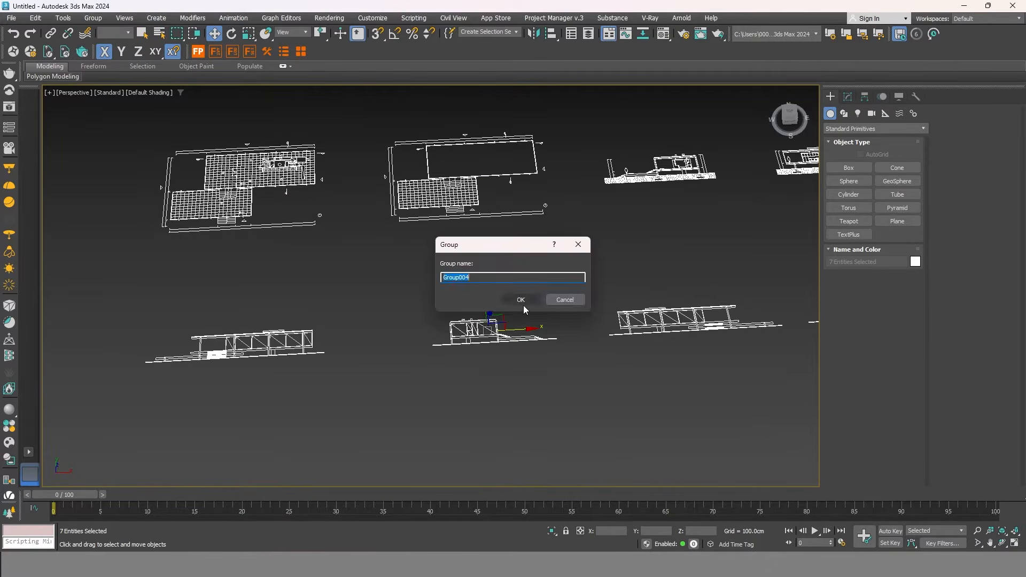
pyautogui.click(519, 300)
pyautogui.moveTo(778, 226); pyautogui.dragTo(584, 248, button='middle')
pyautogui.moveTo(584, 247); pyautogui.dragTo(408, 144)
pyautogui.click(93, 18)
pyautogui.click(102, 32)
pyautogui.click(523, 299)
# Group the next bottom elevation and the remaining top elevation, the latter as Group007.
pyautogui.moveTo(586, 299); pyautogui.dragTo(407, 375)
pyautogui.click(93, 18)
pyautogui.click(102, 32)
pyautogui.click(520, 300)
pyautogui.moveTo(805, 249); pyautogui.dragTo(623, 268, button='middle')
pyautogui.moveTo(623, 268); pyautogui.dragTo(407, 181)
pyautogui.click(93, 18)
pyautogui.click(103, 32)
pyautogui.click(520, 300)
# Group the bottom-right elevation as Group008, then select all eight drawing groups.
pyautogui.moveTo(549, 413); pyautogui.dragTo(401, 307)
pyautogui.click(93, 17)
pyautogui.click(102, 32)
pyautogui.click(520, 299)
pyautogui.moveTo(474, 321); pyautogui.dragTo(627, 319, button='middle')
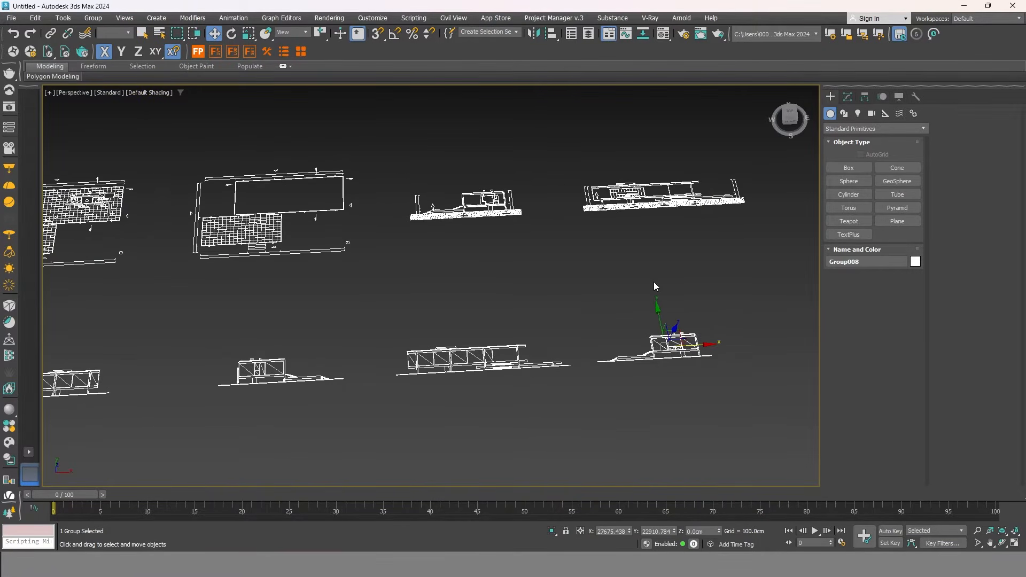
pyautogui.scroll(-3, 527, 314)
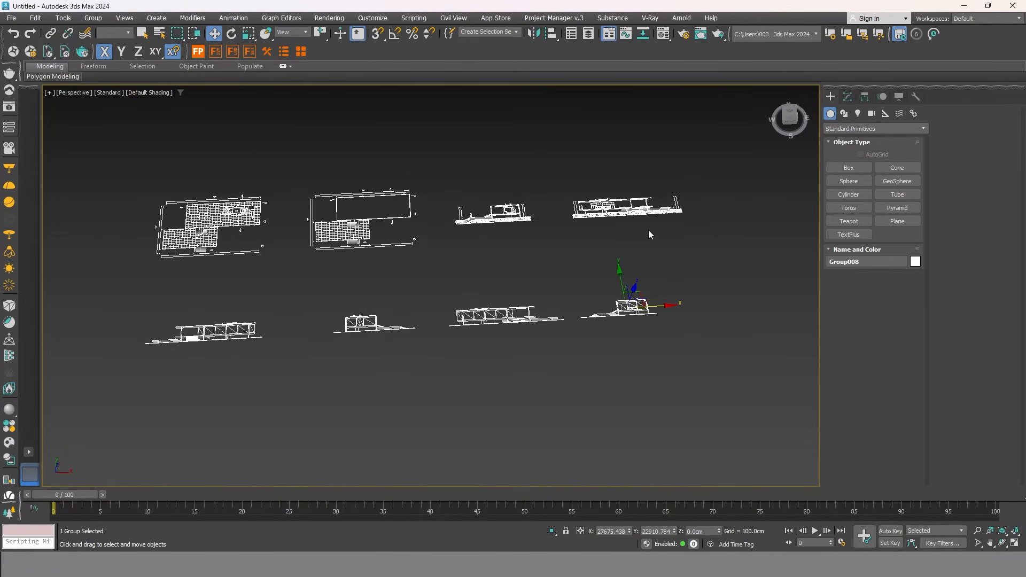
pyautogui.moveTo(120, 382); pyautogui.dragTo(119, 385)
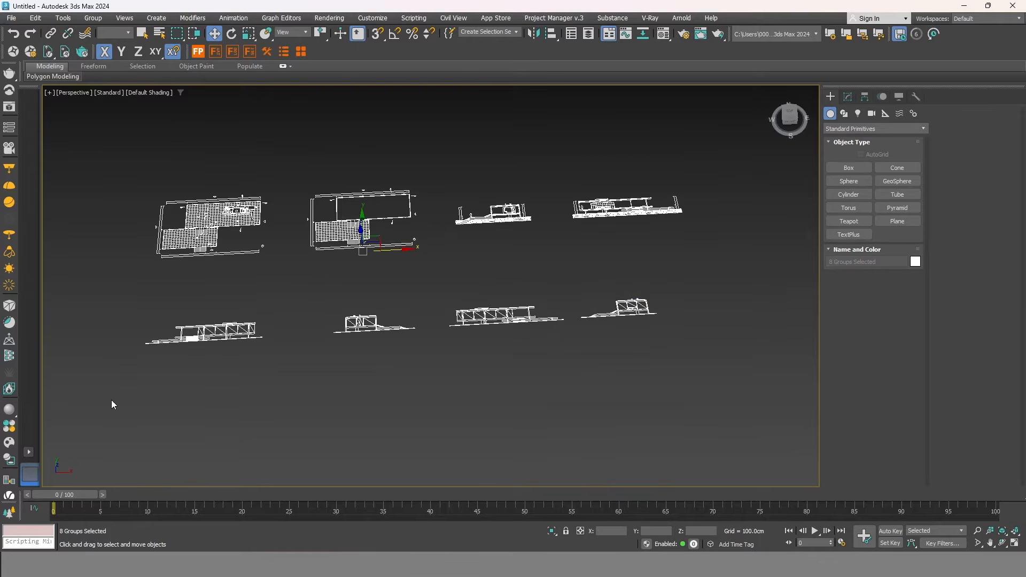
# Set the selected groups' object colour to a grey custom colour, then deselect them.
pyautogui.click(847, 97)
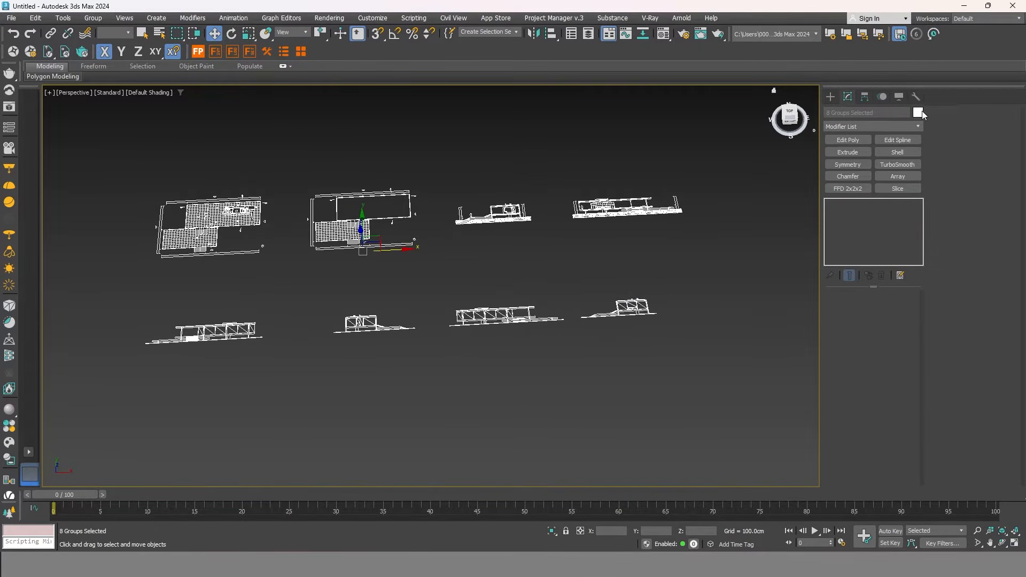
pyautogui.click(918, 113)
pyautogui.click(454, 305)
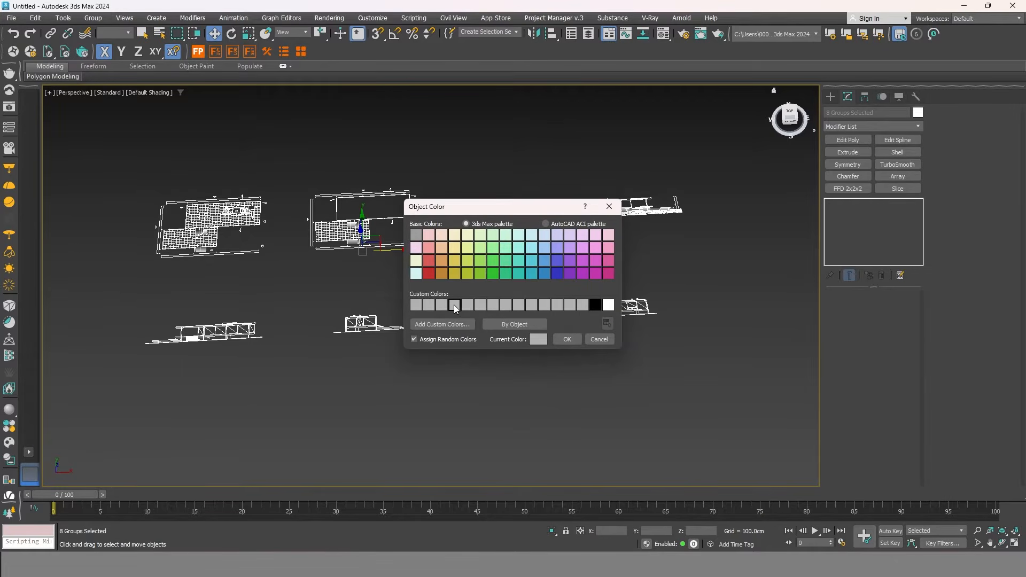
pyautogui.click(567, 340)
pyautogui.click(324, 348)
# Pan across the scene, briefly selecting and then deselecting the Group005 elevation.
pyautogui.moveTo(319, 346); pyautogui.dragTo(573, 264, button='middle')
pyautogui.click(587, 171)
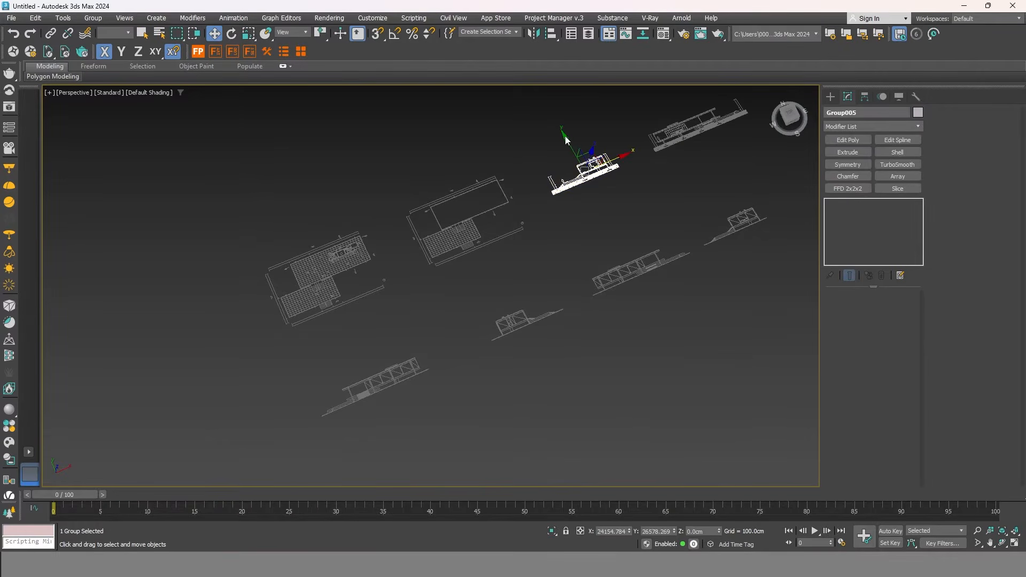
pyautogui.moveTo(455, 300)
pyautogui.mouseDown(button='middle')
pyautogui.moveTo(390, 304)
pyautogui.moveTo(403, 327)
pyautogui.moveTo(456, 306)
pyautogui.mouseUp(button='middle')
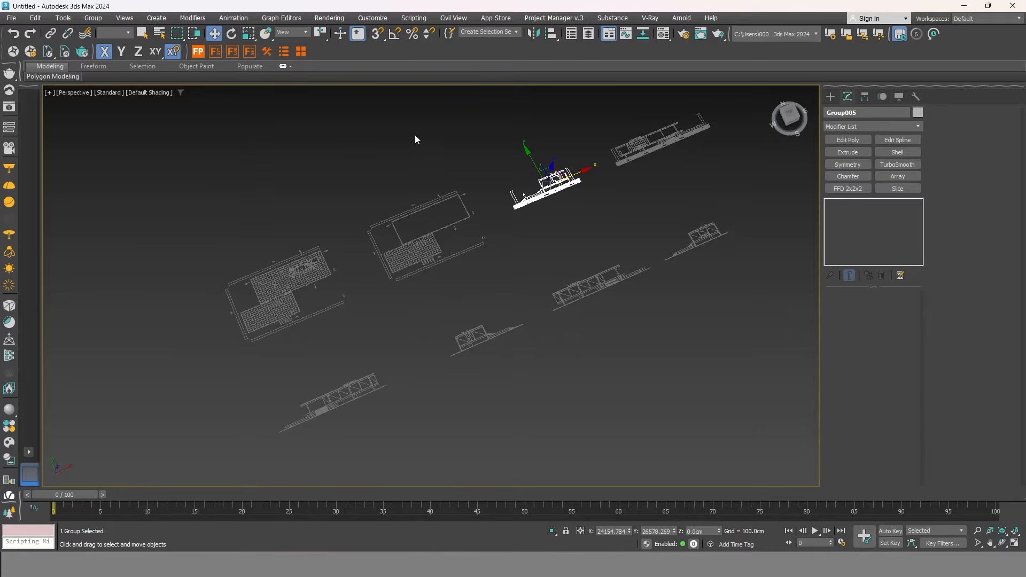
pyautogui.click(550, 240)
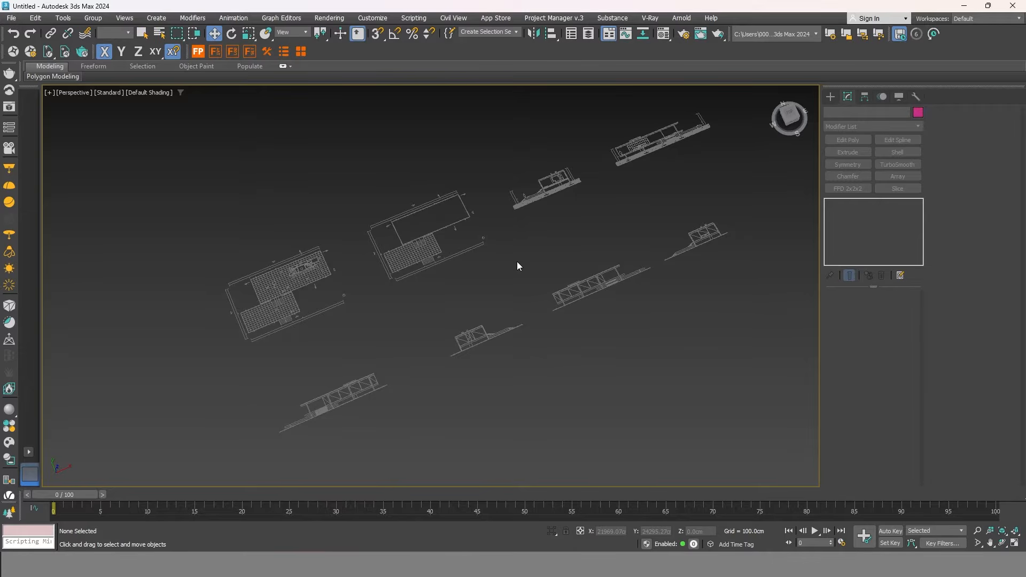
pyautogui.moveTo(331, 405); pyautogui.dragTo(446, 355, button='middle')
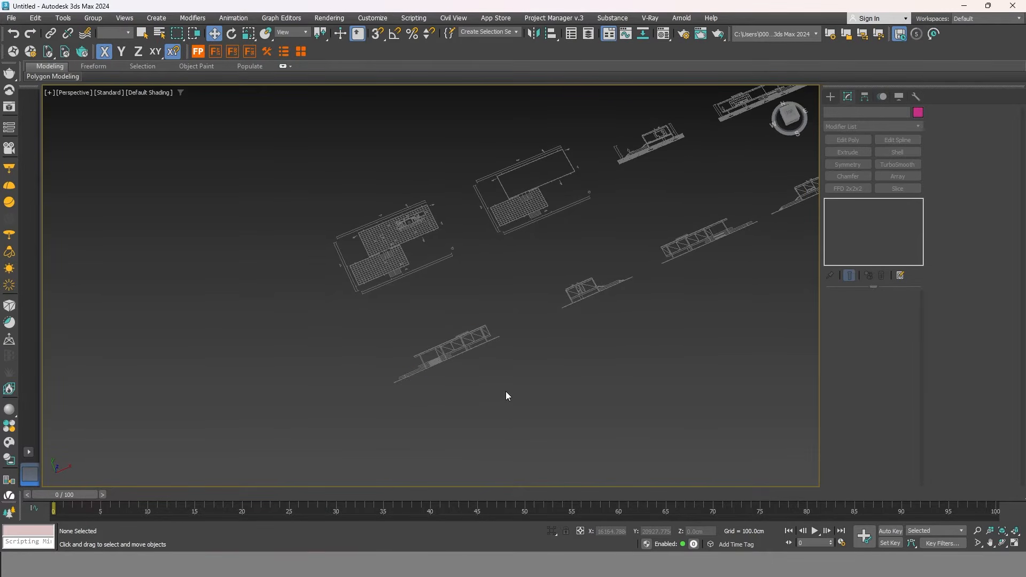
pyautogui.scroll(5, 505, 396)
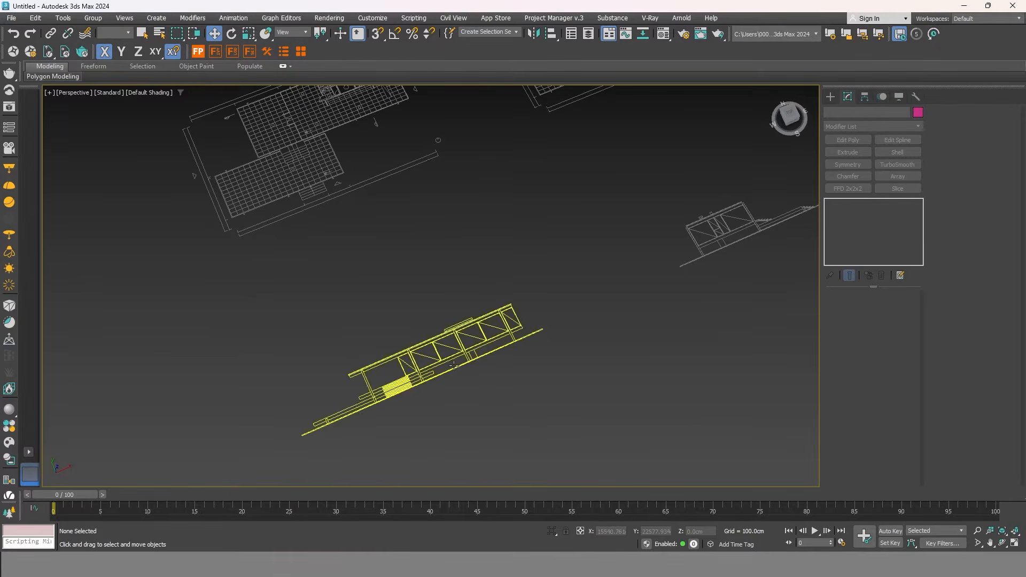
# Turn on angle snap and change the snap angle from 5.0 to 45.0 degrees.
pyautogui.click(395, 35)
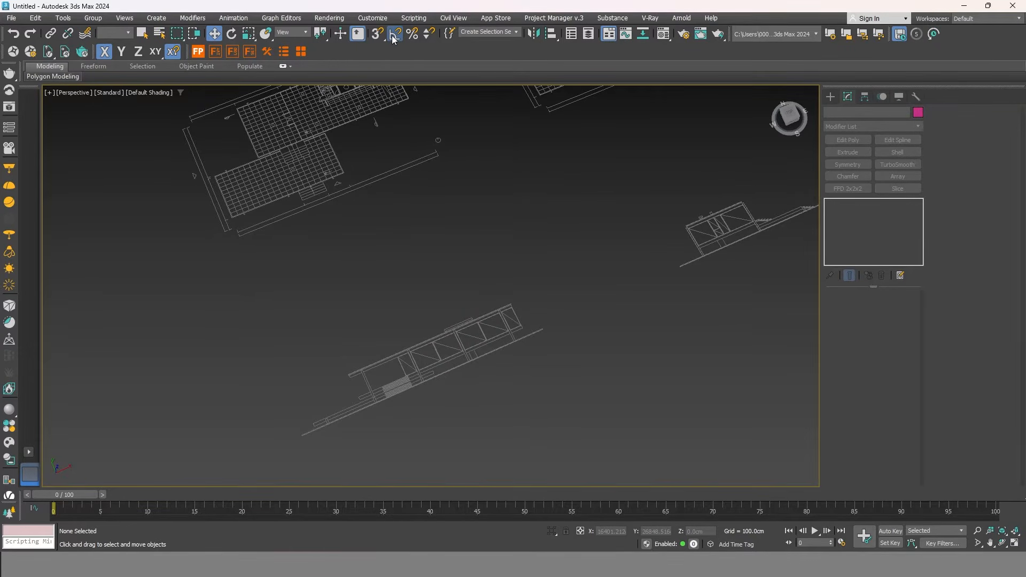
pyautogui.rightClick(395, 35)
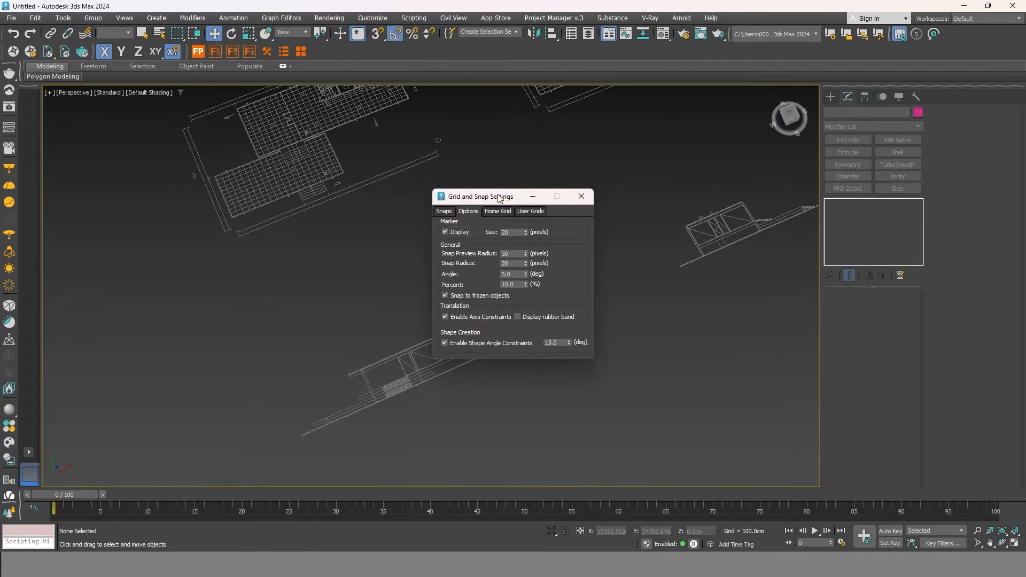
pyautogui.moveTo(500, 197); pyautogui.dragTo(478, 123)
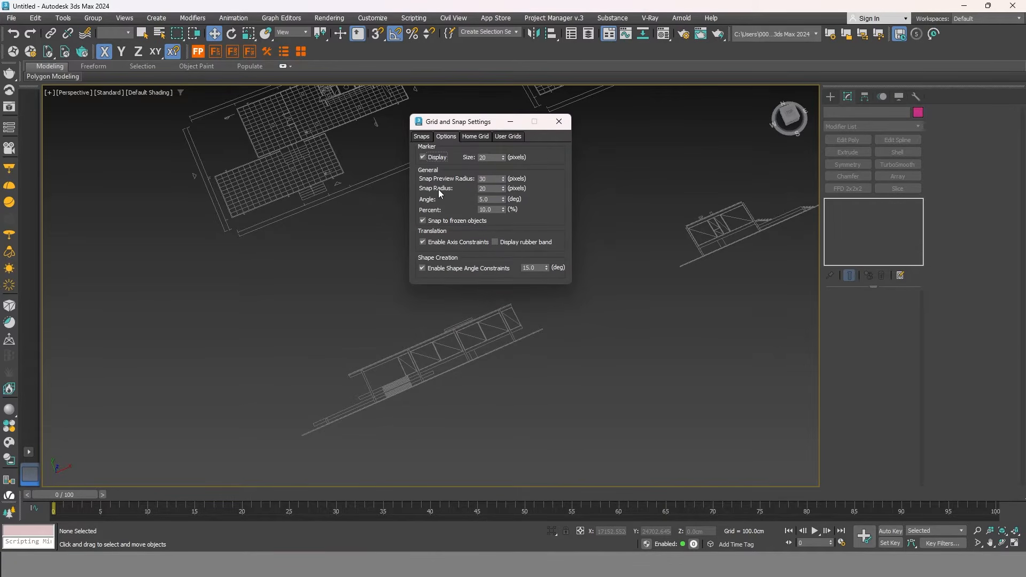
pyautogui.doubleClick(493, 198)
pyautogui.moveTo(365, 287); pyautogui.dragTo(357, 271, button='middle')
pyautogui.click(558, 122)
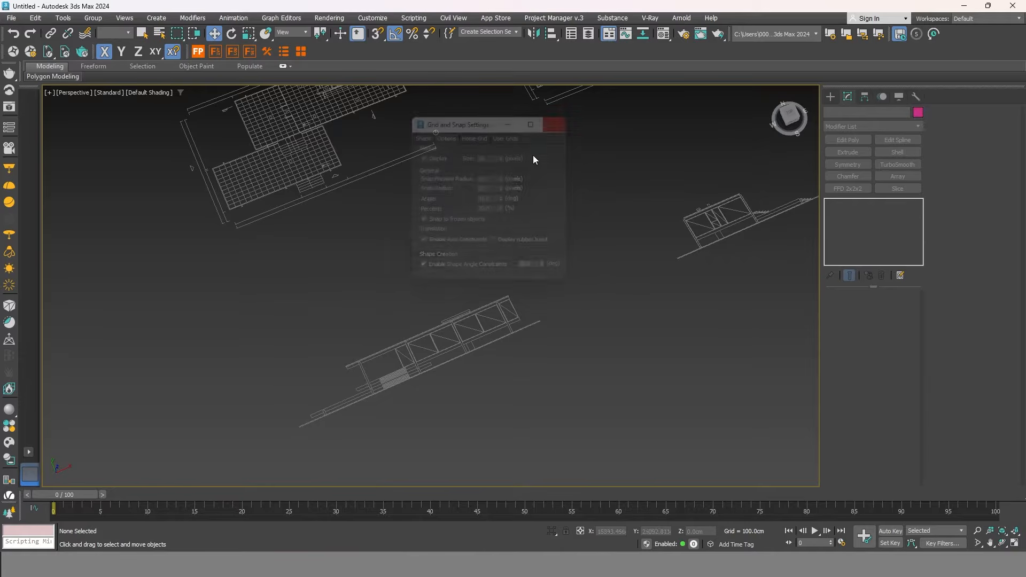
pyautogui.moveTo(495, 334); pyautogui.dragTo(522, 330, button='middle')
# Rotate the long and short elevation groups 90° about X so both stand upright.
pyautogui.click(527, 345)
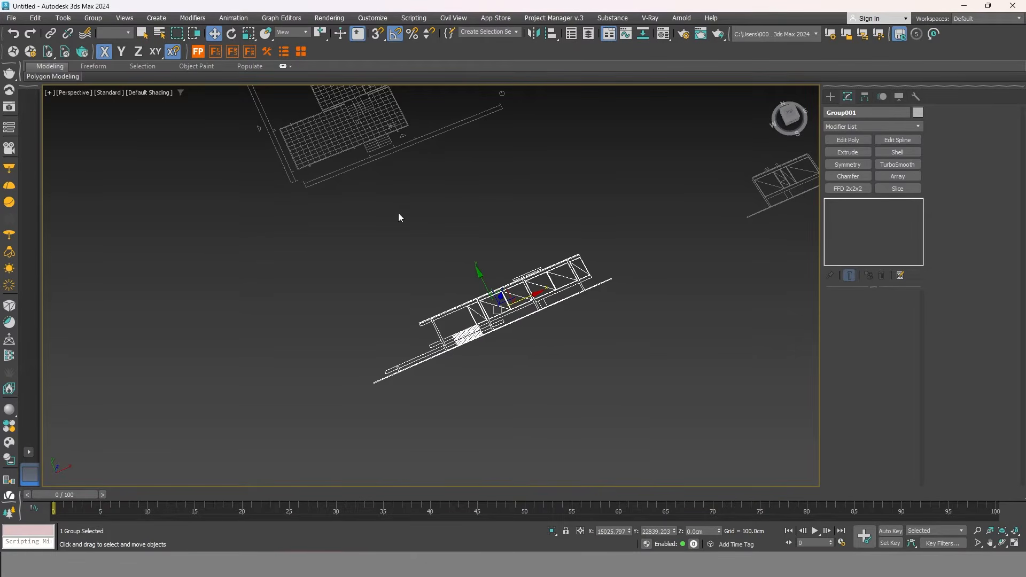
pyautogui.click(232, 33)
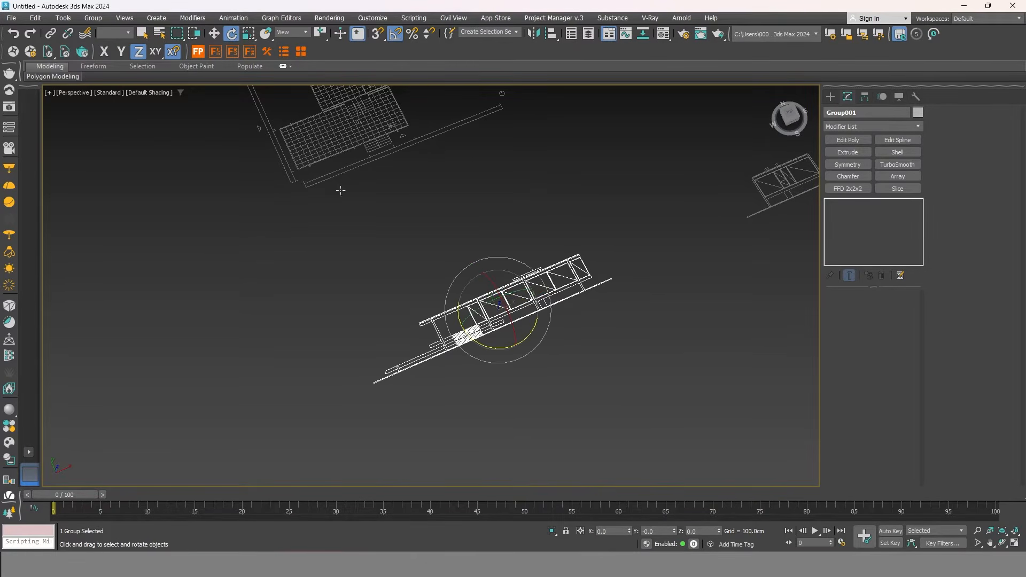
pyautogui.moveTo(495, 282); pyautogui.dragTo(499, 289)
pyautogui.moveTo(515, 369); pyautogui.dragTo(344, 384, button='middle')
pyautogui.scroll(-2, 534, 248)
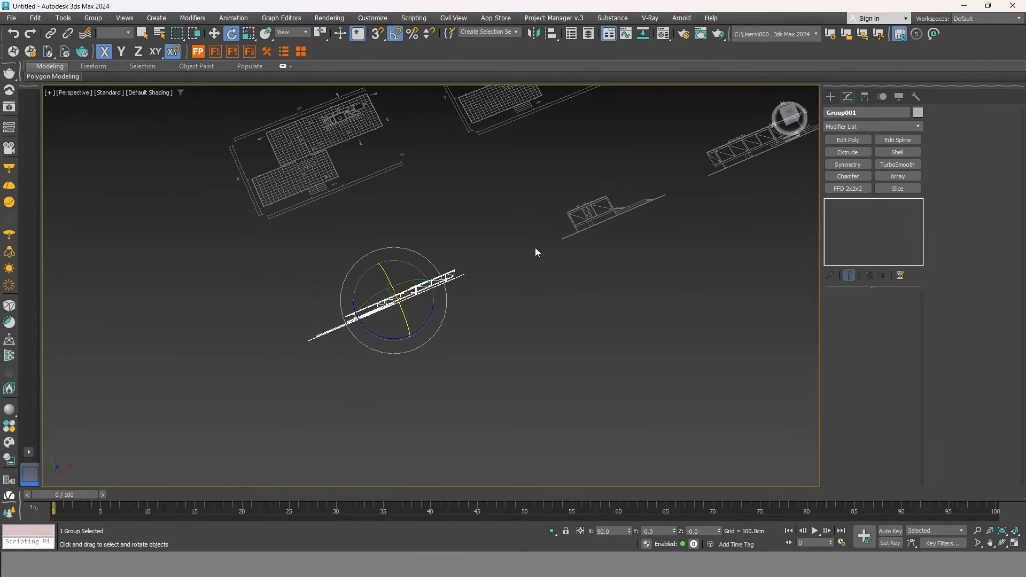
pyautogui.scroll(2, 610, 233)
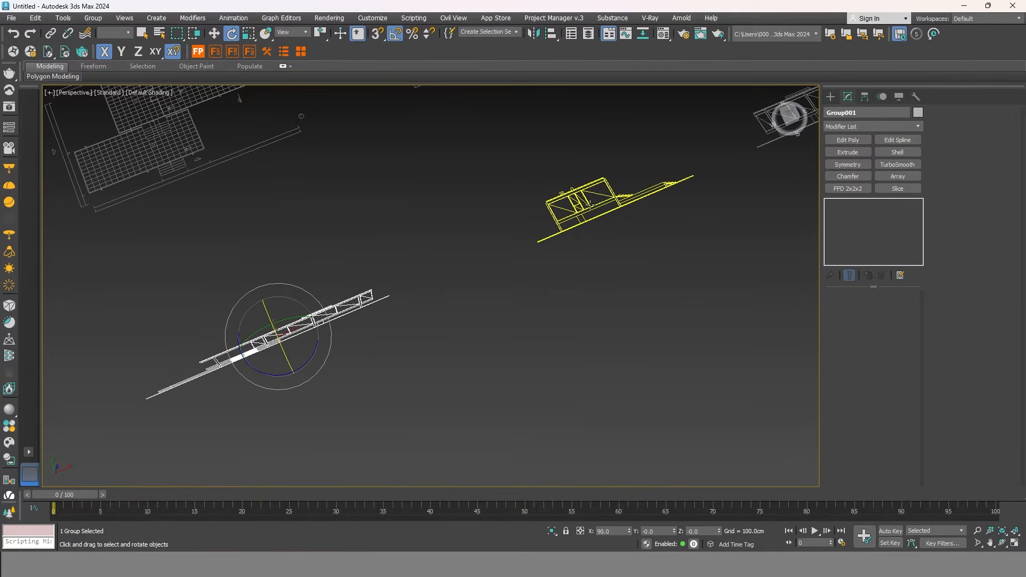
pyautogui.click(615, 187)
pyautogui.moveTo(615, 183); pyautogui.dragTo(617, 190)
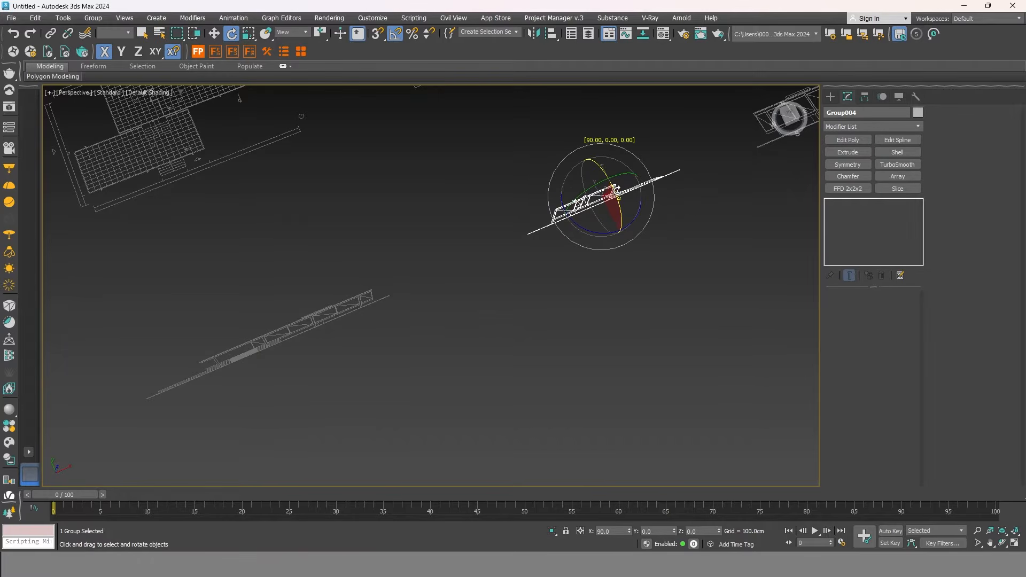
# Raise the Group001 glass-house elevation along Z to 193.902cm.
pyautogui.keyDown('alt'); pyautogui.moveTo(617, 190); pyautogui.dragTo(515, 236, button='middle'); pyautogui.keyUp('alt')
pyautogui.moveTo(309, 264); pyautogui.dragTo(478, 275, button='middle')
pyautogui.scroll(3, 468, 267)
pyautogui.click(457, 253)
pyautogui.moveTo(408, 291); pyautogui.dragTo(448, 282, button='middle')
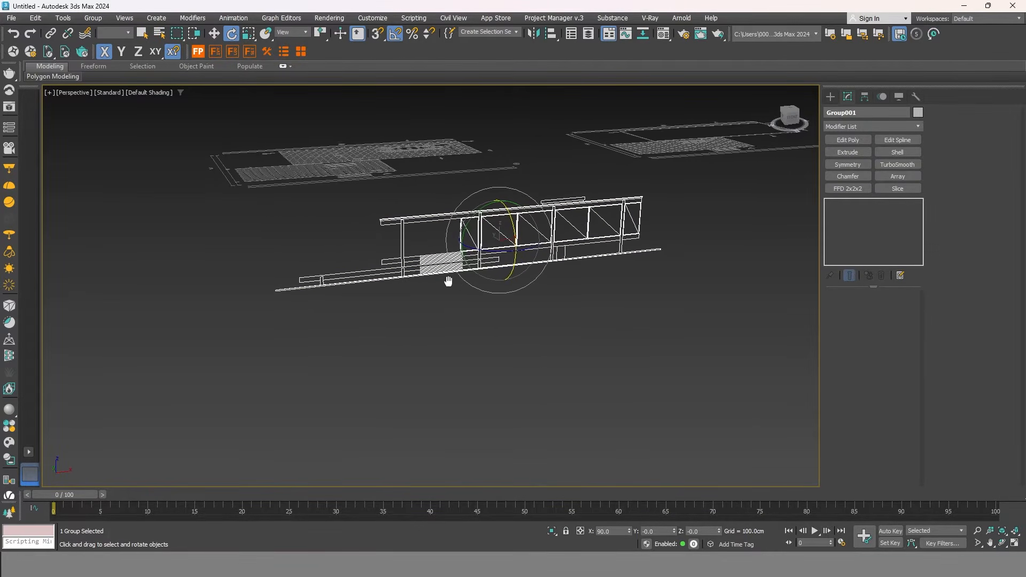
pyautogui.click(214, 34)
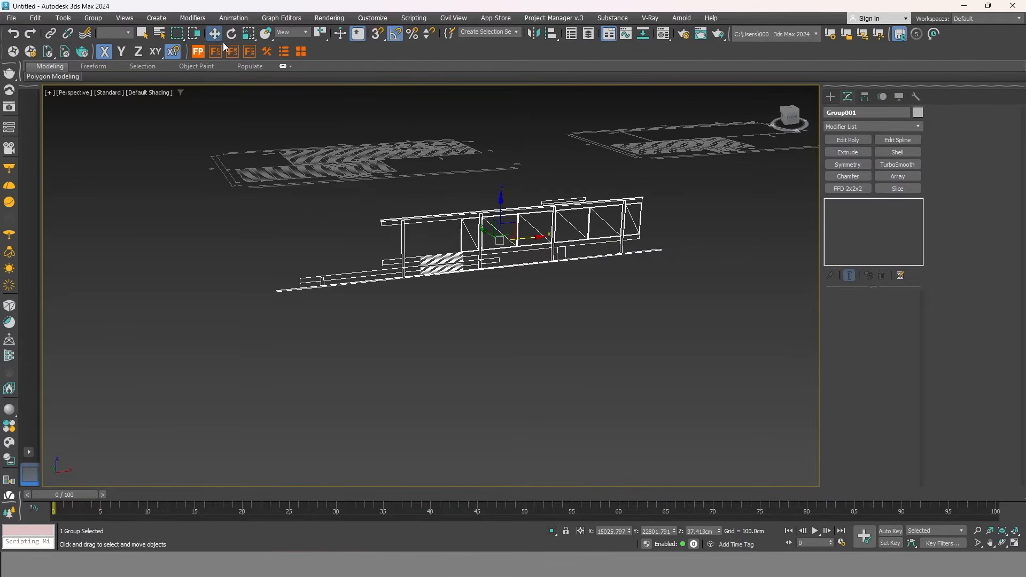
pyautogui.moveTo(503, 206); pyautogui.dragTo(505, 187)
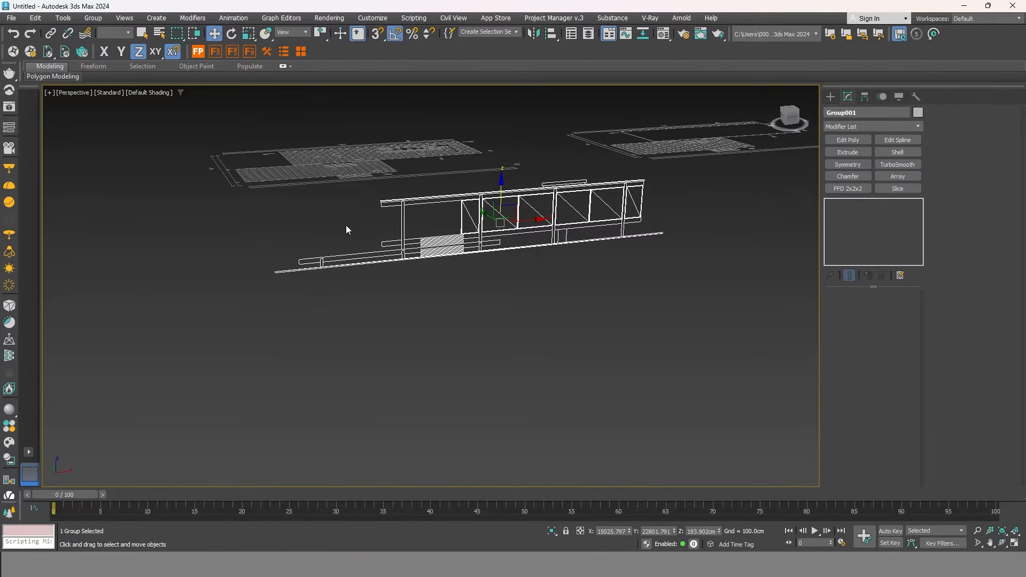
# Turn on 3D snapping and open its Grid and Snap Settings.
pyautogui.click(379, 34)
pyautogui.rightClick(377, 36)
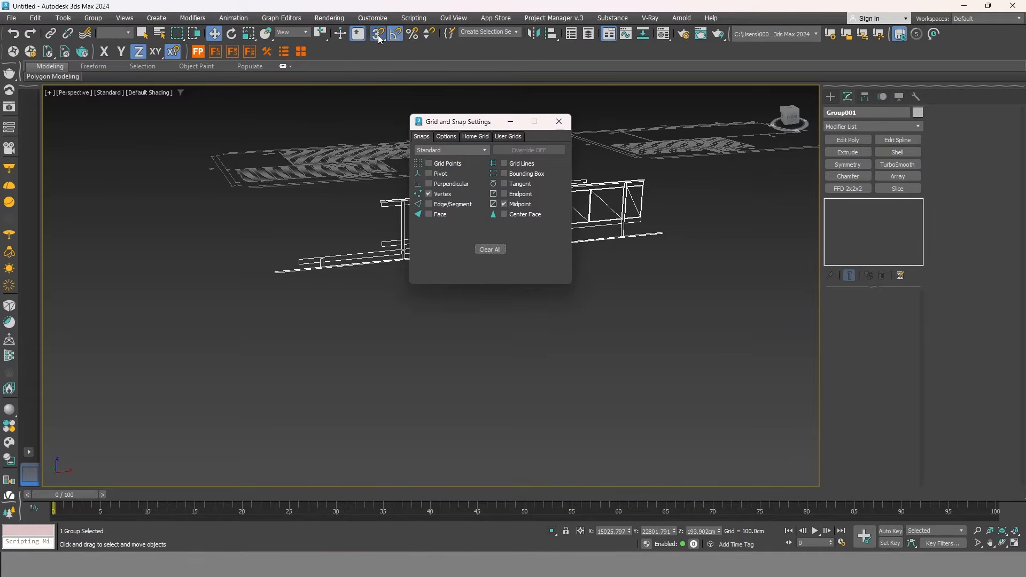
pyautogui.moveTo(470, 123); pyautogui.dragTo(484, 105)
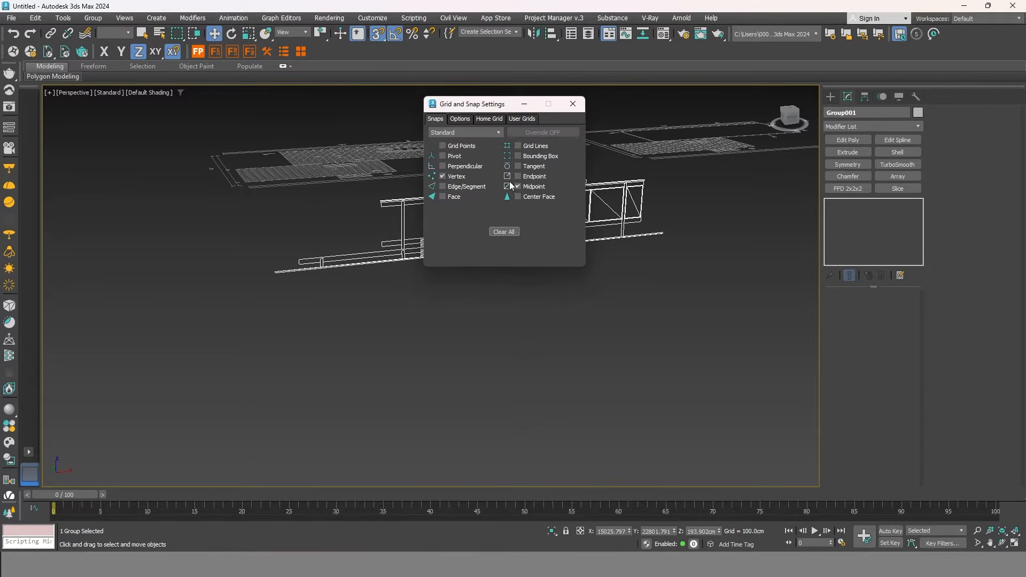
# Review the snap options, close Grid and Snap Settings, and snap-move the elevation.
pyautogui.click(468, 118)
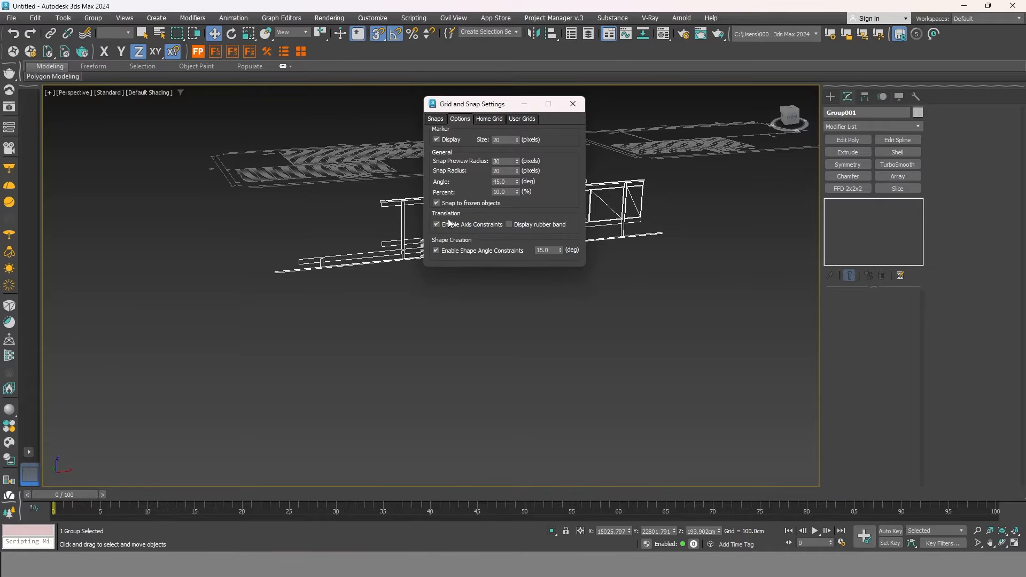
pyautogui.moveTo(492, 110); pyautogui.dragTo(489, 100)
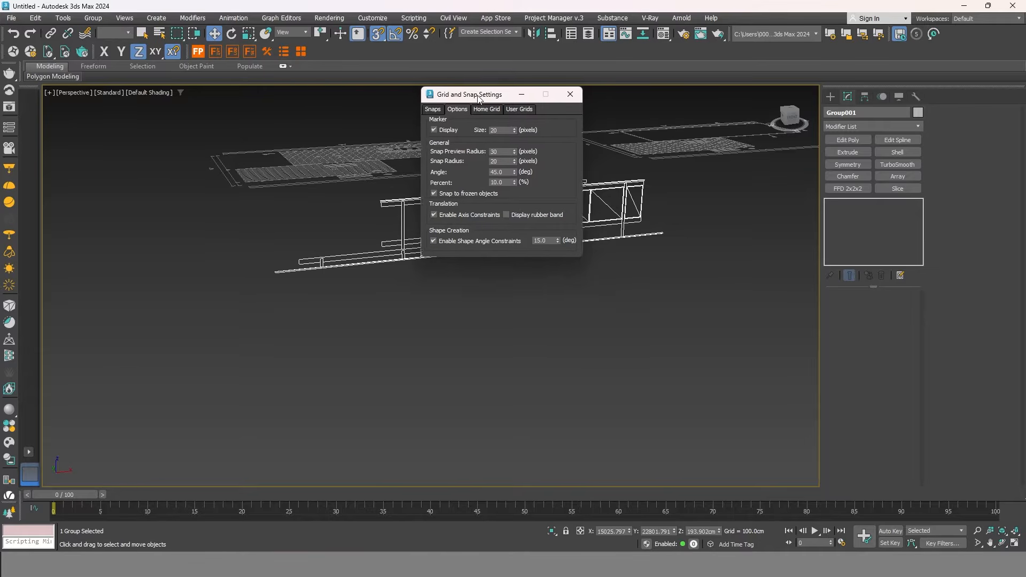
pyautogui.click(570, 95)
pyautogui.moveTo(502, 191)
pyautogui.mouseDown()
pyautogui.moveTo(495, 176)
pyautogui.moveTo(504, 211)
pyautogui.mouseUp()
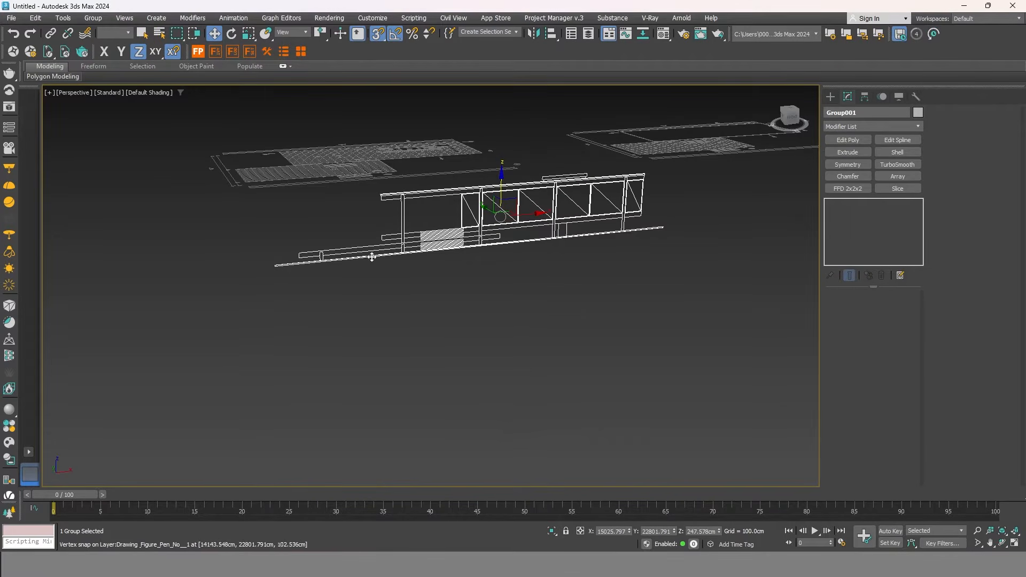
pyautogui.scroll(4, 273, 264)
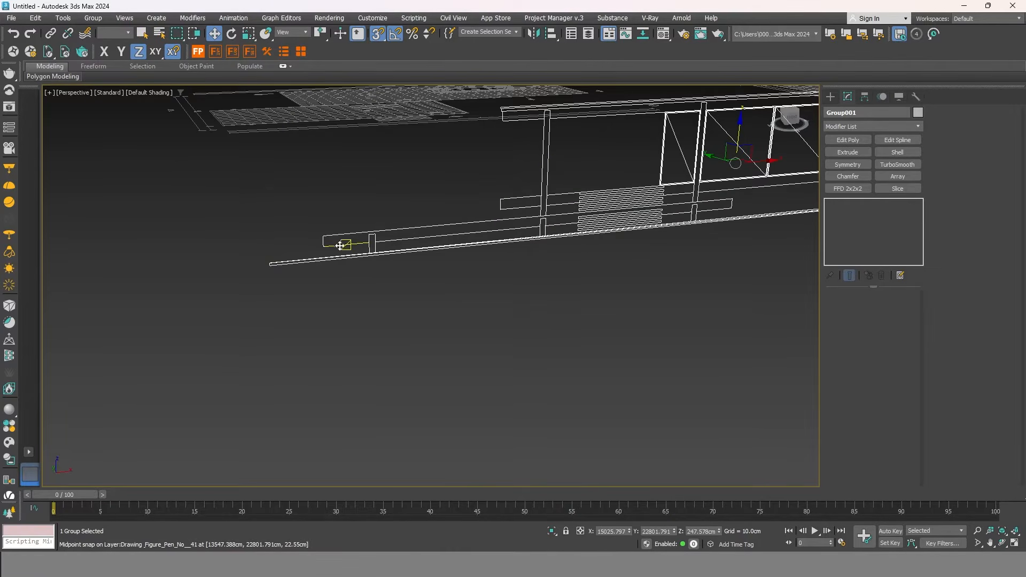
pyautogui.scroll(-4, 354, 255)
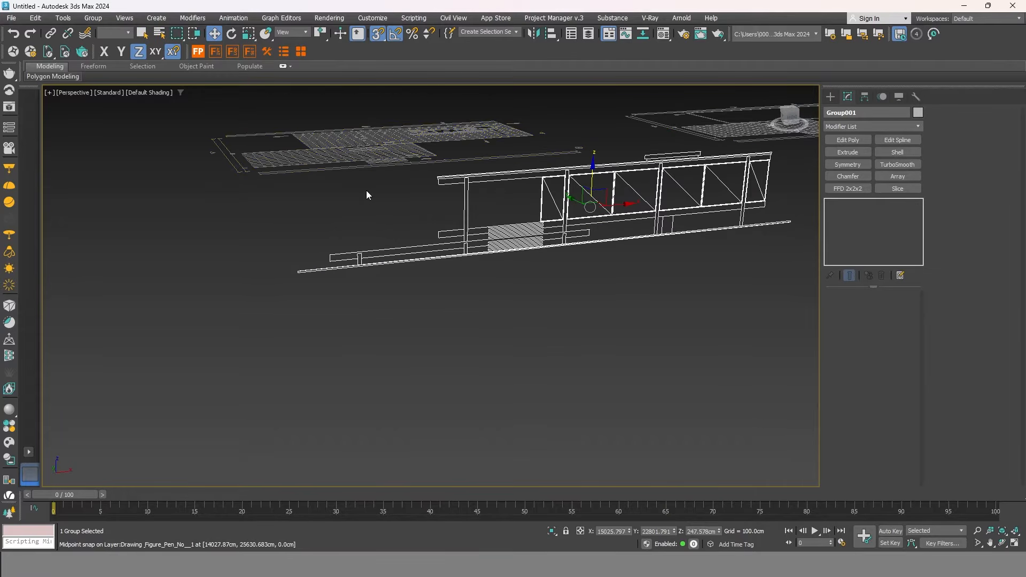
pyautogui.moveTo(350, 235); pyautogui.dragTo(331, 242, button='middle')
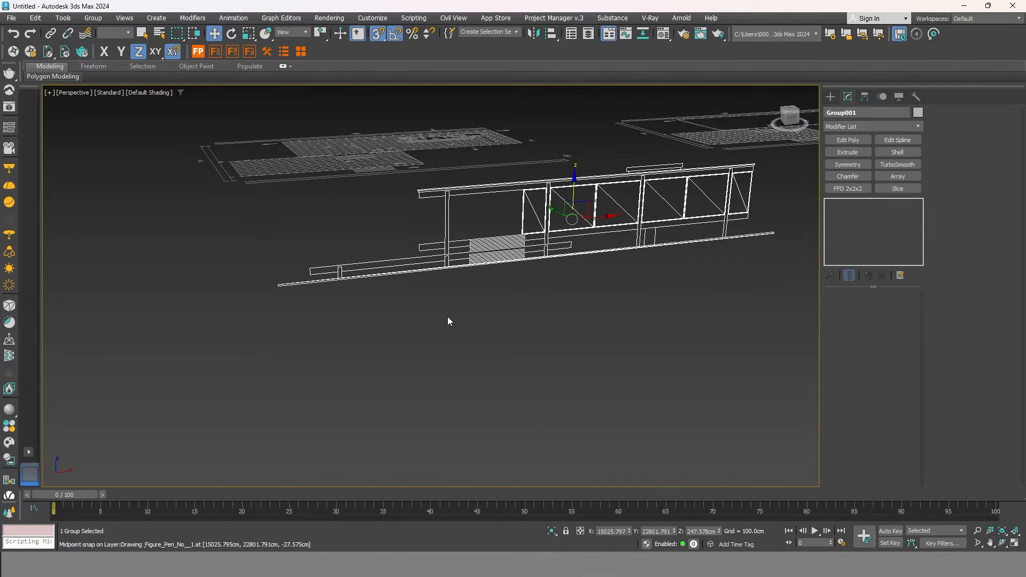
# Lock the Group001 selection, cancelling an accidental upward move.
pyautogui.click(567, 530)
pyautogui.moveTo(574, 165); pyautogui.dragTo(591, 175)
pyautogui.rightClick(591, 175)
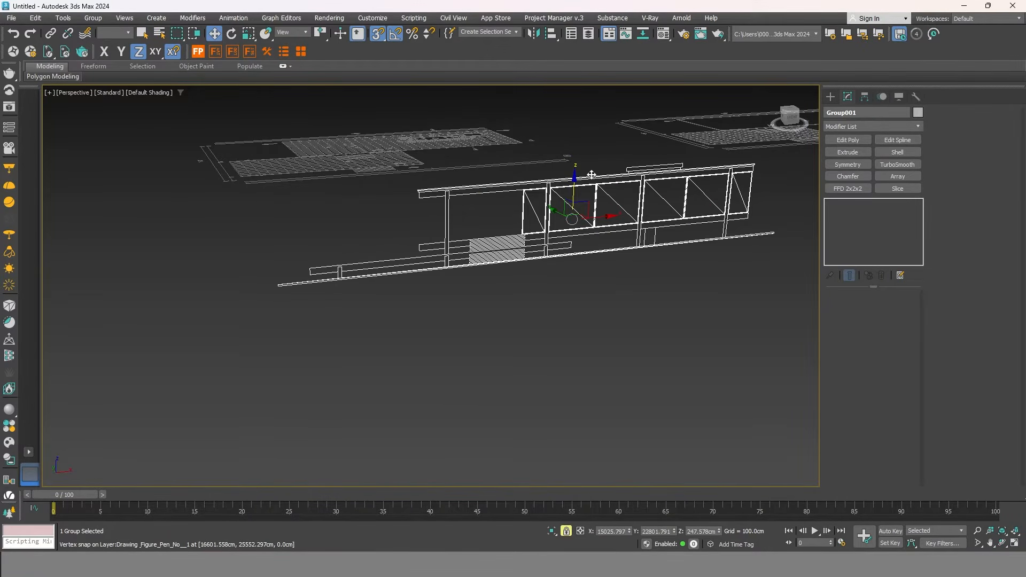
pyautogui.scroll(4, 268, 288)
pyautogui.scroll(3, 311, 278)
pyautogui.scroll(-2, 467, 288)
pyautogui.scroll(-1, 455, 290)
pyautogui.moveTo(439, 287); pyautogui.dragTo(369, 331, button='middle')
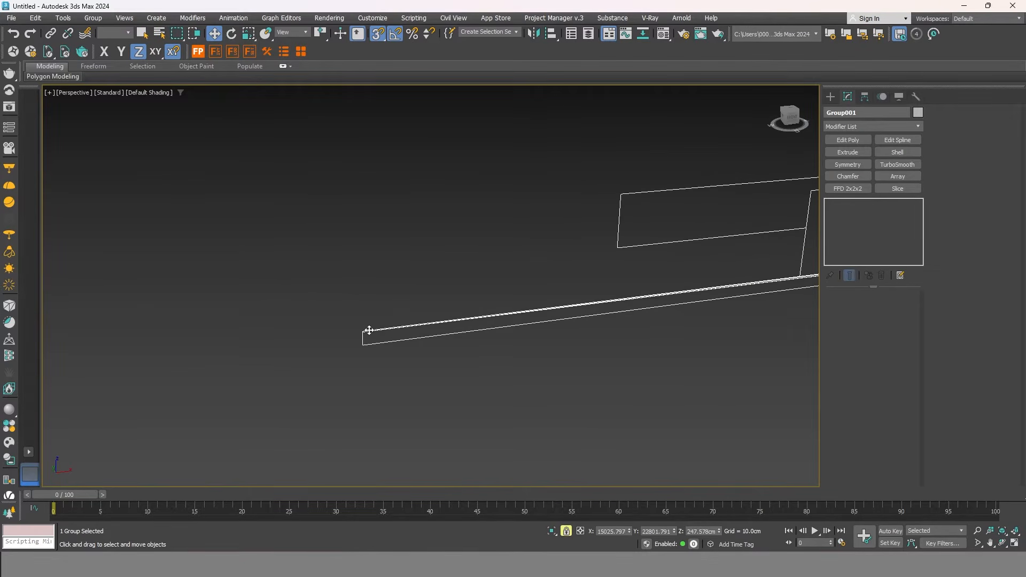
# Snap the floor line's left end onto the plan vertex, then adjust the elevation along Y.
pyautogui.moveTo(362, 329); pyautogui.dragTo(345, 259)
pyautogui.scroll(-8, 378, 315)
pyautogui.scroll(-3, 412, 283)
pyautogui.scroll(6, 443, 276)
pyautogui.keyDown('alt'); pyautogui.moveTo(458, 283); pyautogui.dragTo(425, 321, button='middle'); pyautogui.keyUp('alt')
pyautogui.moveTo(489, 291); pyautogui.dragTo(488, 205)
pyautogui.scroll(5, 556, 222)
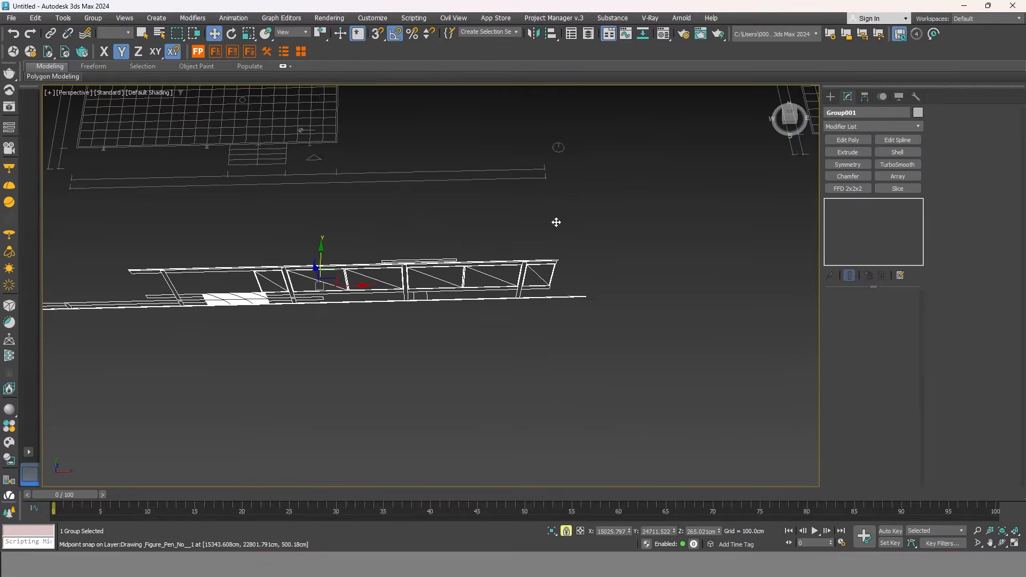
pyautogui.moveTo(556, 222); pyautogui.dragTo(575, 338, button='middle')
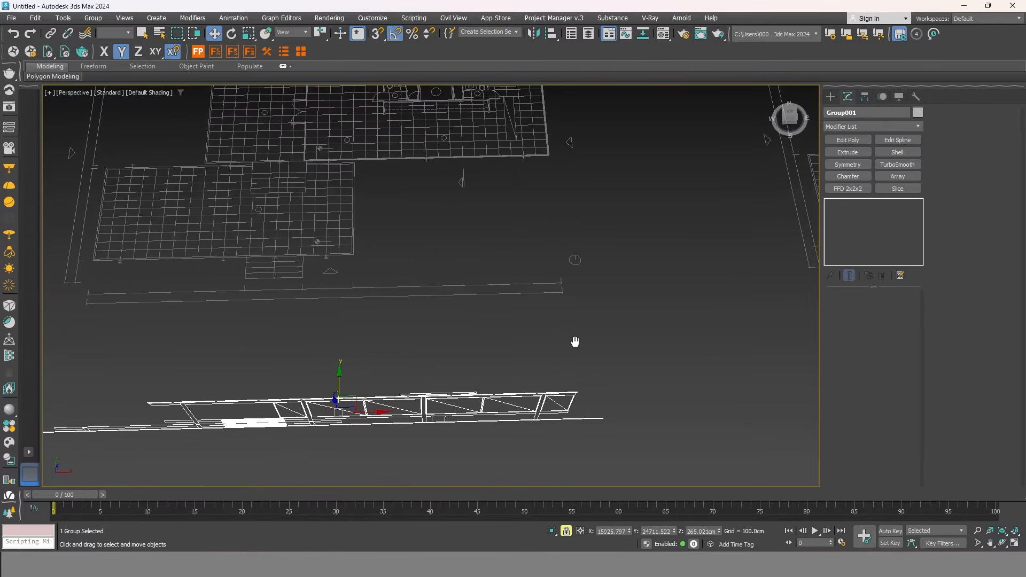
# Turn the view head-on to the plans and elevation in orthographic mode and hide the home grid.
pyautogui.click(790, 118)
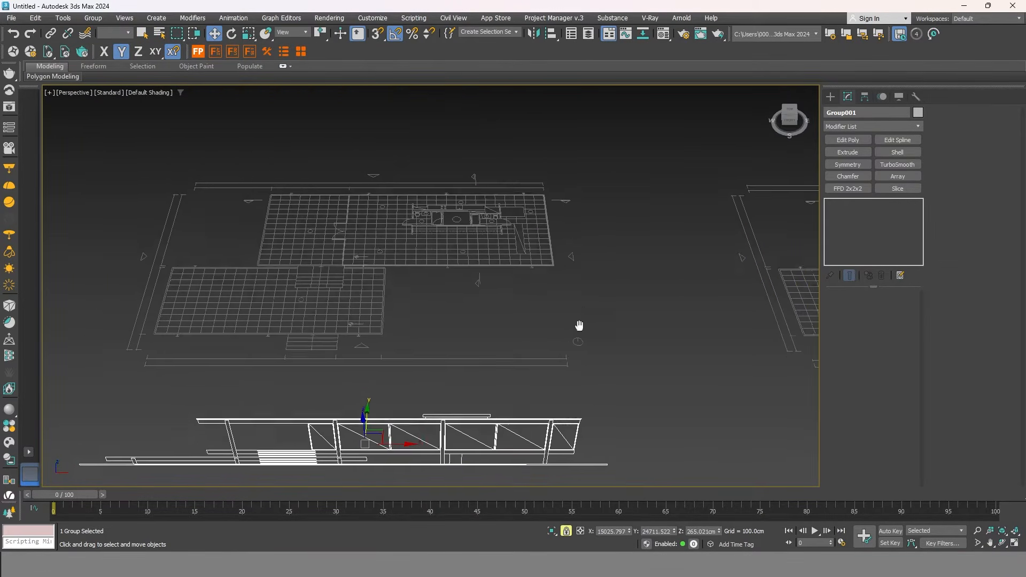
pyautogui.press('u')
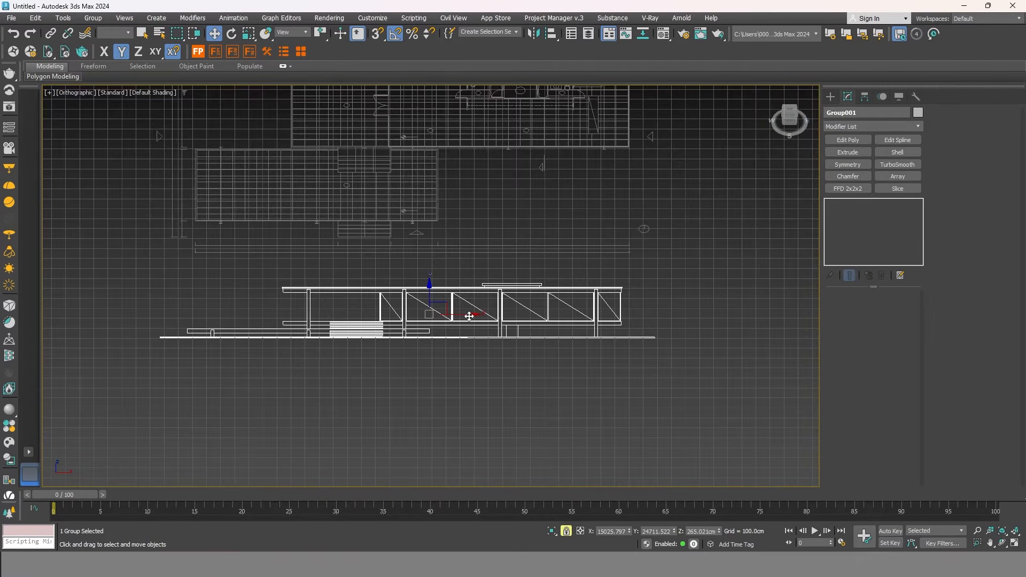
pyautogui.moveTo(480, 316); pyautogui.dragTo(454, 376, button='middle')
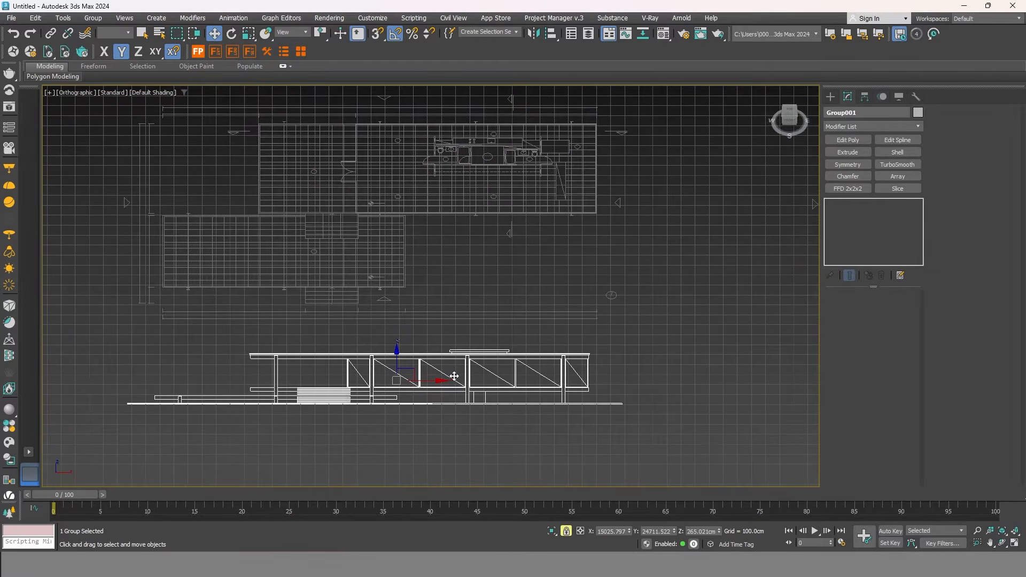
pyautogui.press('p')
pyautogui.moveTo(448, 322); pyautogui.dragTo(504, 320, button='middle')
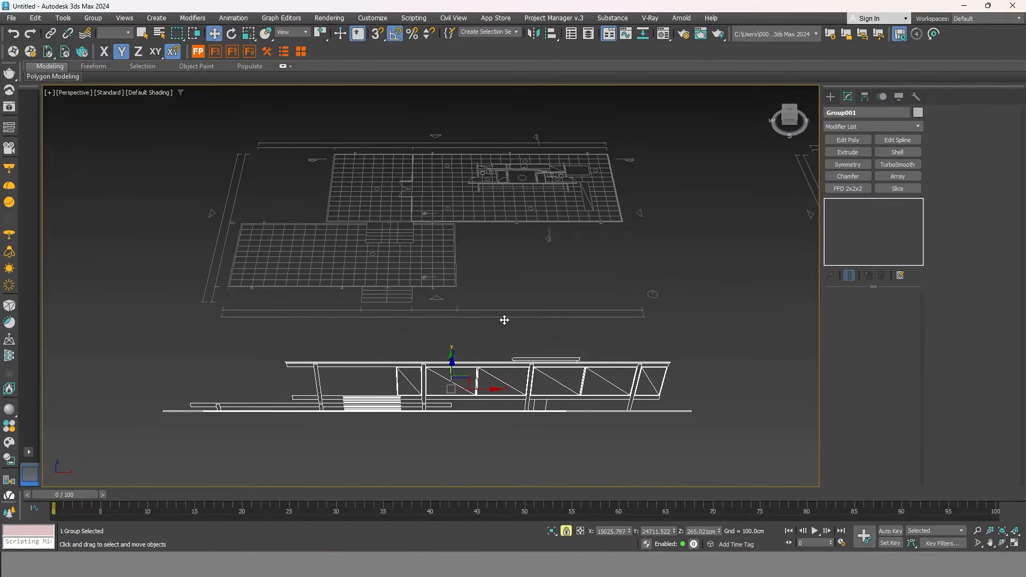
pyautogui.press('u')
pyautogui.moveTo(506, 316); pyautogui.dragTo(485, 327, button='middle')
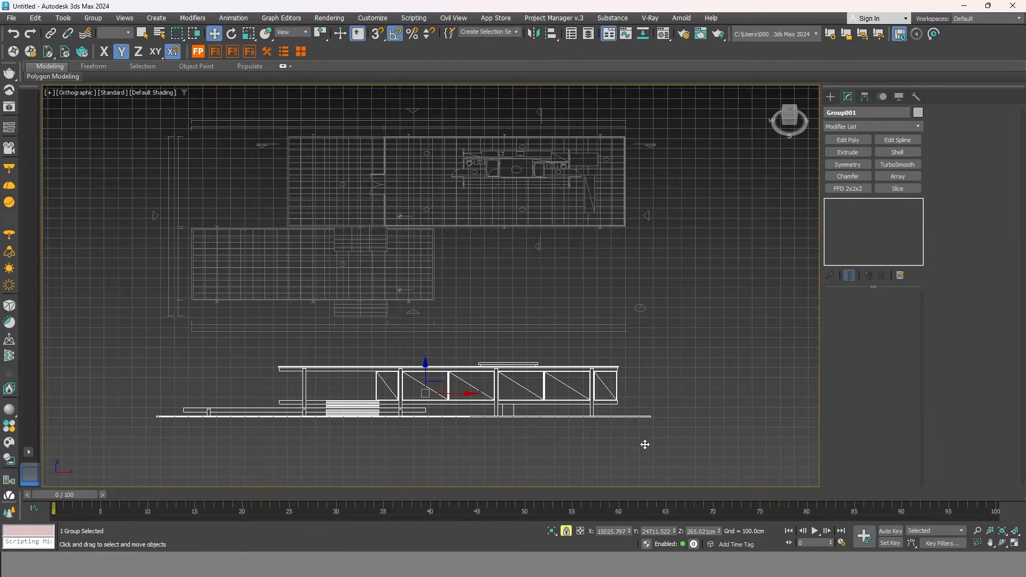
pyautogui.moveTo(656, 237); pyautogui.dragTo(650, 293, button='middle')
pyautogui.press('g')
pyautogui.moveTo(567, 389); pyautogui.dragTo(601, 334, button='middle')
# With snaps on, move Group001 along X to 15083.688cm so a column vertex meets the plan.
pyautogui.moveTo(481, 373)
pyautogui.mouseDown()
pyautogui.moveTo(508, 373)
pyautogui.moveTo(477, 368)
pyautogui.mouseUp()
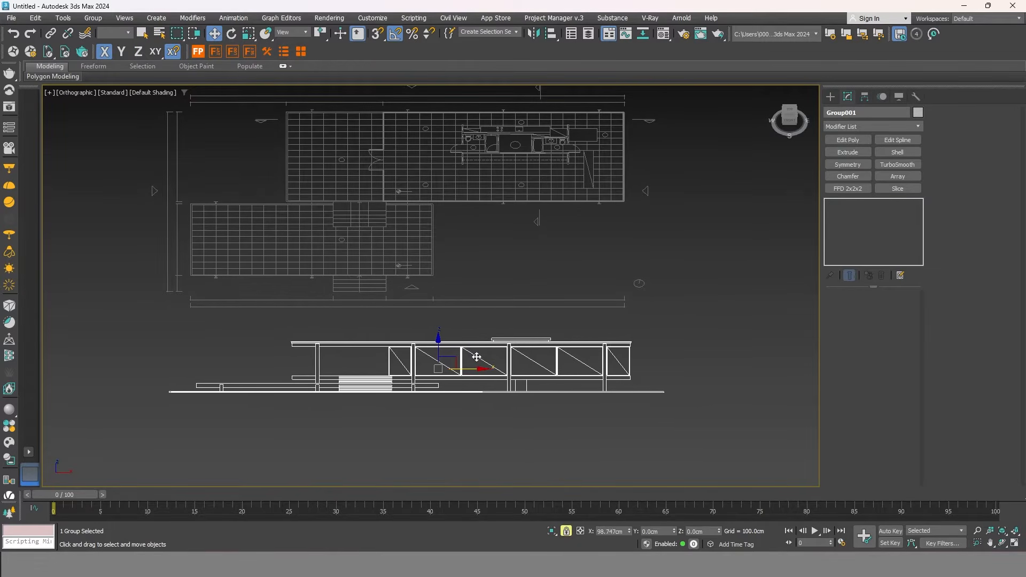
pyautogui.scroll(5, 619, 392)
pyautogui.scroll(5, 516, 387)
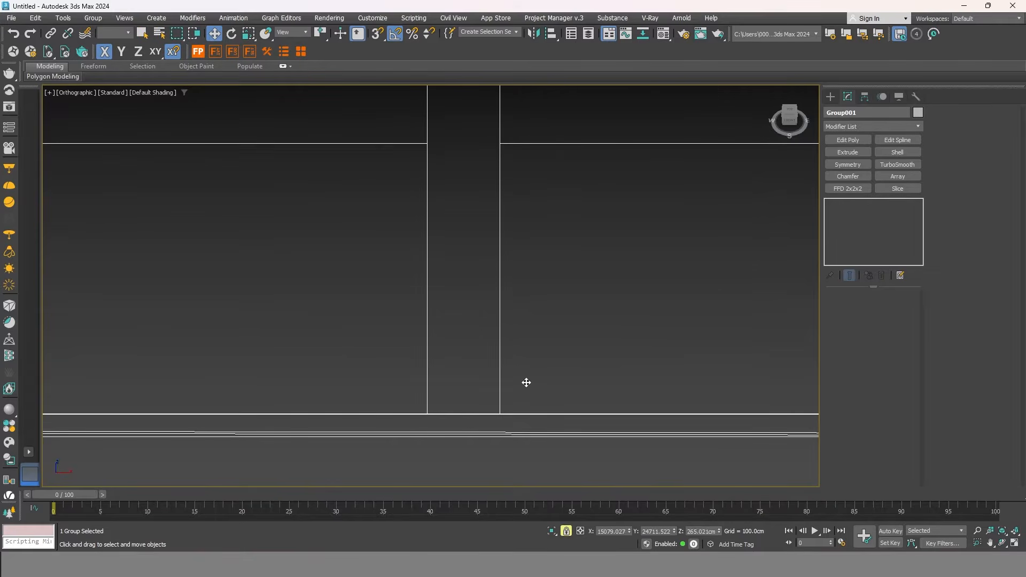
pyautogui.click(377, 35)
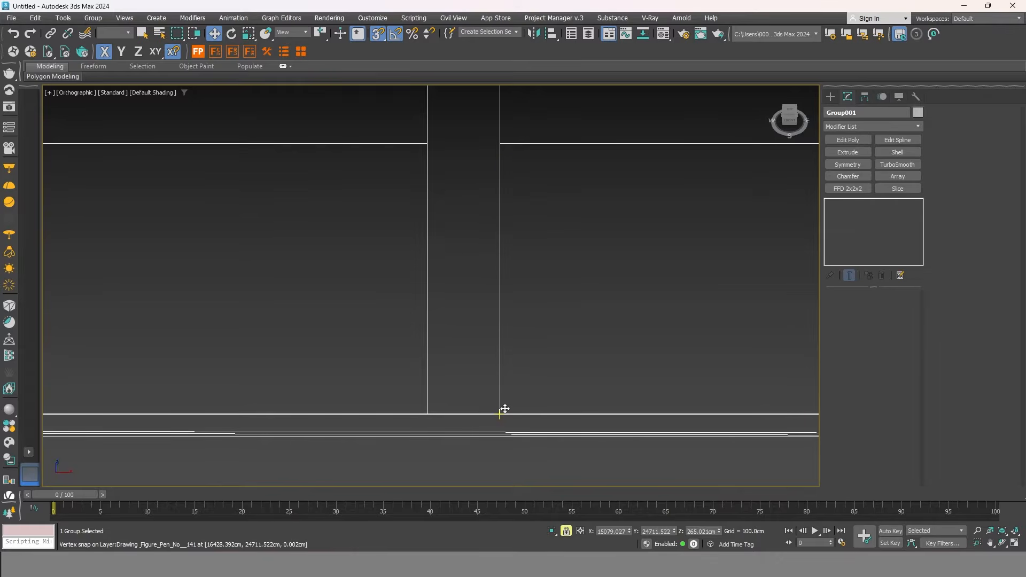
pyautogui.moveTo(501, 410)
pyautogui.mouseDown()
pyautogui.moveTo(545, 389)
pyautogui.moveTo(531, 385)
pyautogui.moveTo(559, 253)
pyautogui.moveTo(531, 217)
pyautogui.moveTo(534, 383)
pyautogui.moveTo(535, 199)
pyautogui.moveTo(488, 263)
pyautogui.moveTo(483, 245)
pyautogui.moveTo(527, 304)
pyautogui.mouseUp()
pyautogui.scroll(-5, 531, 385)
pyautogui.scroll(-3, 534, 382)
pyautogui.scroll(6, 540, 203)
pyautogui.scroll(-5, 547, 258)
pyautogui.scroll(-3, 502, 294)
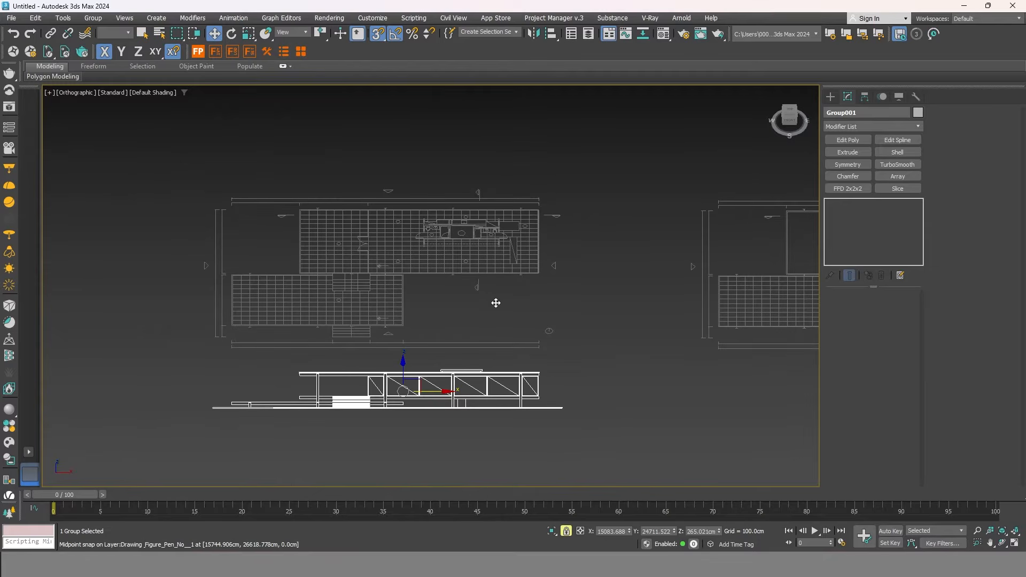
# Unlock the selection and move the Group004 elevation beside the left floor plan's edge.
pyautogui.keyDown('alt'); pyautogui.moveTo(478, 320); pyautogui.dragTo(527, 281, button='middle'); pyautogui.keyUp('alt')
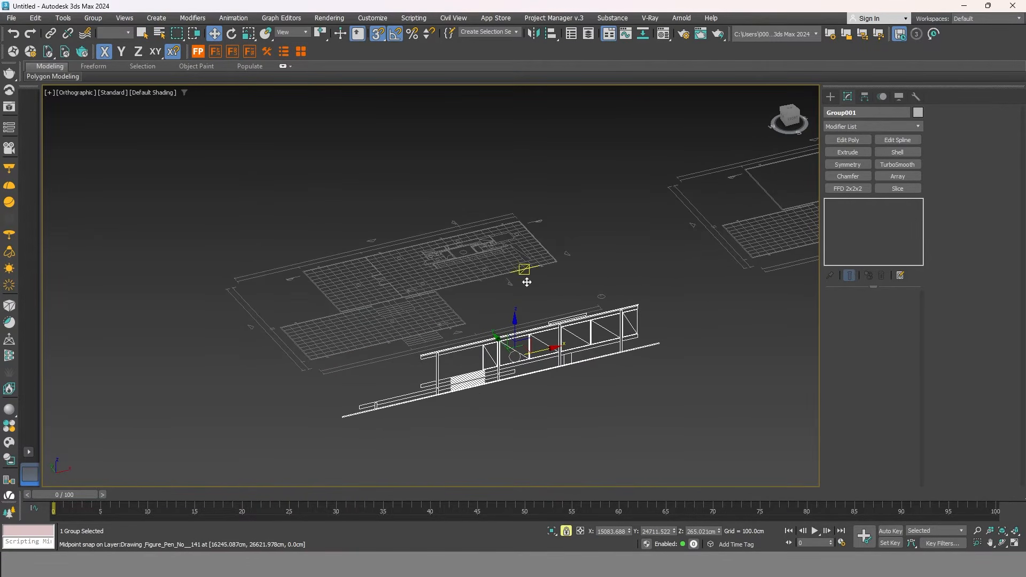
pyautogui.scroll(4, 644, 350)
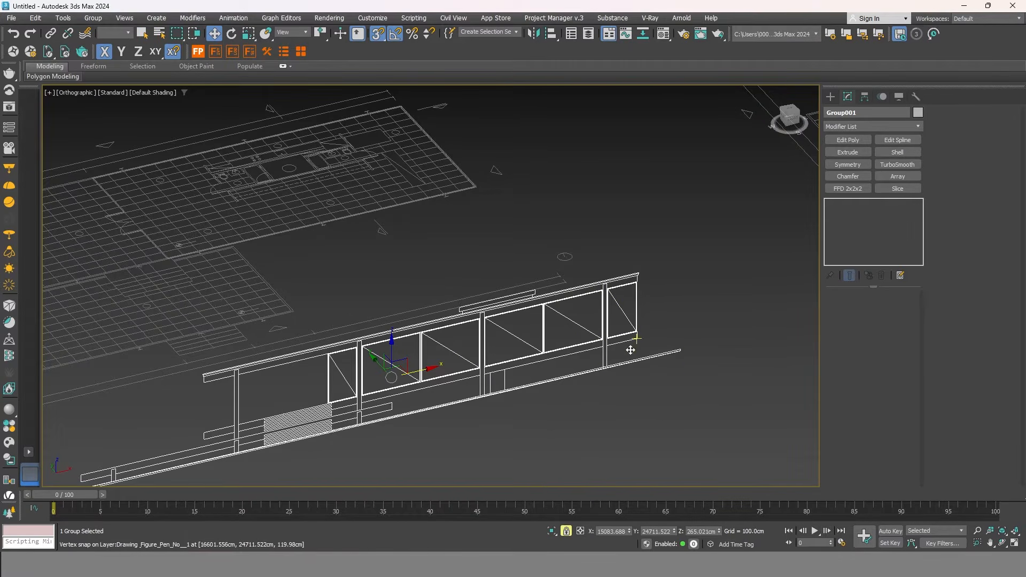
pyautogui.moveTo(492, 412); pyautogui.dragTo(576, 335, button='middle')
pyautogui.keyDown('alt'); pyautogui.moveTo(208, 323); pyautogui.dragTo(346, 337, button='middle'); pyautogui.keyUp('alt')
pyautogui.scroll(-5, 347, 336)
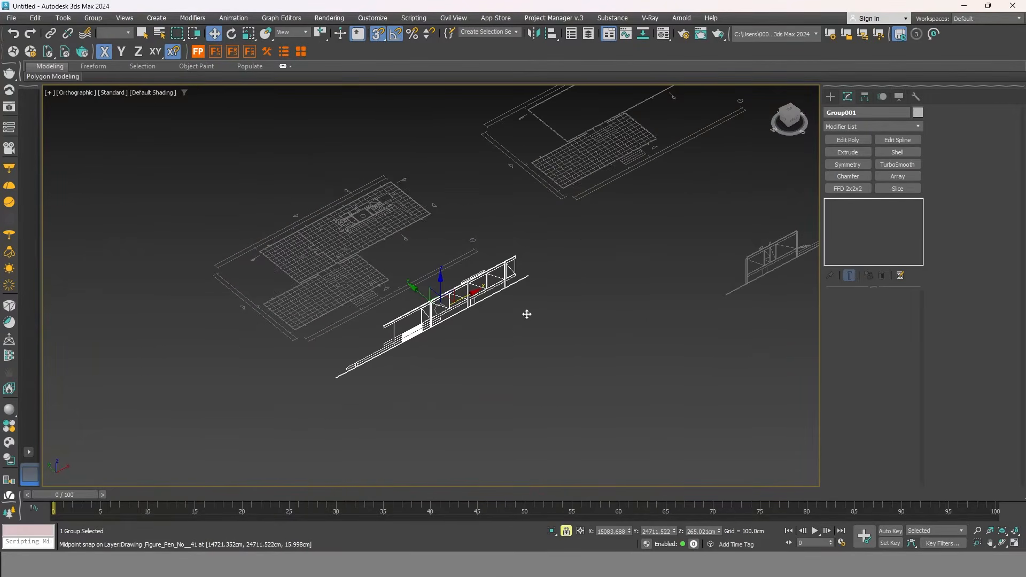
pyautogui.moveTo(584, 246); pyautogui.dragTo(625, 291, button='middle')
pyautogui.moveTo(636, 352); pyautogui.dragTo(525, 364, button='middle')
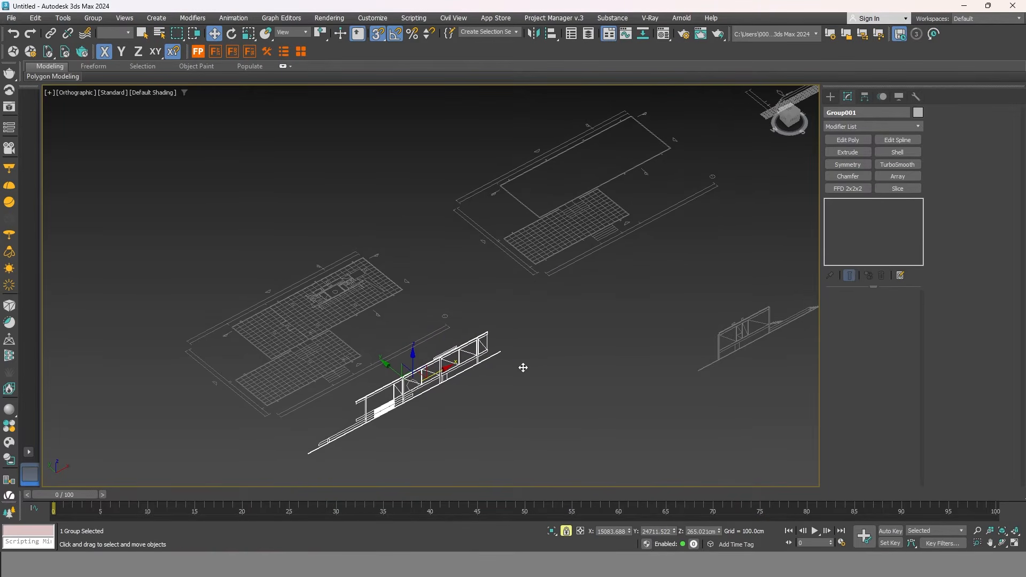
pyautogui.moveTo(667, 339); pyautogui.dragTo(581, 306, button='middle')
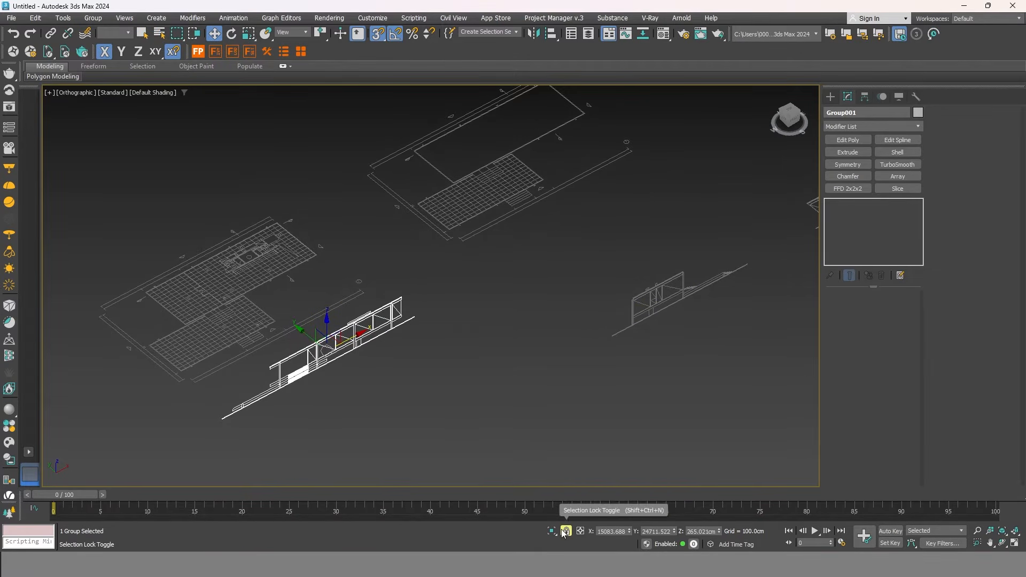
pyautogui.moveTo(319, 368); pyautogui.dragTo(378, 348, button='middle')
pyautogui.moveTo(536, 360); pyautogui.dragTo(564, 322, button='middle')
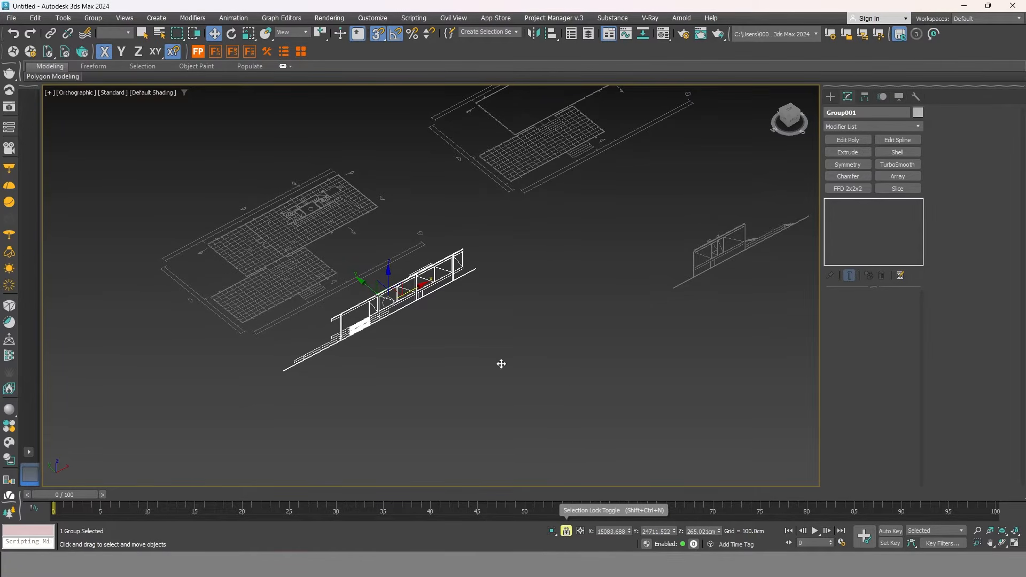
pyautogui.click(566, 531)
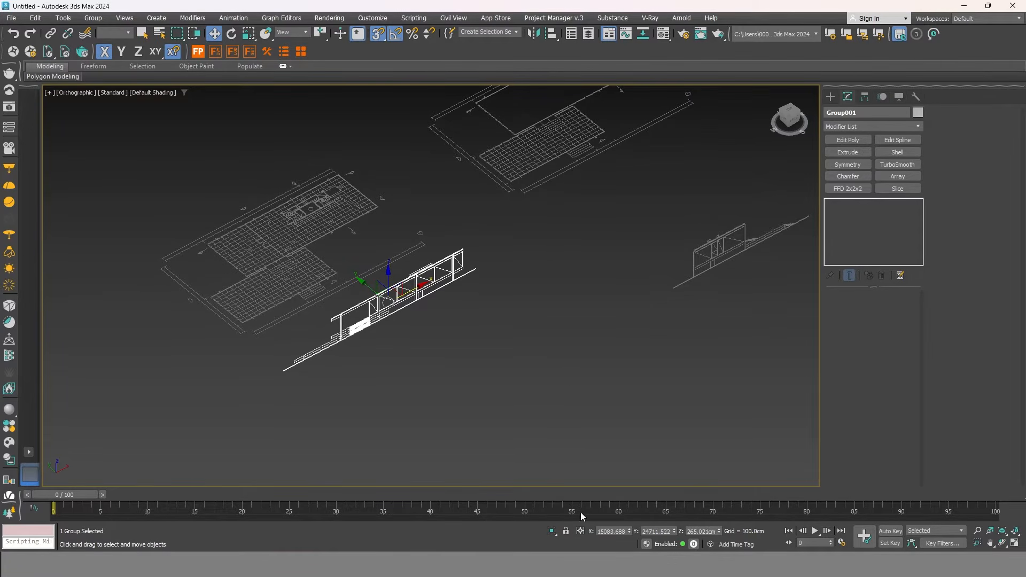
pyautogui.click(723, 260)
pyautogui.moveTo(736, 235); pyautogui.dragTo(174, 336)
# Rotate Group004 -90° about the Z axis so it faces the plan.
pyautogui.scroll(3, 140, 285)
pyautogui.moveTo(141, 285); pyautogui.dragTo(370, 295, button='middle')
pyautogui.press('e')
pyautogui.moveTo(437, 318)
pyautogui.mouseDown()
pyautogui.moveTo(415, 321)
pyautogui.moveTo(430, 325)
pyautogui.mouseUp()
# With snaps enabled, snap Group004's corner vertex onto the floor plan's corner.
pyautogui.moveTo(409, 330)
pyautogui.keyDown('alt'); pyautogui.mouseDown(button='middle')
pyautogui.moveTo(412, 303)
pyautogui.moveTo(406, 320)
pyautogui.mouseUp(button='middle'); pyautogui.keyUp('alt')
pyautogui.press('w')
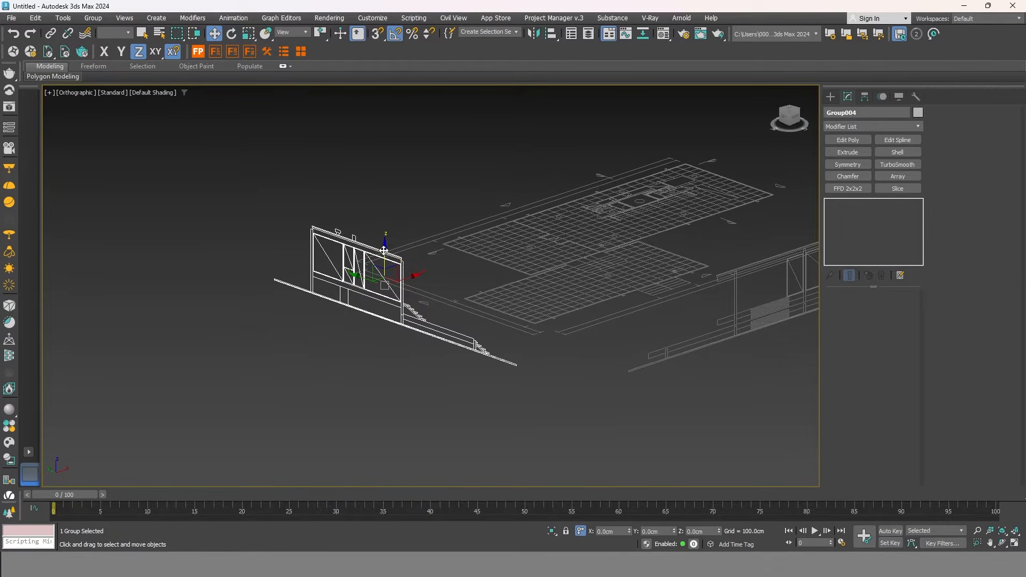
pyautogui.scroll(8, 505, 335)
pyautogui.press('s')
pyautogui.moveTo(437, 312); pyautogui.dragTo(543, 283)
pyautogui.scroll(-3, 470, 321)
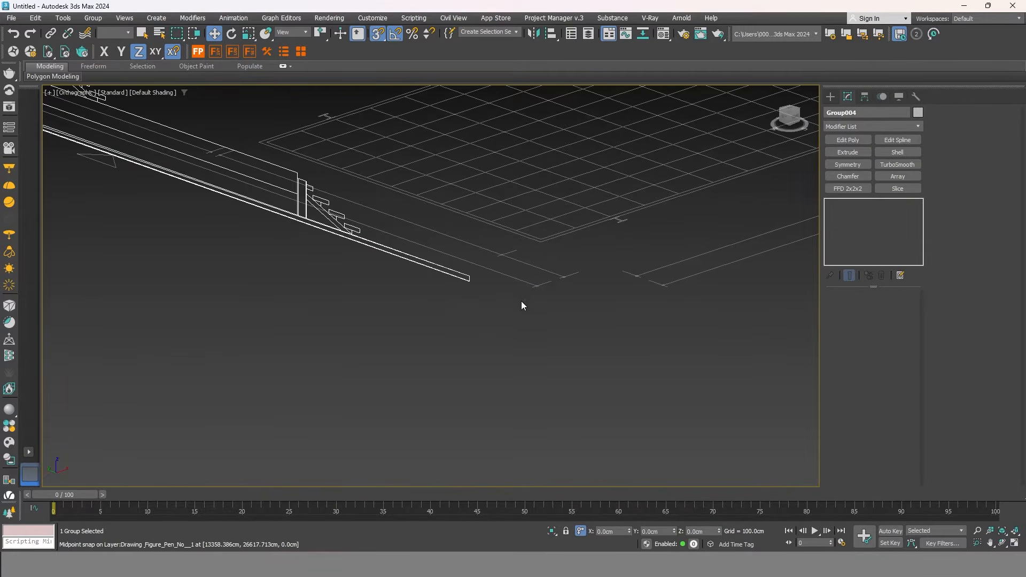
pyautogui.scroll(-3, 556, 362)
pyautogui.scroll(-2, 452, 348)
# Lock the selection and vertex-snap Group004 into line with the plan's end edge.
pyautogui.keyDown('alt'); pyautogui.moveTo(453, 351); pyautogui.dragTo(502, 403, button='middle'); pyautogui.keyUp('alt')
pyautogui.scroll(5, 479, 299)
pyautogui.scroll(-2, 484, 301)
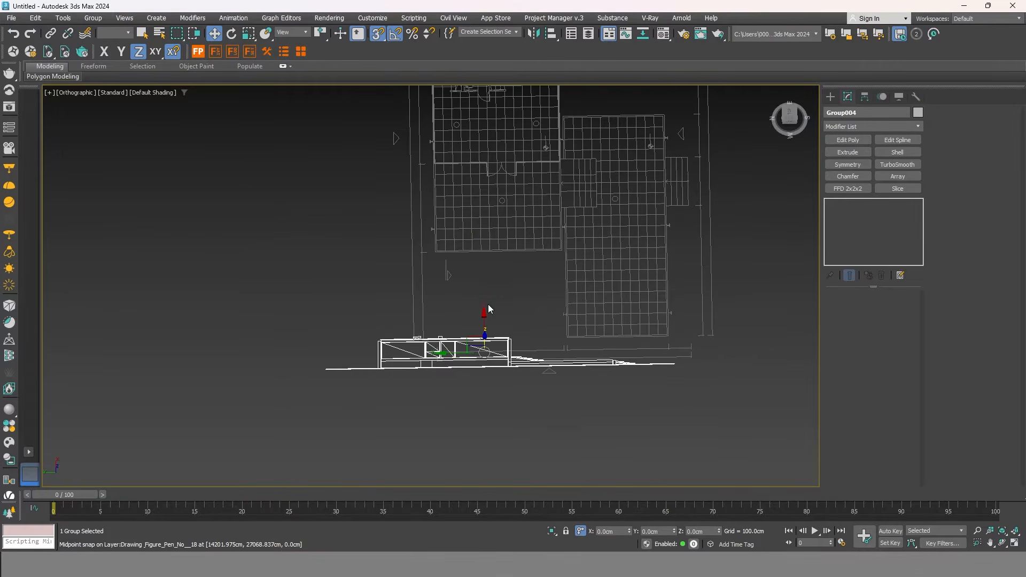
pyautogui.moveTo(484, 311); pyautogui.dragTo(520, 386)
pyautogui.moveTo(509, 389); pyautogui.dragTo(462, 359, button='middle')
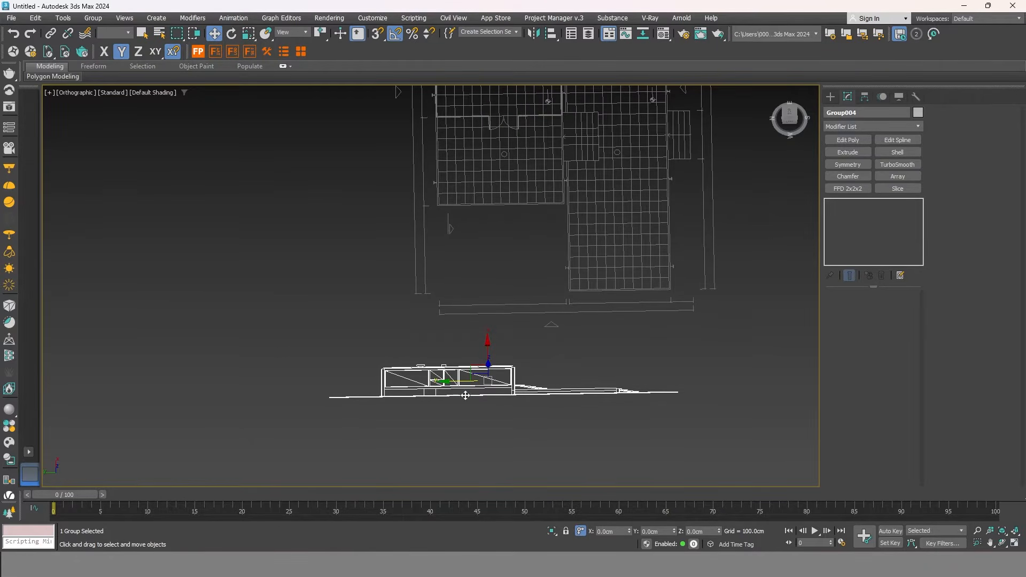
pyautogui.click(567, 532)
pyautogui.scroll(6, 378, 367)
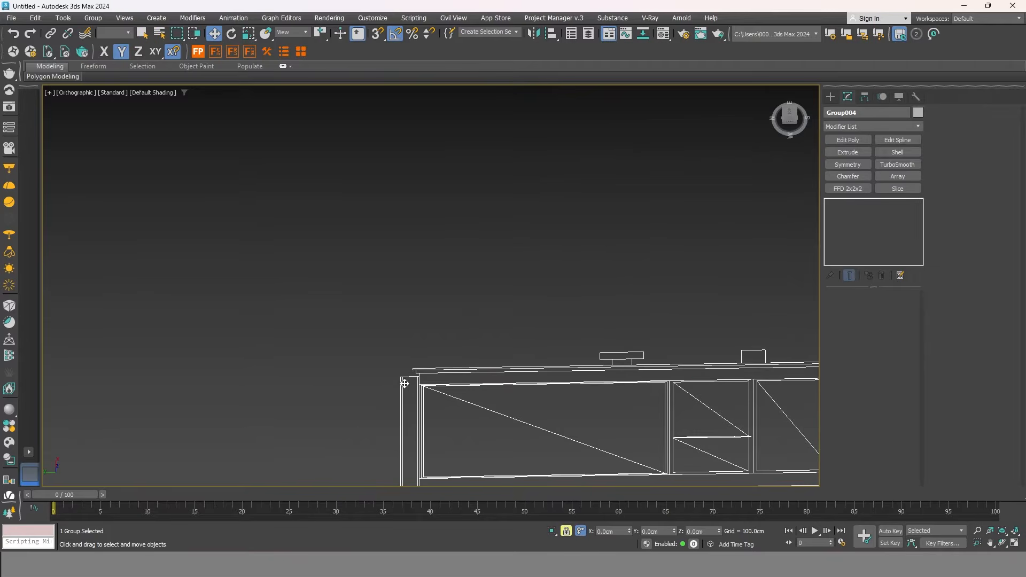
pyautogui.moveTo(392, 358); pyautogui.dragTo(425, 337)
pyautogui.rightClick(425, 337)
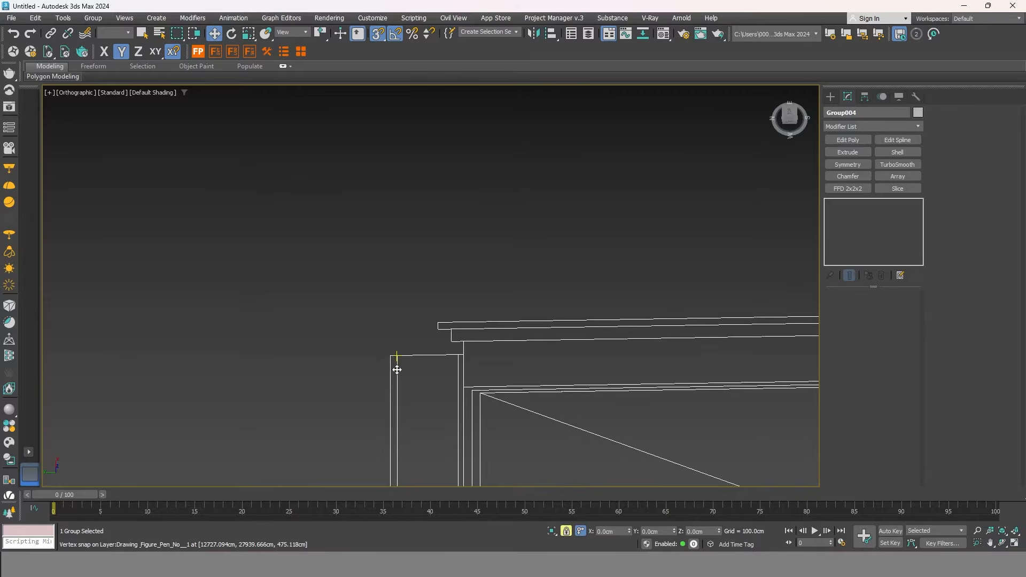
pyautogui.moveTo(389, 353); pyautogui.dragTo(463, 273)
pyautogui.scroll(-5, 460, 323)
pyautogui.scroll(6, 486, 202)
pyautogui.scroll(-6, 476, 268)
# Unlock the selection and deselect Group004, viewing the result from a tilted 3D angle.
pyautogui.keyDown('alt'); pyautogui.moveTo(465, 284); pyautogui.dragTo(377, 298, button='middle'); pyautogui.keyUp('alt')
pyautogui.scroll(1, 503, 320)
pyautogui.click(566, 532)
pyautogui.click(510, 409)
pyautogui.scroll(-2, 496, 368)
pyautogui.moveTo(497, 366)
pyautogui.keyDown('alt'); pyautogui.mouseDown(button='middle')
pyautogui.moveTo(445, 360)
pyautogui.moveTo(510, 367)
pyautogui.mouseUp(button='middle'); pyautogui.keyUp('alt')
pyautogui.scroll(3, 419, 344)
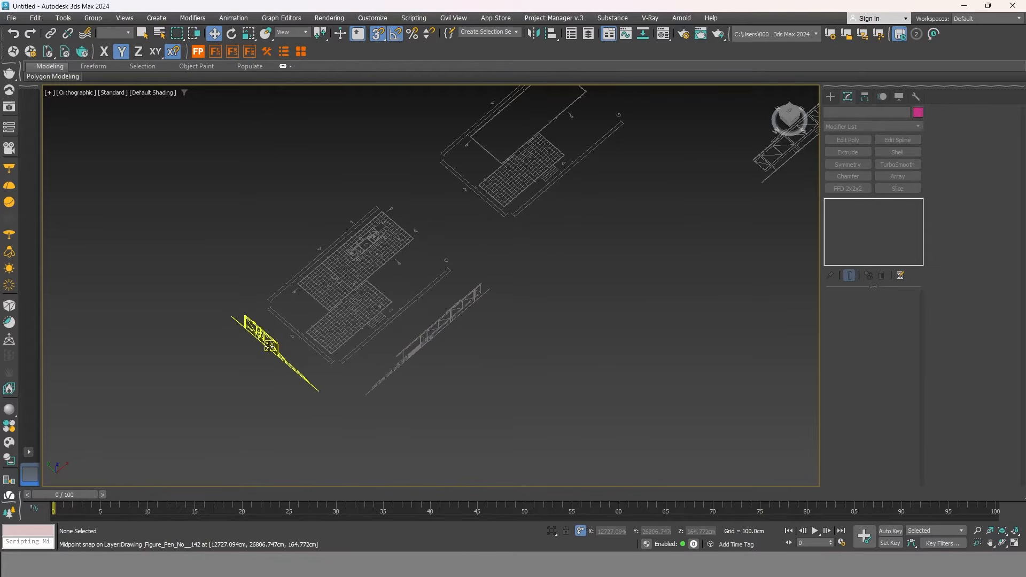
# Nudge the left elevation group slightly along X, then deselect it.
pyautogui.click(290, 326)
pyautogui.moveTo(299, 319); pyautogui.dragTo(273, 340)
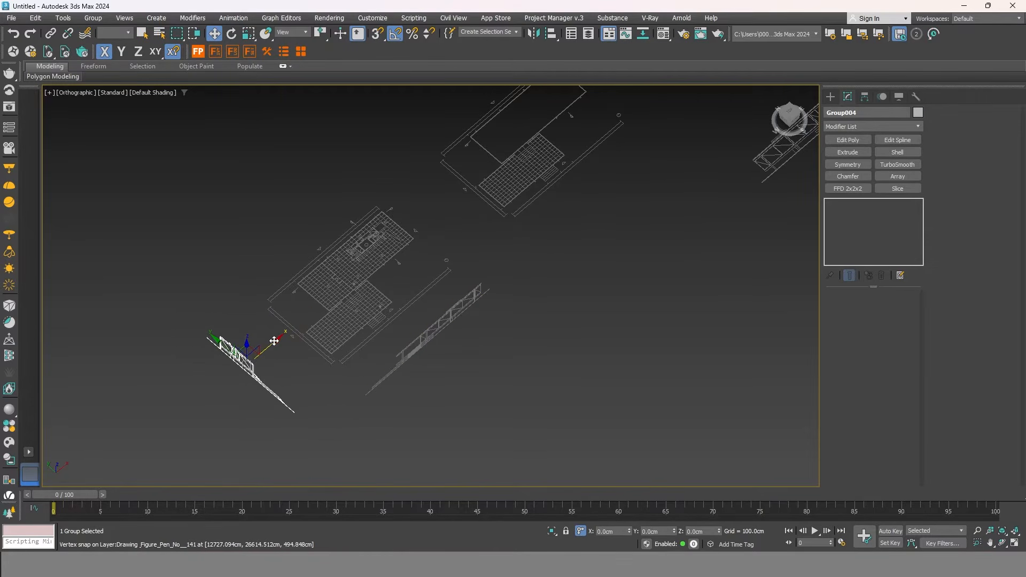
pyautogui.click(351, 404)
pyautogui.moveTo(349, 379); pyautogui.dragTo(411, 426, button='middle')
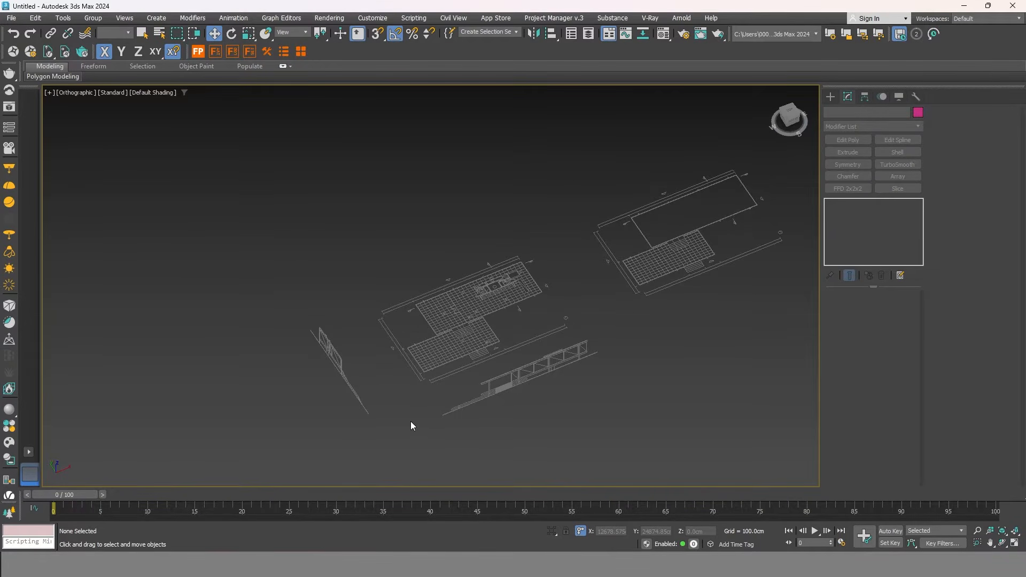
pyautogui.moveTo(464, 375); pyautogui.dragTo(353, 357, button='middle')
pyautogui.scroll(-3, 353, 357)
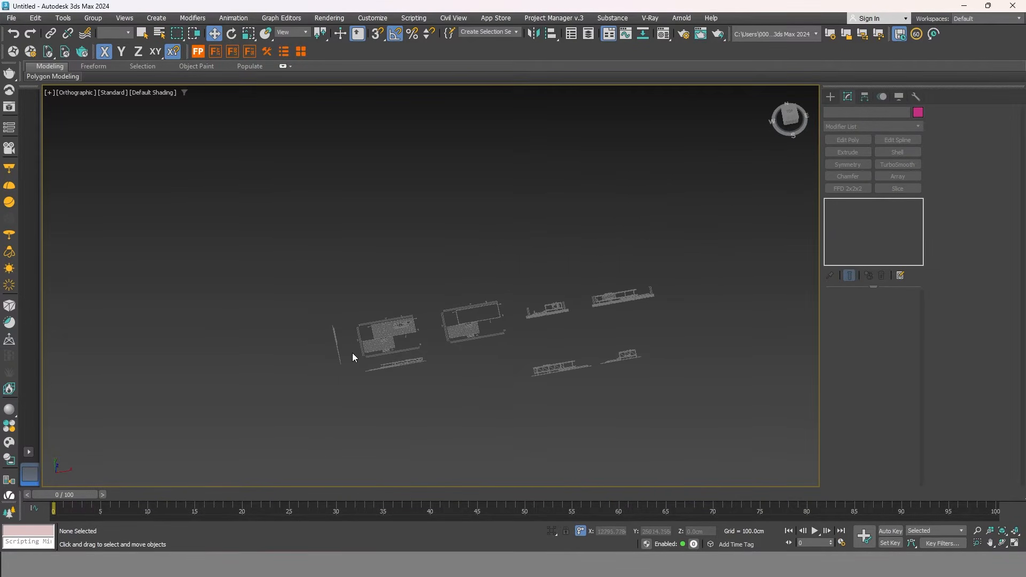
pyautogui.scroll(2, 500, 369)
# Select all six plan and elevation groups and apply Freeze Selection.
pyautogui.moveTo(493, 425); pyautogui.dragTo(493, 426)
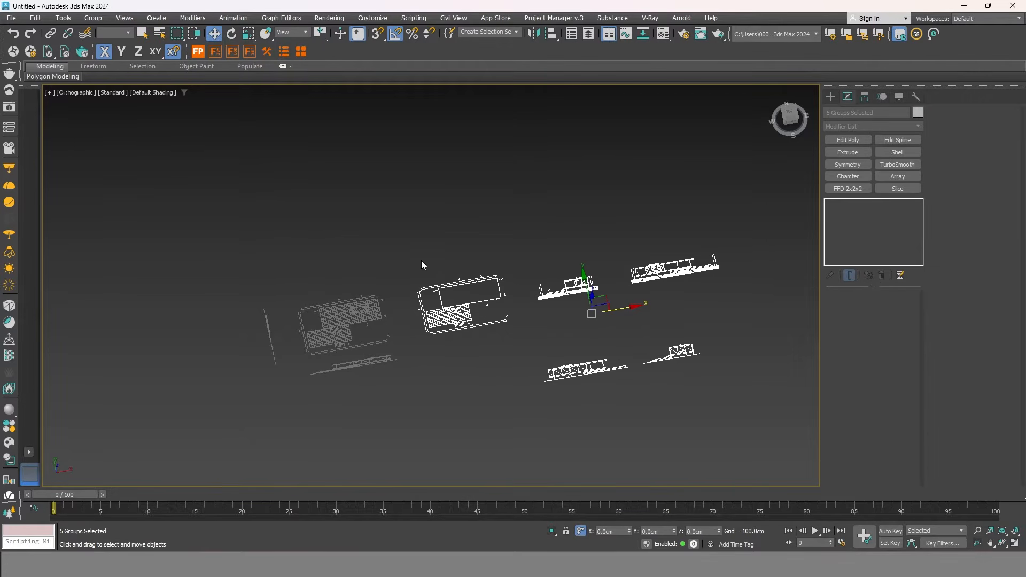
pyautogui.keyDown('ctrl'); pyautogui.moveTo(329, 319); pyautogui.dragTo(328, 322); pyautogui.keyUp('ctrl')
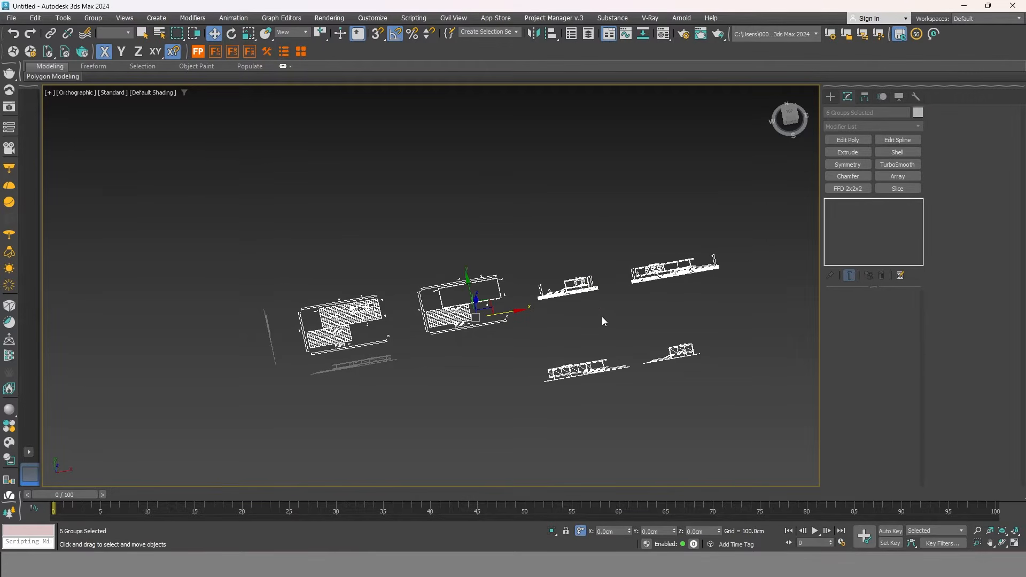
pyautogui.scroll(5, 398, 413)
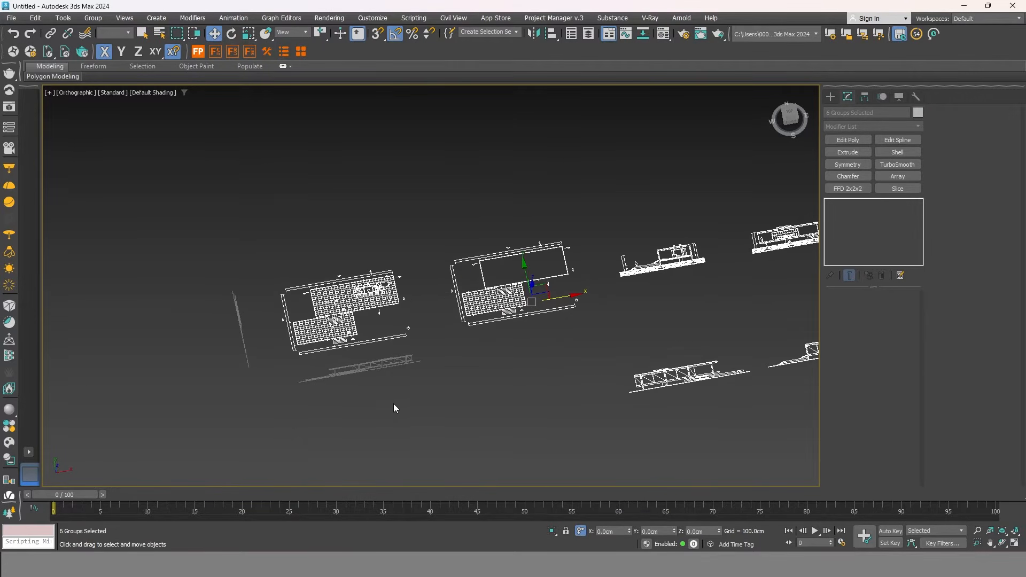
pyautogui.rightClick(379, 291)
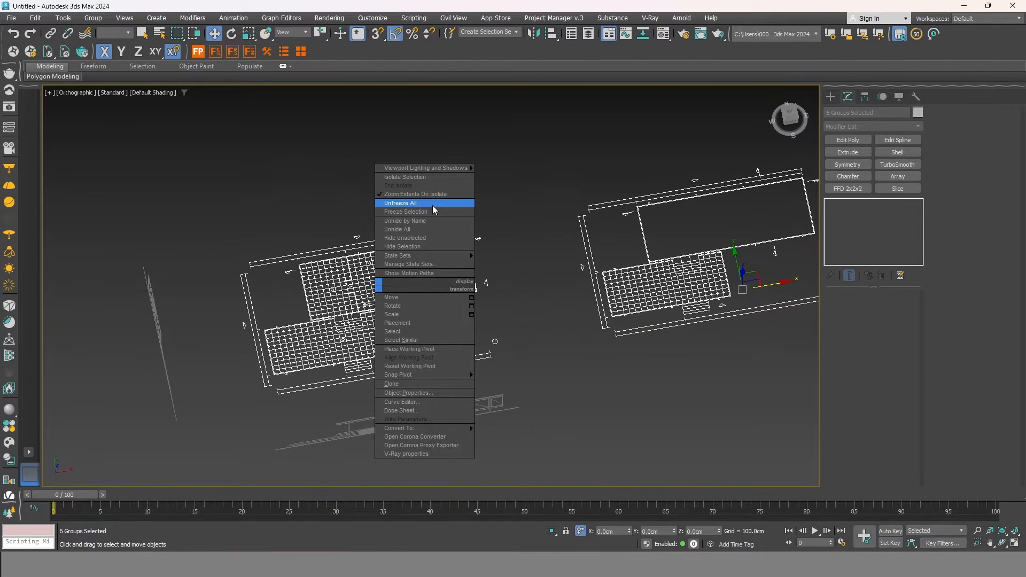
pyautogui.click(417, 212)
# Confirm the frozen drawings can no longer be picked, then orbit to an angled plan view.
pyautogui.scroll(2, 415, 349)
pyautogui.moveTo(415, 349); pyautogui.dragTo(432, 317, button='middle')
pyautogui.scroll(-1, 568, 316)
pyautogui.moveTo(385, 291); pyautogui.dragTo(386, 291)
pyautogui.scroll(-4, 405, 266)
pyautogui.moveTo(522, 247); pyautogui.dragTo(315, 347, button='middle')
pyautogui.keyDown('alt'); pyautogui.moveTo(378, 348); pyautogui.dragTo(518, 333, button='middle'); pyautogui.keyUp('alt')
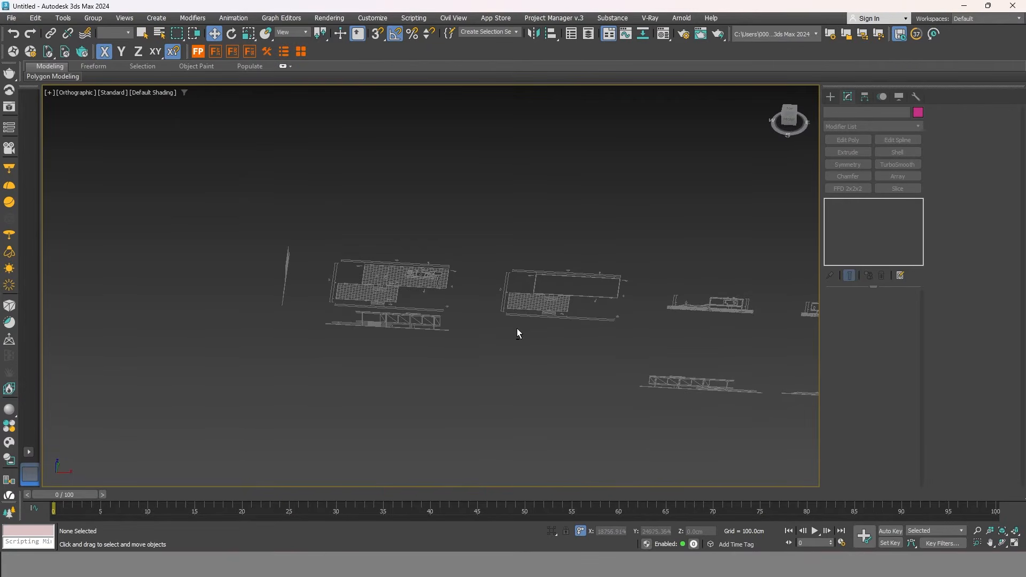
pyautogui.scroll(4, 313, 302)
pyautogui.keyDown('alt'); pyautogui.moveTo(312, 303); pyautogui.dragTo(372, 326, button='middle'); pyautogui.keyUp('alt')
pyautogui.scroll(3, 317, 267)
pyautogui.scroll(2, 318, 270)
pyautogui.scroll(-4, 457, 316)
# Start a Rectangle shape from the Create panel's Shapes category.
pyautogui.moveTo(473, 318); pyautogui.dragTo(424, 358, button='middle')
pyautogui.scroll(6, 579, 258)
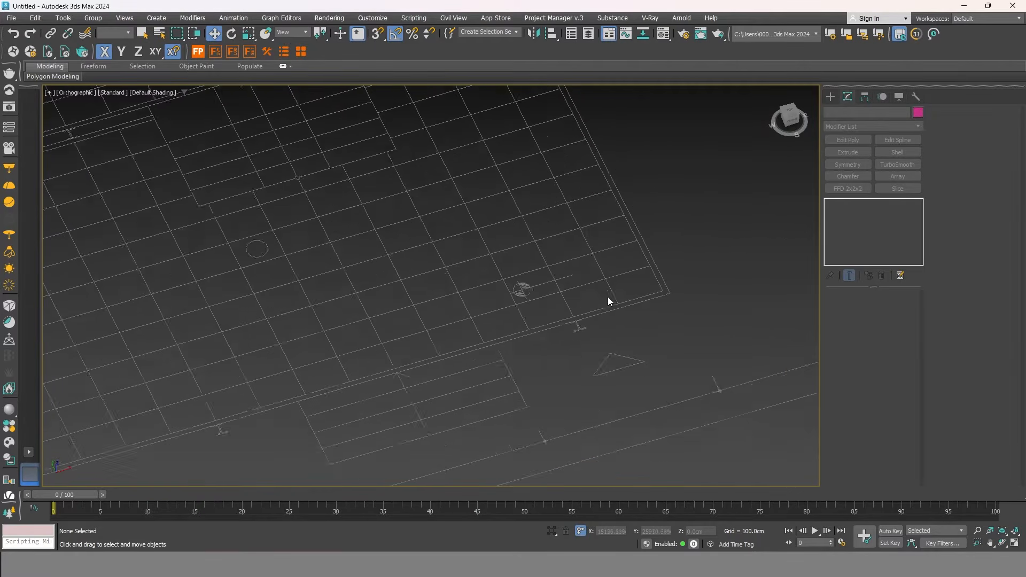
pyautogui.scroll(-4, 623, 309)
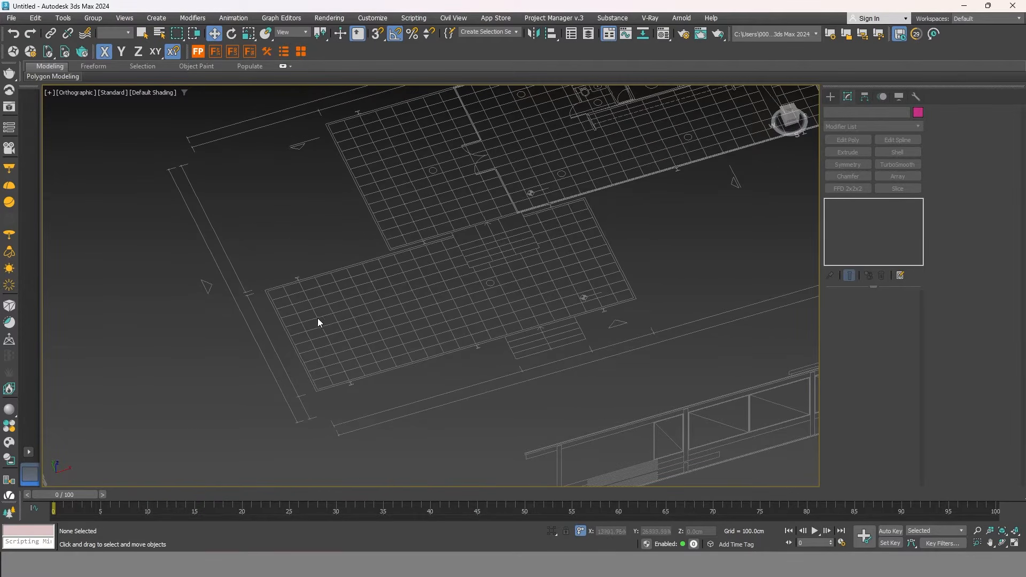
pyautogui.moveTo(616, 283); pyautogui.dragTo(560, 286, button='middle')
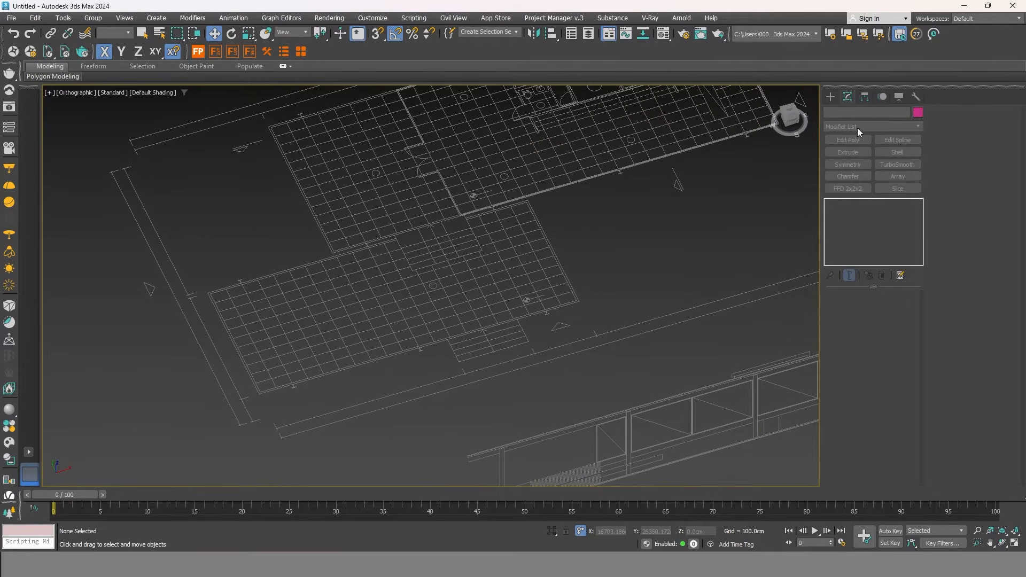
pyautogui.click(830, 97)
pyautogui.click(844, 113)
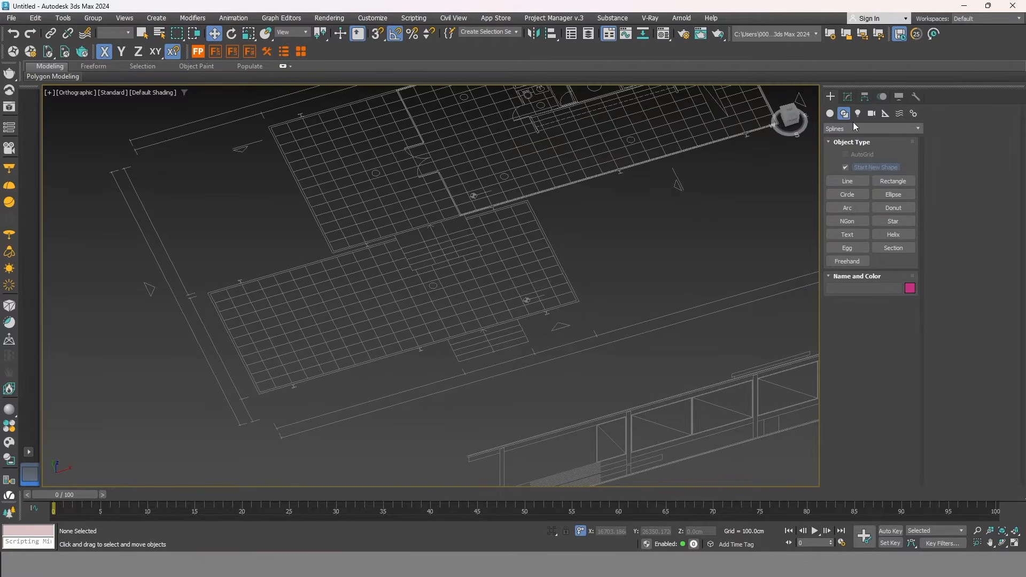
pyautogui.click(902, 182)
# Snap Rectangle001 corner to corner over the slab outline, about 720 × 1720 cm.
pyautogui.moveTo(585, 298); pyautogui.dragTo(616, 276, button='middle')
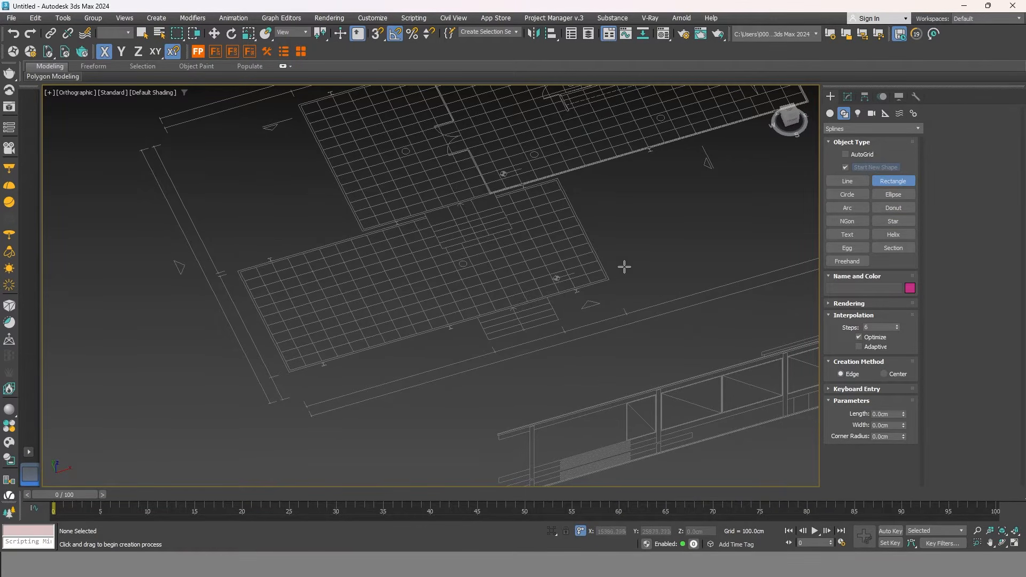
pyautogui.press('s')
pyautogui.moveTo(610, 280); pyautogui.dragTo(512, 302)
pyautogui.scroll(6, 247, 257)
pyautogui.scroll(-7, 232, 283)
pyautogui.scroll(-5, 503, 297)
pyautogui.scroll(4, 516, 298)
pyautogui.press('w')
pyautogui.scroll(4, 539, 388)
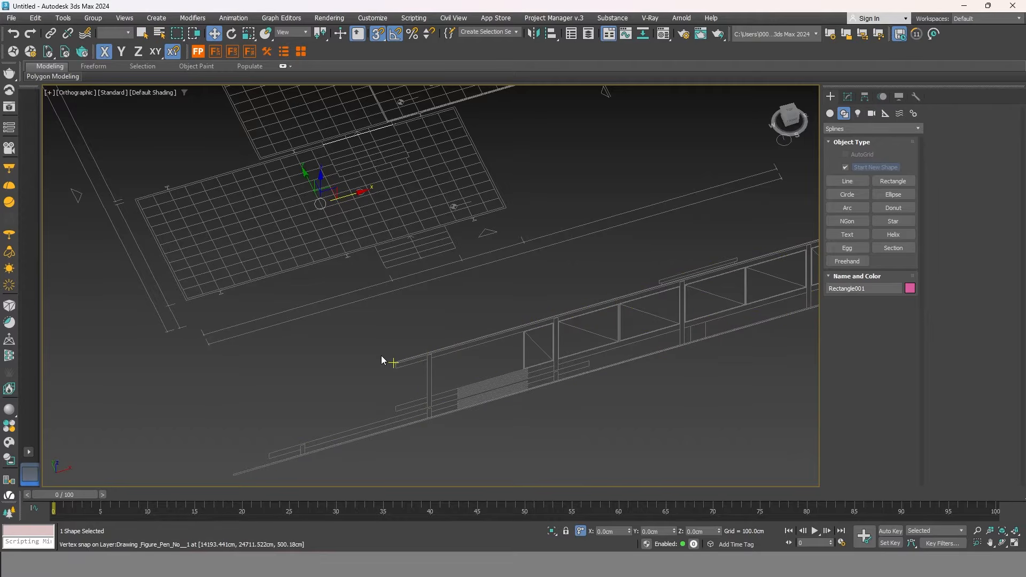
pyautogui.moveTo(303, 341); pyautogui.dragTo(358, 321, button='middle')
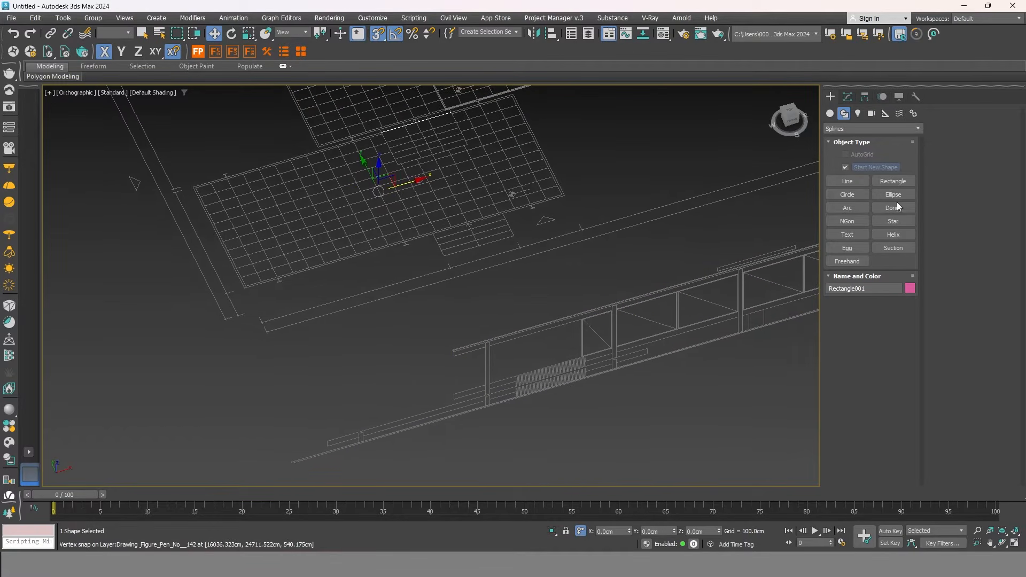
pyautogui.click(848, 98)
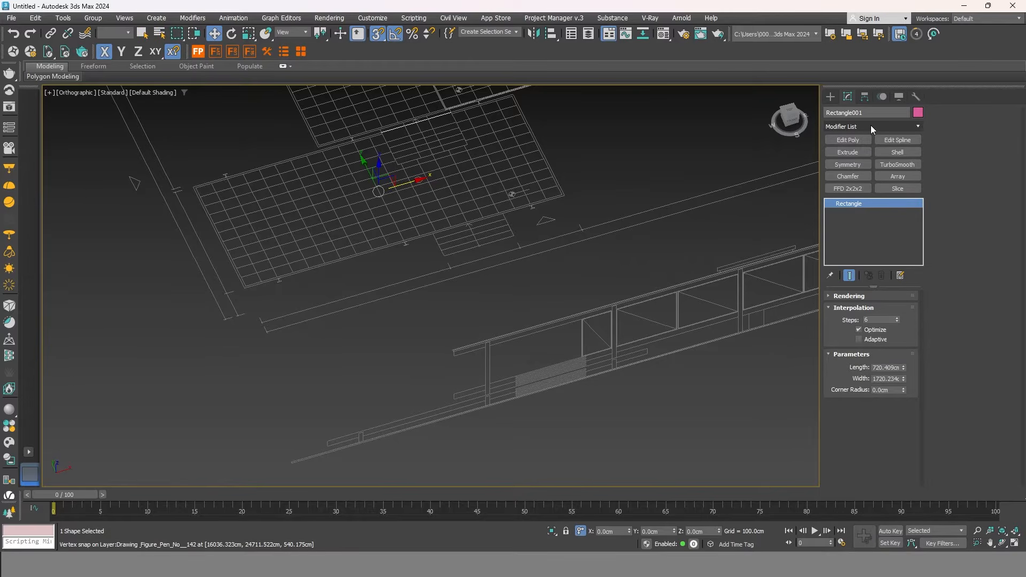
# Add a Shell modifier to Rectangle001.
pyautogui.click(900, 125)
pyautogui.write('sh')
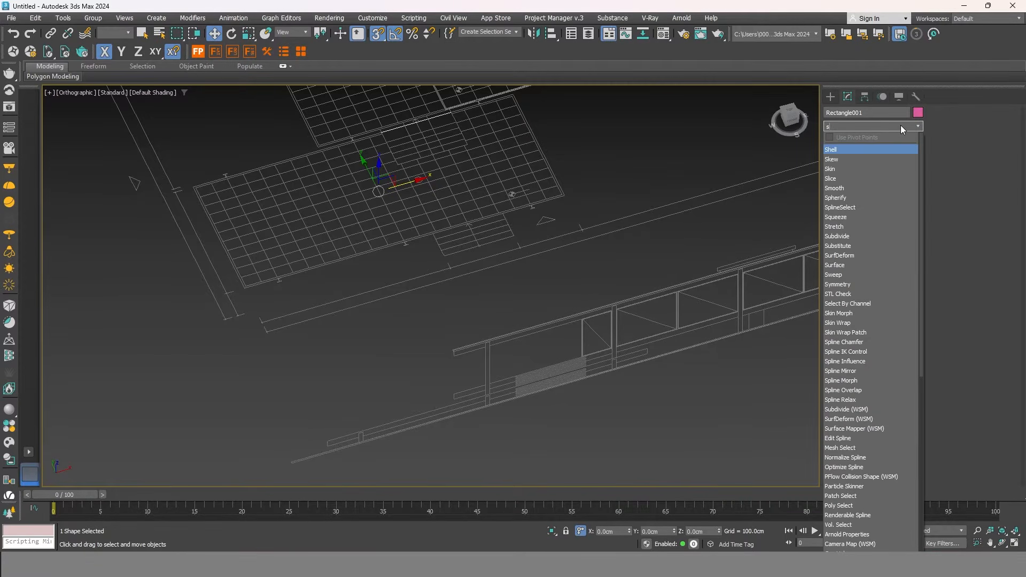
pyautogui.click(846, 148)
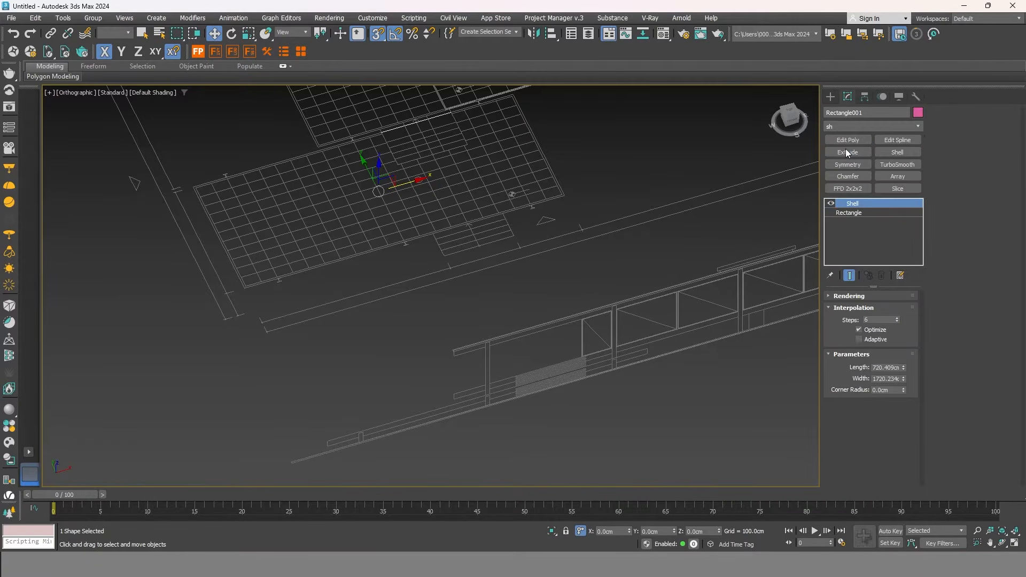
pyautogui.moveTo(451, 212); pyautogui.dragTo(478, 263, button='middle')
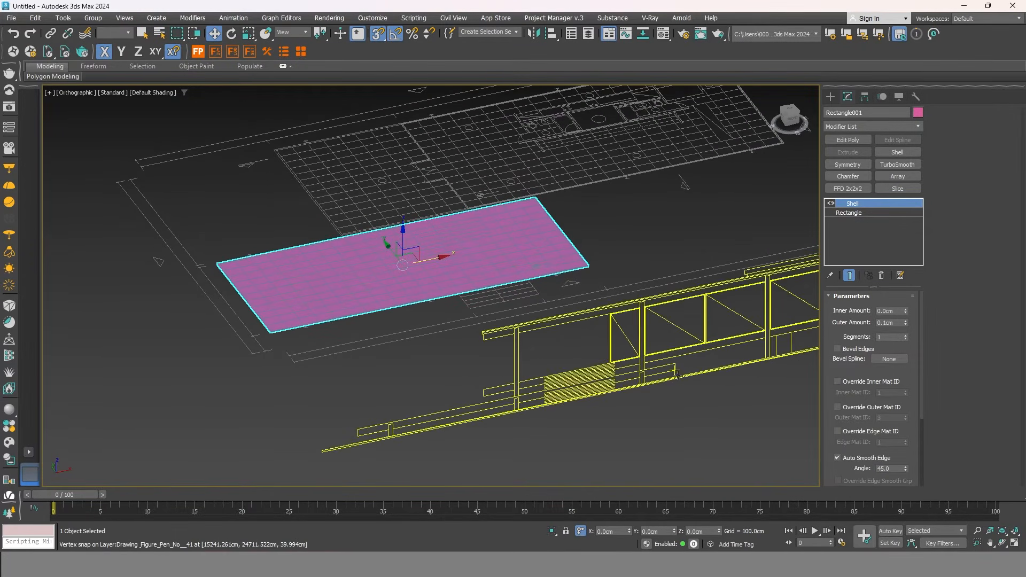
pyautogui.scroll(2, 672, 375)
pyautogui.scroll(2, 676, 371)
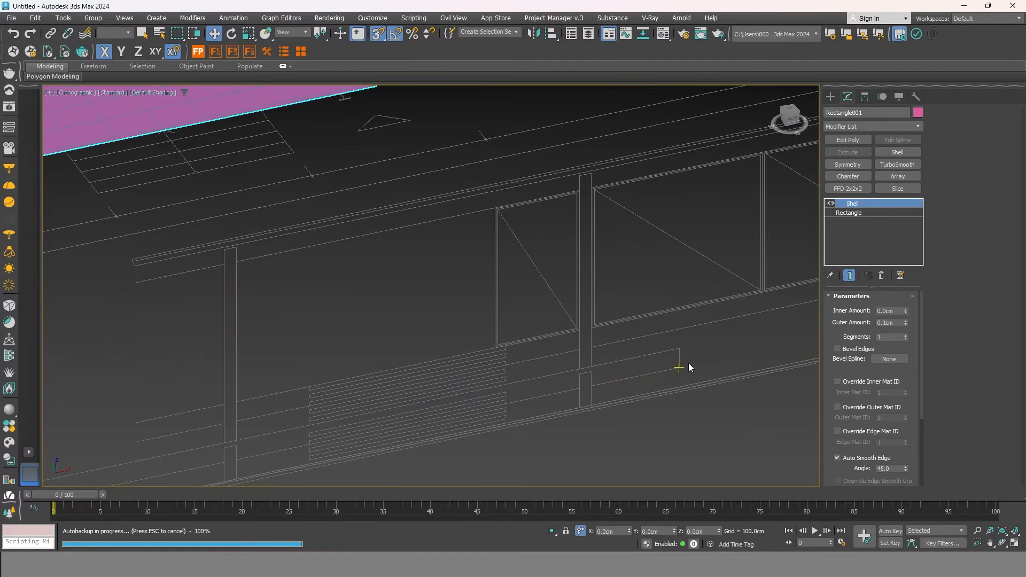
pyautogui.scroll(-3, 688, 367)
# In the Front view, raise the slab up to the elevation's floor line.
pyautogui.moveTo(413, 225); pyautogui.dragTo(695, 374)
pyautogui.click(794, 118)
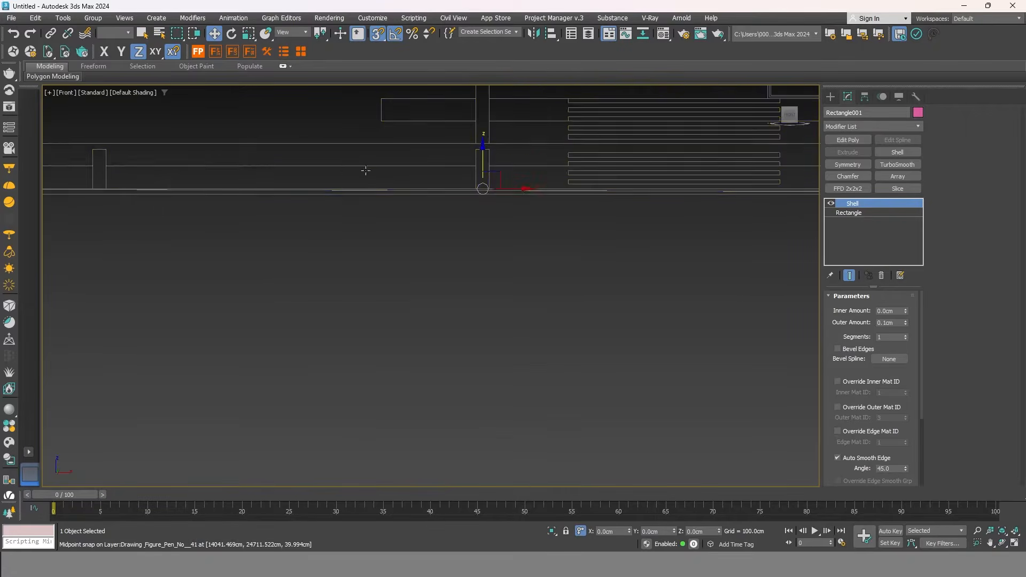
pyautogui.moveTo(475, 188); pyautogui.dragTo(471, 164)
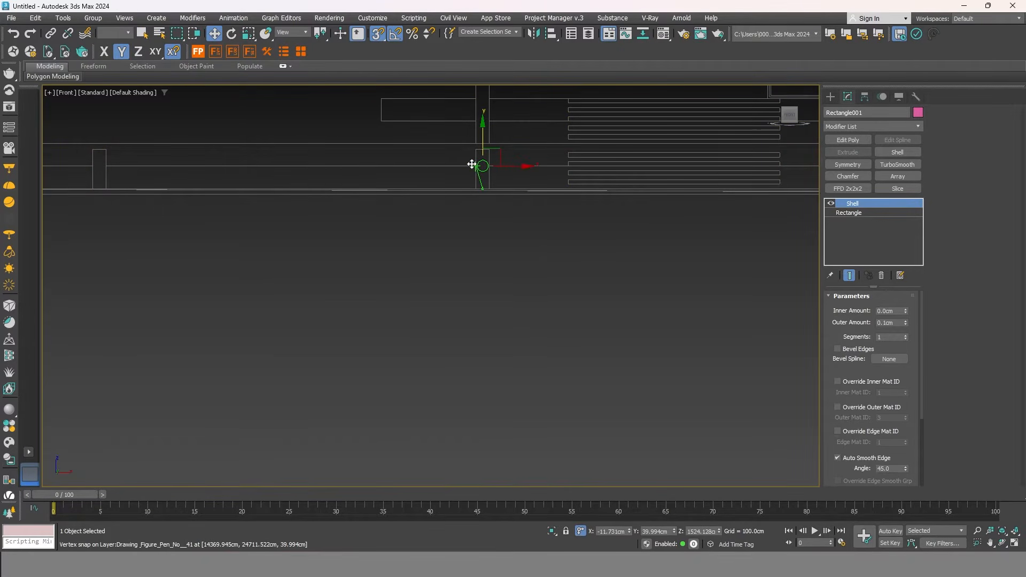
pyautogui.scroll(-3, 475, 162)
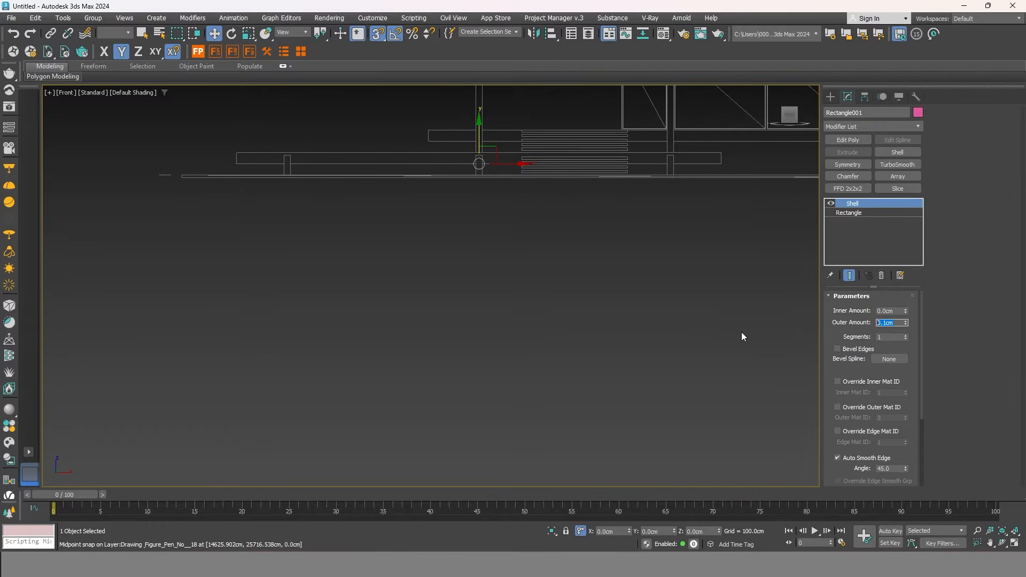
# Set the Shell outer amount to 50 cm, then reduce it to 40 cm.
pyautogui.write('50')
pyautogui.press('Return')
pyautogui.moveTo(530, 253); pyautogui.dragTo(529, 280, button='middle')
pyautogui.scroll(5, 728, 216)
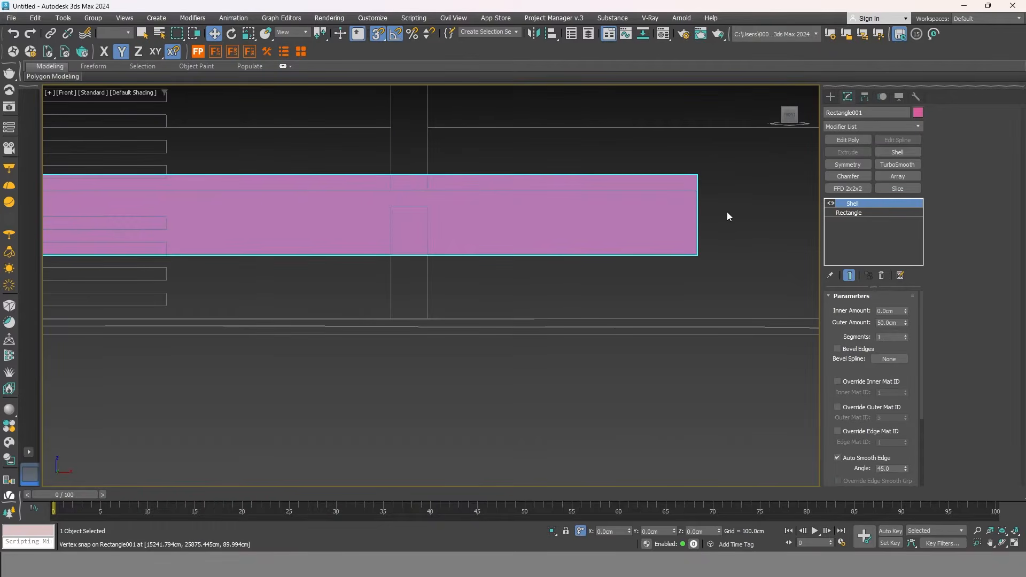
pyautogui.scroll(2, 727, 215)
pyautogui.doubleClick(887, 323)
pyautogui.press('Return')
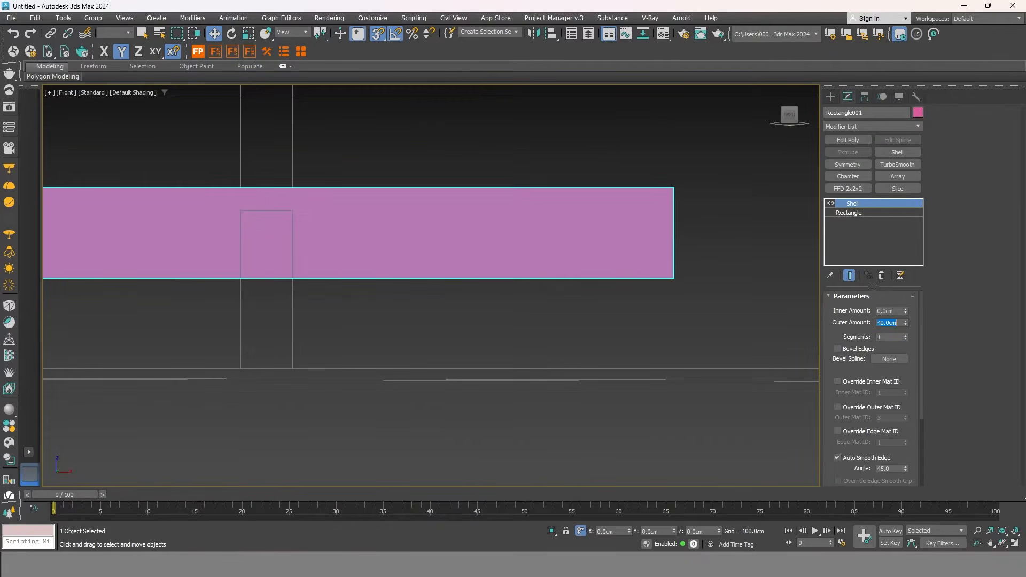
pyautogui.scroll(3, 676, 183)
pyautogui.scroll(-6, 637, 187)
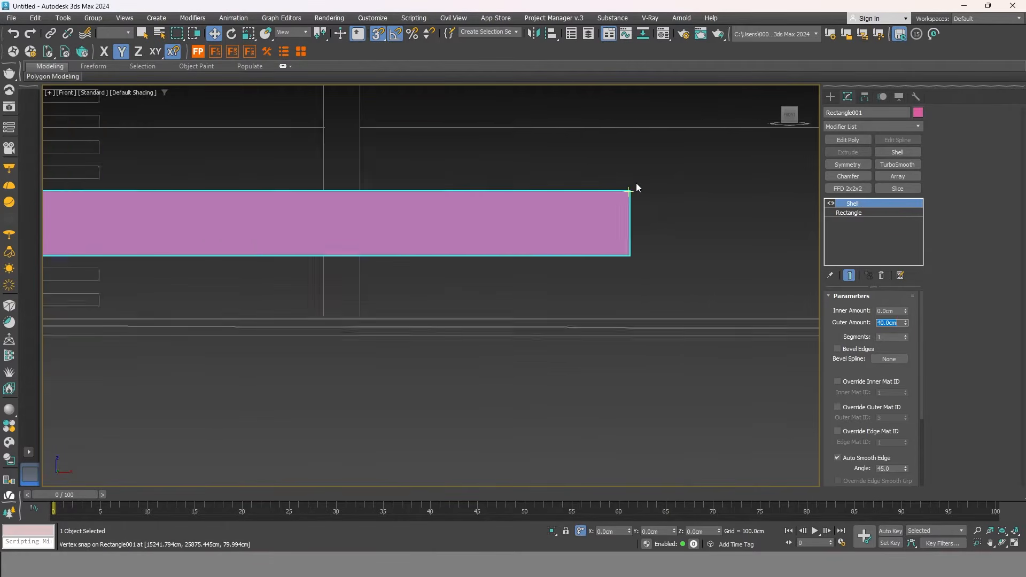
pyautogui.keyDown('alt'); pyautogui.moveTo(497, 207); pyautogui.dragTo(432, 315, button='middle'); pyautogui.keyUp('alt')
pyautogui.scroll(-3, 458, 332)
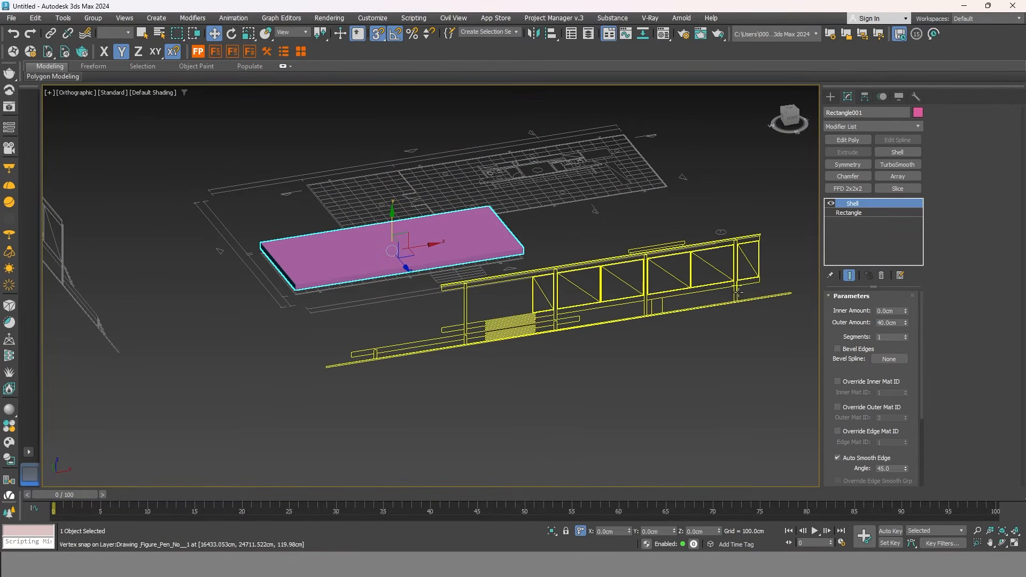
# Start a new Rectangle shape in Top view with the grid hidden.
pyautogui.click(627, 216)
pyautogui.click(832, 97)
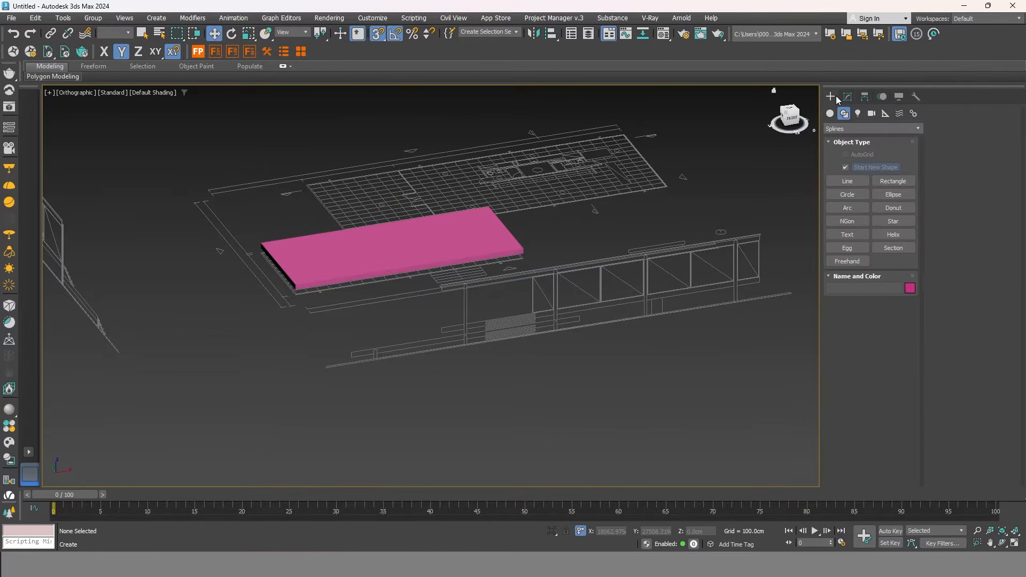
pyautogui.click(893, 181)
pyautogui.scroll(8, 687, 208)
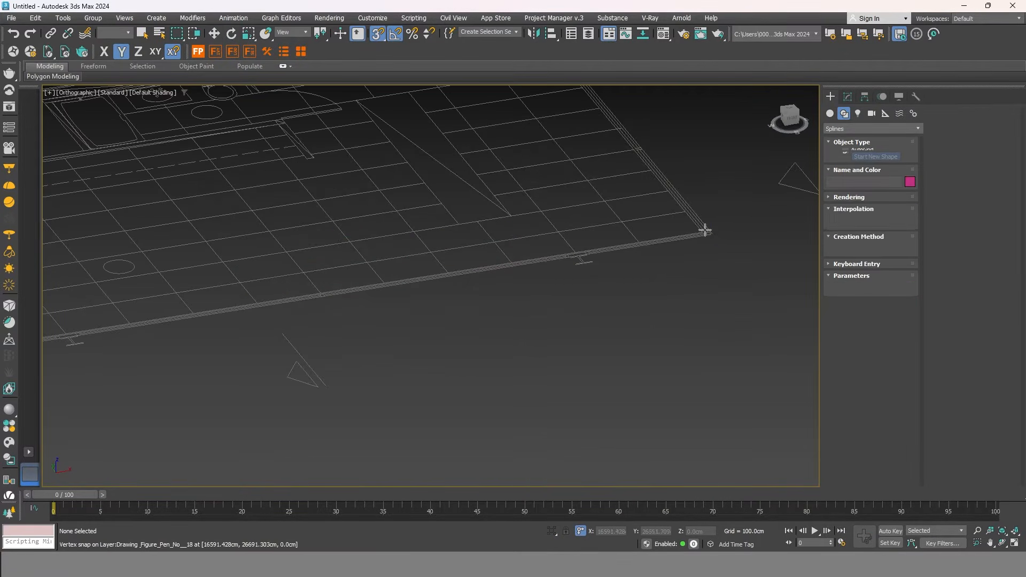
pyautogui.scroll(-8, 699, 272)
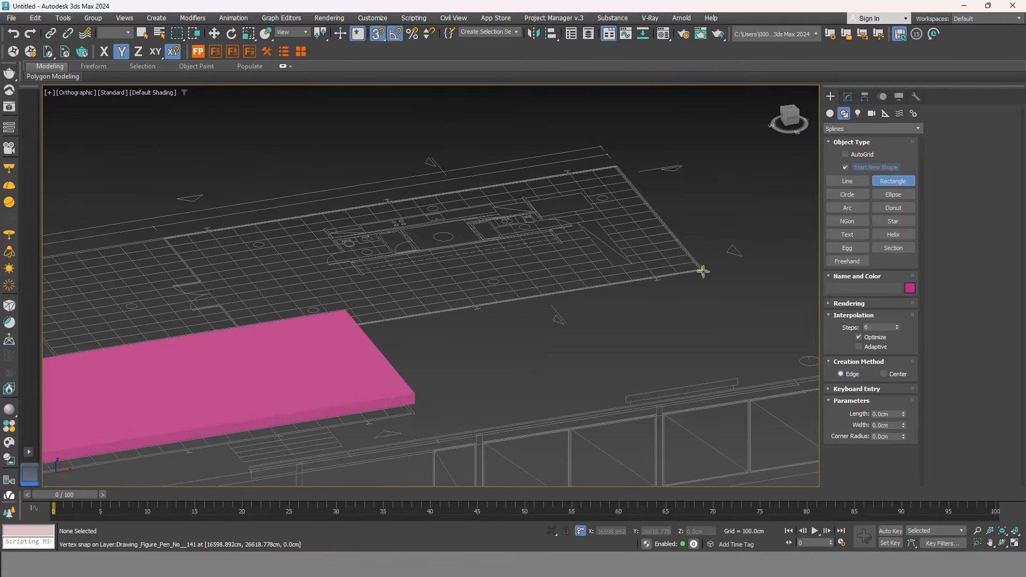
pyautogui.press('t')
pyautogui.moveTo(703, 261); pyautogui.dragTo(548, 278, button='middle')
pyautogui.press('g')
# Snap-trace a roughly 900 x 2397 cm rectangle over the second floor plan's outline.
pyautogui.moveTo(233, 271); pyautogui.dragTo(614, 252, button='middle')
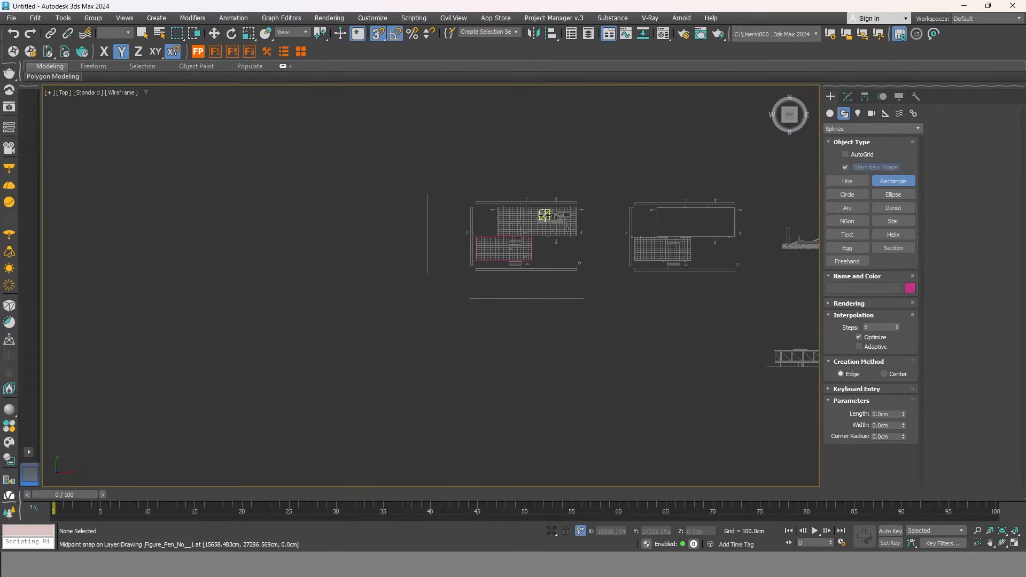
pyautogui.scroll(6, 548, 213)
pyautogui.scroll(10, 667, 192)
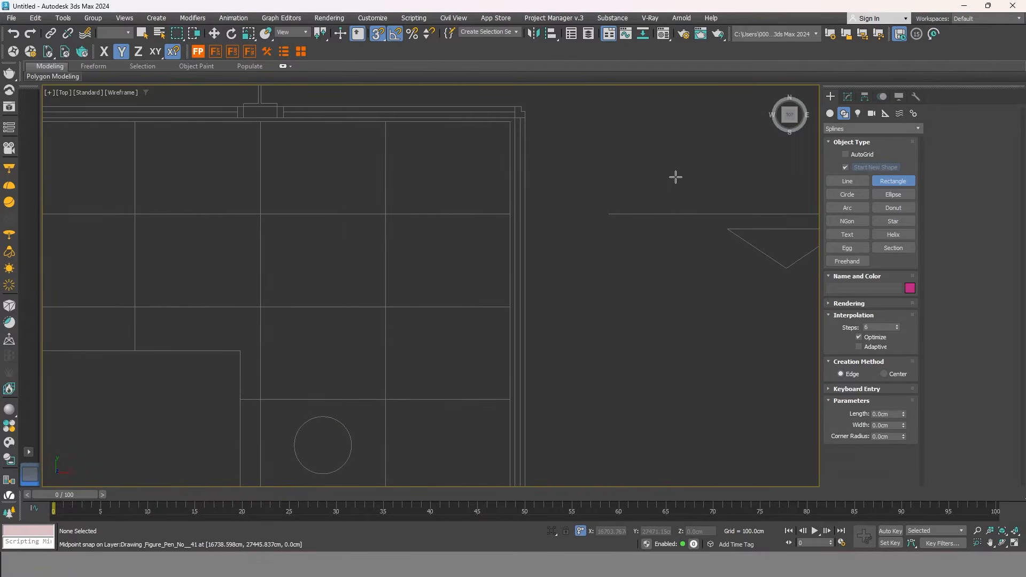
pyautogui.scroll(-2, 620, 151)
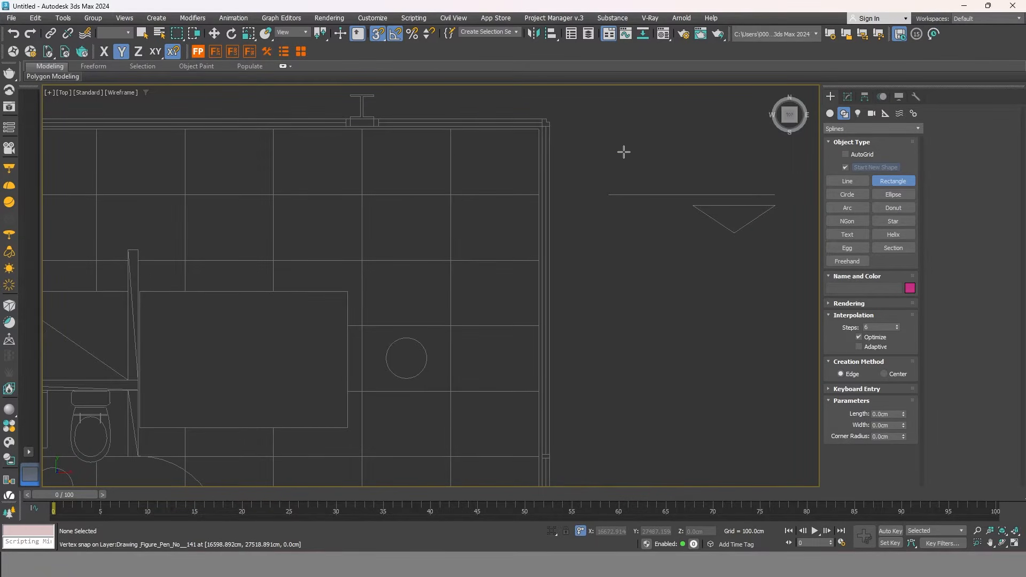
pyautogui.moveTo(545, 112); pyautogui.dragTo(543, 202)
pyautogui.scroll(-4, 614, 155)
pyautogui.scroll(5, 481, 191)
pyautogui.scroll(-6, 408, 211)
pyautogui.scroll(5, 623, 153)
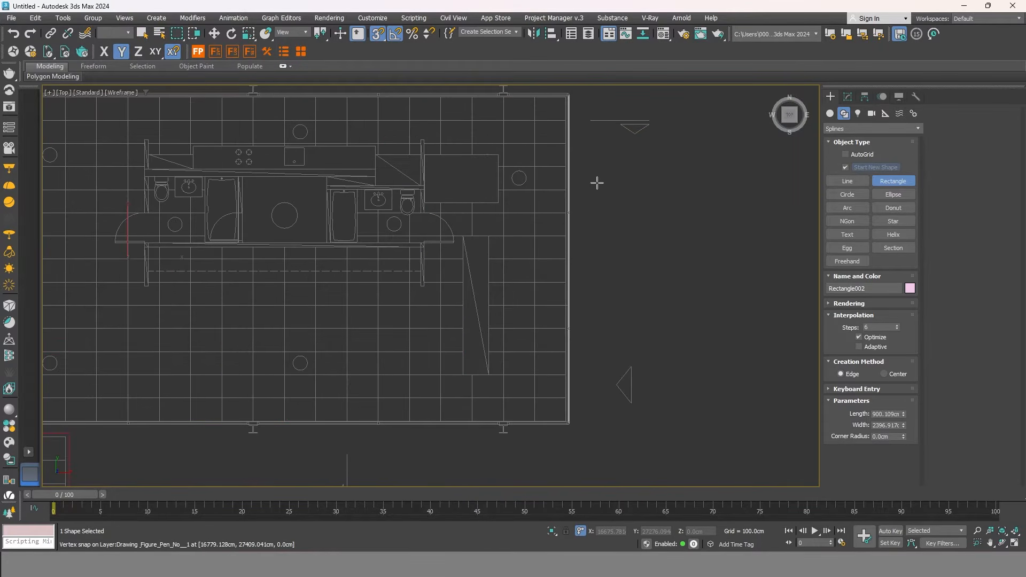
# Search the new rectangle's modifier list for 'sh'.
pyautogui.click(848, 96)
pyautogui.click(868, 127)
pyautogui.write('sh')
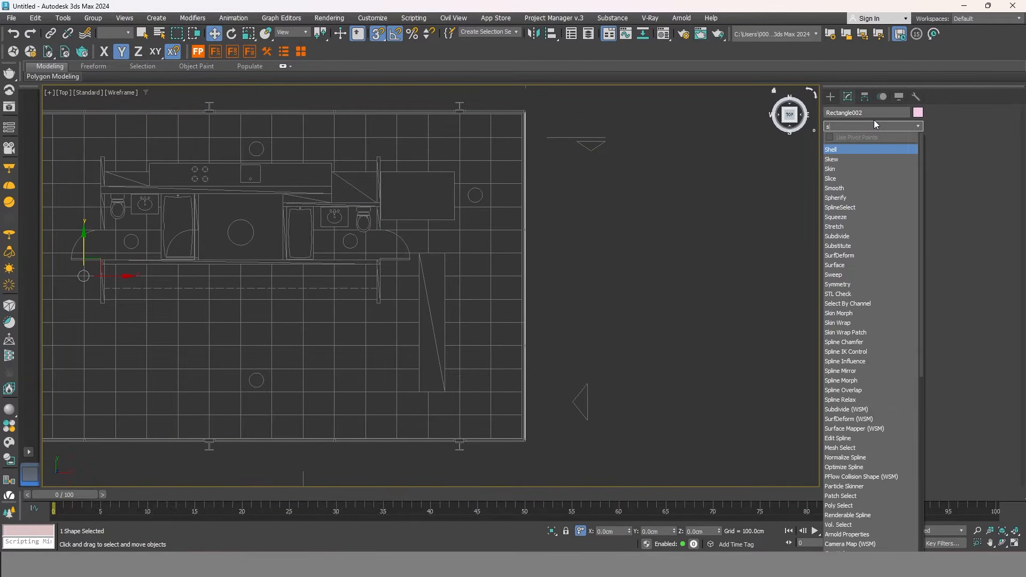
# Shell Rectangle002 into a 40 cm slab and lift it to roof height in Front view.
pyautogui.click(851, 151)
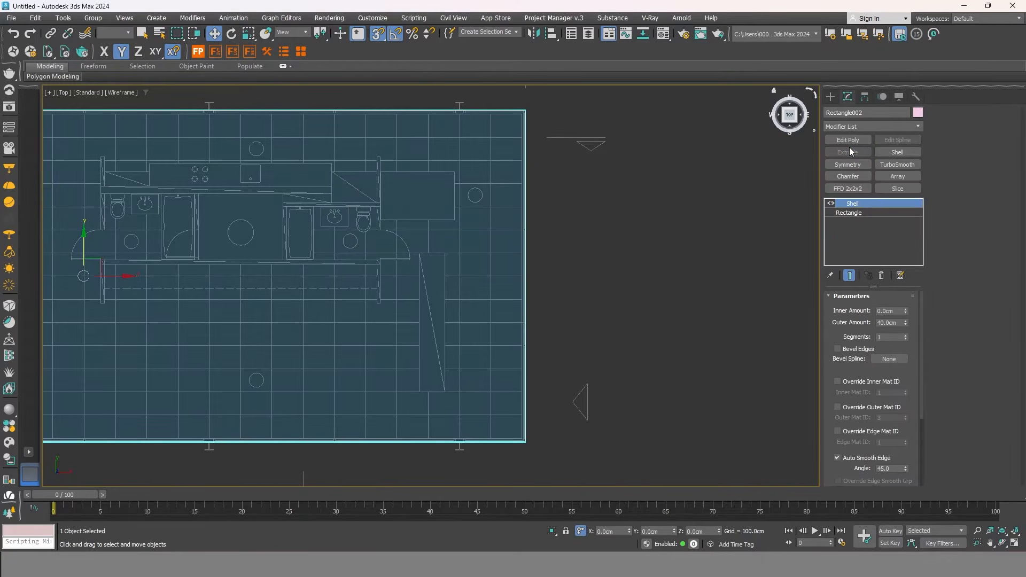
pyautogui.keyDown('alt'); pyautogui.moveTo(476, 219); pyautogui.dragTo(538, 156, button='middle'); pyautogui.keyUp('alt')
pyautogui.click(792, 117)
pyautogui.moveTo(479, 241)
pyautogui.mouseDown()
pyautogui.moveTo(469, 177)
pyautogui.moveTo(315, 178)
pyautogui.mouseUp()
pyautogui.scroll(8, 309, 152)
pyautogui.scroll(-4, 331, 161)
pyautogui.scroll(-6, 358, 155)
pyautogui.scroll(8, 644, 160)
pyautogui.scroll(-3, 535, 268)
pyautogui.scroll(5, 526, 170)
pyautogui.scroll(-2, 524, 168)
pyautogui.moveTo(604, 215); pyautogui.dragTo(550, 213, button='middle')
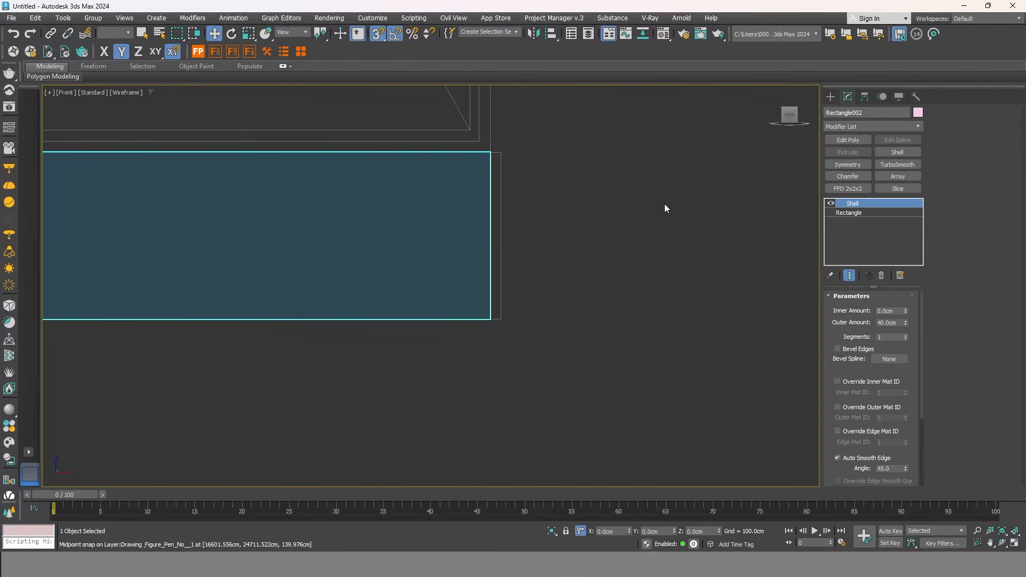
# Add Edit Poly and snap the slab's four end vertices along X to the drawing edge.
pyautogui.click(876, 126)
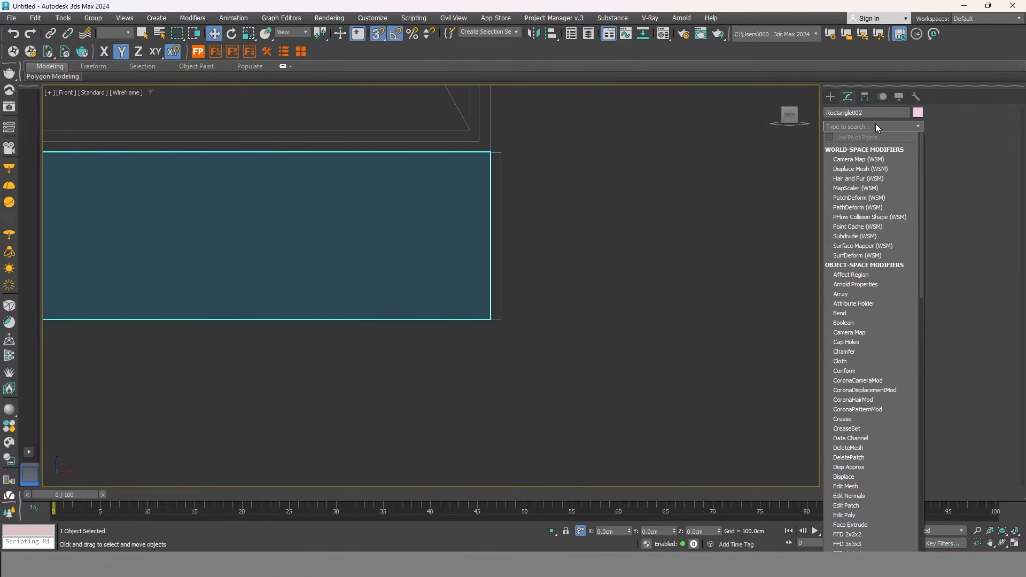
pyautogui.write('ed')
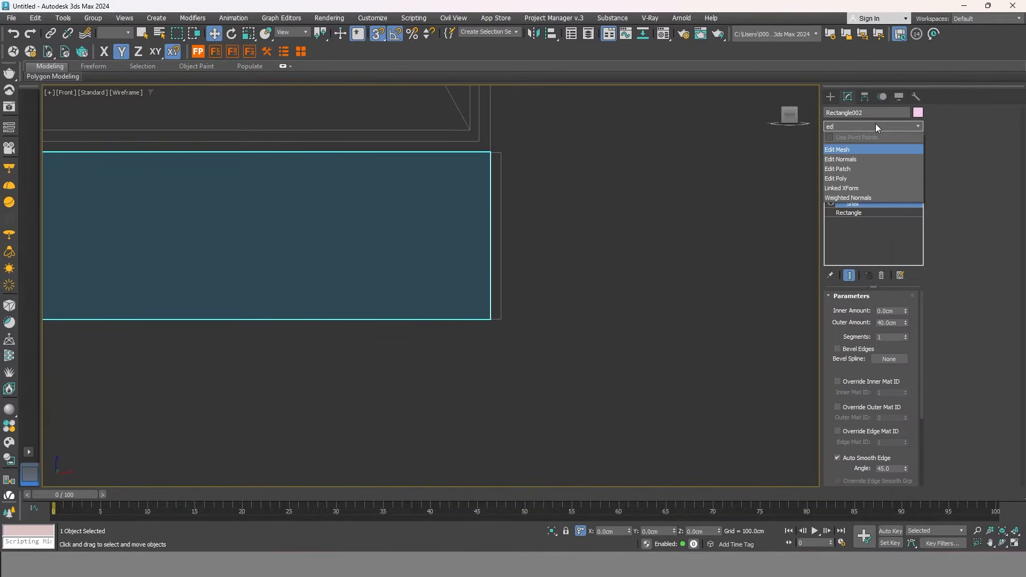
pyautogui.click(850, 179)
pyautogui.click(842, 321)
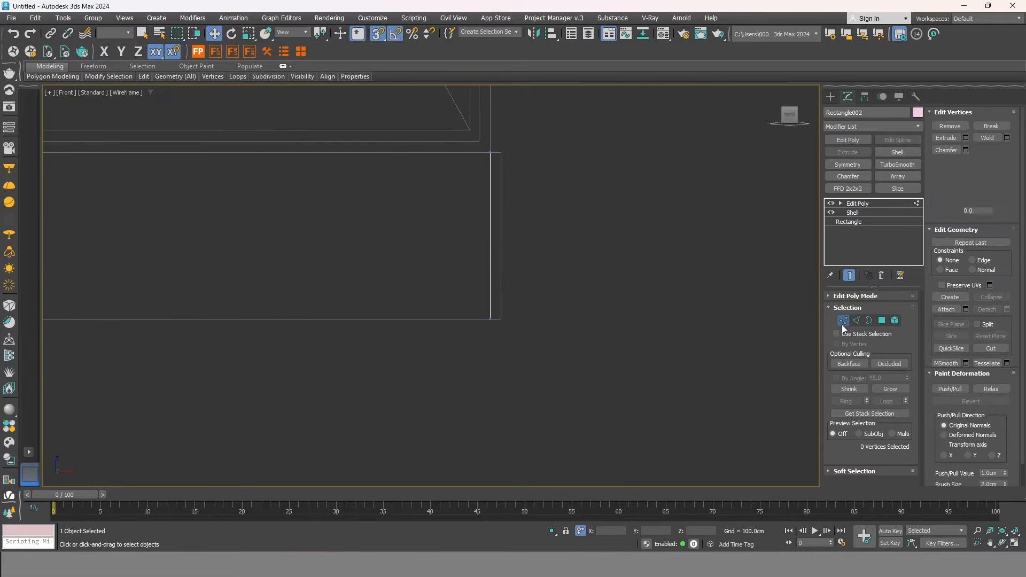
pyautogui.moveTo(464, 121); pyautogui.dragTo(464, 122)
pyautogui.keyDown('alt'); pyautogui.moveTo(571, 355); pyautogui.dragTo(541, 137, button='middle'); pyautogui.keyUp('alt')
pyautogui.click(785, 122)
pyautogui.scroll(8, 491, 180)
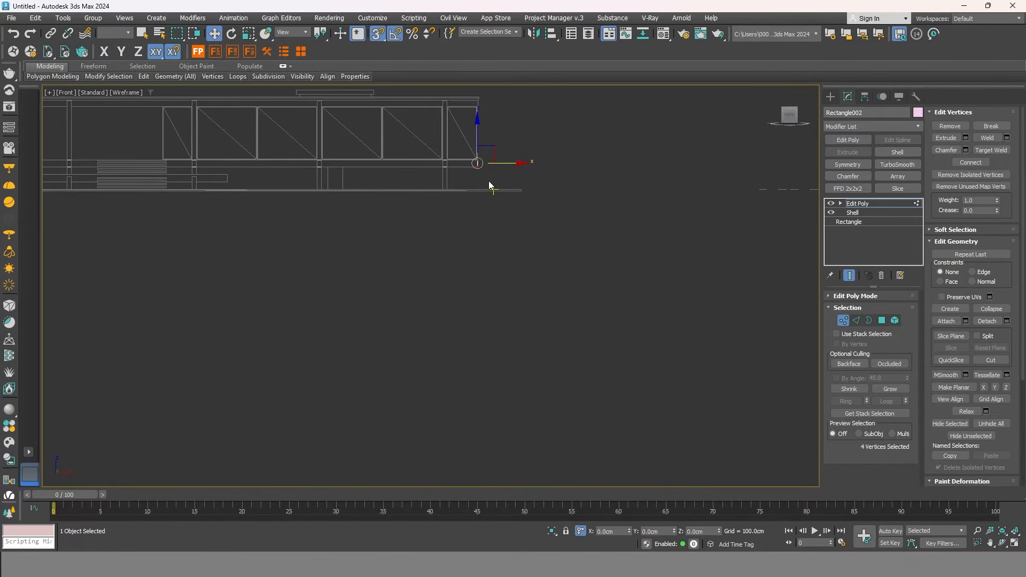
pyautogui.moveTo(498, 195); pyautogui.dragTo(488, 309)
pyautogui.scroll(-5, 540, 227)
pyautogui.scroll(-3, 594, 199)
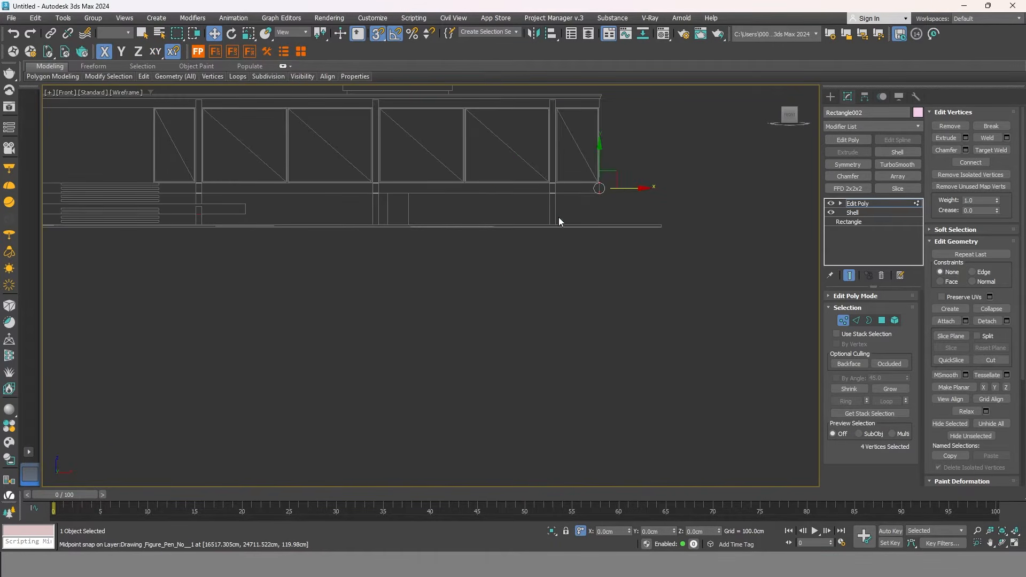
# Exit vertex mode, view both slabs shaded in perspective, and select the upper slab.
pyautogui.keyDown('alt'); pyautogui.moveTo(429, 247); pyautogui.dragTo(707, 255, button='middle'); pyautogui.keyUp('alt')
pyautogui.scroll(-4, 707, 255)
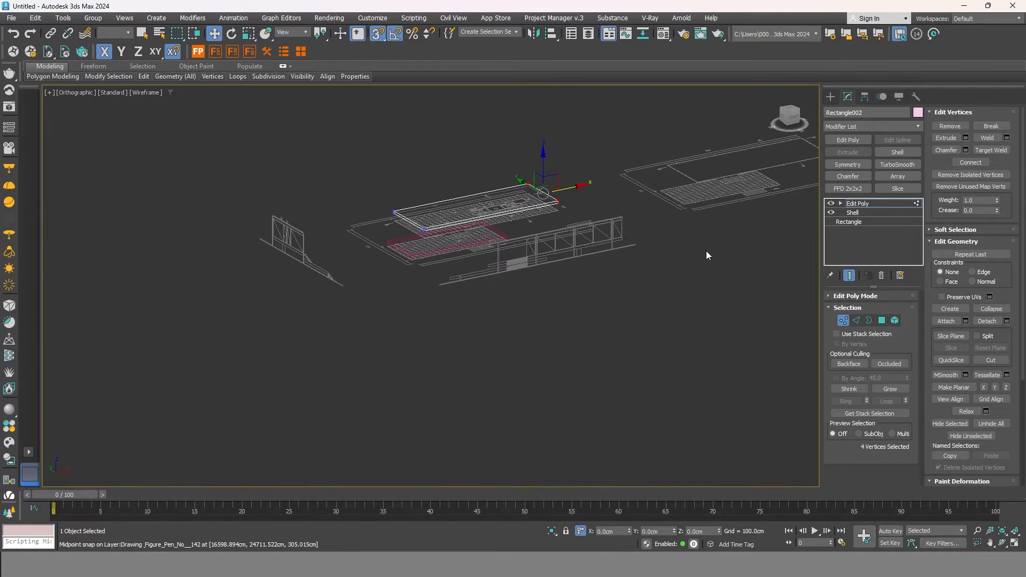
pyautogui.click(843, 321)
pyautogui.click(647, 278)
pyautogui.scroll(2, 609, 191)
pyautogui.press('F3')
pyautogui.moveTo(505, 238)
pyautogui.keyDown('alt'); pyautogui.mouseDown(button='middle')
pyautogui.moveTo(434, 213)
pyautogui.moveTo(460, 233)
pyautogui.mouseUp(button='middle'); pyautogui.keyUp('alt')
pyautogui.scroll(2, 392, 213)
pyautogui.moveTo(392, 213); pyautogui.dragTo(458, 246, button='middle')
pyautogui.click(614, 266)
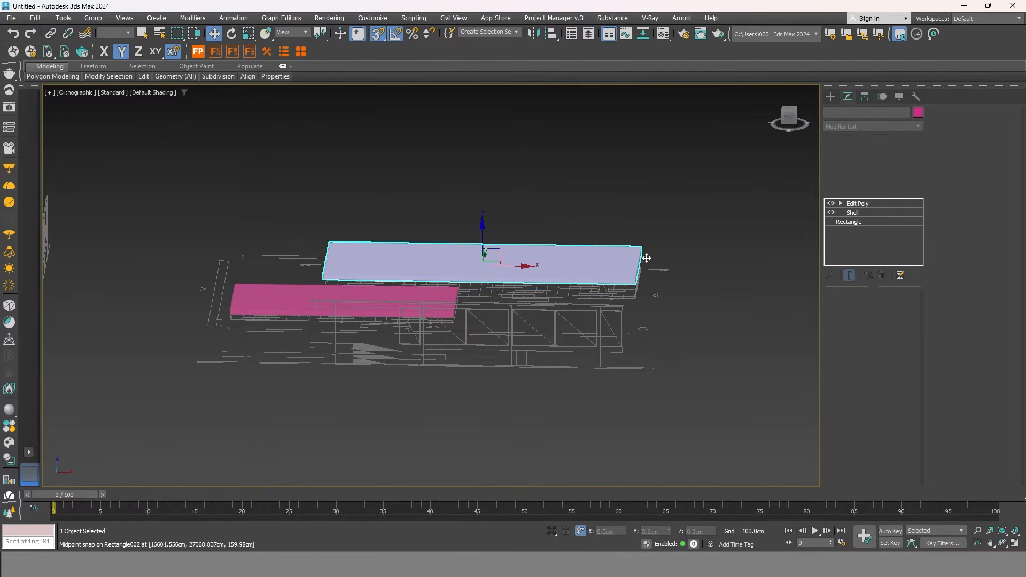
# Select the lower pink floor slab and delete its Shell modifier.
pyautogui.scroll(2, 673, 255)
pyautogui.moveTo(542, 250); pyautogui.dragTo(553, 241, button='middle')
pyautogui.scroll(-1, 553, 240)
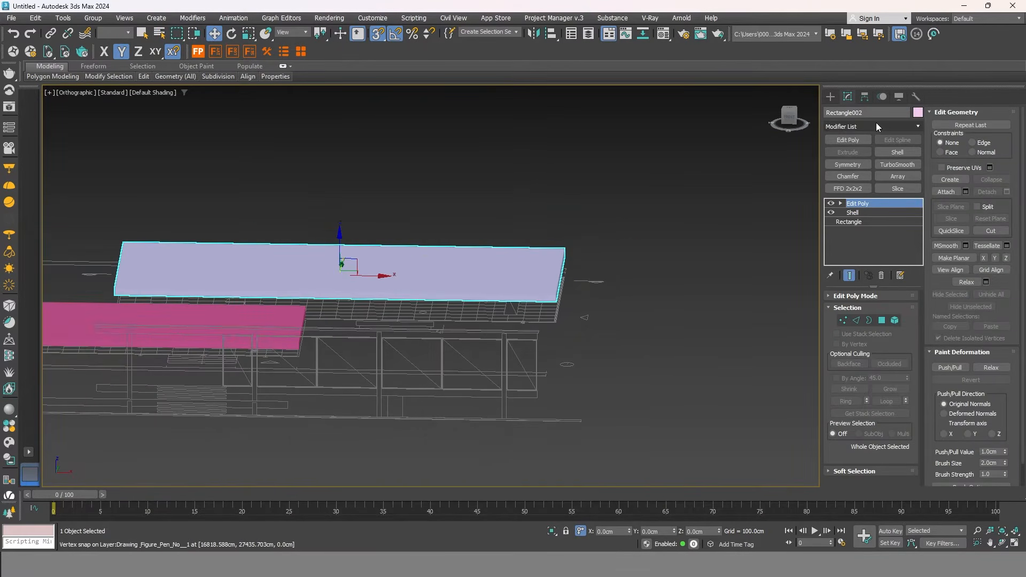
pyautogui.click(877, 127)
pyautogui.click(878, 128)
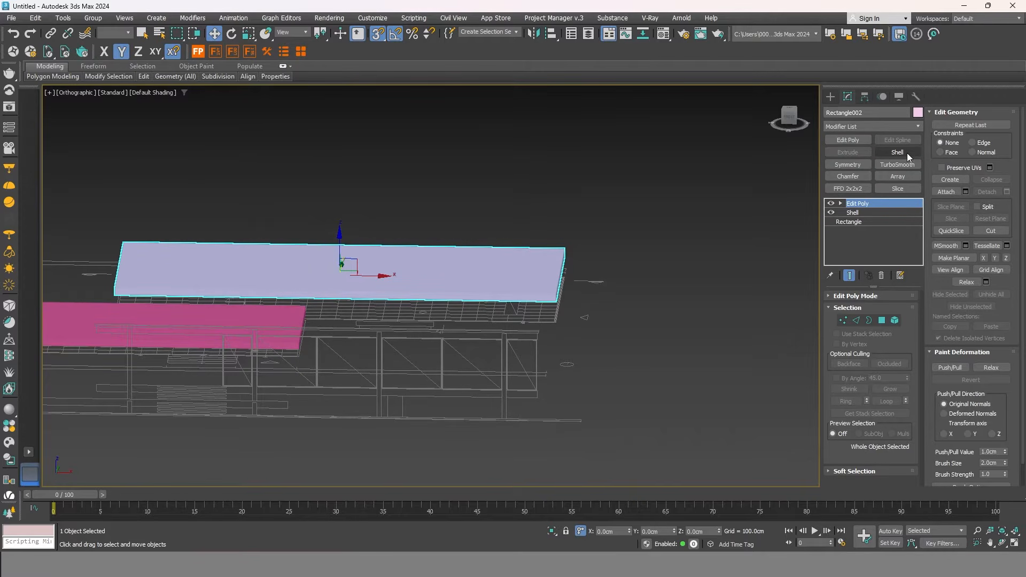
pyautogui.click(288, 321)
pyautogui.scroll(-3, 705, 345)
pyautogui.scroll(3, 412, 364)
pyautogui.keyDown('alt'); pyautogui.moveTo(391, 360); pyautogui.dragTo(426, 371, button='middle'); pyautogui.keyUp('alt')
pyautogui.rightClick(851, 203)
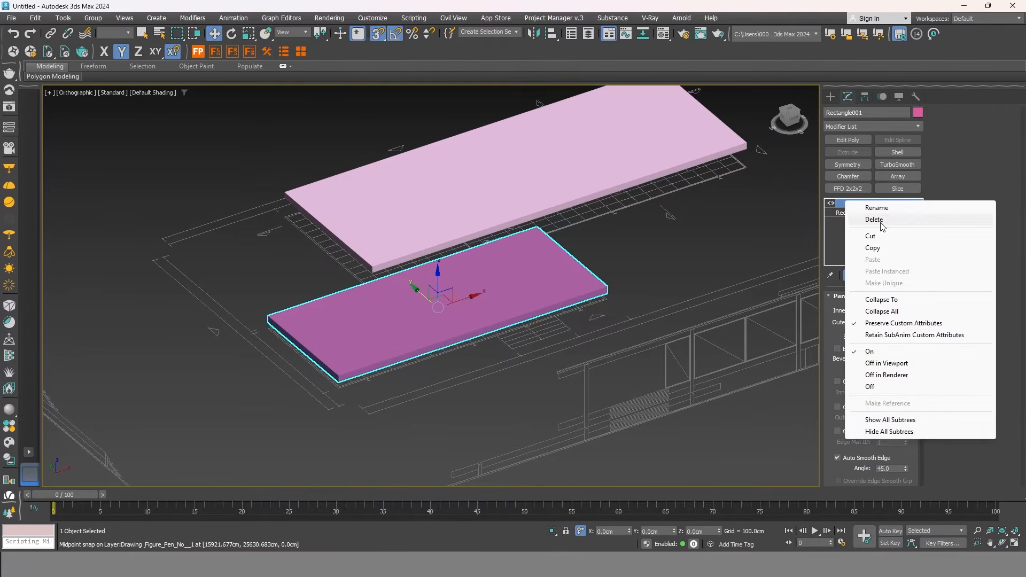
pyautogui.click(882, 227)
# Apply a 40 cm Shell to the rectangle, then deselect it.
pyautogui.scroll(2, 612, 287)
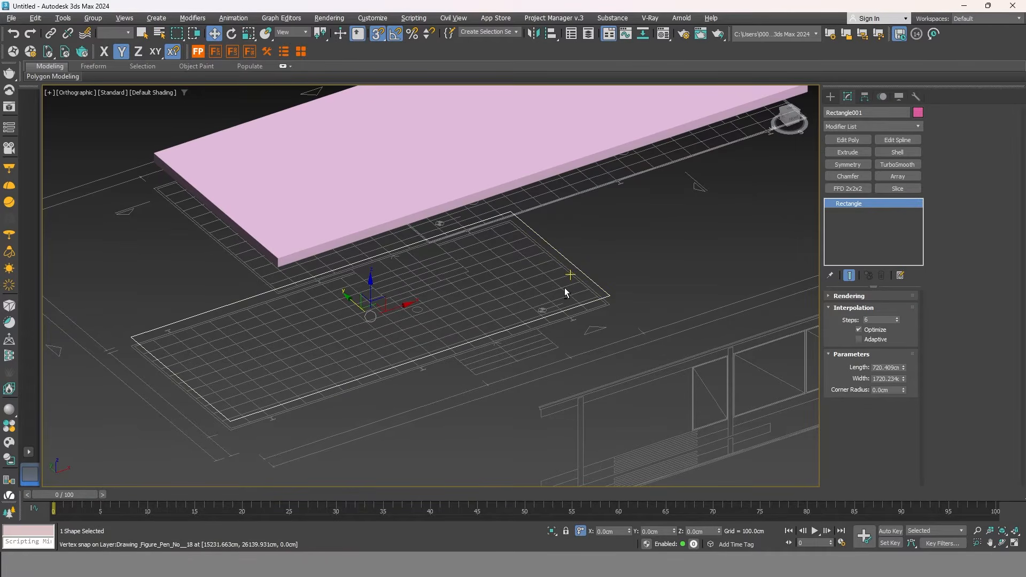
pyautogui.scroll(2, 618, 301)
pyautogui.scroll(2, 616, 299)
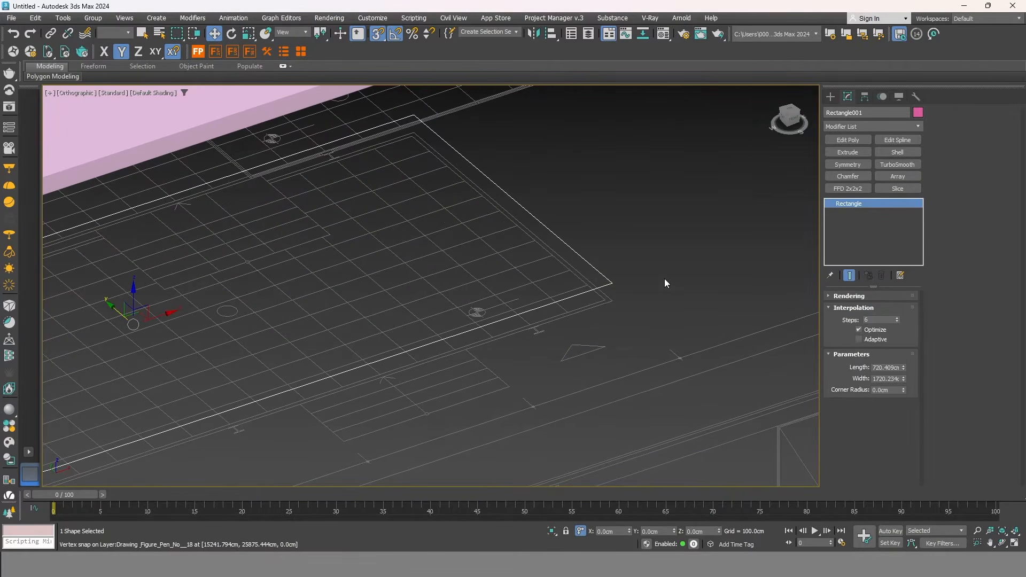
pyautogui.scroll(-2, 585, 320)
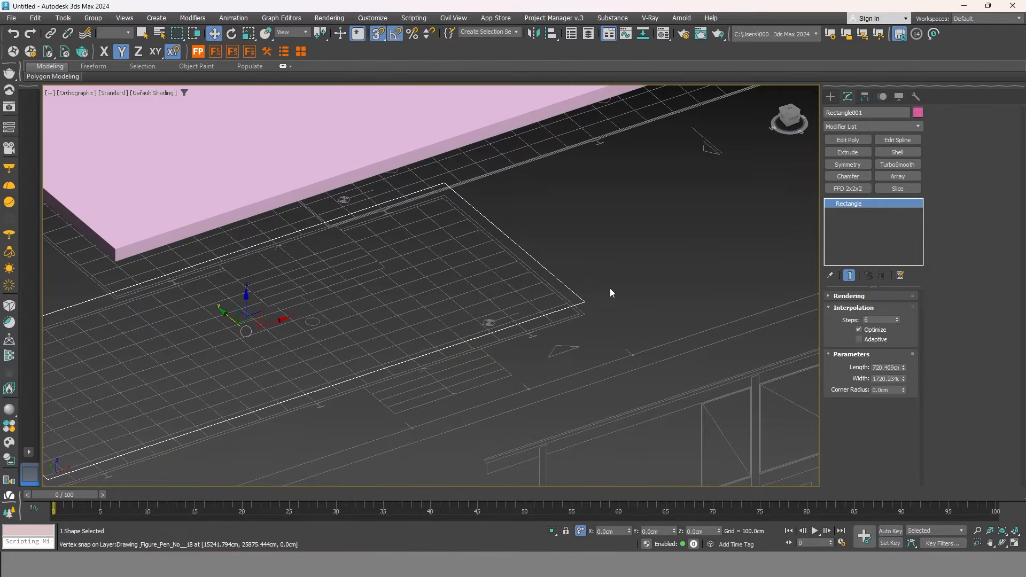
pyautogui.click(903, 152)
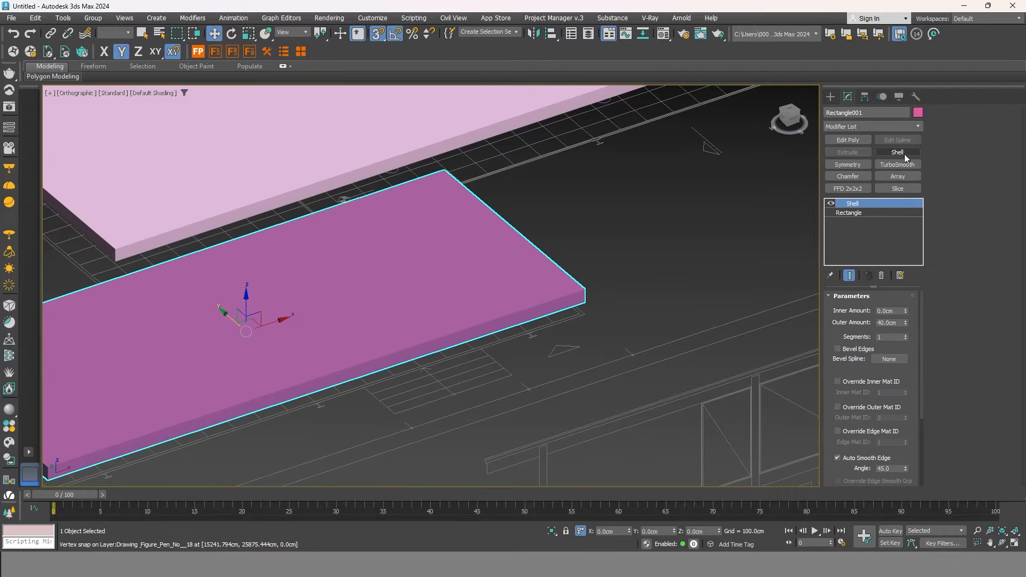
pyautogui.click(681, 286)
# Open the modifier sets options menu.
pyautogui.scroll(-2, 681, 287)
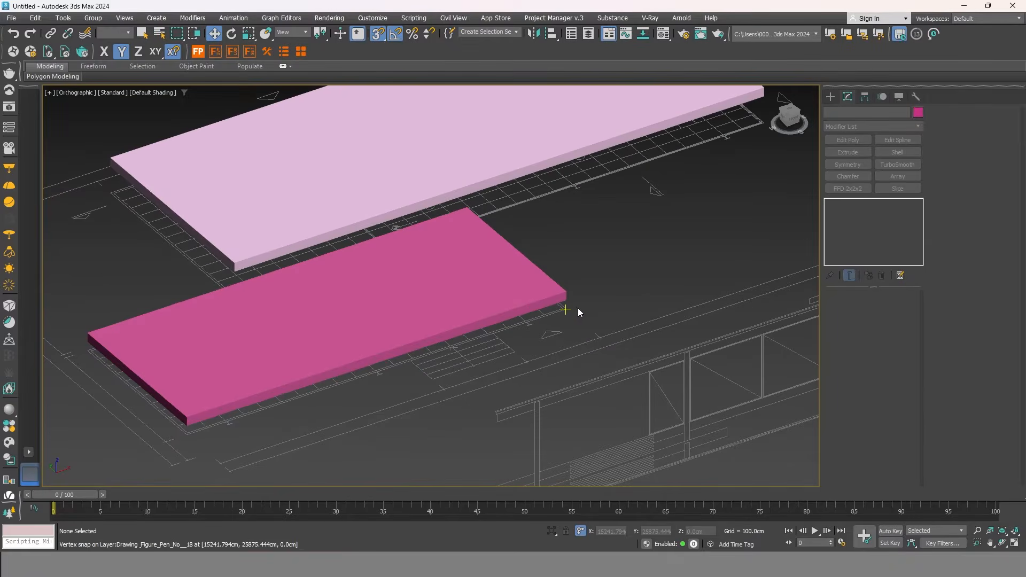
pyautogui.scroll(1, 530, 310)
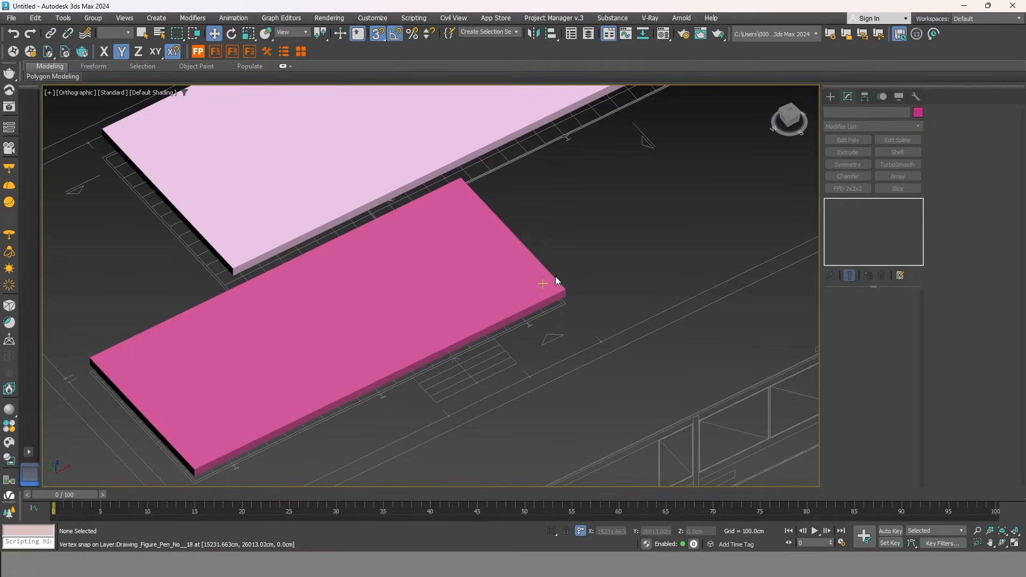
pyautogui.click(901, 277)
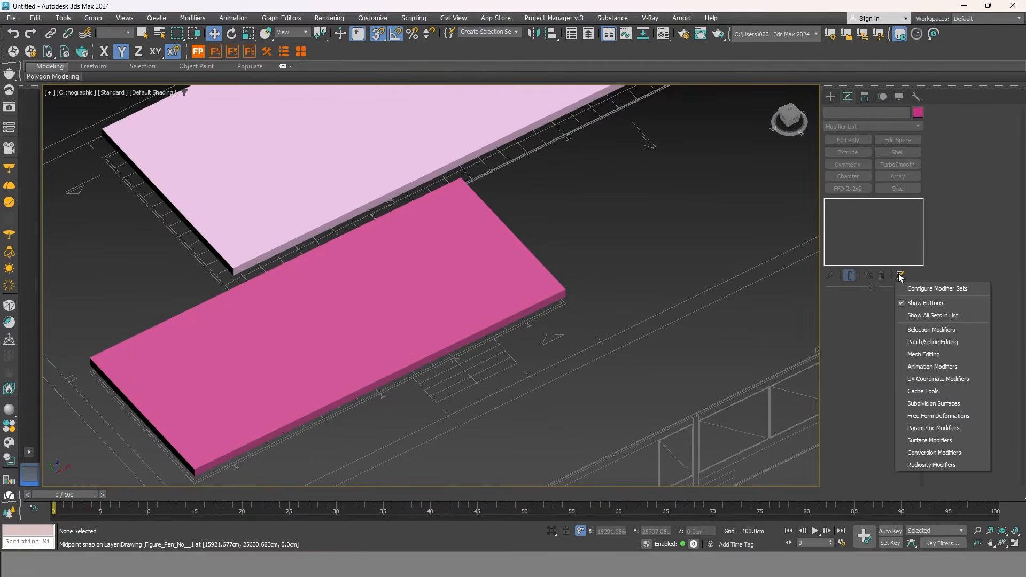
# Toggle the modifier buttons off and on again, then open Configure Modifier Sets.
pyautogui.click(903, 302)
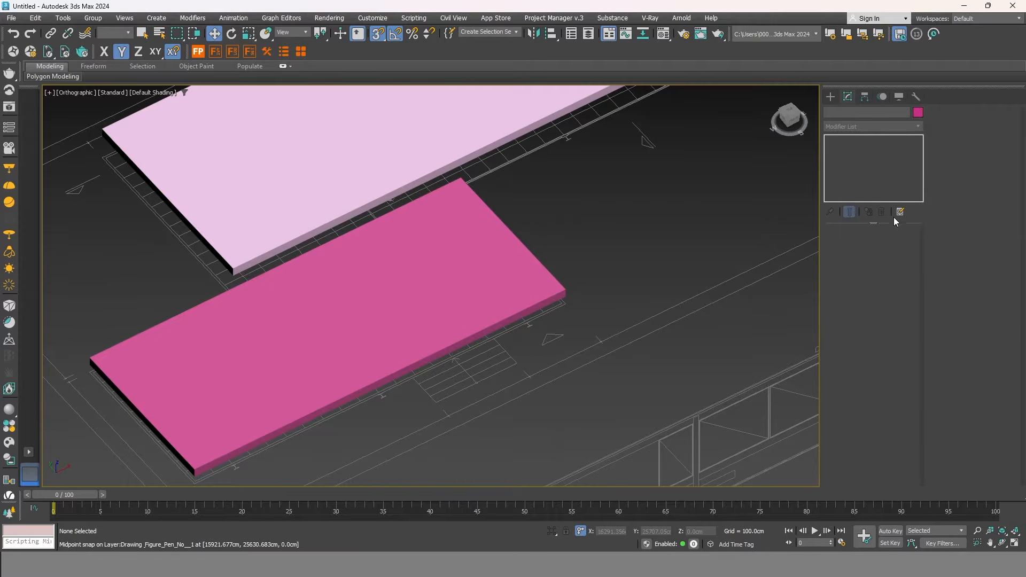
pyautogui.click(896, 210)
pyautogui.click(900, 239)
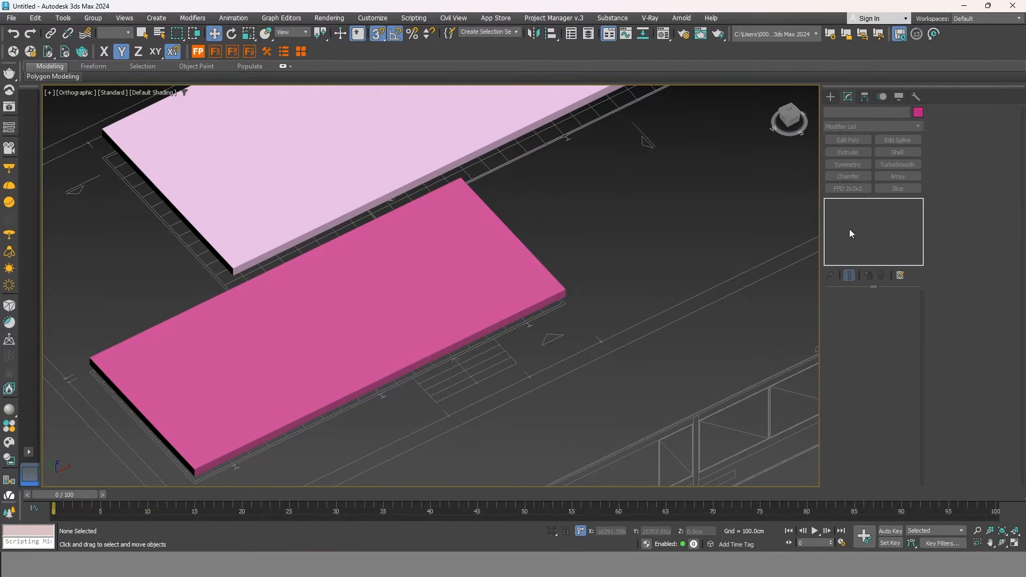
pyautogui.click(901, 276)
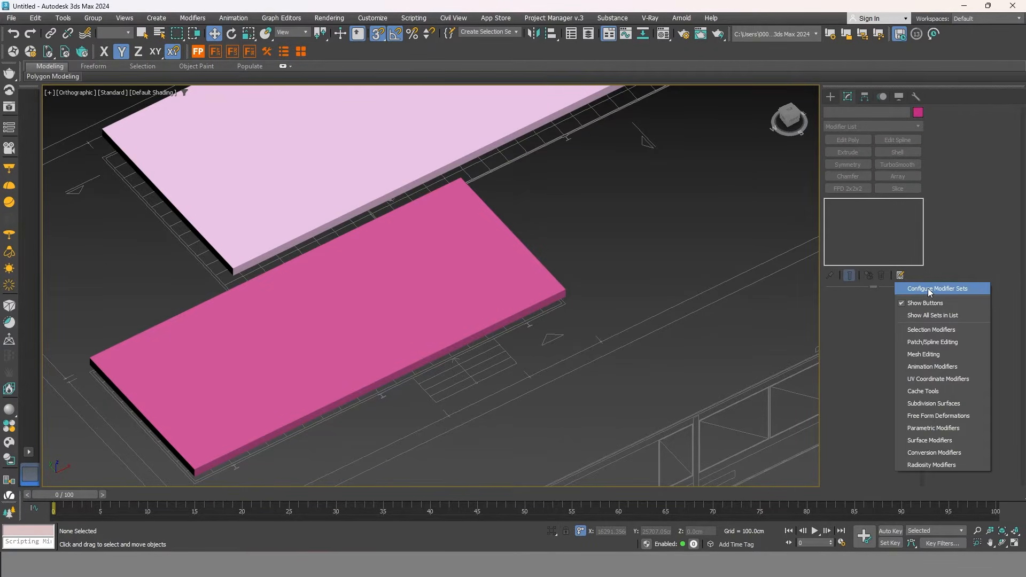
pyautogui.click(946, 290)
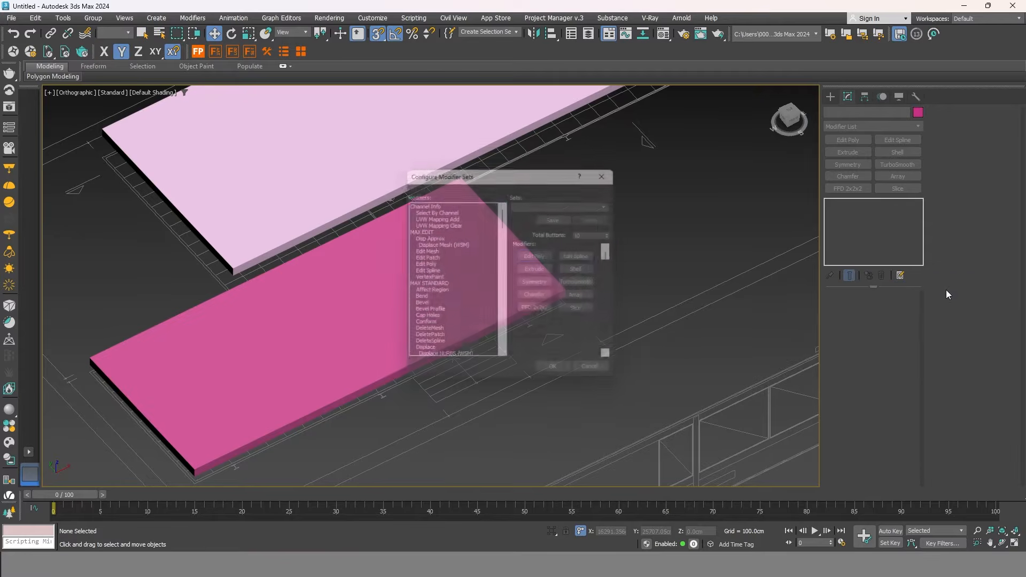
pyautogui.moveTo(534, 175); pyautogui.dragTo(623, 144)
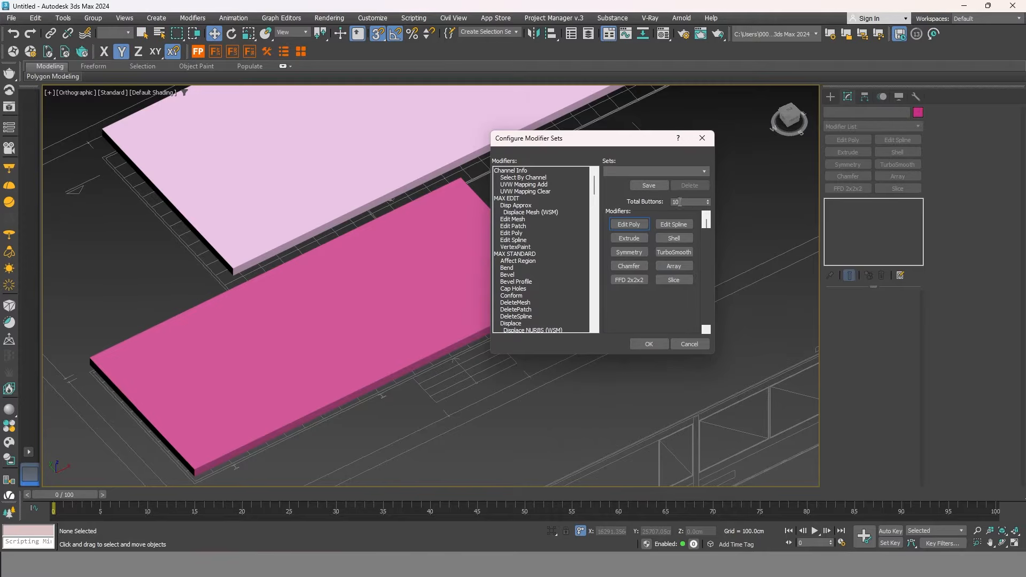
# Set Total Buttons to 12, drop Conform and FFD 2x2x2 into the new slots, and confirm.
pyautogui.click(708, 201)
pyautogui.click(709, 200)
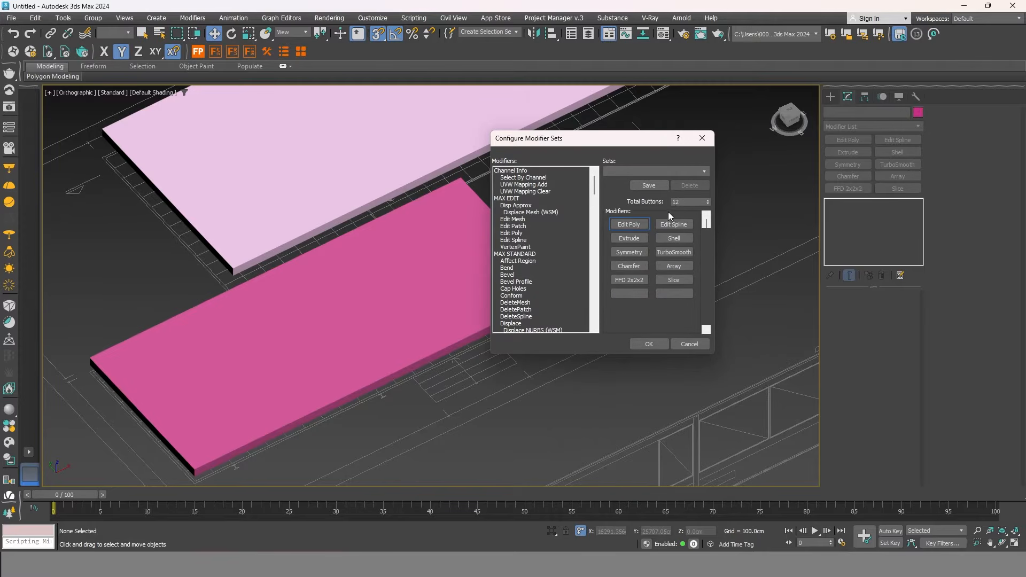
pyautogui.moveTo(596, 181); pyautogui.dragTo(597, 183)
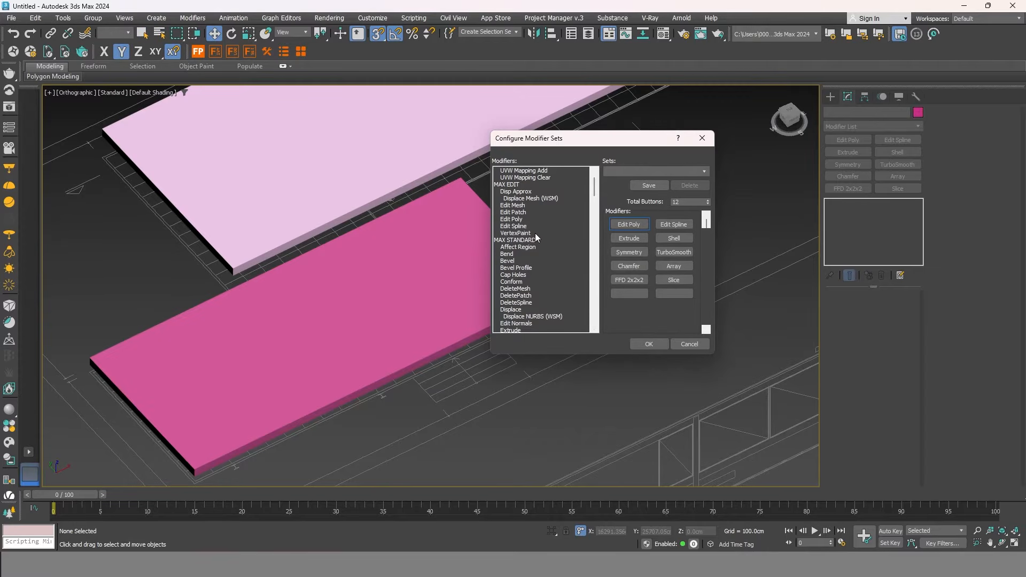
pyautogui.scroll(-1, 536, 233)
pyautogui.moveTo(512, 261); pyautogui.dragTo(578, 273)
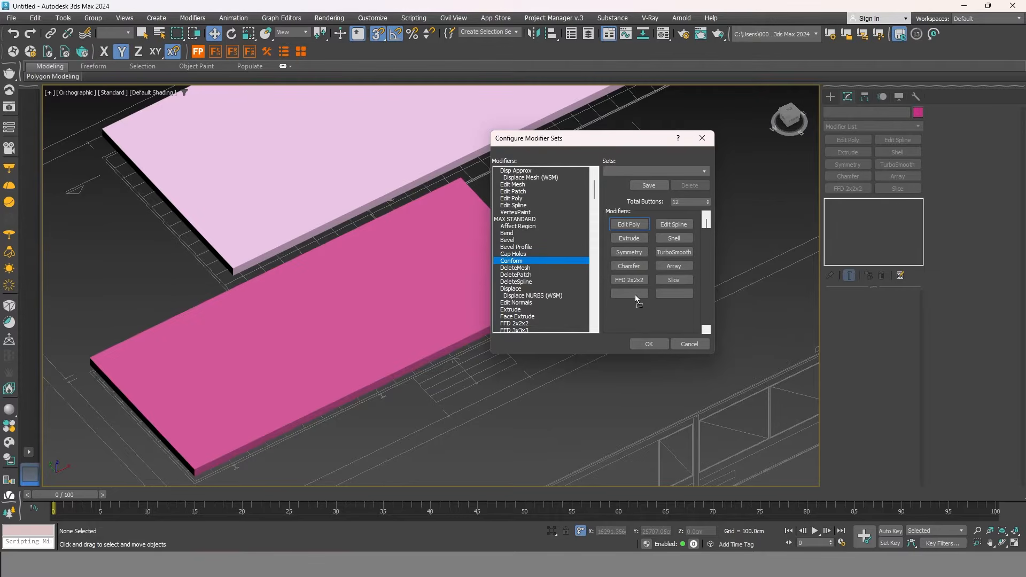
pyautogui.moveTo(635, 294); pyautogui.dragTo(635, 294)
pyautogui.scroll(-4, 540, 275)
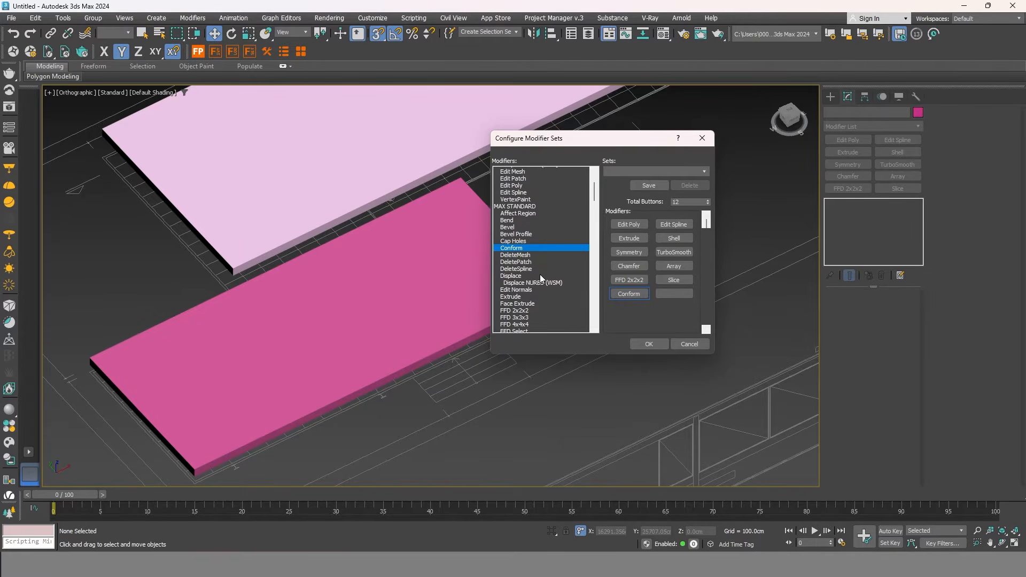
pyautogui.scroll(-1, 547, 268)
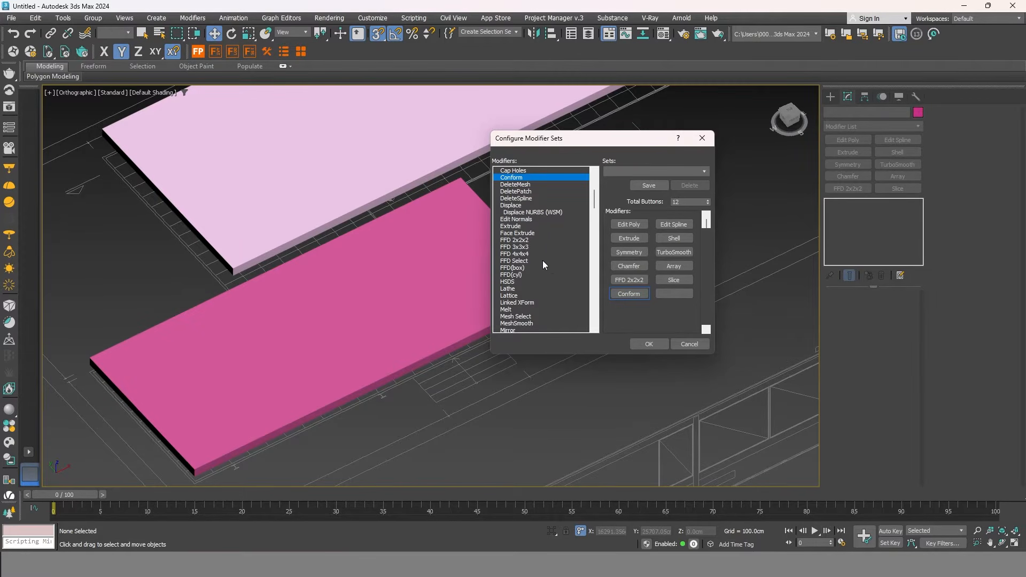
pyautogui.moveTo(519, 242); pyautogui.dragTo(676, 294)
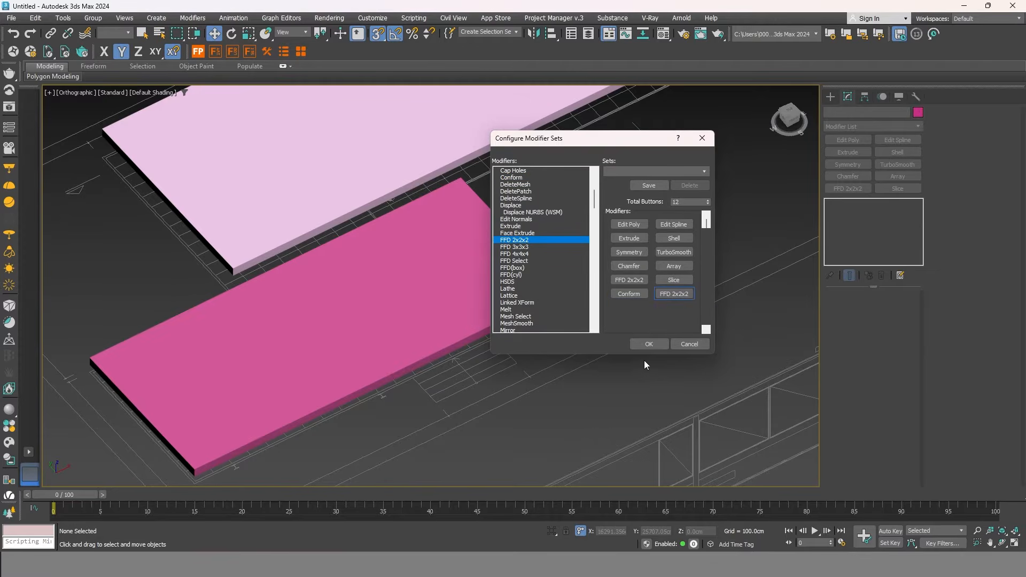
pyautogui.click(649, 342)
pyautogui.scroll(-3, 618, 212)
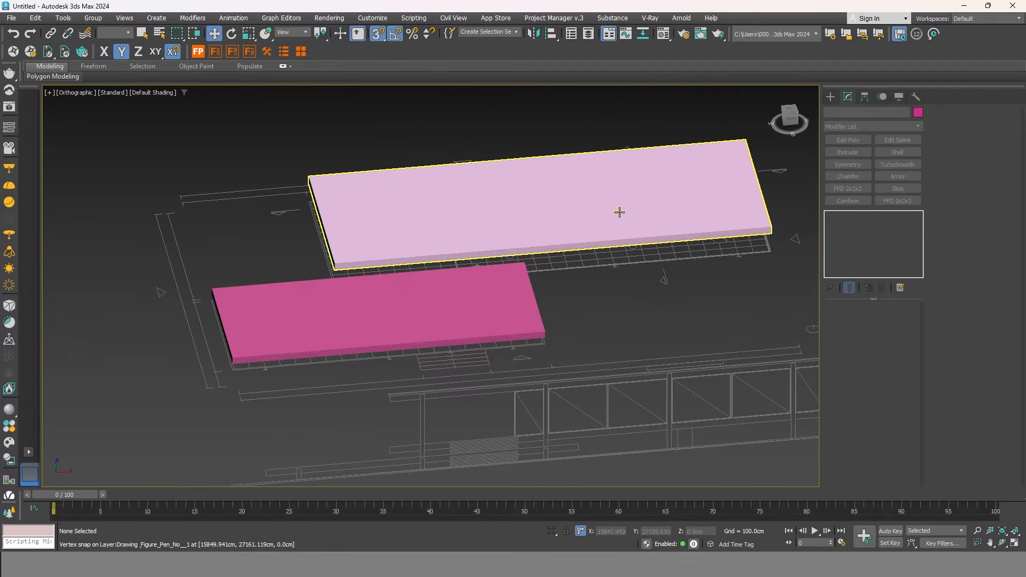
# Select the upper slab in Front view, cancelling a first copy attempt.
pyautogui.click(619, 213)
pyautogui.press('f')
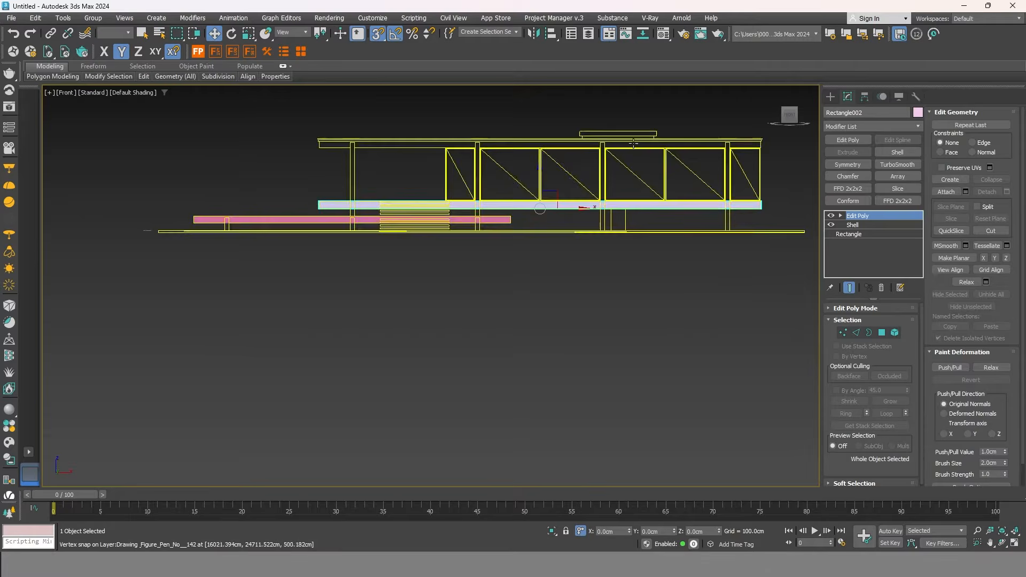
pyautogui.scroll(3, 438, 176)
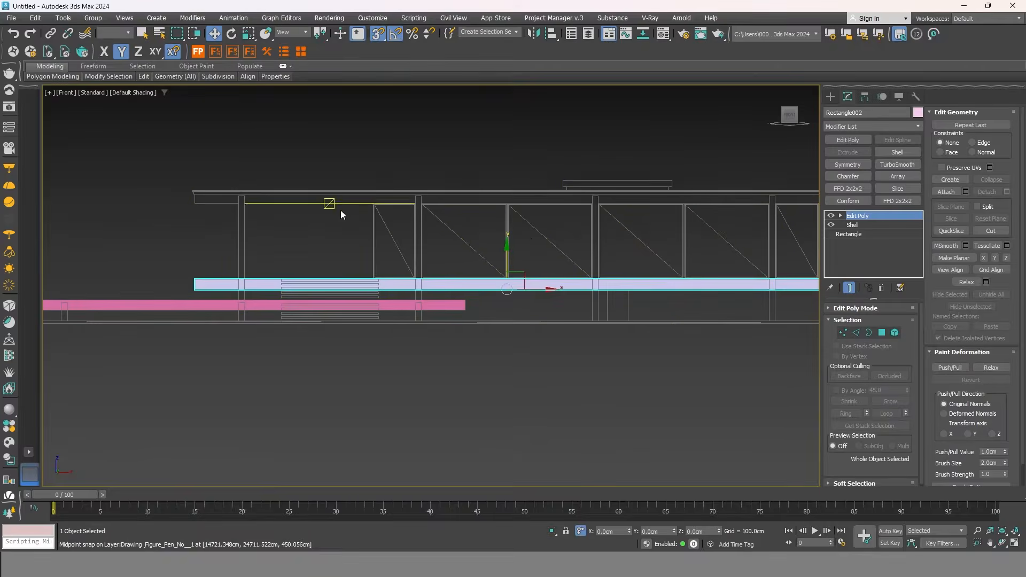
pyautogui.keyDown('shift'); pyautogui.moveTo(508, 249); pyautogui.dragTo(509, 224); pyautogui.keyUp('shift')
pyautogui.rightClick(509, 224)
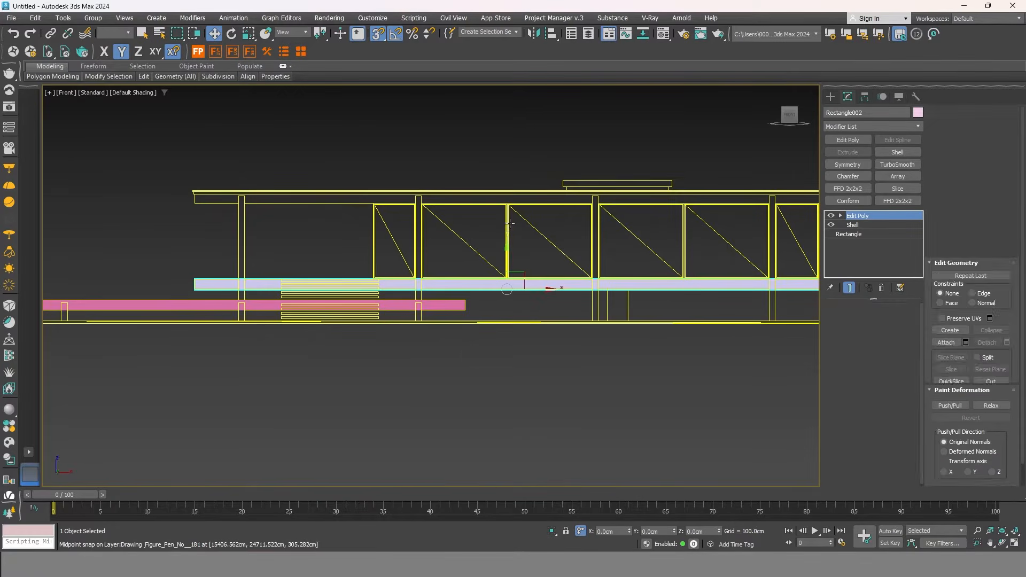
pyautogui.scroll(4, 187, 281)
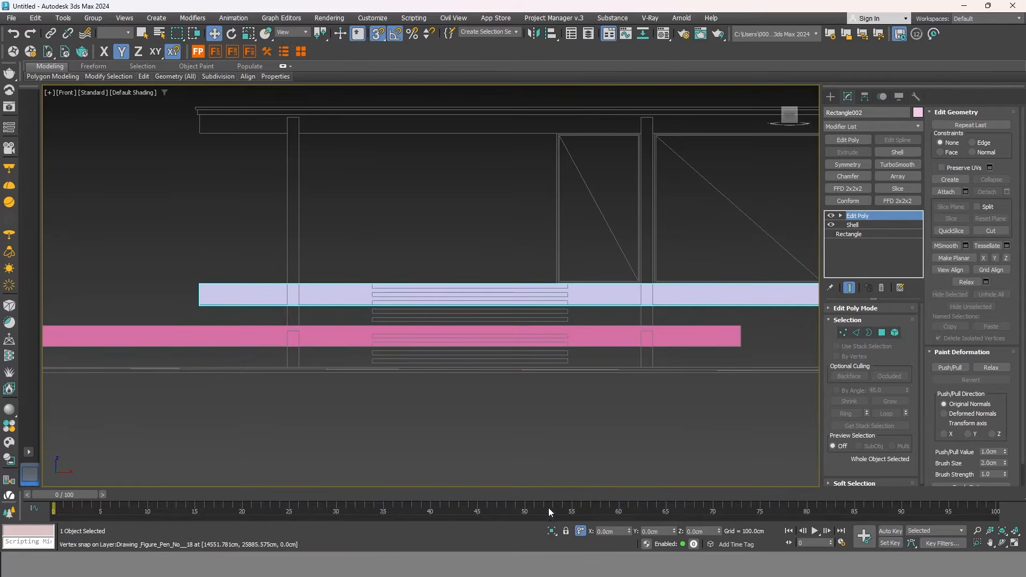
pyautogui.scroll(2, 178, 284)
pyautogui.scroll(-1, 178, 284)
pyautogui.moveTo(229, 306); pyautogui.dragTo(423, 381, button='middle')
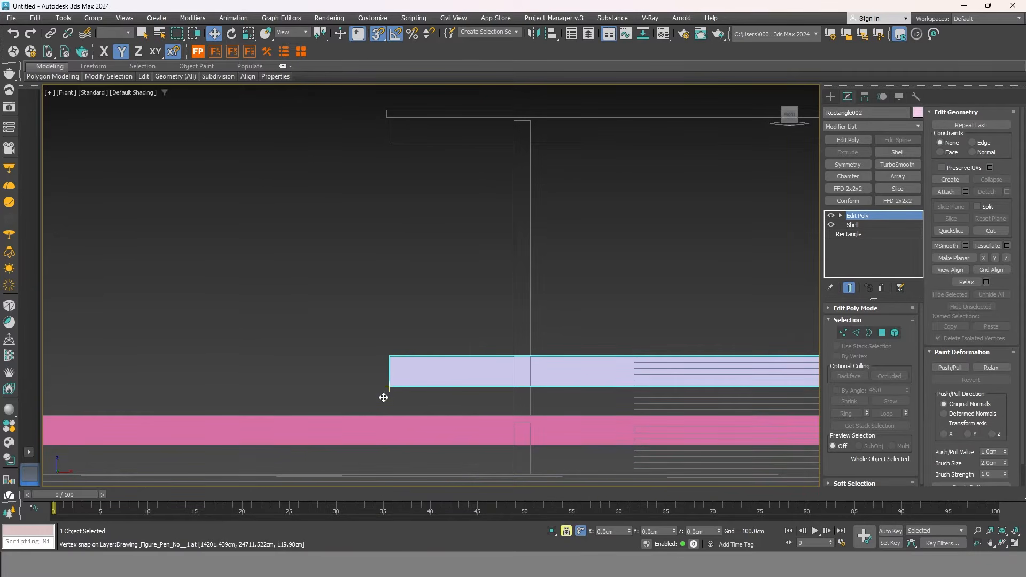
# Shift-drag an independent copy of the slab up to the elevation's roof line.
pyautogui.moveTo(392, 387)
pyautogui.keyDown('shift'); pyautogui.mouseDown()
pyautogui.moveTo(412, 279)
pyautogui.moveTo(414, 175)
pyautogui.moveTo(394, 130)
pyautogui.moveTo(392, 143)
pyautogui.mouseUp(); pyautogui.keyUp('shift')
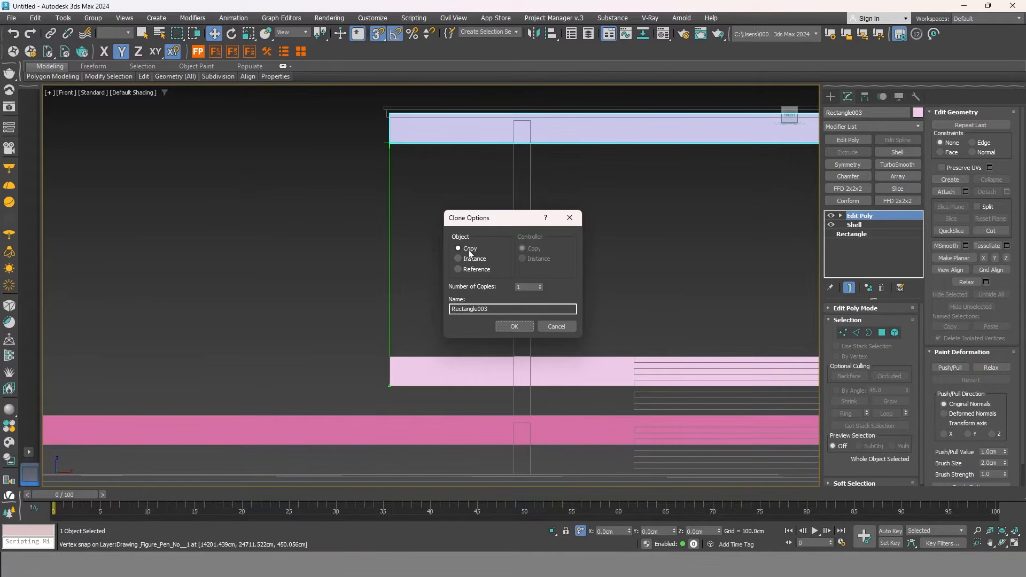
pyautogui.click(514, 326)
pyautogui.scroll(-5, 281, 289)
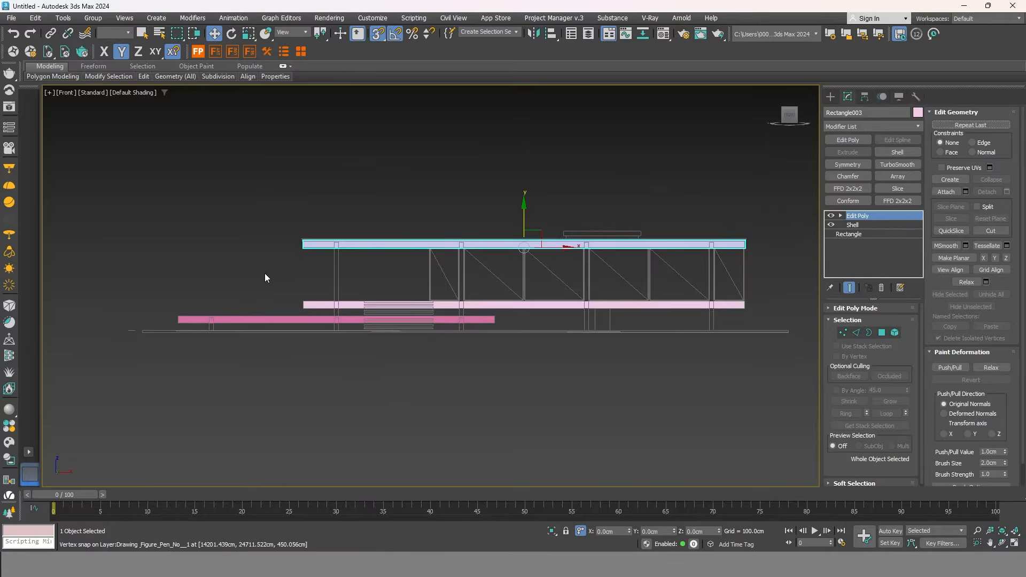
pyautogui.scroll(4, 753, 237)
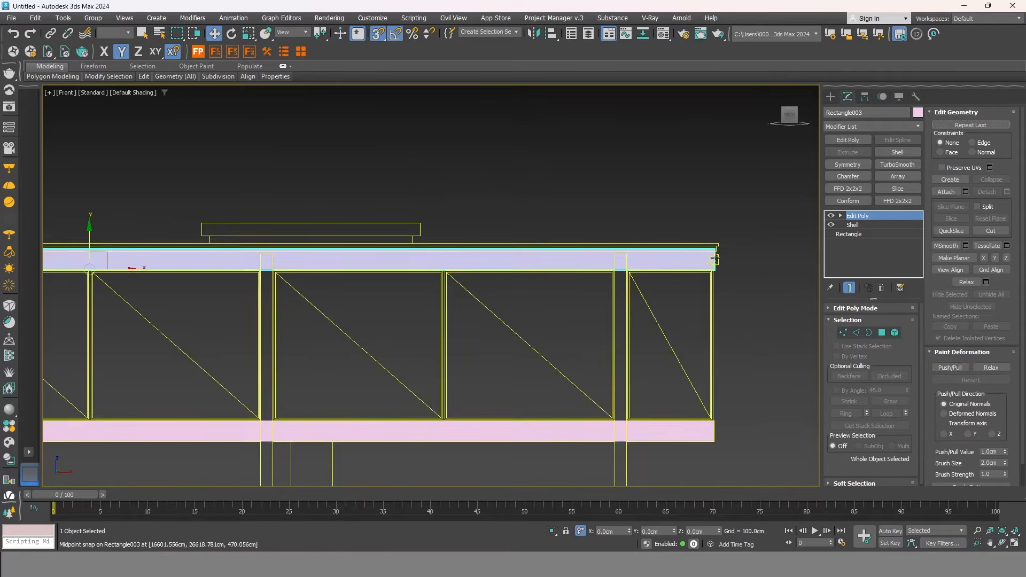
pyautogui.scroll(-1, 775, 259)
pyautogui.scroll(4, 716, 255)
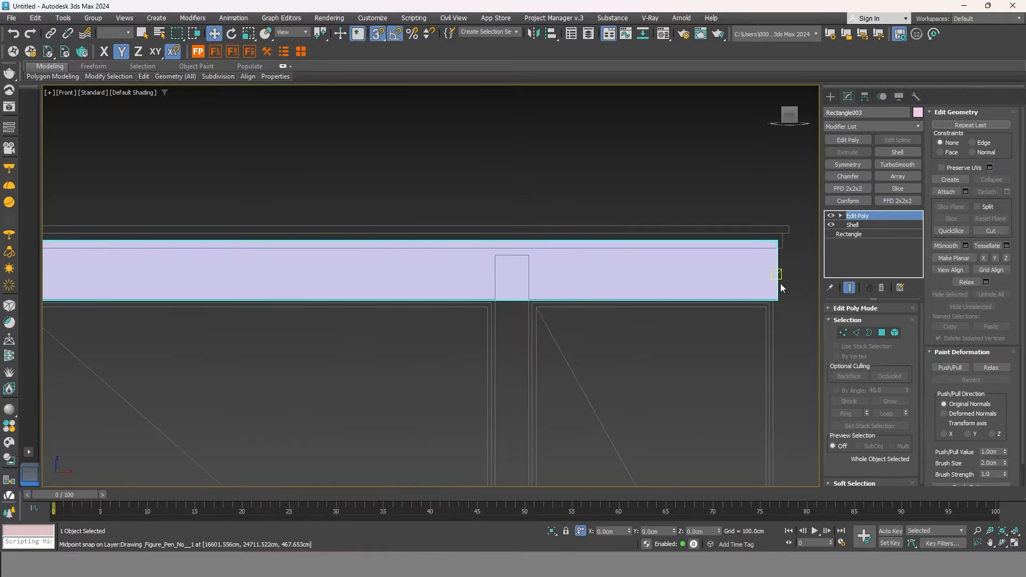
pyautogui.scroll(-3, 388, 212)
pyautogui.scroll(5, 599, 250)
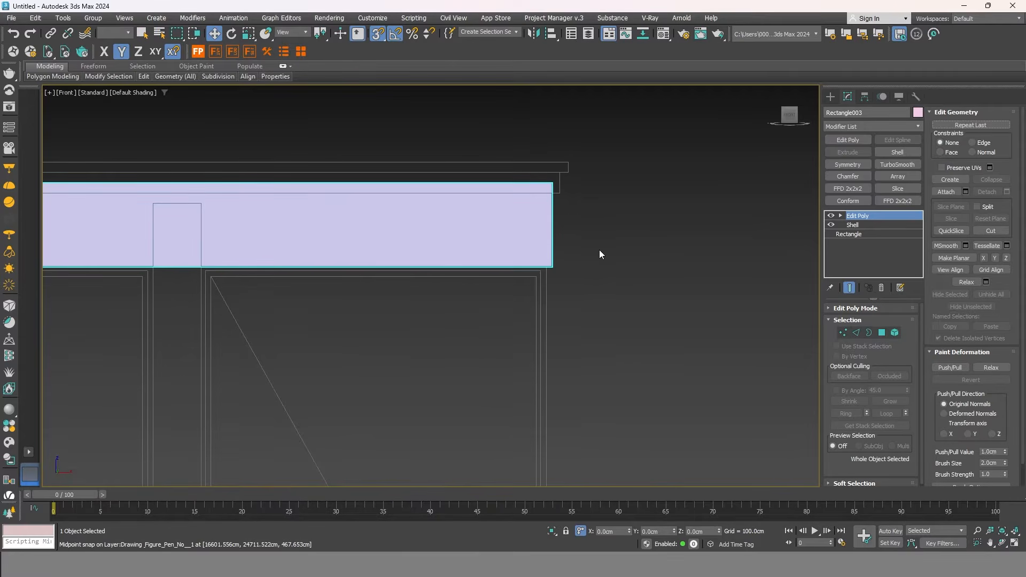
# Try a vertex selection at the beam's right end, then switch to Polygon mode.
pyautogui.click(843, 333)
pyautogui.moveTo(588, 179); pyautogui.dragTo(637, 194)
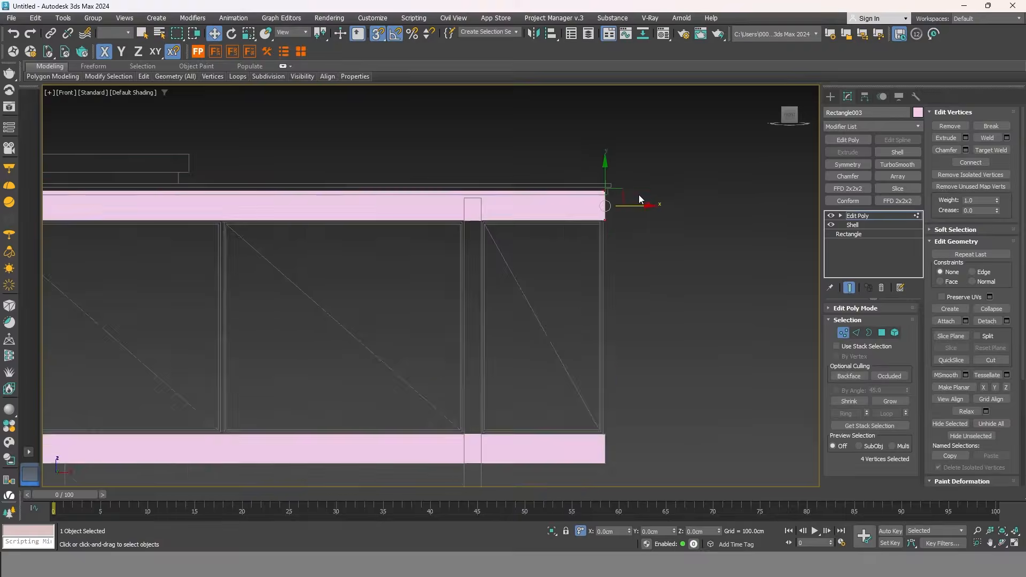
pyautogui.scroll(-2, 673, 187)
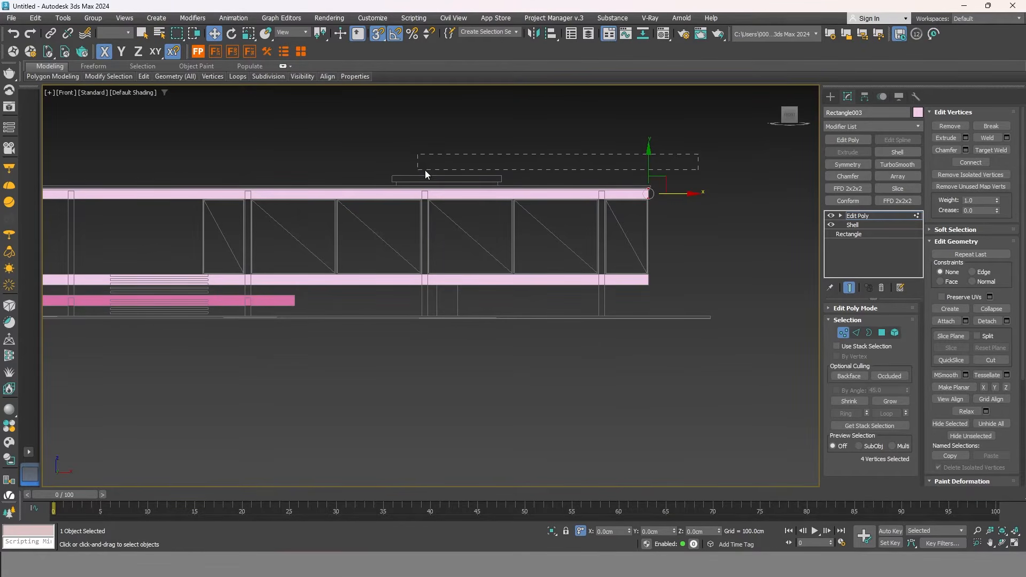
pyautogui.moveTo(637, 165); pyautogui.dragTo(690, 208)
pyautogui.click(885, 333)
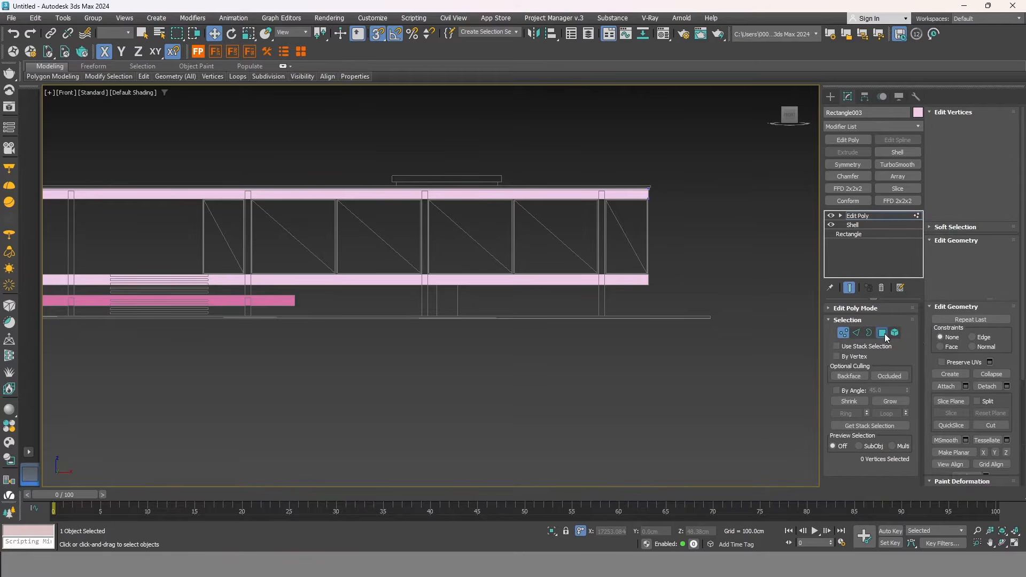
pyautogui.moveTo(674, 260); pyautogui.dragTo(669, 256, button='middle')
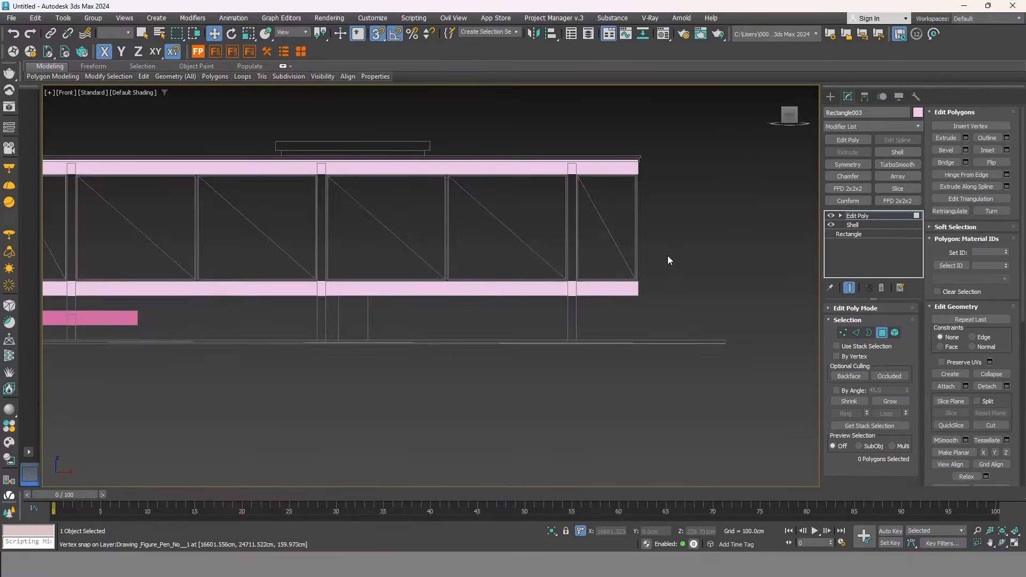
# Snap the upper slab's top face along Y onto the elevation drawing's line.
pyautogui.keyDown('alt'); pyautogui.moveTo(611, 280); pyautogui.dragTo(602, 165, button='middle'); pyautogui.keyUp('alt')
pyautogui.click(603, 166)
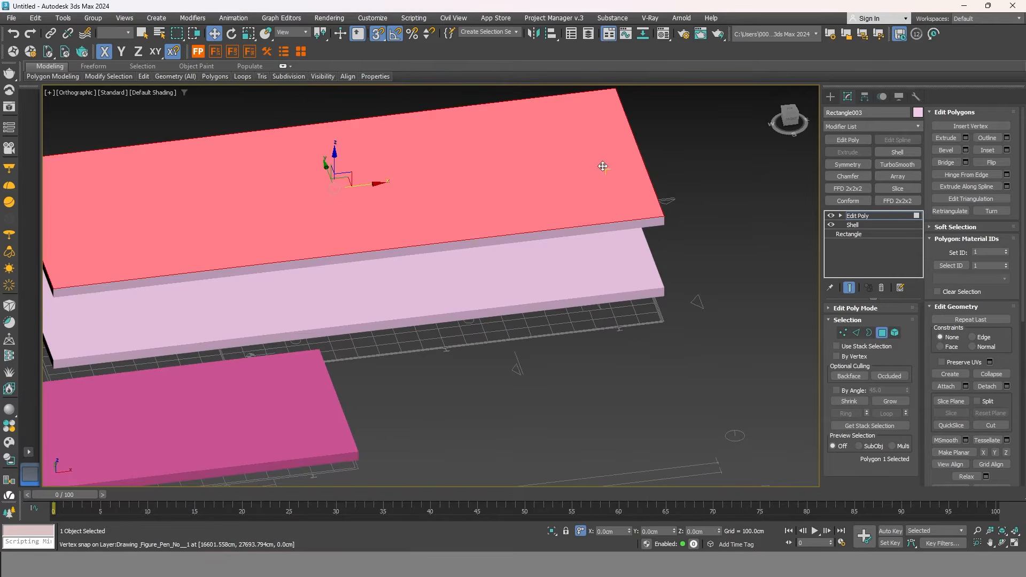
pyautogui.click(790, 122)
pyautogui.moveTo(508, 166); pyautogui.dragTo(220, 202)
pyautogui.scroll(8, 194, 191)
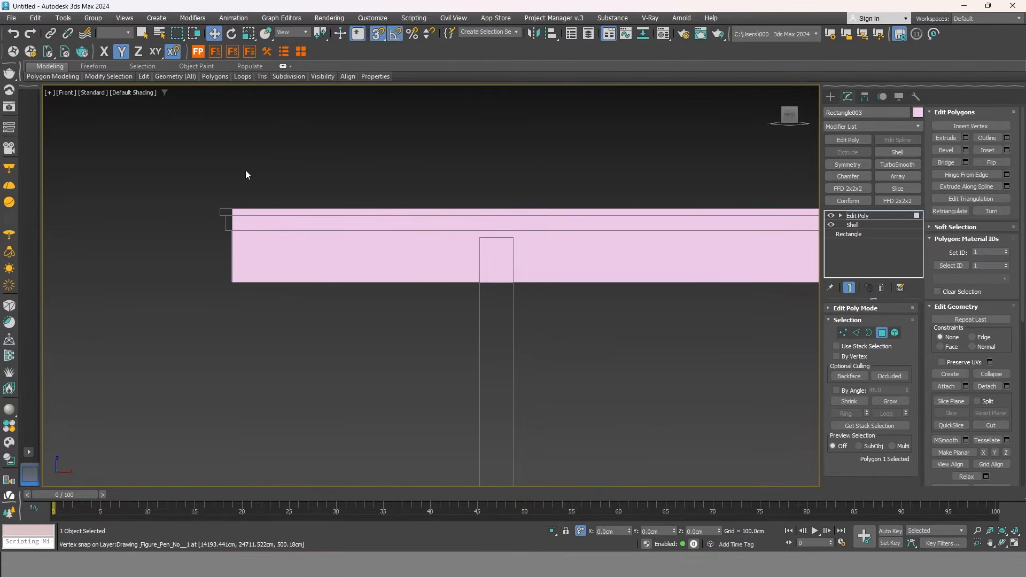
pyautogui.scroll(-8, 245, 175)
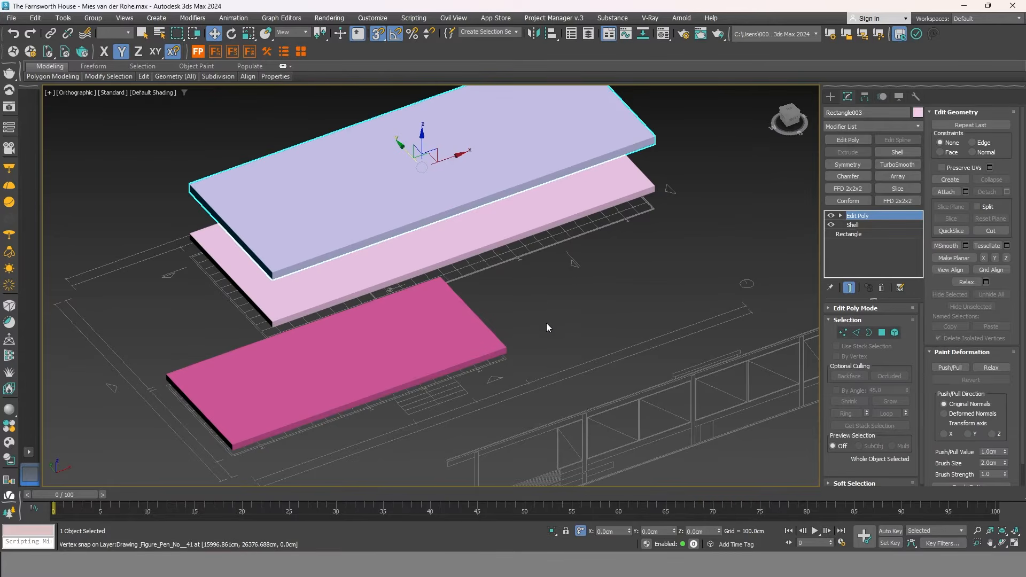
pyautogui.moveTo(546, 328); pyautogui.dragTo(579, 270, button='middle')
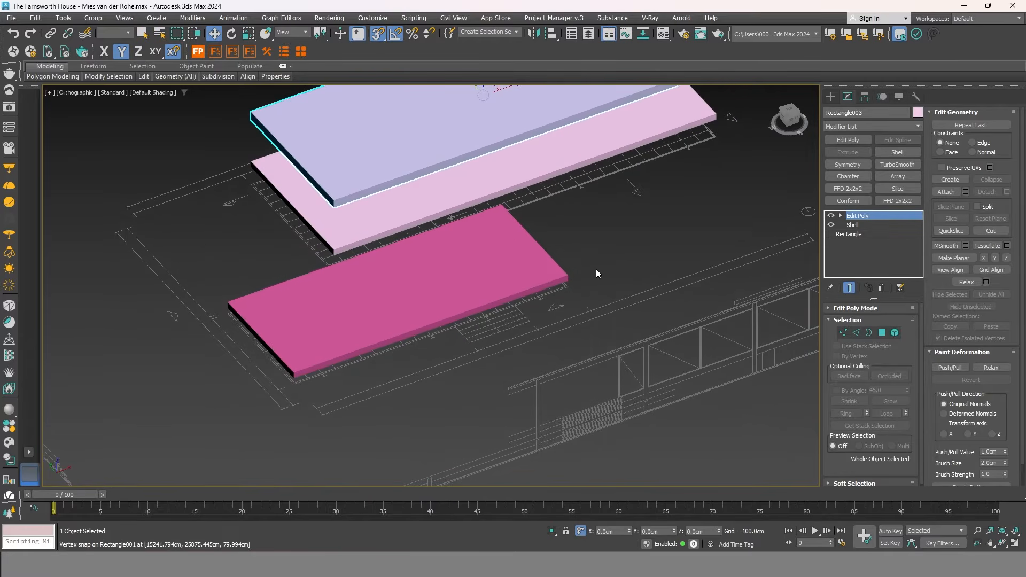
# Zoom and pan to the I-beam column outline beside the pink slab's corner.
pyautogui.scroll(-2, 597, 273)
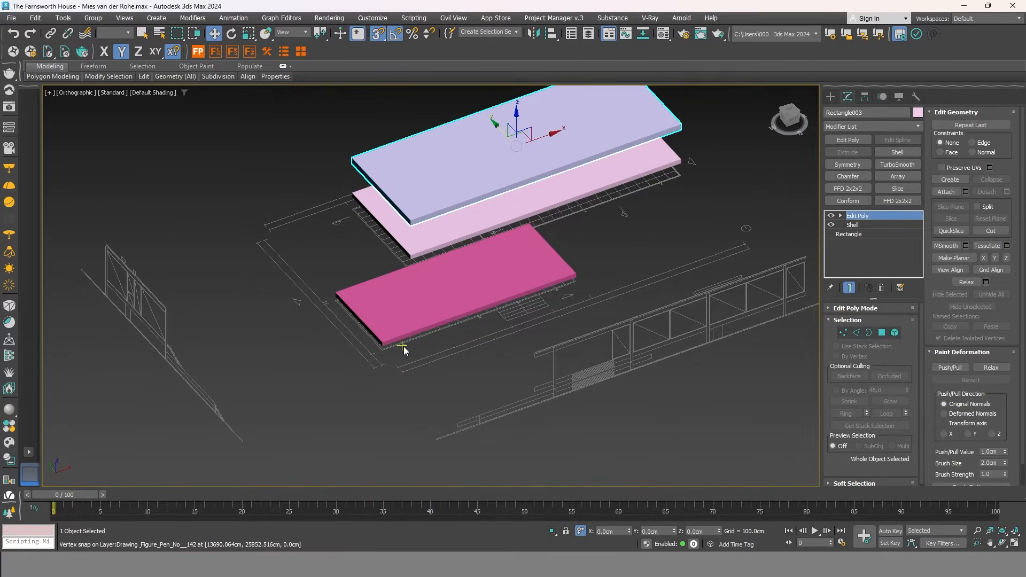
pyautogui.scroll(2, 480, 427)
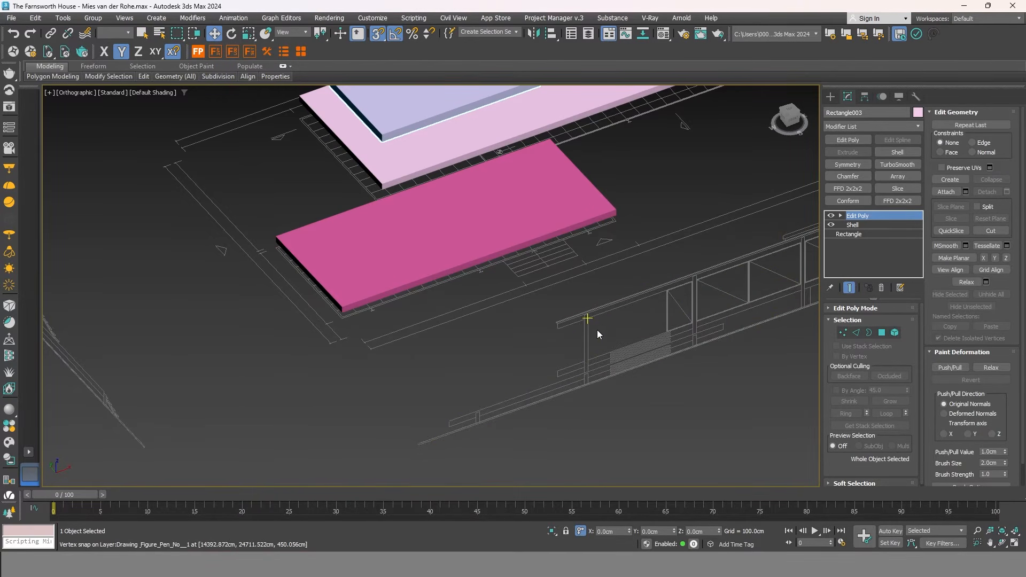
pyautogui.moveTo(465, 335); pyautogui.dragTo(510, 362, button='middle')
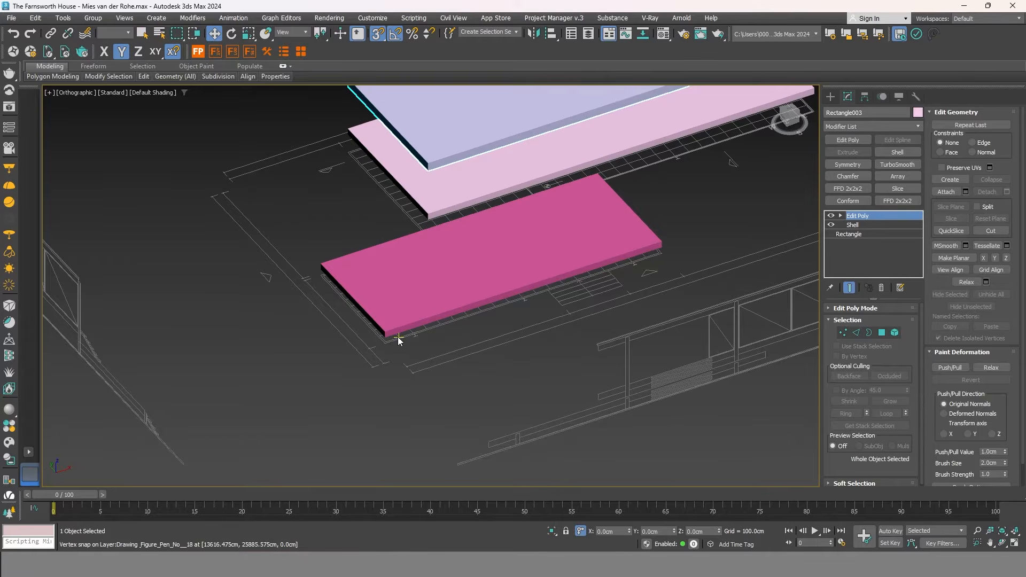
pyautogui.scroll(8, 423, 348)
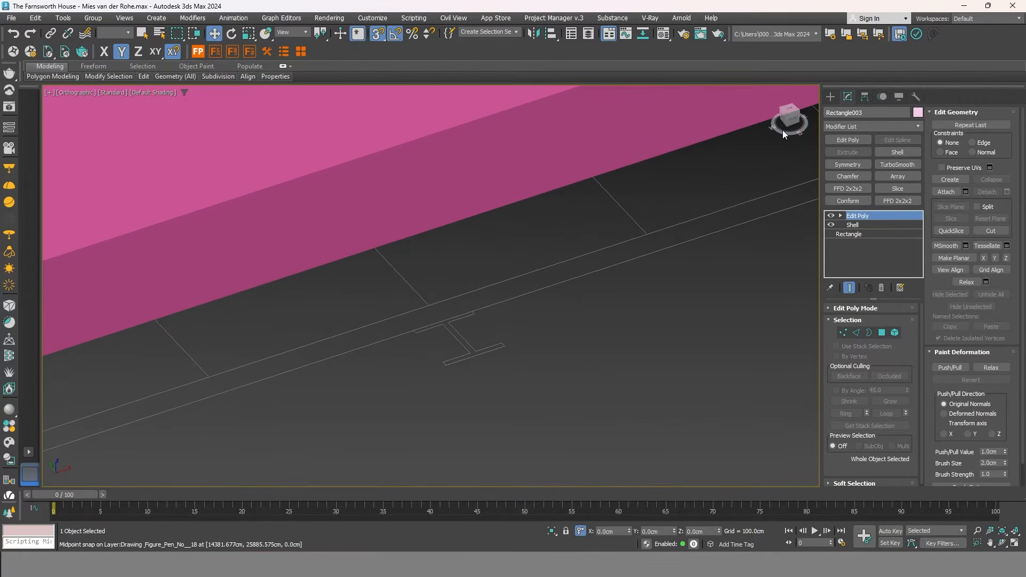
# Start a Line spline and snap the first corners along the I-beam's flange.
pyautogui.click(830, 97)
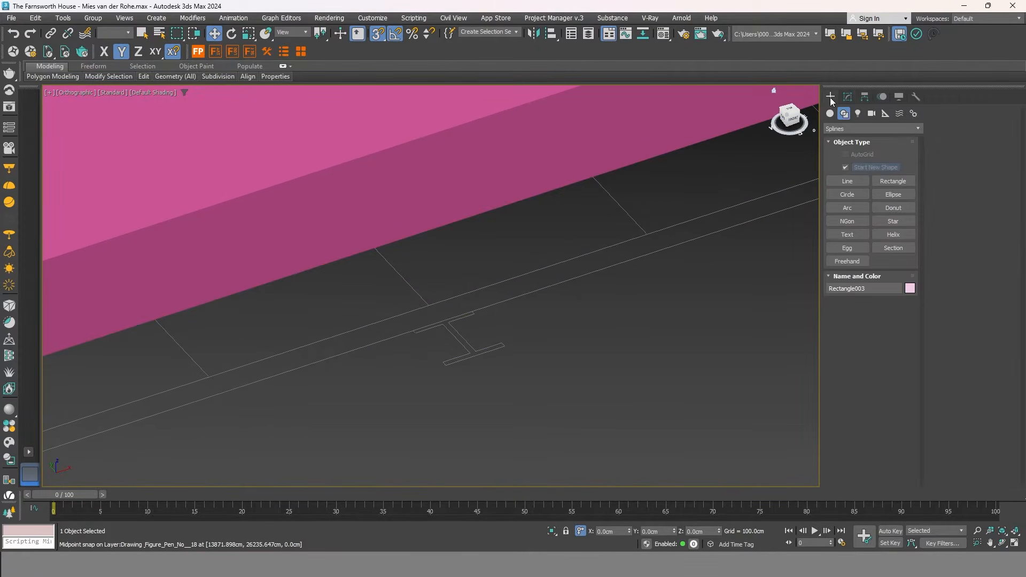
pyautogui.click(854, 182)
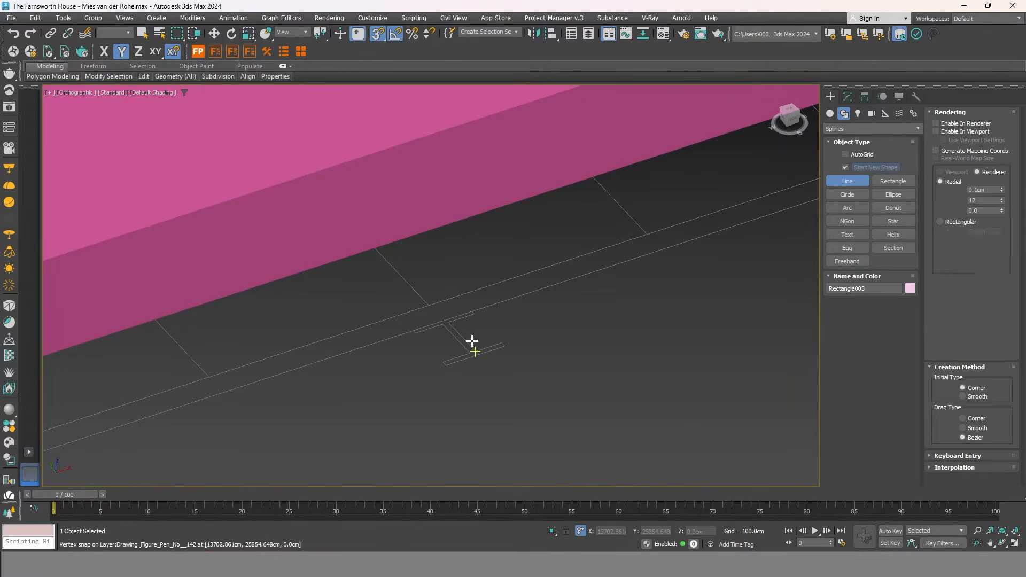
pyautogui.scroll(4, 483, 310)
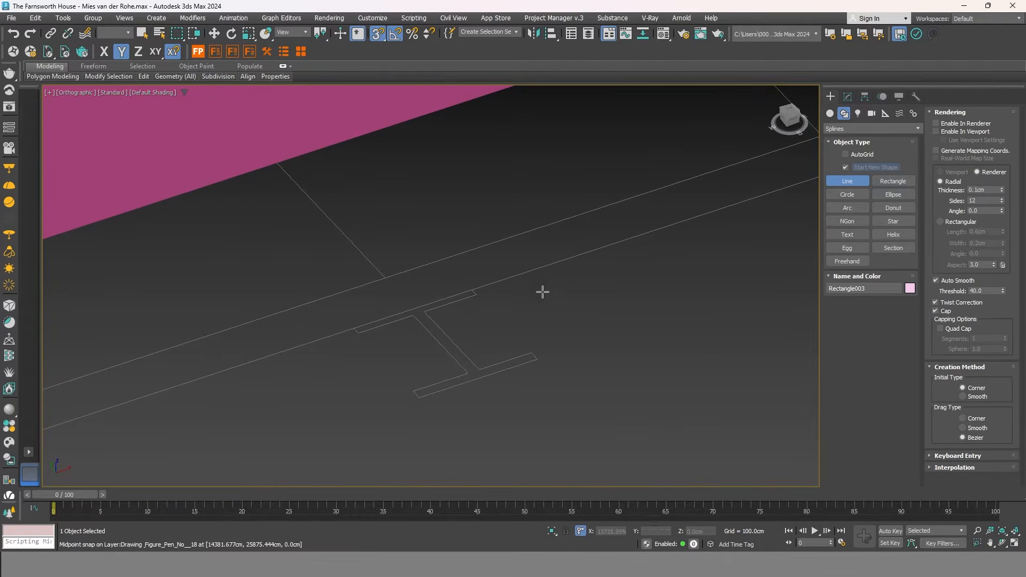
pyautogui.click(472, 290)
pyautogui.click(424, 311)
pyautogui.click(538, 358)
pyautogui.click(413, 392)
# Snap the remaining web and flange corners and close the spline at its start point.
pyautogui.click(468, 373)
pyautogui.click(413, 315)
pyautogui.click(354, 328)
pyautogui.click(472, 290)
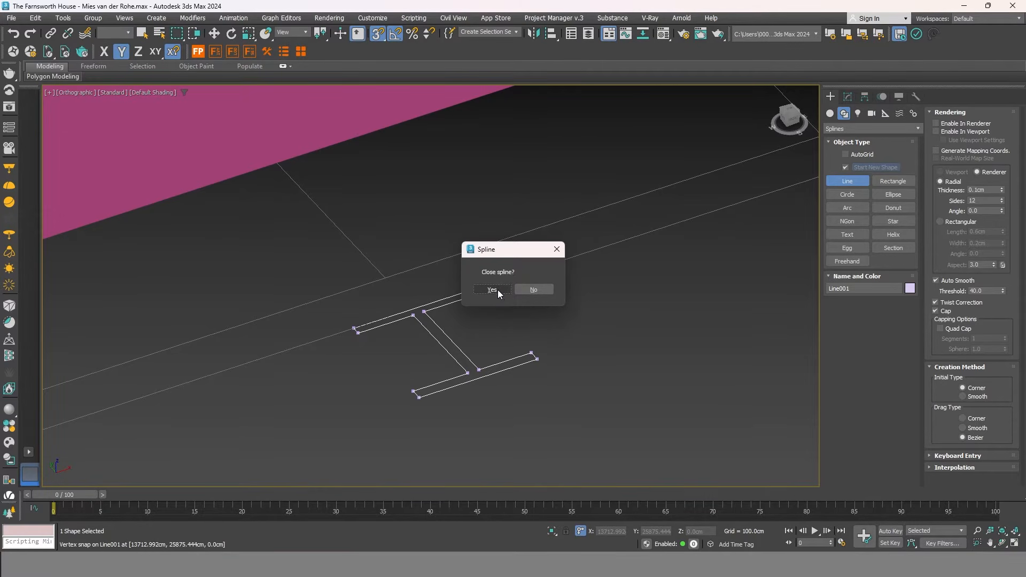
pyautogui.click(498, 290)
pyautogui.press('w')
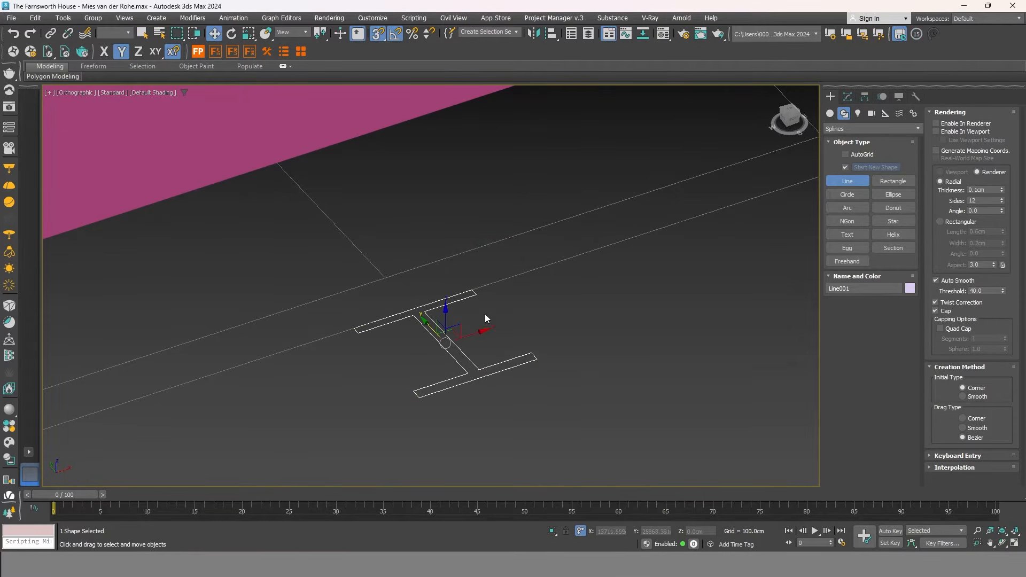
# Add a Shell modifier to the I-beam outline Line001 and frame it in the Front view.
pyautogui.click(848, 98)
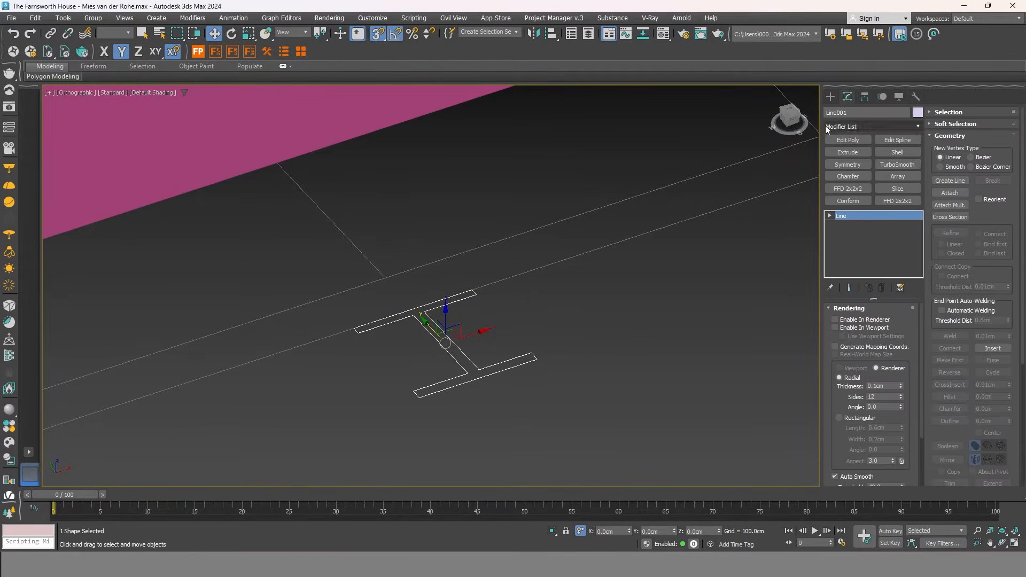
pyautogui.click(898, 152)
pyautogui.scroll(-5, 610, 318)
pyautogui.moveTo(610, 319); pyautogui.dragTo(552, 280, button='middle')
pyautogui.click(791, 117)
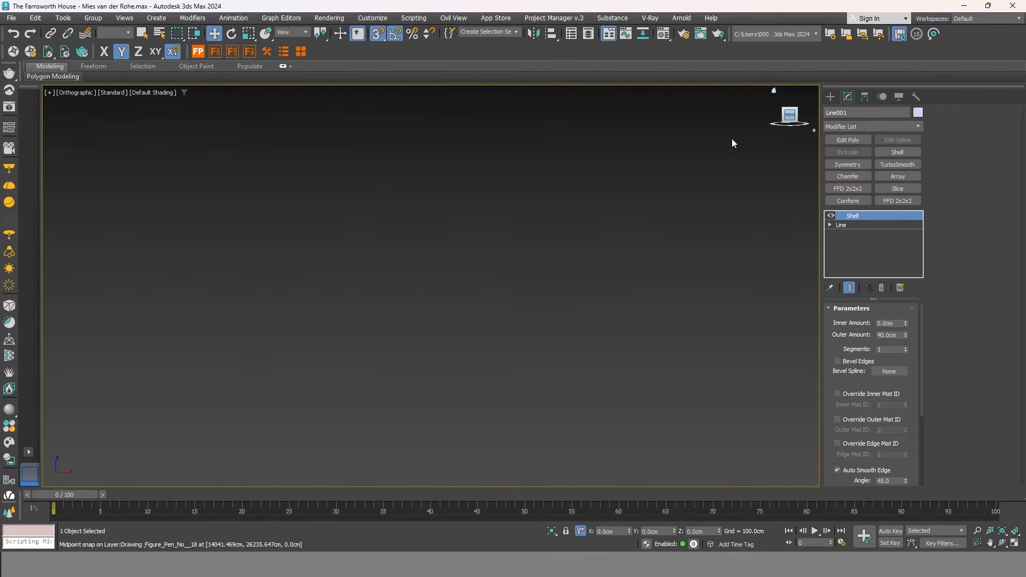
pyautogui.scroll(-4, 396, 208)
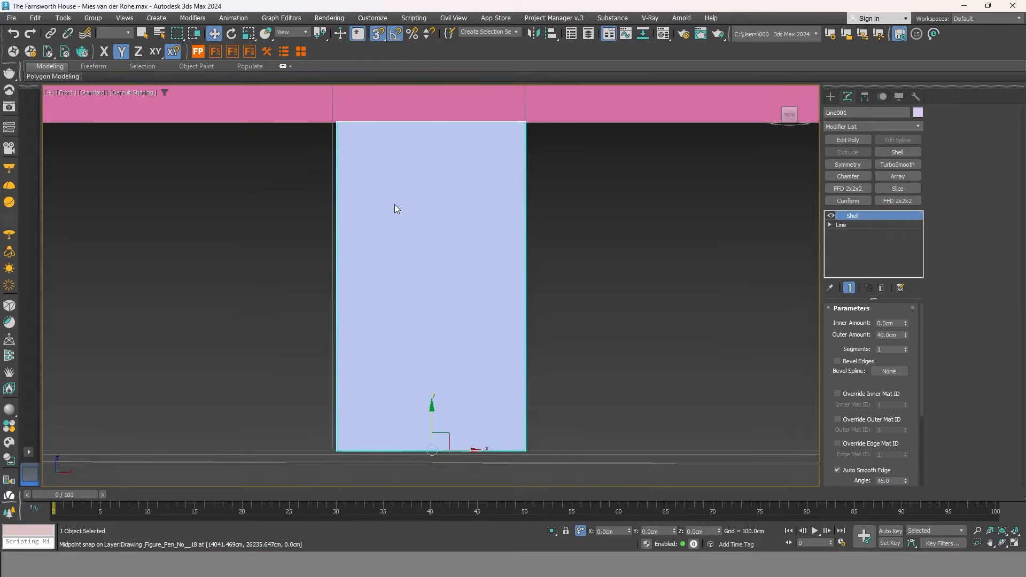
pyautogui.scroll(-3, 580, 339)
pyautogui.moveTo(604, 249); pyautogui.dragTo(593, 294, button='middle')
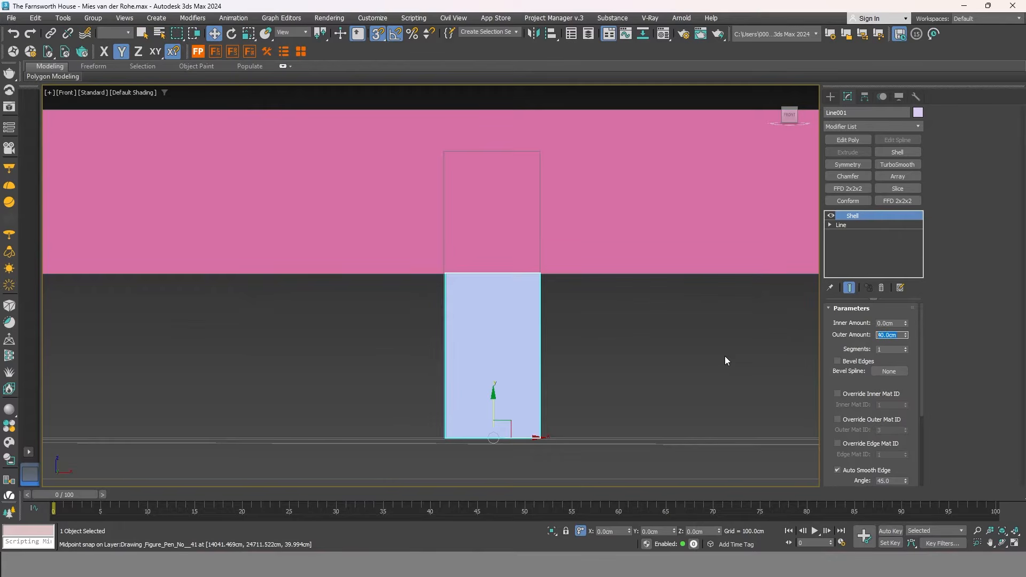
# Set the Shell Outer Amount to 70 cm, replacing a first try of 80, and orbit to inspect the column.
pyautogui.write('80')
pyautogui.press('Return')
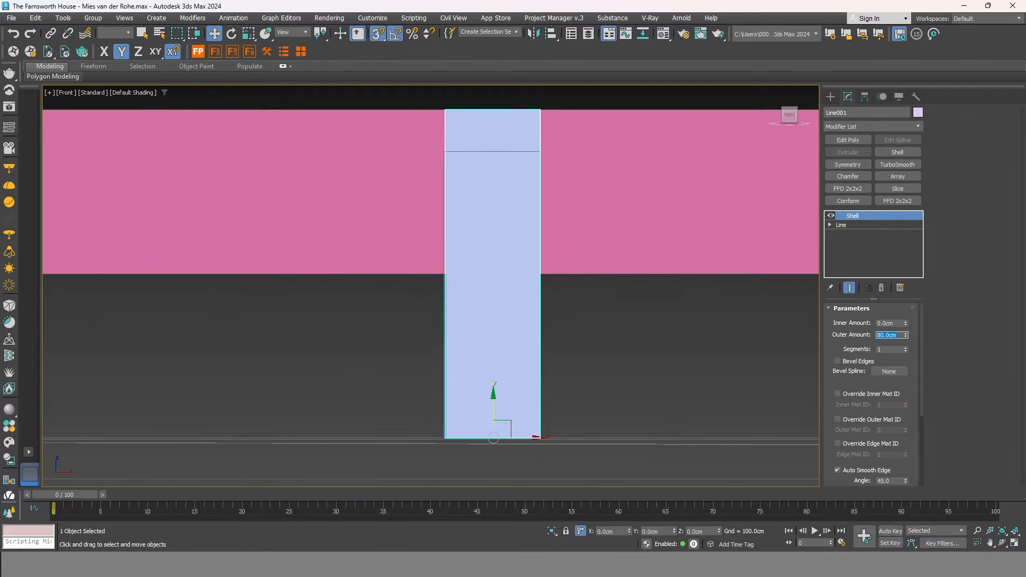
pyautogui.write('70')
pyautogui.press('Return')
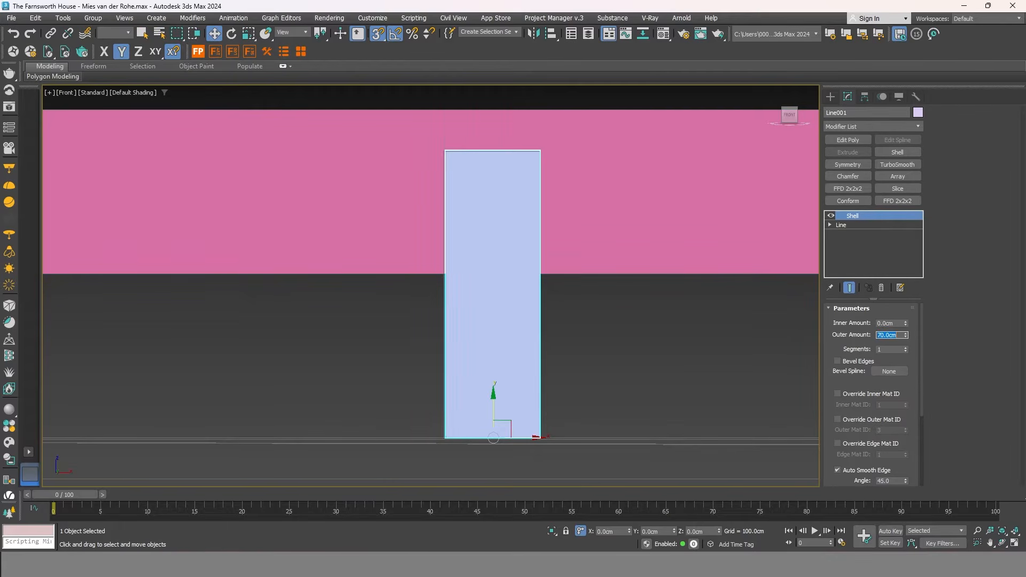
pyautogui.scroll(5, 545, 144)
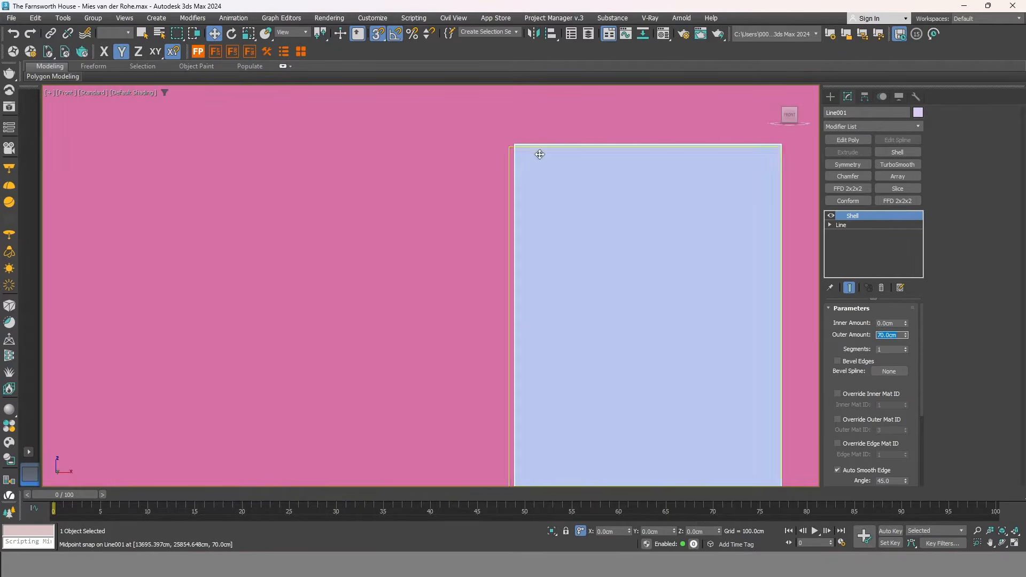
pyautogui.scroll(-3, 375, 173)
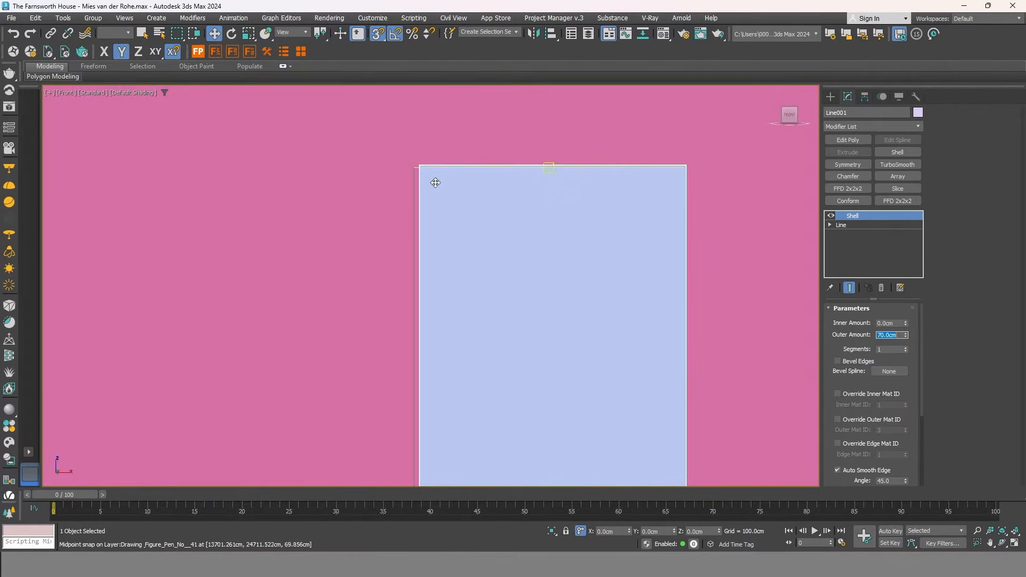
pyautogui.scroll(-2, 426, 162)
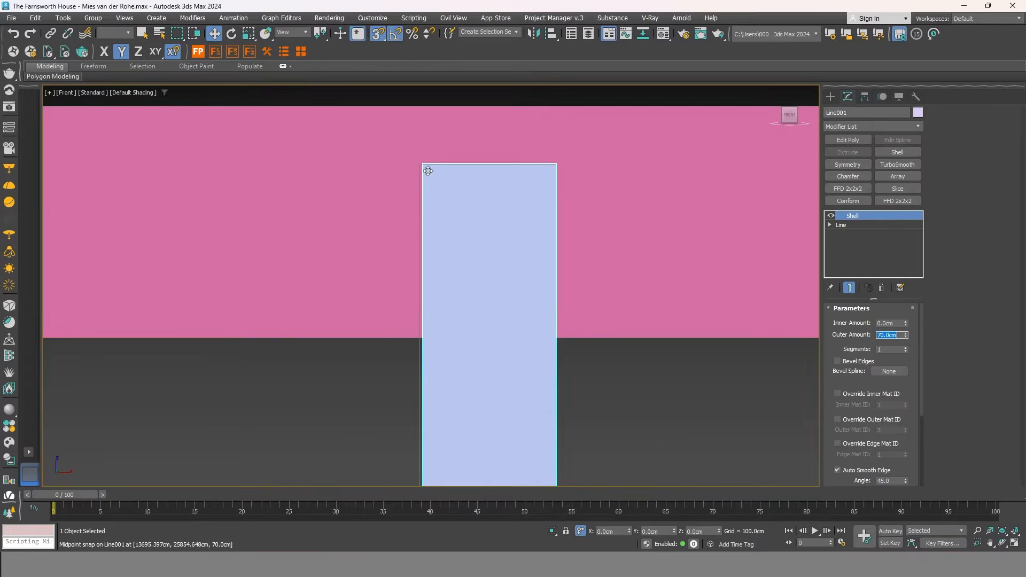
pyautogui.scroll(-2, 396, 166)
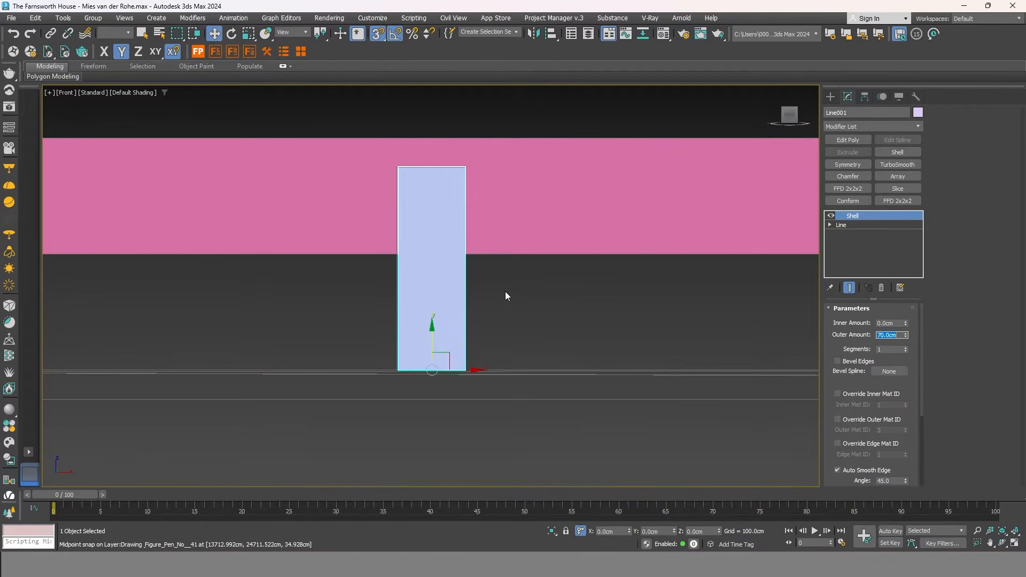
pyautogui.keyDown('alt'); pyautogui.moveTo(506, 292); pyautogui.dragTo(492, 363, button='middle'); pyautogui.keyUp('alt')
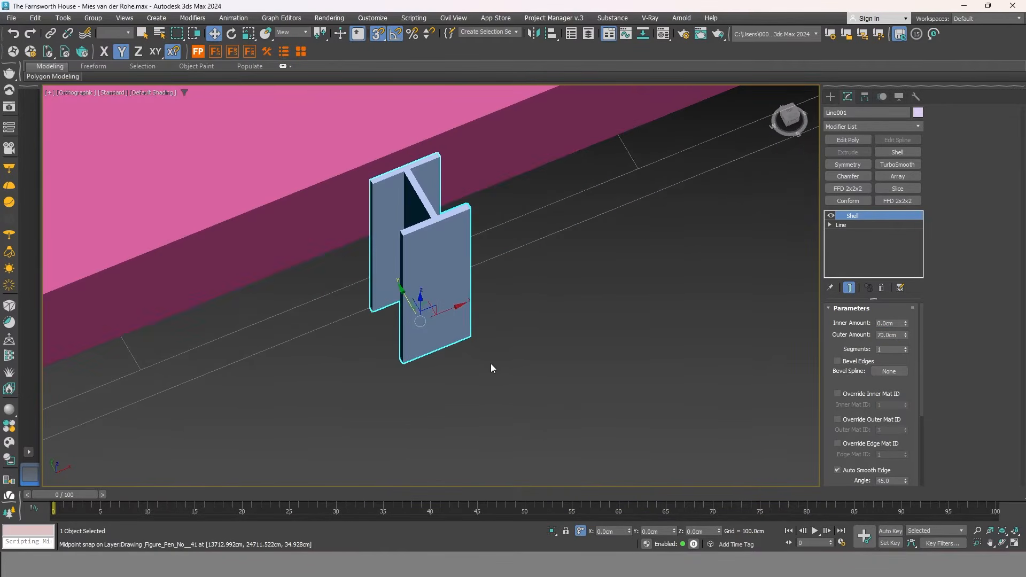
pyautogui.scroll(-5, 492, 374)
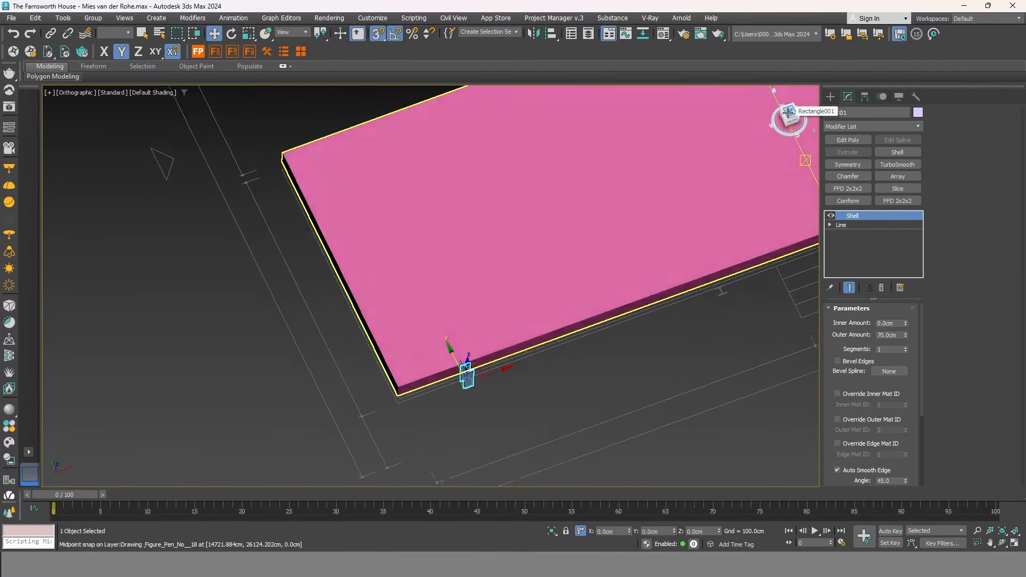
# In Top view, clone the column further along the slab edge and nudge it onto the plan outline.
pyautogui.click(789, 113)
pyautogui.moveTo(466, 457); pyautogui.dragTo(371, 412, button='middle')
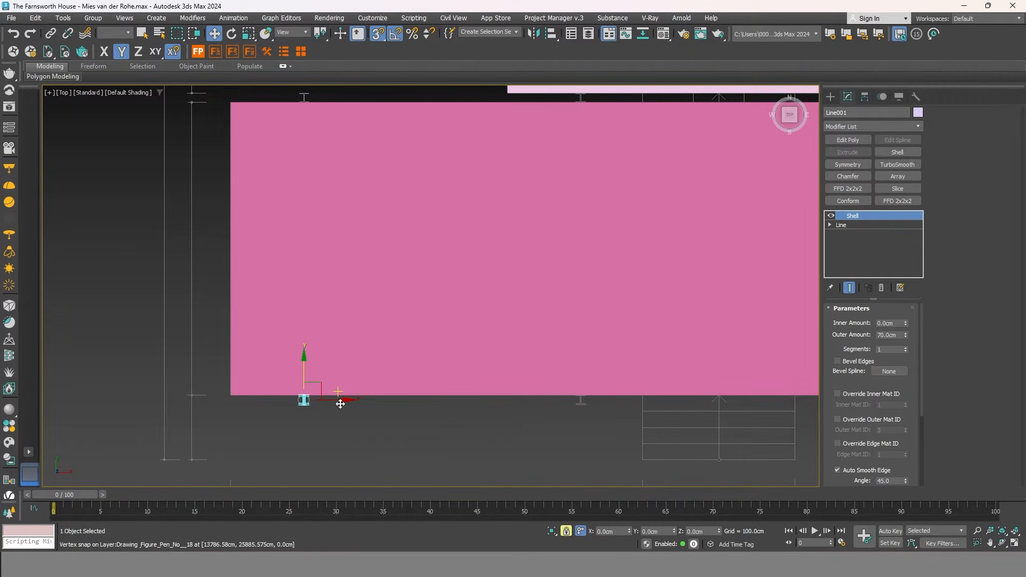
pyautogui.moveTo(341, 404)
pyautogui.mouseDown()
pyautogui.moveTo(521, 424)
pyautogui.moveTo(581, 406)
pyautogui.mouseUp()
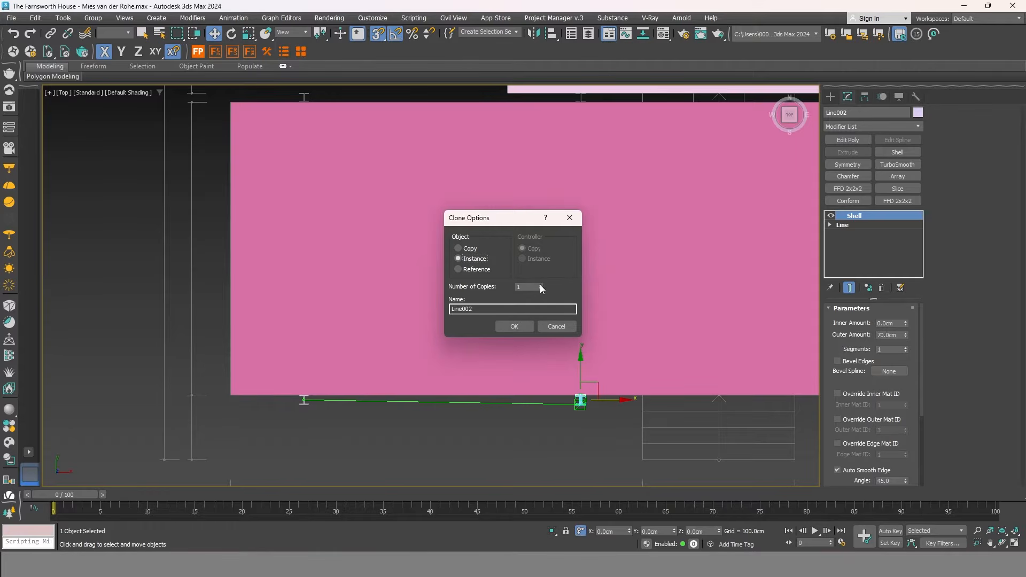
pyautogui.click(514, 326)
pyautogui.scroll(-2, 441, 390)
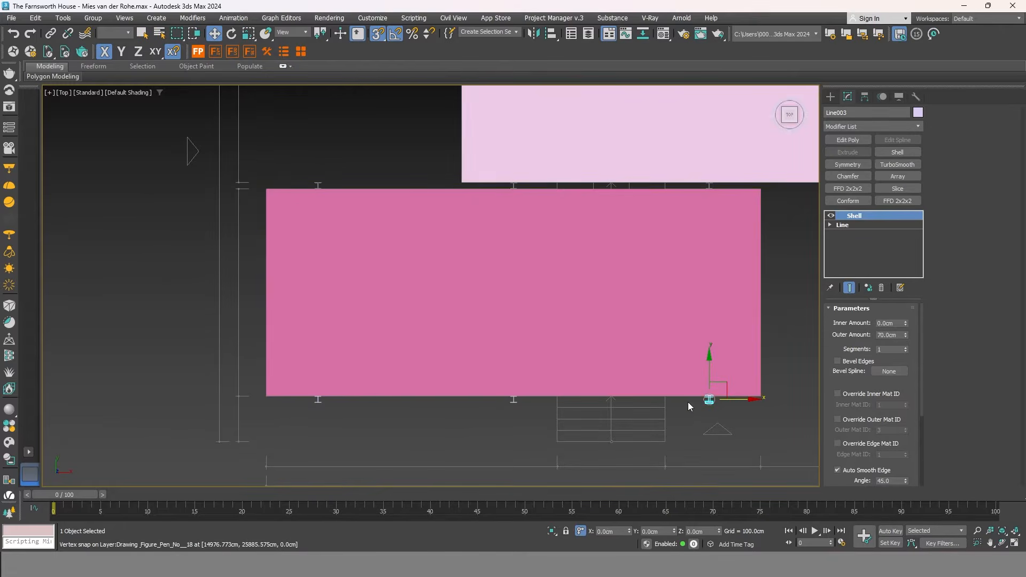
pyautogui.scroll(5, 690, 405)
pyautogui.scroll(5, 721, 401)
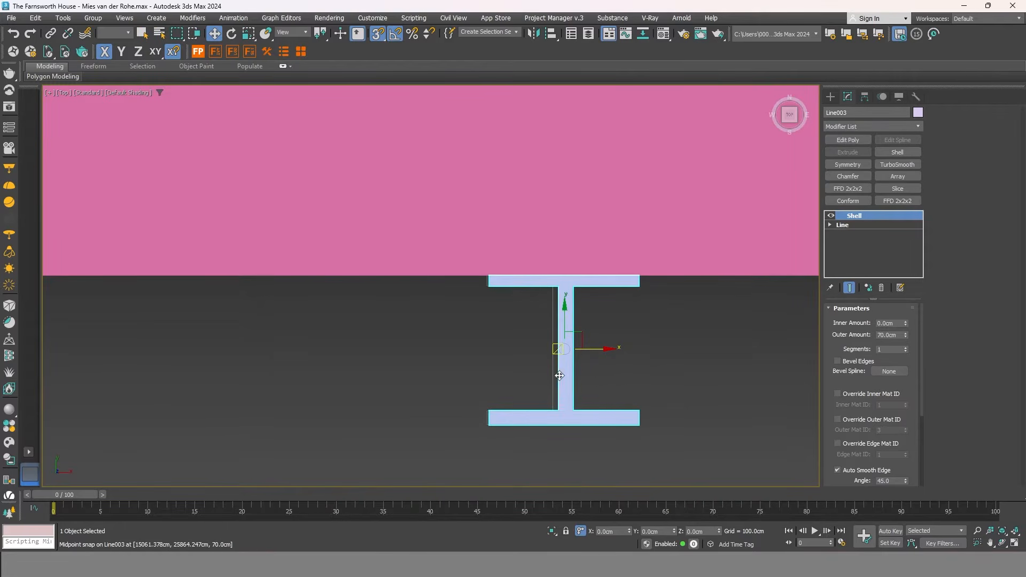
pyautogui.moveTo(600, 347); pyautogui.dragTo(566, 426)
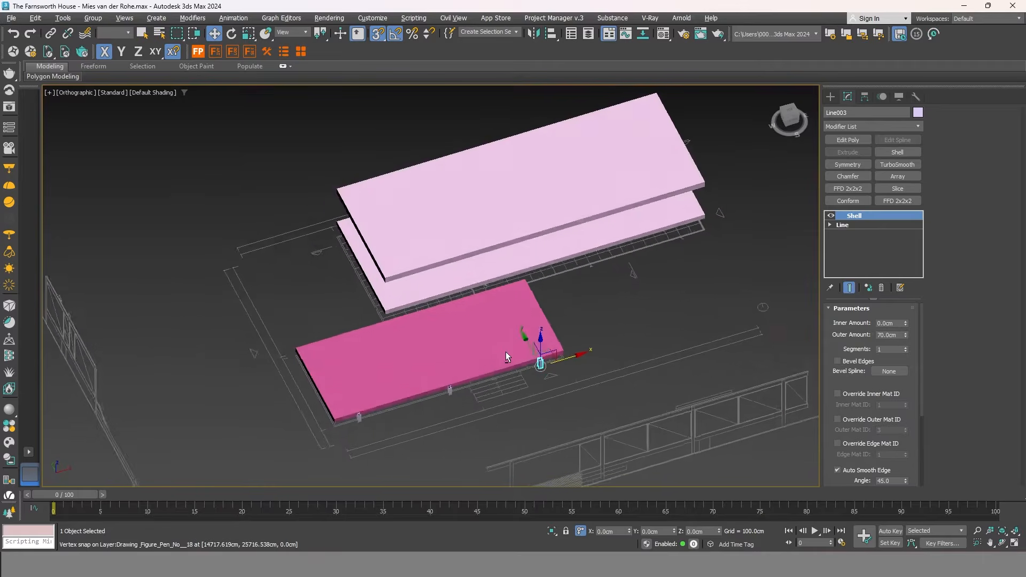
pyautogui.moveTo(505, 351)
pyautogui.keyDown('alt'); pyautogui.mouseDown(button='middle')
pyautogui.moveTo(489, 386)
pyautogui.moveTo(506, 328)
pyautogui.moveTo(489, 362)
pyautogui.mouseUp(button='middle'); pyautogui.keyUp('alt')
pyautogui.scroll(5, 349, 403)
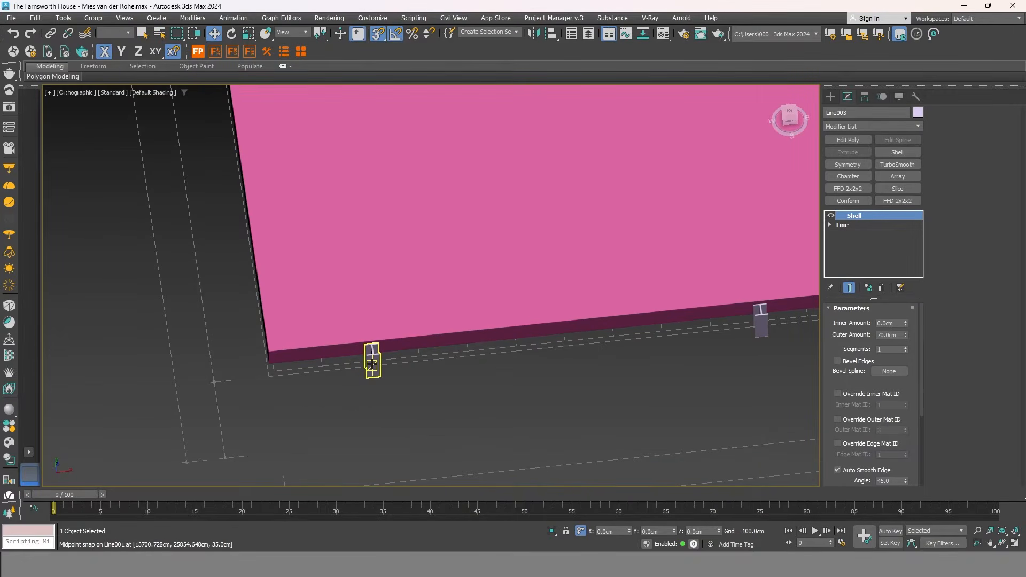
# Clone the short H post as an Instance under the dark pink slab.
pyautogui.click(372, 365)
pyautogui.scroll(-5, 588, 421)
pyautogui.keyDown('alt'); pyautogui.moveTo(588, 421); pyautogui.dragTo(649, 401, button='middle'); pyautogui.keyUp('alt')
pyautogui.click(801, 118)
pyautogui.scroll(4, 636, 326)
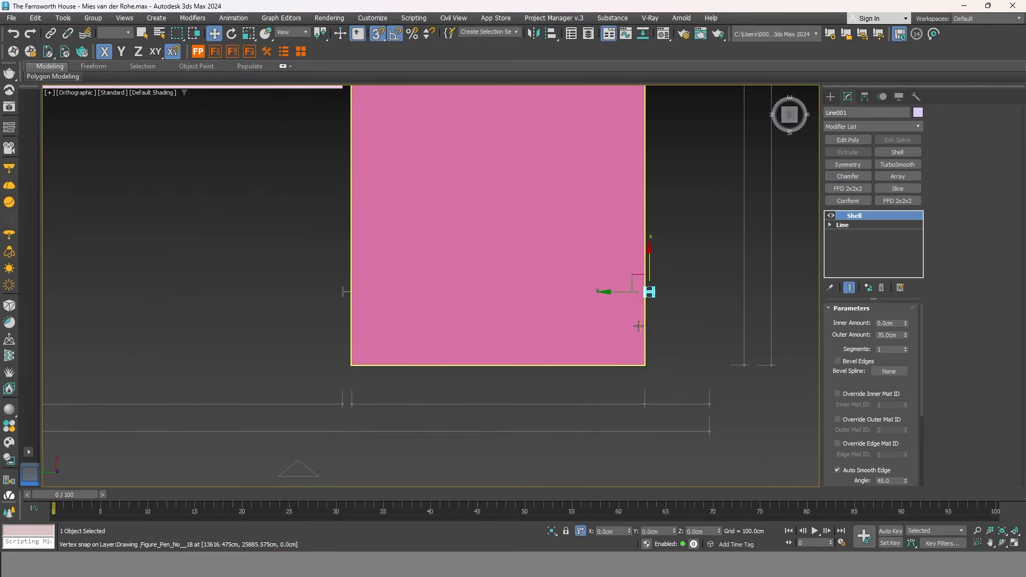
pyautogui.click(347, 292)
pyautogui.scroll(5, 347, 292)
pyautogui.moveTo(348, 289)
pyautogui.keyDown('shift'); pyautogui.mouseDown()
pyautogui.moveTo(332, 303)
pyautogui.moveTo(342, 317)
pyautogui.mouseUp(); pyautogui.keyUp('shift')
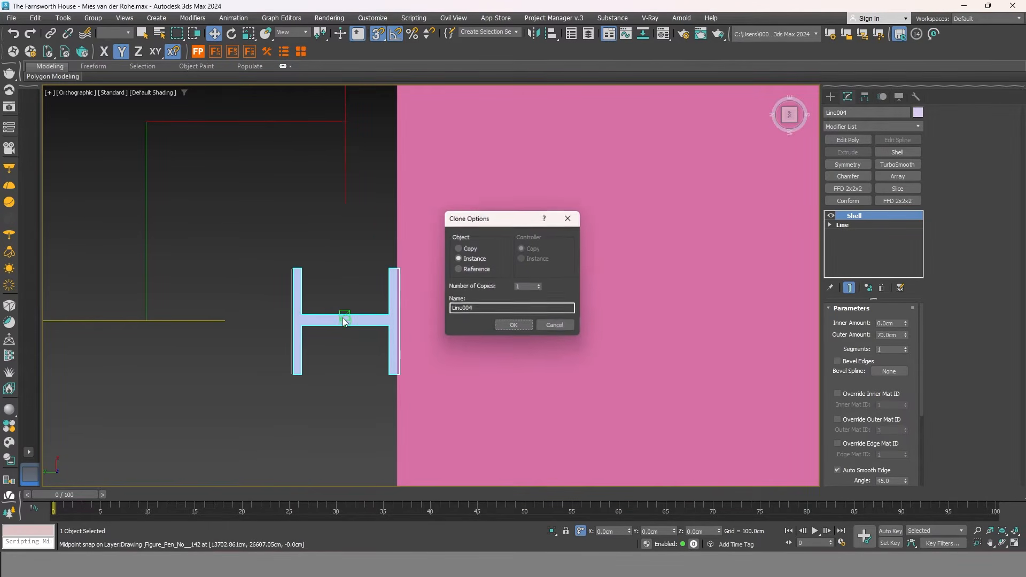
pyautogui.click(514, 326)
pyautogui.scroll(6, 296, 268)
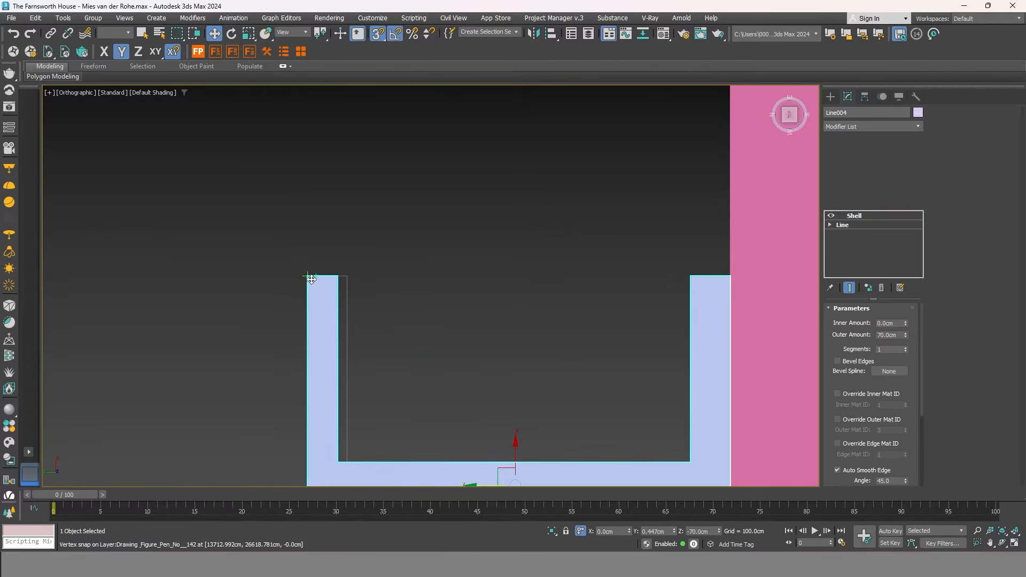
pyautogui.scroll(4, 737, 275)
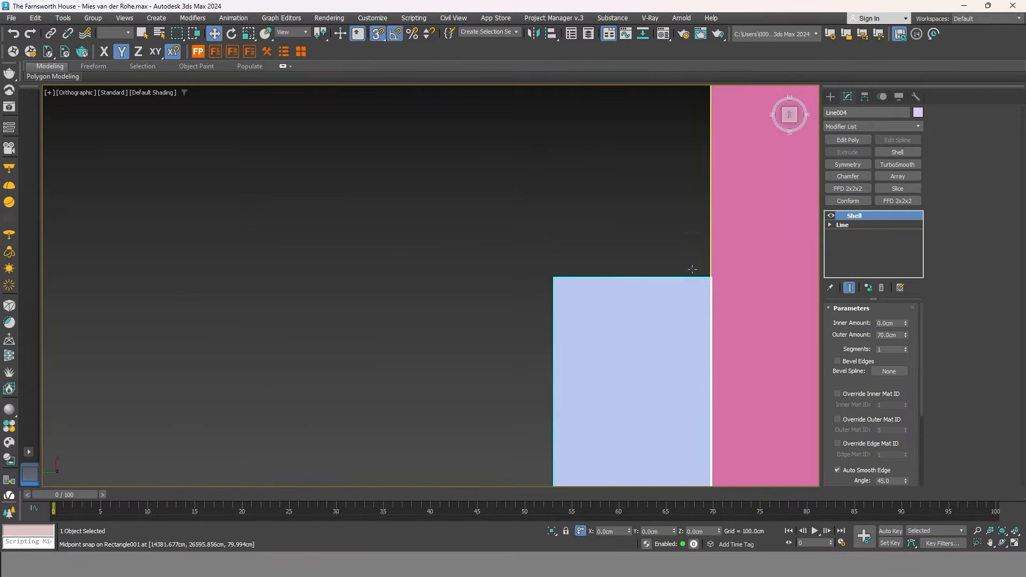
pyautogui.scroll(-13, 478, 272)
pyautogui.keyDown('alt'); pyautogui.moveTo(506, 339); pyautogui.dragTo(396, 285, button='middle'); pyautogui.keyUp('alt')
pyautogui.moveTo(395, 285); pyautogui.dragTo(310, 232, button='middle')
pyautogui.scroll(-3, 309, 235)
pyautogui.keyDown('alt'); pyautogui.moveTo(390, 234); pyautogui.dragTo(245, 323, button='middle'); pyautogui.keyUp('alt')
pyautogui.scroll(4, 230, 274)
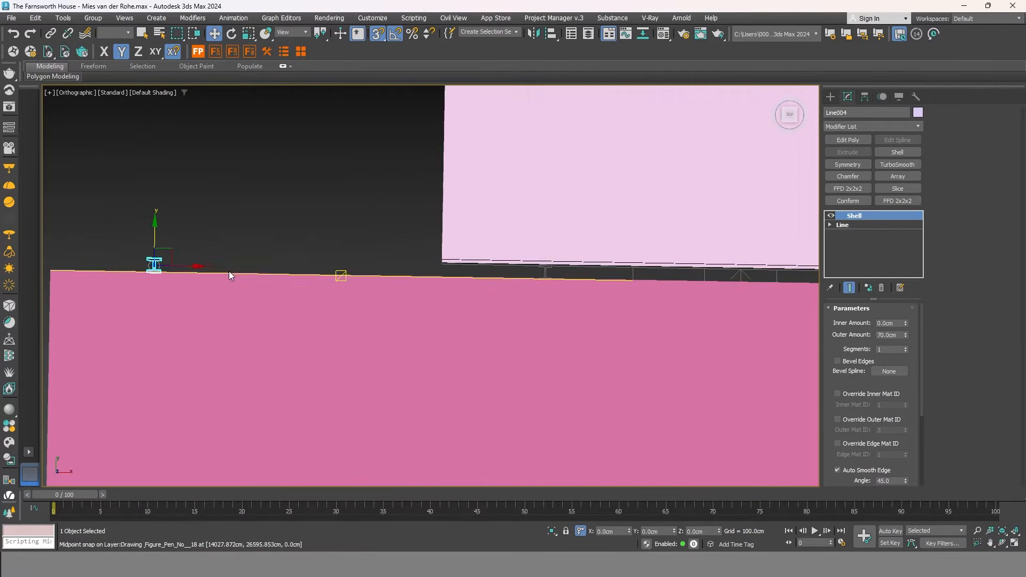
# Place an independent Copy of the post at the light pink slab's edge.
pyautogui.moveTo(188, 264)
pyautogui.mouseDown()
pyautogui.moveTo(536, 280)
pyautogui.moveTo(566, 272)
pyautogui.moveTo(538, 249)
pyautogui.moveTo(460, 244)
pyautogui.mouseUp()
pyautogui.scroll(5, 564, 271)
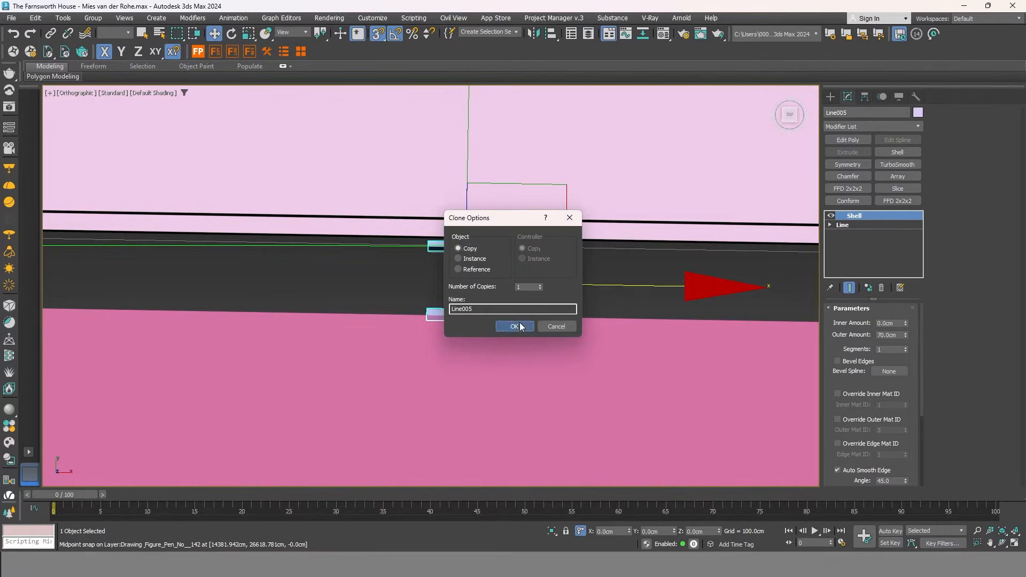
pyautogui.click(515, 326)
pyautogui.scroll(-5, 460, 313)
pyautogui.keyDown('alt'); pyautogui.moveTo(460, 313); pyautogui.dragTo(445, 295, button='middle'); pyautogui.keyUp('alt')
pyautogui.moveTo(519, 292); pyautogui.dragTo(426, 265, button='middle')
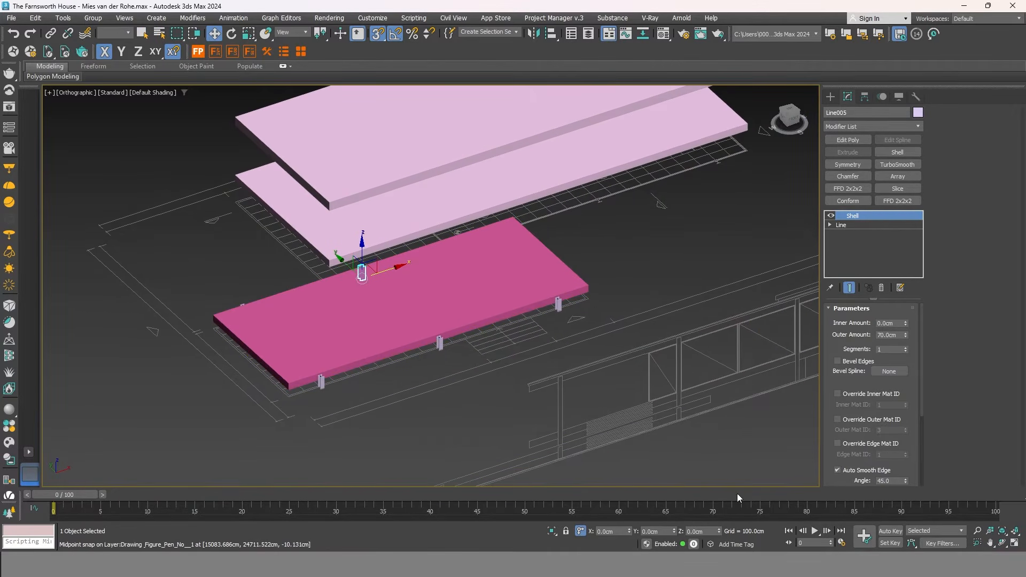
# In Front view, set Line005's Shell Outer Amount to 480 cm so it reaches the roof slab.
pyautogui.click(796, 116)
pyautogui.press('z')
pyautogui.scroll(-4, 497, 348)
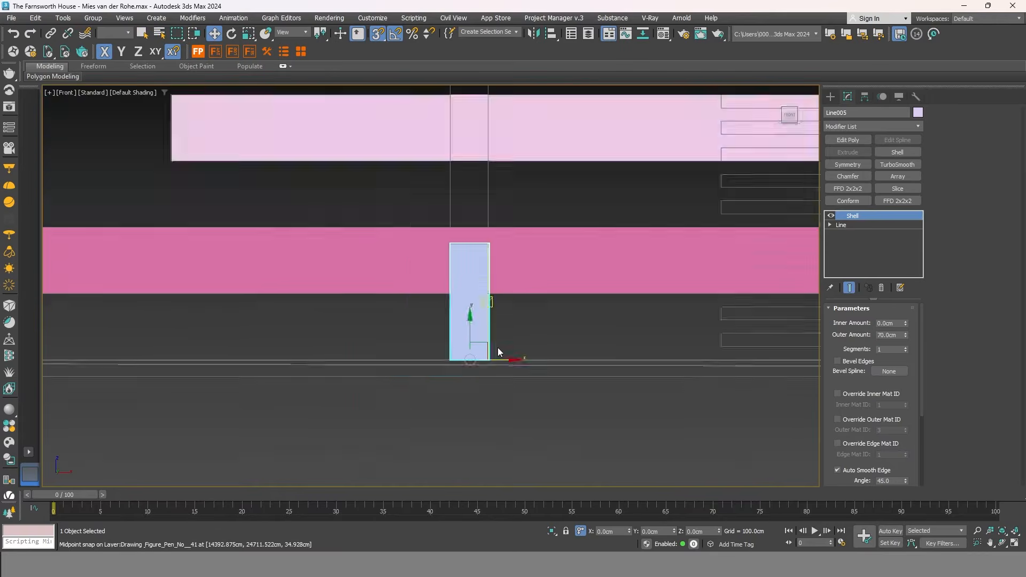
pyautogui.scroll(-4, 497, 344)
pyautogui.moveTo(518, 279); pyautogui.dragTo(513, 356, button='middle')
pyautogui.moveTo(901, 335); pyautogui.dragTo(779, 348)
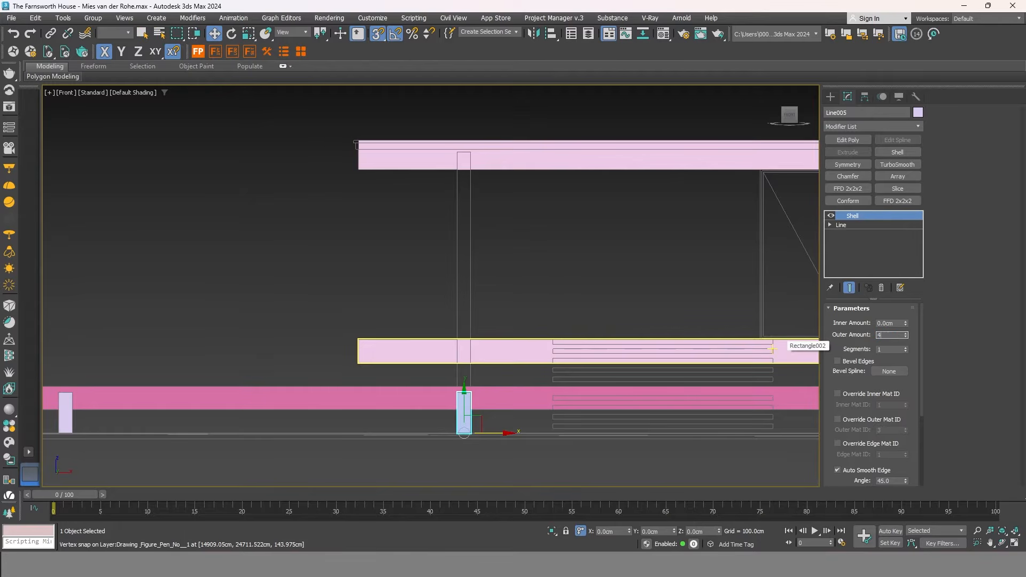
pyautogui.press('Return')
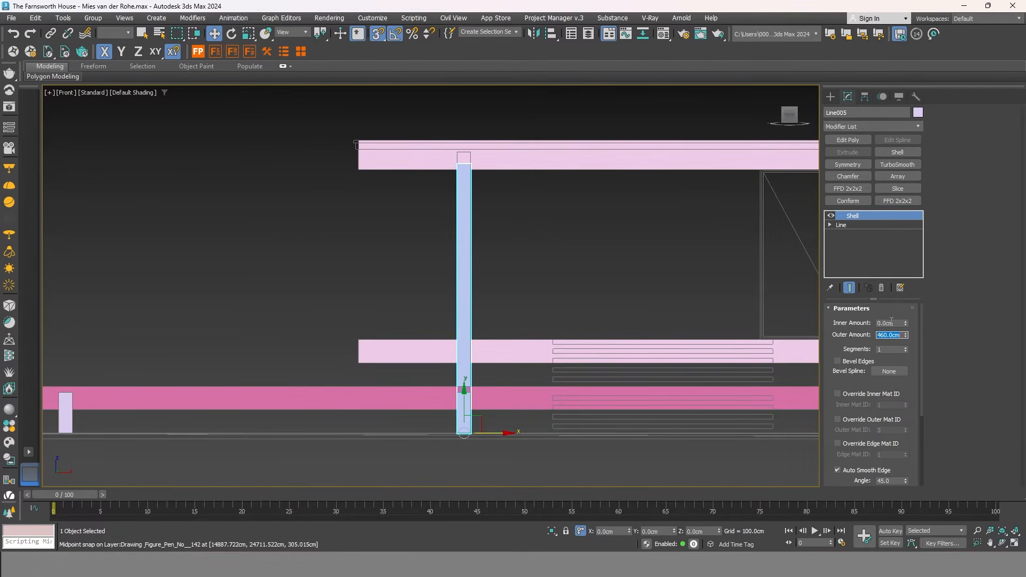
pyautogui.scroll(5, 488, 149)
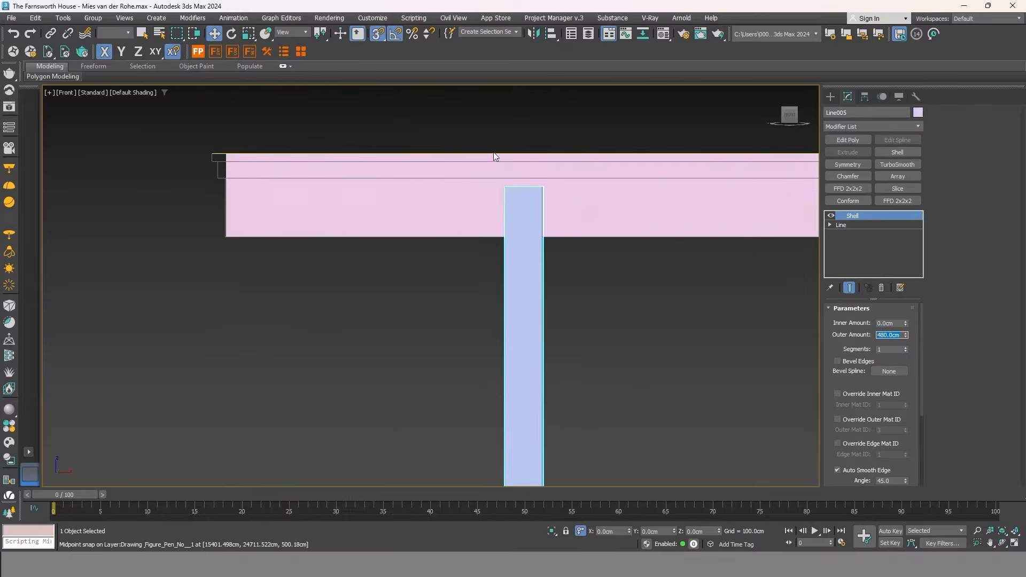
pyautogui.scroll(-7, 350, 166)
pyautogui.moveTo(352, 190)
pyautogui.keyDown('alt'); pyautogui.mouseDown(button='middle')
pyautogui.moveTo(380, 236)
pyautogui.moveTo(342, 232)
pyautogui.moveTo(351, 183)
pyautogui.mouseUp(button='middle'); pyautogui.keyUp('alt')
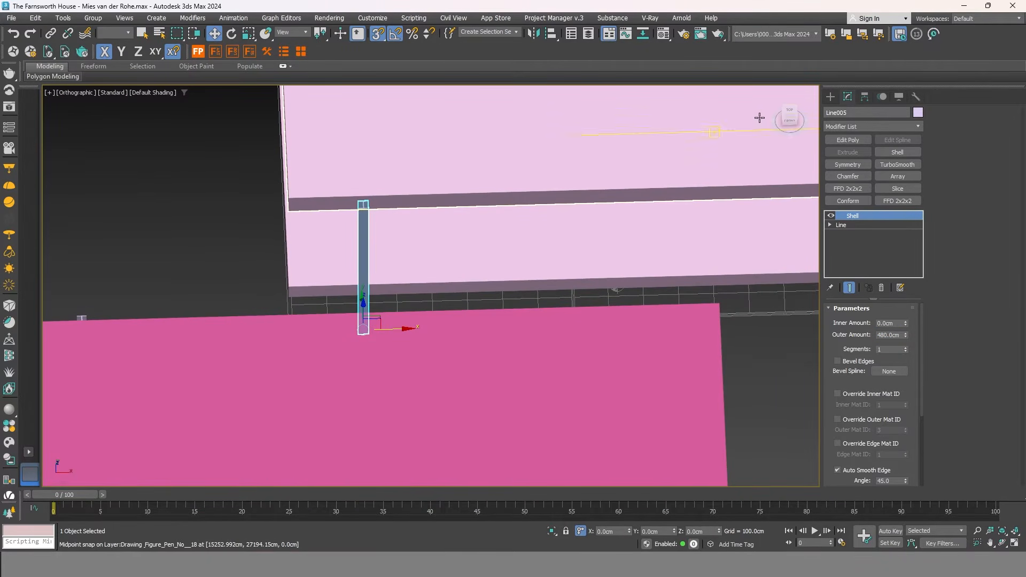
pyautogui.click(790, 114)
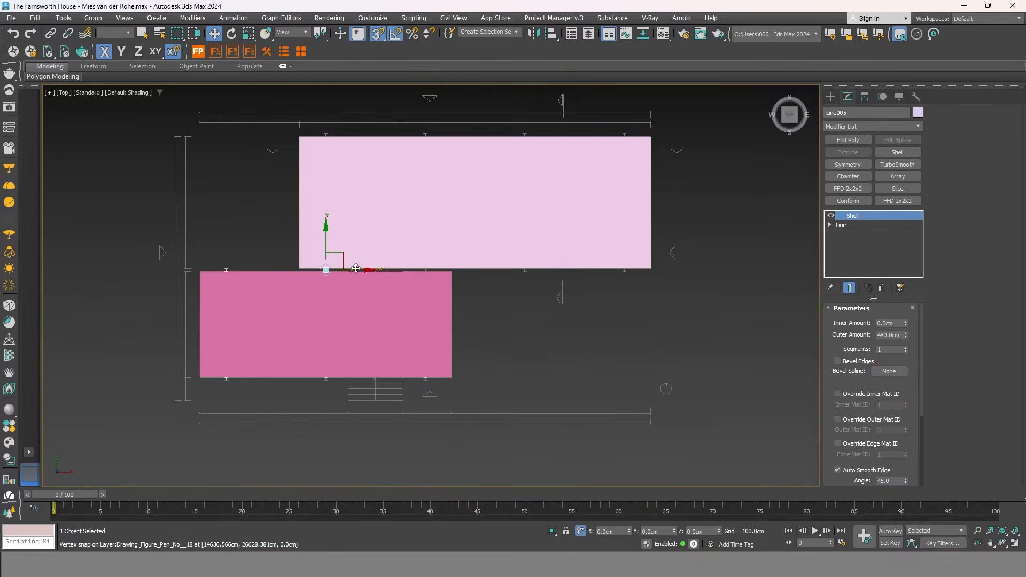
# Copy the 480 cm column as Line006 to the next snapped position at the dark pink slab's far end.
pyautogui.scroll(4, 360, 267)
pyautogui.click(559, 276)
pyautogui.scroll(8, 559, 274)
pyautogui.moveTo(522, 351); pyautogui.dragTo(506, 351)
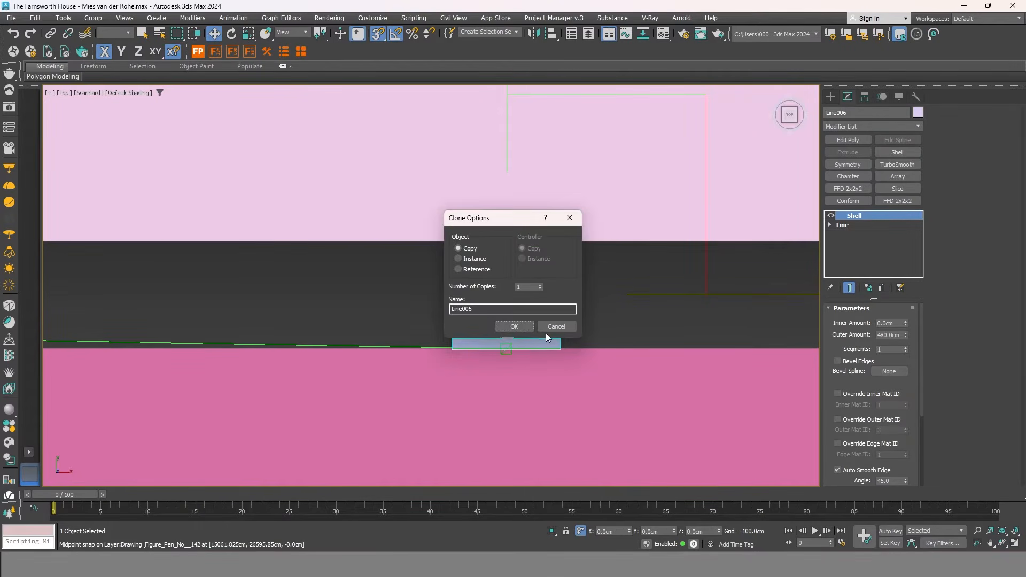
pyautogui.click(512, 327)
pyautogui.scroll(-7, 515, 324)
pyautogui.keyDown('alt'); pyautogui.moveTo(465, 395); pyautogui.dragTo(552, 279, button='middle'); pyautogui.keyUp('alt')
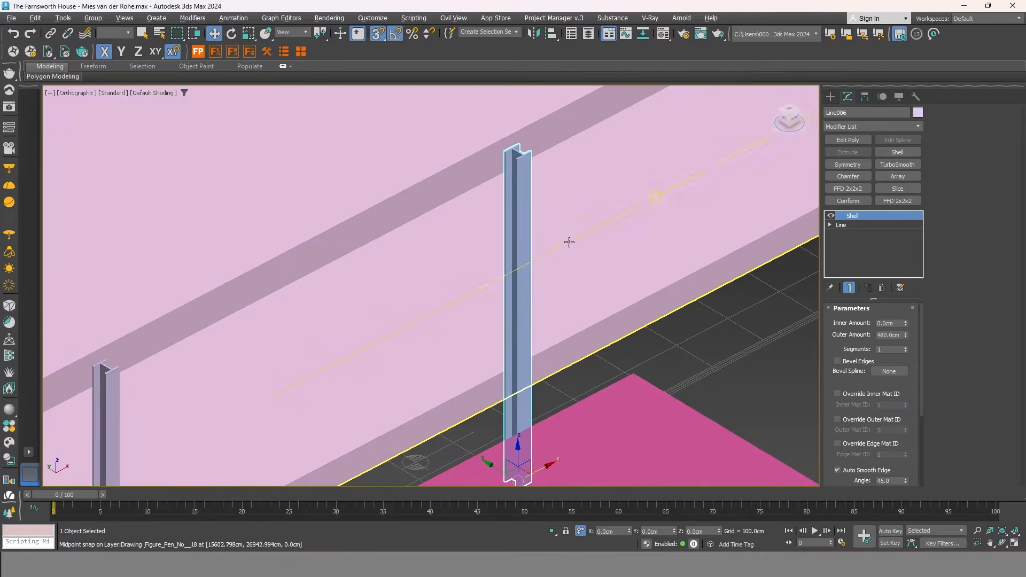
pyautogui.scroll(-5, 566, 246)
pyautogui.moveTo(675, 324); pyautogui.dragTo(686, 224, button='middle')
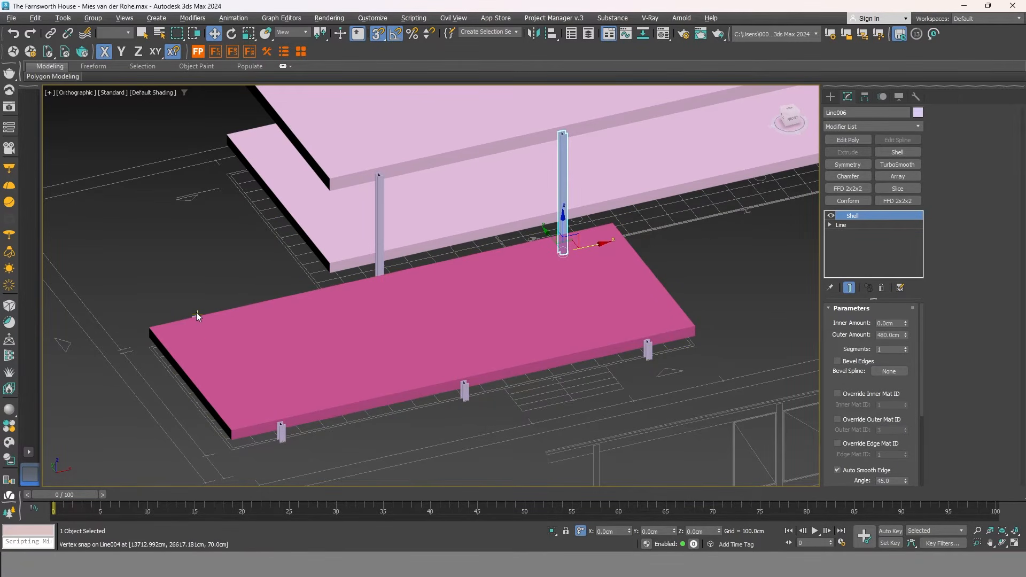
pyautogui.scroll(2, 196, 315)
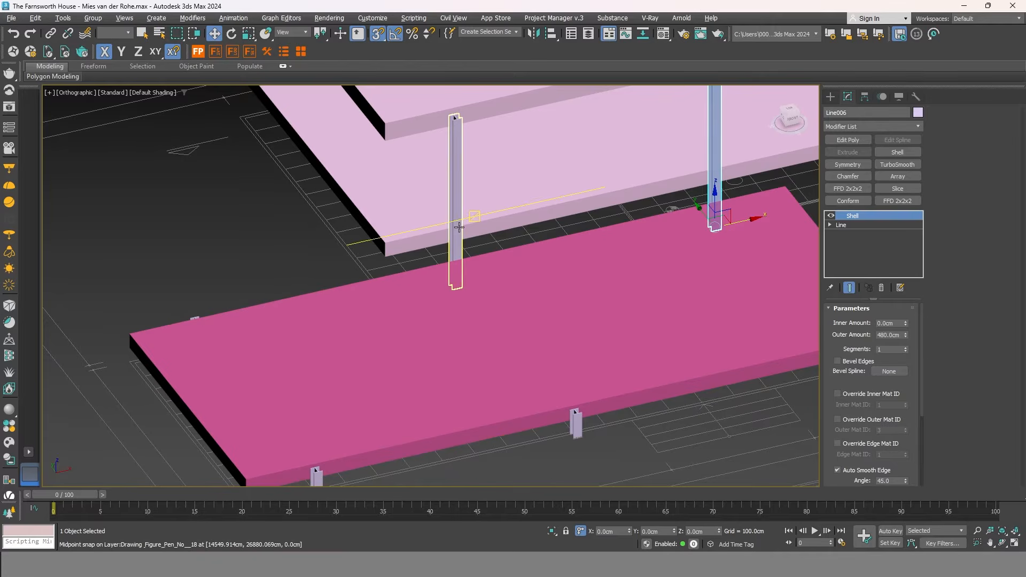
pyautogui.click(454, 136)
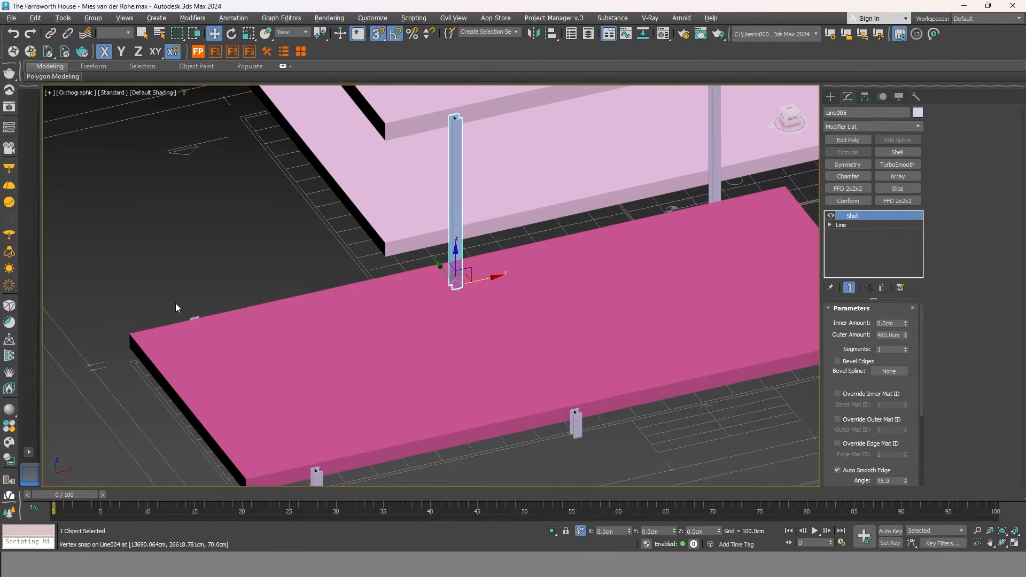
# Raise short post Line001's Shell Outer Amount from 70 cm to 100 cm.
pyautogui.scroll(4, 190, 318)
pyautogui.scroll(-5, 208, 318)
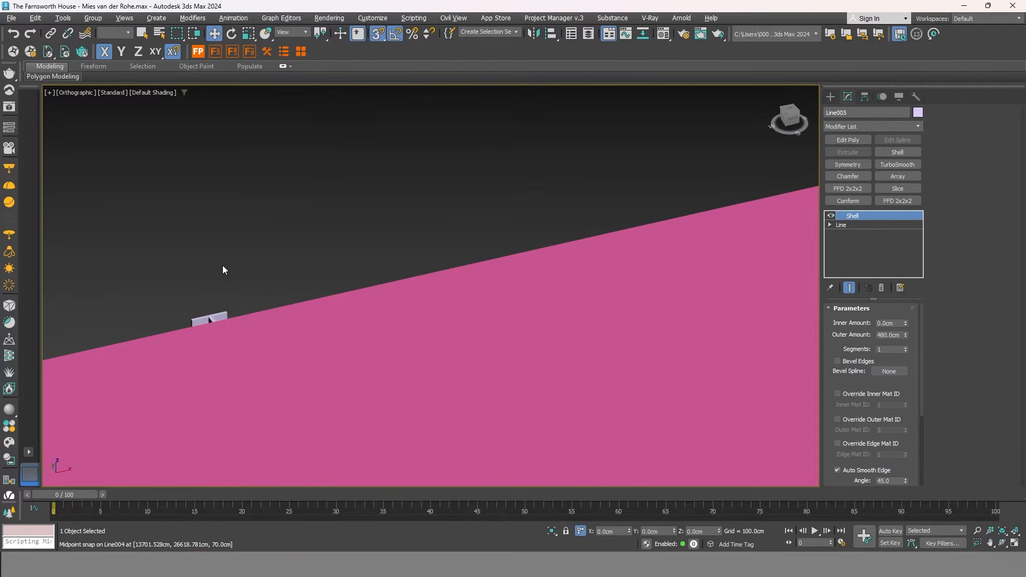
pyautogui.scroll(3, 347, 380)
pyautogui.click(343, 375)
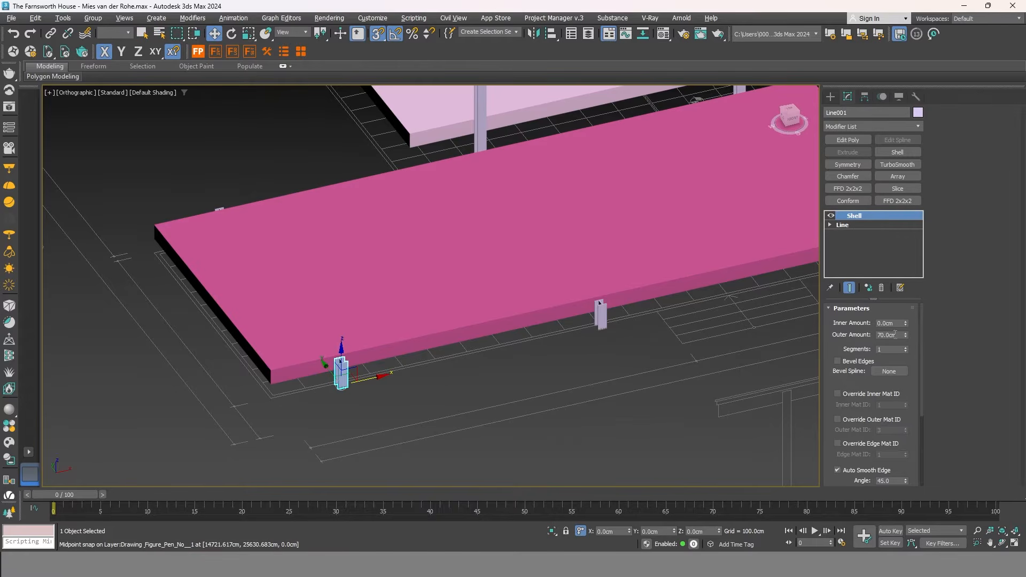
pyautogui.moveTo(905, 335); pyautogui.dragTo(884, 208)
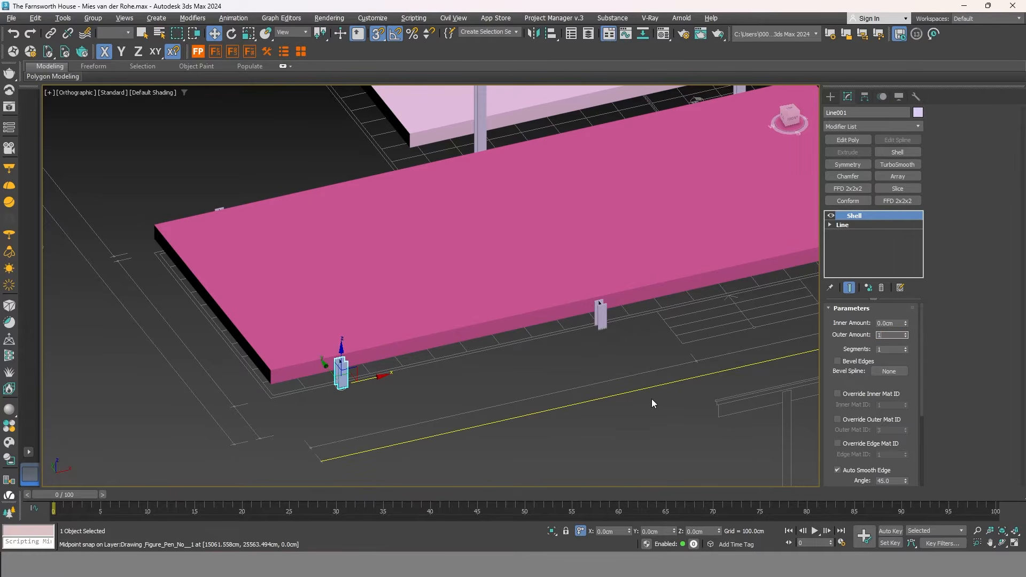
pyautogui.moveTo(452, 369); pyautogui.dragTo(357, 407, button='middle')
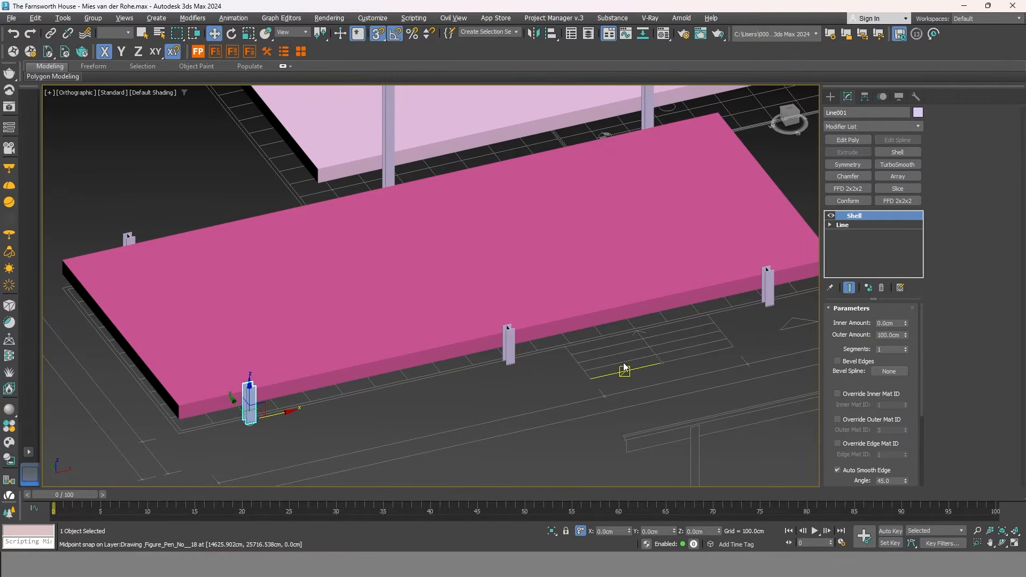
pyautogui.scroll(-4, 642, 342)
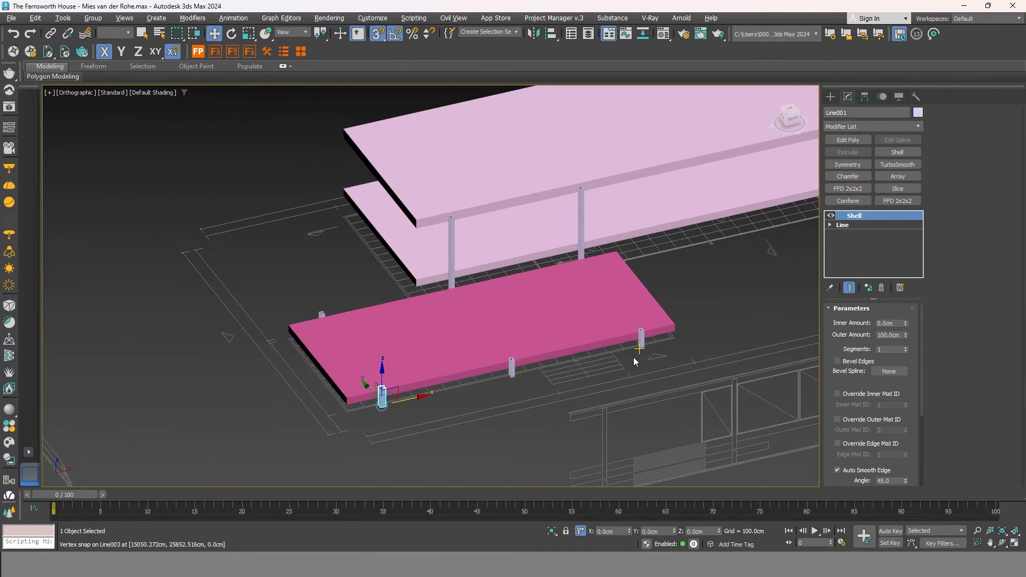
pyautogui.scroll(2, 633, 357)
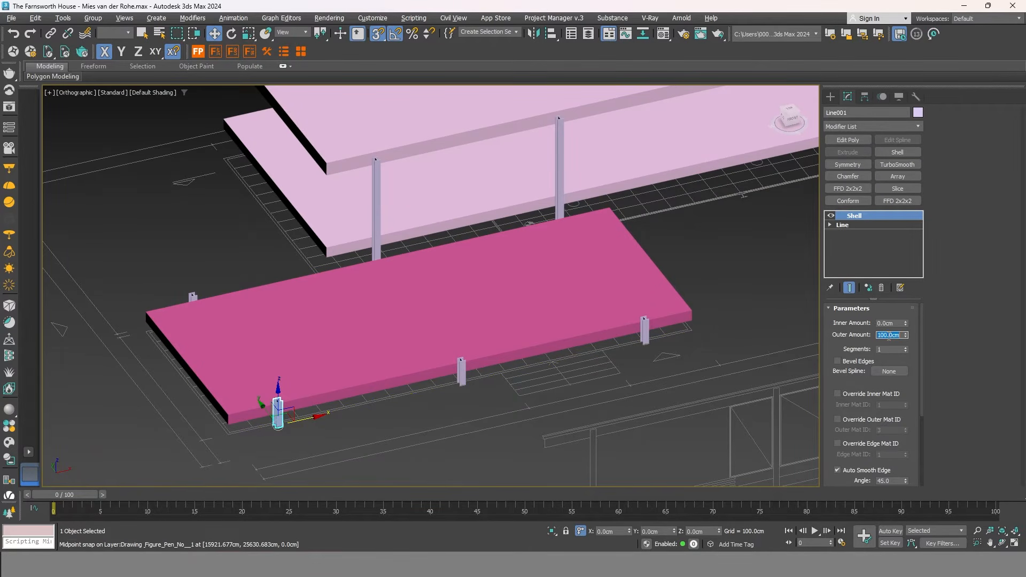
pyautogui.keyDown('alt'); pyautogui.moveTo(600, 387); pyautogui.dragTo(471, 289, button='middle'); pyautogui.keyUp('alt')
pyautogui.click(536, 256)
pyautogui.keyDown('alt'); pyautogui.moveTo(534, 258); pyautogui.dragTo(426, 287, button='middle'); pyautogui.keyUp('alt')
# Clone the tall column twice further along the slab edge.
pyautogui.moveTo(491, 302)
pyautogui.keyDown('shift'); pyautogui.mouseDown()
pyautogui.moveTo(622, 331)
pyautogui.moveTo(511, 326)
pyautogui.mouseUp(); pyautogui.keyUp('shift')
pyautogui.scroll(6, 602, 324)
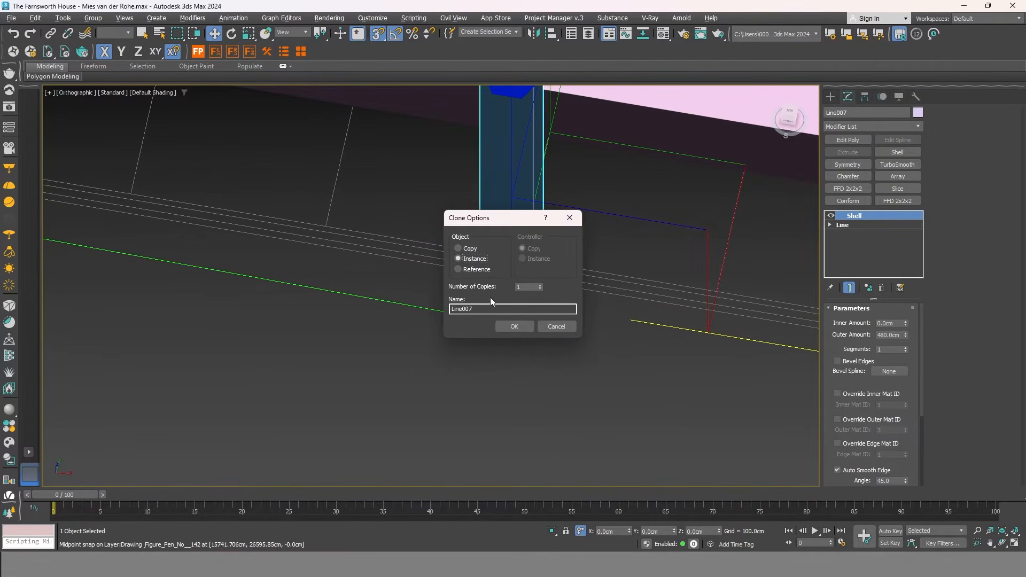
pyautogui.click(520, 326)
pyautogui.scroll(-5, 387, 343)
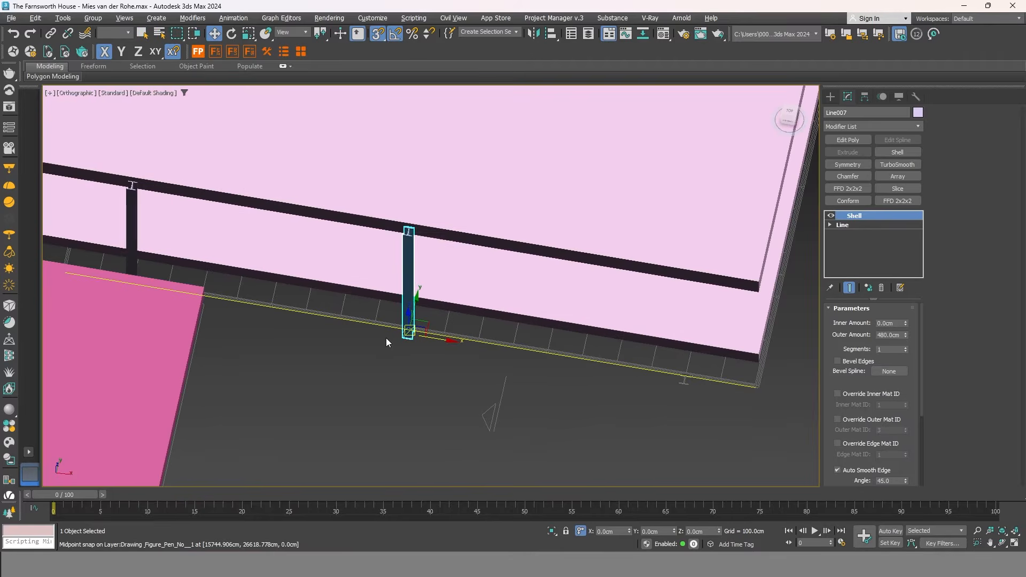
pyautogui.moveTo(503, 363)
pyautogui.keyDown('shift'); pyautogui.mouseDown()
pyautogui.moveTo(697, 388)
pyautogui.moveTo(599, 353)
pyautogui.mouseUp(); pyautogui.keyUp('shift')
pyautogui.scroll(8, 694, 384)
pyautogui.click(511, 326)
pyautogui.scroll(-8, 604, 366)
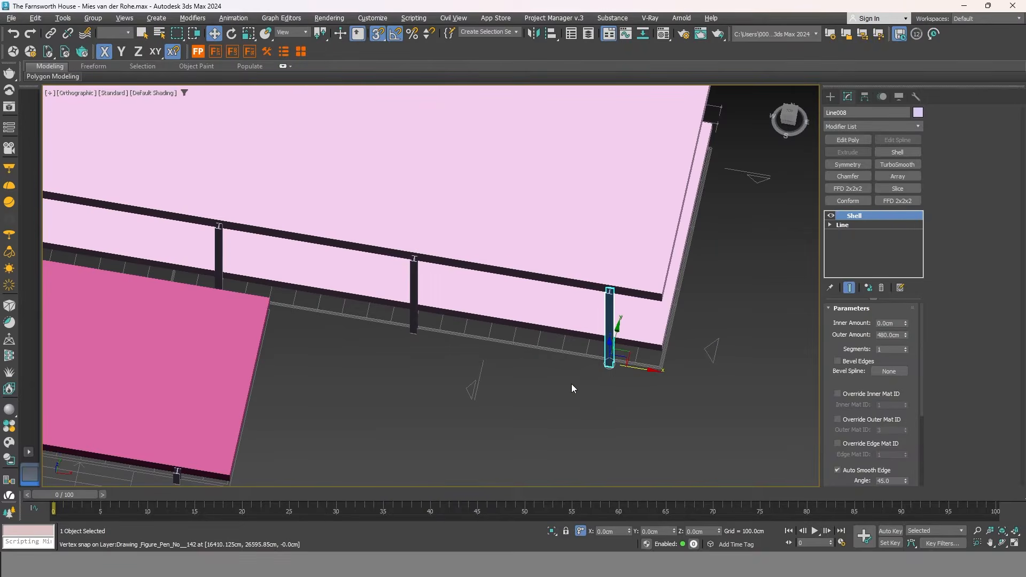
pyautogui.moveTo(426, 403)
pyautogui.keyDown('alt'); pyautogui.mouseDown(button='middle')
pyautogui.moveTo(505, 372)
pyautogui.moveTo(534, 277)
pyautogui.mouseUp(button='middle'); pyautogui.keyUp('alt')
pyautogui.moveTo(534, 277)
pyautogui.keyDown('alt'); pyautogui.mouseDown(button='middle')
pyautogui.moveTo(515, 279)
pyautogui.moveTo(491, 257)
pyautogui.moveTo(518, 290)
pyautogui.moveTo(541, 283)
pyautogui.mouseUp(button='middle'); pyautogui.keyUp('alt')
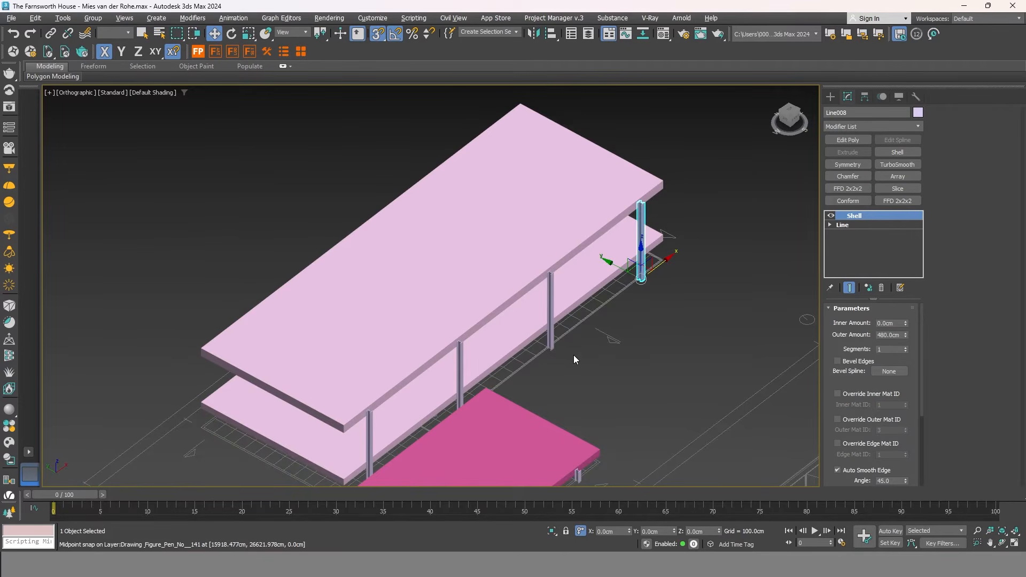
pyautogui.moveTo(576, 350); pyautogui.dragTo(620, 264, button='middle')
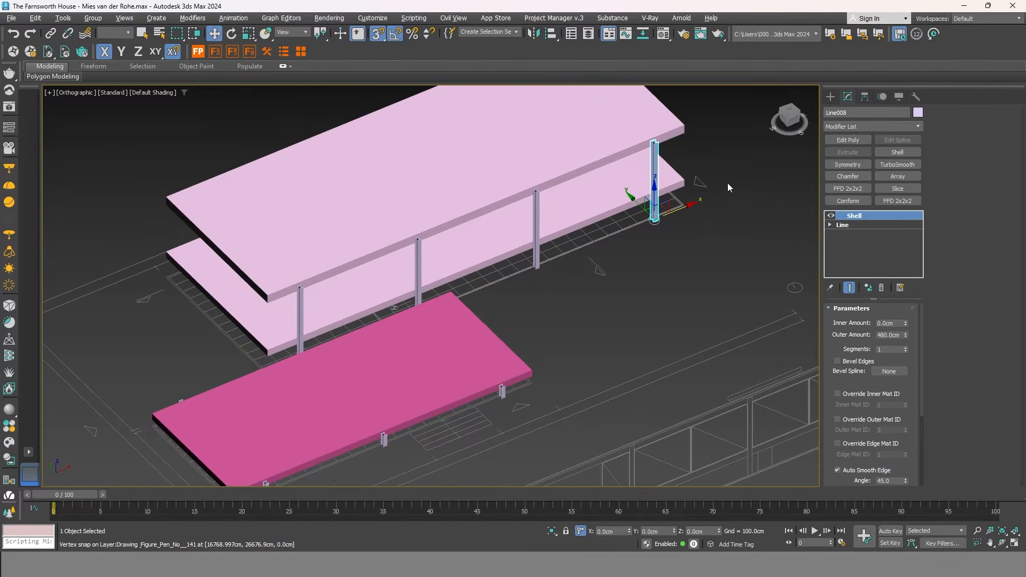
pyautogui.scroll(2, 697, 164)
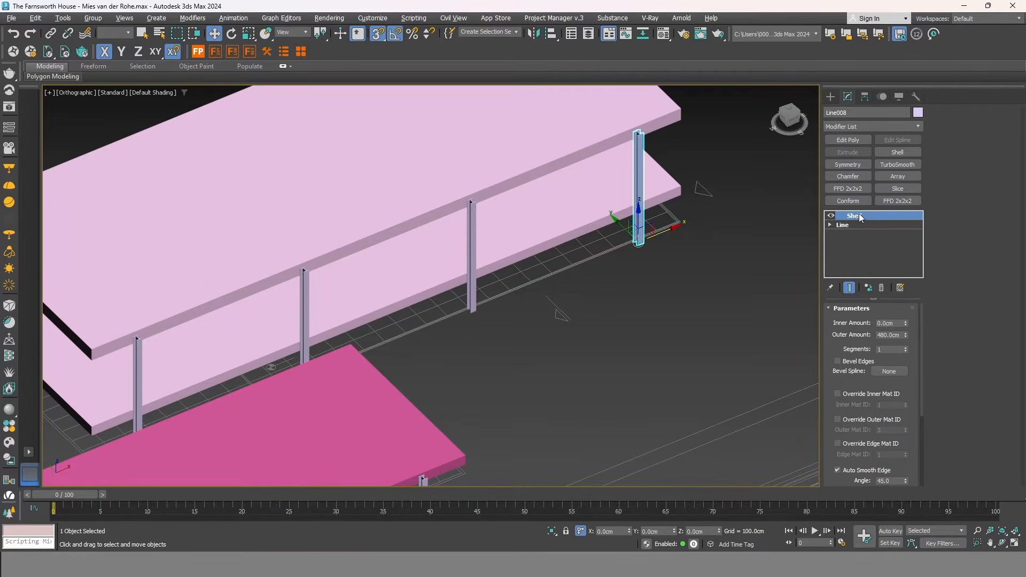
# Copy the corner column up and to the right along the slab.
pyautogui.click(640, 287)
pyautogui.moveTo(606, 320); pyautogui.dragTo(523, 236, button='middle')
pyautogui.click(509, 227)
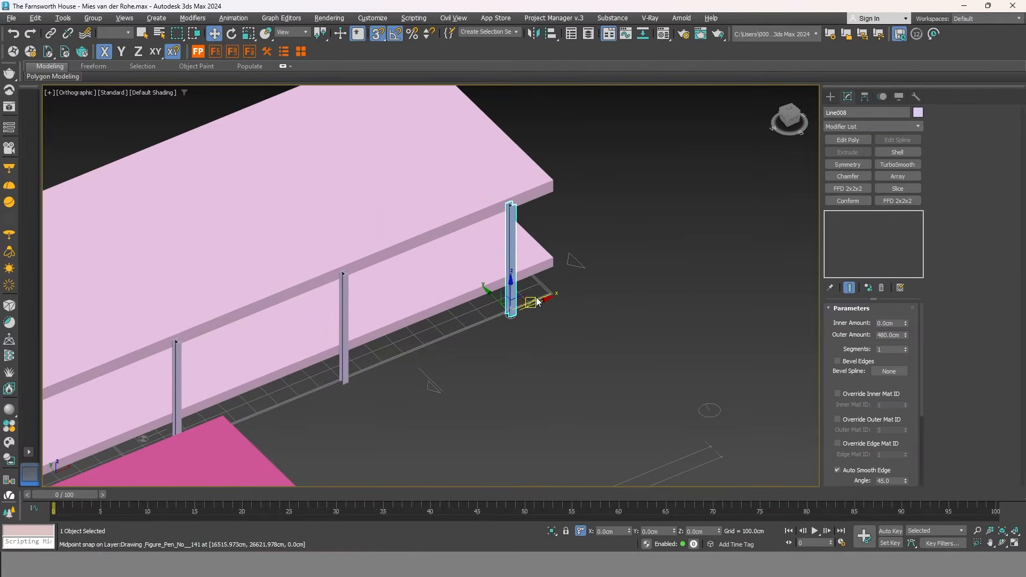
pyautogui.click(534, 299)
pyautogui.click(516, 272)
pyautogui.moveTo(515, 272)
pyautogui.keyDown('shift'); pyautogui.mouseDown()
pyautogui.moveTo(614, 229)
pyautogui.moveTo(613, 205)
pyautogui.mouseUp(); pyautogui.keyUp('shift')
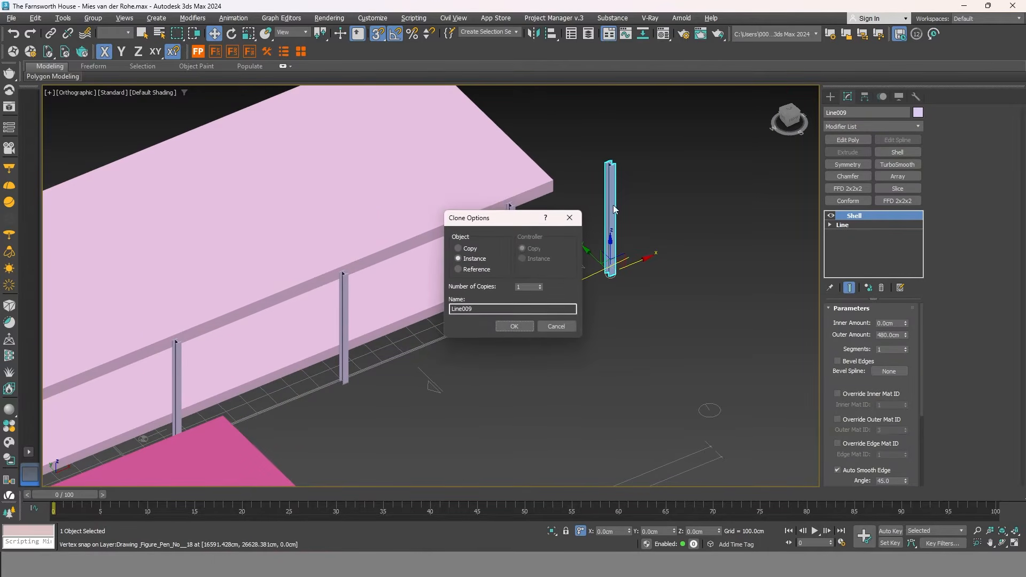
pyautogui.click(514, 326)
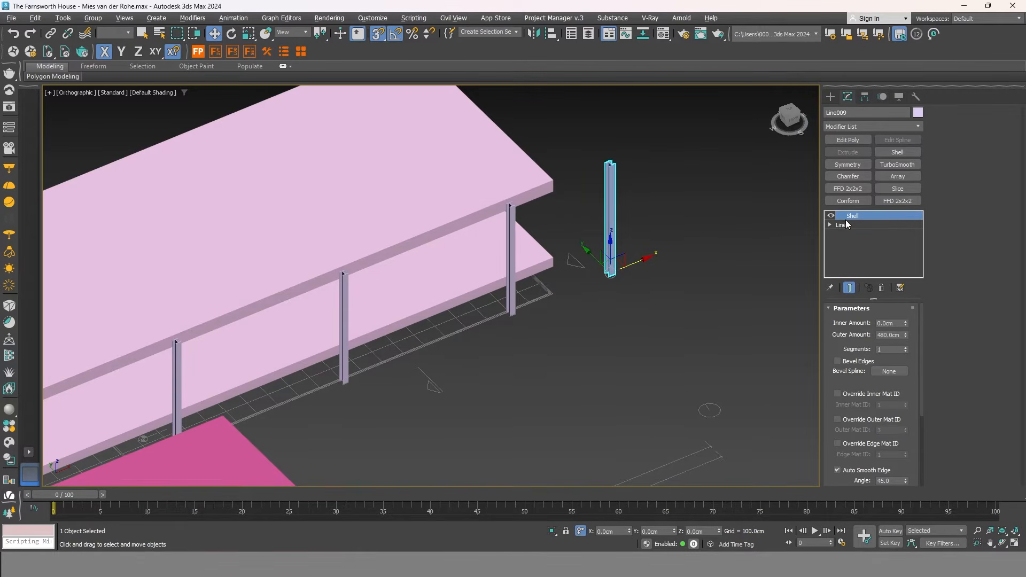
pyautogui.scroll(2, 619, 176)
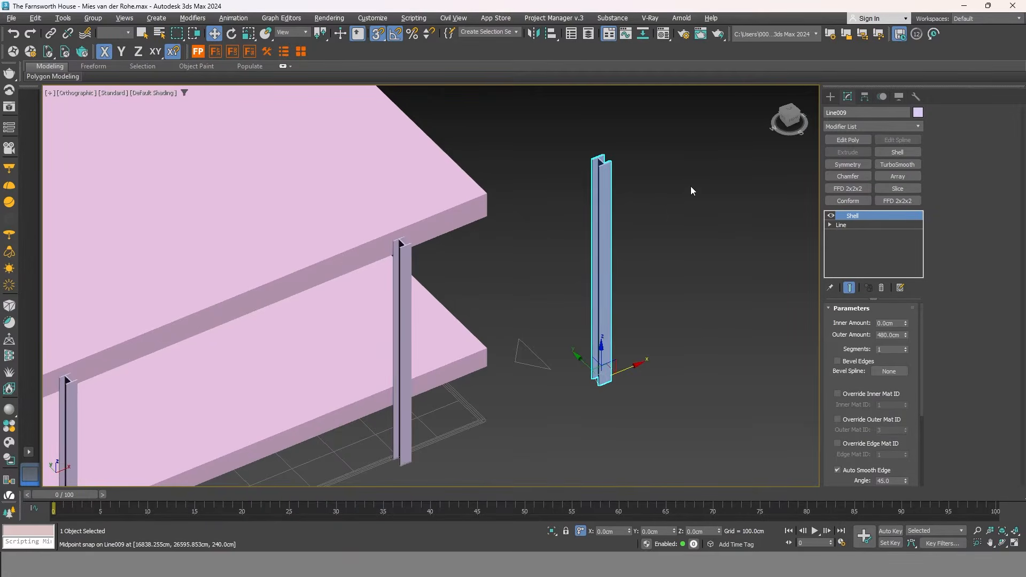
# Delete the misplaced columns Line009 and Line005.
pyautogui.click(655, 195)
pyautogui.click(410, 256)
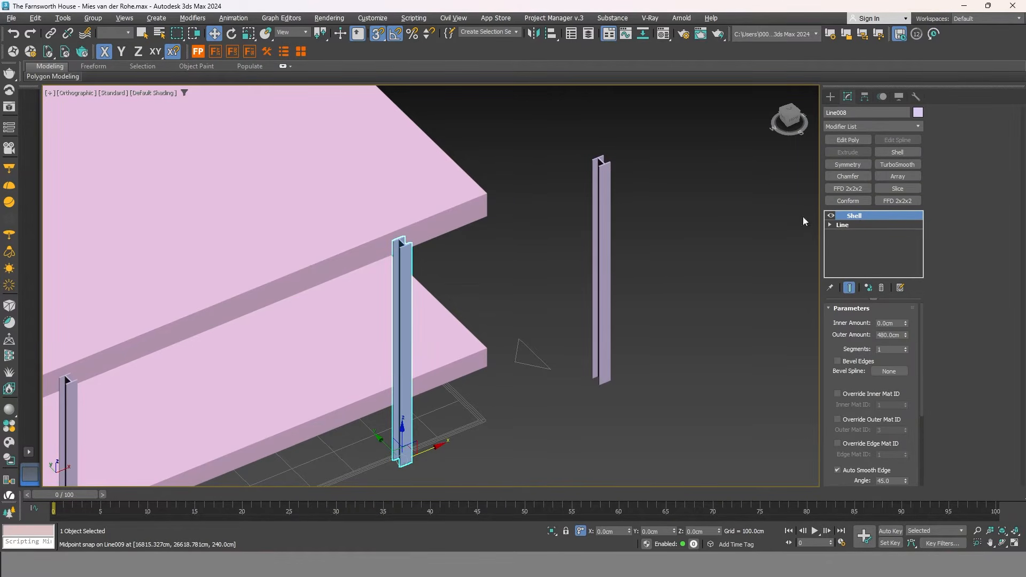
pyautogui.click(599, 238)
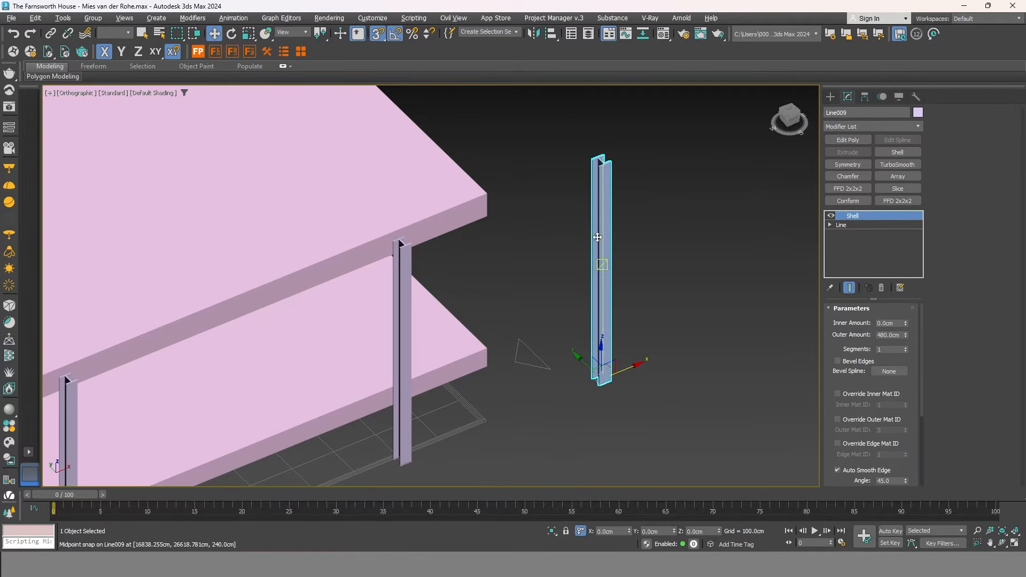
pyautogui.press('Delete')
pyautogui.scroll(-5, 612, 218)
pyautogui.scroll(4, 368, 312)
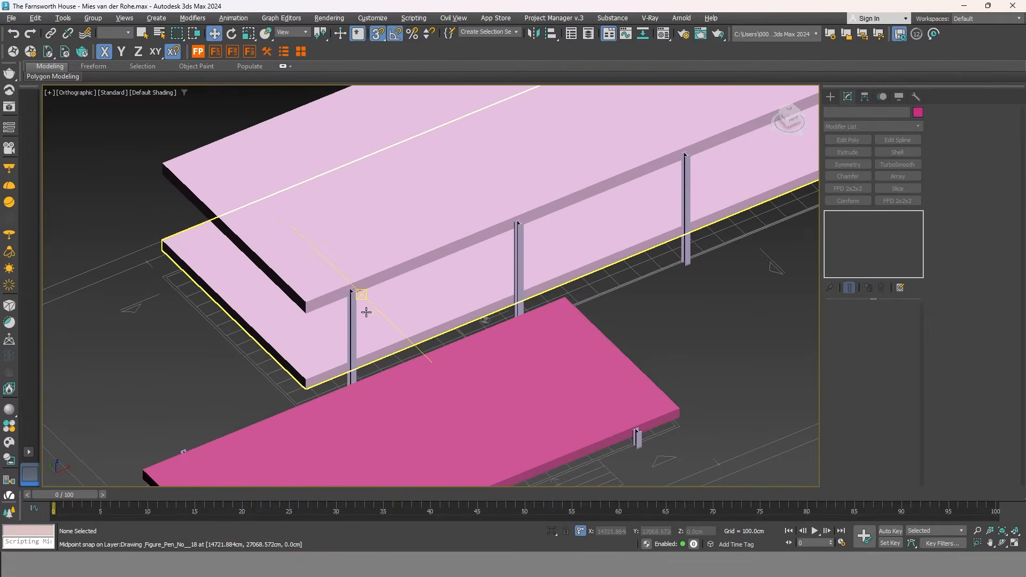
pyautogui.click(354, 315)
pyautogui.keyDown('alt'); pyautogui.moveTo(369, 313); pyautogui.dragTo(357, 309, button='middle'); pyautogui.keyUp('alt')
pyautogui.moveTo(357, 308); pyautogui.dragTo(458, 272, button='middle')
pyautogui.press('Delete')
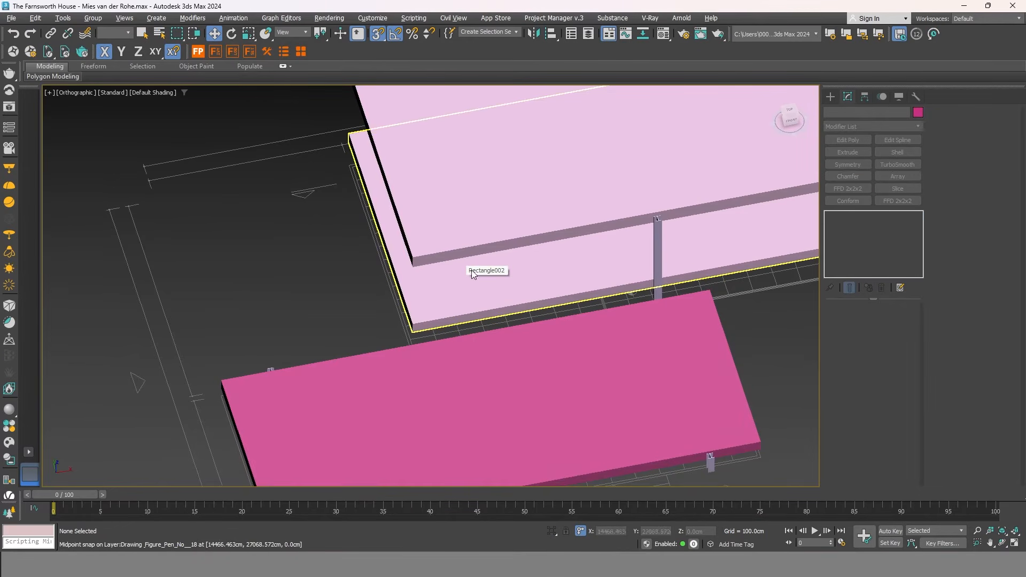
# Copy column Line006 leftward along the light pink slab's edge.
pyautogui.click(659, 240)
pyautogui.keyDown('alt'); pyautogui.moveTo(659, 240); pyautogui.dragTo(664, 269, button='middle'); pyautogui.keyUp('alt')
pyautogui.click(690, 284)
pyautogui.click(663, 261)
pyautogui.moveTo(684, 276)
pyautogui.keyDown('shift'); pyautogui.mouseDown()
pyautogui.moveTo(486, 241)
pyautogui.moveTo(367, 299)
pyautogui.mouseUp(); pyautogui.keyUp('shift')
pyautogui.scroll(7, 486, 243)
pyautogui.click(520, 324)
pyautogui.scroll(-8, 422, 313)
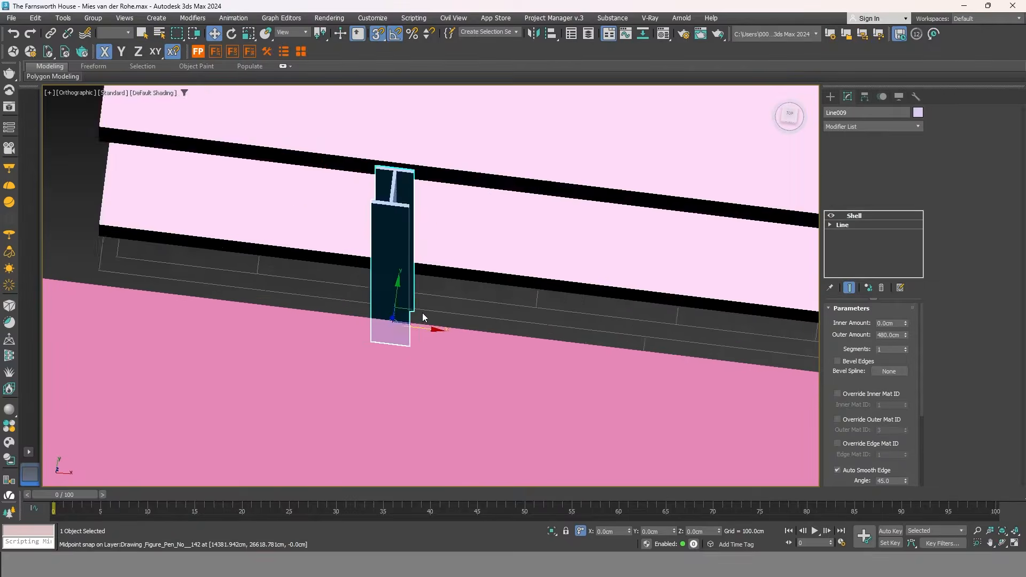
pyautogui.keyDown('alt'); pyautogui.moveTo(422, 313); pyautogui.dragTo(501, 265, button='middle'); pyautogui.keyUp('alt')
# Select all four columns along the slabs' long edge together.
pyautogui.keyDown('ctrl'); pyautogui.click(509, 171); pyautogui.keyUp('ctrl')
pyautogui.keyDown('alt'); pyautogui.moveTo(509, 171); pyautogui.dragTo(568, 289, button='middle'); pyautogui.keyUp('alt')
pyautogui.keyDown('ctrl'); pyautogui.click(571, 299); pyautogui.keyUp('ctrl')
pyautogui.keyDown('ctrl'); pyautogui.click(663, 209); pyautogui.keyUp('ctrl')
pyautogui.scroll(-5, 691, 213)
pyautogui.scroll(4, 692, 214)
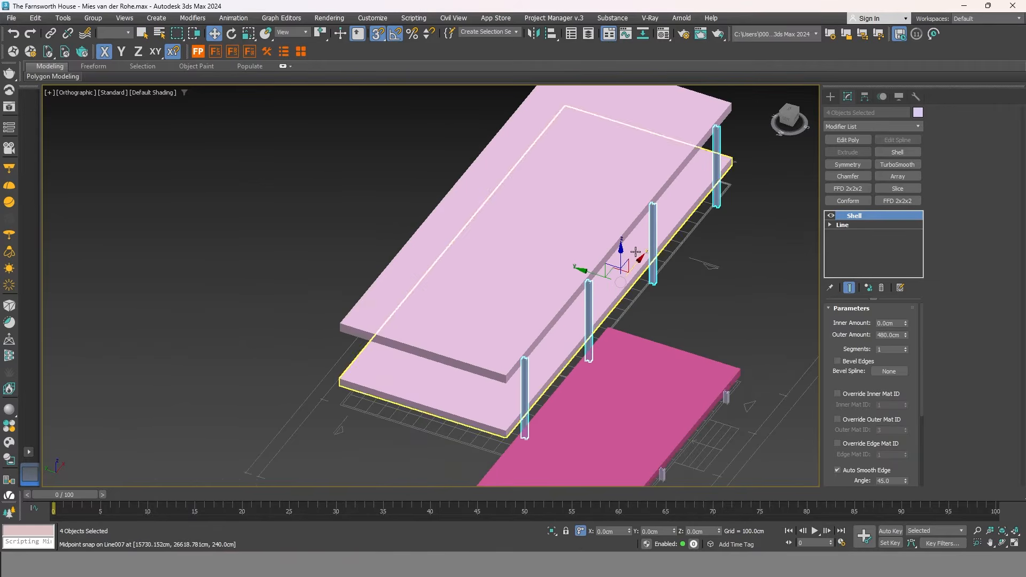
# In Top view, make instanced copies of the four locked columns and snap them to the opposite slab edge.
pyautogui.click(791, 112)
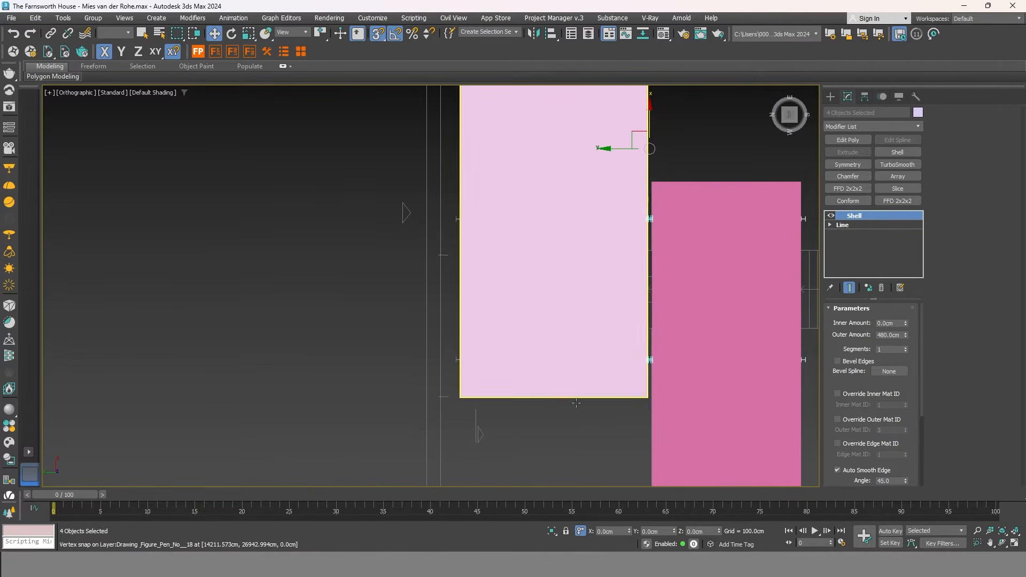
pyautogui.click(565, 532)
pyautogui.scroll(-2, 570, 452)
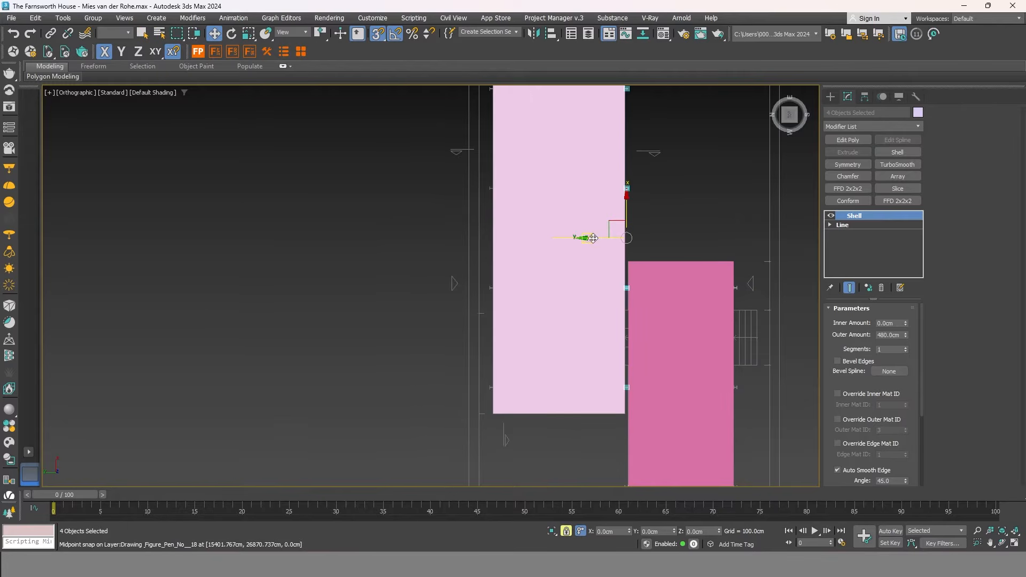
pyautogui.moveTo(520, 213)
pyautogui.keyDown('shift'); pyautogui.mouseDown()
pyautogui.moveTo(481, 172)
pyautogui.moveTo(488, 185)
pyautogui.moveTo(471, 229)
pyautogui.mouseUp(); pyautogui.keyUp('shift')
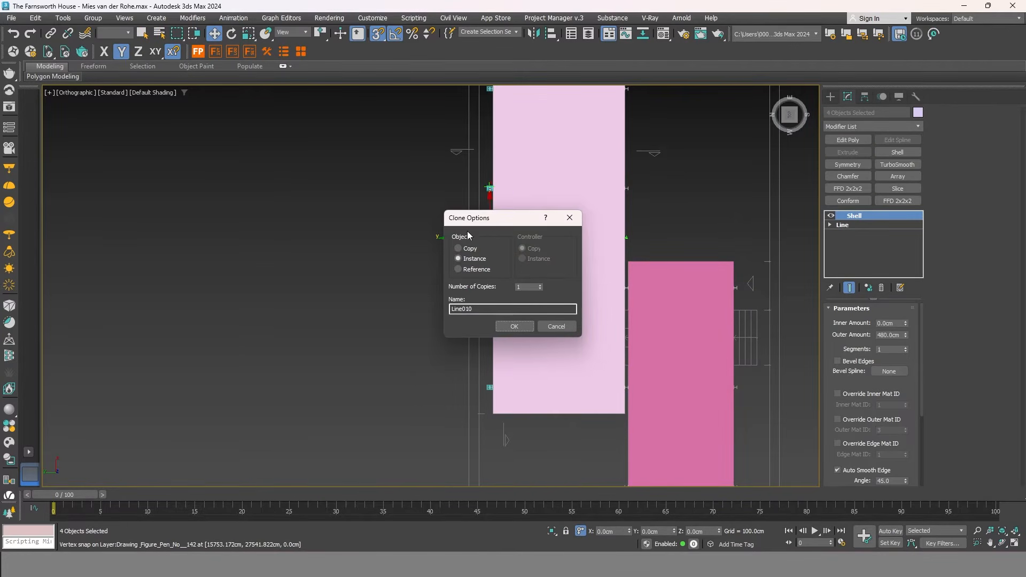
pyautogui.click(519, 330)
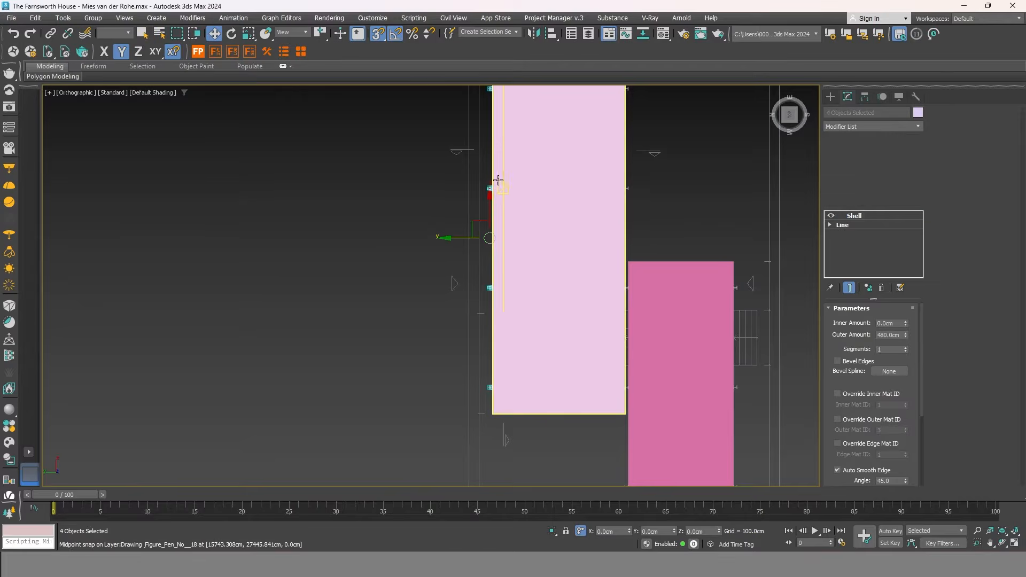
pyautogui.scroll(6, 489, 187)
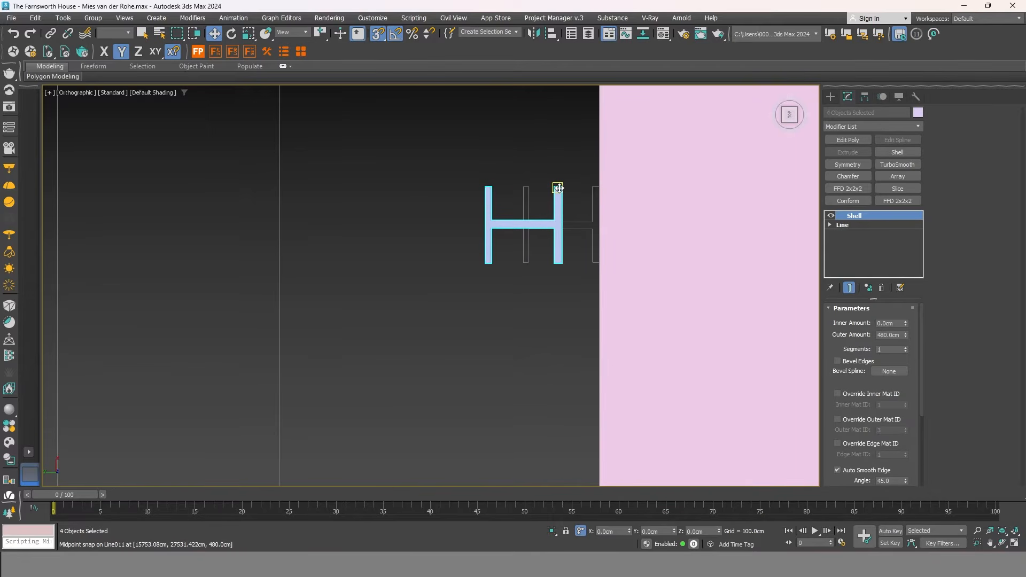
pyautogui.moveTo(560, 188); pyautogui.dragTo(599, 186)
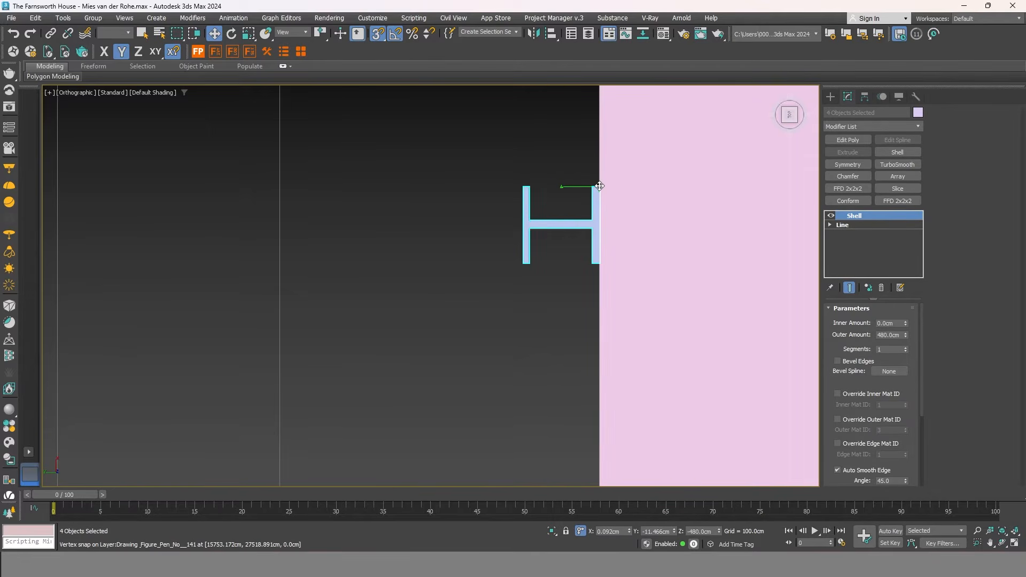
# Deselect the columns and orbit around the slabs to inspect both column rows.
pyautogui.scroll(-7, 522, 262)
pyautogui.scroll(1, 521, 277)
pyautogui.scroll(-3, 521, 277)
pyautogui.keyDown('alt'); pyautogui.moveTo(521, 278); pyautogui.dragTo(456, 256, button='middle'); pyautogui.keyUp('alt')
pyautogui.click(744, 297)
pyautogui.moveTo(731, 409); pyautogui.dragTo(660, 308, button='middle')
pyautogui.moveTo(660, 307)
pyautogui.keyDown('alt'); pyautogui.mouseDown(button='middle')
pyautogui.moveTo(667, 298)
pyautogui.moveTo(630, 300)
pyautogui.moveTo(595, 284)
pyautogui.moveTo(660, 319)
pyautogui.mouseUp(button='middle'); pyautogui.keyUp('alt')
pyautogui.keyDown('alt'); pyautogui.moveTo(318, 416); pyautogui.dragTo(578, 365, button='middle'); pyautogui.keyUp('alt')
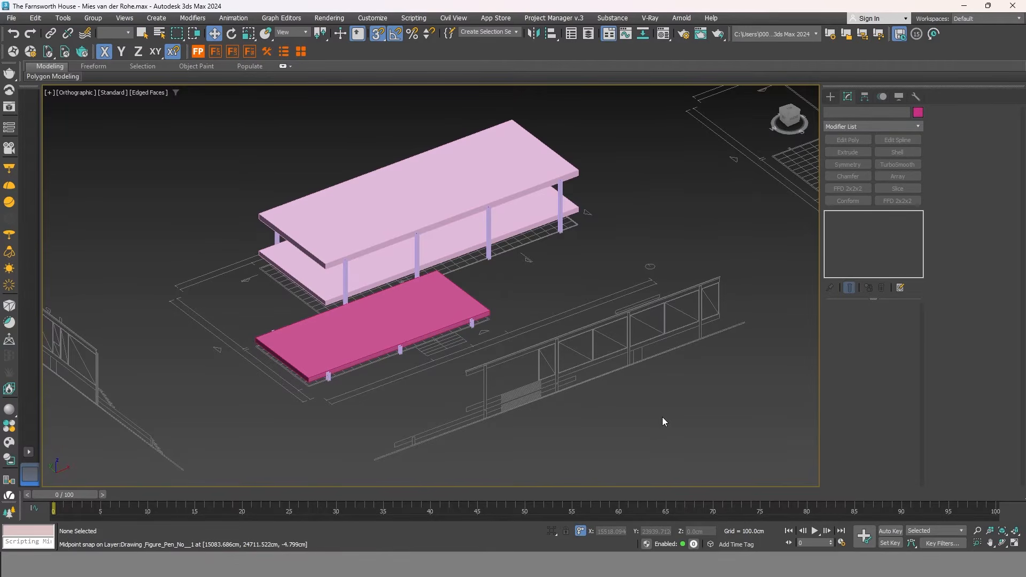
# Isolate the elevation drawing group and switch to the Front view.
pyautogui.click(614, 360)
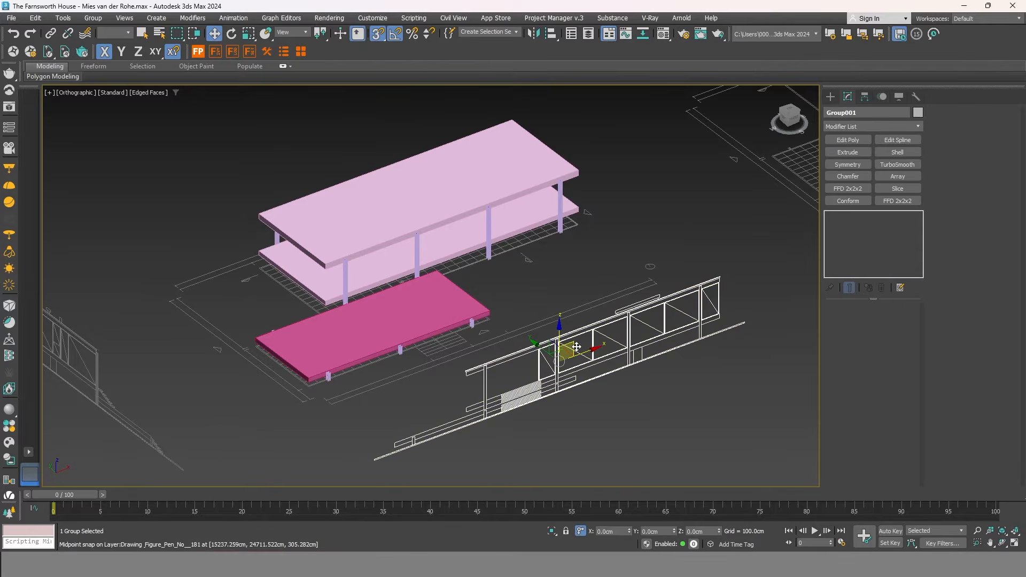
pyautogui.rightClick(587, 332)
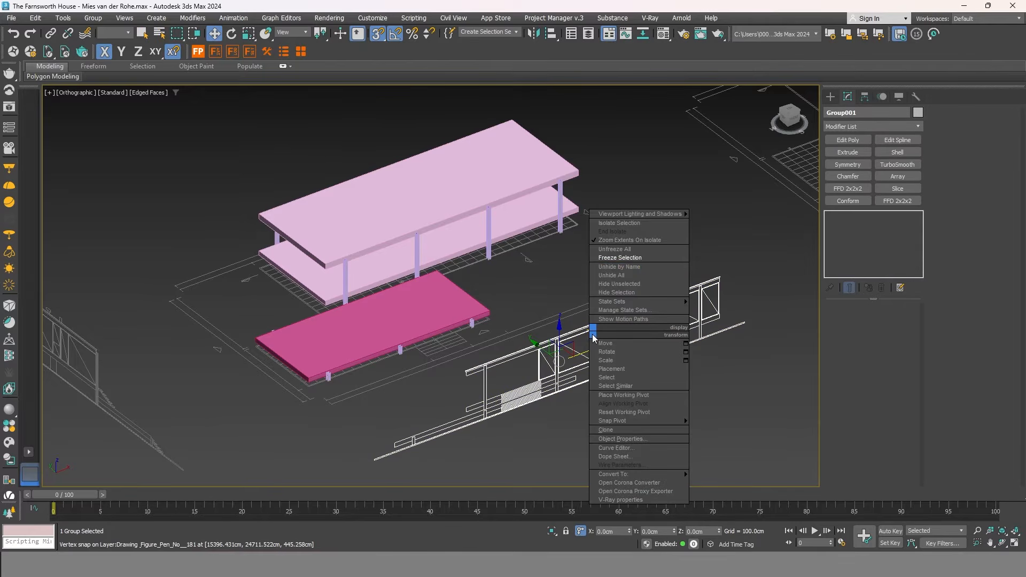
pyautogui.click(657, 222)
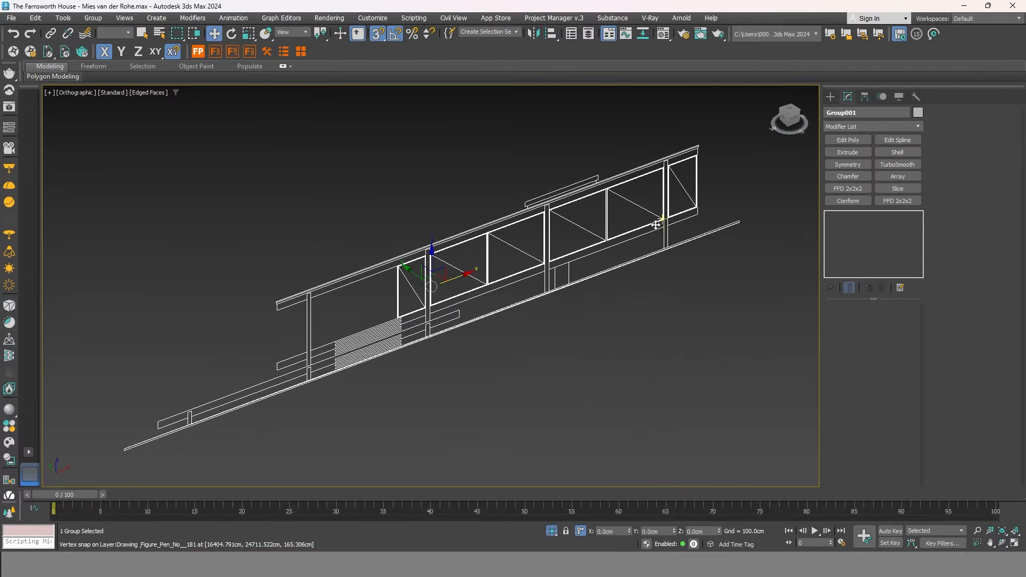
pyautogui.click(797, 120)
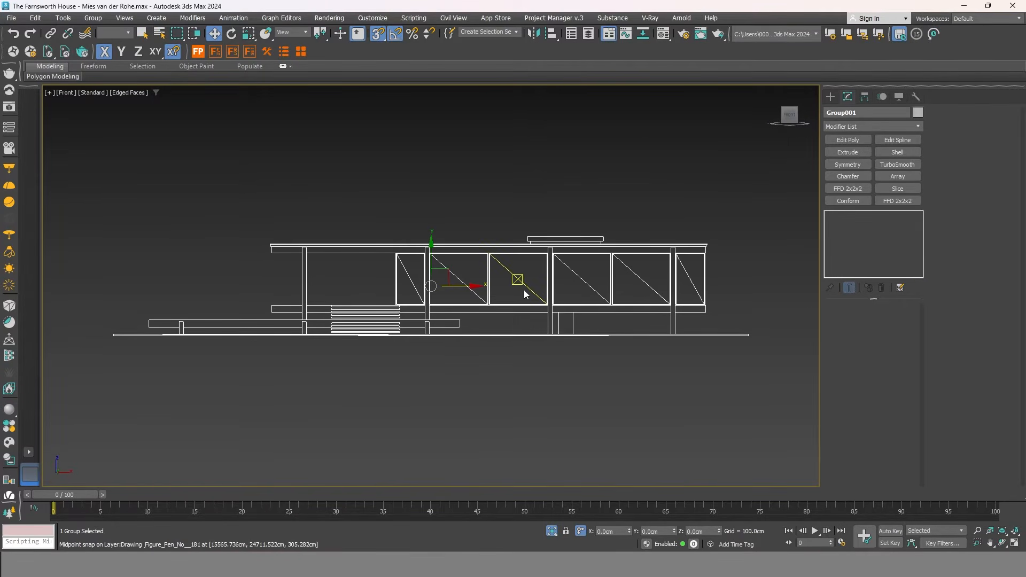
# Freeze the elevation drawing and bring up the shape creation tools.
pyautogui.scroll(4, 523, 286)
pyautogui.rightClick(522, 276)
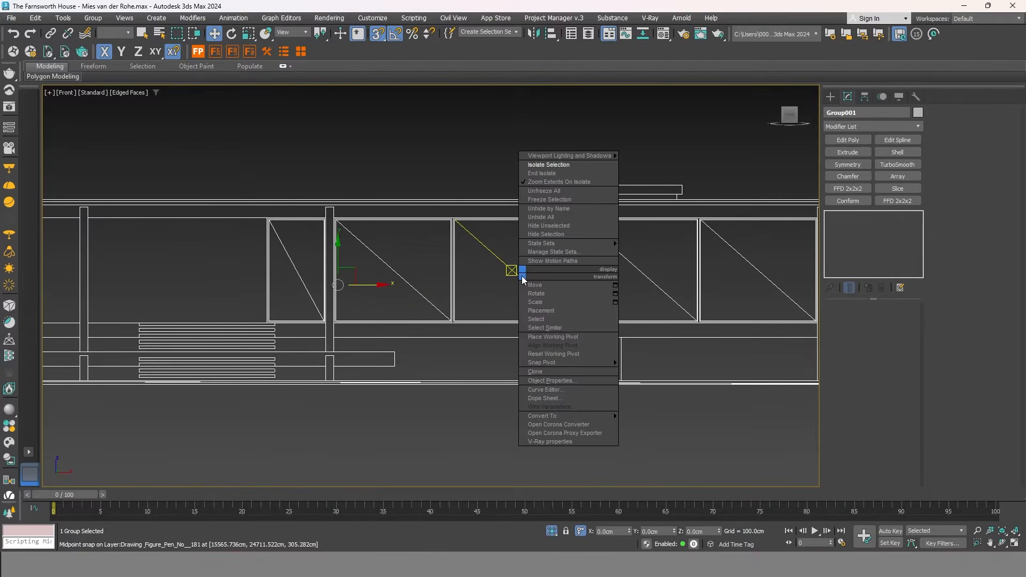
pyautogui.click(571, 199)
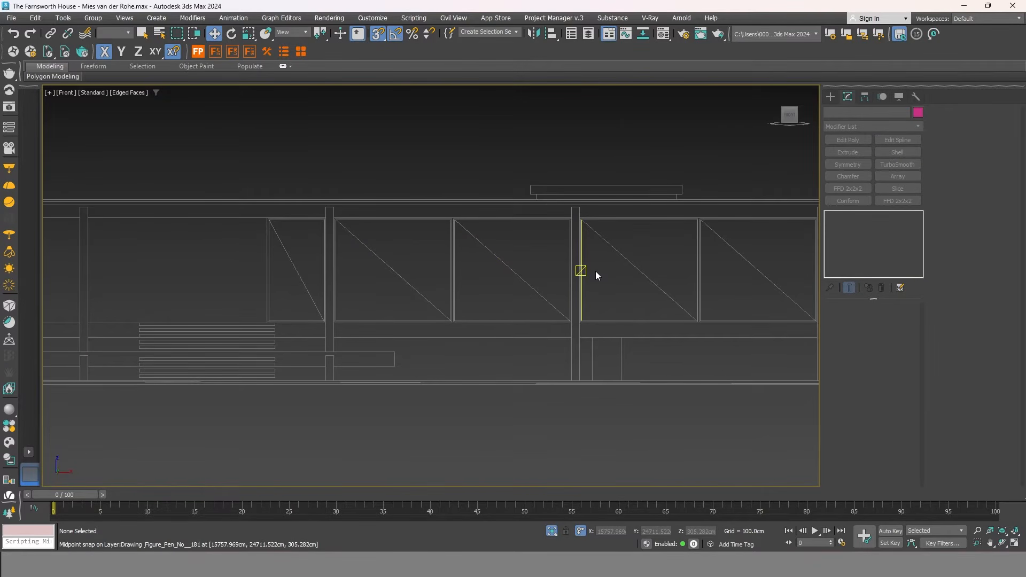
pyautogui.moveTo(595, 271); pyautogui.dragTo(547, 256, button='middle')
pyautogui.click(830, 96)
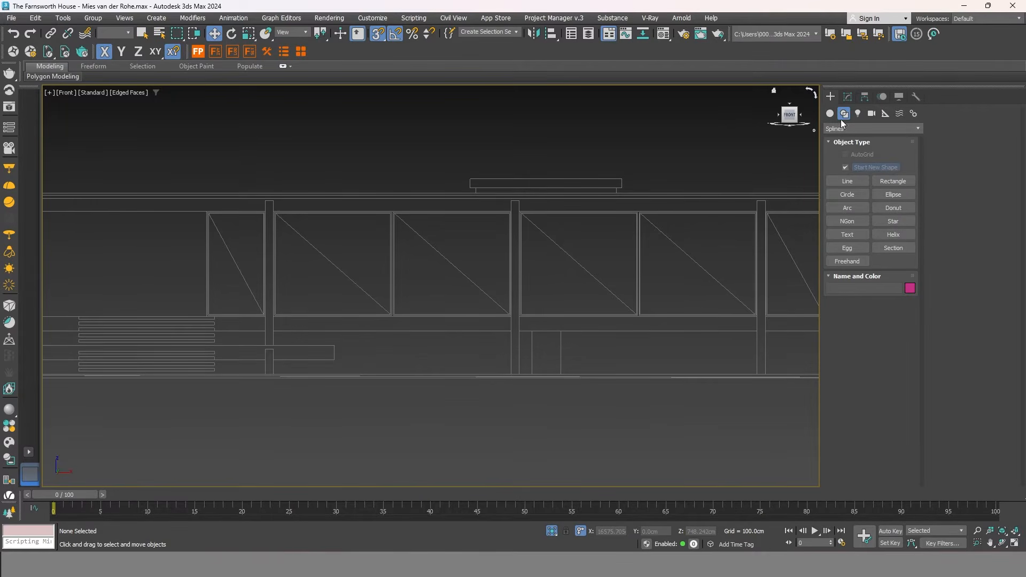
# Draw a Rectangle over the first window bay with Start New Shape unchecked.
pyautogui.click(897, 182)
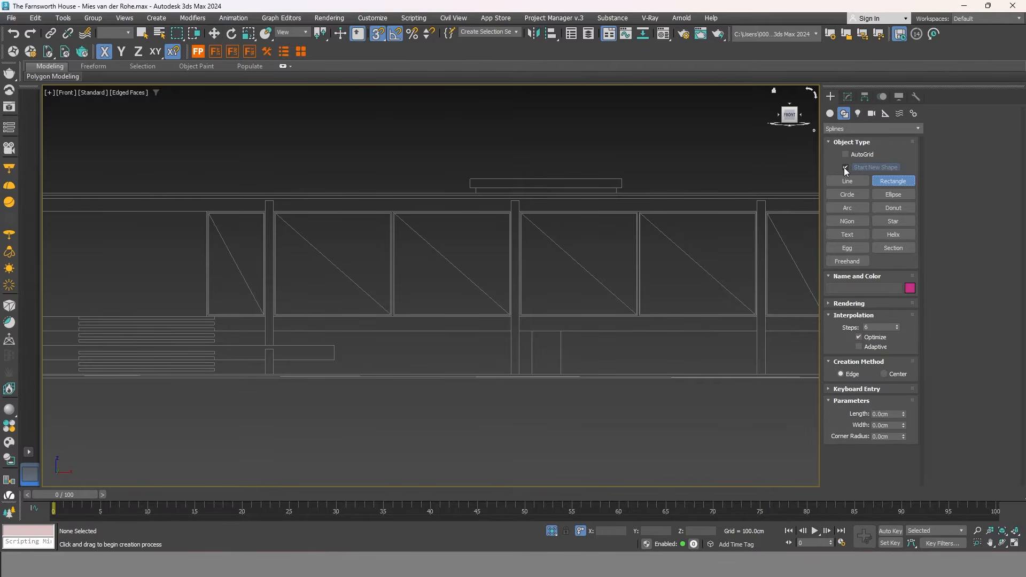
pyautogui.click(845, 167)
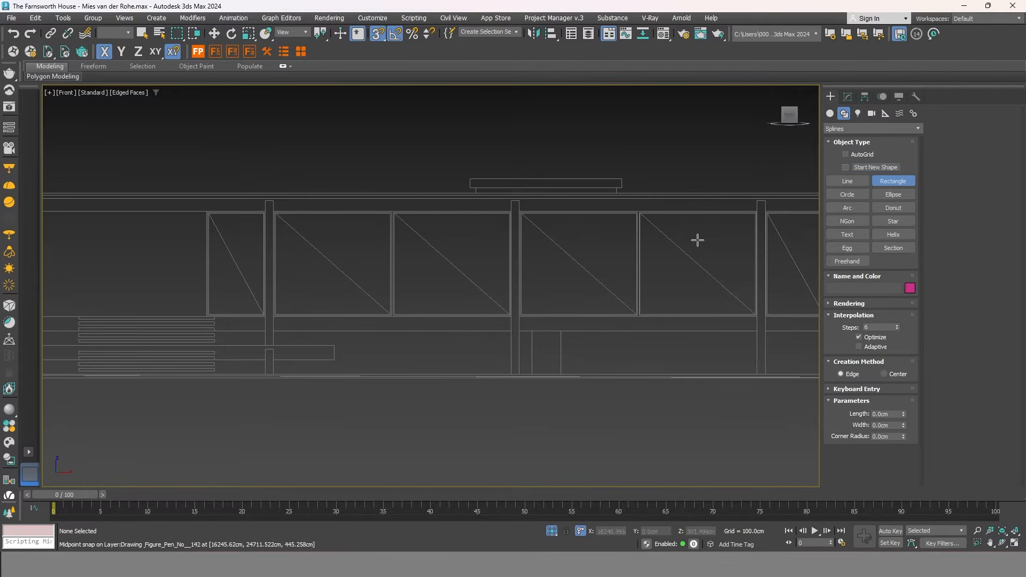
pyautogui.scroll(5, 516, 224)
pyautogui.scroll(3, 632, 287)
pyautogui.scroll(2, 636, 297)
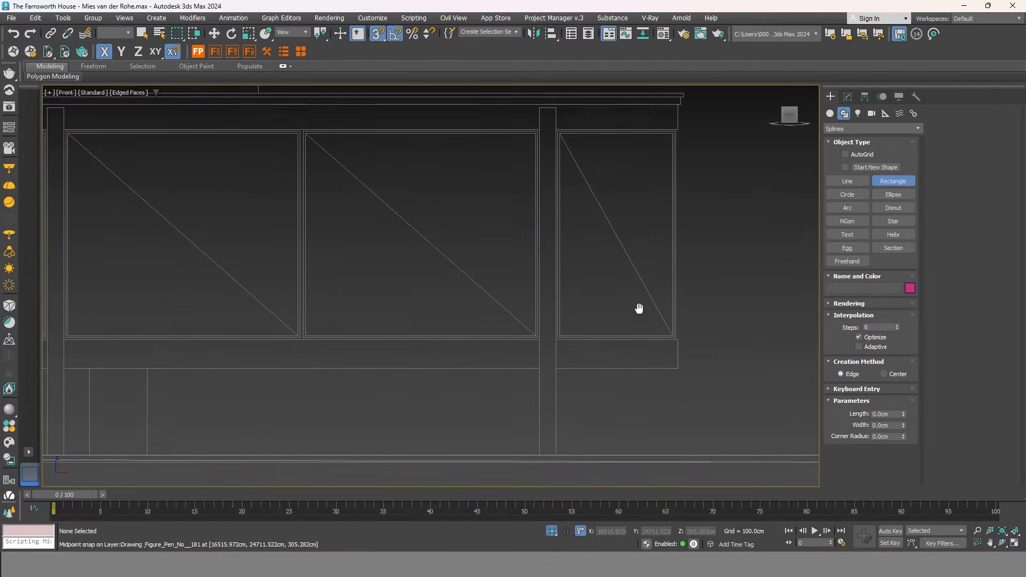
pyautogui.scroll(3, 677, 142)
pyautogui.moveTo(678, 135)
pyautogui.mouseDown()
pyautogui.moveTo(625, 171)
pyautogui.moveTo(538, 381)
pyautogui.moveTo(537, 359)
pyautogui.moveTo(573, 344)
pyautogui.moveTo(241, 210)
pyautogui.moveTo(239, 192)
pyautogui.mouseUp()
pyautogui.scroll(-3, 646, 155)
pyautogui.scroll(1, 538, 369)
pyautogui.scroll(-2, 637, 343)
# Trace more rectangles over the wide central bay and the left window bay.
pyautogui.moveTo(234, 206); pyautogui.dragTo(667, 212, button='middle')
pyautogui.scroll(2, 668, 212)
pyautogui.moveTo(672, 201); pyautogui.dragTo(200, 381)
pyautogui.scroll(3, 195, 401)
pyautogui.scroll(-3, 554, 301)
pyautogui.moveTo(389, 340); pyautogui.dragTo(522, 413, button='middle')
pyautogui.moveTo(549, 405); pyautogui.dragTo(377, 110)
pyautogui.scroll(-5, 360, 185)
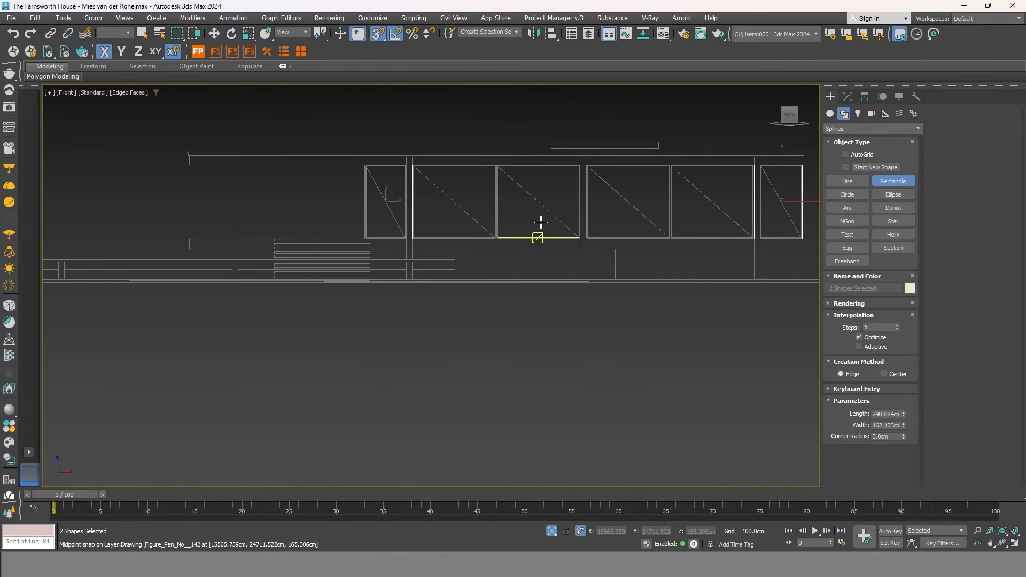
# Finish drawing rectangles and cancel an accidental move of the traced shape.
pyautogui.moveTo(540, 222); pyautogui.dragTo(444, 248, button='middle')
pyautogui.rightClick(474, 233)
pyautogui.moveTo(686, 199); pyautogui.dragTo(748, 174)
pyautogui.rightClick(748, 174)
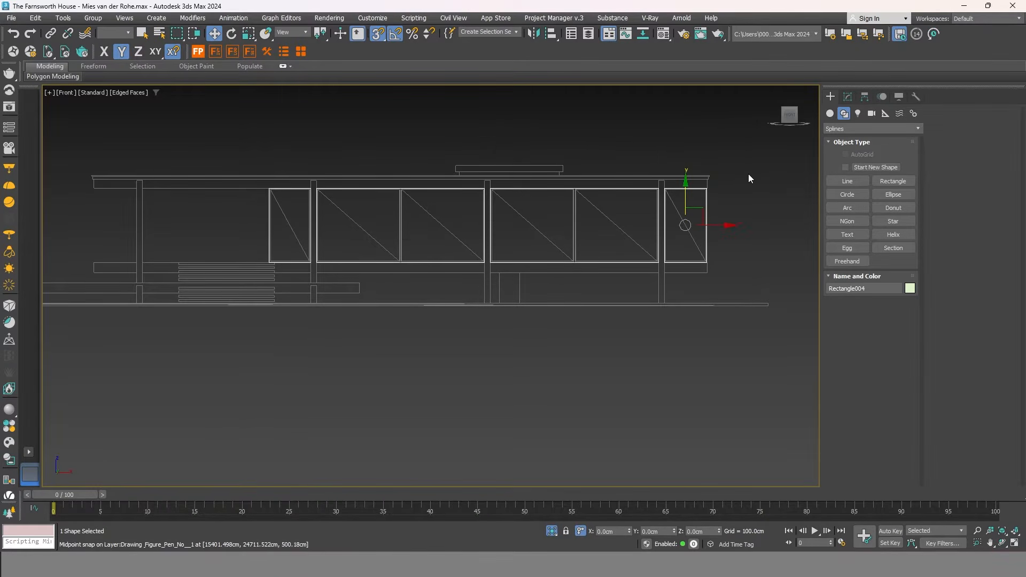
# Convert the traced Rectangle004 shape to an Editable Poly.
pyautogui.scroll(4, 621, 213)
pyautogui.rightClick(620, 214)
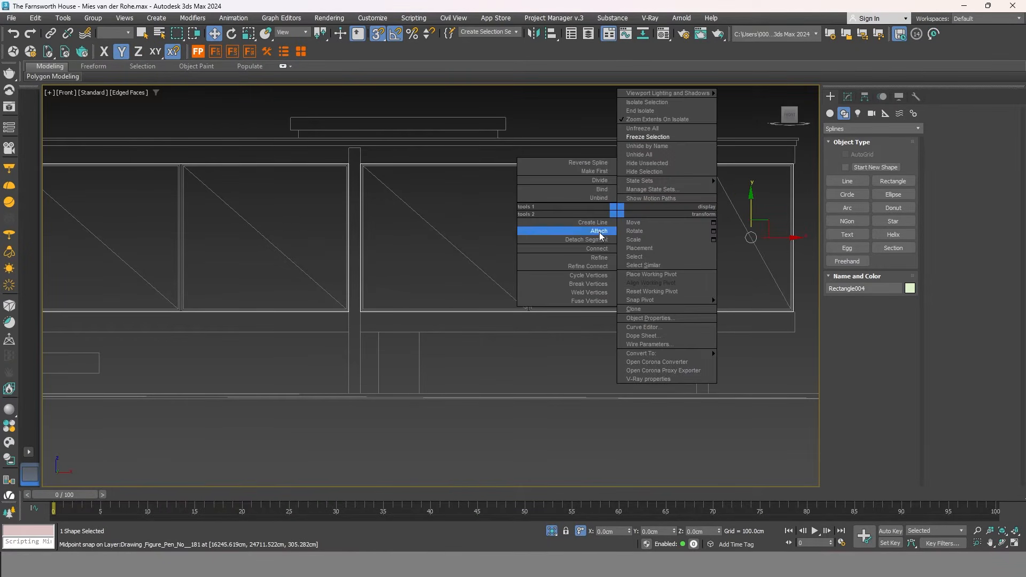
pyautogui.moveTo(692, 352)
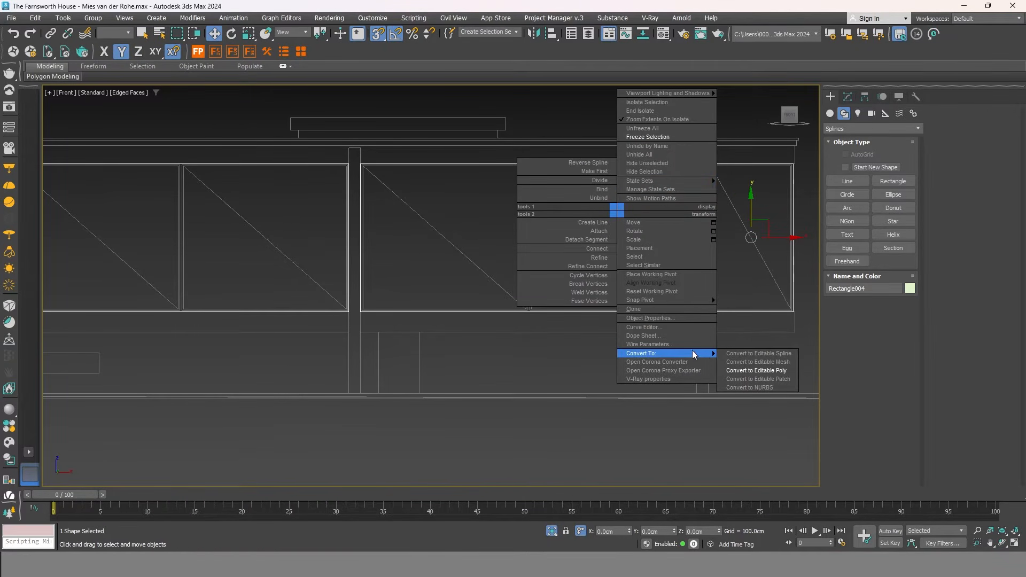
pyautogui.click(756, 370)
pyautogui.scroll(-2, 589, 263)
pyautogui.moveTo(589, 263)
pyautogui.mouseDown(button='middle')
pyautogui.moveTo(621, 258)
pyautogui.moveTo(557, 257)
pyautogui.mouseUp(button='middle')
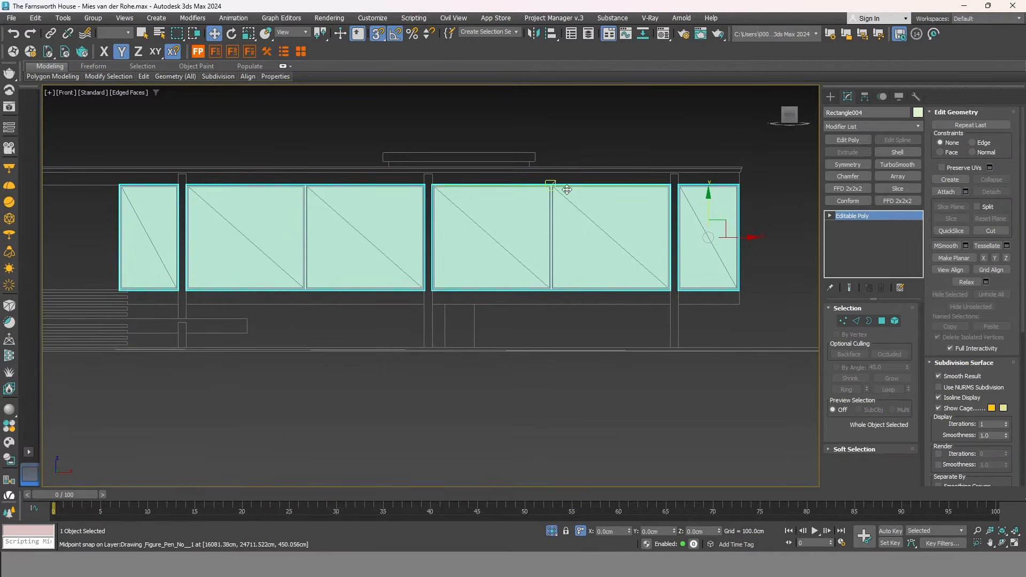
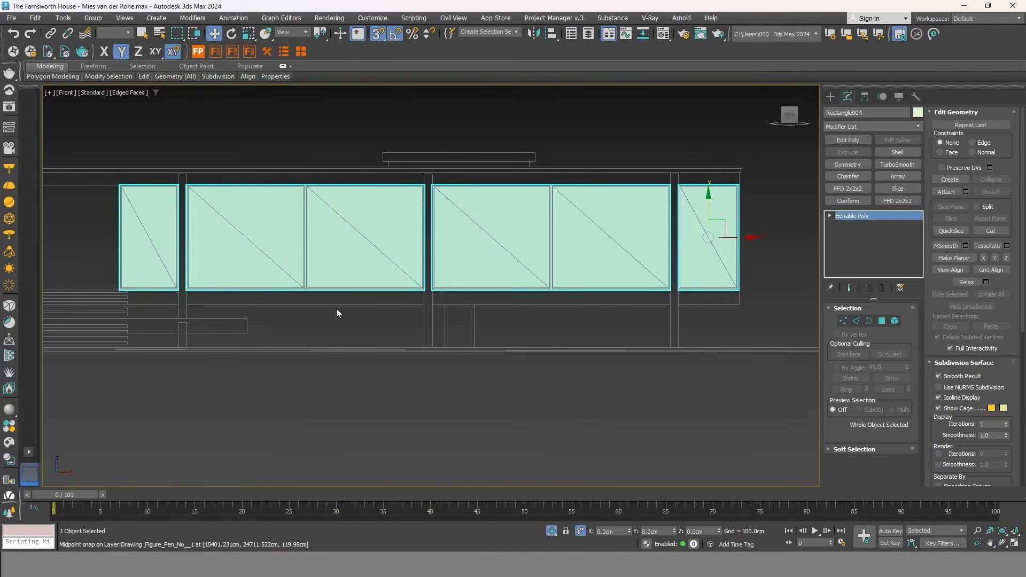
# Select the edges beside the mullions and Connect them to add dividing edges.
pyautogui.click(856, 321)
pyautogui.moveTo(553, 366); pyautogui.dragTo(542, 143)
pyautogui.moveTo(491, 384); pyautogui.dragTo(493, 384)
pyautogui.keyDown('ctrl'); pyautogui.moveTo(310, 336); pyautogui.dragTo(288, 121); pyautogui.keyUp('ctrl')
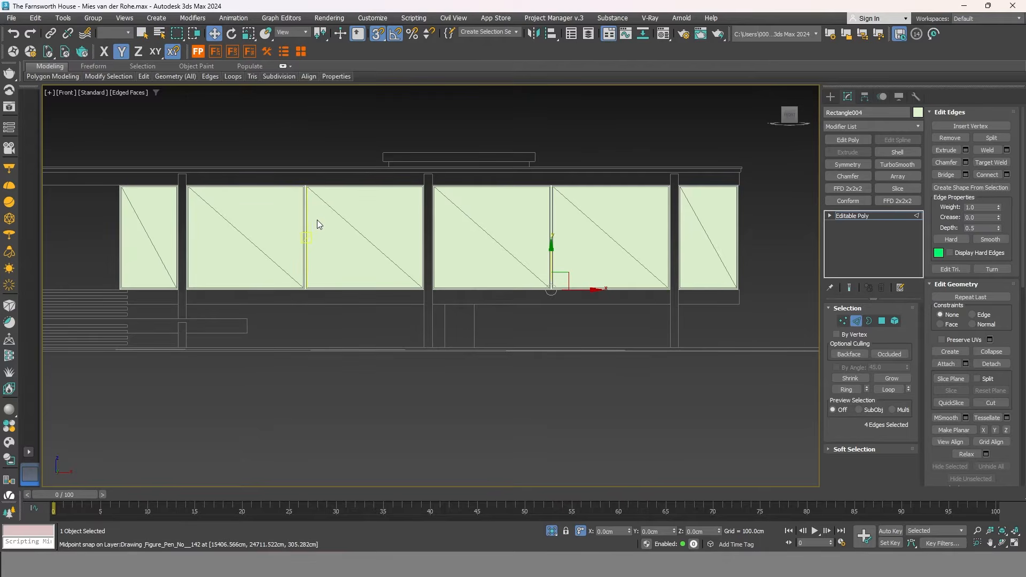
pyautogui.rightClick(596, 212)
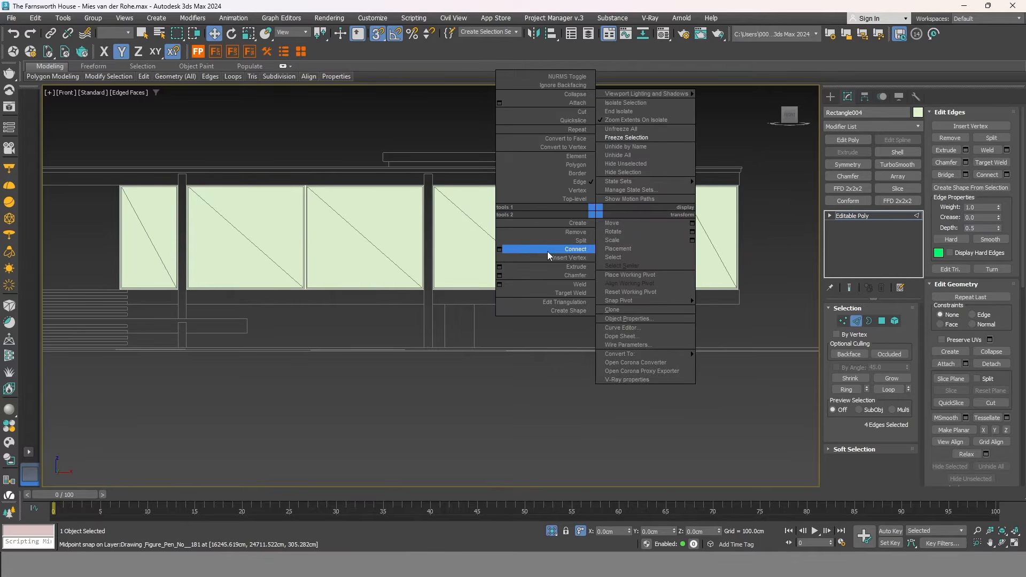
pyautogui.click(499, 249)
pyautogui.scroll(6, 304, 186)
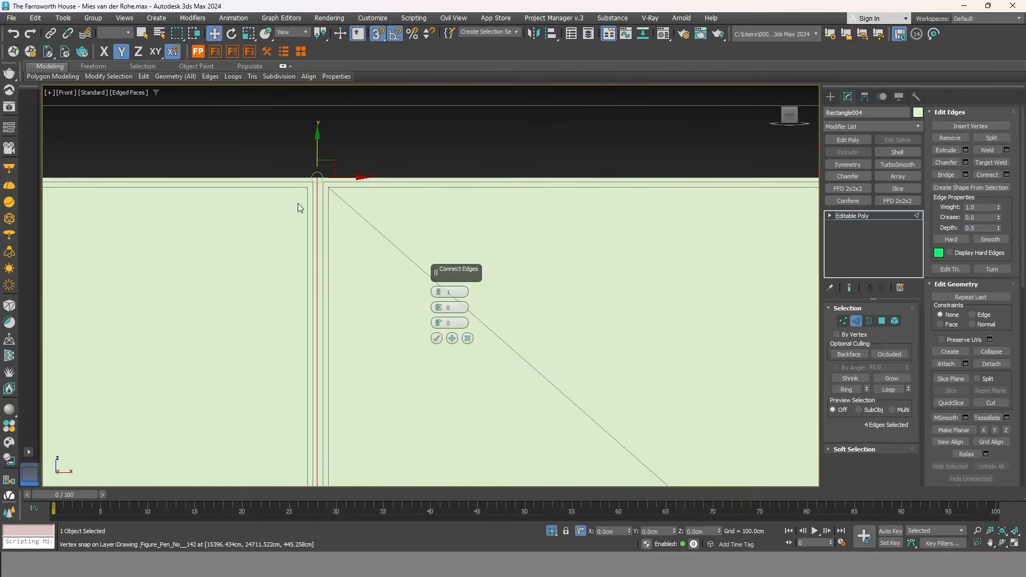
pyautogui.click(436, 339)
pyautogui.scroll(-6, 557, 317)
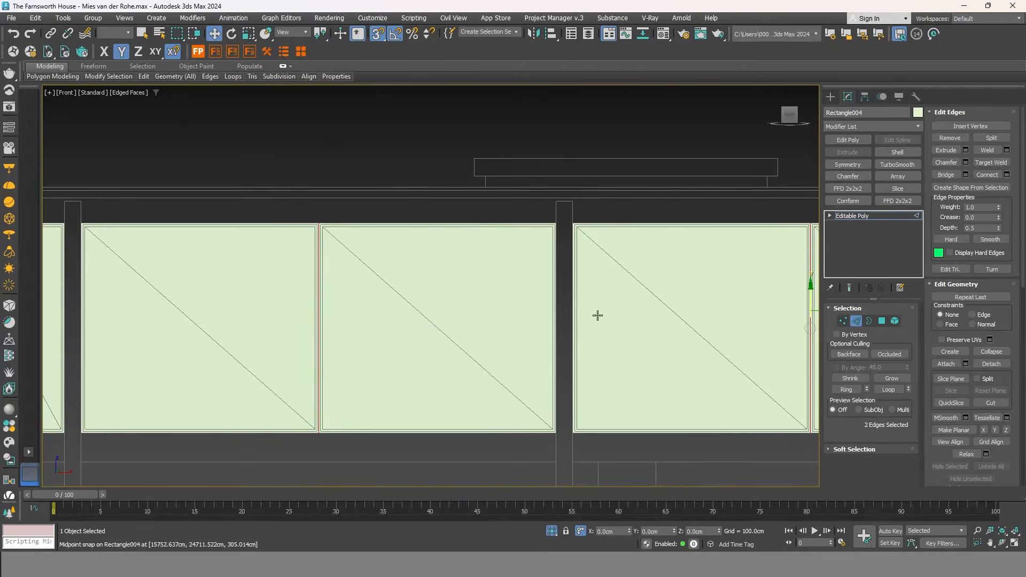
pyautogui.scroll(-4, 557, 318)
# Inset the six window pane polygons by 2.0cm, By Polygon.
pyautogui.click(882, 321)
pyautogui.scroll(-3, 738, 298)
pyautogui.moveTo(759, 403); pyautogui.dragTo(283, 232)
pyautogui.moveTo(145, 212); pyautogui.dragTo(146, 212)
pyautogui.scroll(10, 584, 248)
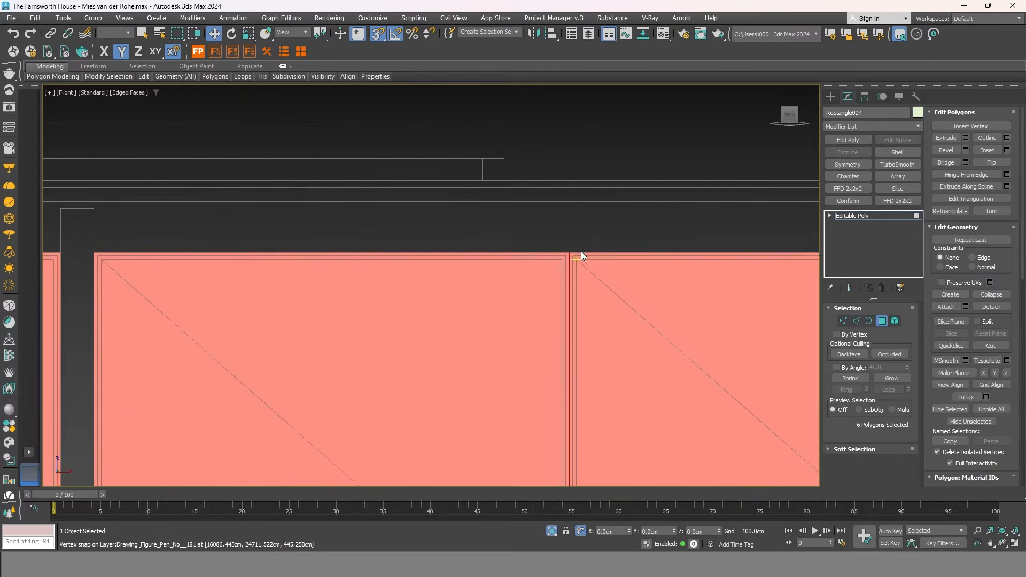
pyautogui.rightClick(572, 234)
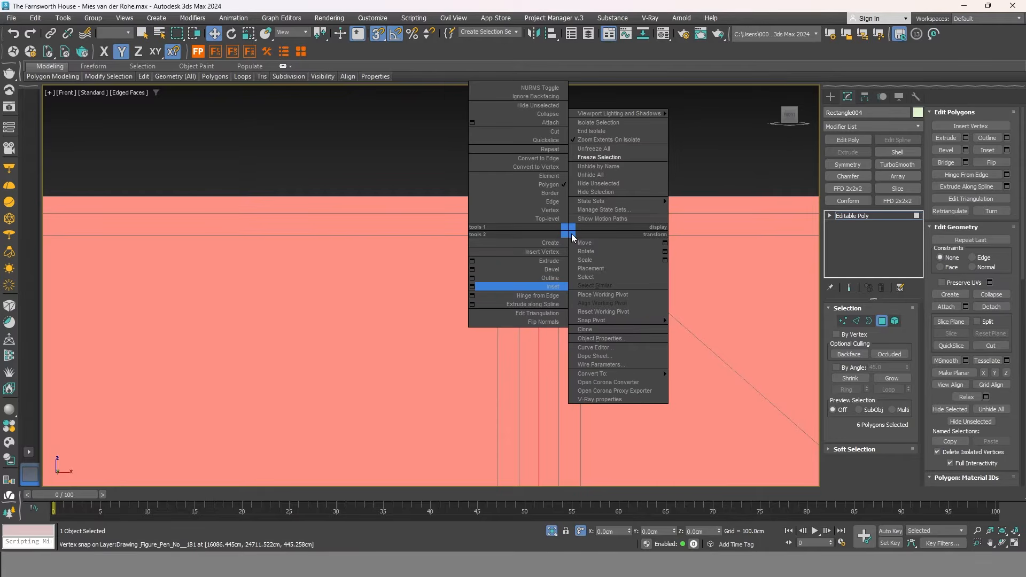
pyautogui.click(471, 287)
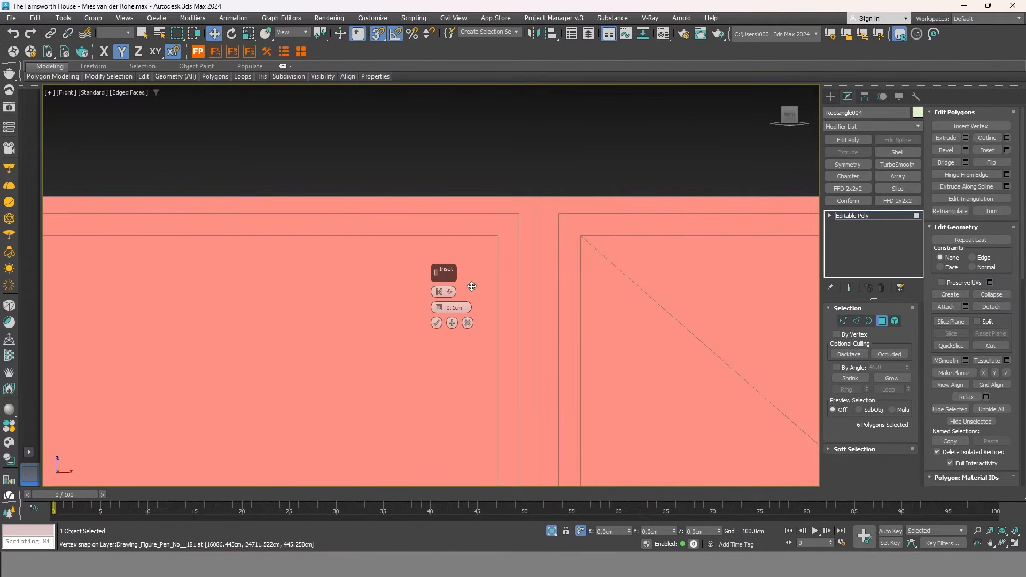
pyautogui.moveTo(439, 308); pyautogui.dragTo(440, 286)
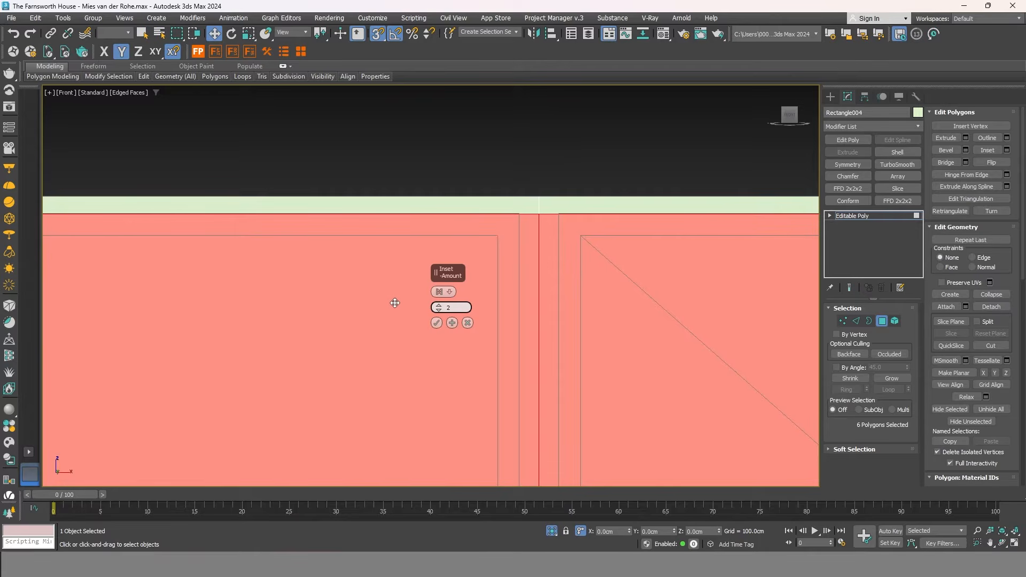
pyautogui.press('Return')
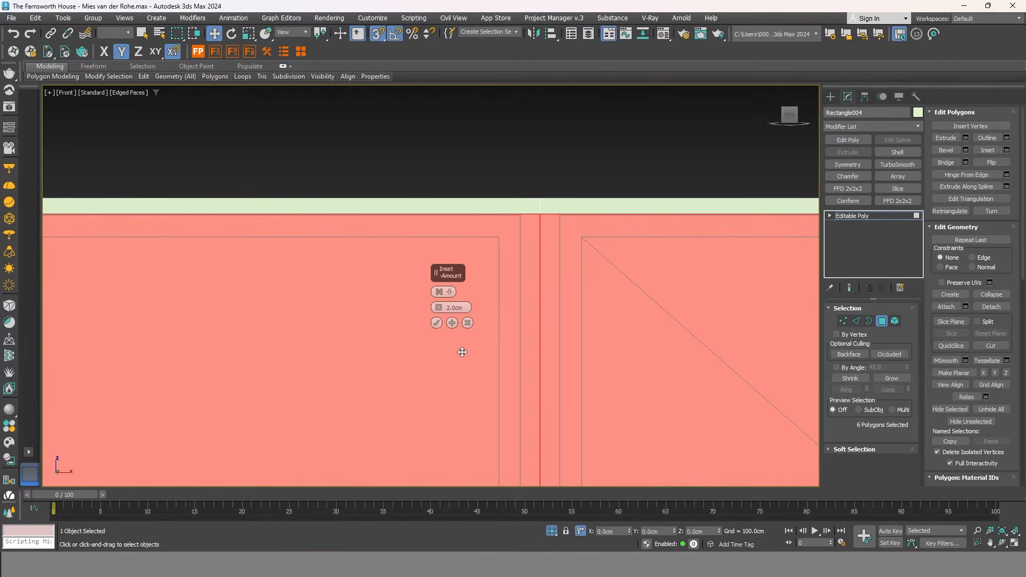
pyautogui.click(450, 292)
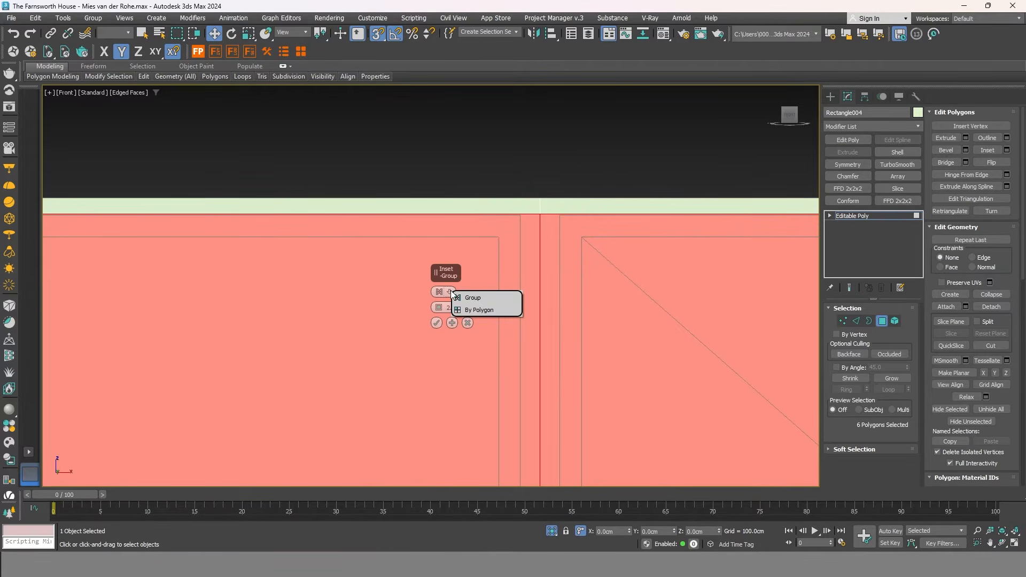
pyautogui.click(479, 310)
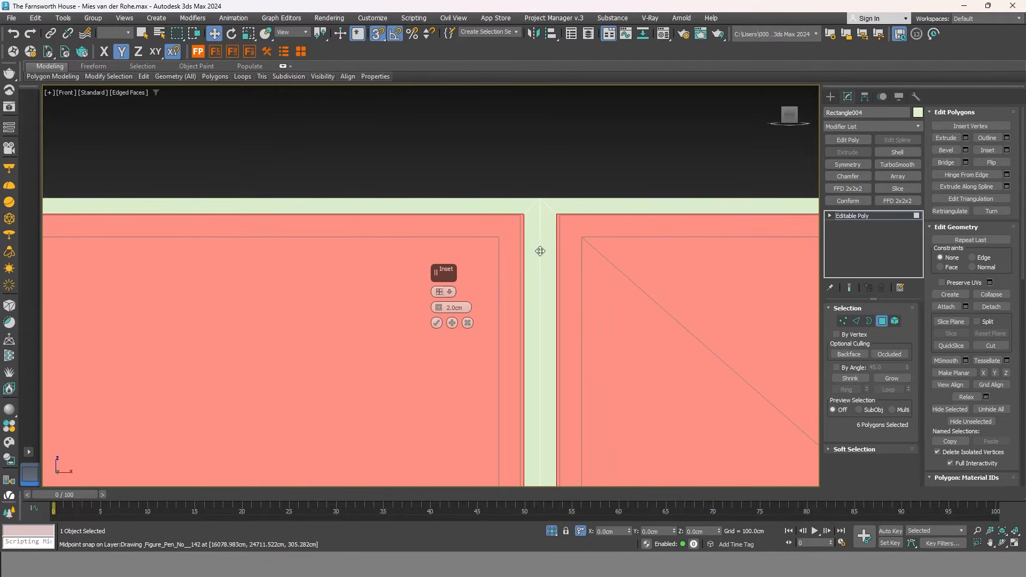
pyautogui.click(437, 323)
pyautogui.scroll(-5, 481, 203)
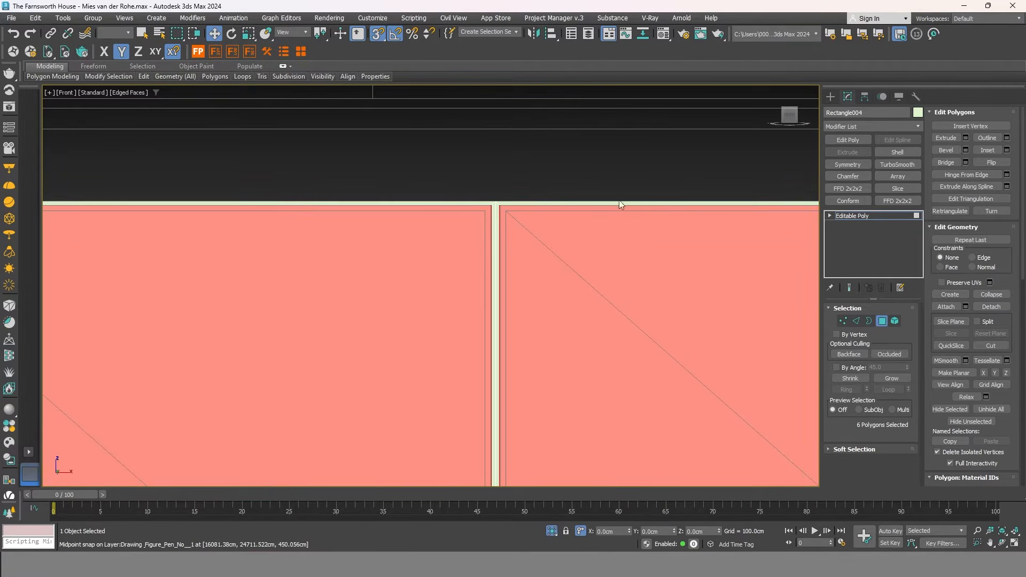
# Detach the inset panes as Object001.
pyautogui.click(995, 307)
pyautogui.click(549, 286)
pyautogui.scroll(-3, 420, 244)
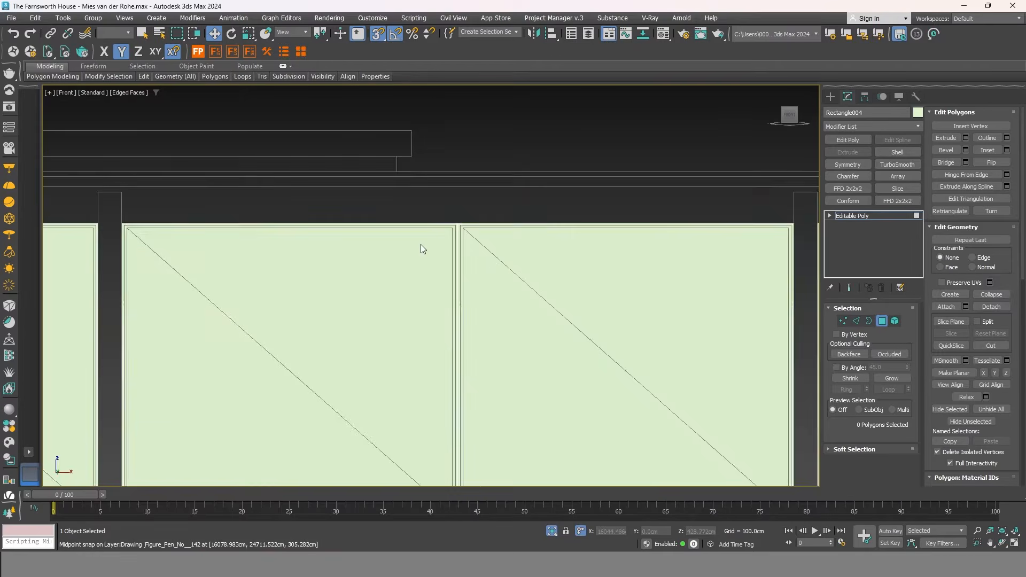
# Add a Shell modifier to Rectangle004 with 3.0cm inner and outer amounts.
pyautogui.click(882, 322)
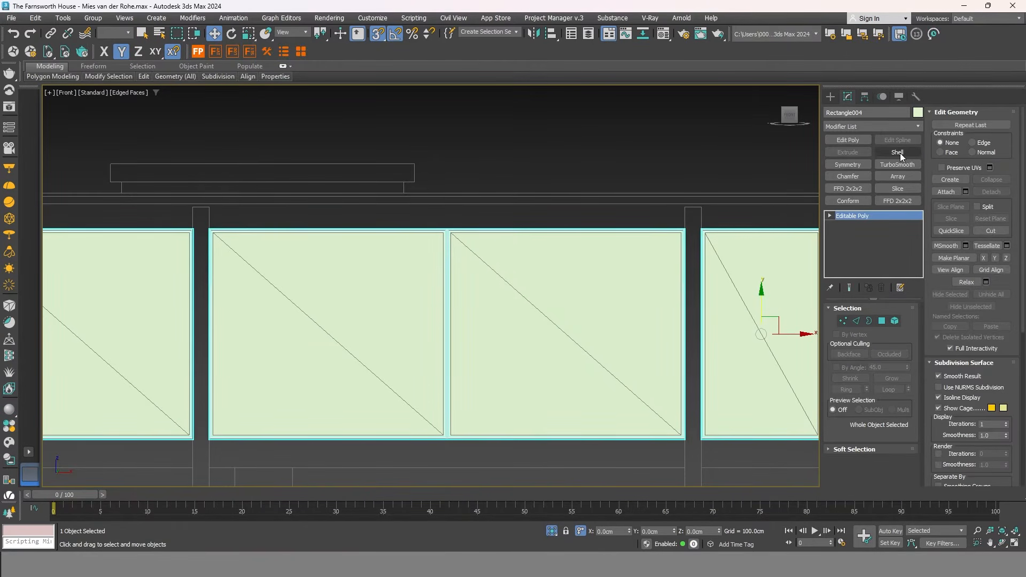
pyautogui.click(898, 153)
pyautogui.keyDown('alt'); pyautogui.moveTo(521, 264); pyautogui.dragTo(529, 311, button='middle'); pyautogui.keyUp('alt')
pyautogui.scroll(8, 537, 208)
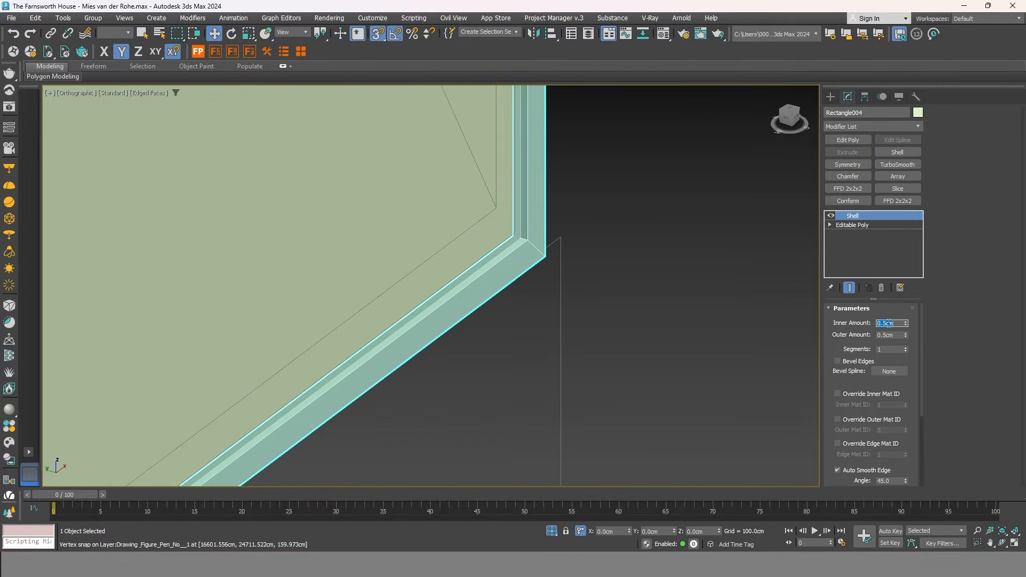
pyautogui.press('Tab')
pyautogui.write('3')
pyautogui.press('Return')
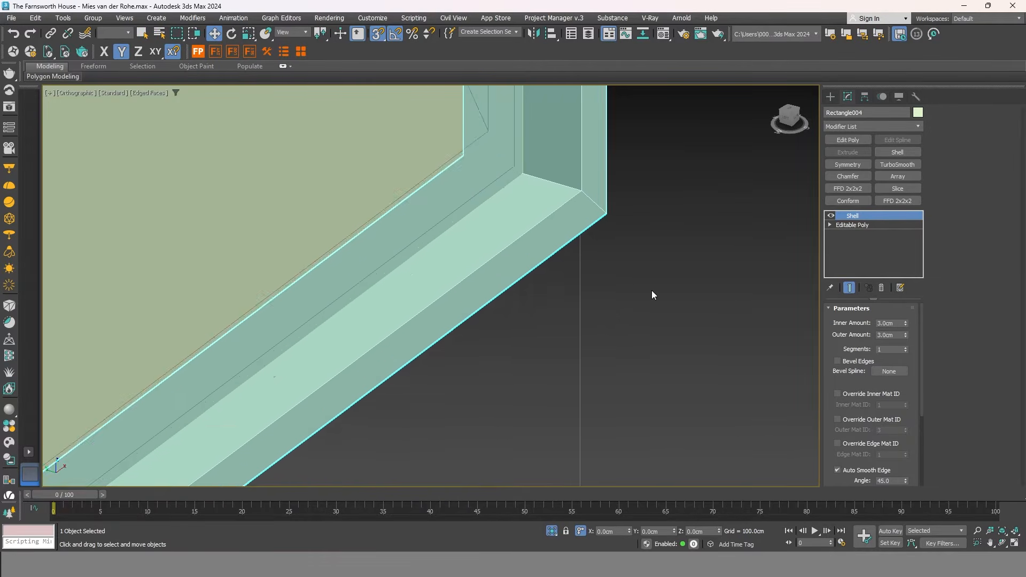
pyautogui.scroll(-3, 652, 291)
# Select Object001 in the front view and inset its six pane polygons by 3.0cm.
pyautogui.click(623, 311)
pyautogui.click(559, 252)
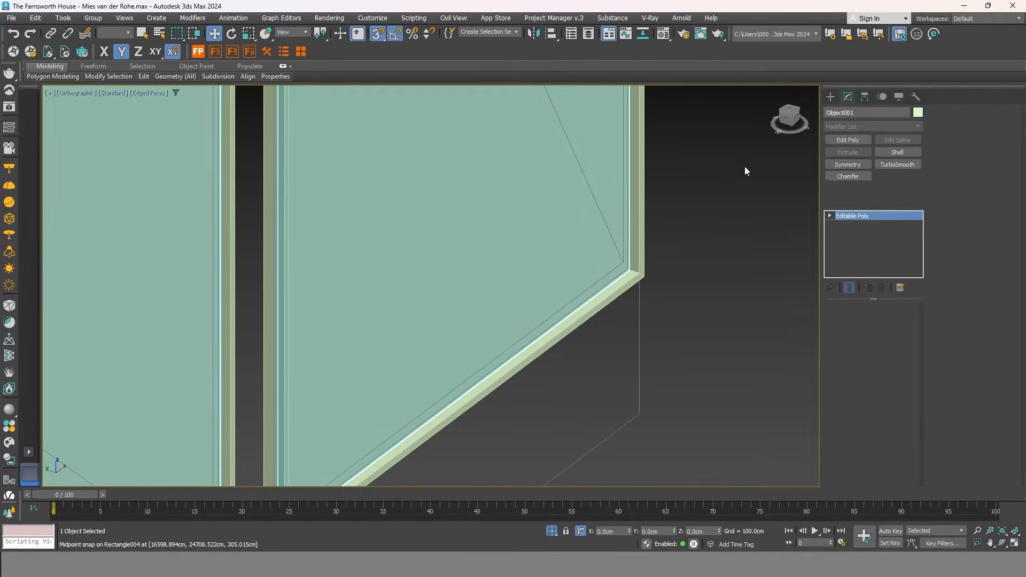
pyautogui.press('z')
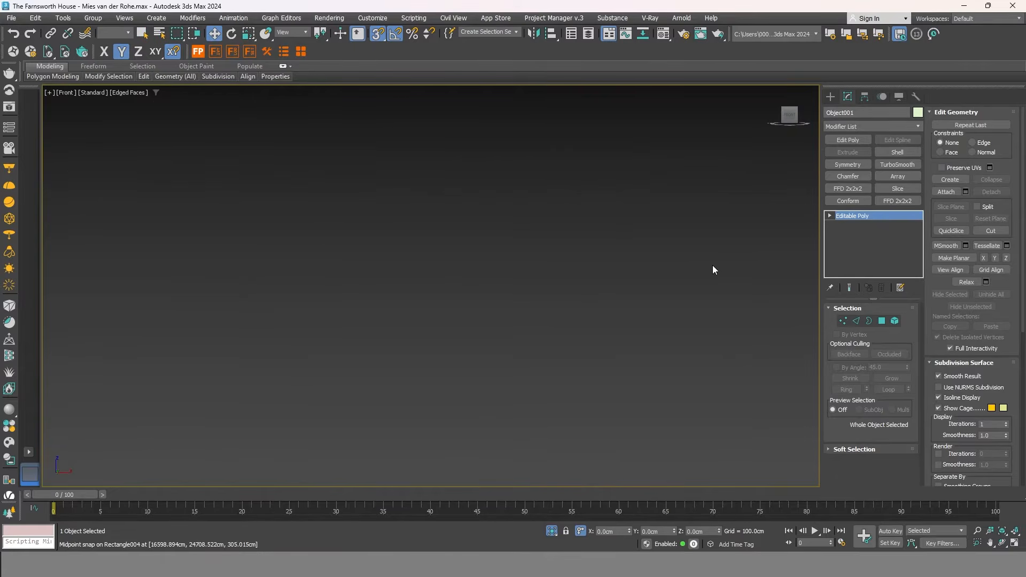
pyautogui.press('f')
pyautogui.scroll(5, 477, 240)
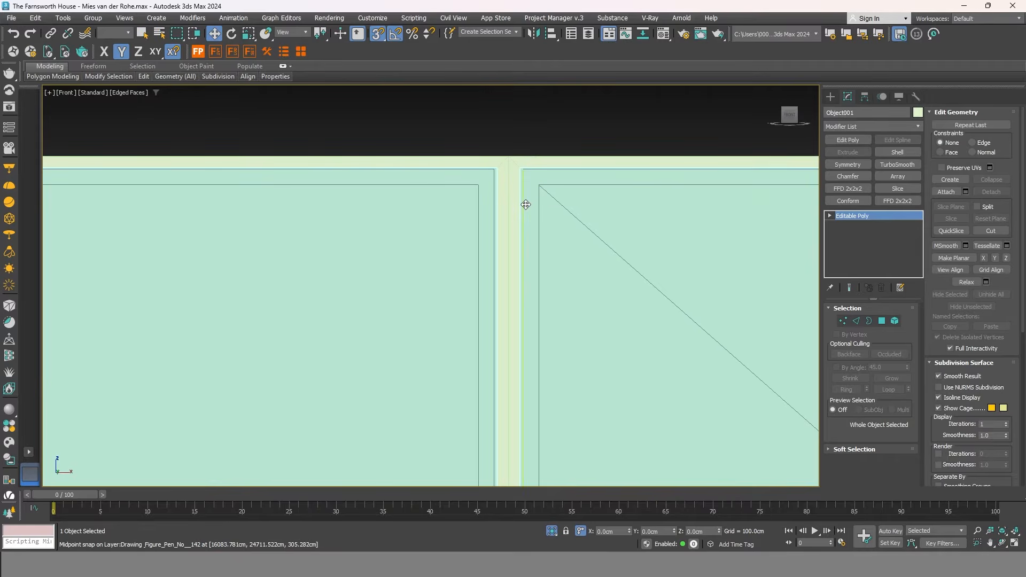
pyautogui.click(882, 321)
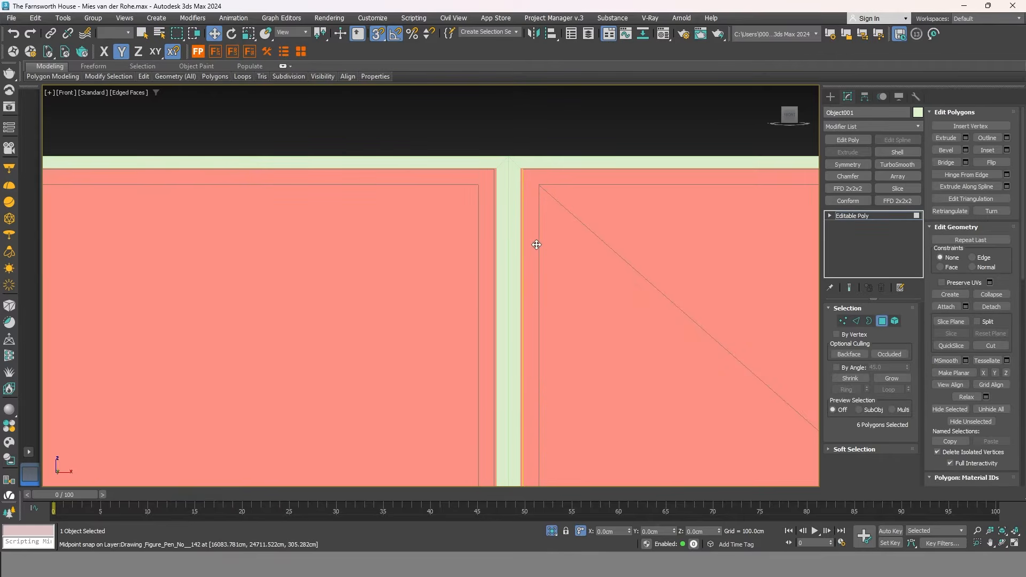
pyautogui.rightClick(527, 182)
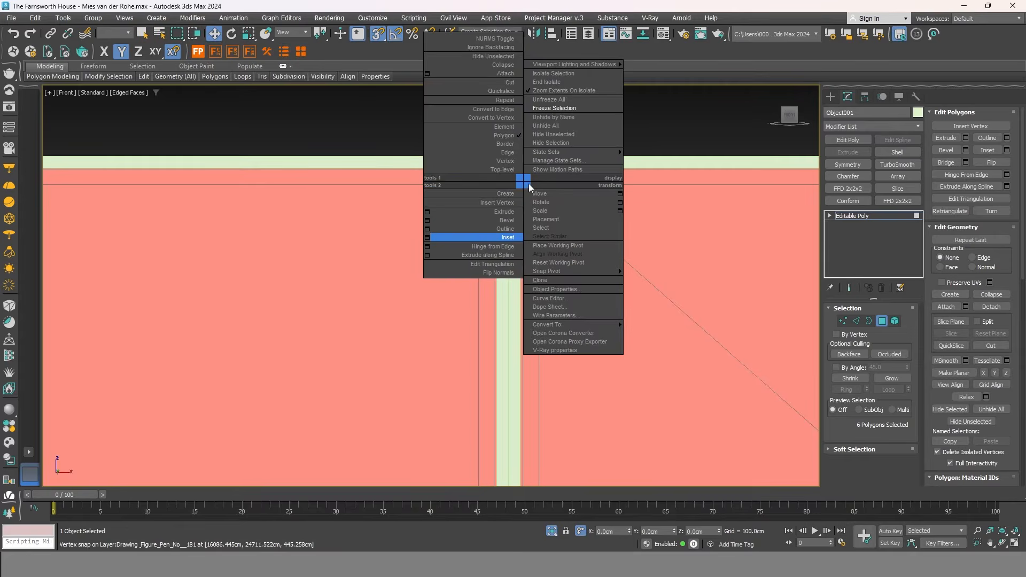
pyautogui.click(429, 237)
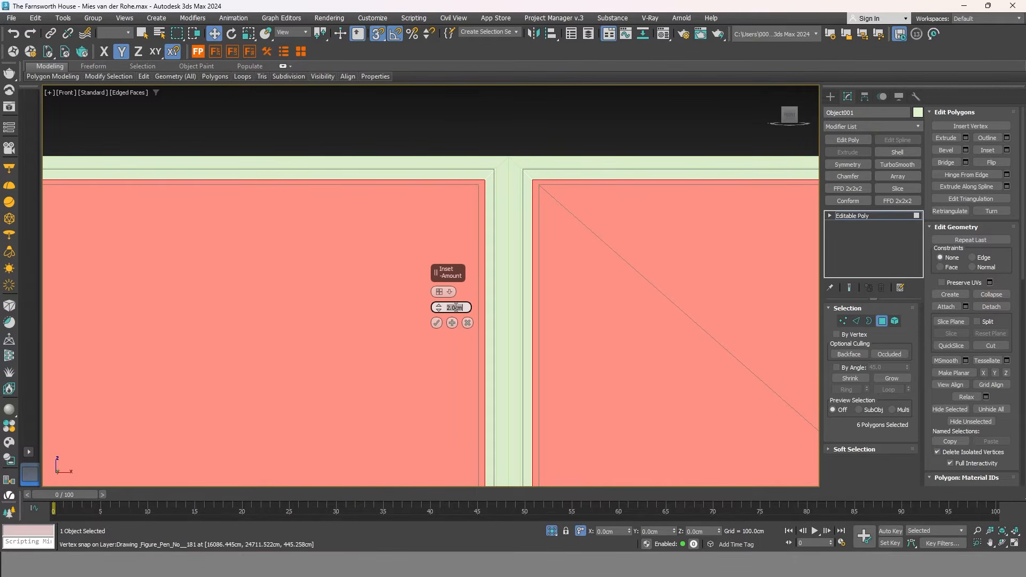
pyautogui.write('3')
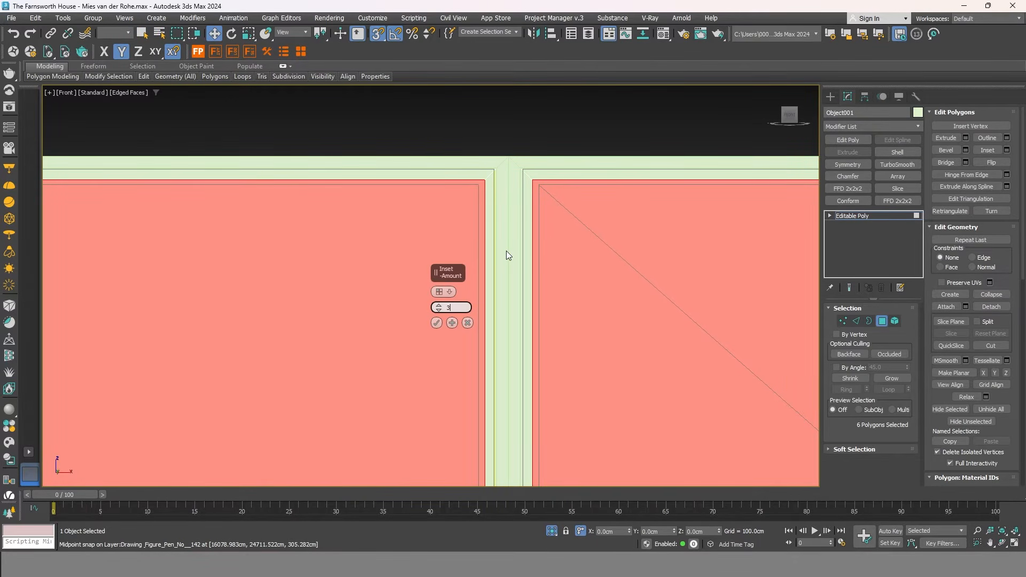
pyautogui.press('Return')
pyautogui.moveTo(558, 224); pyautogui.dragTo(563, 214, button='middle')
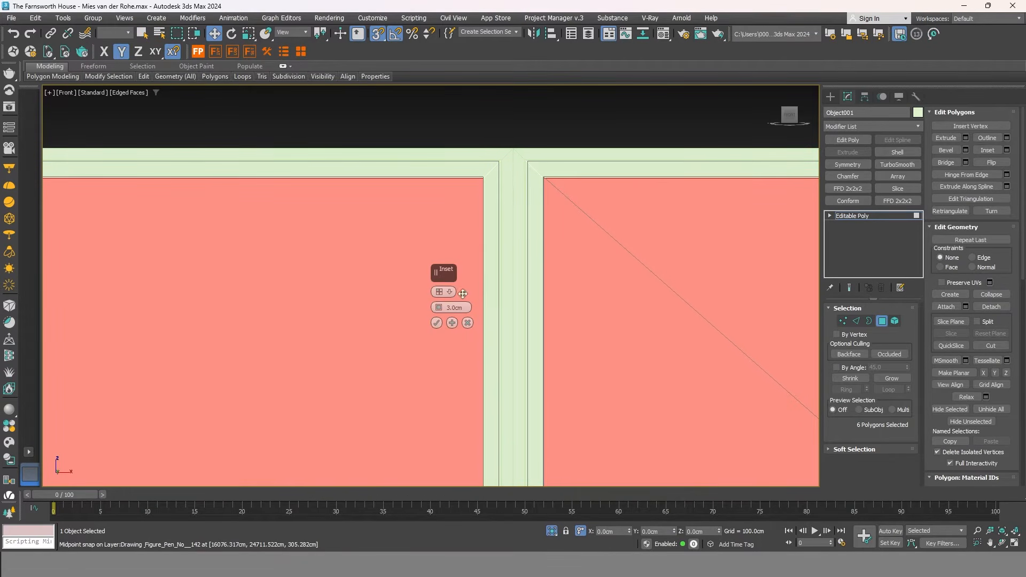
pyautogui.click(437, 323)
pyautogui.scroll(-5, 652, 176)
pyautogui.moveTo(394, 229)
pyautogui.mouseDown(button='middle')
pyautogui.moveTo(419, 241)
pyautogui.moveTo(381, 238)
pyautogui.mouseUp(button='middle')
# Detach the newly inset panes as a separate object.
pyautogui.click(992, 307)
pyautogui.click(550, 288)
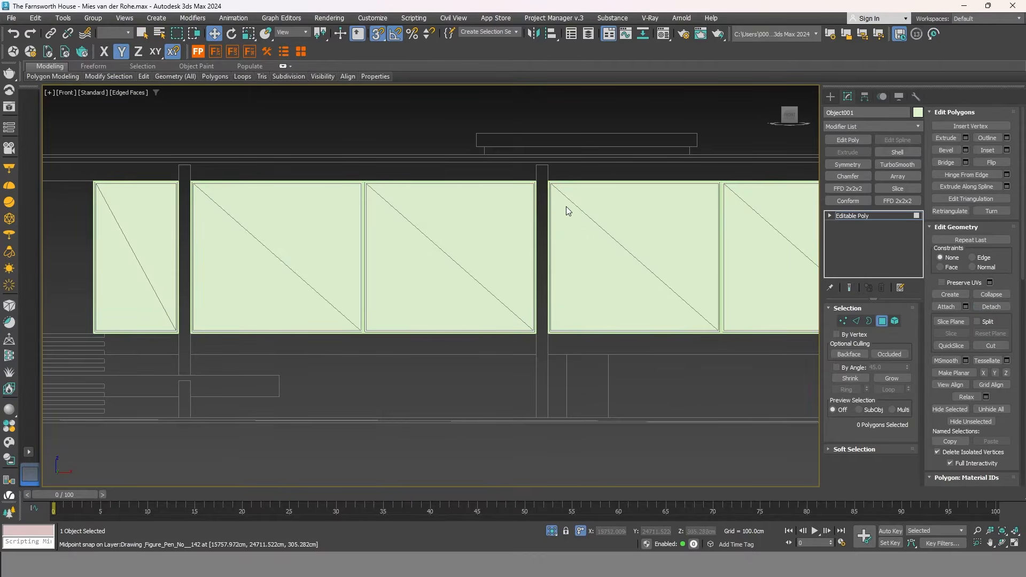
pyautogui.scroll(5, 565, 213)
pyautogui.keyDown('alt'); pyautogui.moveTo(440, 201); pyautogui.dragTo(620, 289, button='middle'); pyautogui.keyUp('alt')
pyautogui.scroll(4, 620, 289)
# Add a Shell modifier to the pane object with a 2 cm thickness.
pyautogui.click(883, 321)
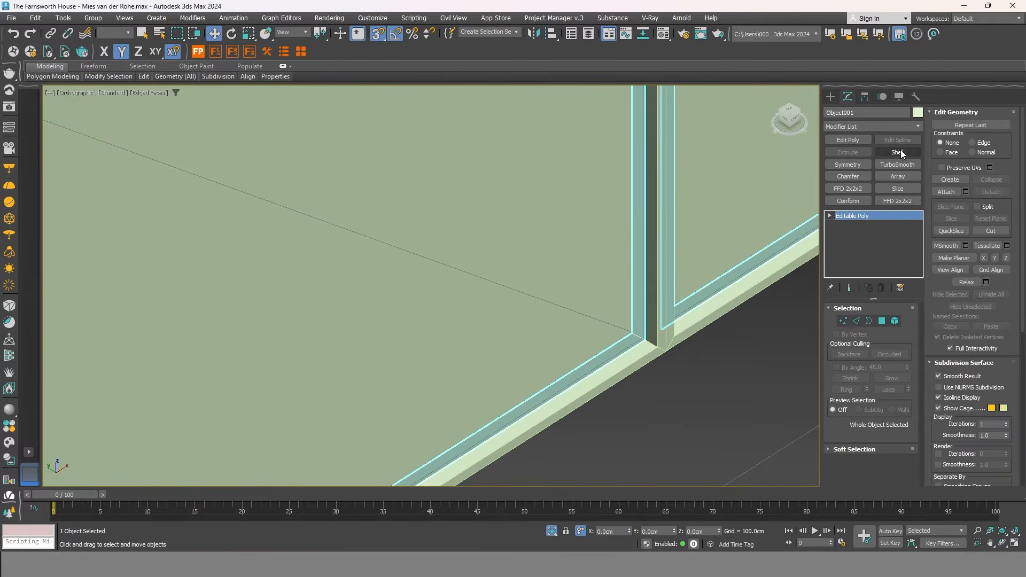
pyautogui.click(900, 152)
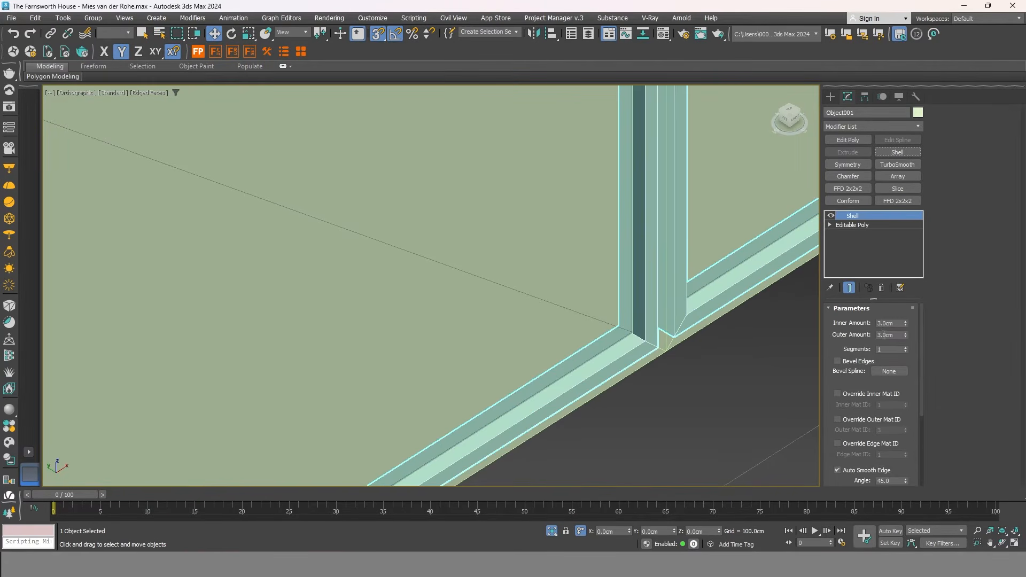
pyautogui.click(897, 324)
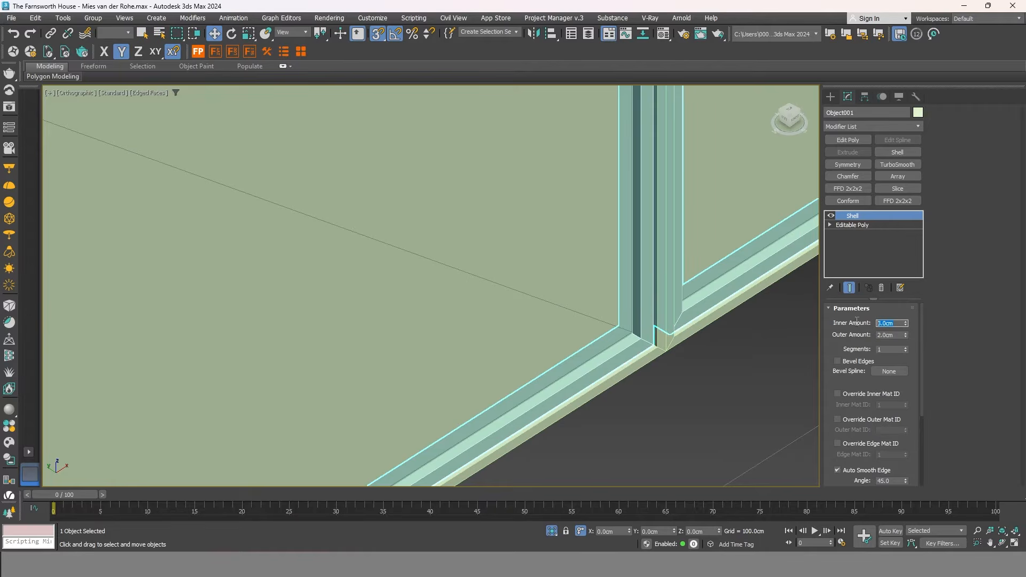
pyautogui.press('Return')
pyautogui.moveTo(706, 374); pyautogui.dragTo(697, 348, button='middle')
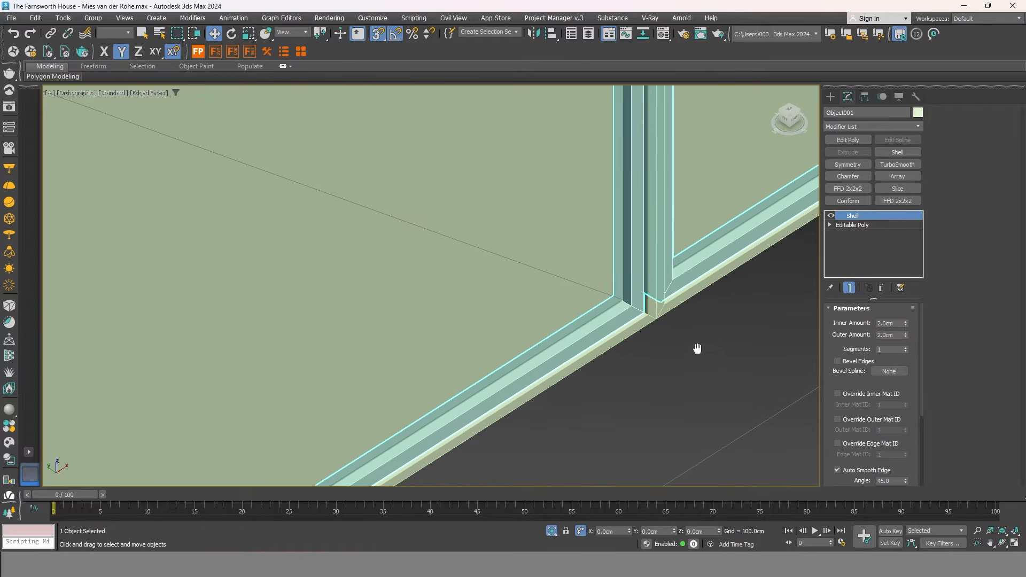
# Select the glass panel and give it a Shell of 0.5cm inner and outer.
pyautogui.click(651, 355)
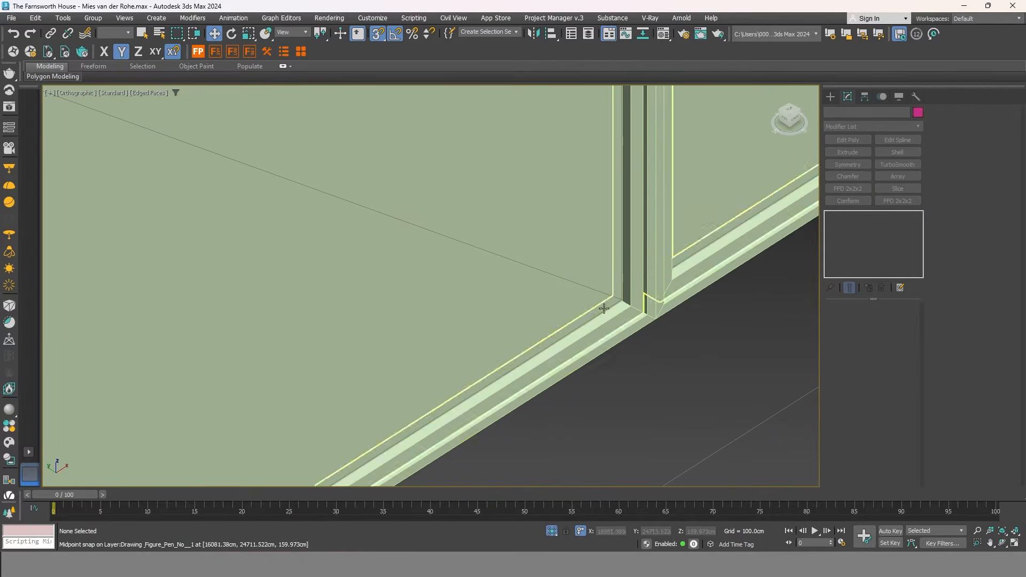
pyautogui.click(579, 218)
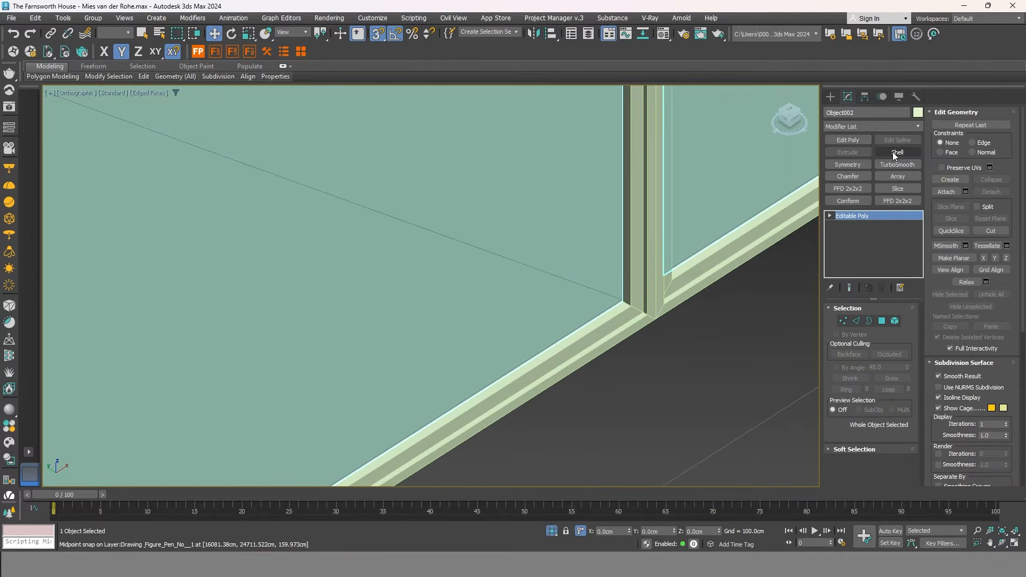
pyautogui.click(898, 152)
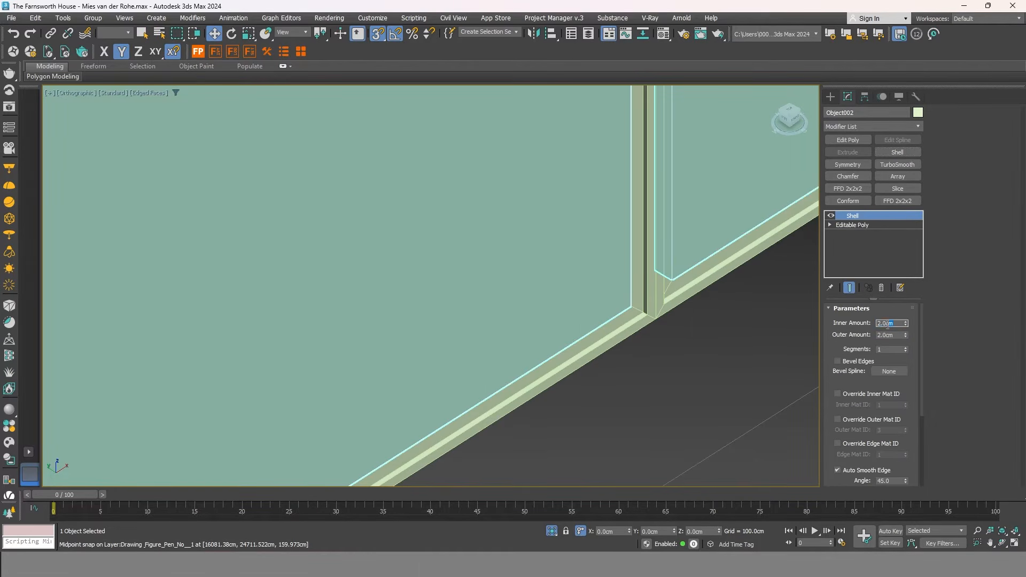
pyautogui.write('0.5')
pyautogui.press('Tab')
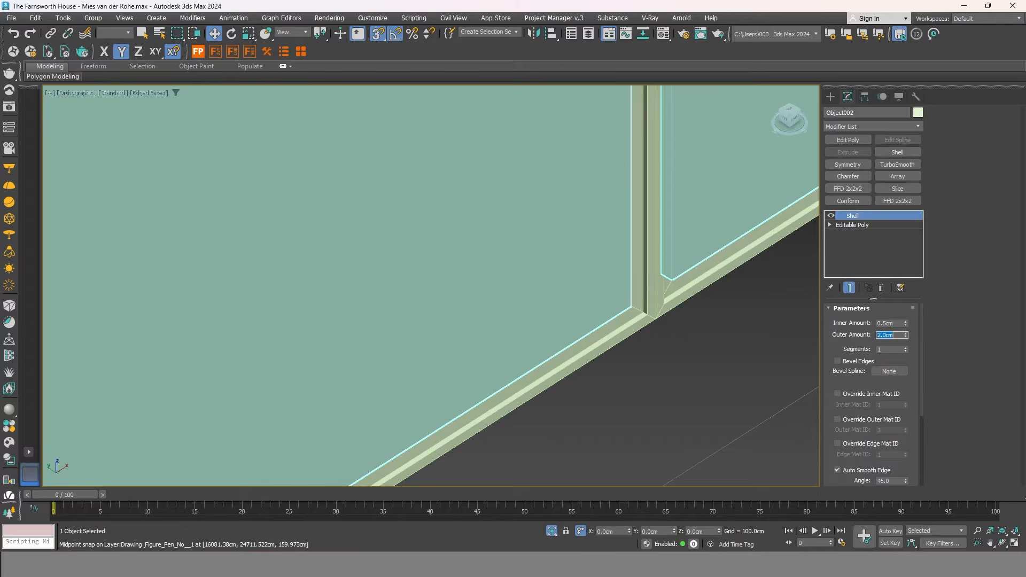
pyautogui.press('Return')
pyautogui.scroll(-8, 651, 358)
pyautogui.keyDown('alt'); pyautogui.moveTo(679, 329); pyautogui.dragTo(502, 300, button='middle'); pyautogui.keyUp('alt')
pyautogui.scroll(8, 685, 279)
# Select the two frame pieces at the panel corner.
pyautogui.click(717, 309)
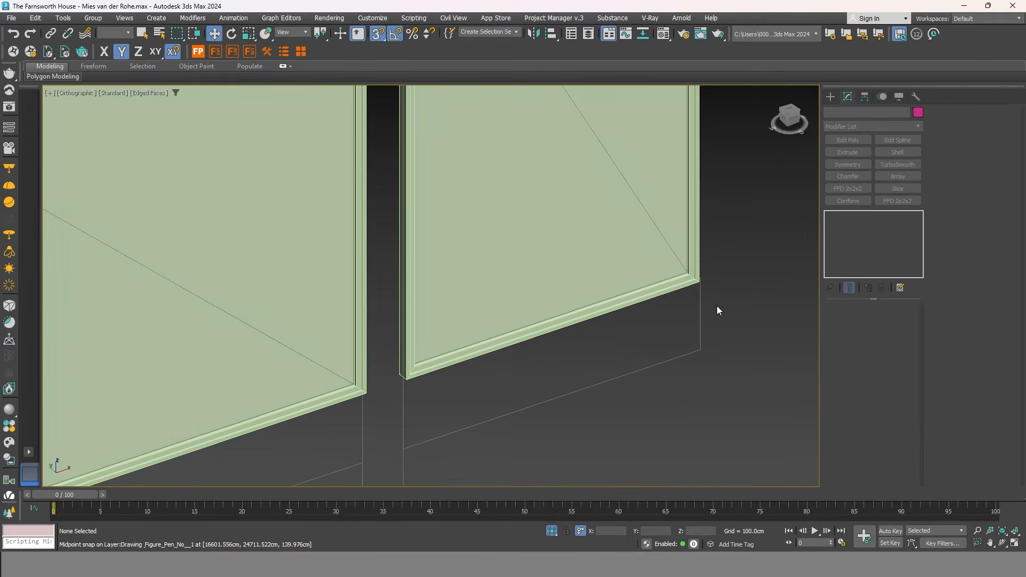
pyautogui.scroll(3, 705, 283)
pyautogui.moveTo(654, 259); pyautogui.dragTo(653, 259)
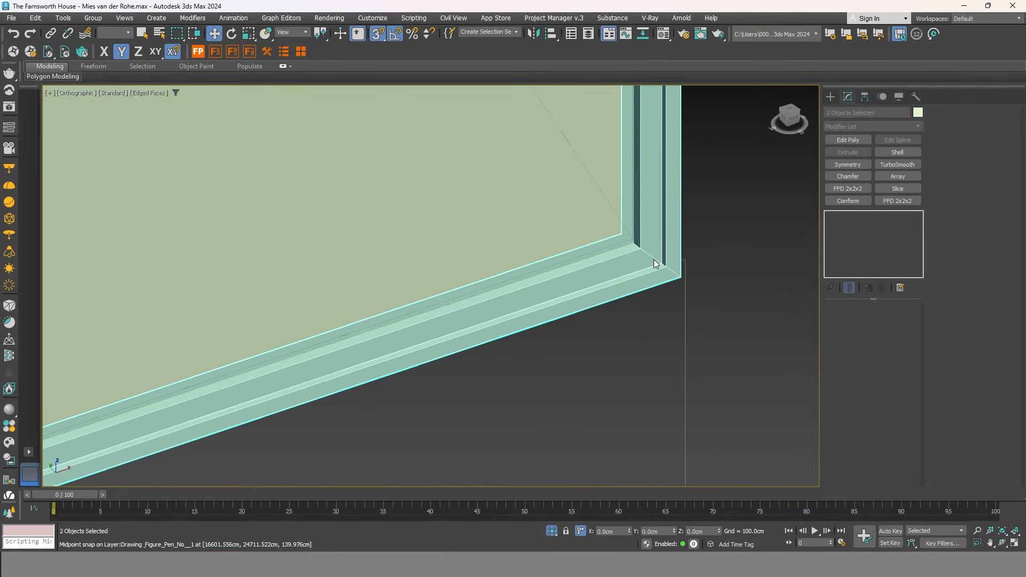
# Set the two frame pieces' object colour to grey-blue.
pyautogui.click(918, 112)
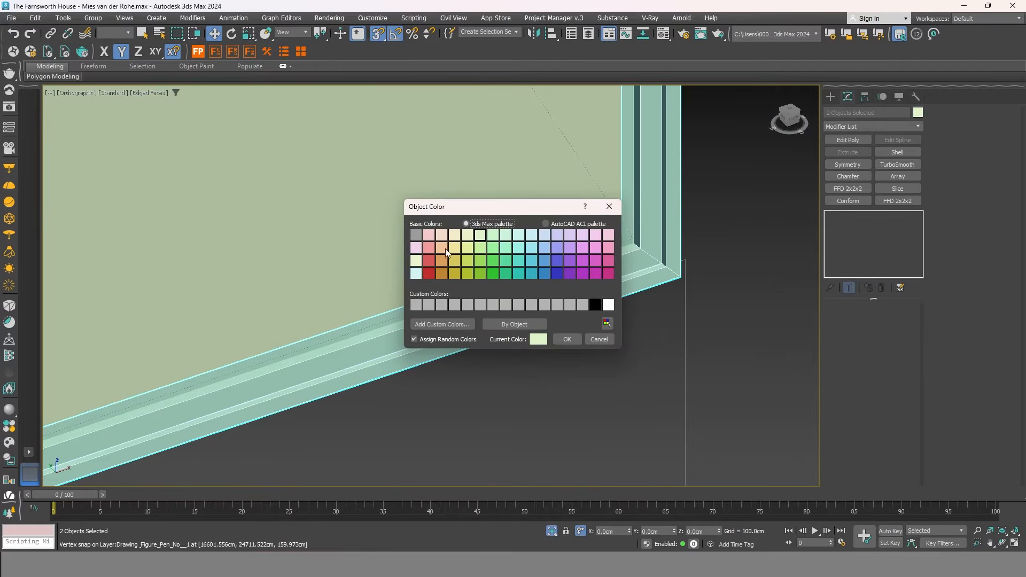
pyautogui.click(575, 341)
pyautogui.moveTo(619, 318); pyautogui.dragTo(689, 357, button='middle')
pyautogui.scroll(-3, 689, 358)
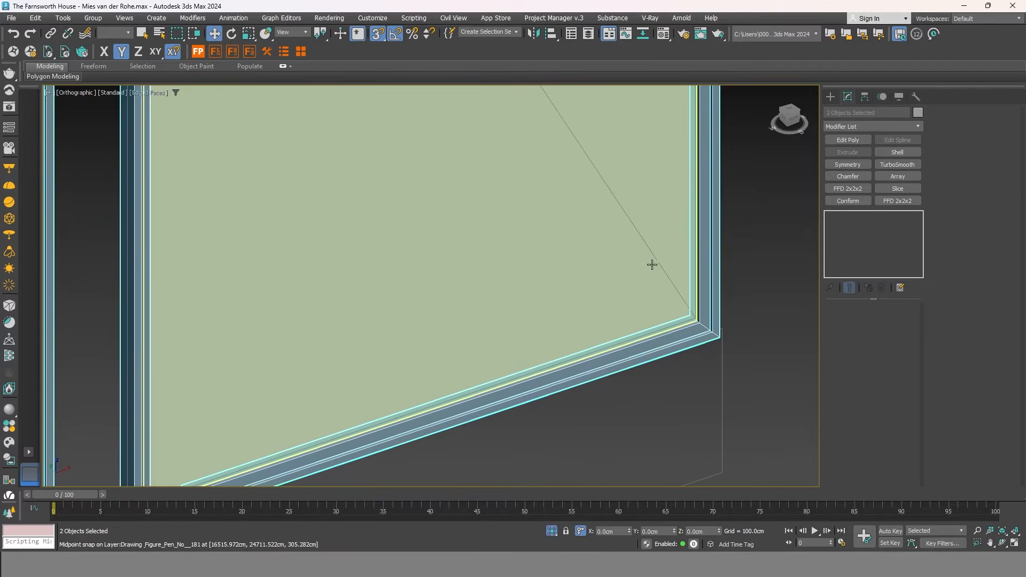
# Select the glass pane and set its object colour to lavender.
pyautogui.click(600, 275)
pyautogui.scroll(-3, 590, 282)
pyautogui.moveTo(592, 283); pyautogui.dragTo(575, 413, button='middle')
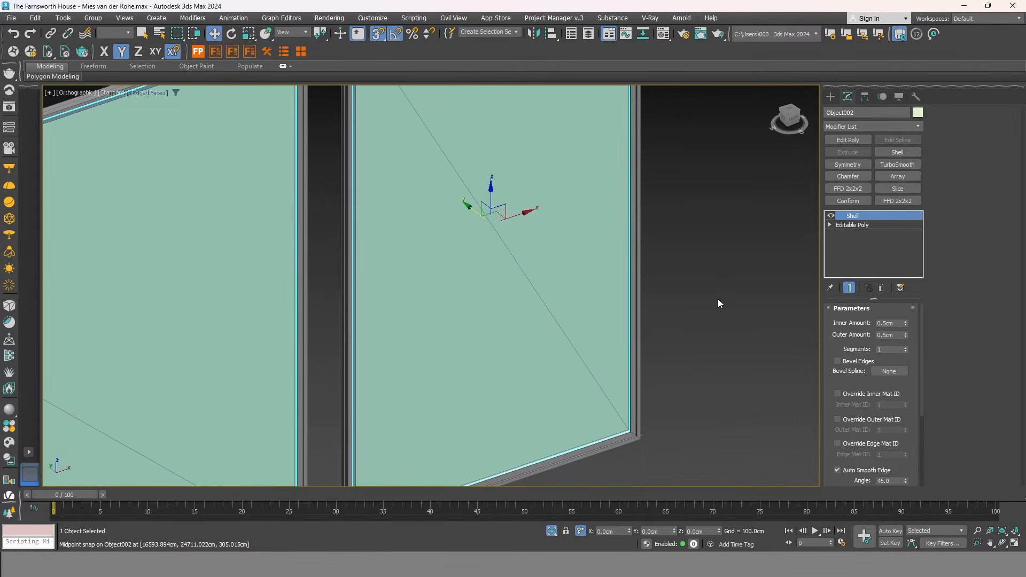
pyautogui.click(918, 112)
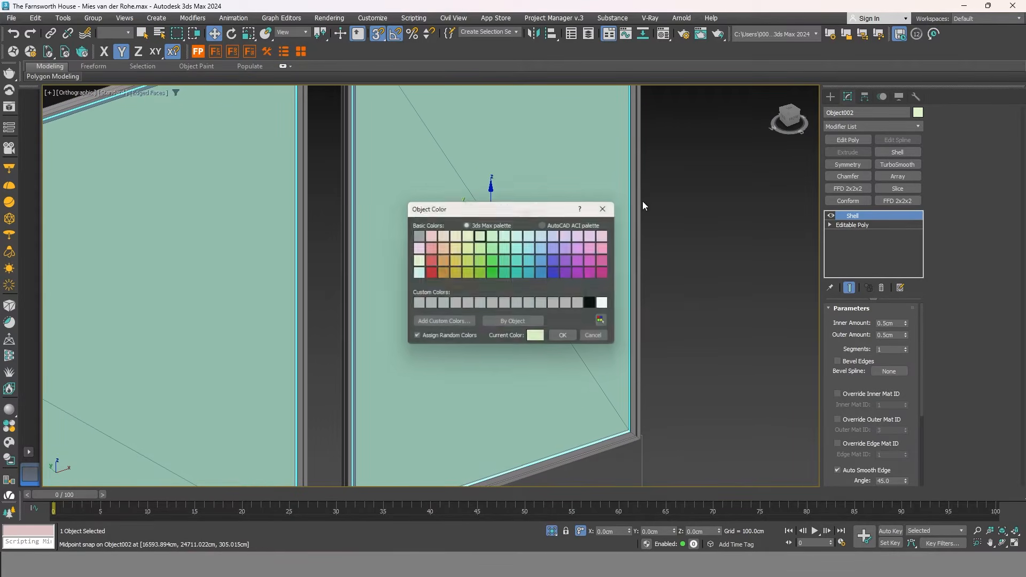
pyautogui.click(557, 236)
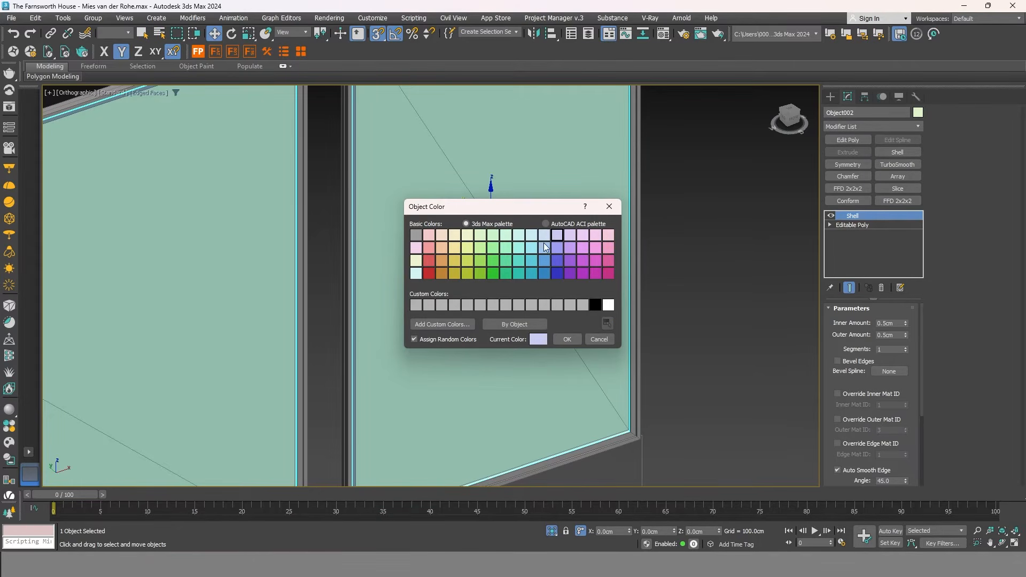
pyautogui.click(567, 339)
pyautogui.scroll(-10, 720, 288)
# Select the three glass panels and group them as Group009.
pyautogui.click(671, 377)
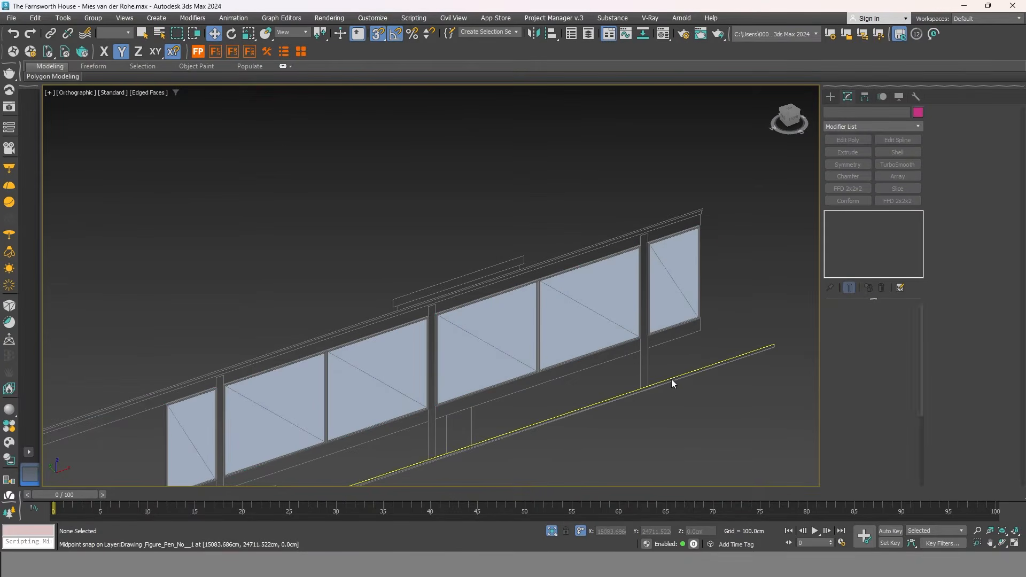
pyautogui.scroll(-4, 572, 363)
pyautogui.moveTo(565, 373); pyautogui.dragTo(585, 301, button='middle')
pyautogui.moveTo(708, 180); pyautogui.dragTo(395, 375)
pyautogui.moveTo(339, 428); pyautogui.dragTo(339, 432)
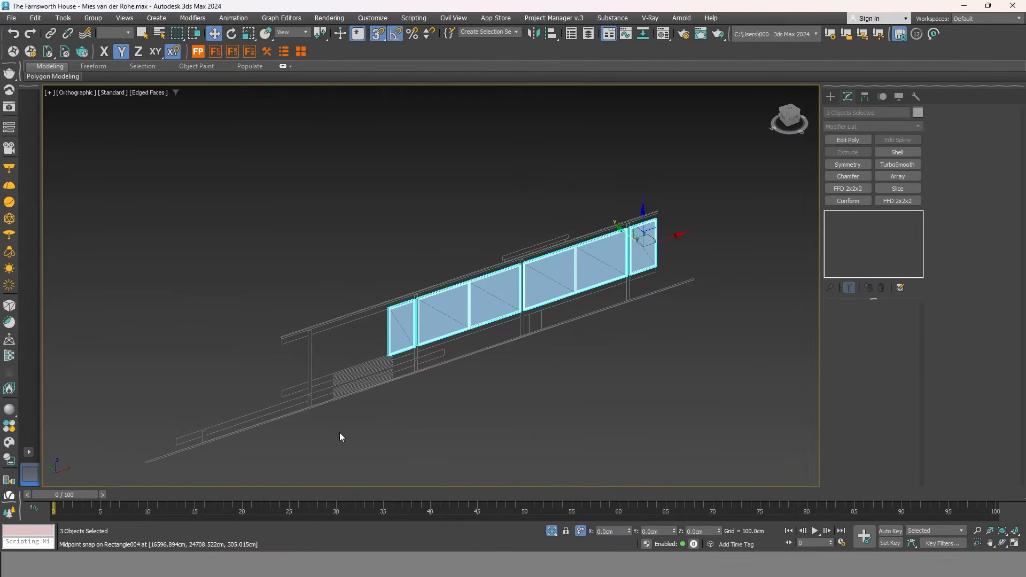
pyautogui.click(93, 18)
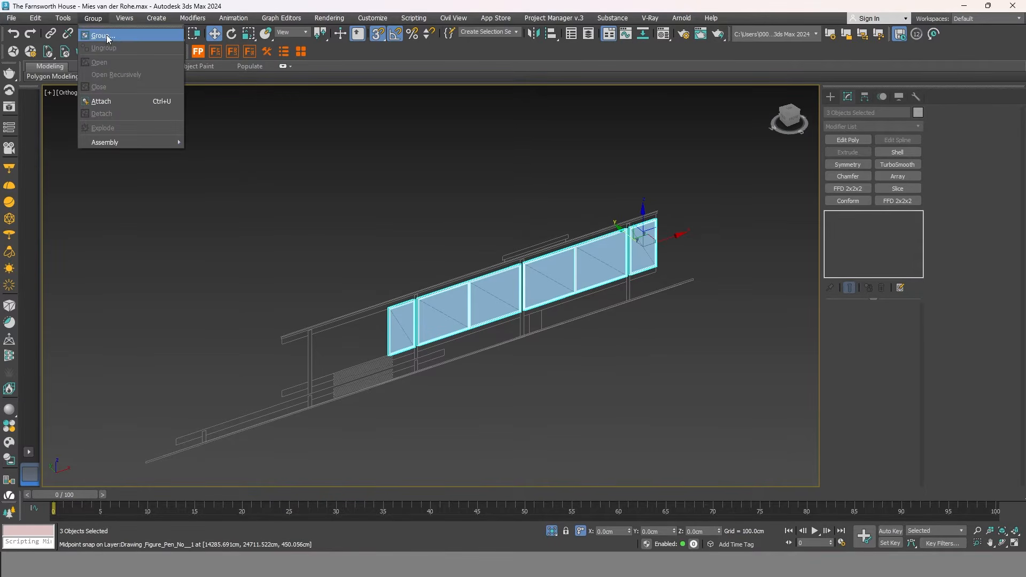
pyautogui.click(107, 33)
pyautogui.click(518, 299)
# End Isolate so the house's slabs and columns reappear.
pyautogui.moveTo(600, 320); pyautogui.dragTo(619, 308, button='middle')
pyautogui.rightClick(617, 310)
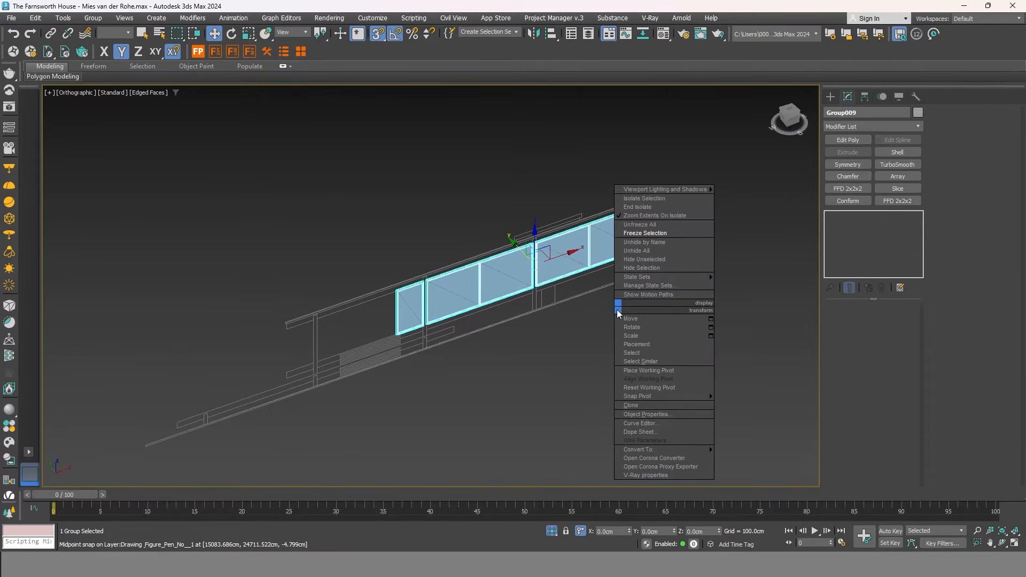
pyautogui.click(654, 208)
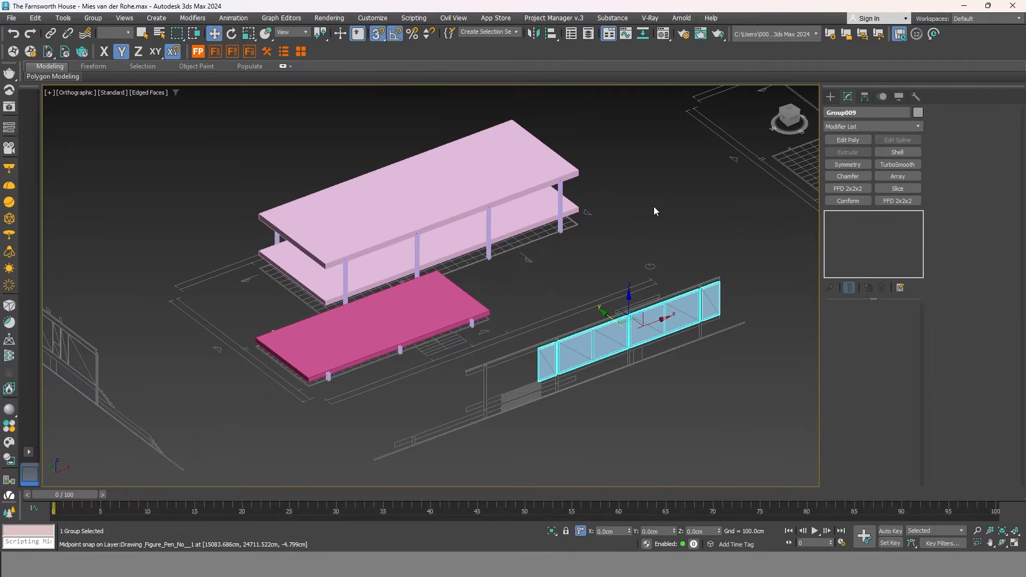
pyautogui.moveTo(568, 315)
pyautogui.keyDown('alt'); pyautogui.mouseDown(button='middle')
pyautogui.moveTo(554, 297)
pyautogui.moveTo(572, 318)
pyautogui.mouseUp(button='middle'); pyautogui.keyUp('alt')
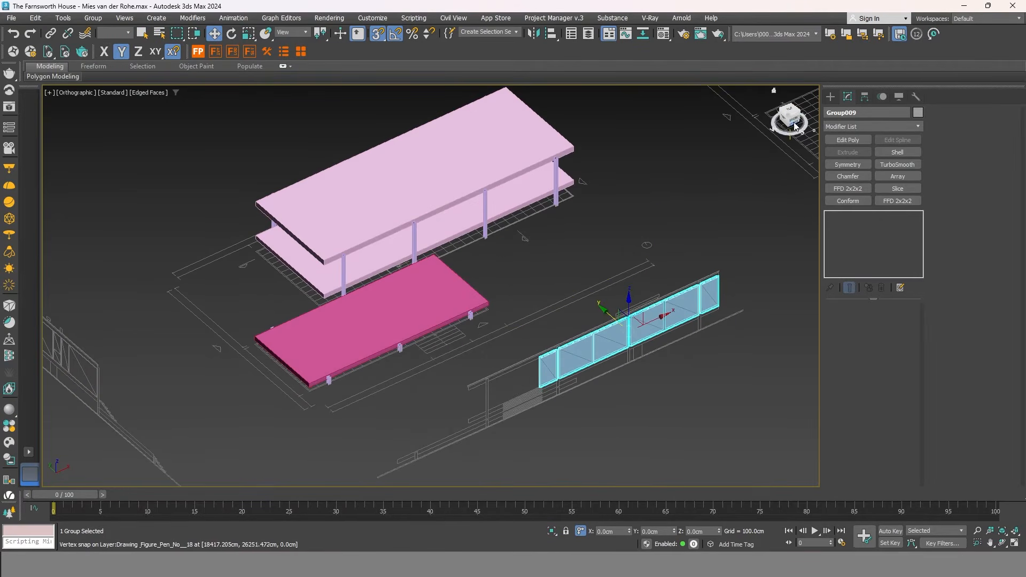
# In Top view, snap Group009 onto the pink slab's edge at the beam midpoint.
pyautogui.click(792, 109)
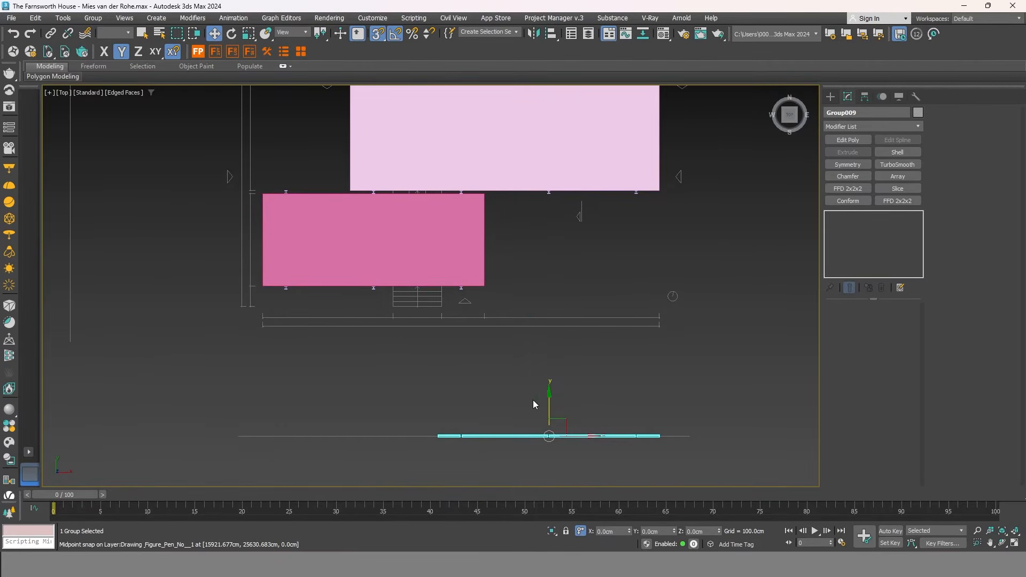
pyautogui.moveTo(551, 401); pyautogui.dragTo(662, 194)
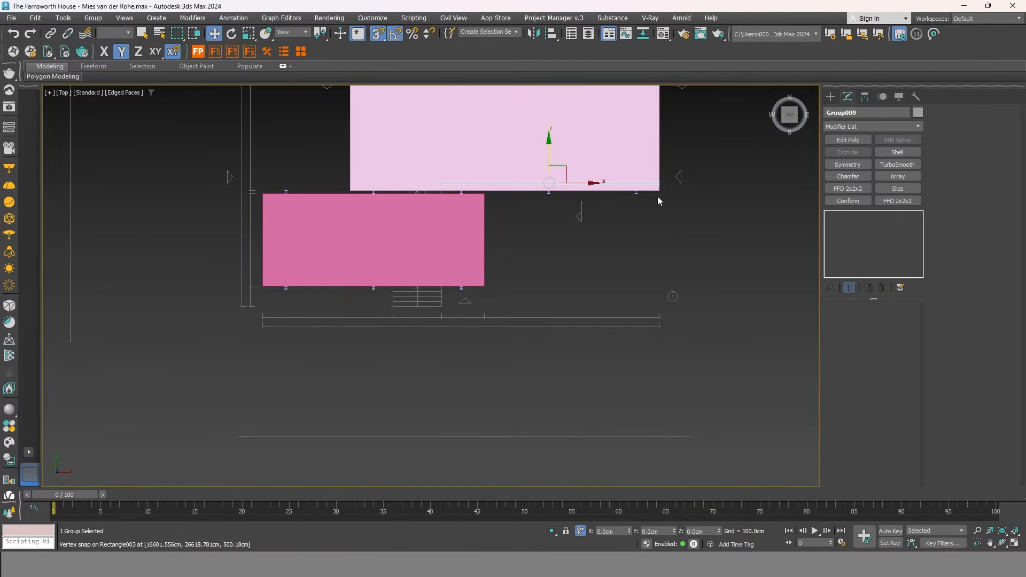
pyautogui.scroll(5, 657, 195)
pyautogui.scroll(3, 652, 193)
pyautogui.press('F3')
pyautogui.scroll(4, 647, 197)
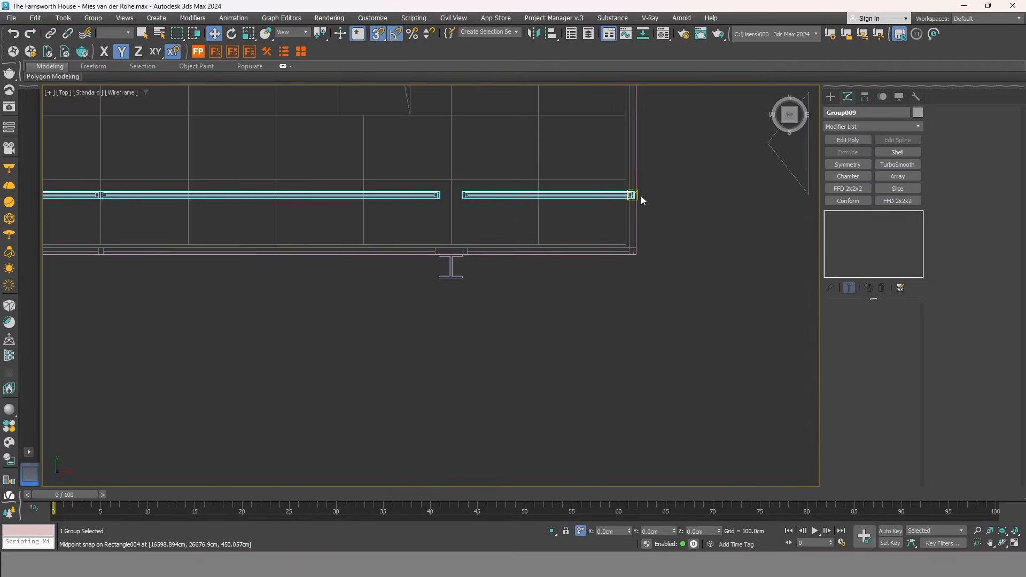
pyautogui.press('F3')
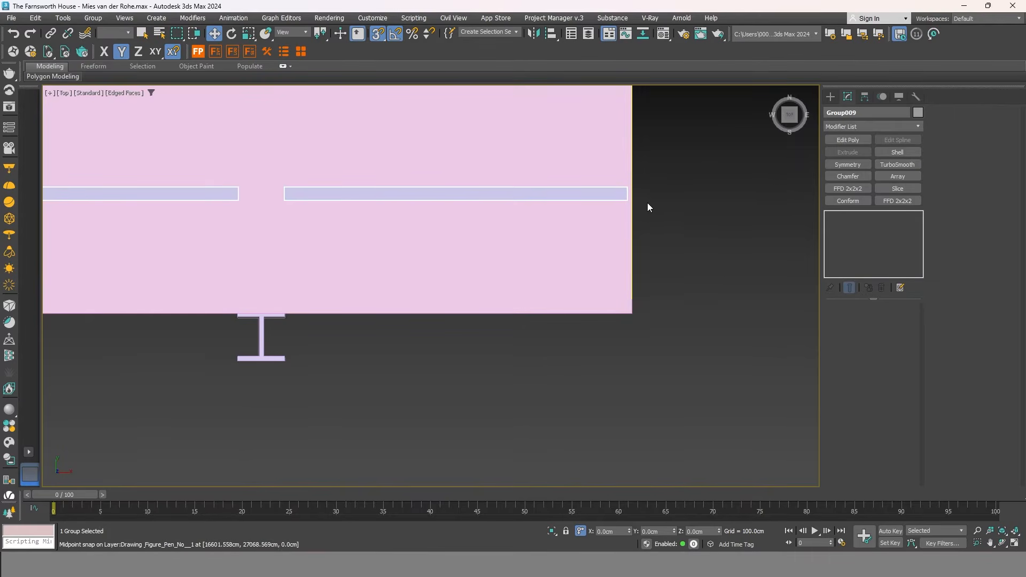
pyautogui.press('F3')
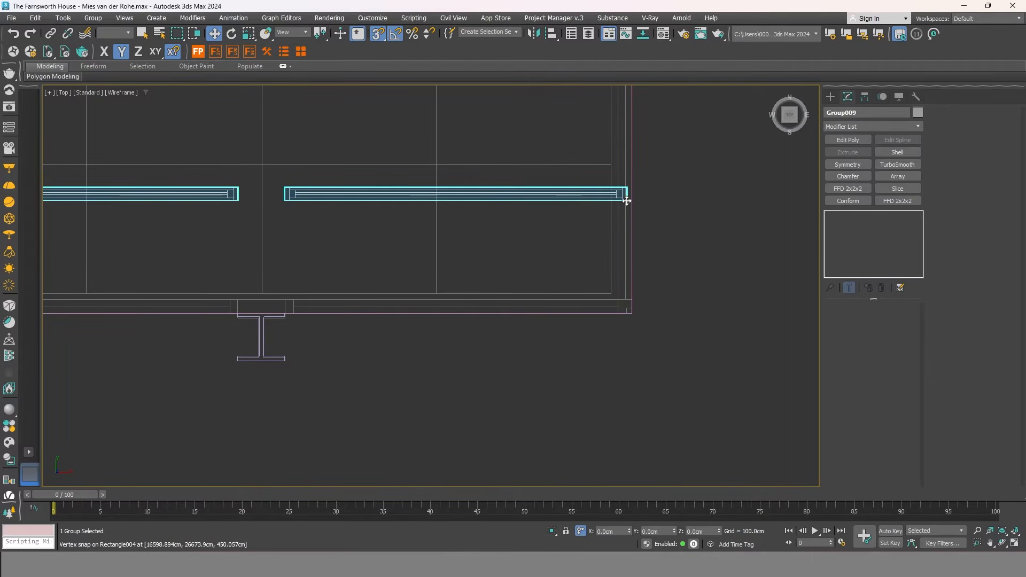
pyautogui.moveTo(626, 203); pyautogui.dragTo(621, 316)
pyautogui.scroll(6, 626, 314)
pyautogui.scroll(-14, 741, 296)
pyautogui.moveTo(582, 257); pyautogui.dragTo(566, 347, button='middle')
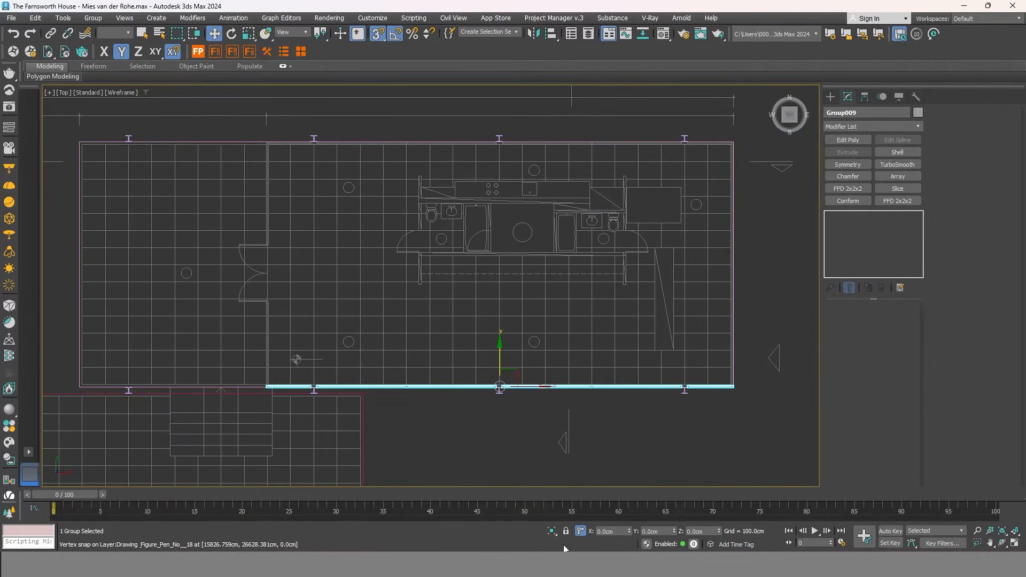
# Lock the selection and Shift-drag a copy, Group010, to the opposite slab edge.
pyautogui.click(564, 530)
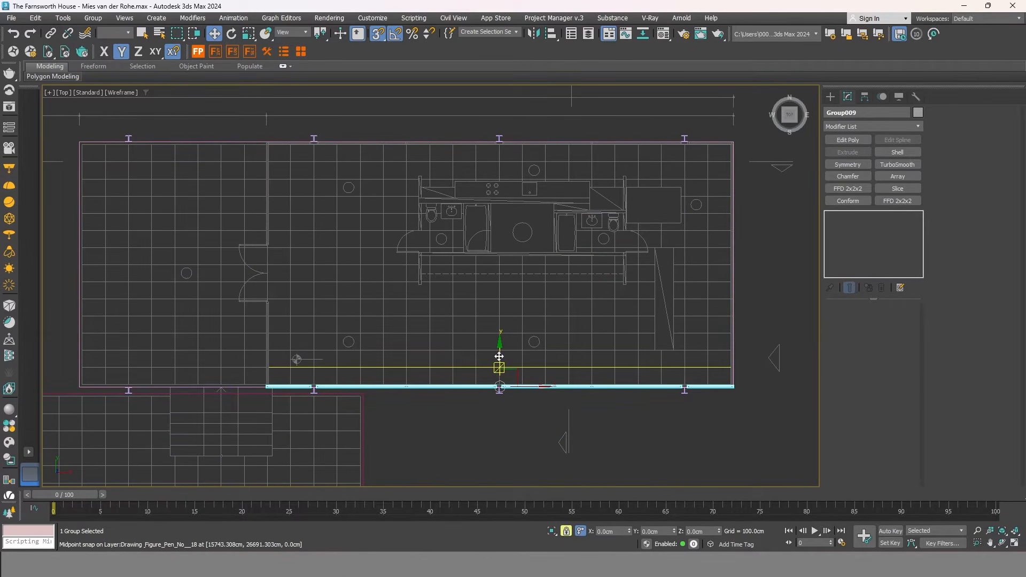
pyautogui.keyDown('shift'); pyautogui.moveTo(501, 355); pyautogui.dragTo(731, 147); pyautogui.keyUp('shift')
pyautogui.click(521, 324)
pyautogui.scroll(8, 504, 141)
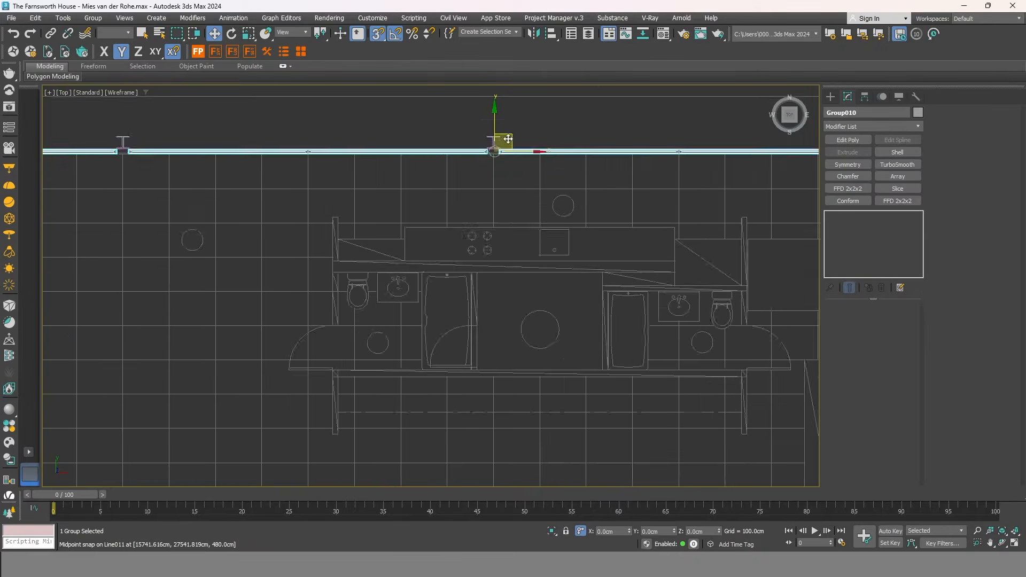
pyautogui.scroll(5, 483, 170)
pyautogui.moveTo(531, 155); pyautogui.dragTo(543, 113, button='middle')
pyautogui.scroll(-8, 464, 206)
# Return to shaded display, clear the selection, and orbit to inspect both glass walls.
pyautogui.keyDown('alt'); pyautogui.moveTo(464, 206); pyautogui.dragTo(492, 186, button='middle'); pyautogui.keyUp('alt')
pyautogui.scroll(-5, 492, 186)
pyautogui.scroll(4, 426, 198)
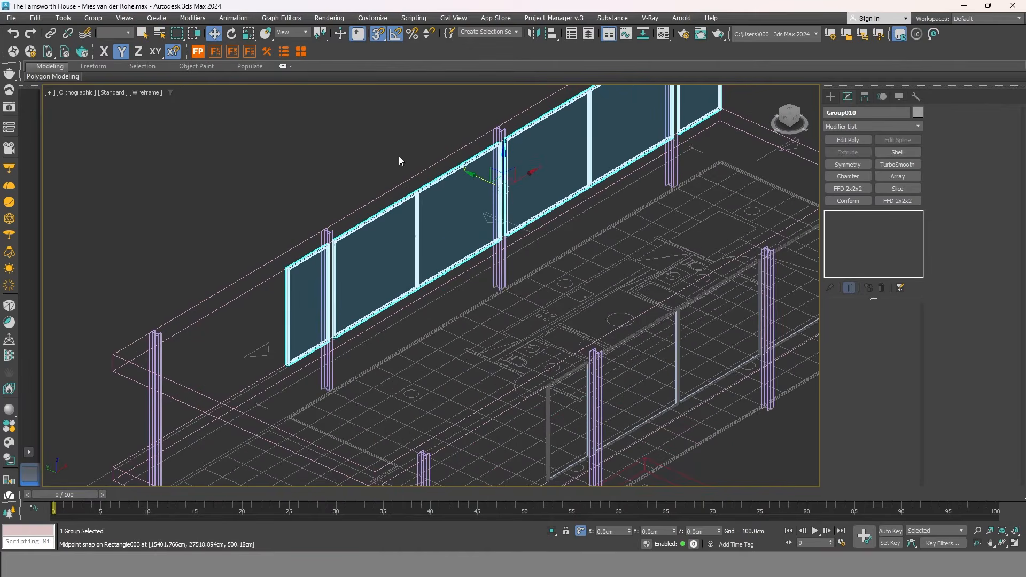
pyautogui.press('F3')
pyautogui.click(397, 156)
pyautogui.scroll(-3, 425, 198)
pyautogui.keyDown('alt'); pyautogui.moveTo(449, 234); pyautogui.dragTo(640, 196, button='middle'); pyautogui.keyUp('alt')
pyautogui.scroll(-2, 545, 234)
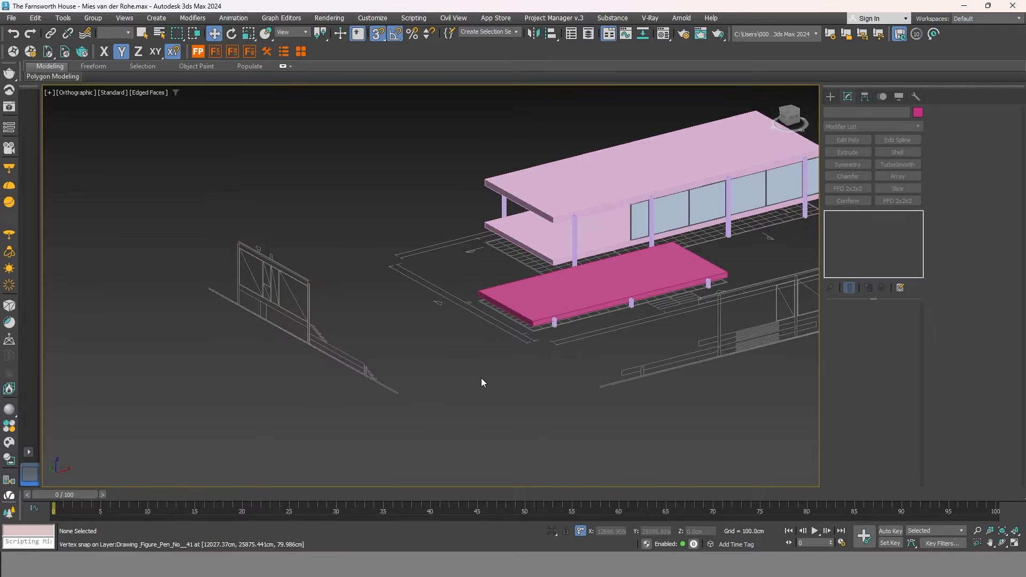
pyautogui.scroll(4, 258, 323)
# Isolate the window-frame group at the terrace end.
pyautogui.click(299, 286)
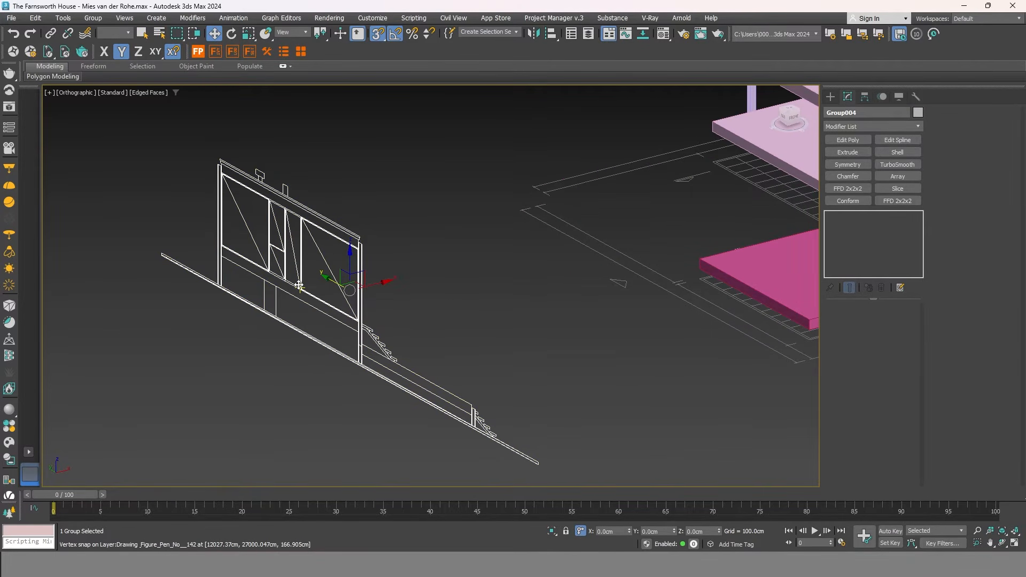
pyautogui.rightClick(300, 286)
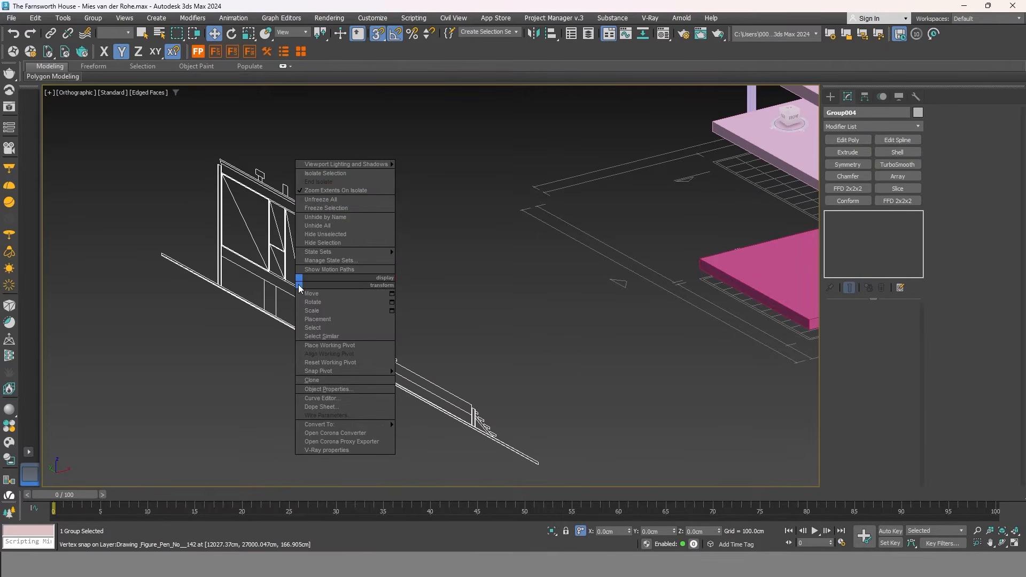
pyautogui.click(347, 174)
# In the left elevation, freeze the Group004 drawing and show the Shapes spline types.
pyautogui.click(785, 114)
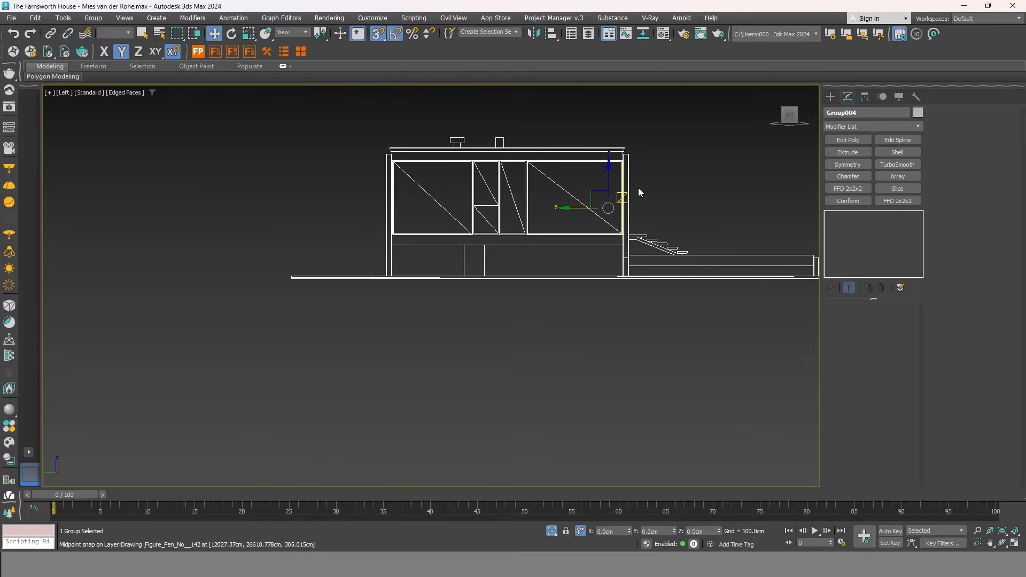
pyautogui.scroll(3, 614, 184)
pyautogui.moveTo(589, 185); pyautogui.dragTo(548, 226, button='middle')
pyautogui.rightClick(495, 224)
pyautogui.moveTo(555, 368)
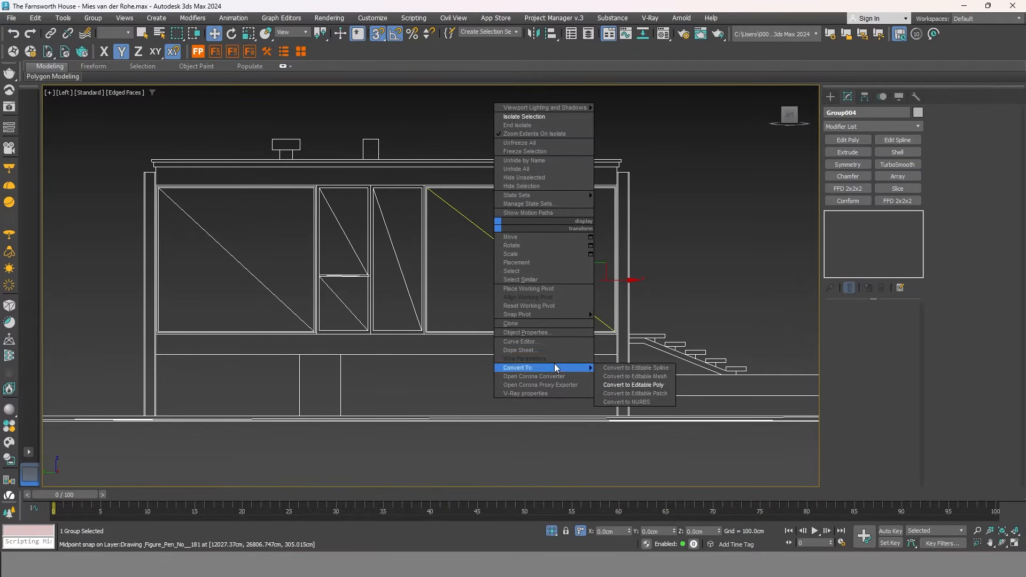
pyautogui.click(539, 152)
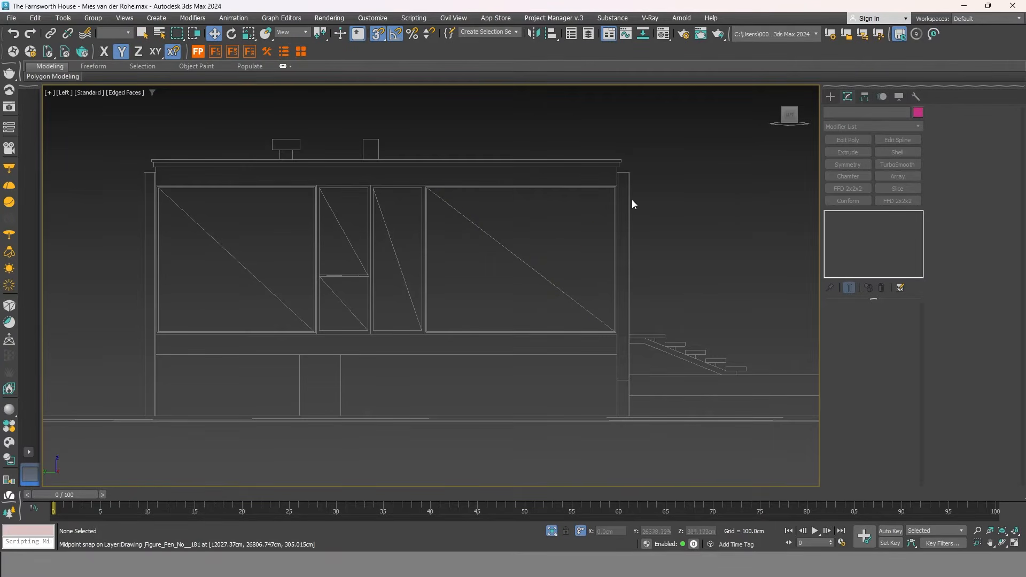
pyautogui.click(832, 97)
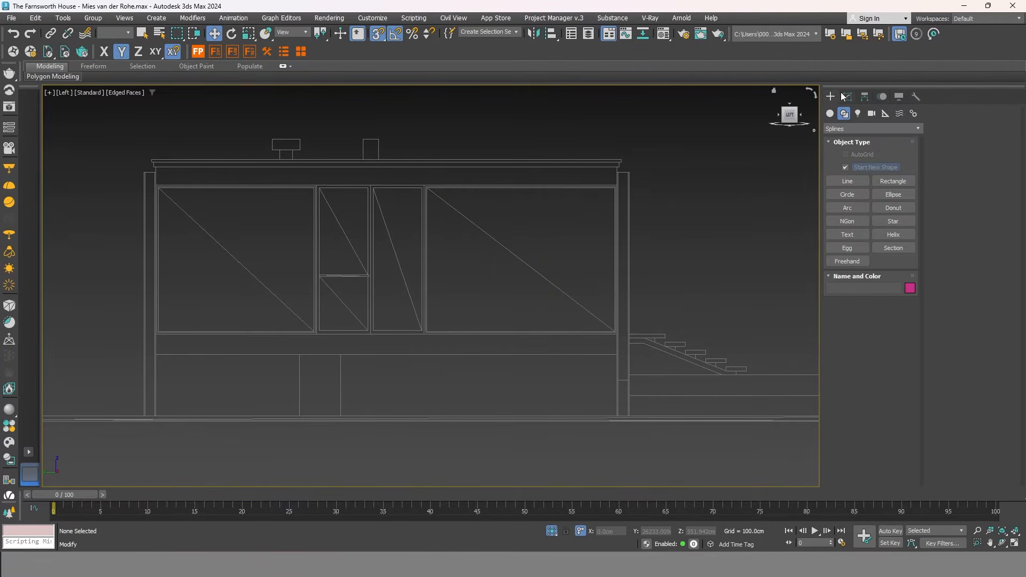
# Snap-draw a rectangle over the glass wall in the Left view.
pyautogui.click(897, 180)
pyautogui.scroll(4, 614, 187)
pyautogui.moveTo(622, 171); pyautogui.dragTo(390, 362)
pyautogui.scroll(-4, 649, 174)
pyautogui.scroll(4, 385, 401)
pyautogui.scroll(-5, 550, 394)
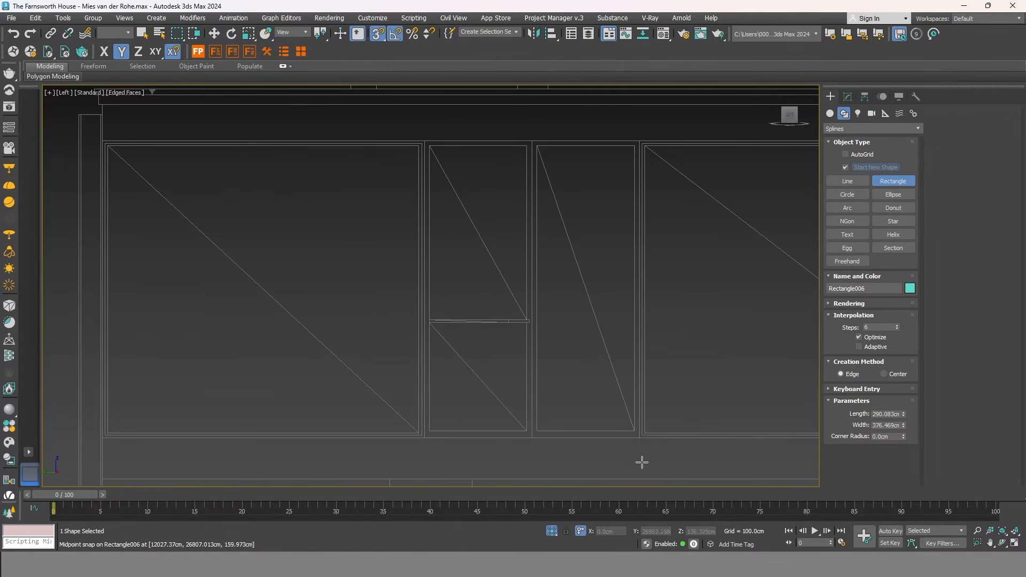
# With Start New Shape off, add a second snapped rectangle to the same shape, Rectangle006.
pyautogui.click(845, 167)
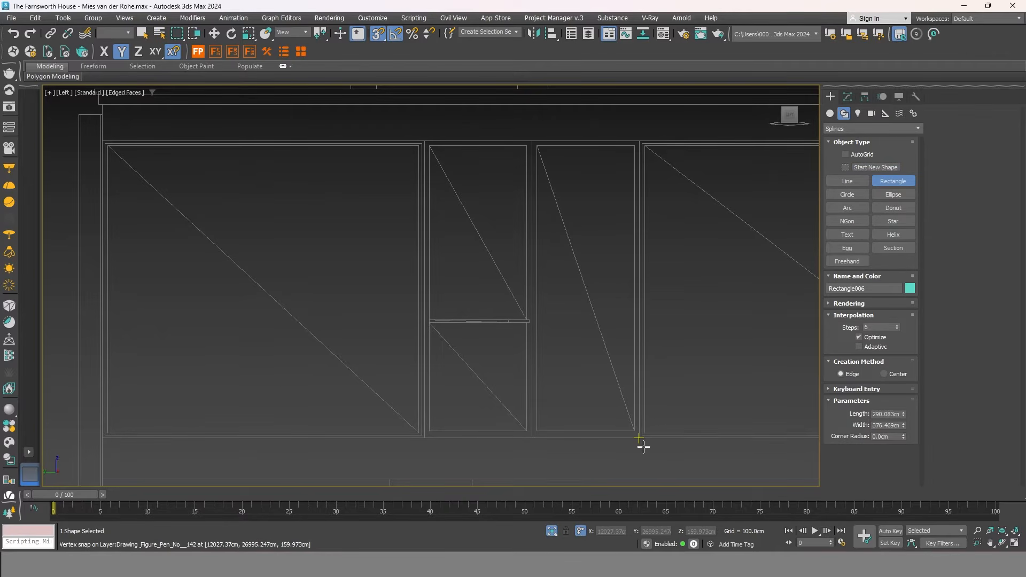
pyautogui.moveTo(639, 438); pyautogui.dragTo(102, 141)
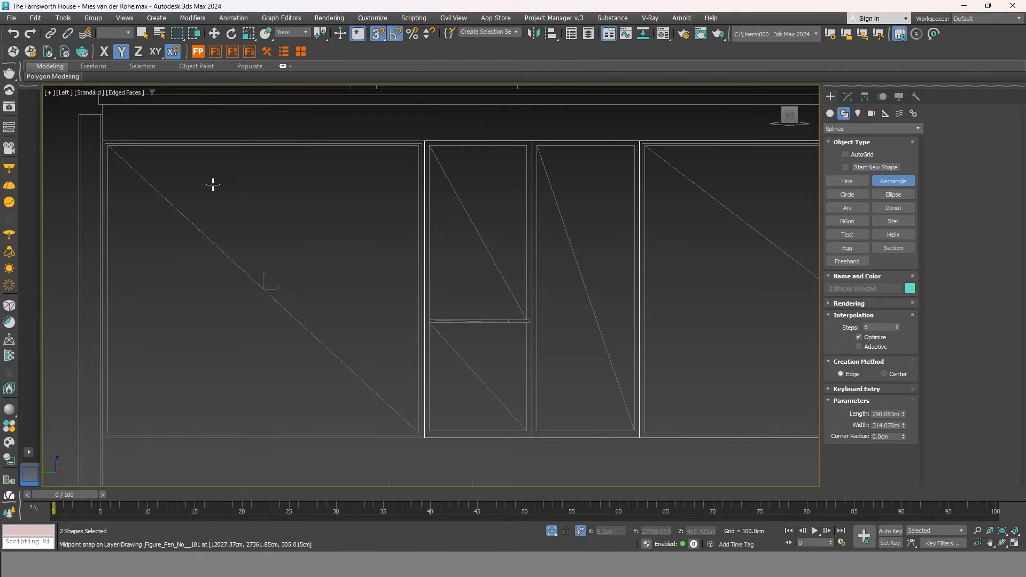
pyautogui.scroll(-3, 218, 182)
pyautogui.scroll(2, 264, 182)
pyautogui.rightClick(283, 186)
pyautogui.scroll(3, 283, 188)
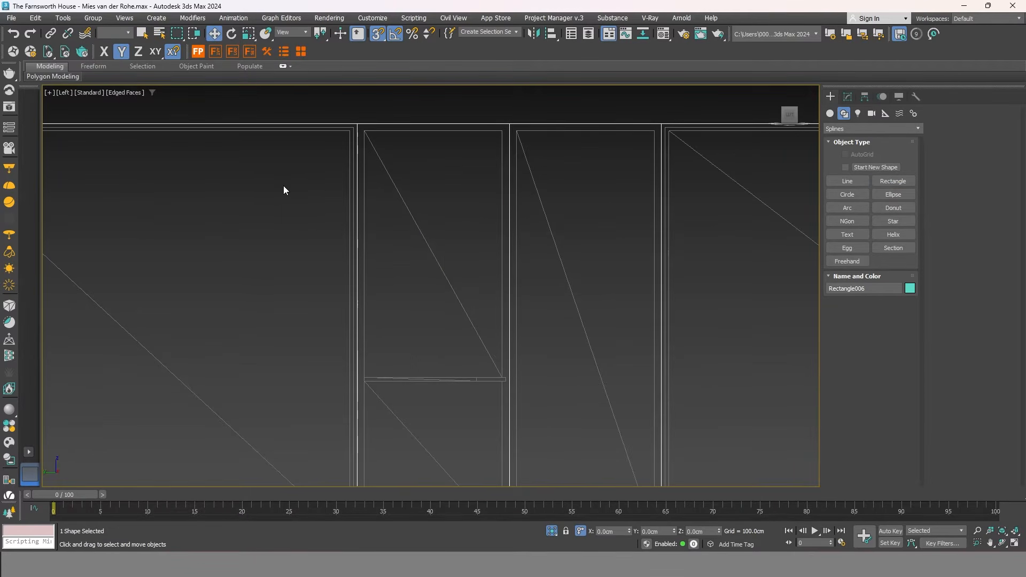
pyautogui.scroll(-1, 333, 197)
pyautogui.rightClick(404, 205)
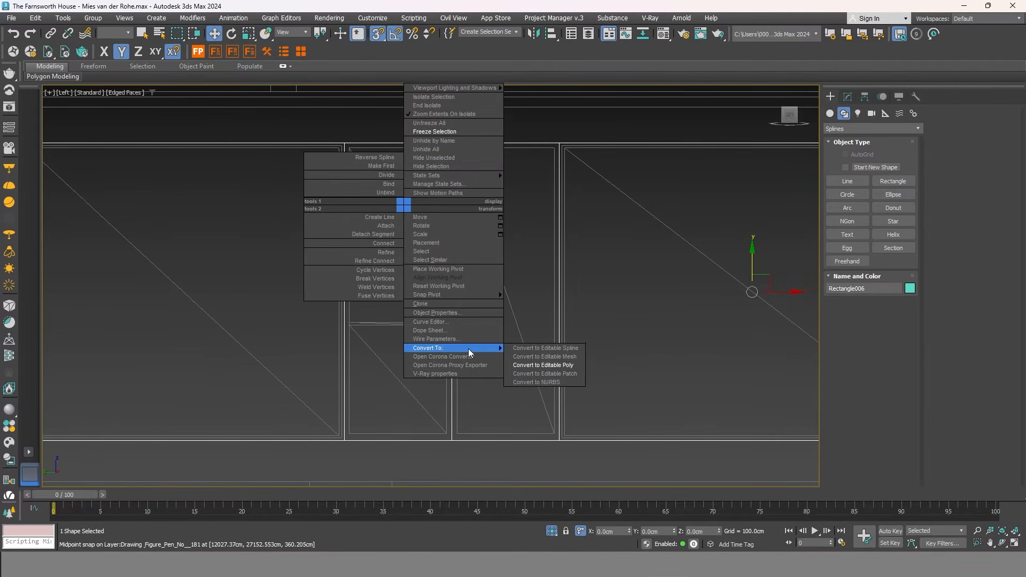
# Convert Rectangle006 to an Editable Poly and select all its window pane polygons.
pyautogui.click(560, 365)
pyautogui.moveTo(552, 331); pyautogui.dragTo(522, 312, button='middle')
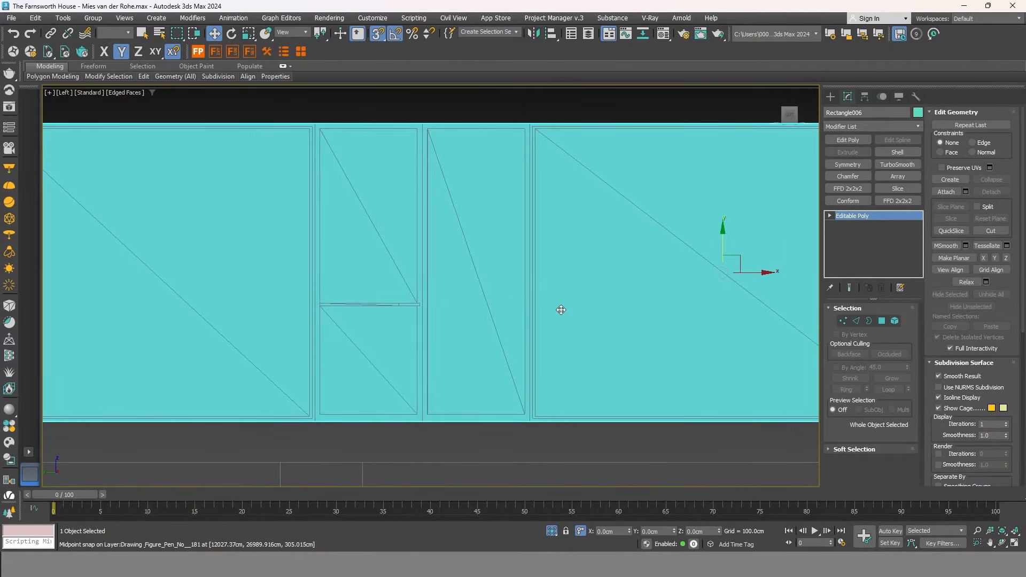
pyautogui.scroll(-2, 562, 304)
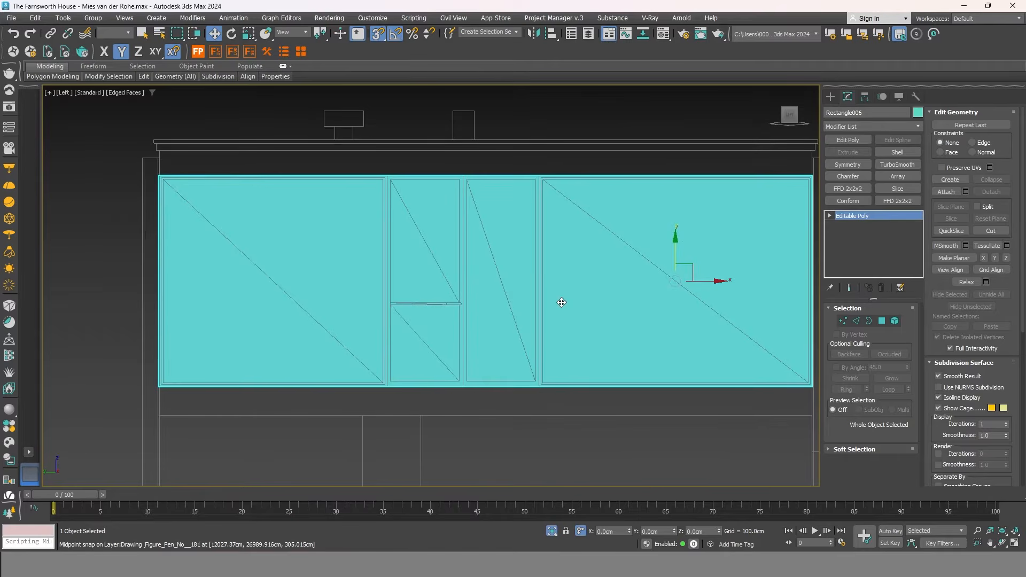
pyautogui.click(883, 320)
pyautogui.scroll(-2, 715, 404)
pyautogui.moveTo(716, 404); pyautogui.dragTo(632, 386, button='middle')
pyautogui.moveTo(739, 413); pyautogui.dragTo(264, 226)
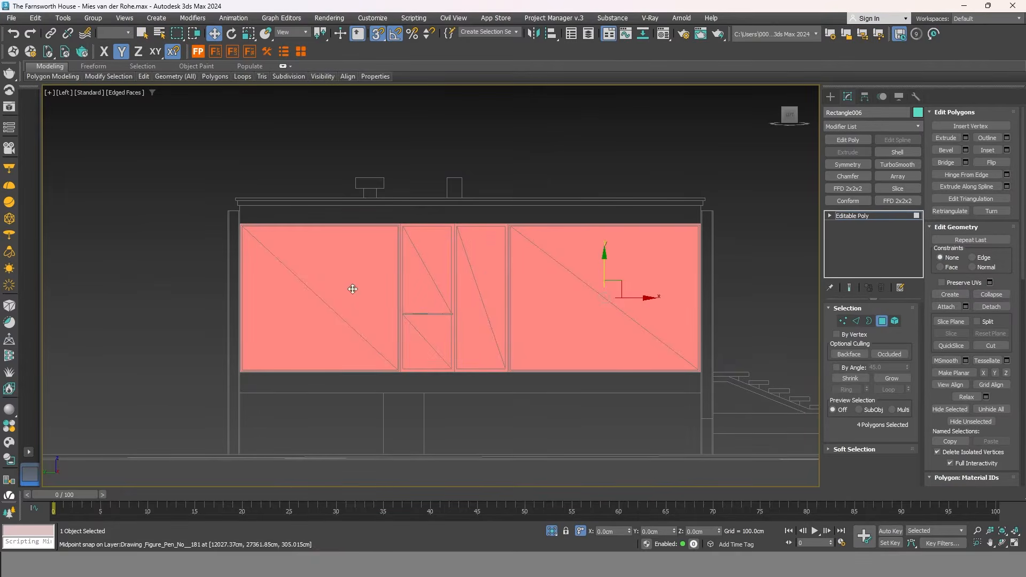
pyautogui.scroll(5, 540, 199)
# Inset the two outer panes by 2 cm, leaving the middle panes out.
pyautogui.rightClick(538, 198)
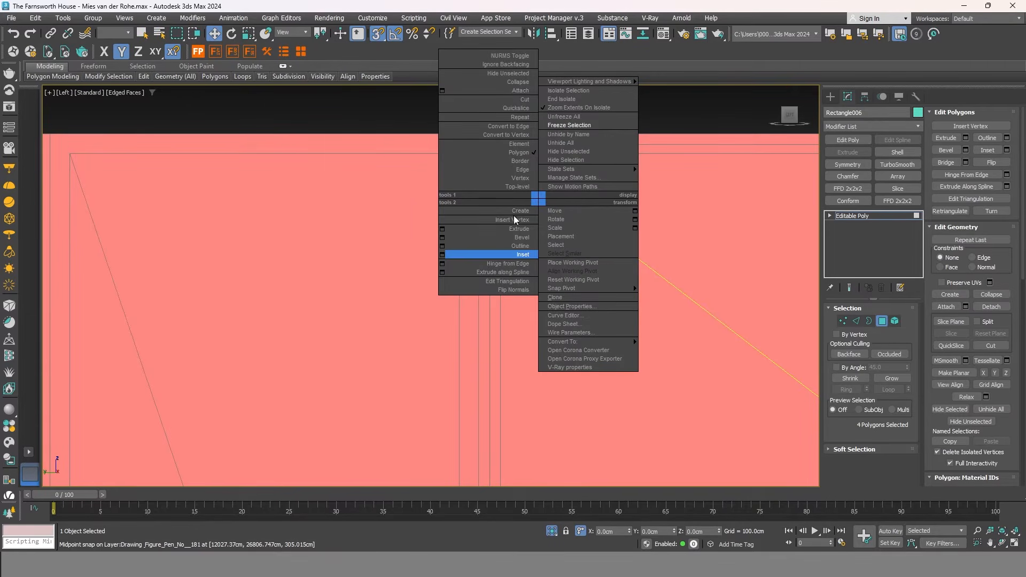
pyautogui.click(441, 254)
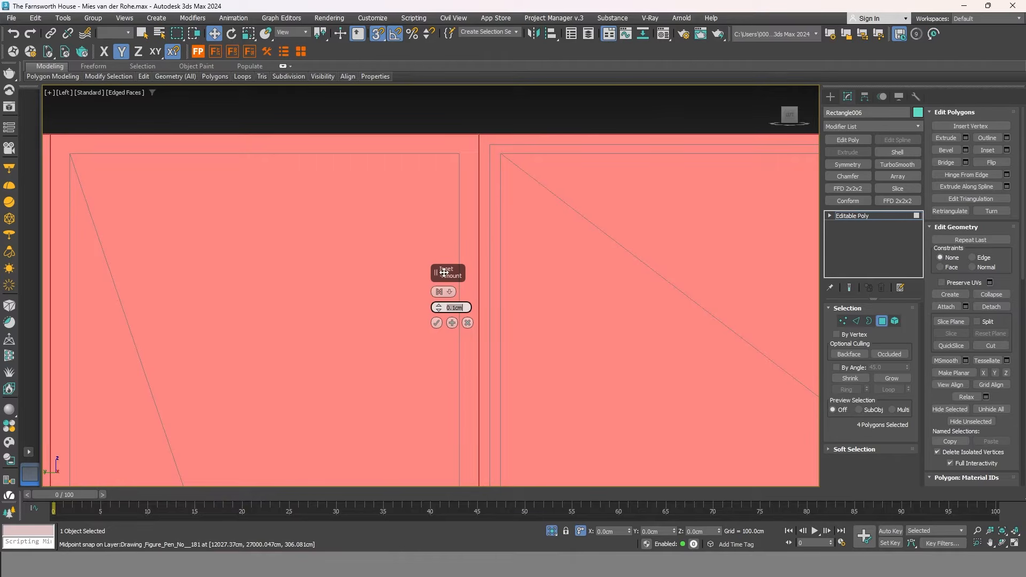
pyautogui.scroll(-2, 559, 211)
pyautogui.scroll(-2, 476, 222)
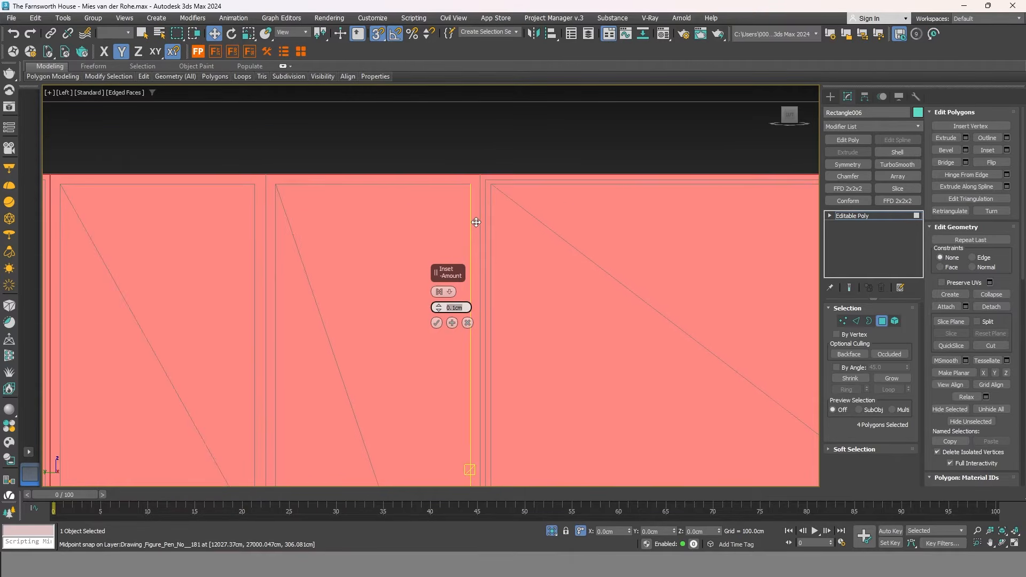
pyautogui.keyDown('alt'); pyautogui.click(350, 216); pyautogui.keyUp('alt')
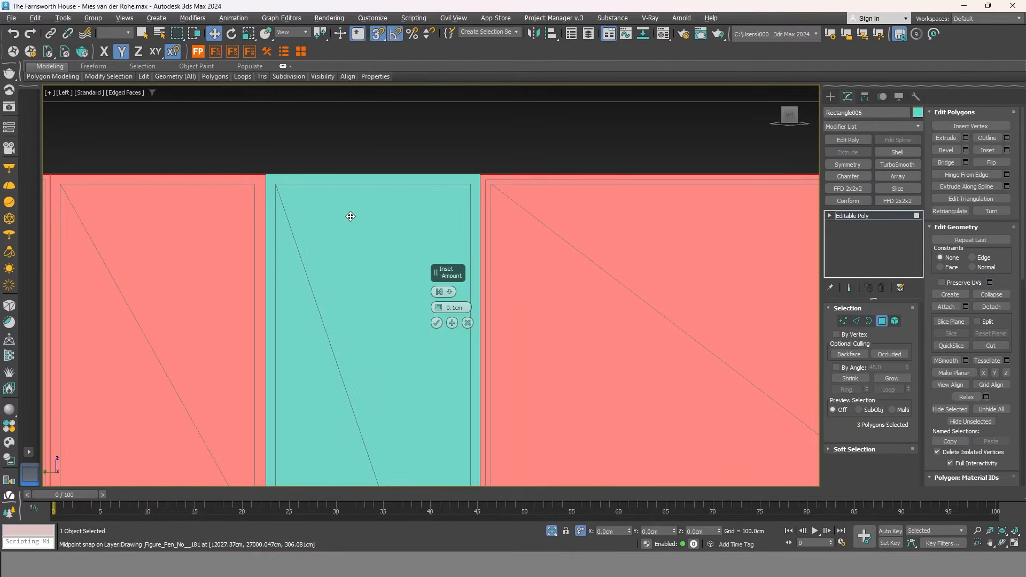
pyautogui.keyDown('alt'); pyautogui.click(227, 215); pyautogui.keyUp('alt')
pyautogui.scroll(3, 490, 185)
pyautogui.scroll(2, 490, 186)
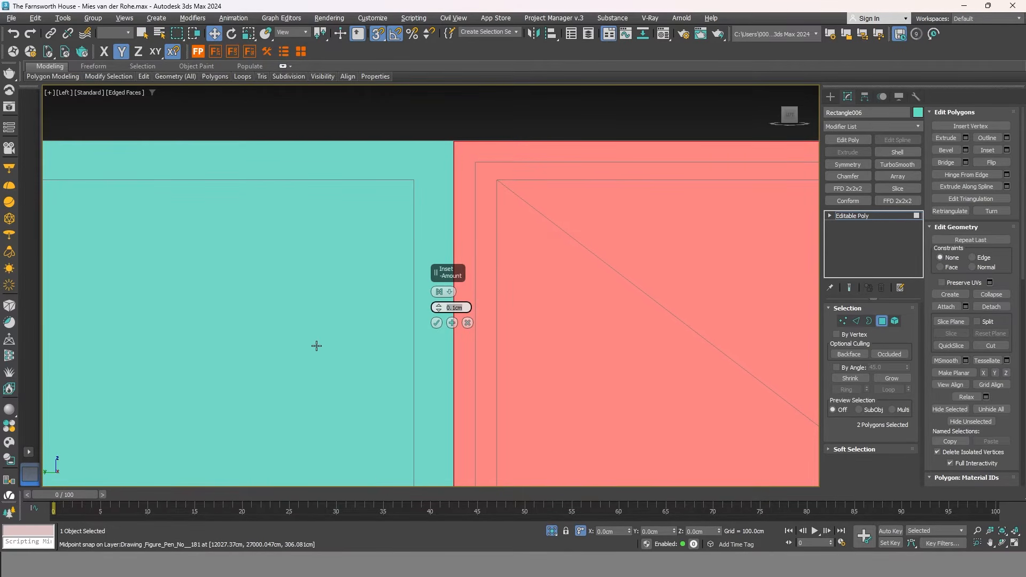
pyautogui.press('Return')
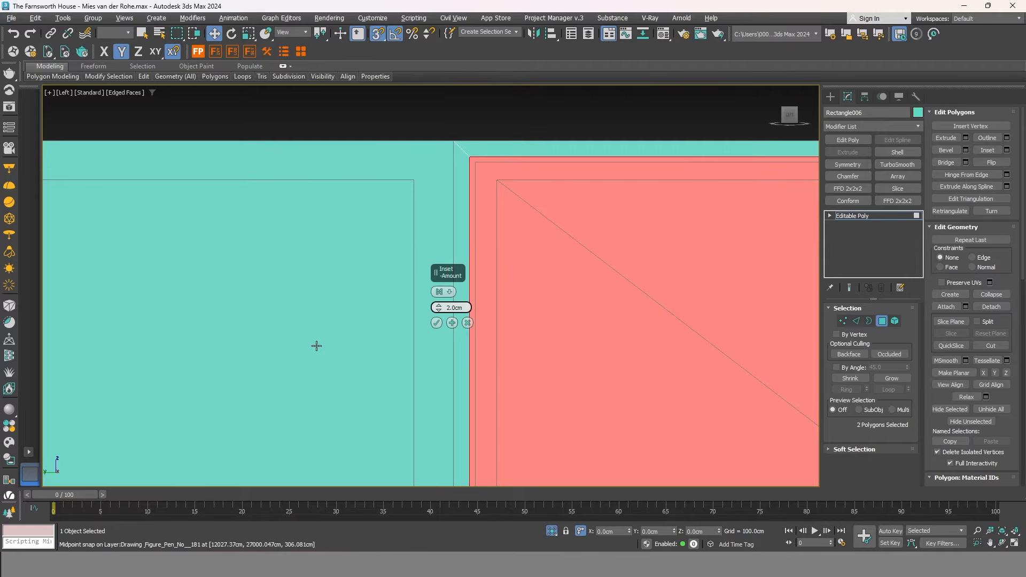
pyautogui.click(438, 324)
# Inset the two middle panes by 5 cm.
pyautogui.scroll(-3, 763, 189)
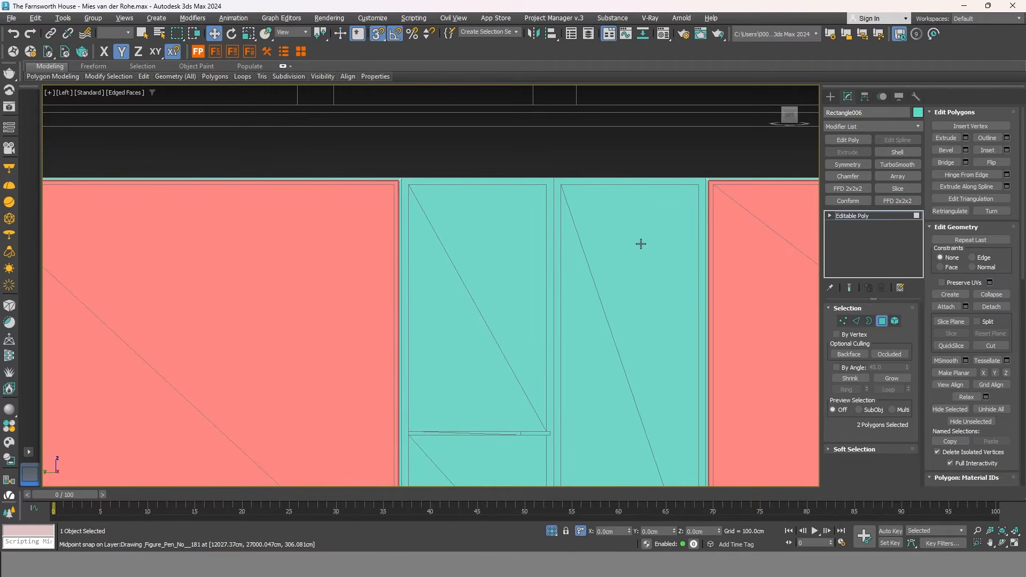
pyautogui.scroll(-2, 350, 219)
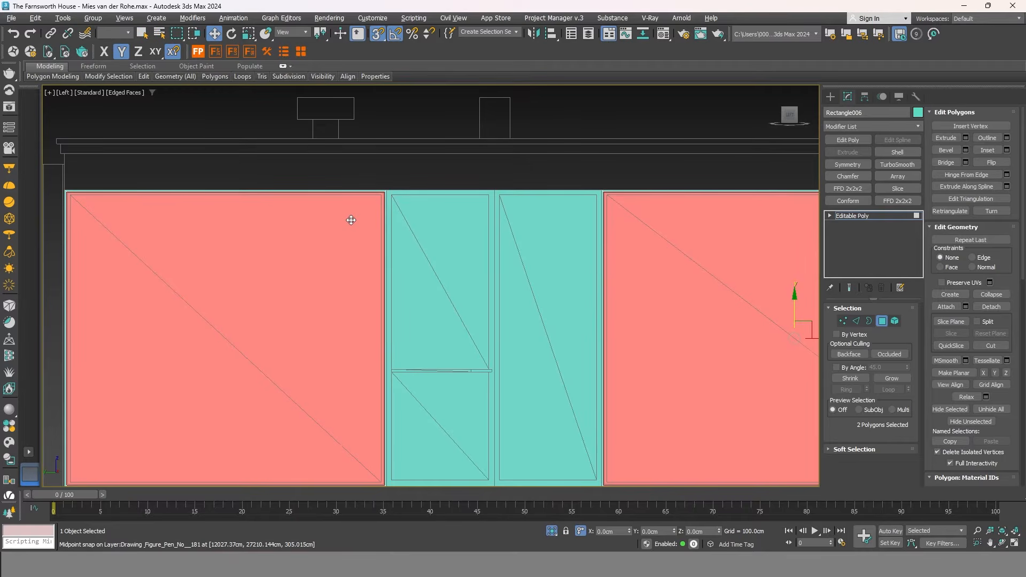
pyautogui.click(467, 225)
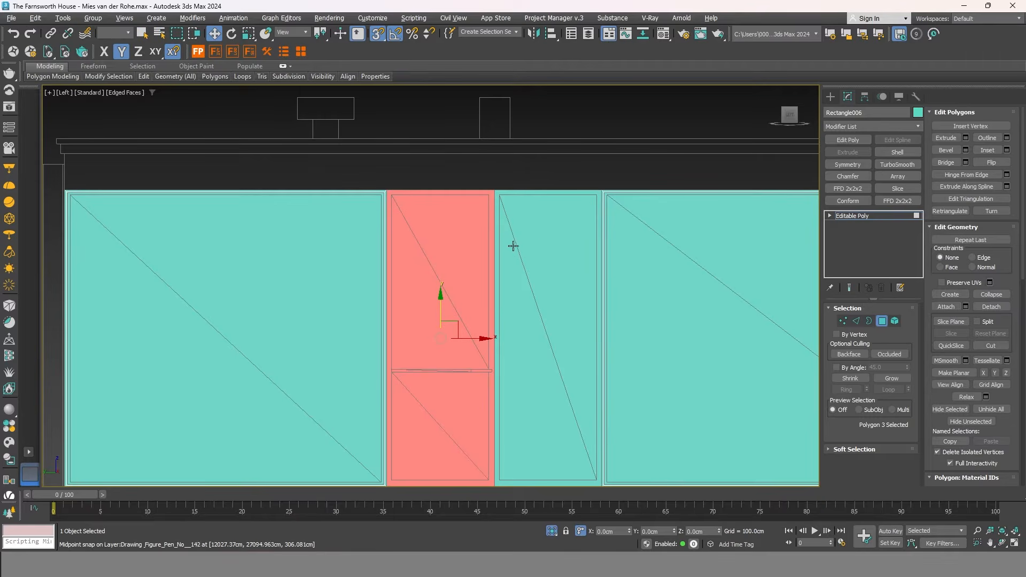
pyautogui.keyDown('ctrl'); pyautogui.click(548, 246); pyautogui.keyUp('ctrl')
pyautogui.rightClick(463, 230)
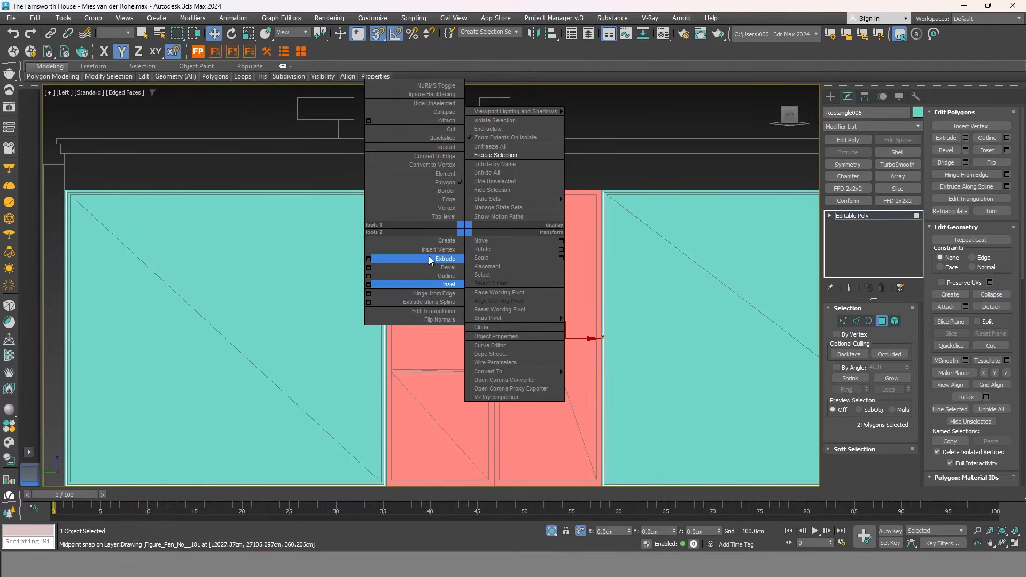
pyautogui.click(369, 287)
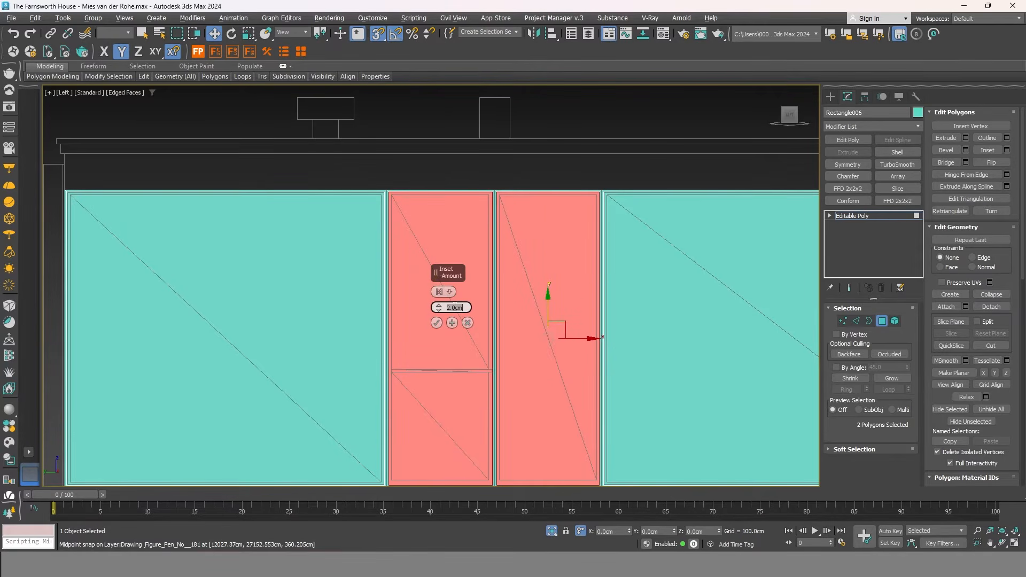
pyautogui.write('5')
pyautogui.press('Return')
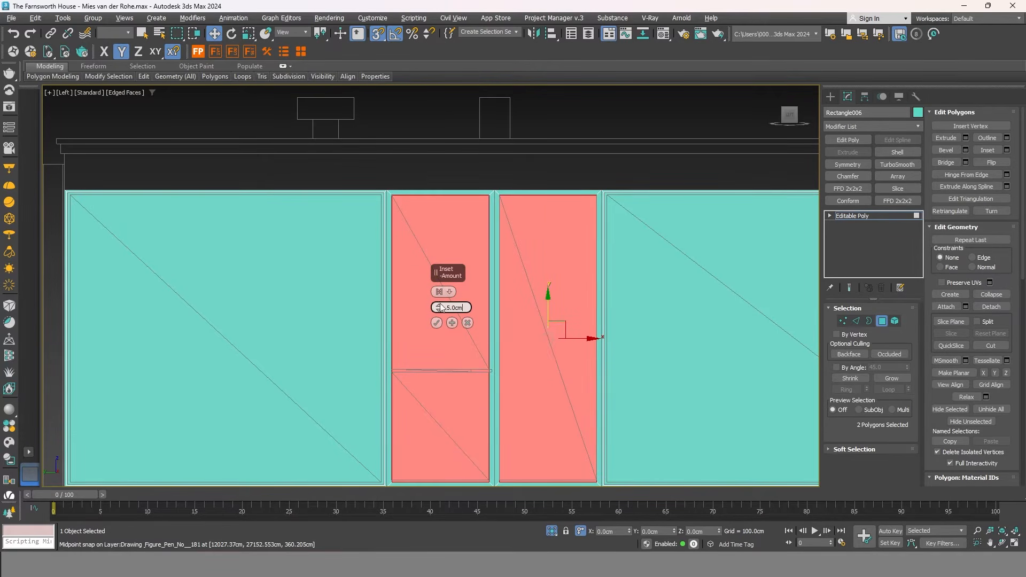
pyautogui.click(436, 323)
# Select all four panes and start Detach.
pyautogui.keyDown('ctrl'); pyautogui.click(319, 240); pyautogui.keyUp('ctrl')
pyautogui.keyDown('ctrl'); pyautogui.click(641, 265); pyautogui.keyUp('ctrl')
pyautogui.scroll(-5, 452, 250)
pyautogui.scroll(5, 453, 250)
pyautogui.click(992, 306)
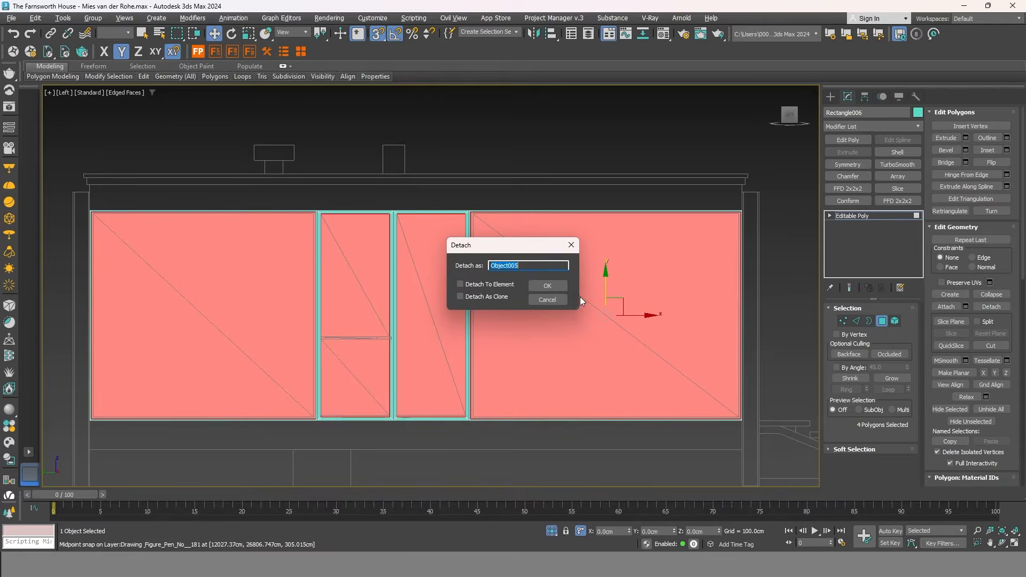
# Detach the panes as Object005 and add a Shell with a 3 cm inner amount.
pyautogui.click(556, 293)
pyautogui.click(881, 321)
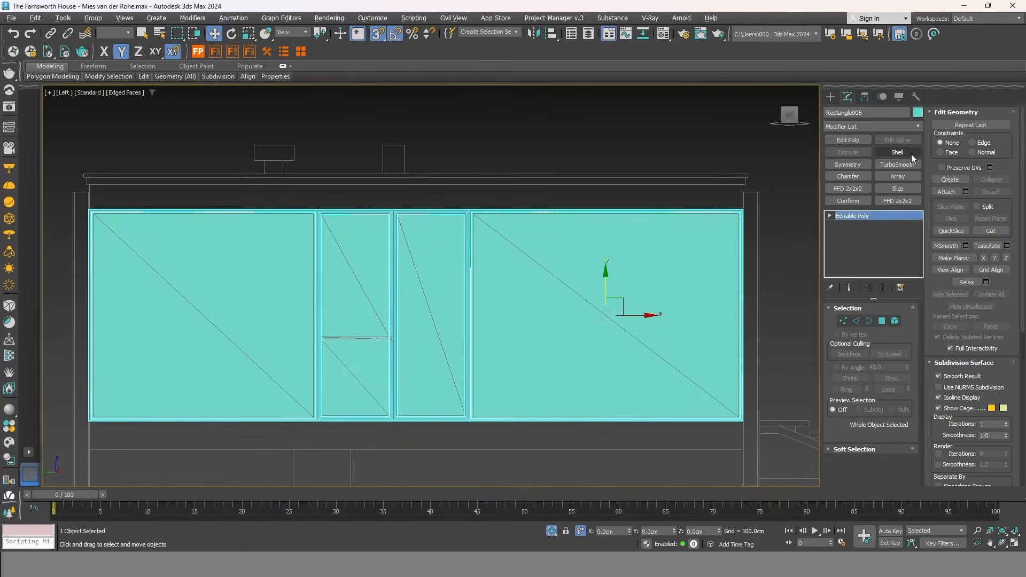
pyautogui.click(905, 152)
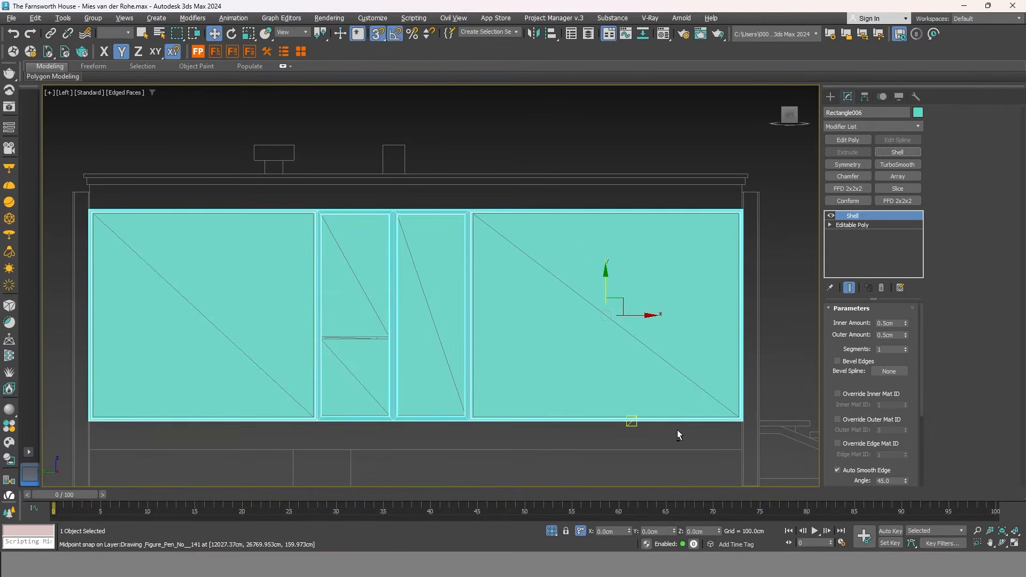
pyautogui.write('3')
pyautogui.press('Tab')
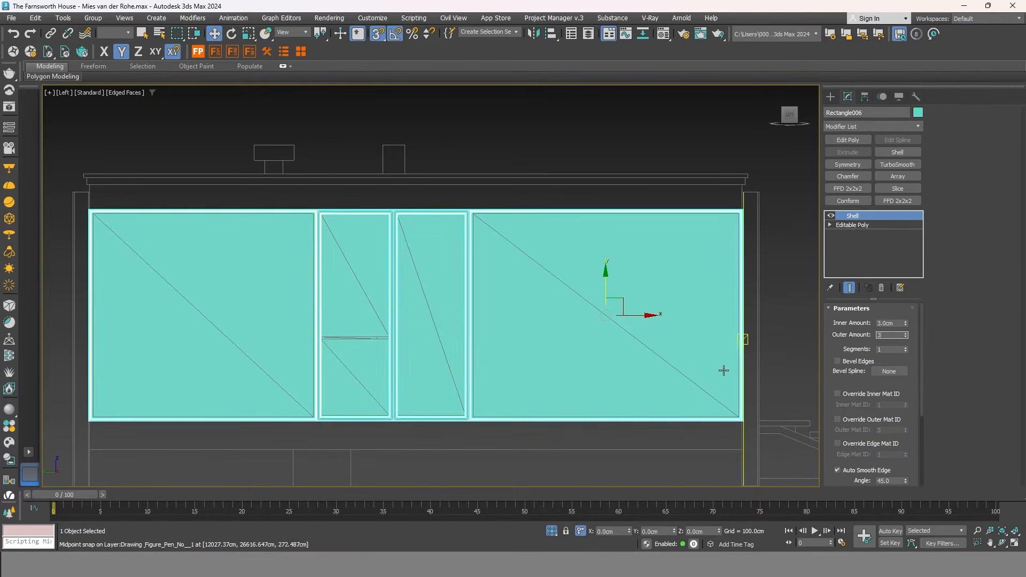
# Deselect the frame and select the detached glass panes object at polygon level.
pyautogui.scroll(2, 728, 435)
pyautogui.scroll(-4, 743, 409)
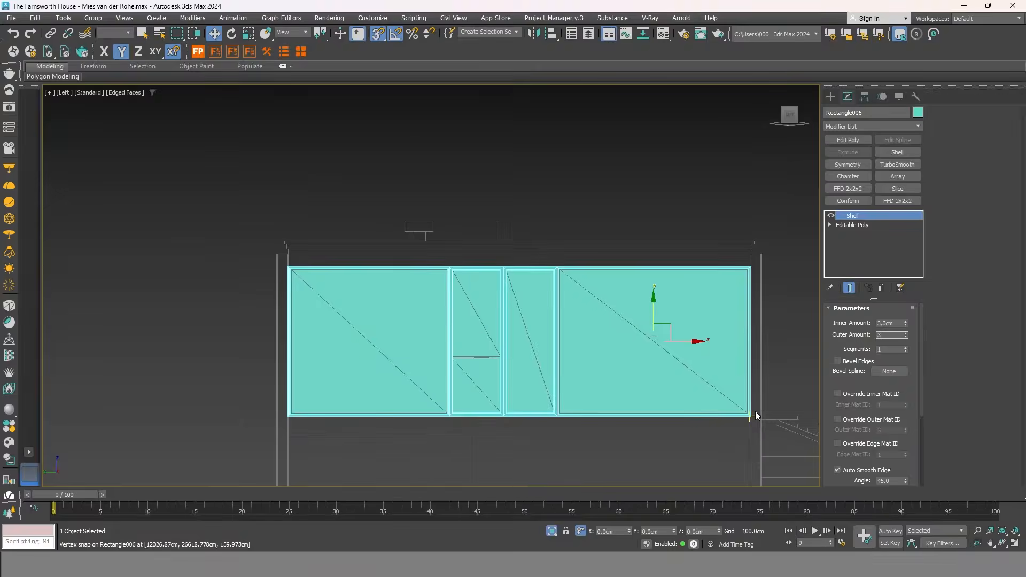
pyautogui.scroll(3, 737, 417)
pyautogui.click(700, 434)
pyautogui.scroll(-1, 706, 397)
pyautogui.scroll(-2, 707, 396)
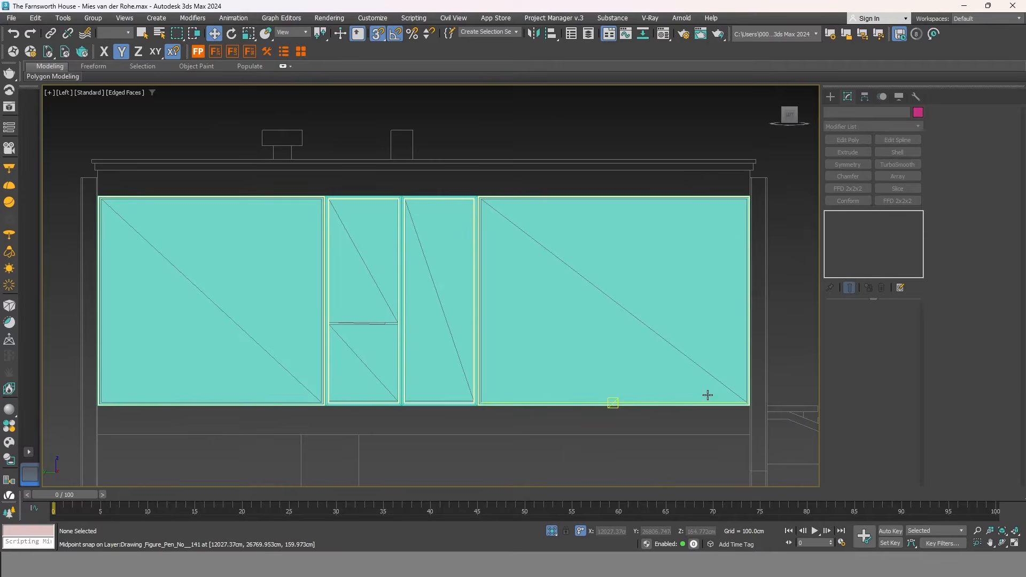
pyautogui.click(575, 314)
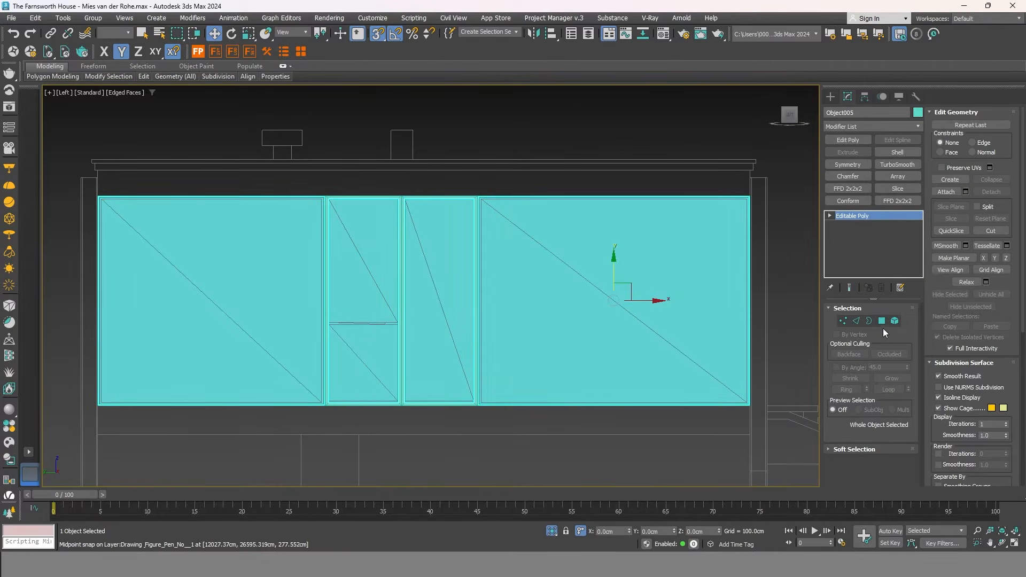
pyautogui.click(882, 321)
# Inset the left and right window panes by 3 cm.
pyautogui.click(619, 328)
pyautogui.keyDown('ctrl'); pyautogui.click(237, 258); pyautogui.keyUp('ctrl')
pyautogui.rightClick(564, 232)
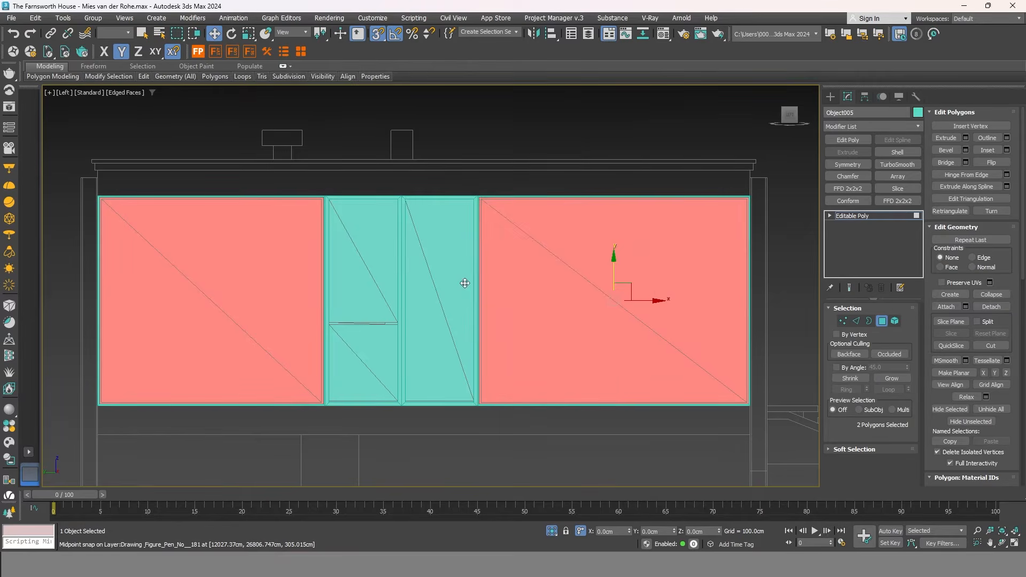
pyautogui.write('3')
pyautogui.press('Return')
pyautogui.scroll(5, 470, 184)
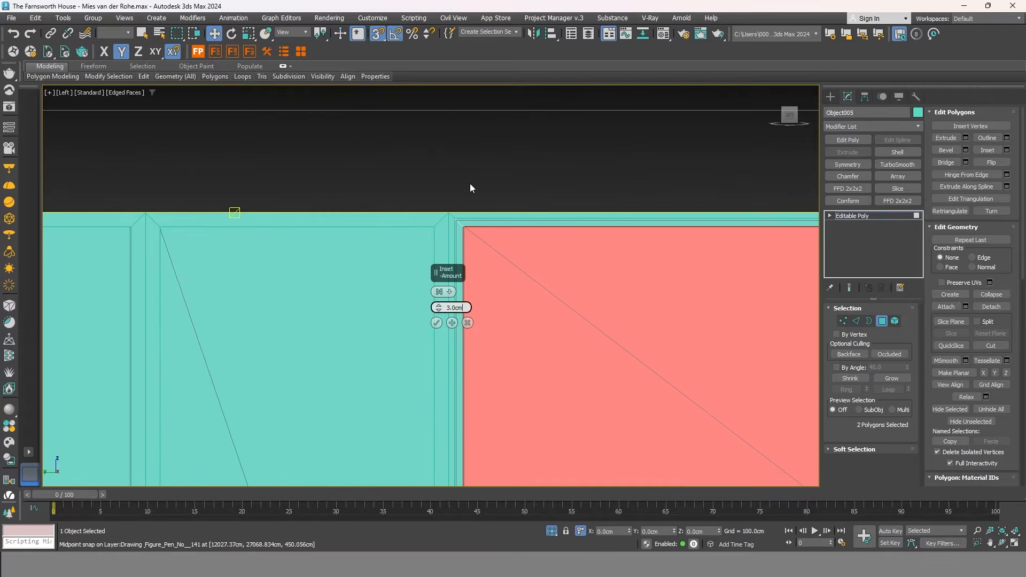
pyautogui.click(436, 323)
# Add the two middle panes and detach all four into a separate object.
pyautogui.scroll(-4, 439, 324)
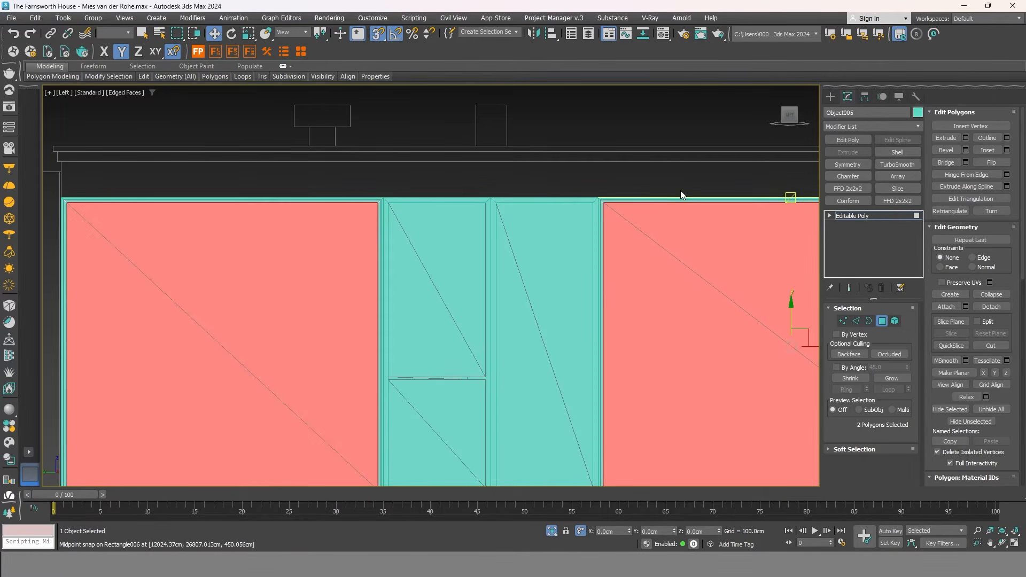
pyautogui.keyDown('ctrl'); pyautogui.click(538, 257); pyautogui.keyUp('ctrl')
pyautogui.keyDown('ctrl'); pyautogui.click(442, 250); pyautogui.keyUp('ctrl')
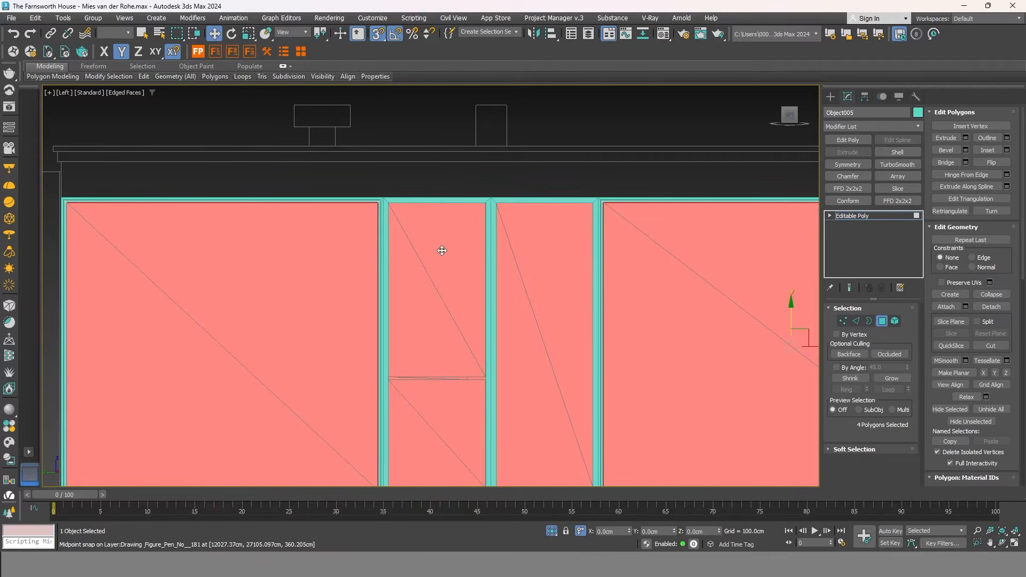
pyautogui.click(991, 307)
pyautogui.click(555, 288)
pyautogui.click(882, 320)
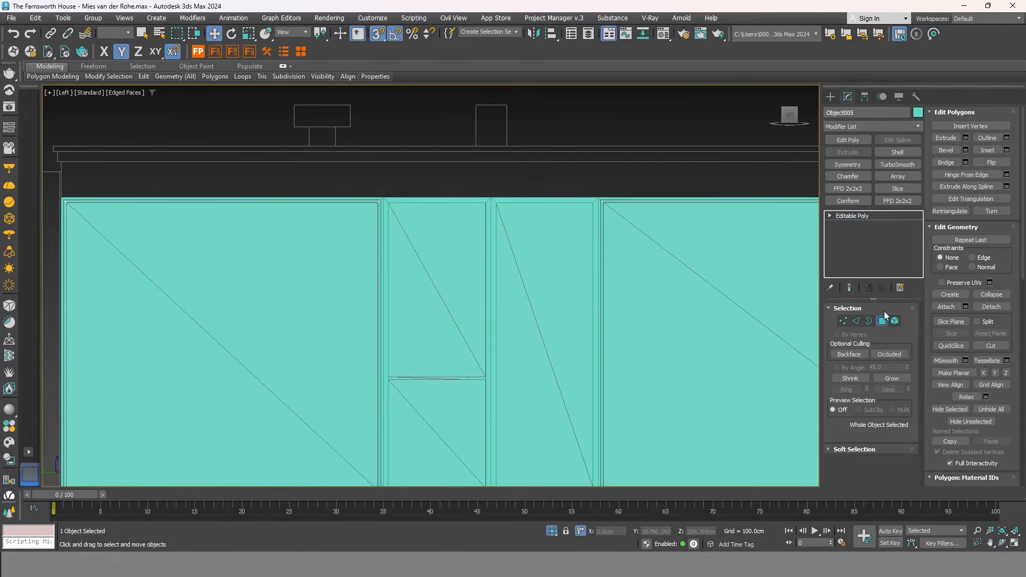
# Add a Shell to the frame with 2 cm inner and 2 cm outer amounts.
pyautogui.click(905, 152)
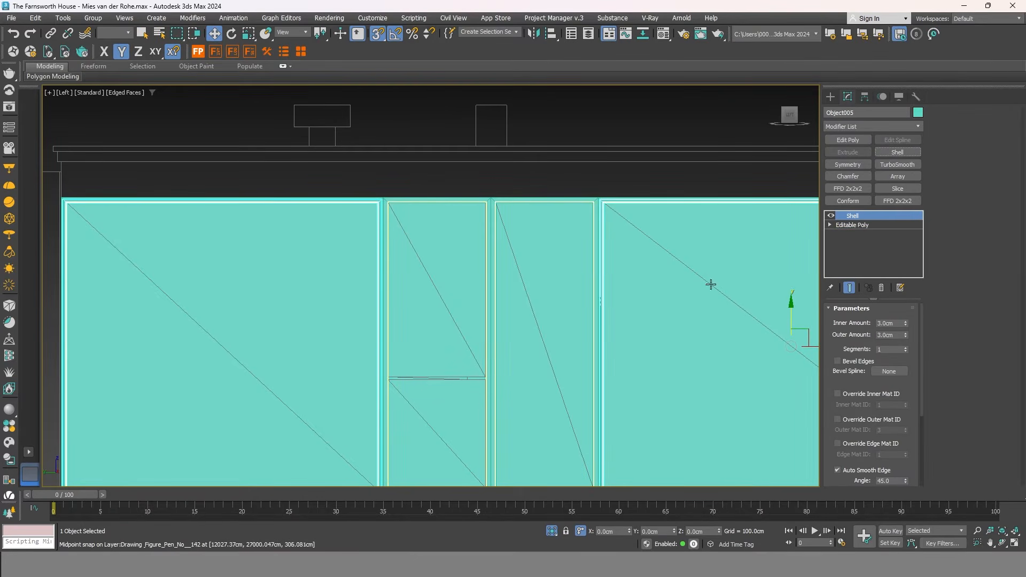
pyautogui.doubleClick(889, 323)
pyautogui.write('2')
pyautogui.press('Tab')
pyautogui.write('2')
pyautogui.press('Return')
pyautogui.scroll(-5, 503, 267)
pyautogui.scroll(5, 572, 357)
# Orbit around the facade and select the detached glass panes object Object006.
pyautogui.keyDown('alt'); pyautogui.moveTo(559, 364); pyautogui.dragTo(694, 304, button='middle'); pyautogui.keyUp('alt')
pyautogui.press('t')
pyautogui.keyDown('alt'); pyautogui.moveTo(416, 350); pyautogui.dragTo(536, 293, button='middle'); pyautogui.keyUp('alt')
pyautogui.scroll(4, 471, 309)
pyautogui.moveTo(472, 309); pyautogui.dragTo(586, 353, button='middle')
pyautogui.click(565, 255)
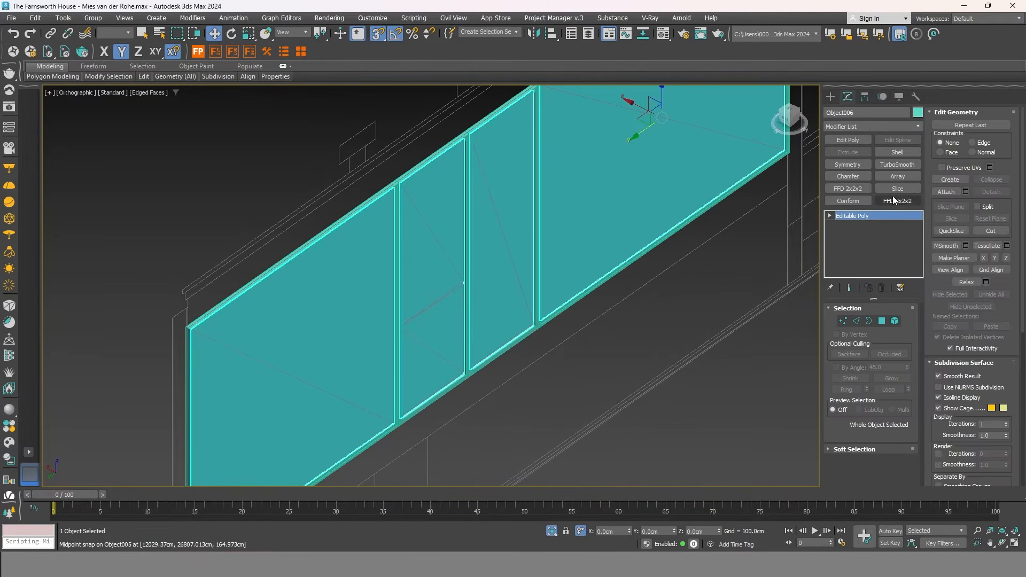
# Add a Shell to the glass panes with 0.5 cm inner and outer amounts.
pyautogui.click(904, 152)
pyautogui.doubleClick(889, 323)
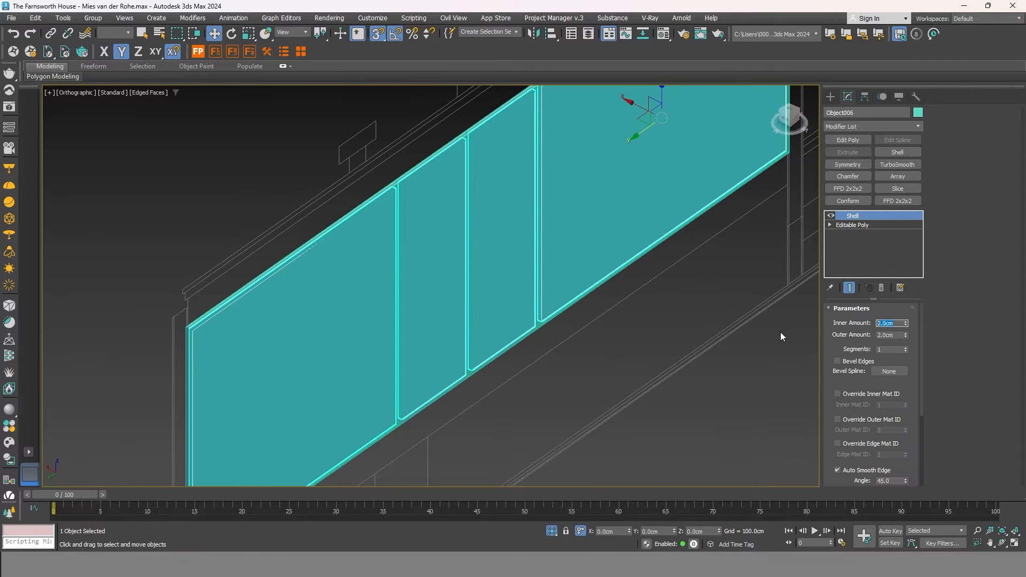
pyautogui.write('0.5')
pyautogui.press('Tab')
pyautogui.write('0.5')
pyautogui.press('Return')
pyautogui.moveTo(801, 345); pyautogui.dragTo(593, 401, button='middle')
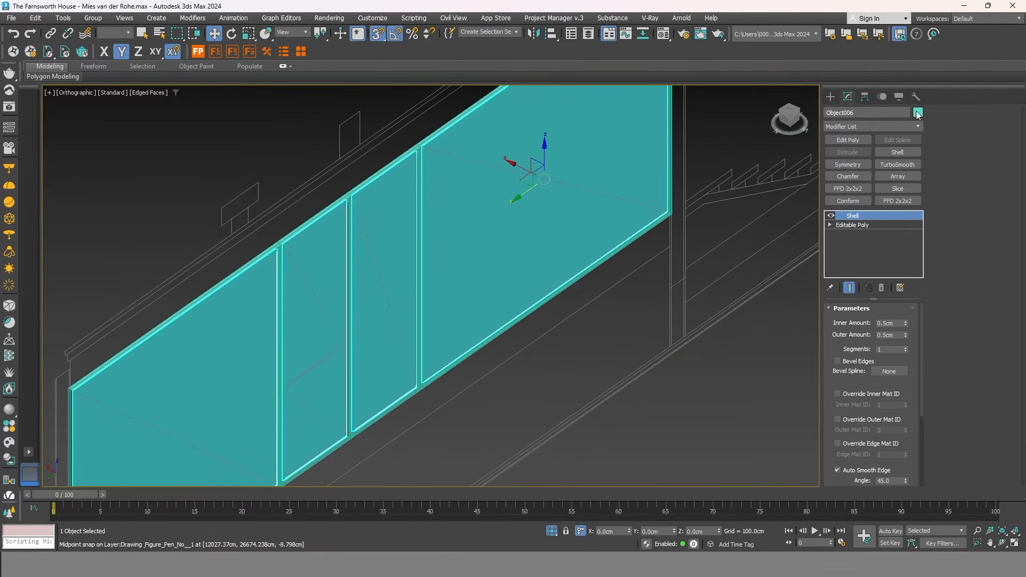
# Colour the glass lavender, then recolour the selected glass and frame grey.
pyautogui.click(918, 113)
pyautogui.click(557, 235)
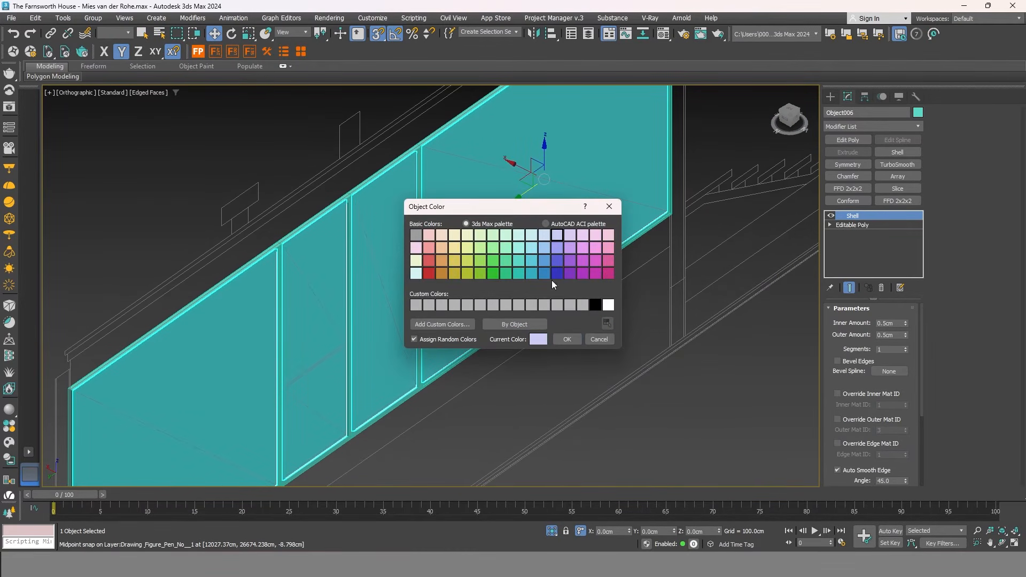
pyautogui.click(567, 338)
pyautogui.click(687, 194)
pyautogui.scroll(5, 644, 252)
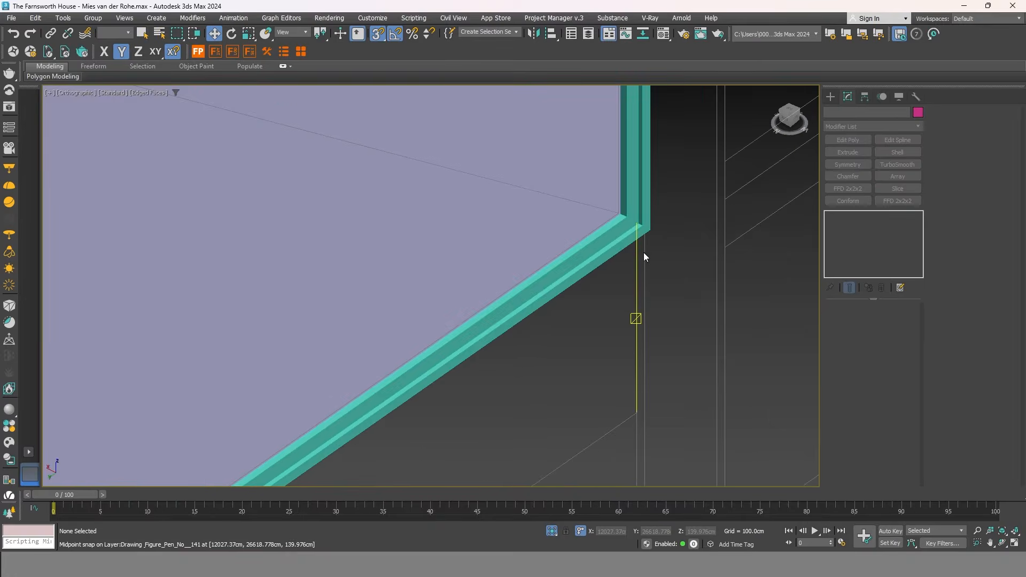
pyautogui.click(637, 215)
pyautogui.click(918, 113)
pyautogui.click(416, 237)
pyautogui.click(567, 339)
# Group the window pieces as Group011 and exit isolation to show the whole house.
pyautogui.scroll(-6, 689, 240)
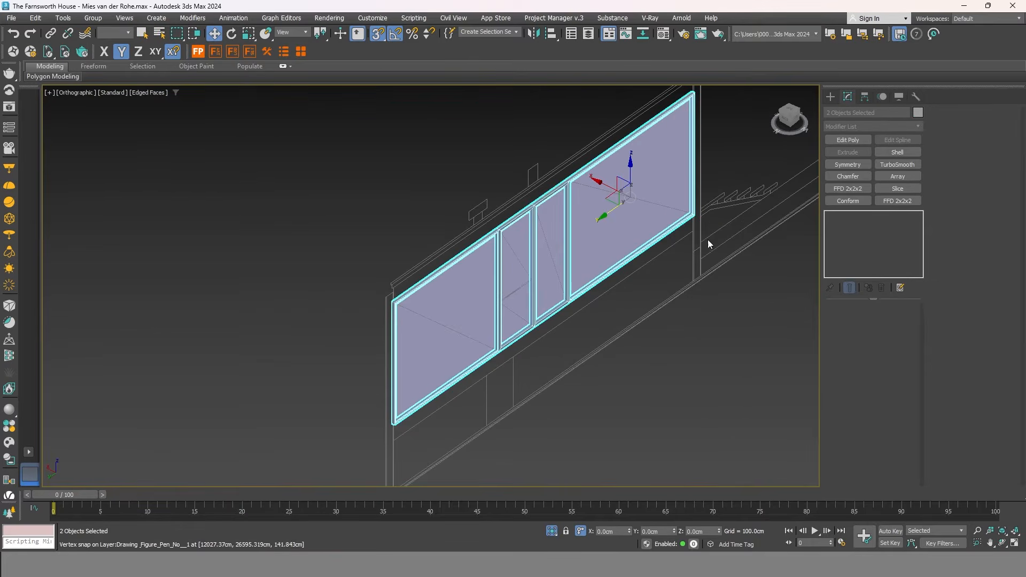
pyautogui.keyDown('ctrl'); pyautogui.click(556, 288); pyautogui.keyUp('ctrl')
pyautogui.click(105, 17)
pyautogui.click(99, 30)
pyautogui.click(519, 299)
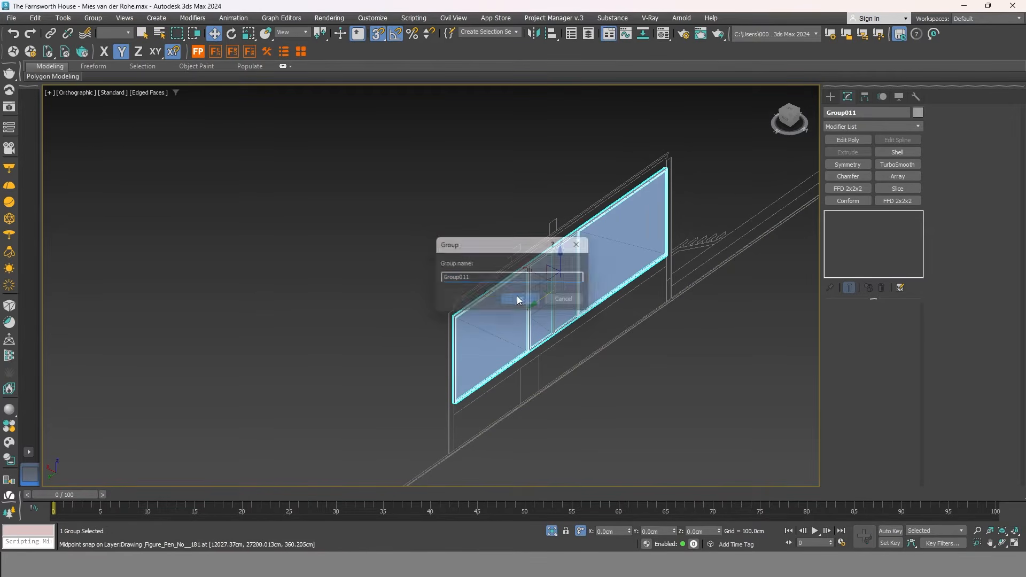
pyautogui.rightClick(498, 211)
pyautogui.click(544, 112)
pyautogui.scroll(-3, 604, 383)
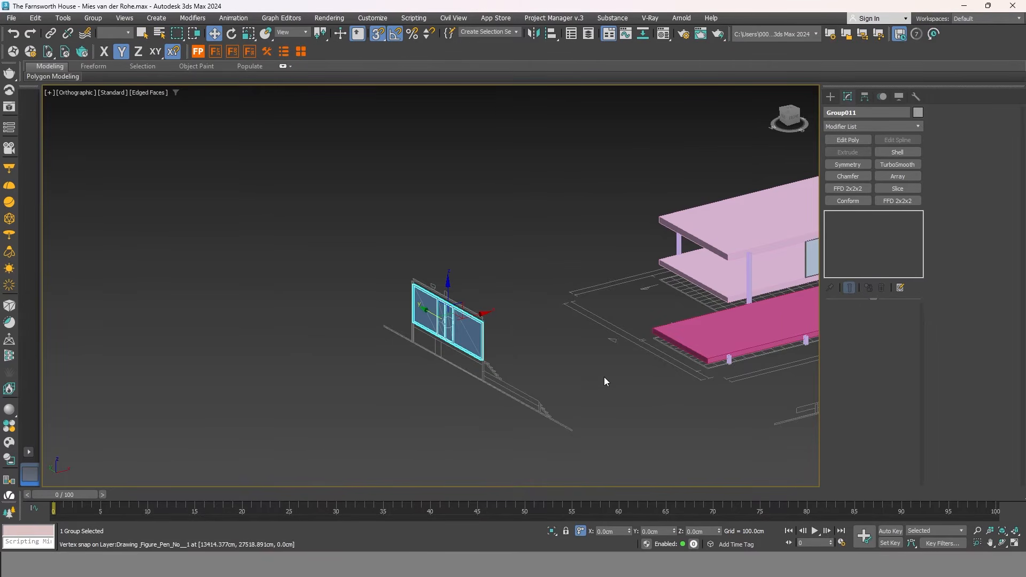
# In Top view, frame Group011 and move it onto the floor plan along X.
pyautogui.click(787, 111)
pyautogui.press('z')
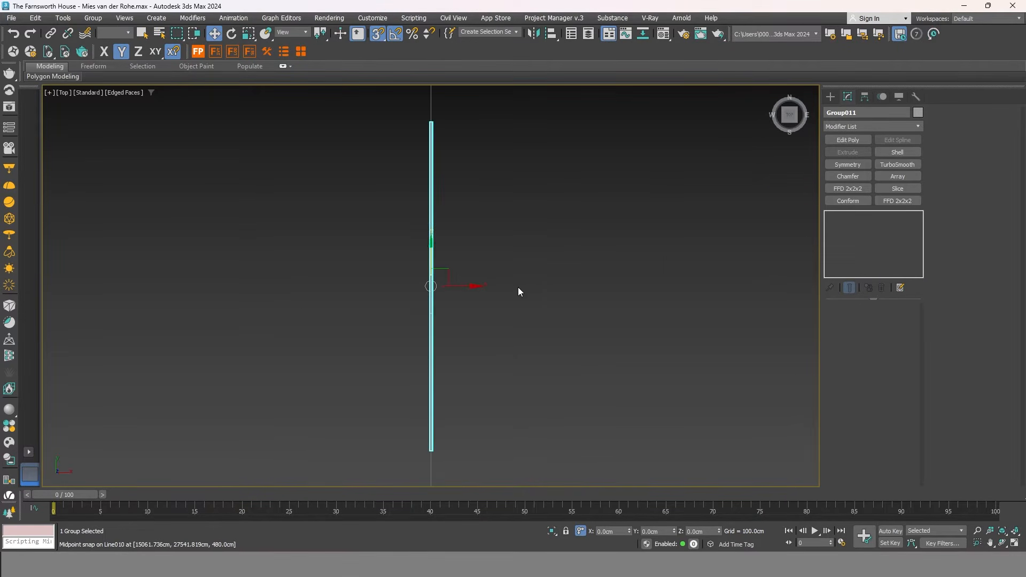
pyautogui.scroll(-4, 503, 317)
pyautogui.scroll(1, 564, 315)
pyautogui.moveTo(566, 316); pyautogui.dragTo(305, 310, button='middle')
pyautogui.moveTo(219, 301); pyautogui.dragTo(566, 251)
pyautogui.press('F3')
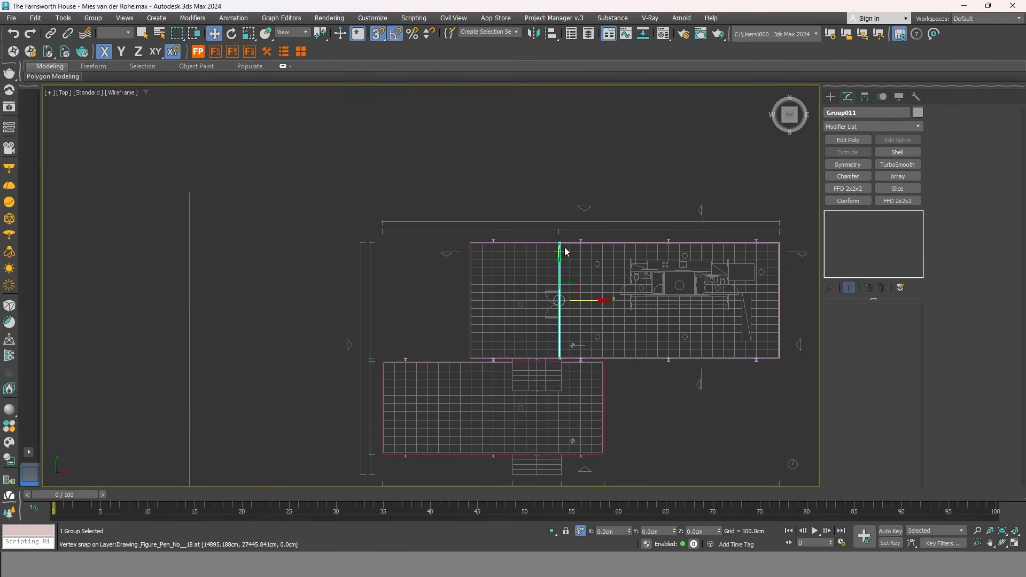
# Lock the selection and snap Group011's corner to the frame midpoint at the house edge.
pyautogui.scroll(5, 565, 251)
pyautogui.scroll(-3, 507, 169)
pyautogui.scroll(2, 525, 317)
pyautogui.scroll(1, 526, 318)
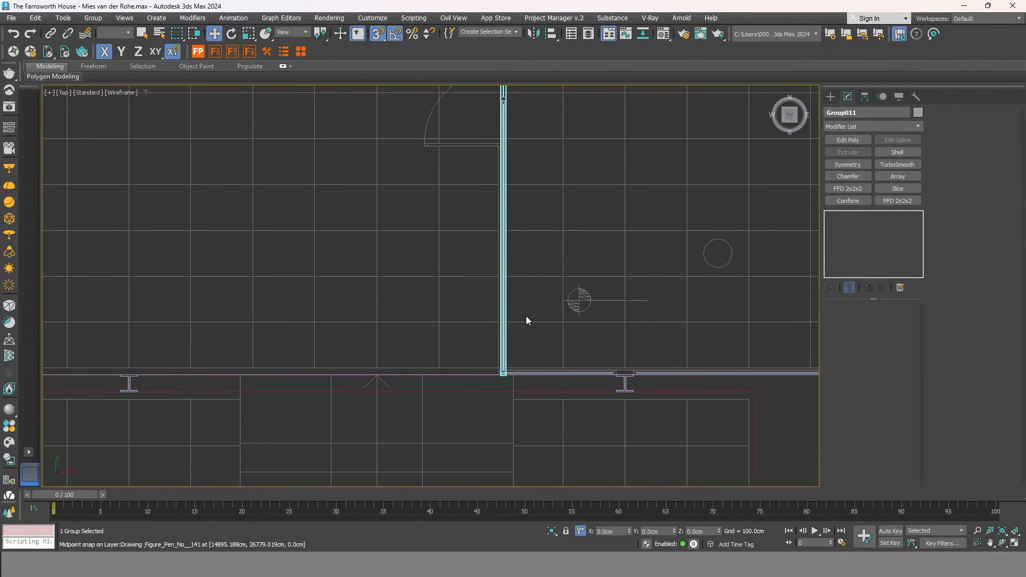
pyautogui.scroll(2, 505, 375)
pyautogui.scroll(2, 499, 432)
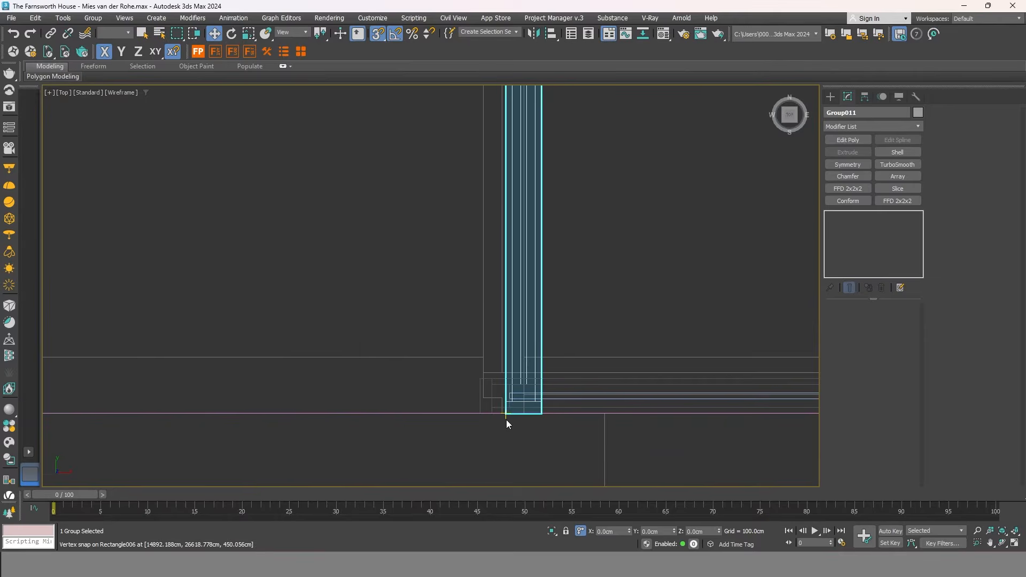
pyautogui.press('space')
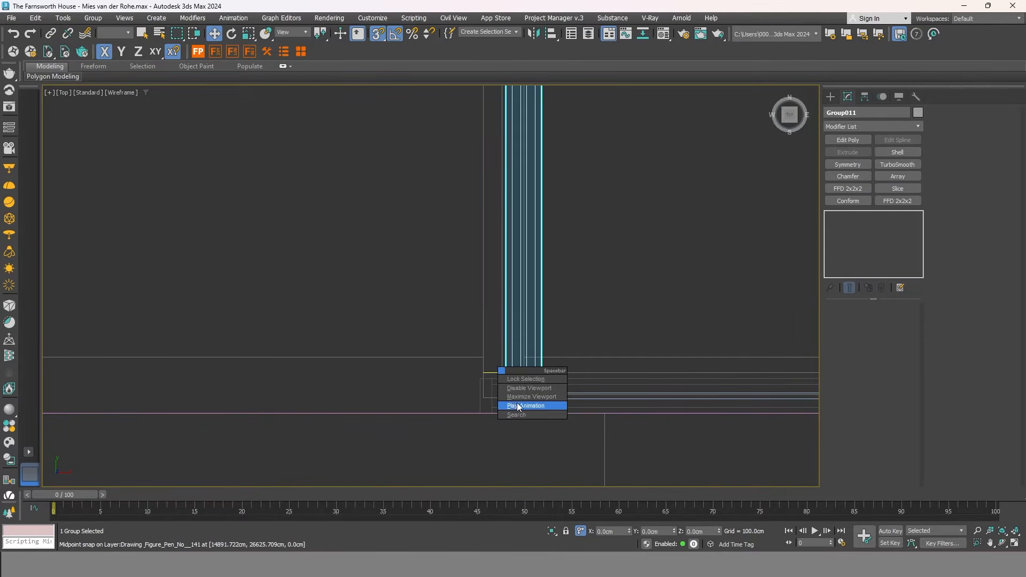
pyautogui.click(524, 379)
pyautogui.moveTo(506, 414); pyautogui.dragTo(483, 362)
pyautogui.scroll(-3, 479, 364)
pyautogui.press('F3')
pyautogui.press('F3')
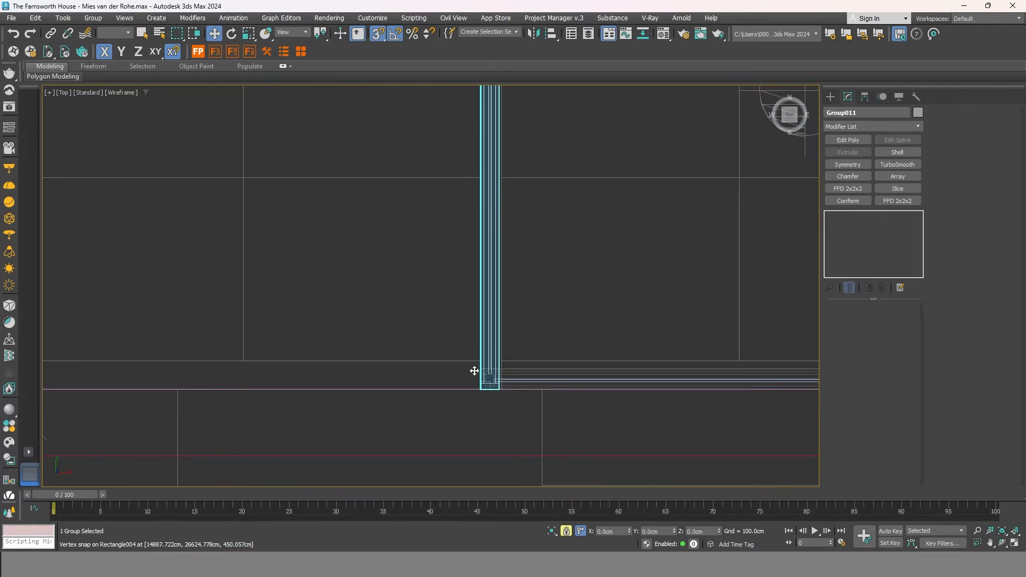
pyautogui.click(128, 94)
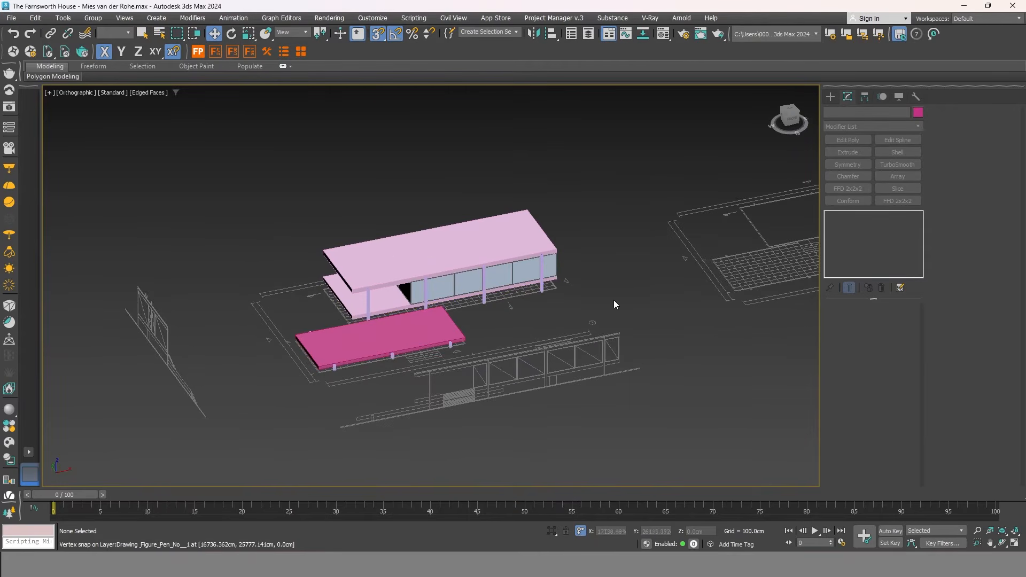
# In Top view, draw a 290 × 900 cm rectangle over the elevation's window wall.
pyautogui.scroll(4, 766, 287)
pyautogui.moveTo(639, 329); pyautogui.dragTo(323, 344, button='middle')
pyautogui.moveTo(545, 325); pyautogui.dragTo(249, 347, button='middle')
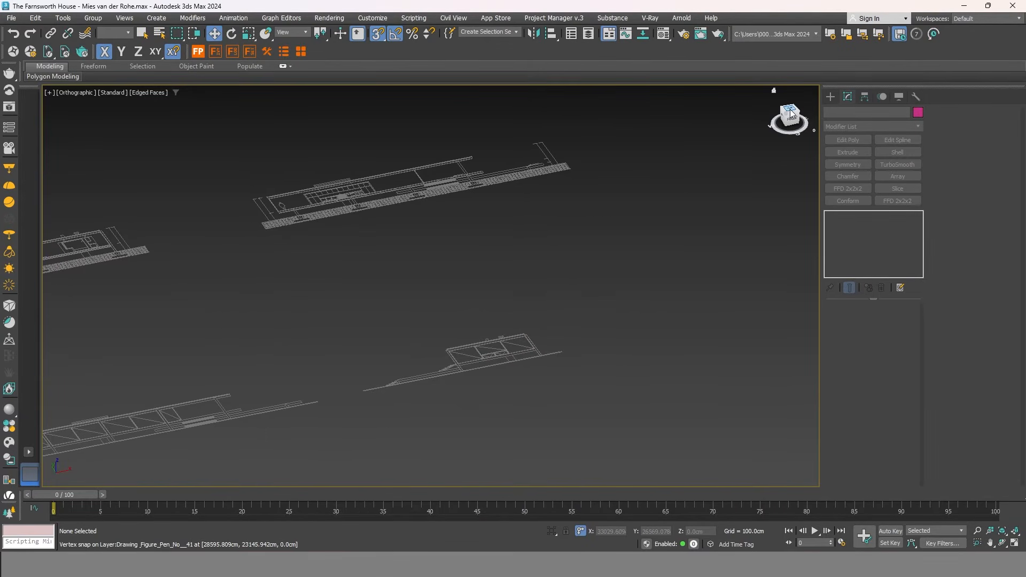
pyautogui.click(790, 109)
pyautogui.scroll(4, 666, 410)
pyautogui.moveTo(620, 390); pyautogui.dragTo(601, 332, button='middle')
pyautogui.click(830, 97)
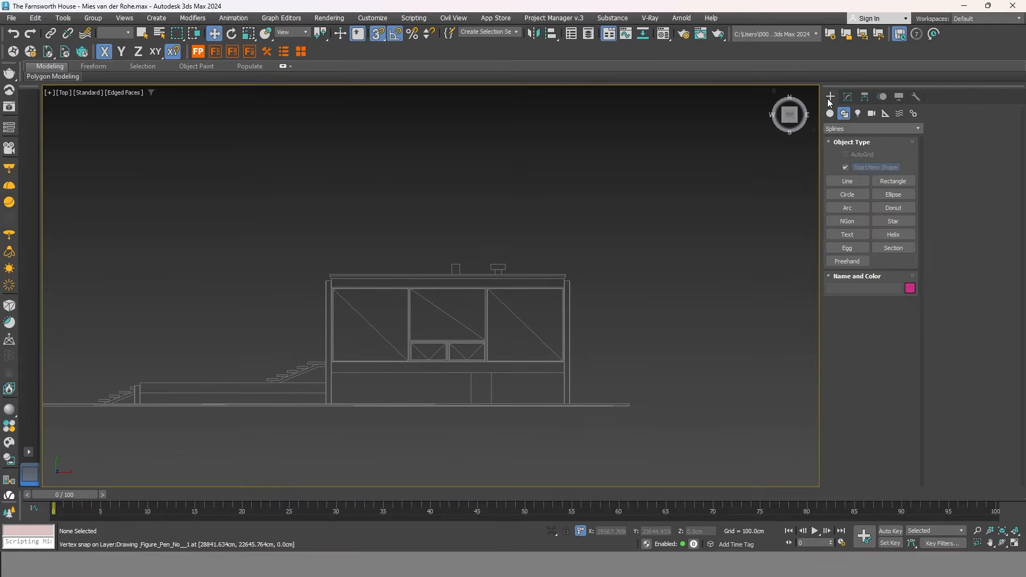
pyautogui.click(893, 182)
pyautogui.scroll(3, 458, 385)
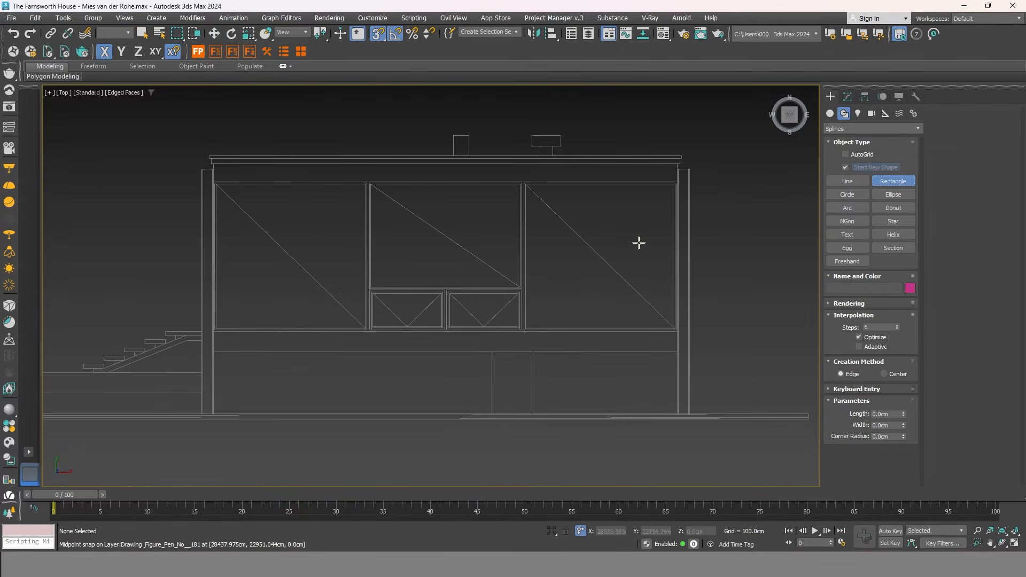
pyautogui.scroll(4, 675, 179)
pyautogui.moveTo(679, 182)
pyautogui.mouseDown()
pyautogui.moveTo(690, 201)
pyautogui.moveTo(367, 291)
pyautogui.moveTo(226, 360)
pyautogui.moveTo(249, 367)
pyautogui.moveTo(229, 287)
pyautogui.moveTo(264, 287)
pyautogui.moveTo(380, 350)
pyautogui.moveTo(515, 292)
pyautogui.mouseUp()
pyautogui.scroll(-6, 688, 203)
pyautogui.scroll(4, 227, 360)
pyautogui.scroll(-5, 264, 287)
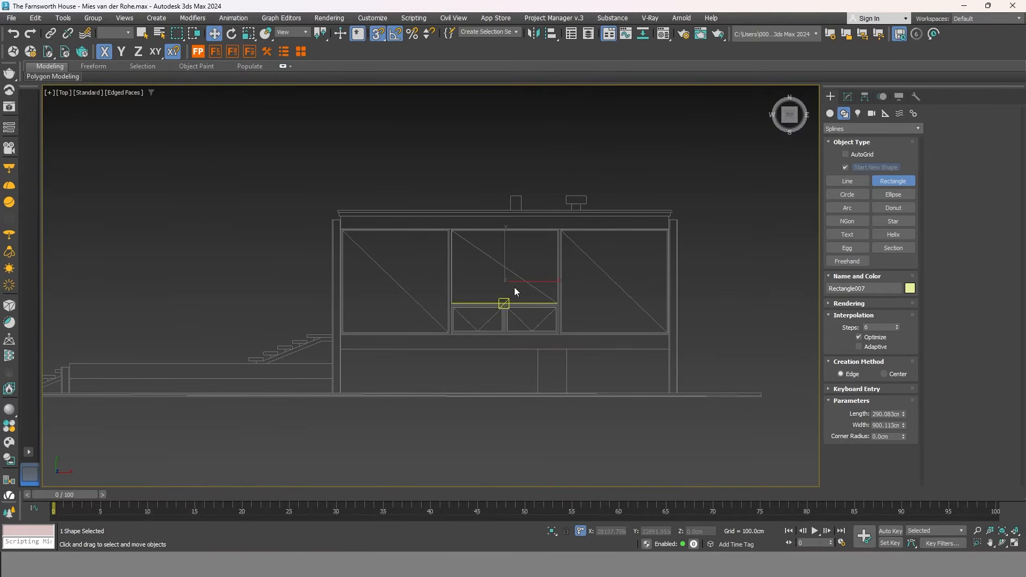
# Convert Rectangle007 to an editable poly and switch to Edge mode.
pyautogui.rightClick(515, 287)
pyautogui.rightClick(514, 263)
pyautogui.moveTo(588, 406)
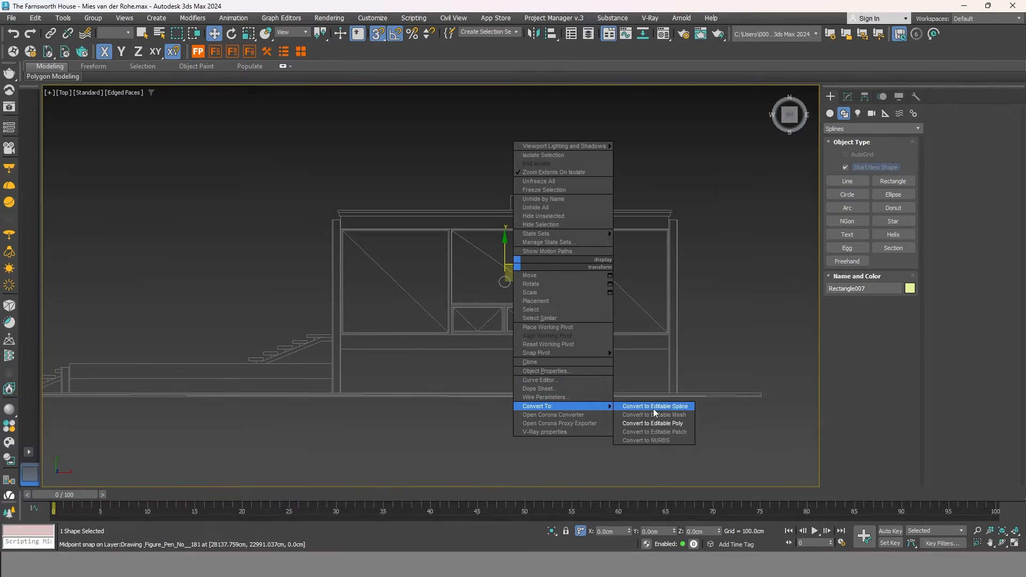
pyautogui.click(678, 425)
pyautogui.click(857, 319)
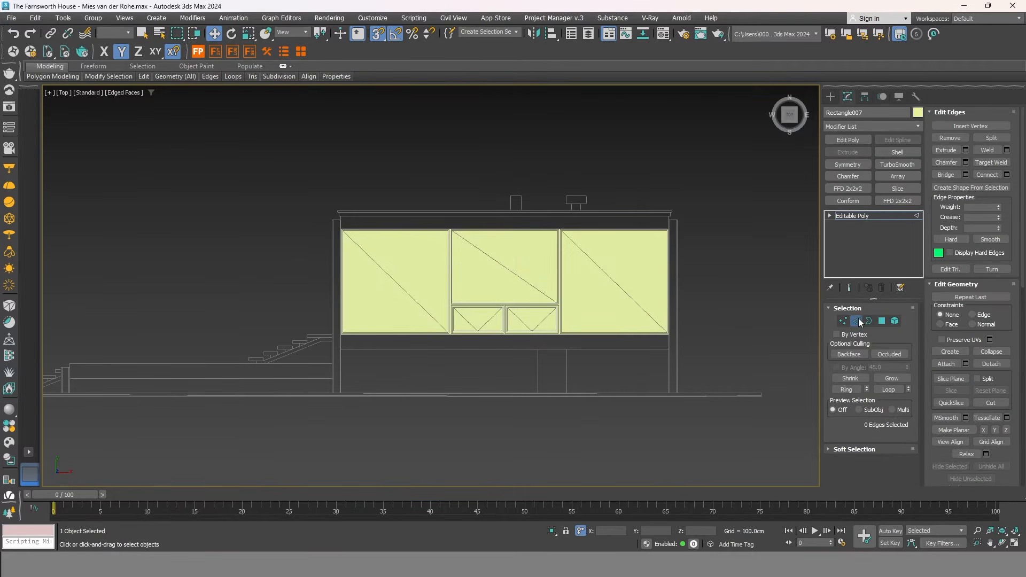
# Connect the rectangle's top and bottom edges with a single new edge.
pyautogui.moveTo(525, 381); pyautogui.dragTo(516, 202)
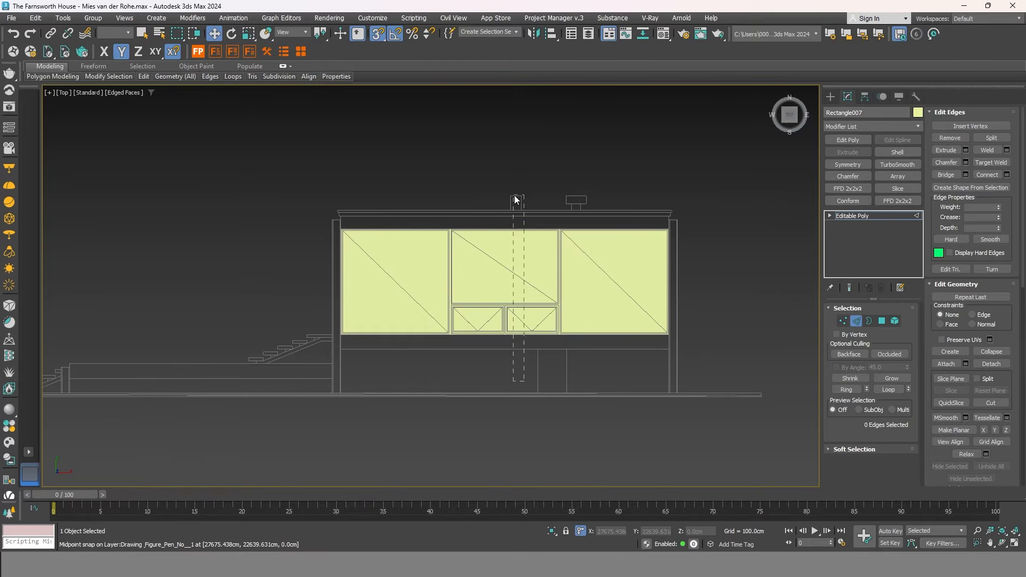
pyautogui.moveTo(518, 166); pyautogui.dragTo(518, 165)
pyautogui.scroll(3, 504, 257)
pyautogui.rightClick(505, 257)
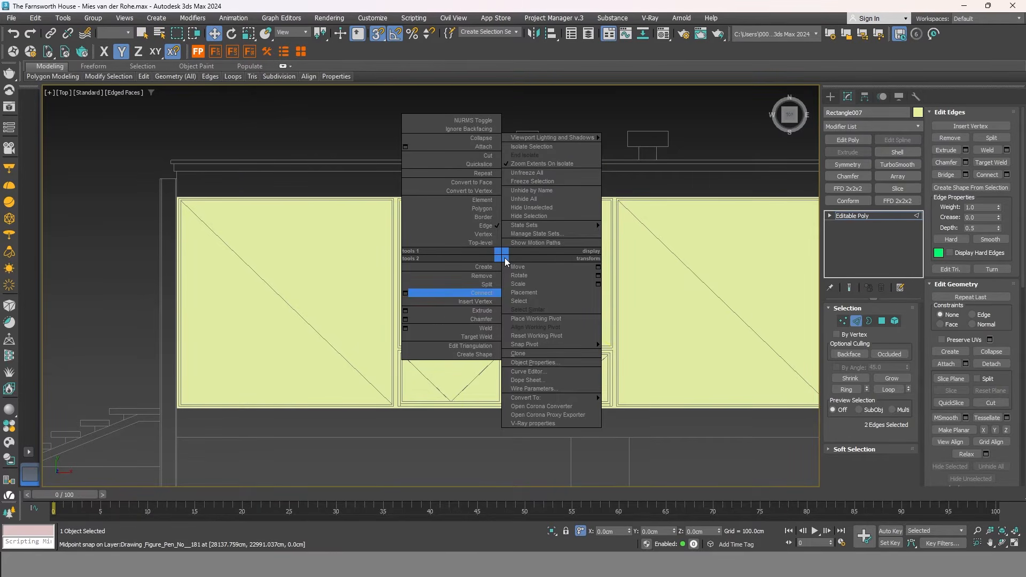
pyautogui.click(405, 293)
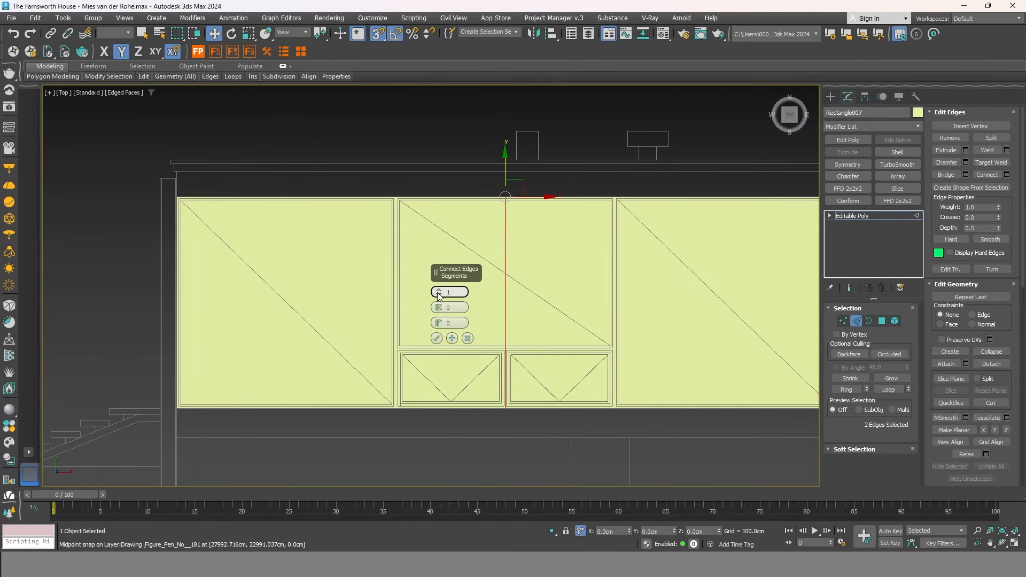
pyautogui.click(439, 292)
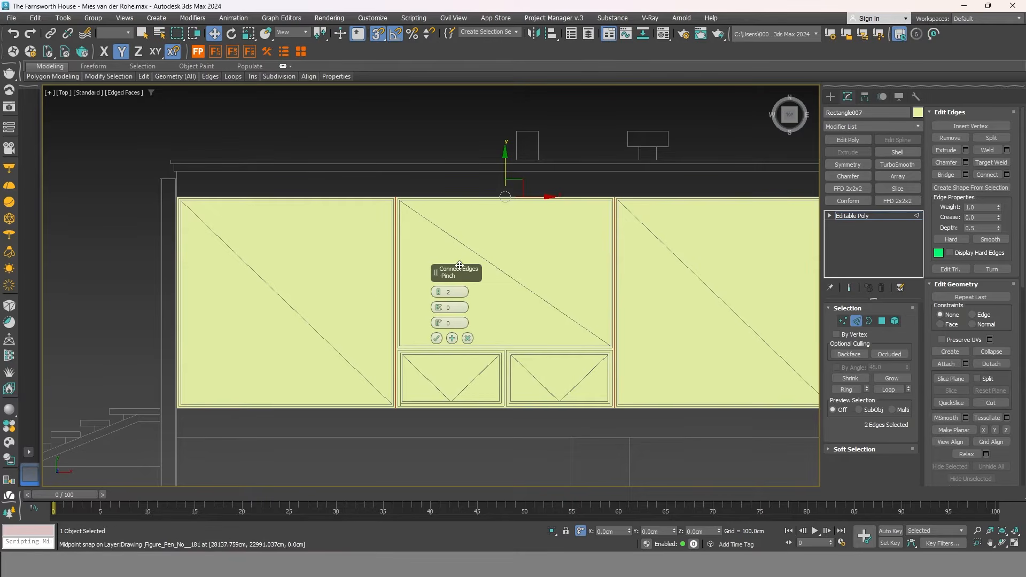
pyautogui.click(453, 338)
pyautogui.click(440, 295)
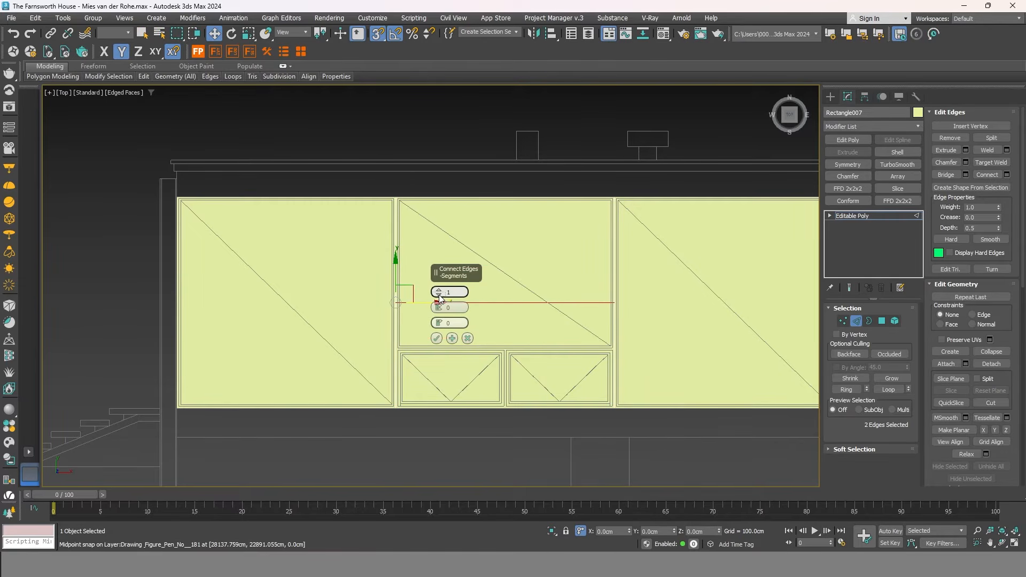
pyautogui.click(438, 339)
# Snap the new horizontal edge down onto the corner vertex.
pyautogui.scroll(2, 509, 357)
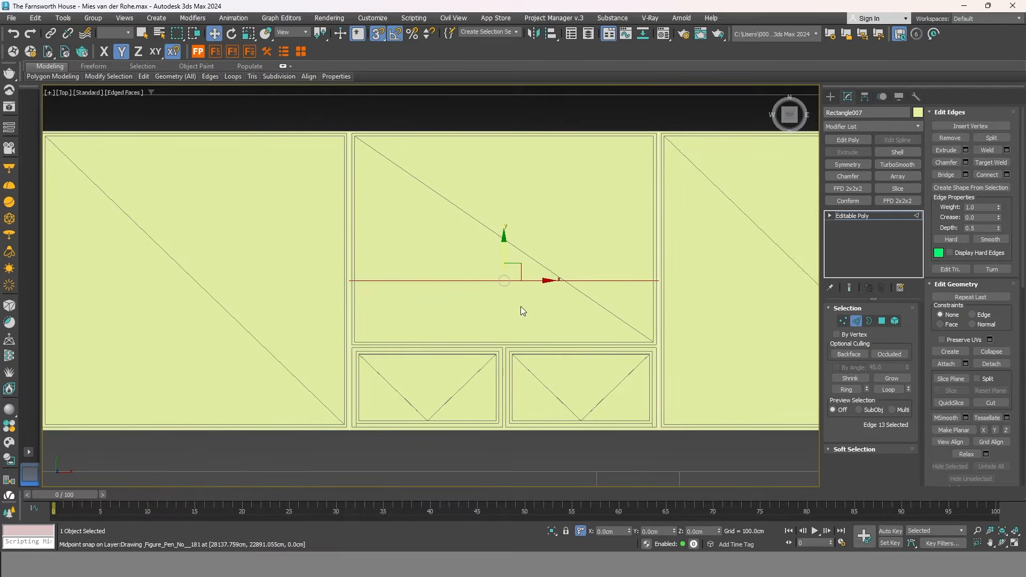
pyautogui.moveTo(502, 250); pyautogui.dragTo(657, 348)
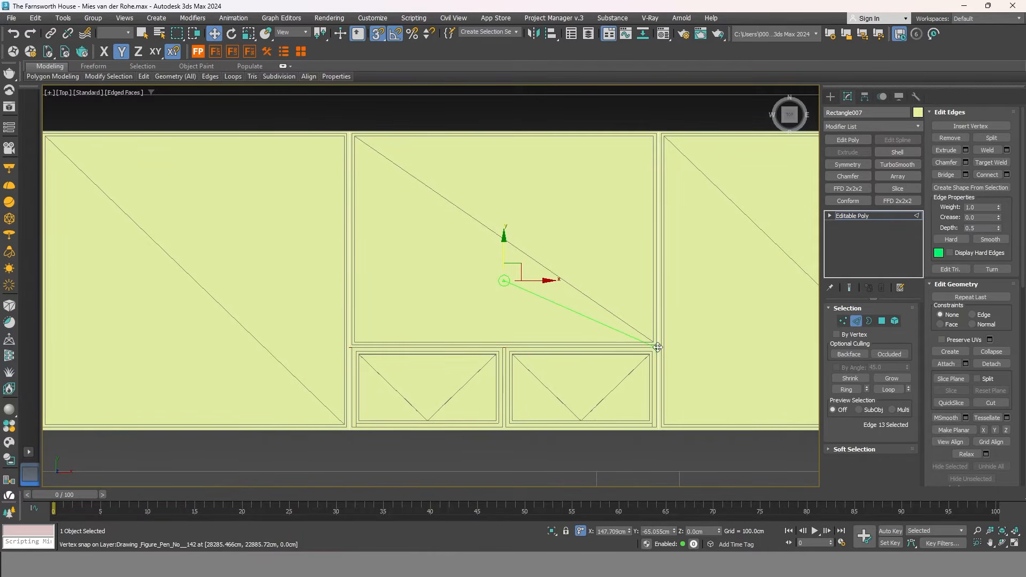
pyautogui.scroll(3, 658, 346)
pyautogui.moveTo(659, 338); pyautogui.dragTo(656, 336)
# Connect the two vertical edges in the gap between the lower middle panes.
pyautogui.scroll(-6, 675, 300)
pyautogui.scroll(1, 676, 297)
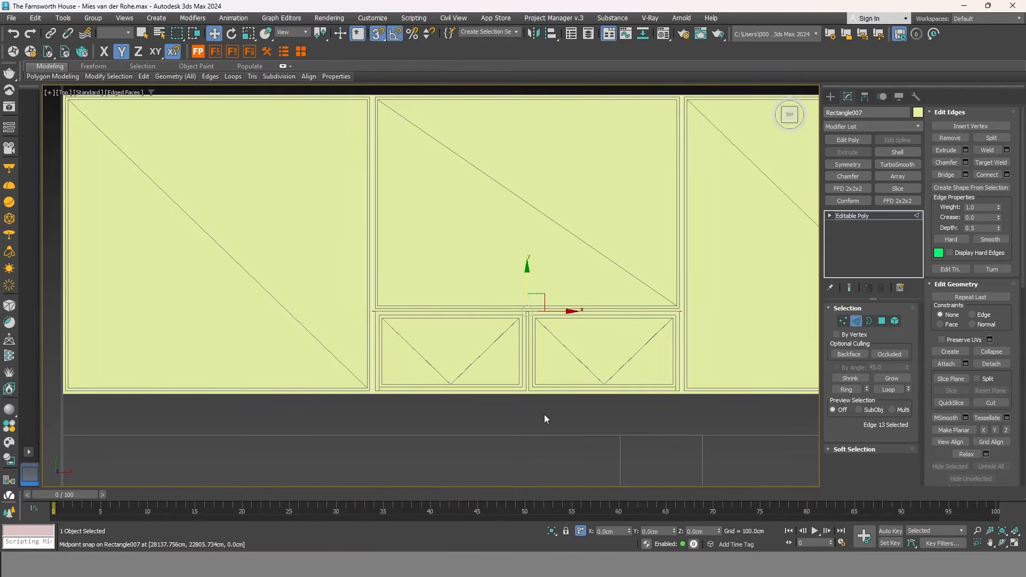
pyautogui.click(524, 364)
pyautogui.moveTo(554, 430); pyautogui.dragTo(509, 277)
pyautogui.rightClick(525, 325)
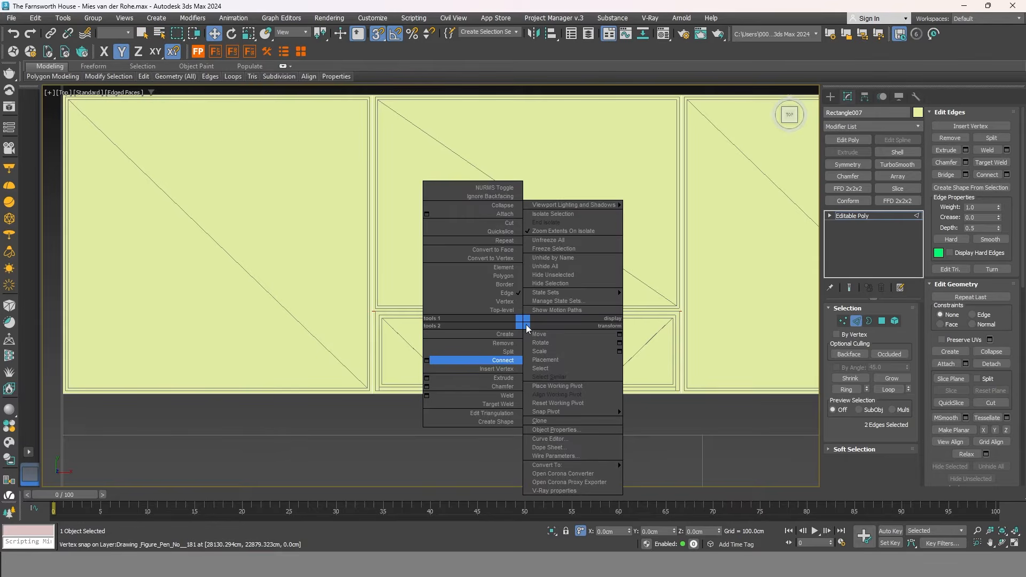
pyautogui.click(471, 361)
pyautogui.scroll(-5, 480, 349)
pyautogui.scroll(2, 488, 319)
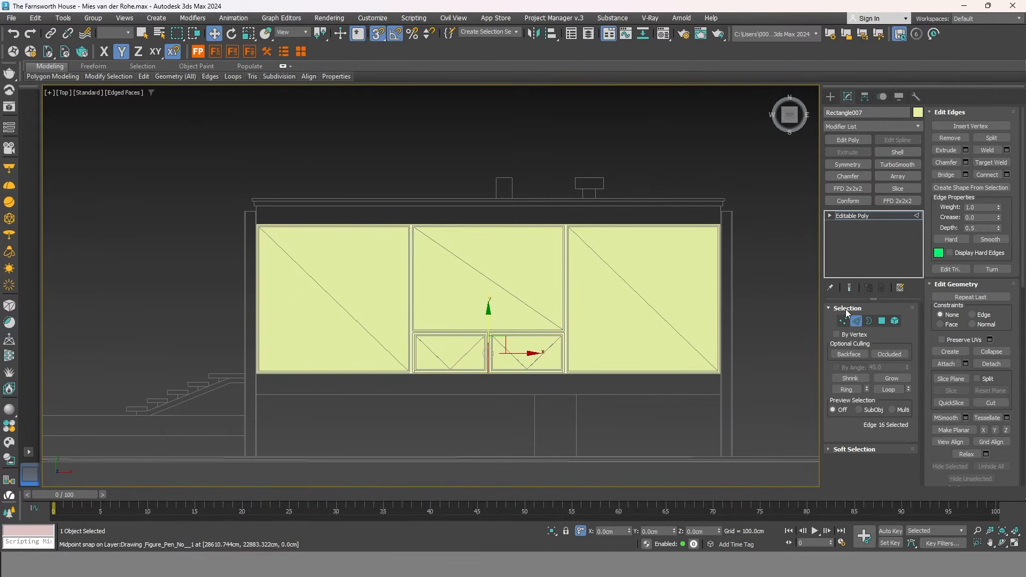
# Inset all polygons by 2.5 cm, By Polygon.
pyautogui.click(882, 322)
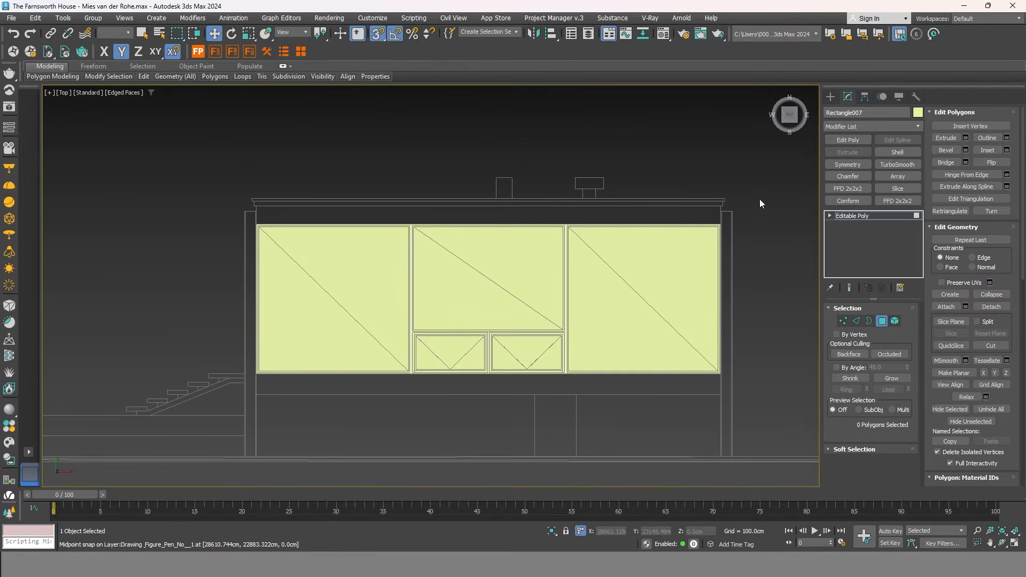
pyautogui.hotkey('ctrl', 'a')
pyautogui.scroll(3, 359, 318)
pyautogui.rightClick(384, 287)
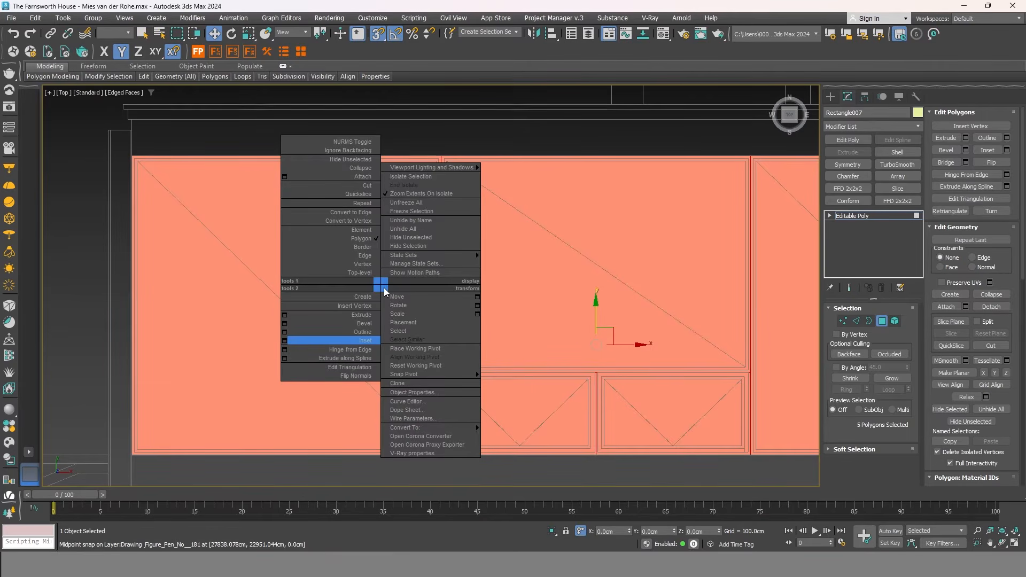
pyautogui.click(284, 341)
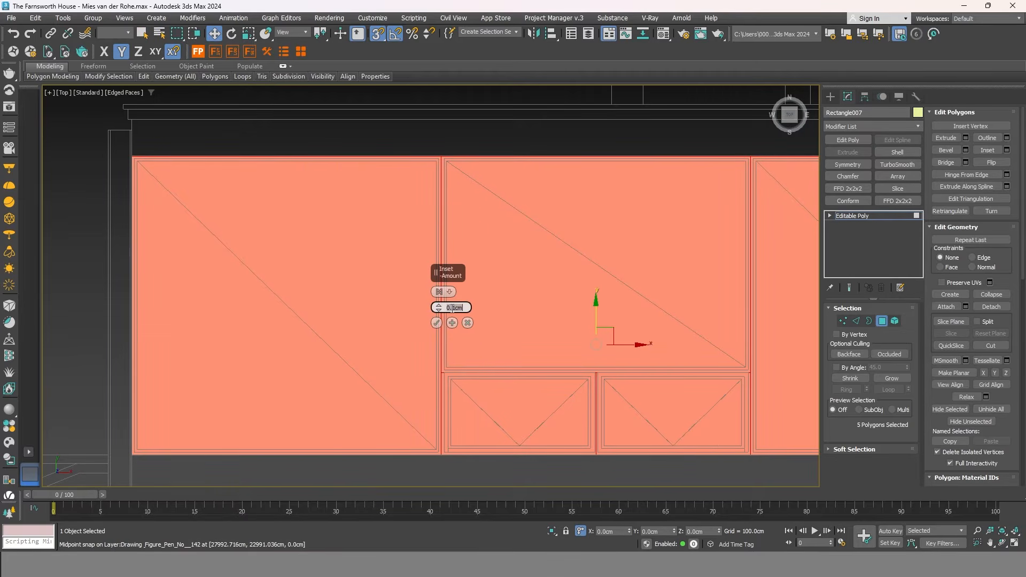
pyautogui.write('2.5')
pyautogui.press('Return')
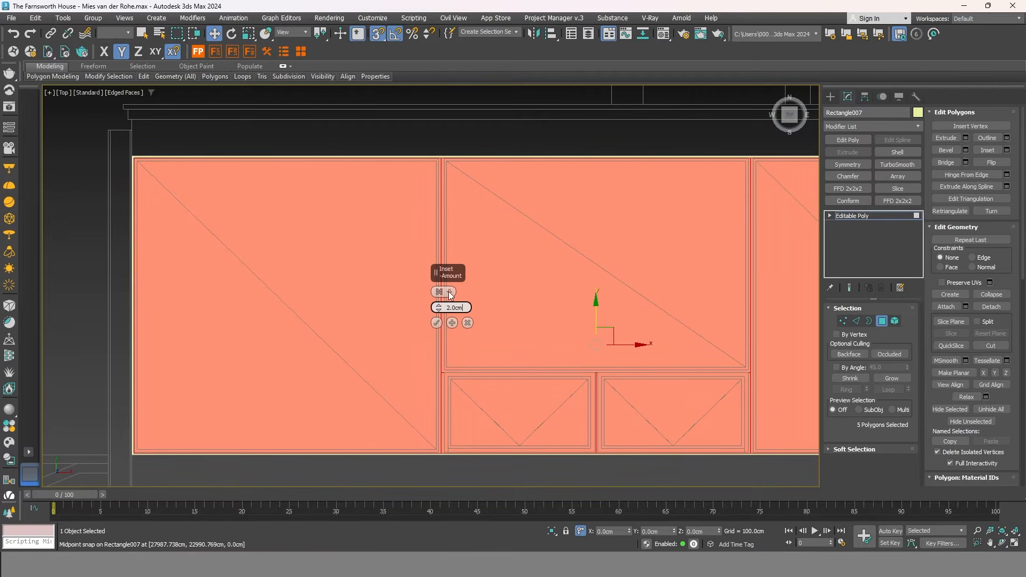
pyautogui.click(439, 291)
pyautogui.click(479, 306)
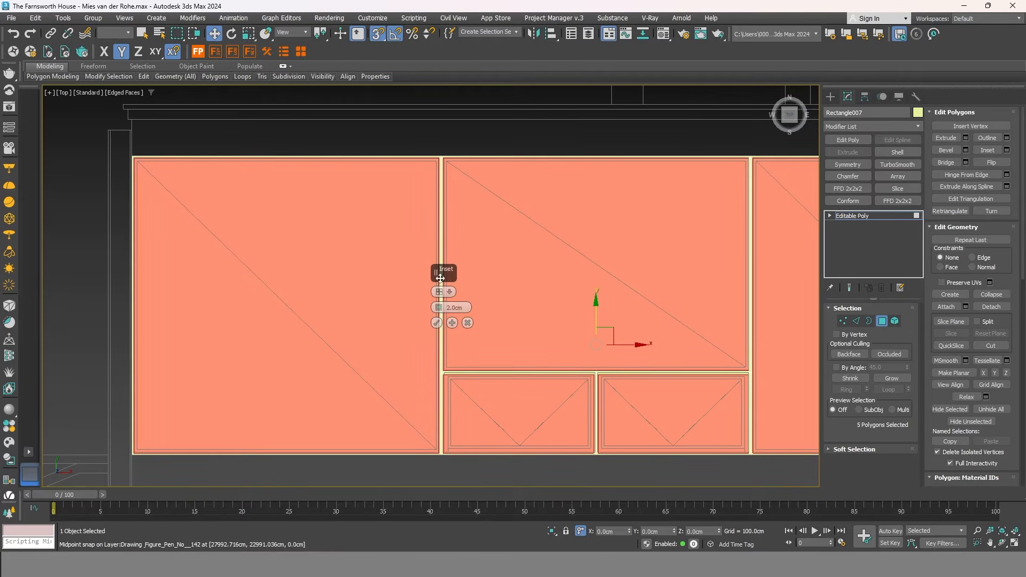
# Detach the inset panes as a new object and give the frame a 3 cm Shell.
pyautogui.moveTo(435, 322); pyautogui.dragTo(393, 313, button='middle')
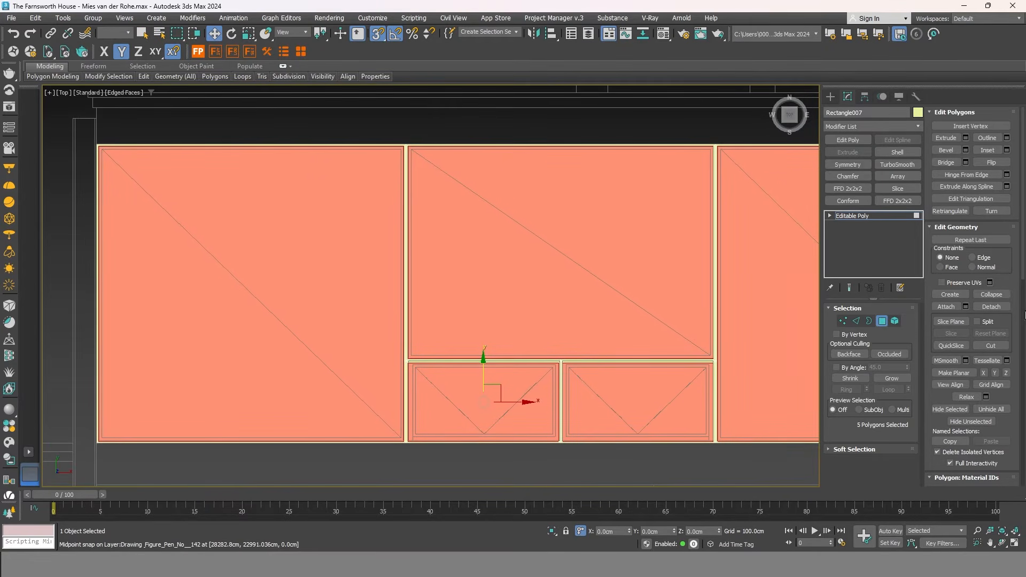
pyautogui.click(990, 307)
pyautogui.click(556, 285)
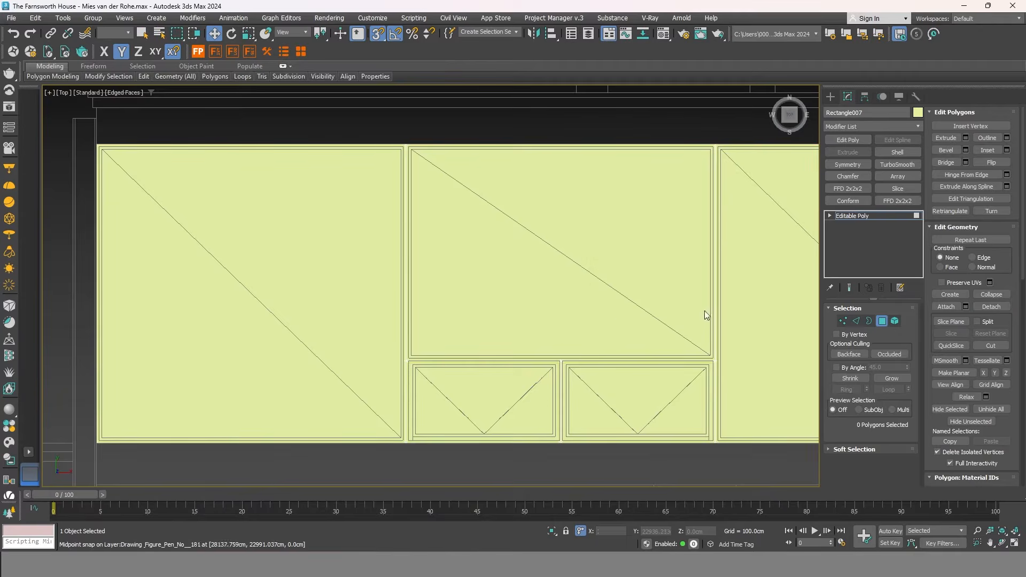
pyautogui.click(883, 321)
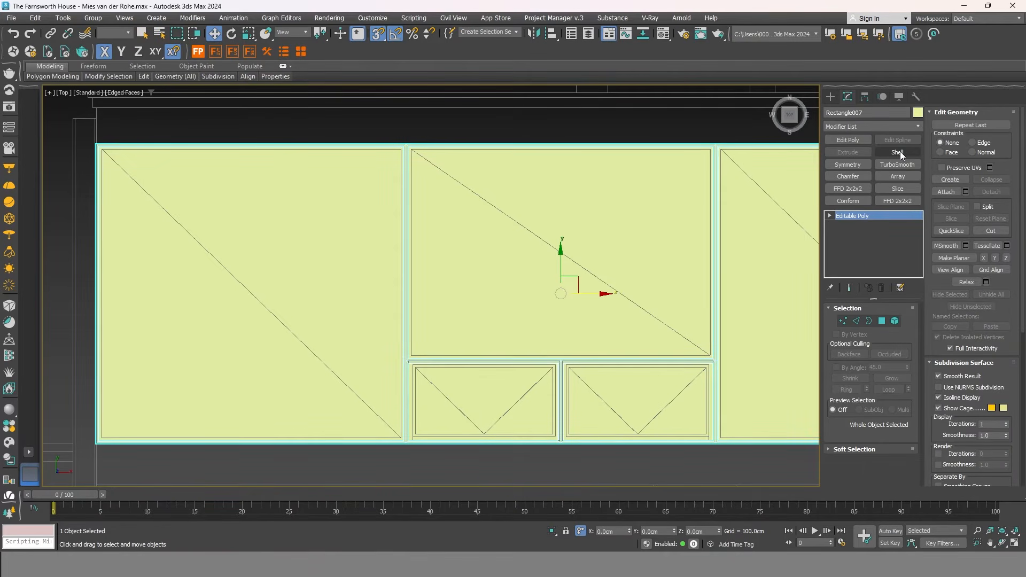
pyautogui.click(898, 152)
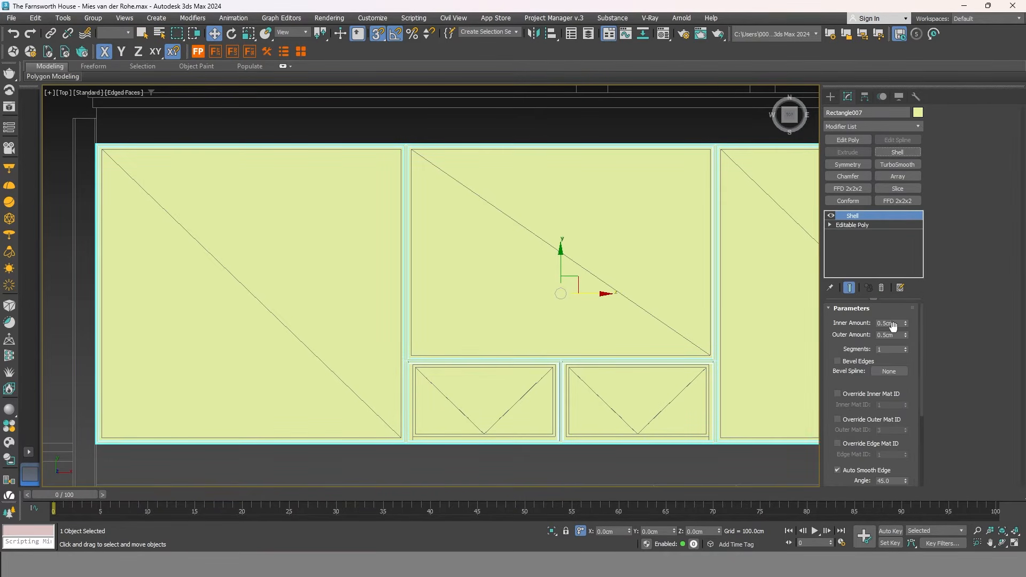
pyautogui.press('Tab')
pyautogui.write('3')
# Inset the selected polygons by 3 cm and detach them as another object.
pyautogui.moveTo(671, 325); pyautogui.dragTo(656, 308, button='middle')
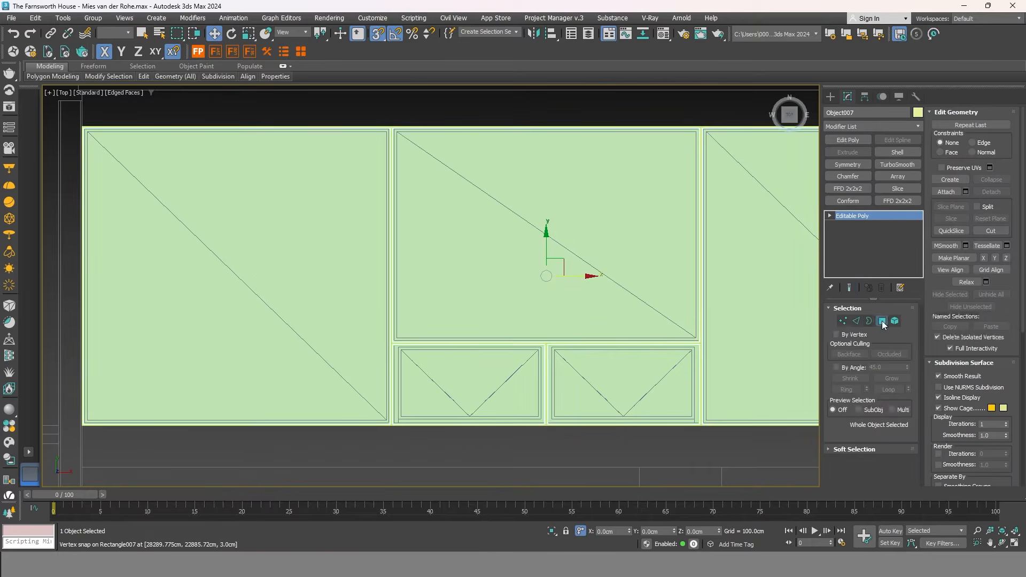
pyautogui.scroll(3, 635, 226)
pyautogui.rightClick(635, 226)
pyautogui.click(614, 277)
pyautogui.click(456, 308)
pyautogui.write('3')
pyautogui.press('Return')
pyautogui.click(436, 323)
pyautogui.click(991, 306)
pyautogui.click(552, 284)
pyautogui.moveTo(552, 283); pyautogui.dragTo(549, 229, button='middle')
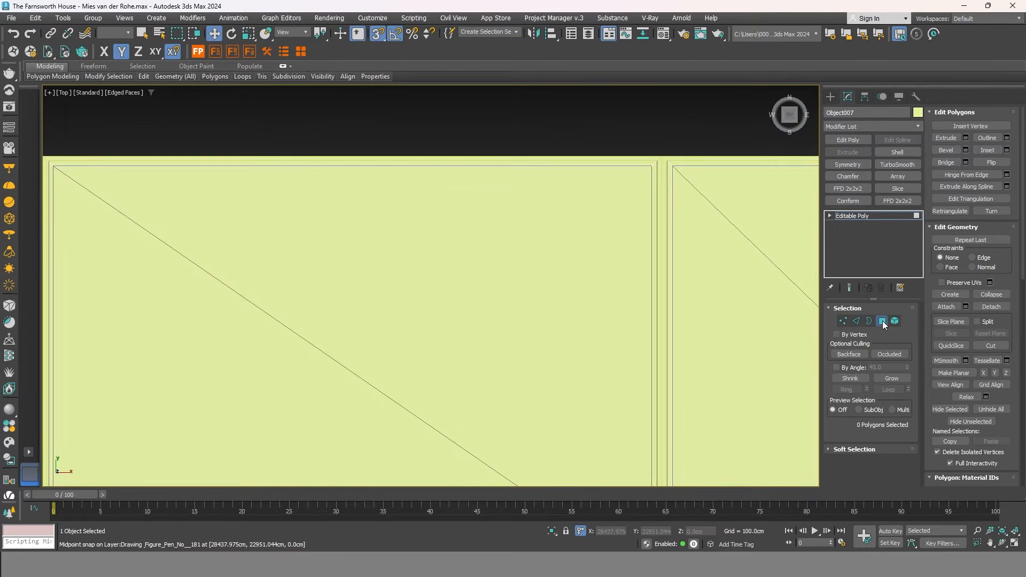
pyautogui.click(881, 324)
# Give that object a 2 cm Shell.
pyautogui.click(897, 152)
pyautogui.press('Tab')
pyautogui.write('2')
pyautogui.press('Return')
# Give the glass object a 0.5 cm Shell.
pyautogui.scroll(-5, 554, 246)
pyautogui.moveTo(607, 304); pyautogui.dragTo(569, 257, button='middle')
pyautogui.click(570, 257)
pyautogui.click(899, 152)
pyautogui.write('0.5')
pyautogui.press('Tab')
pyautogui.write('0.5')
pyautogui.press('Return')
# Give the frame pieces a new shared colour, then select all three facade pieces.
pyautogui.moveTo(749, 275); pyautogui.dragTo(707, 233, button='middle')
pyautogui.click(918, 112)
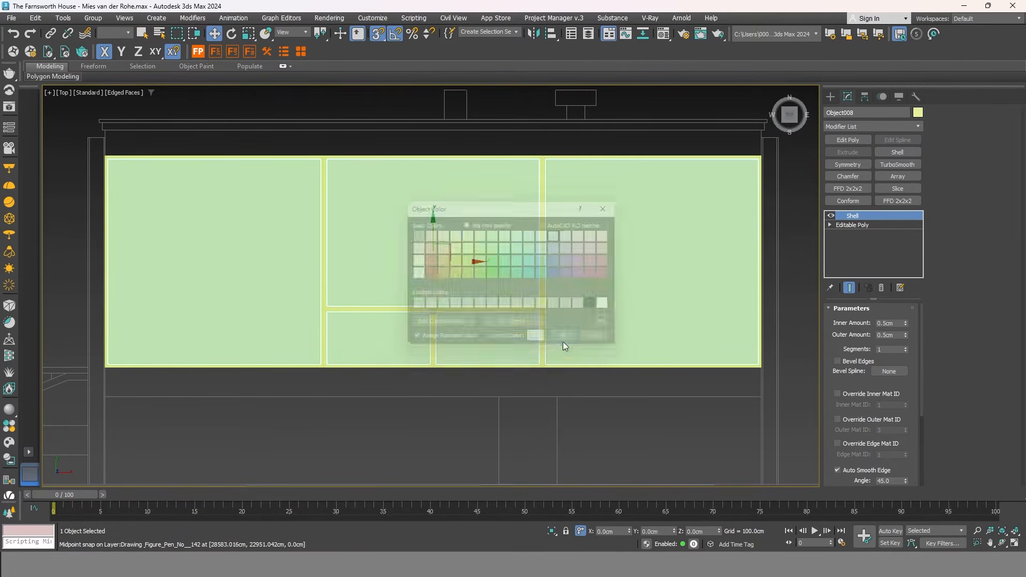
pyautogui.click(567, 339)
pyautogui.scroll(5, 582, 342)
pyautogui.keyDown('ctrl'); pyautogui.click(585, 321); pyautogui.keyUp('ctrl')
pyautogui.click(918, 112)
pyautogui.click(416, 234)
pyautogui.click(567, 339)
pyautogui.scroll(-5, 518, 336)
pyautogui.moveTo(729, 321); pyautogui.dragTo(222, 137)
# Group the three facade pieces as Group012 and move it beside the pink slab.
pyautogui.click(93, 17)
pyautogui.click(112, 36)
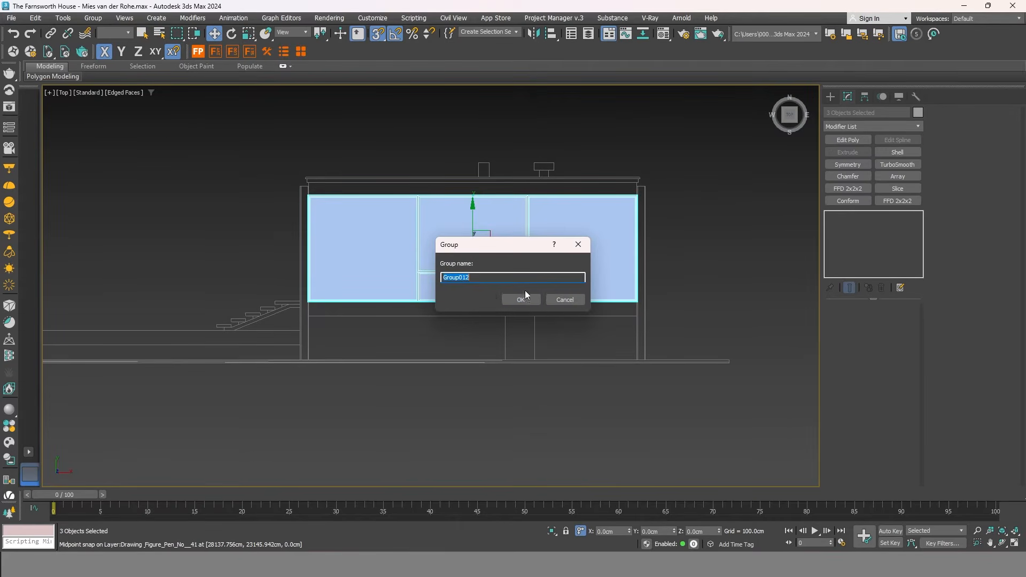
pyautogui.click(518, 298)
pyautogui.scroll(-5, 594, 336)
pyautogui.scroll(-6, 657, 342)
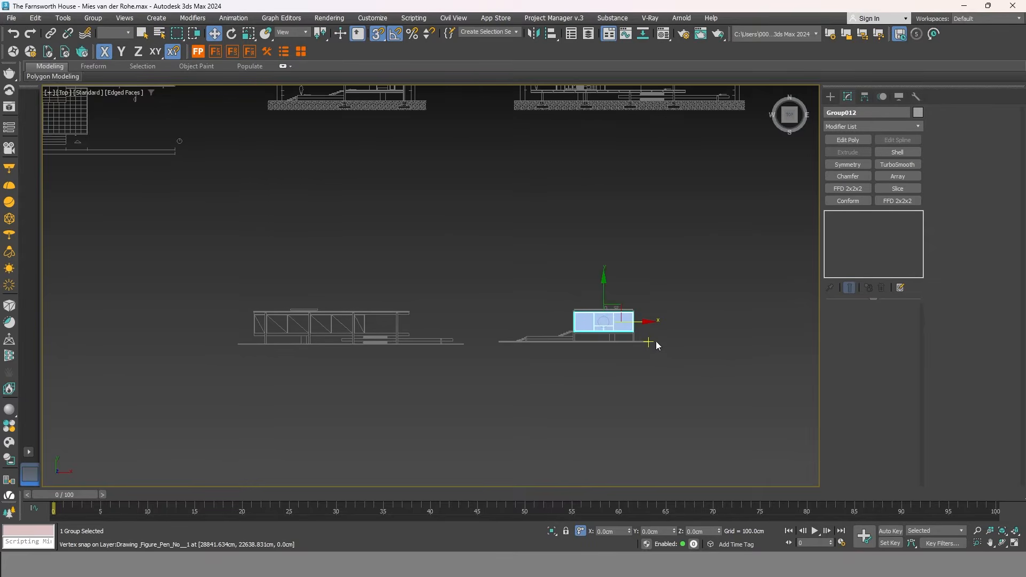
pyautogui.moveTo(710, 337); pyautogui.dragTo(324, 225)
# Rotate the group 90° about X to stand it upright, then 90° about Z.
pyautogui.scroll(5, 325, 225)
pyautogui.scroll(3, 327, 228)
pyautogui.keyDown('alt'); pyautogui.moveTo(327, 229); pyautogui.dragTo(349, 91, button='middle'); pyautogui.keyUp('alt')
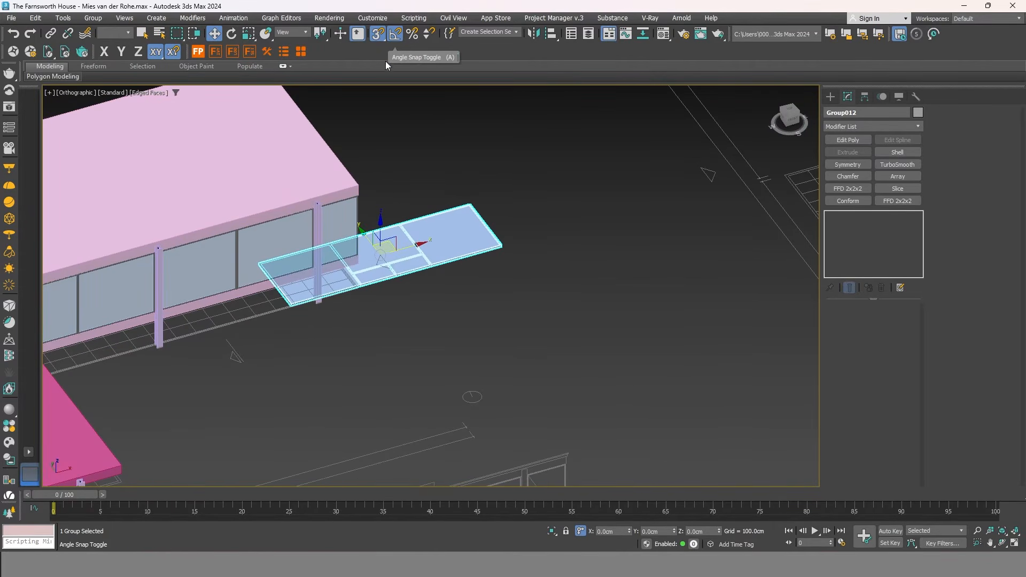
pyautogui.click(235, 36)
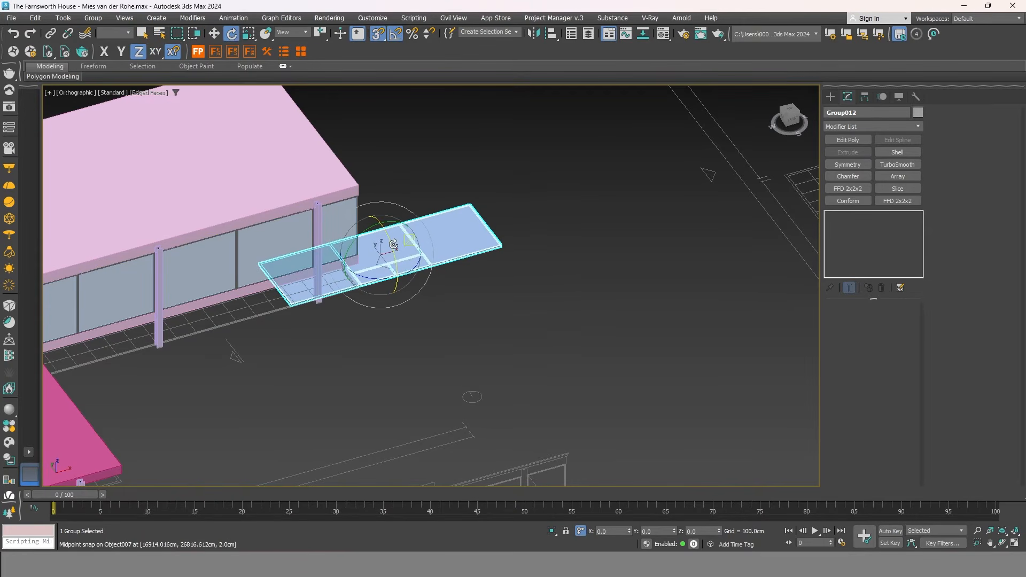
pyautogui.moveTo(385, 241); pyautogui.dragTo(394, 243)
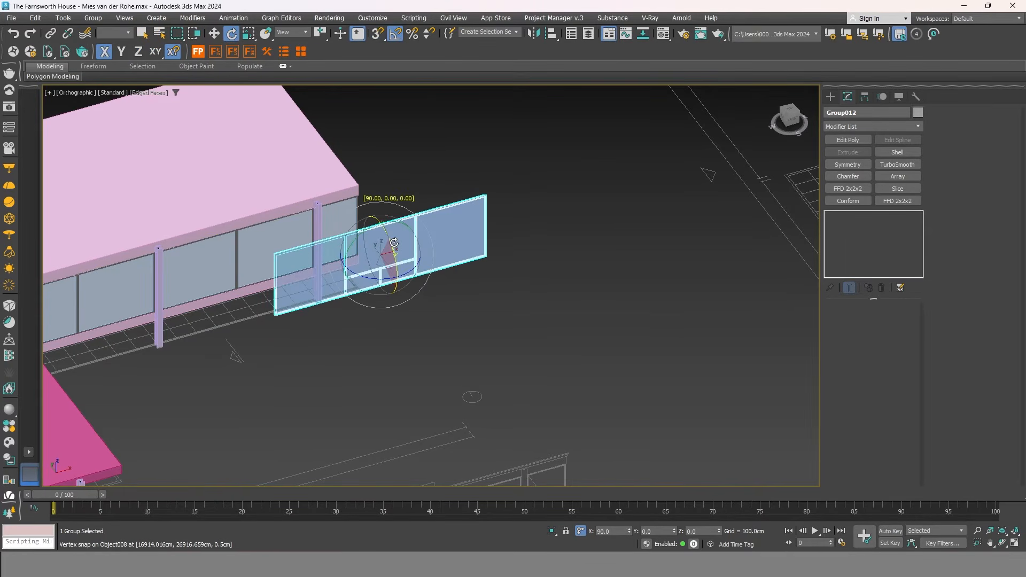
pyautogui.moveTo(380, 278); pyautogui.dragTo(392, 282)
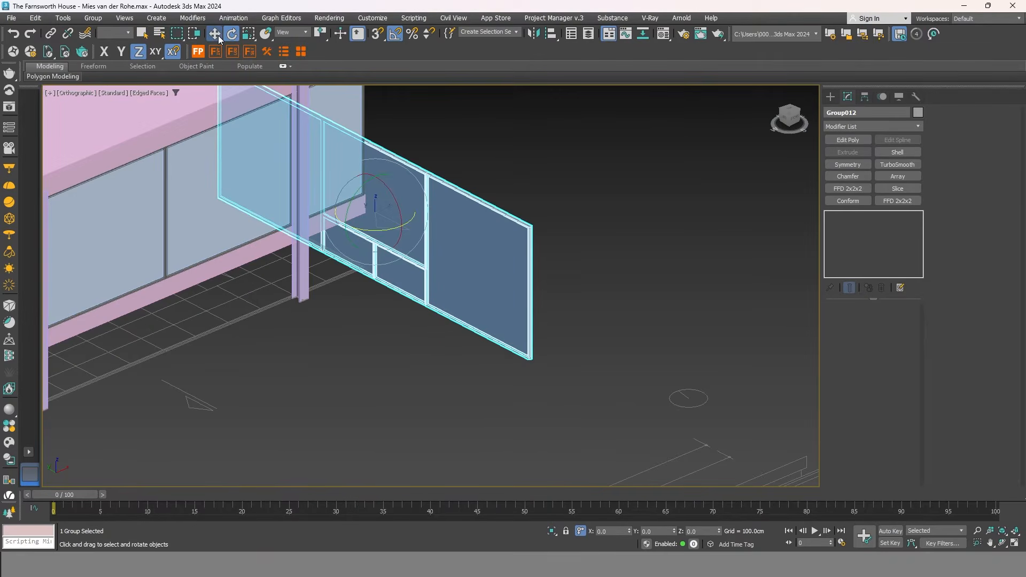
# With snapping on, move the glass facade onto the window corner.
pyautogui.click(217, 34)
pyautogui.click(380, 35)
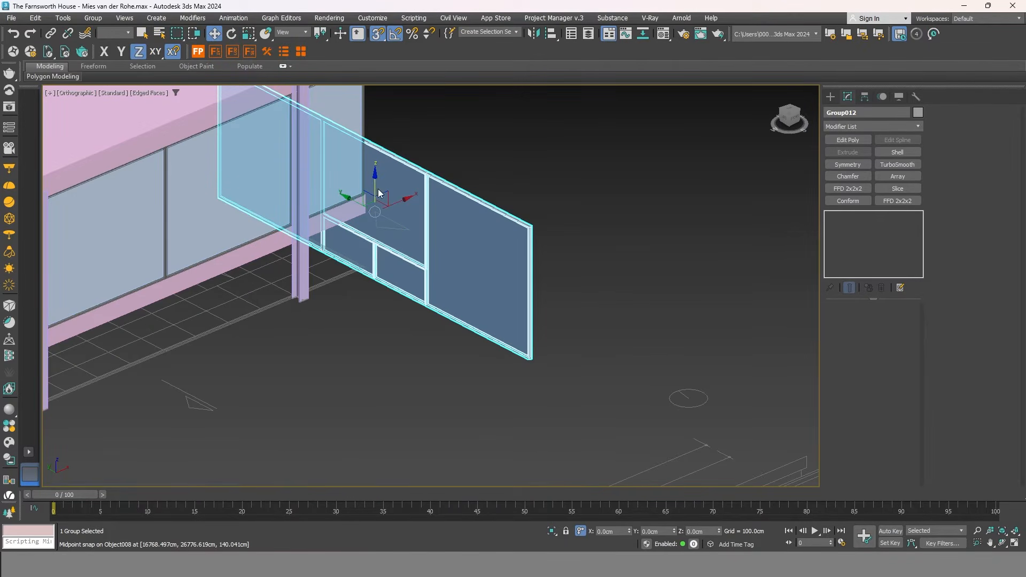
pyautogui.scroll(5, 541, 367)
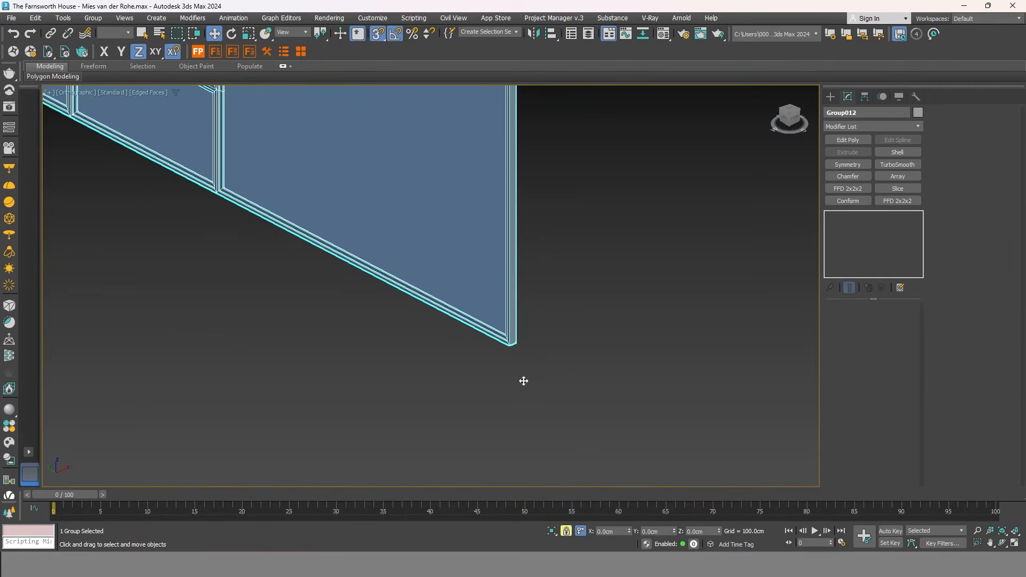
pyautogui.moveTo(509, 348); pyautogui.dragTo(524, 250)
pyautogui.scroll(-6, 561, 331)
pyautogui.scroll(5, 470, 230)
pyautogui.scroll(-4, 471, 303)
# In wireframe Top view, slide the facade along Y then X onto the slab's outer corner.
pyautogui.press('t')
pyautogui.scroll(-3, 471, 271)
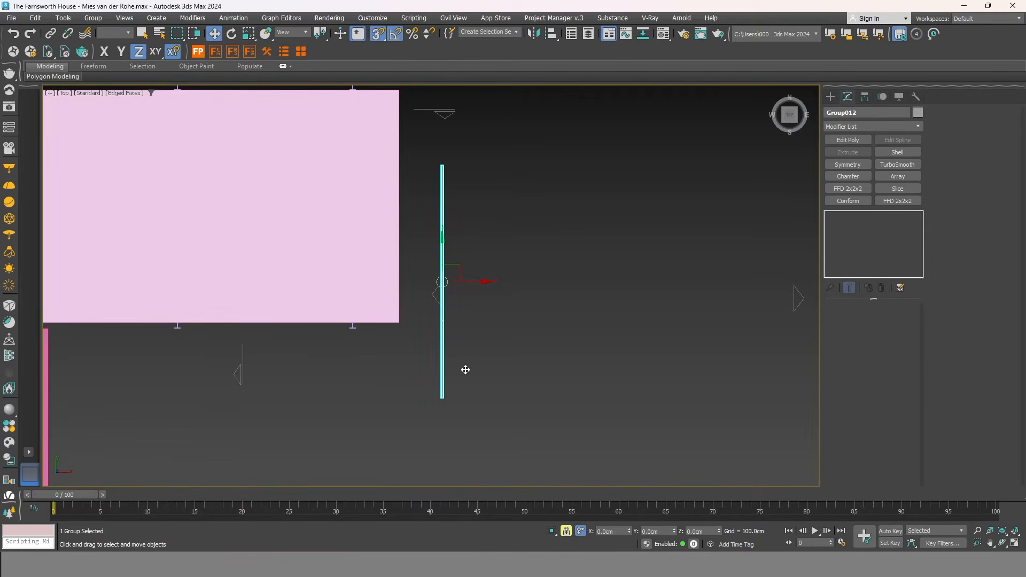
pyautogui.press('F3')
pyautogui.press('F6')
pyautogui.moveTo(447, 251); pyautogui.dragTo(405, 209)
pyautogui.press('F5')
pyautogui.moveTo(488, 210); pyautogui.dragTo(400, 293)
pyautogui.scroll(5, 419, 314)
pyautogui.scroll(3, 299, 329)
pyautogui.moveTo(307, 310); pyautogui.dragTo(366, 307)
# Restore shaded view, deselect the facade group and orbit around the house.
pyautogui.press('F3')
pyautogui.scroll(-10, 448, 330)
pyautogui.keyDown('alt'); pyautogui.moveTo(500, 357); pyautogui.dragTo(591, 528, button='middle'); pyautogui.keyUp('alt')
pyautogui.click(566, 532)
pyautogui.click(592, 385)
pyautogui.scroll(-5, 592, 385)
pyautogui.keyDown('alt'); pyautogui.moveTo(592, 385); pyautogui.dragTo(481, 321, button='middle'); pyautogui.keyUp('alt')
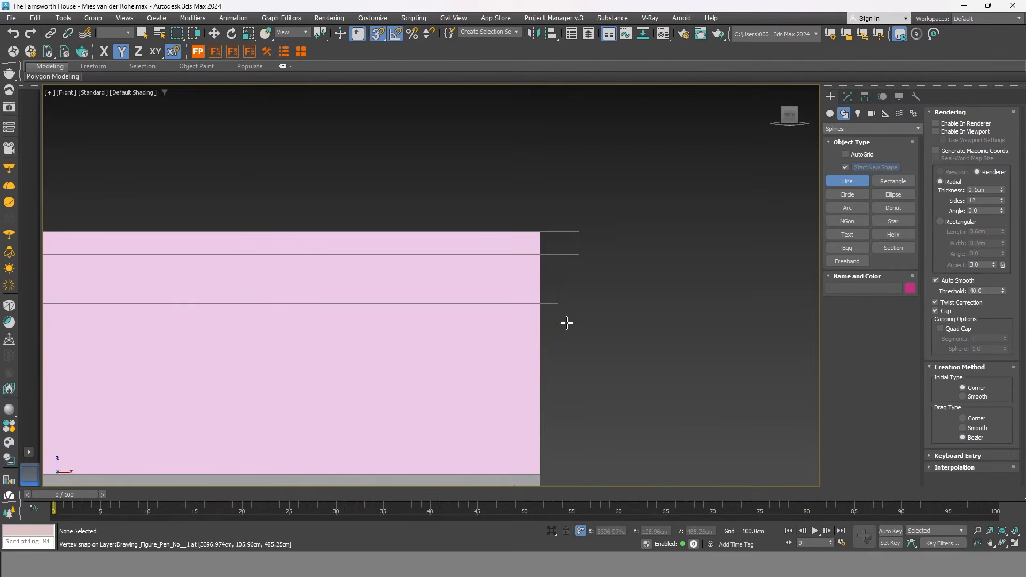
# Draw a snapped line from the slab corner along the front-elevation outline.
pyautogui.scroll(-5, 592, 195)
pyautogui.scroll(6, 596, 199)
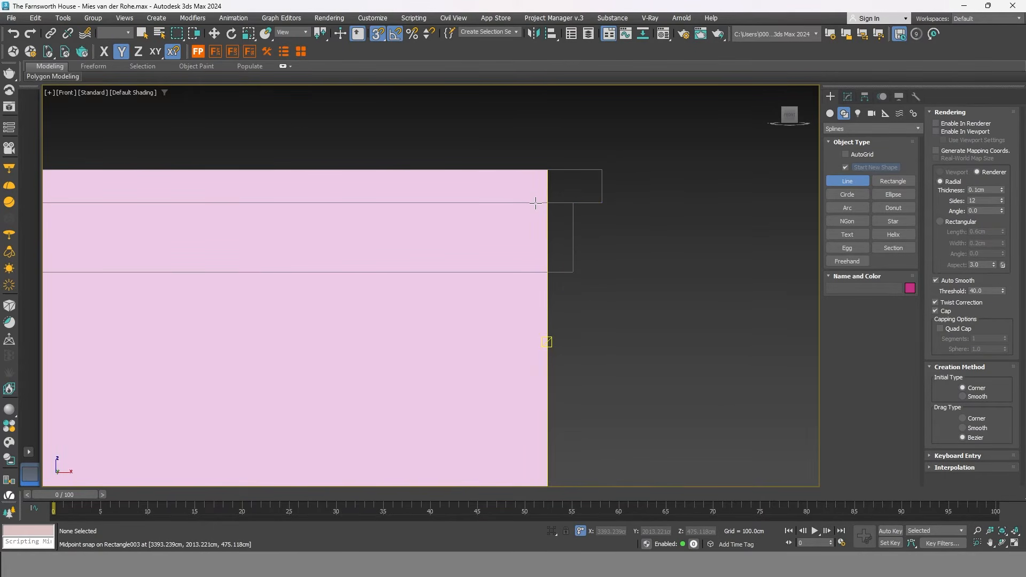
pyautogui.click(377, 33)
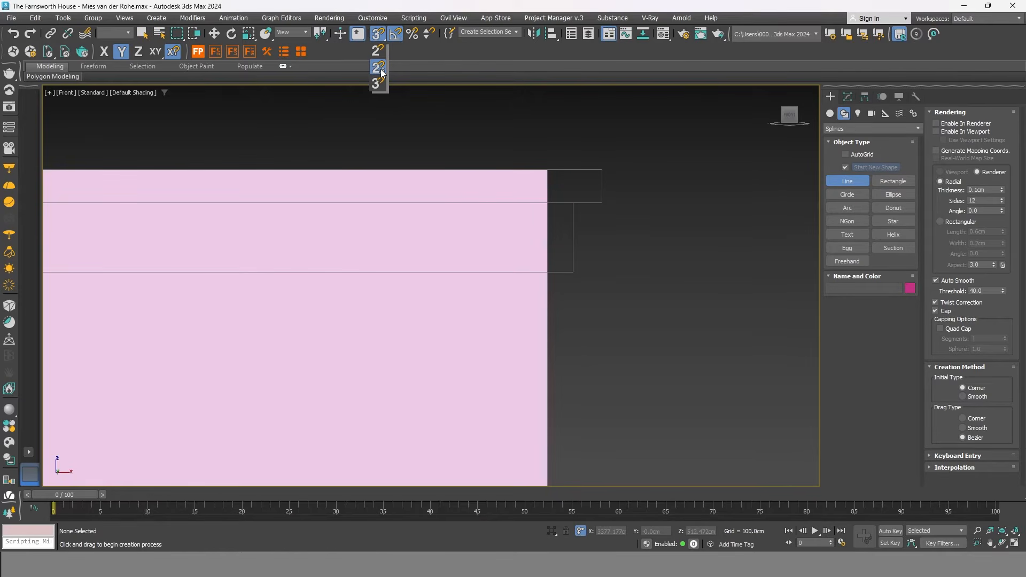
pyautogui.click(603, 165)
pyautogui.click(602, 202)
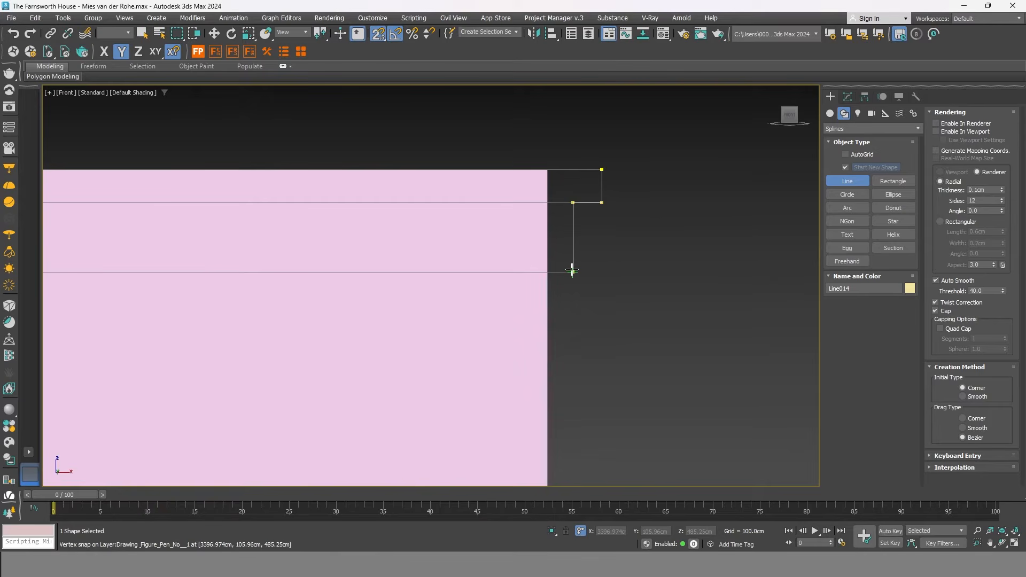
pyautogui.click(547, 272)
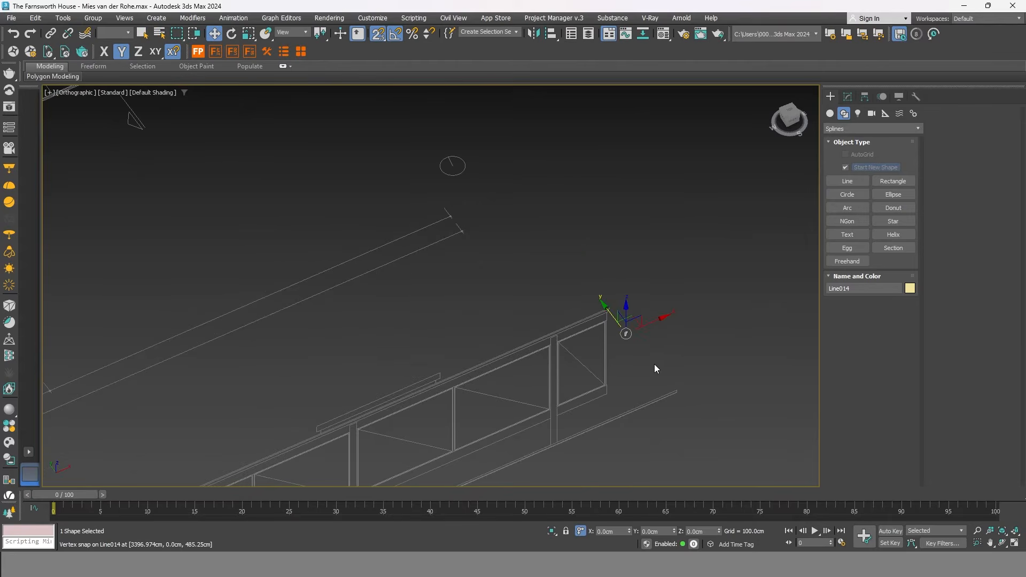
# Zoom and pan until the whole house is framed in the viewport.
pyautogui.scroll(3, 635, 307)
pyautogui.scroll(-6, 674, 340)
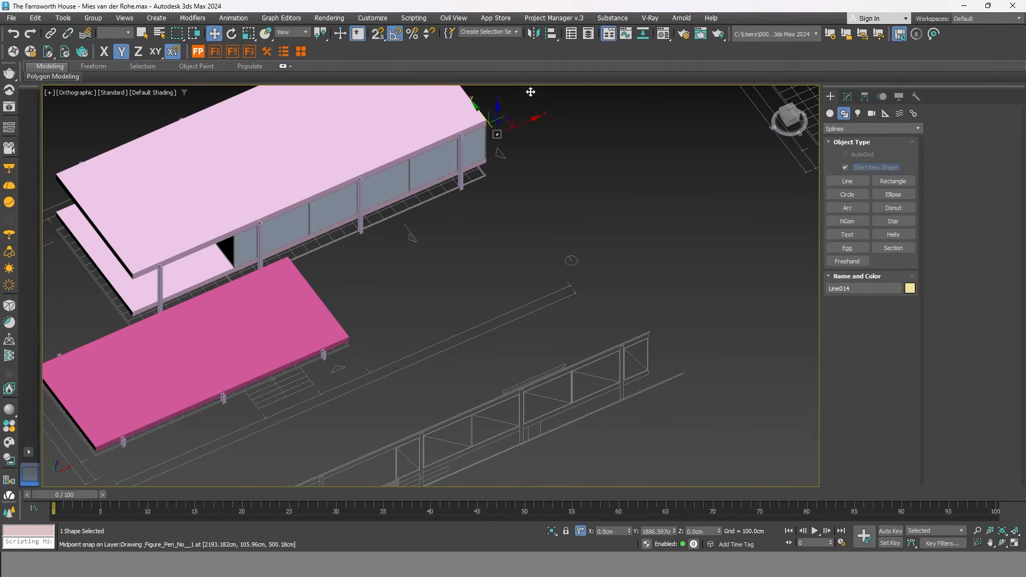
pyautogui.scroll(2, 640, 227)
pyautogui.moveTo(482, 111); pyautogui.dragTo(678, 233, button='middle')
pyautogui.scroll(-2, 633, 259)
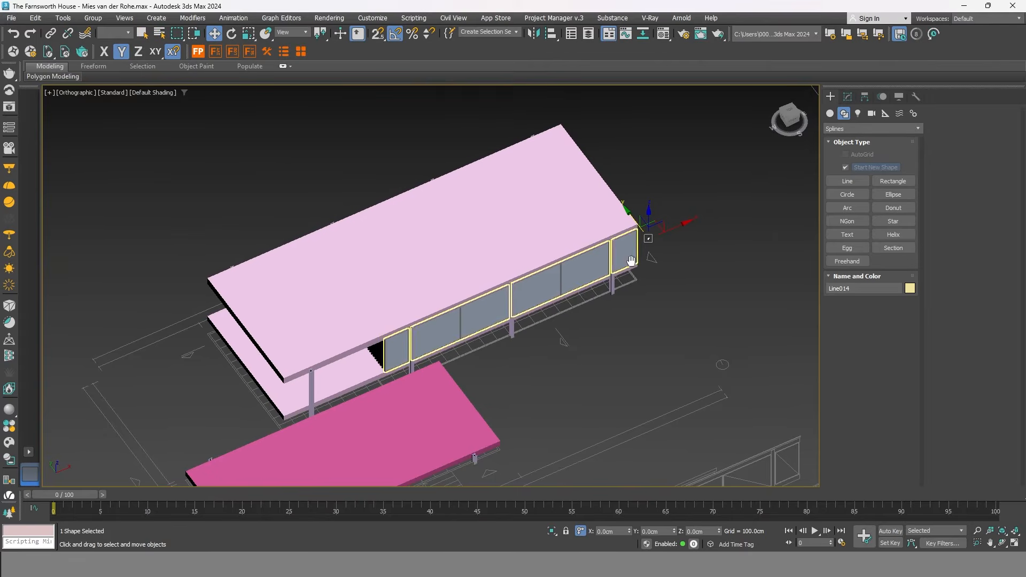
# Turn on snapping and start a rectangle at a corner of the roof slab.
pyautogui.click(892, 182)
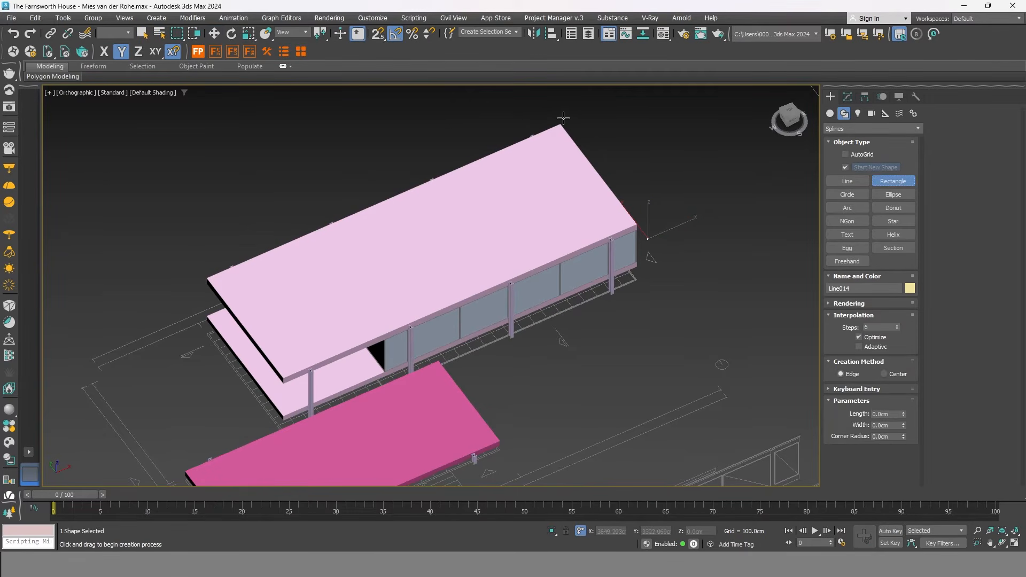
pyautogui.scroll(5, 568, 122)
pyautogui.press('s')
pyautogui.moveTo(550, 129)
pyautogui.mouseDown()
pyautogui.moveTo(612, 121)
pyautogui.moveTo(648, 100)
pyautogui.moveTo(403, 308)
pyautogui.moveTo(464, 258)
pyautogui.mouseUp()
pyautogui.scroll(-5, 648, 100)
pyautogui.scroll(5, 433, 284)
pyautogui.scroll(-6, 364, 335)
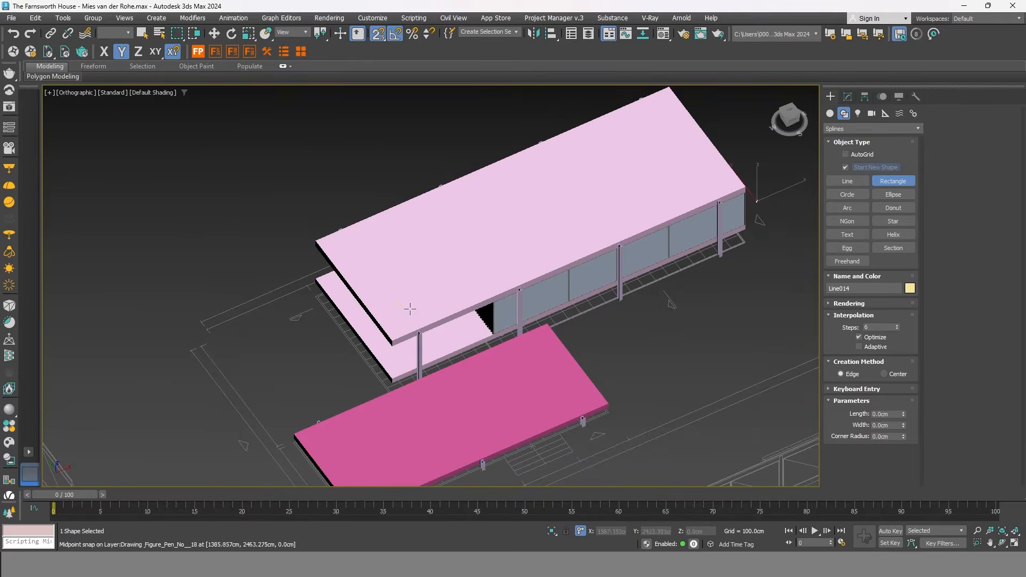
# With 3D snaps, draw the 900.109 × 2399.58 cm rectangle from roof corner to opposite corner.
pyautogui.click(377, 84)
pyautogui.scroll(3, 704, 109)
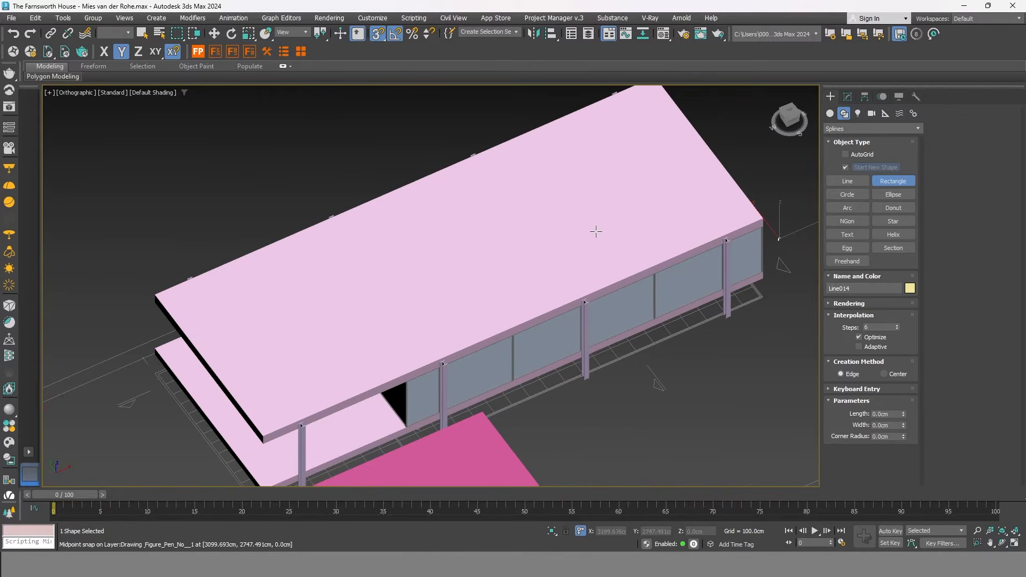
pyautogui.scroll(-2, 603, 228)
pyautogui.scroll(4, 643, 128)
pyautogui.moveTo(641, 112); pyautogui.dragTo(377, 375)
pyautogui.scroll(-4, 667, 128)
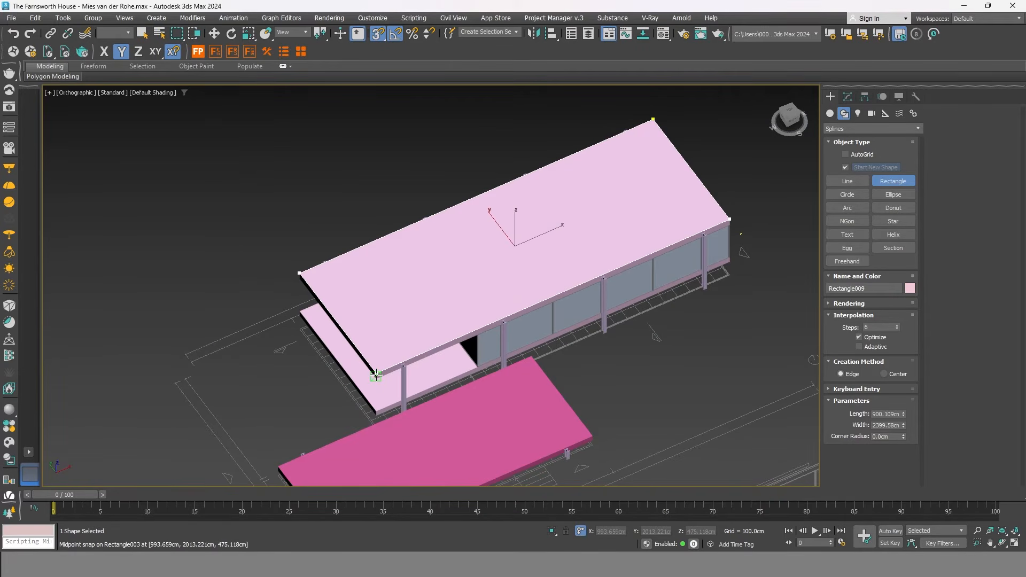
pyautogui.rightClick(746, 196)
pyautogui.moveTo(746, 197); pyautogui.dragTo(669, 234, button='middle')
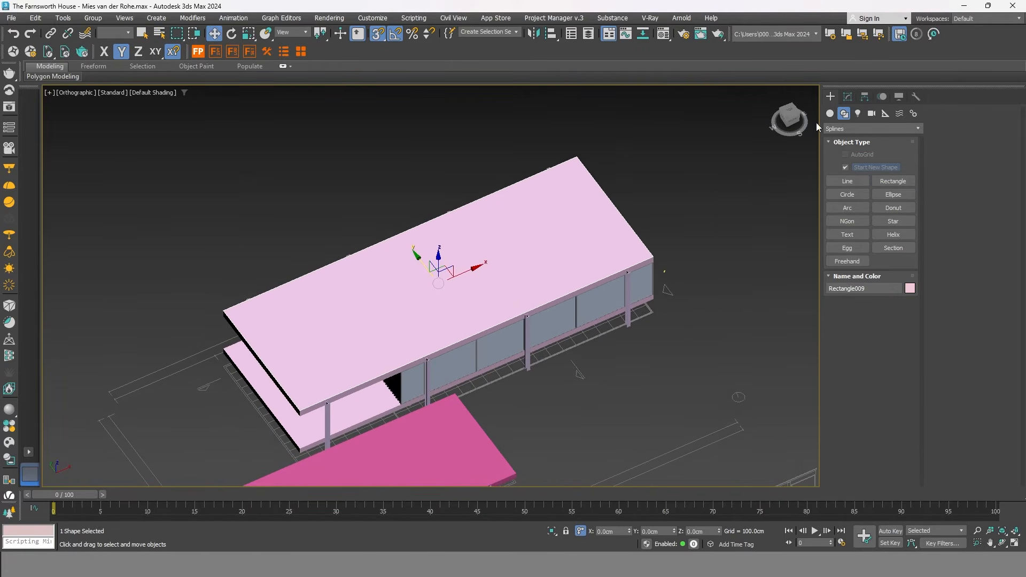
# Add a Sweep modifier to Rectangle009.
pyautogui.click(847, 97)
pyautogui.click(867, 126)
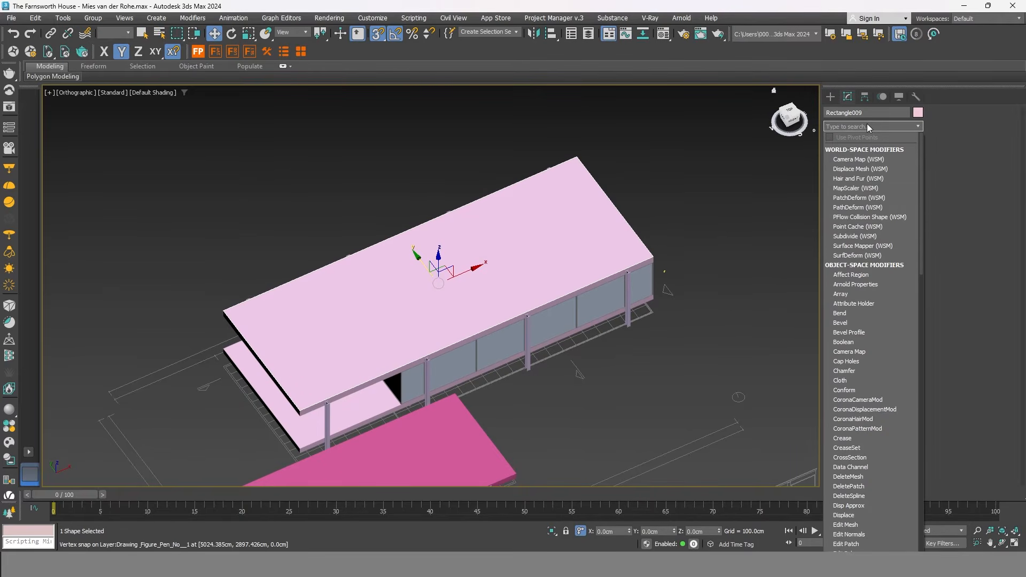
pyautogui.write('sw')
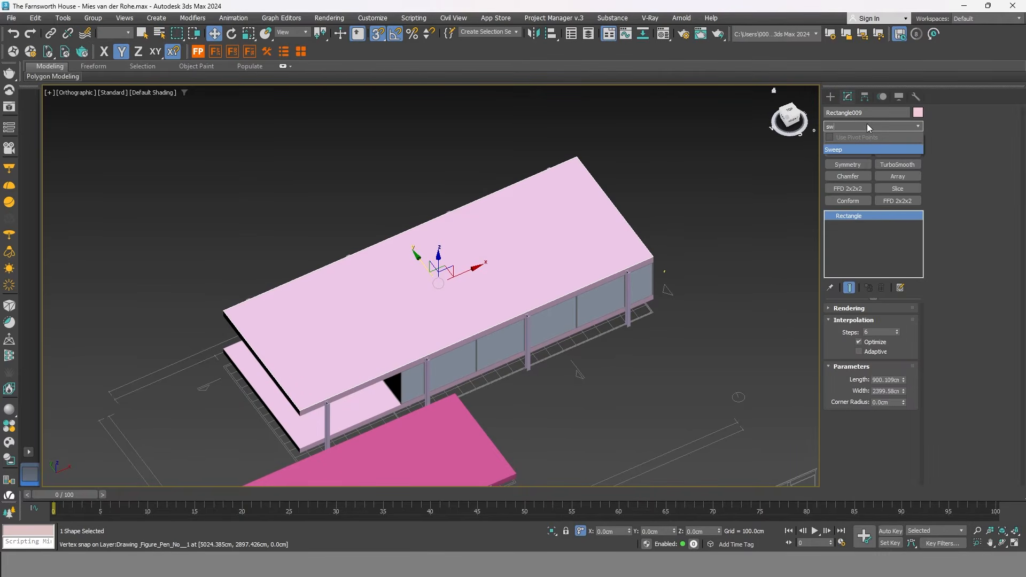
pyautogui.click(841, 150)
pyautogui.scroll(6, 657, 267)
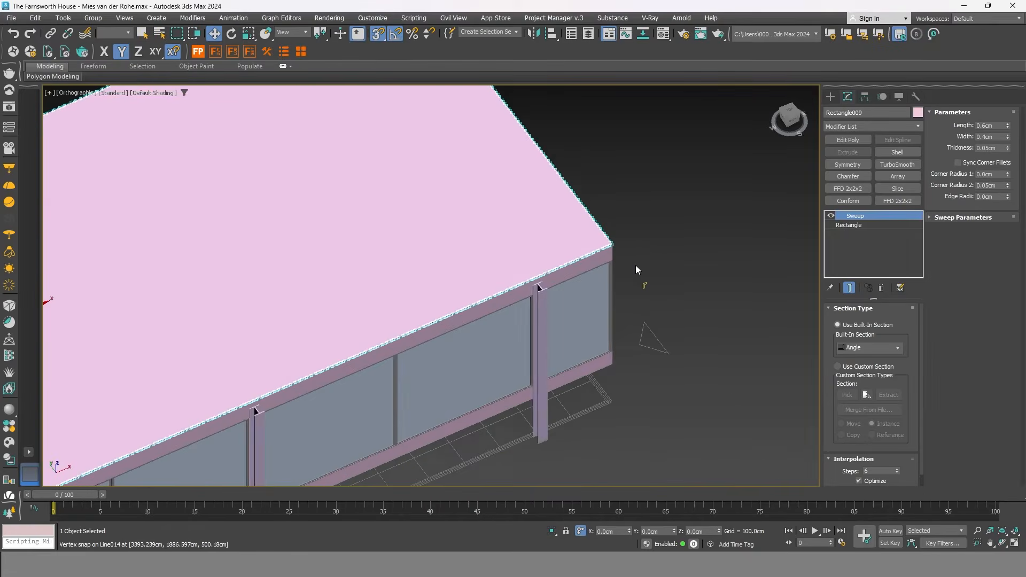
pyautogui.scroll(2, 602, 248)
pyautogui.moveTo(602, 248); pyautogui.dragTo(559, 208, button='middle')
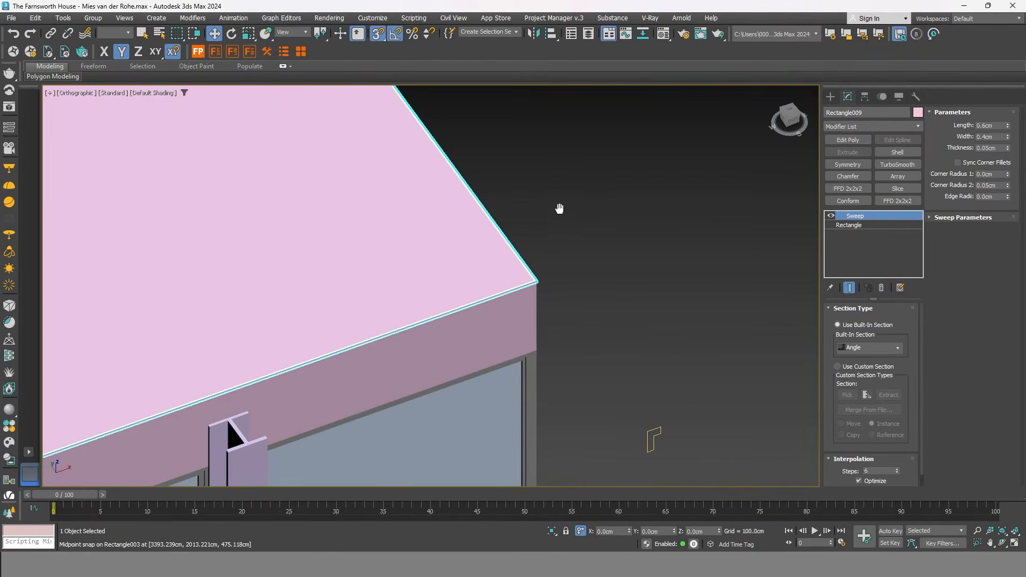
# Use Custom Section and pick the L-shaped Line014 as the sweep profile.
pyautogui.click(837, 367)
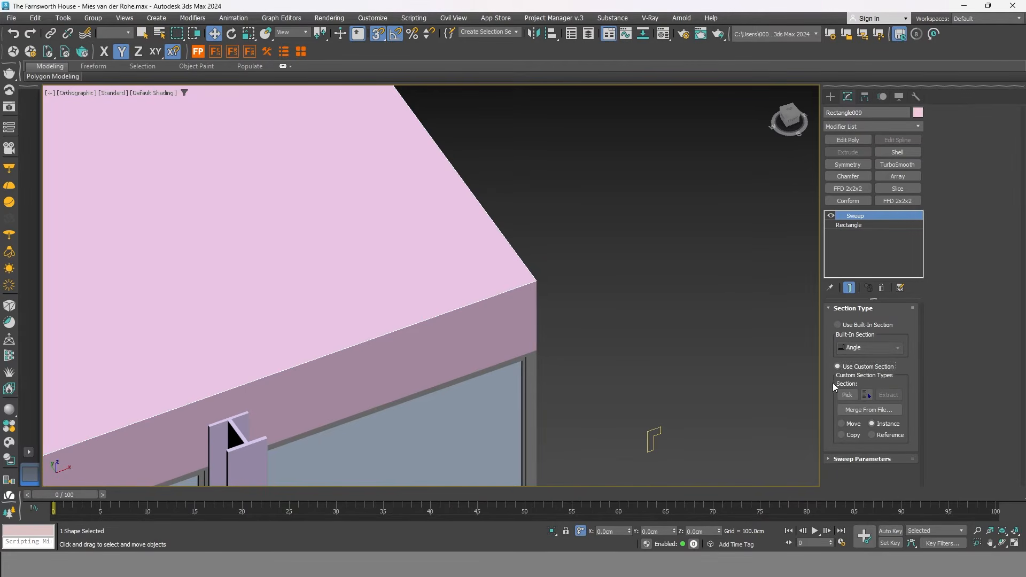
pyautogui.click(848, 396)
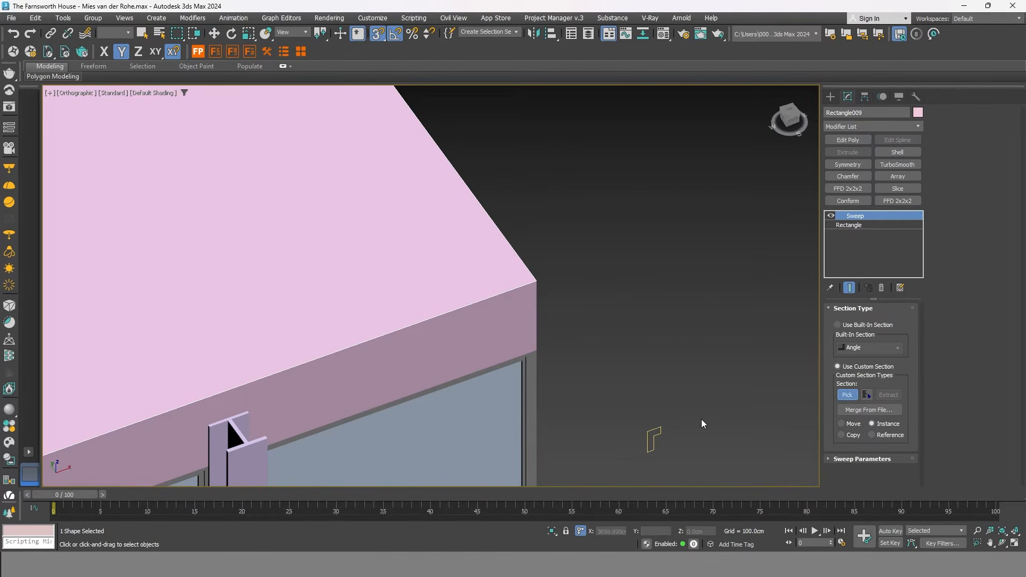
pyautogui.click(654, 434)
pyautogui.press('w')
pyautogui.scroll(-3, 614, 386)
pyautogui.keyDown('alt'); pyautogui.moveTo(621, 366); pyautogui.dragTo(621, 327, button='middle'); pyautogui.keyUp('alt')
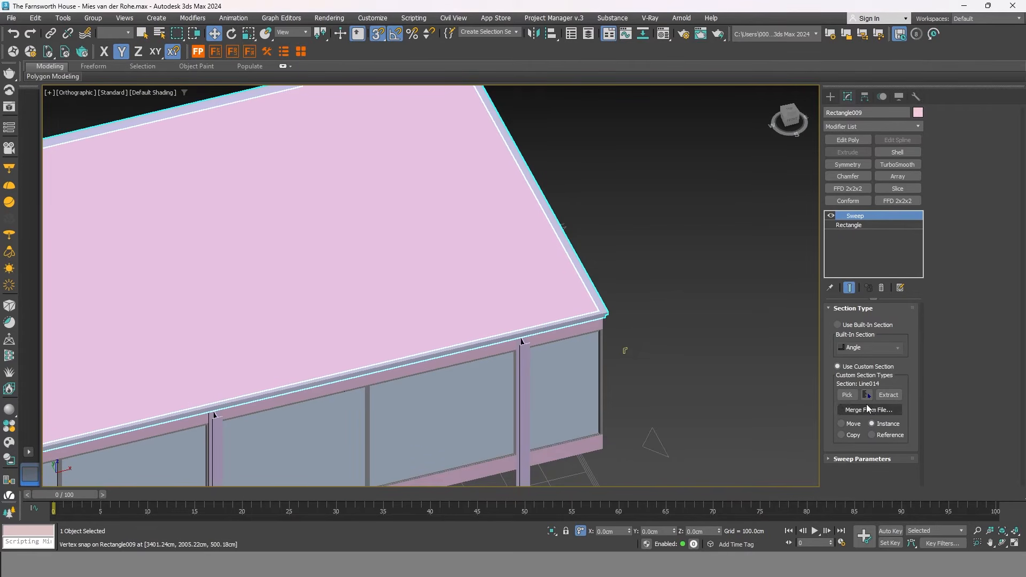
# Bring up the Sweep Parameters and orbit to face the roof edge head-on.
pyautogui.click(839, 460)
pyautogui.scroll(2, 610, 312)
pyautogui.scroll(-5, 610, 312)
pyautogui.keyDown('alt'); pyautogui.moveTo(625, 367); pyautogui.dragTo(582, 268, button='middle'); pyautogui.keyUp('alt')
pyautogui.scroll(3, 531, 148)
pyautogui.scroll(3, 532, 155)
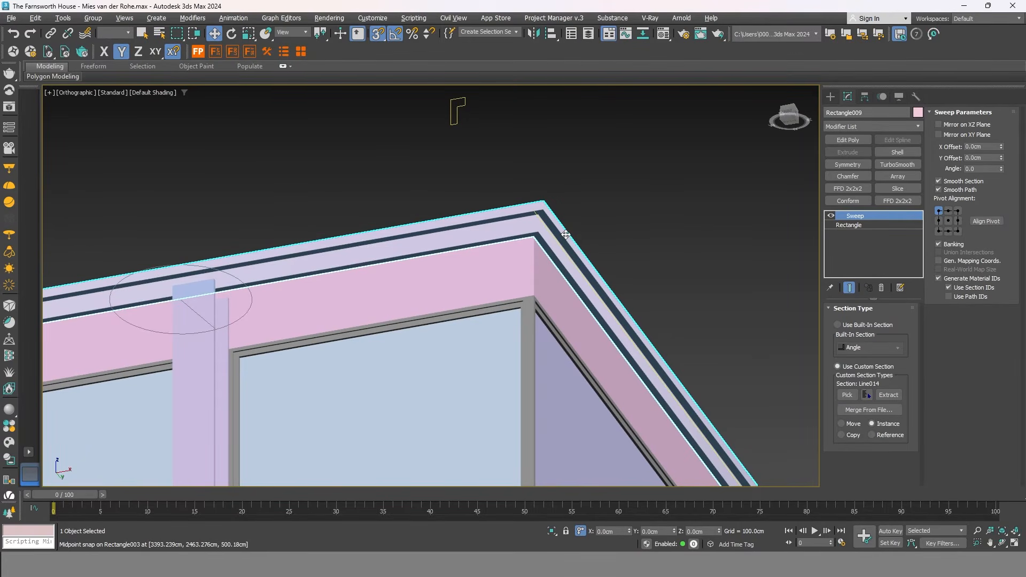
pyautogui.scroll(-4, 465, 182)
pyautogui.keyDown('alt'); pyautogui.moveTo(481, 156); pyautogui.dragTo(494, 307, button='middle'); pyautogui.keyUp('alt')
pyautogui.scroll(2, 590, 319)
pyautogui.scroll(3, 502, 343)
pyautogui.keyDown('alt'); pyautogui.moveTo(470, 348); pyautogui.dragTo(491, 343, button='middle'); pyautogui.keyUp('alt')
pyautogui.scroll(2, 568, 288)
# Set the sweep's Pivot Alignment to top-left after comparing the other corners.
pyautogui.click(958, 212)
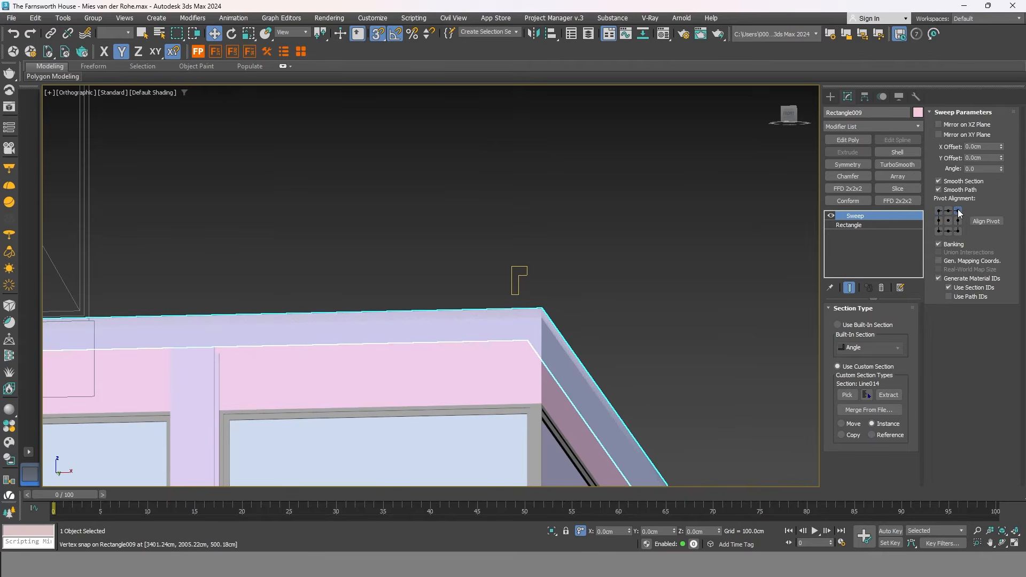
pyautogui.click(938, 211)
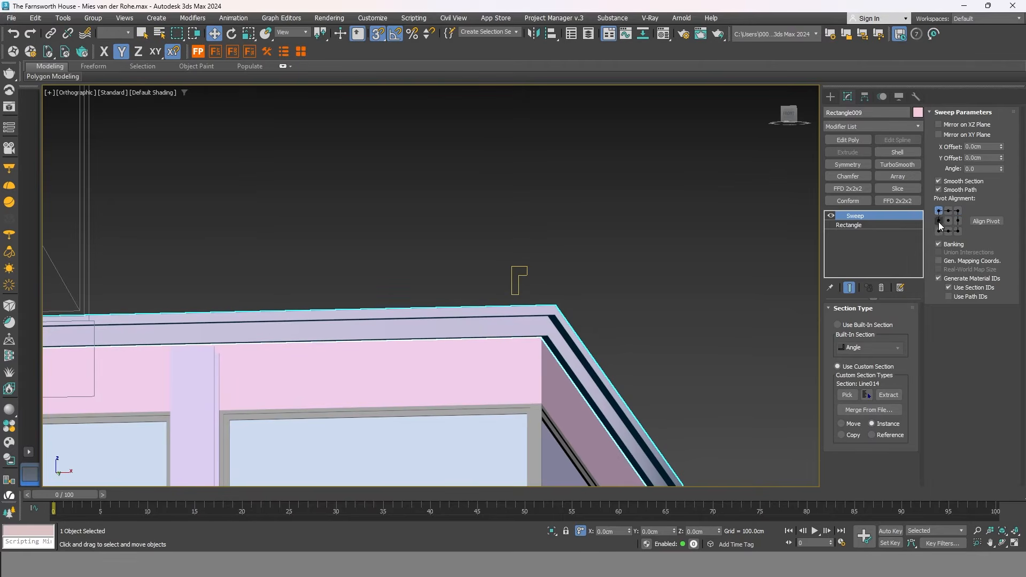
pyautogui.click(939, 231)
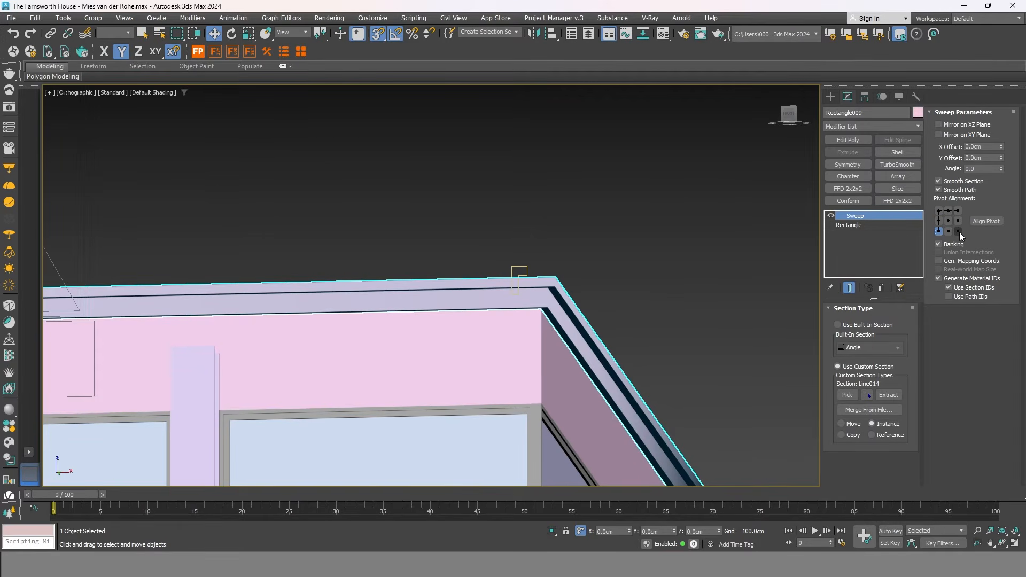
pyautogui.click(958, 231)
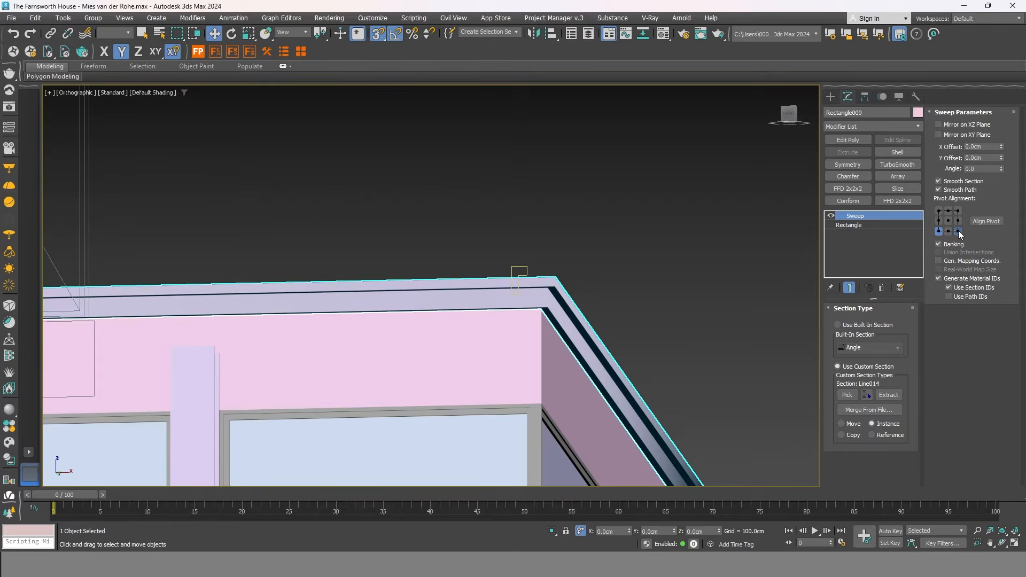
pyautogui.click(938, 211)
pyautogui.scroll(-5, 432, 231)
pyautogui.keyDown('alt'); pyautogui.moveTo(432, 231); pyautogui.dragTo(487, 334, button='middle'); pyautogui.keyUp('alt')
pyautogui.scroll(5, 556, 294)
# Frame the roof's right end and corner for working on the swept trim.
pyautogui.click(559, 295)
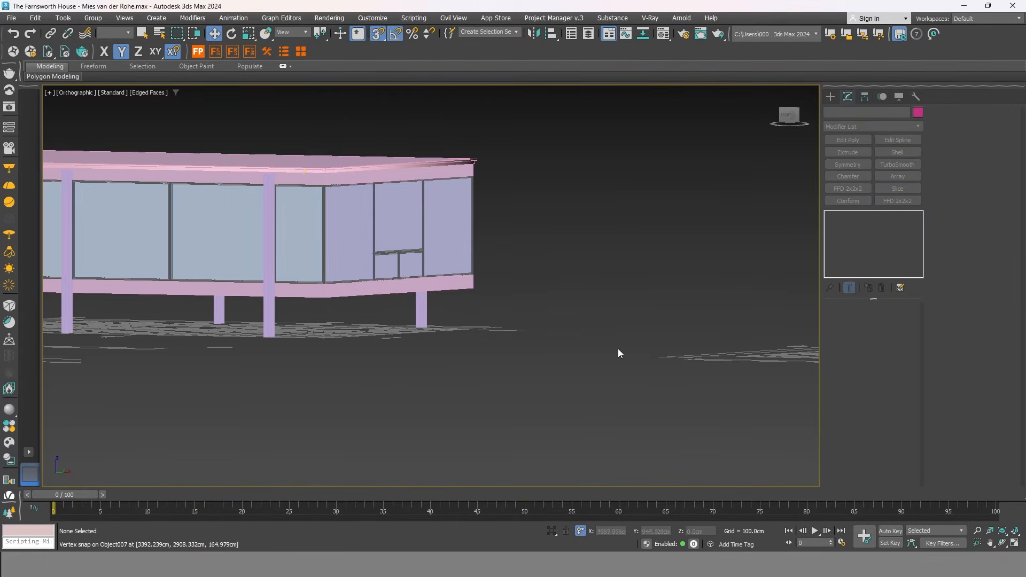
pyautogui.scroll(5, 474, 160)
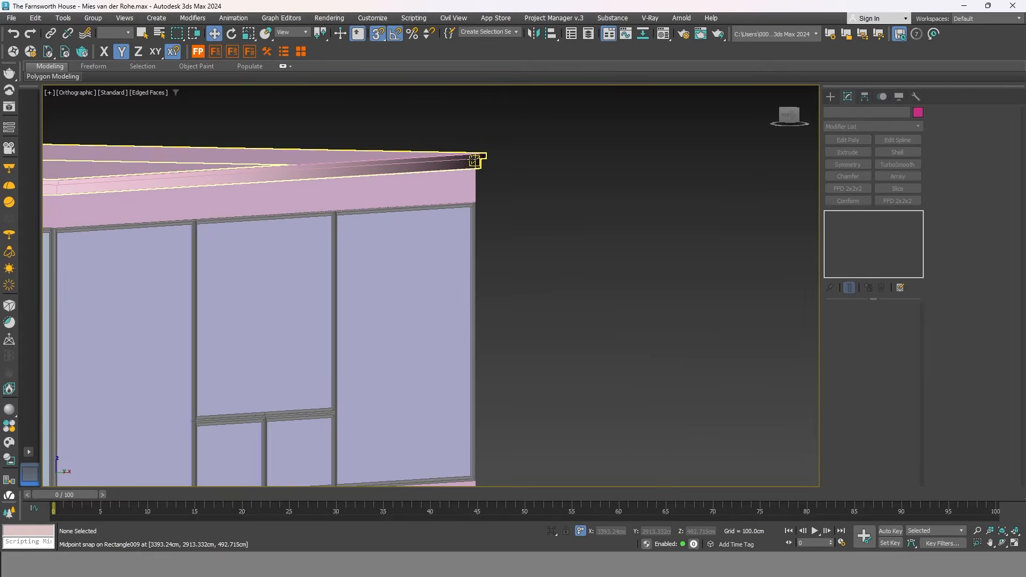
pyautogui.click(477, 161)
pyautogui.scroll(-3, 516, 225)
pyautogui.moveTo(532, 262); pyautogui.dragTo(692, 334, button='middle')
pyautogui.moveTo(692, 334)
pyautogui.keyDown('alt'); pyautogui.mouseDown(button='middle')
pyautogui.moveTo(692, 354)
pyautogui.moveTo(682, 321)
pyautogui.mouseUp(button='middle'); pyautogui.keyUp('alt')
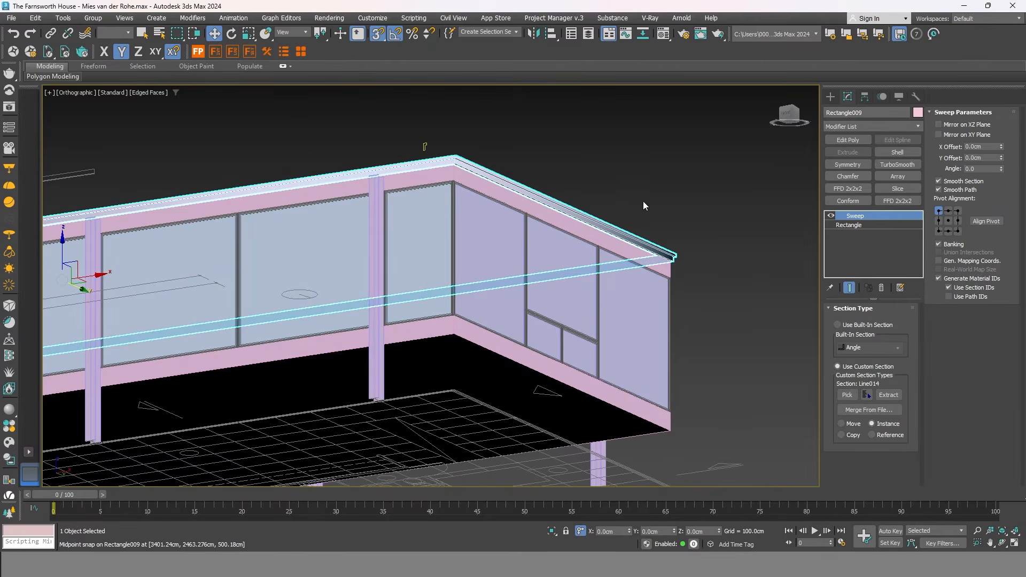
pyautogui.scroll(2, 639, 188)
pyautogui.click(639, 187)
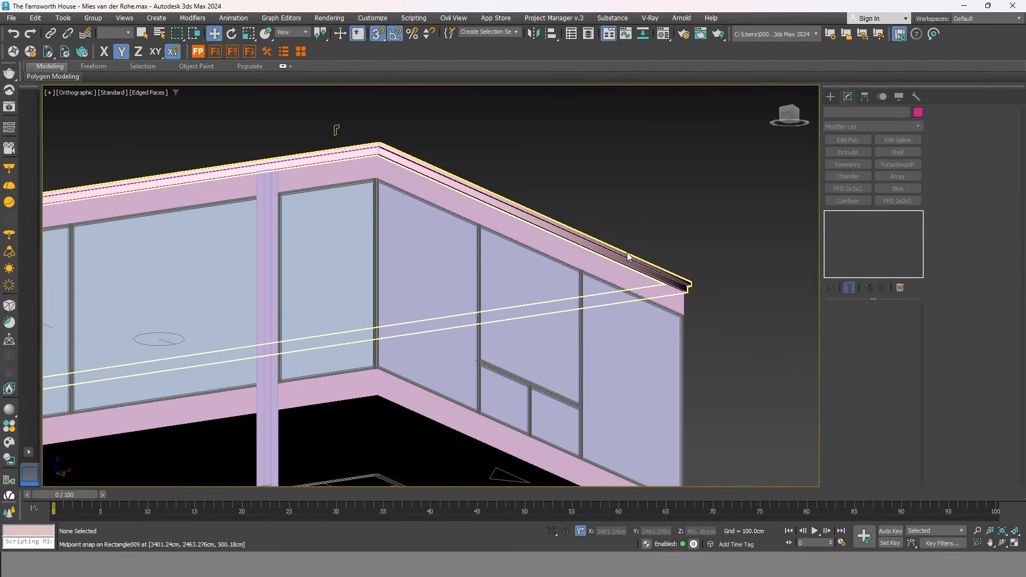
pyautogui.moveTo(444, 140); pyautogui.dragTo(455, 177, button='middle')
pyautogui.scroll(4, 718, 323)
pyautogui.scroll(-2, 717, 324)
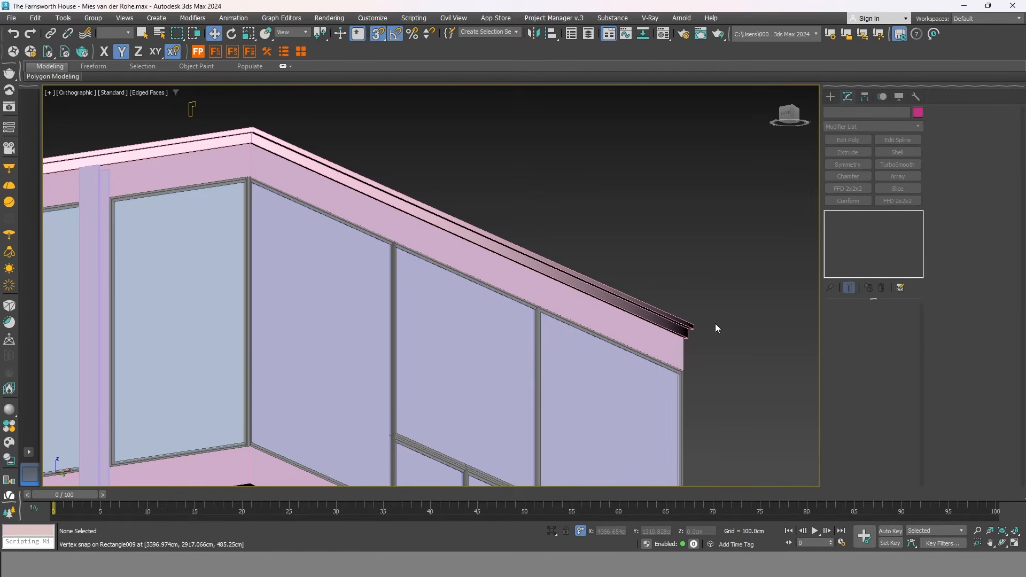
# Add a Smooth modifier to the swept roof trim Rectangle009, then deselect it.
pyautogui.click(693, 328)
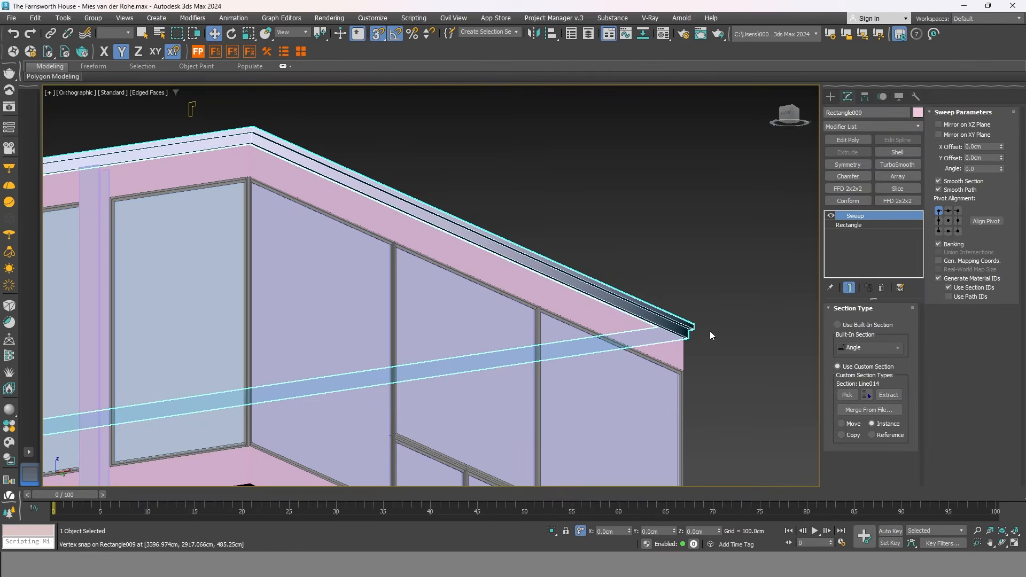
pyautogui.click(876, 125)
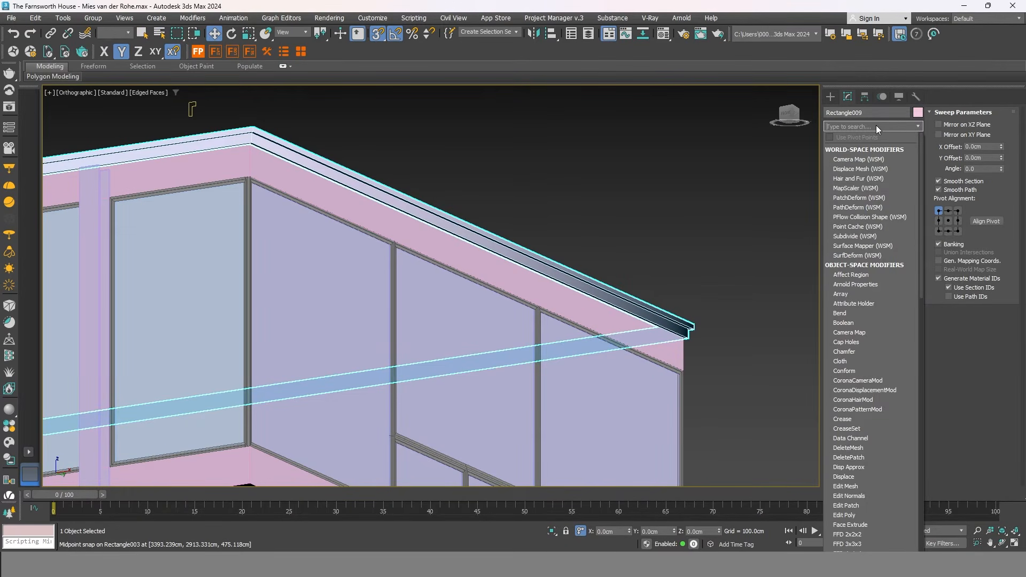
pyautogui.write('s')
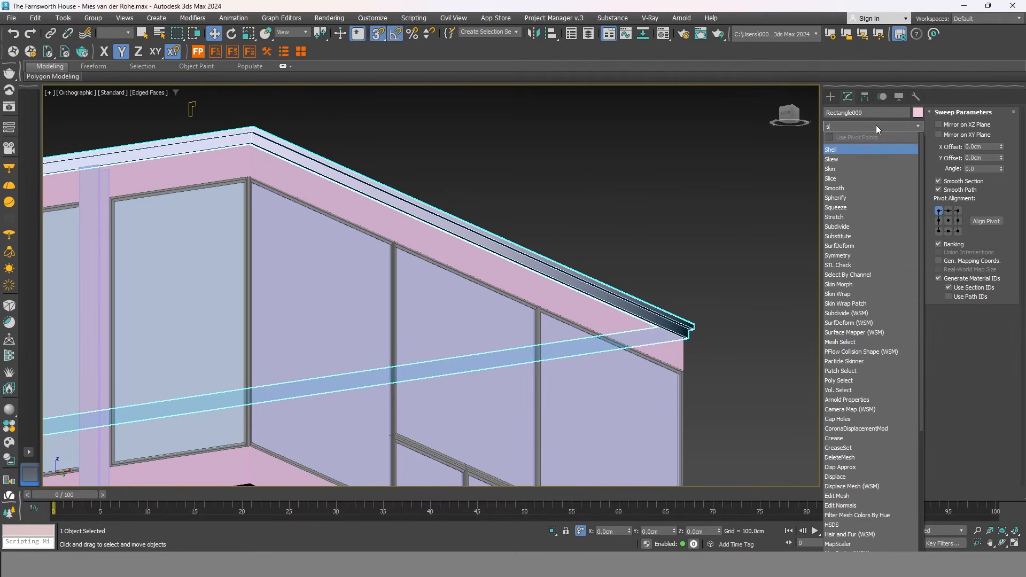
pyautogui.click(842, 190)
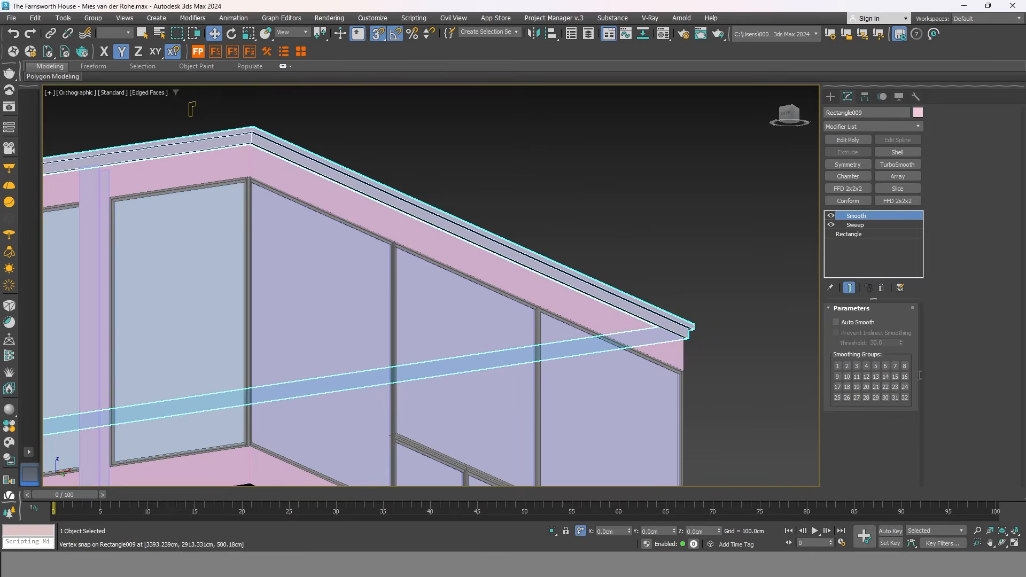
pyautogui.scroll(-6, 562, 260)
pyautogui.keyDown('alt'); pyautogui.moveTo(470, 289); pyautogui.dragTo(492, 406, button='middle'); pyautogui.keyUp('alt')
pyautogui.click(492, 406)
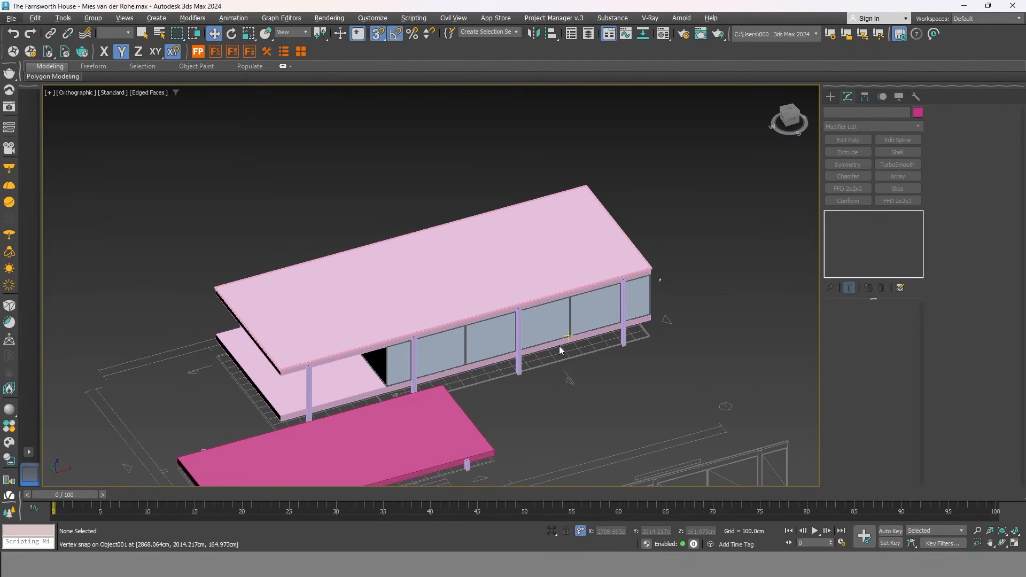
# Switch to the Left view using the ViewCube.
pyautogui.scroll(-2, 559, 345)
pyautogui.moveTo(199, 422); pyautogui.dragTo(553, 388, button='middle')
pyautogui.scroll(5, 562, 369)
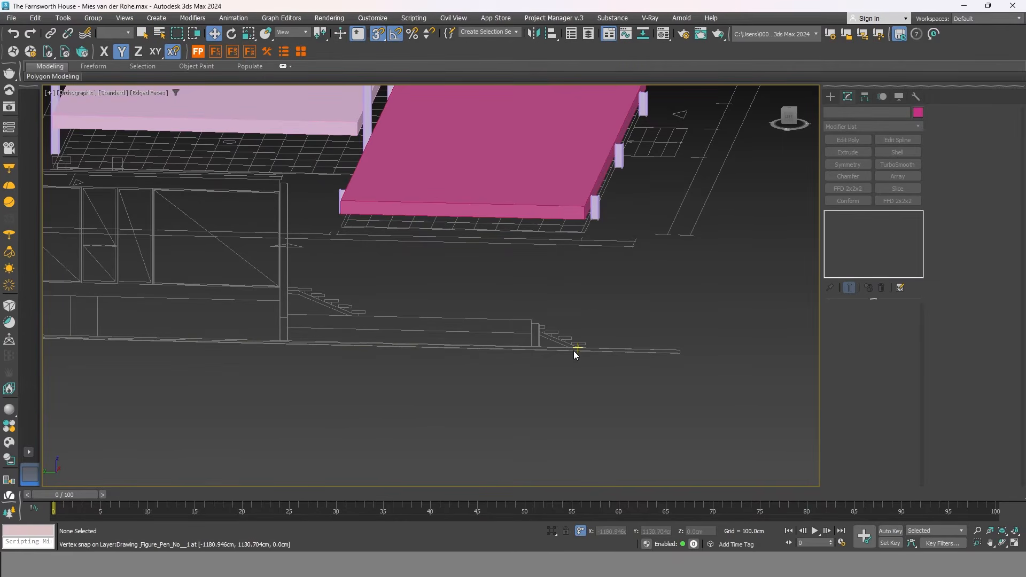
pyautogui.click(783, 122)
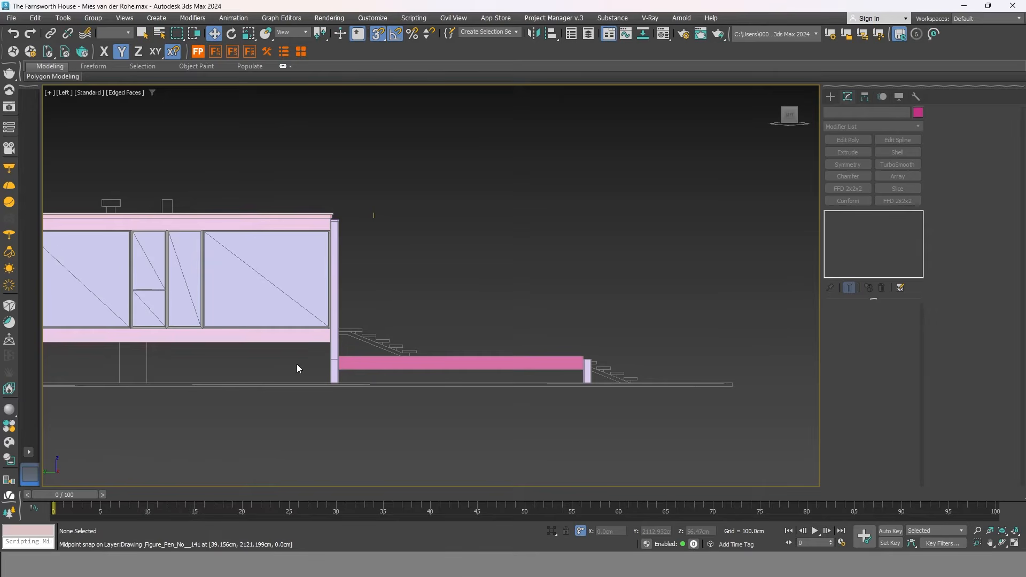
# Marquee-select the elevation drawing lines and Hide Unselected, then clear the selection.
pyautogui.scroll(4, 300, 366)
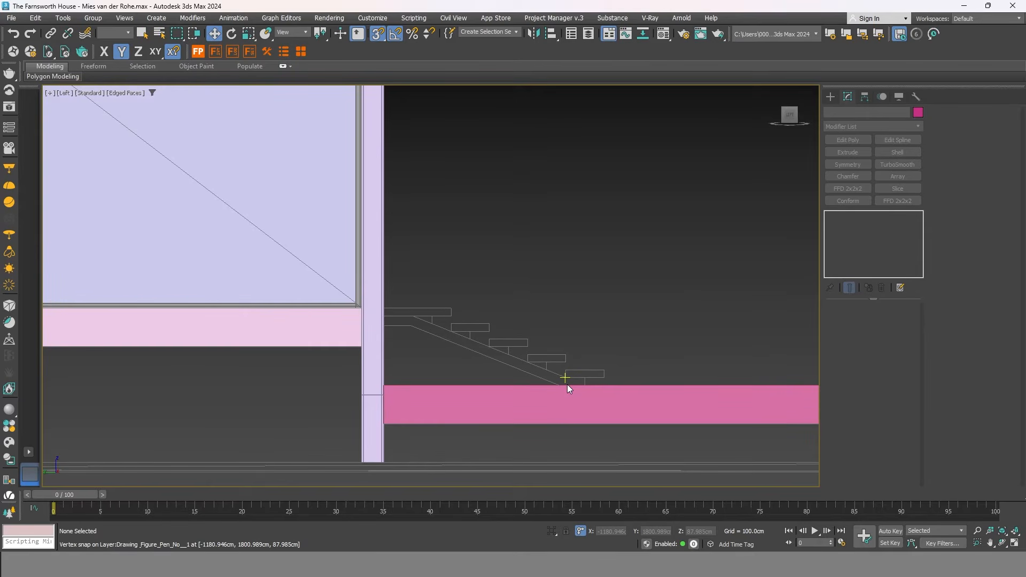
pyautogui.scroll(-4, 454, 353)
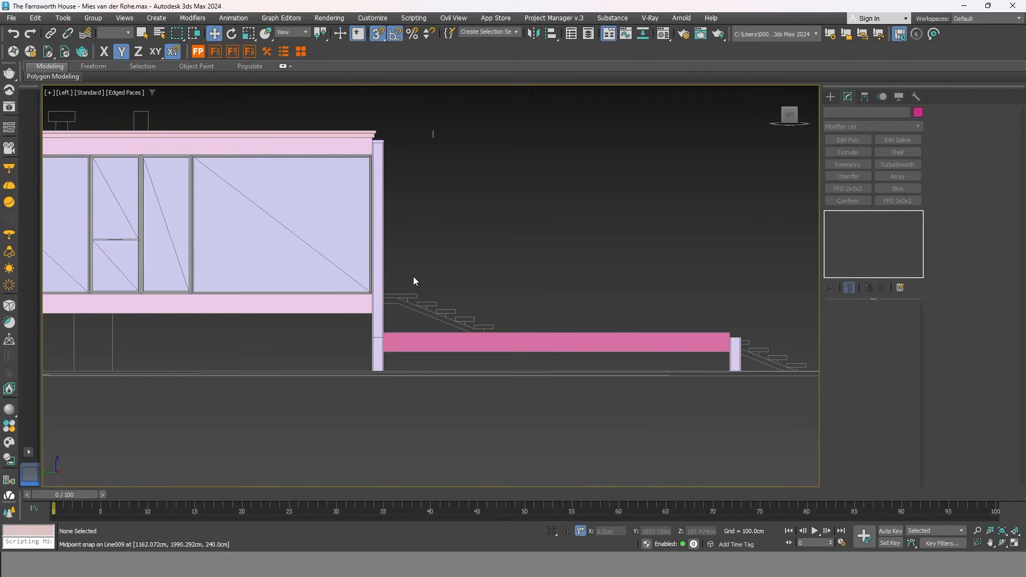
pyautogui.scroll(4, 385, 299)
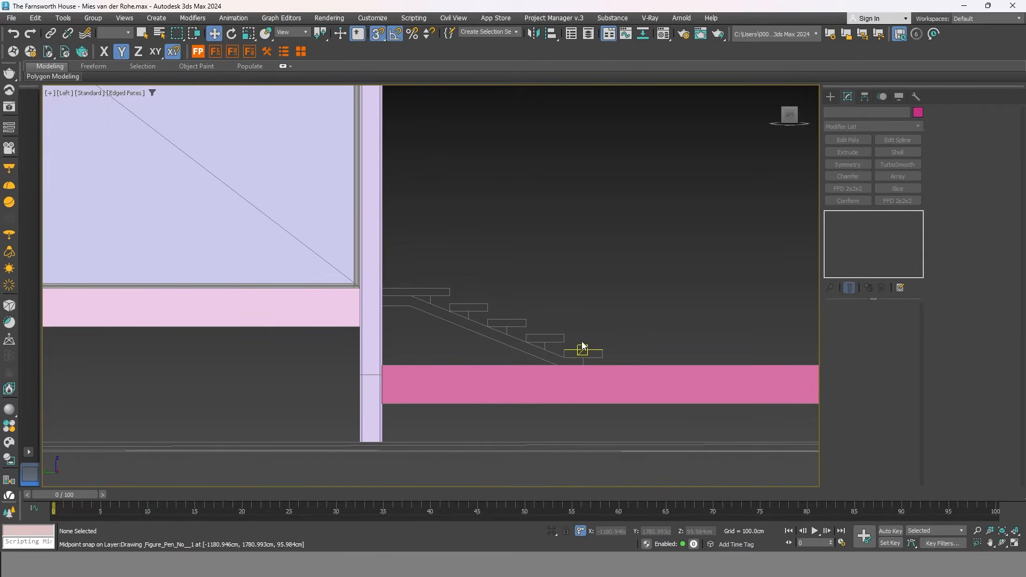
pyautogui.scroll(-6, 489, 320)
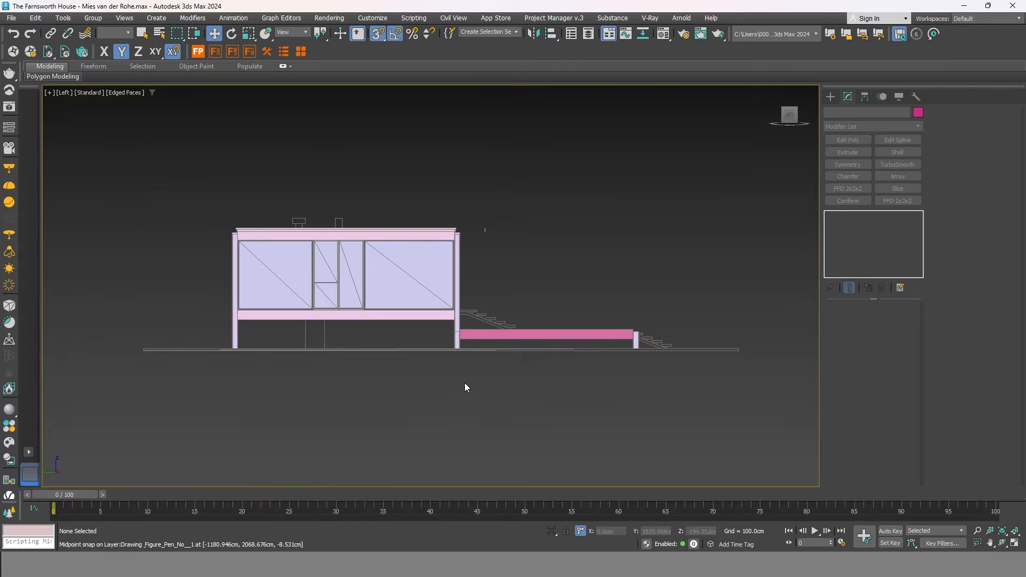
pyautogui.moveTo(464, 383); pyautogui.dragTo(435, 367, button='middle')
pyautogui.moveTo(182, 172); pyautogui.dragTo(618, 418)
pyautogui.rightClick(587, 348)
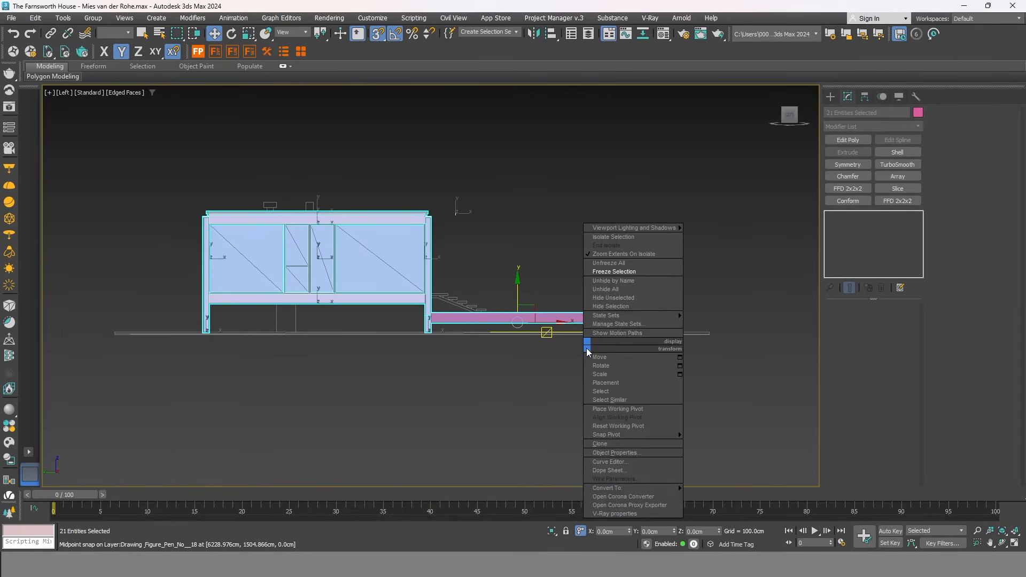
pyautogui.click(639, 297)
pyautogui.click(629, 306)
# Zoom in on the terrace stair elevation lines.
pyautogui.scroll(8, 491, 310)
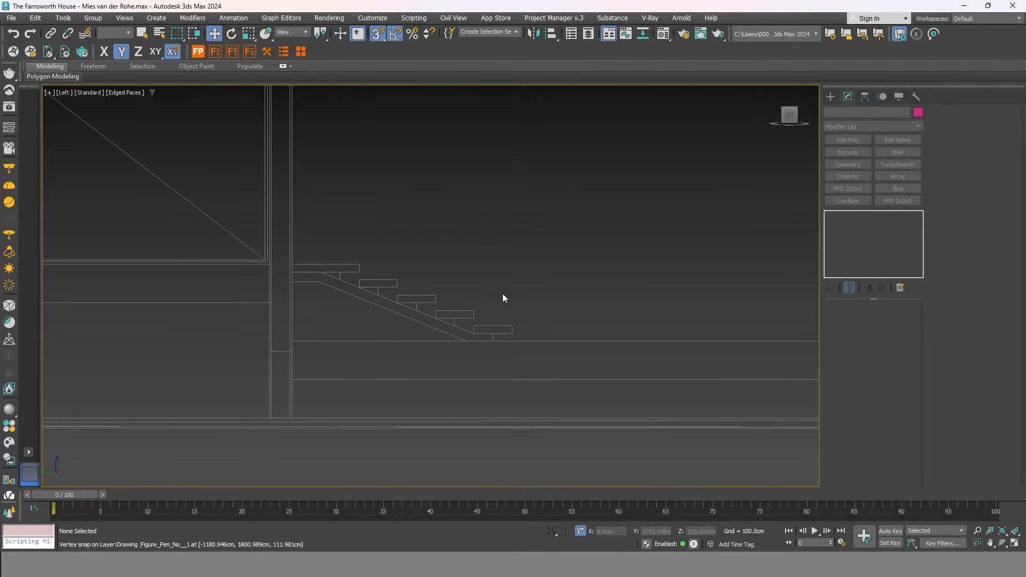
pyautogui.scroll(2, 502, 294)
pyautogui.scroll(-2, 527, 343)
pyautogui.scroll(2, 428, 348)
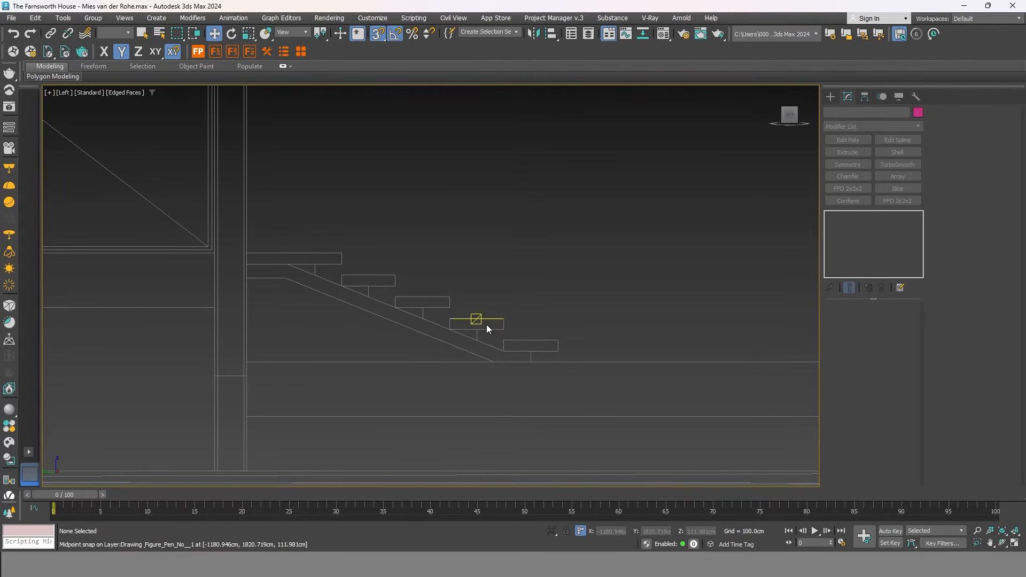
pyautogui.scroll(-4, 277, 310)
pyautogui.scroll(3, 288, 313)
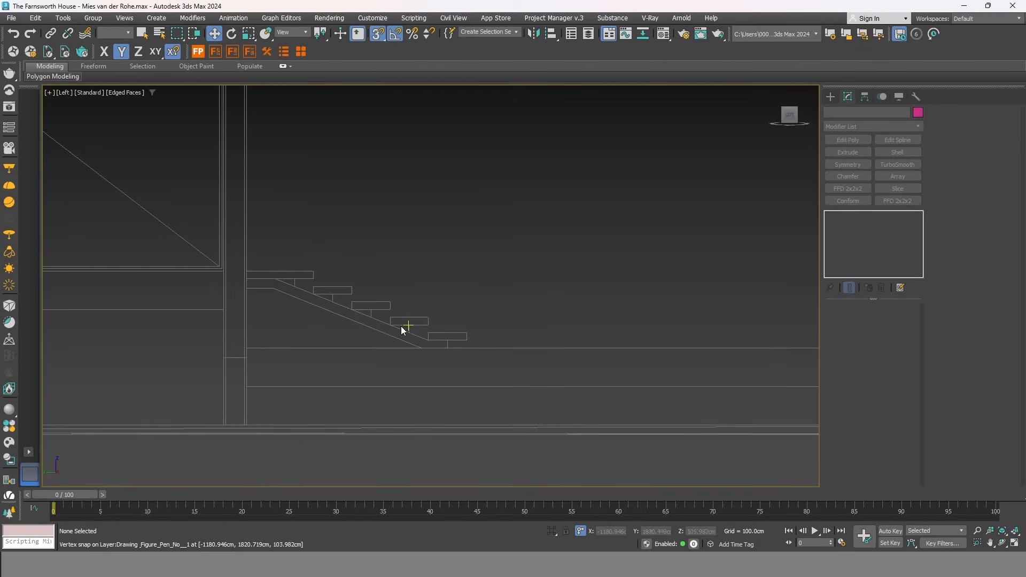
pyautogui.scroll(3, 240, 280)
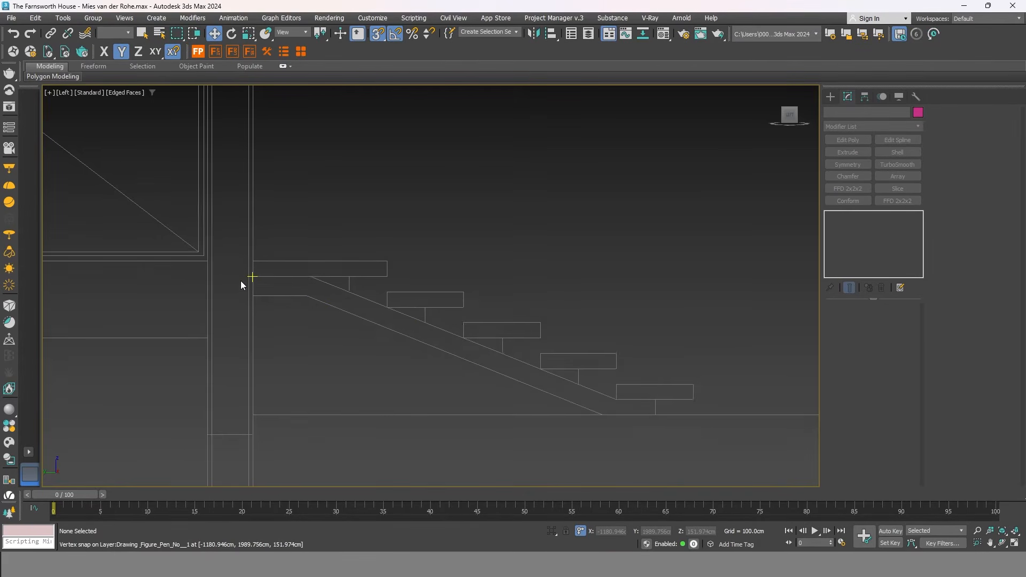
pyautogui.scroll(-1, 297, 310)
# Choose the Rectangle shape tool with Start New Shape unchecked.
pyautogui.click(830, 98)
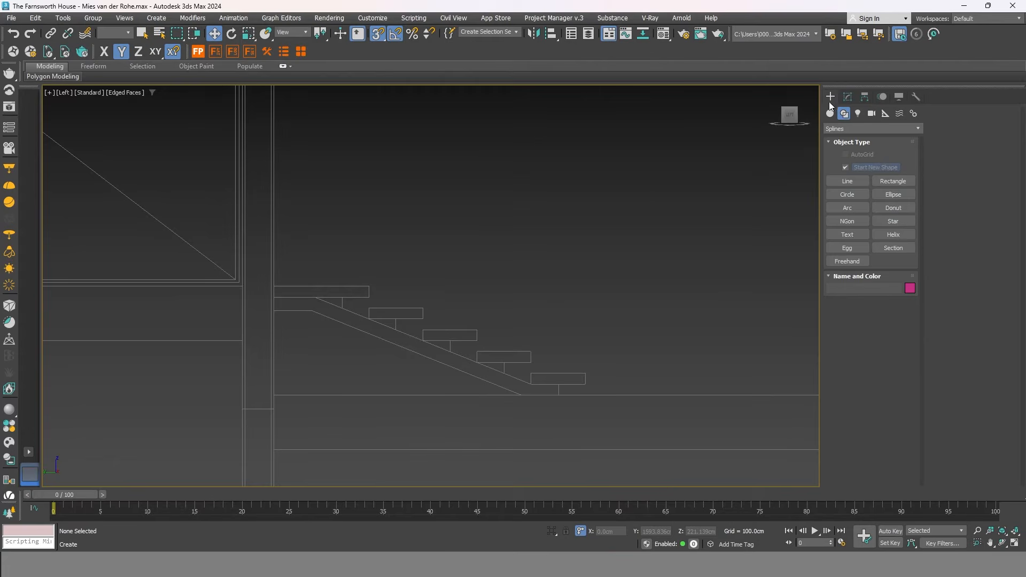
pyautogui.click(848, 181)
pyautogui.scroll(2, 552, 377)
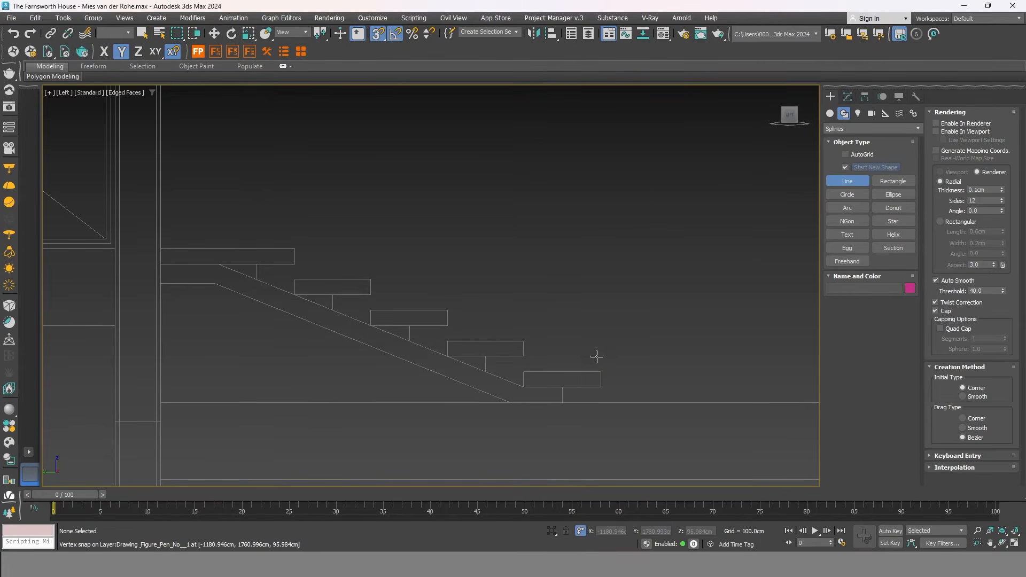
pyautogui.rightClick(659, 305)
pyautogui.click(832, 114)
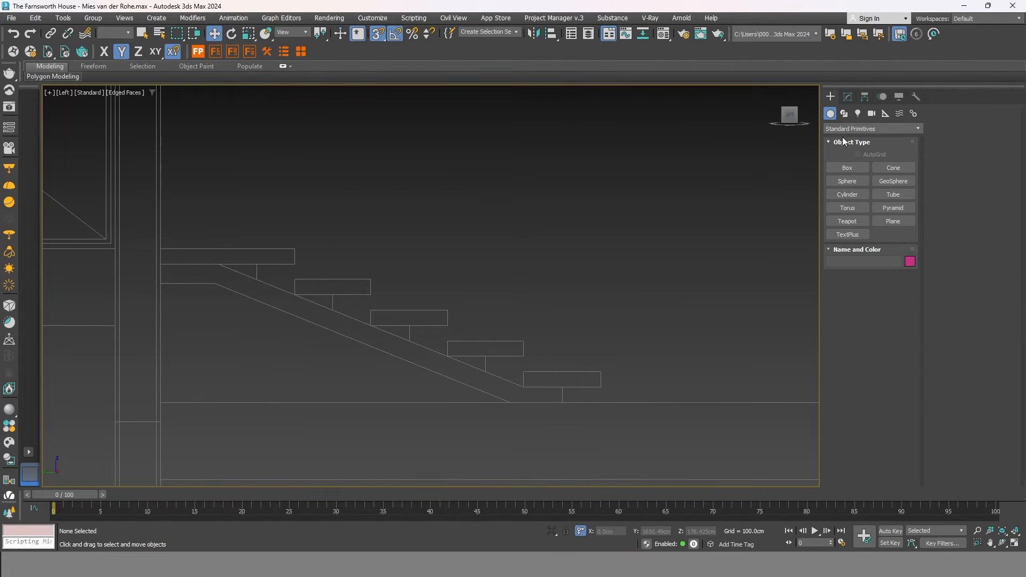
pyautogui.click(844, 114)
pyautogui.click(898, 181)
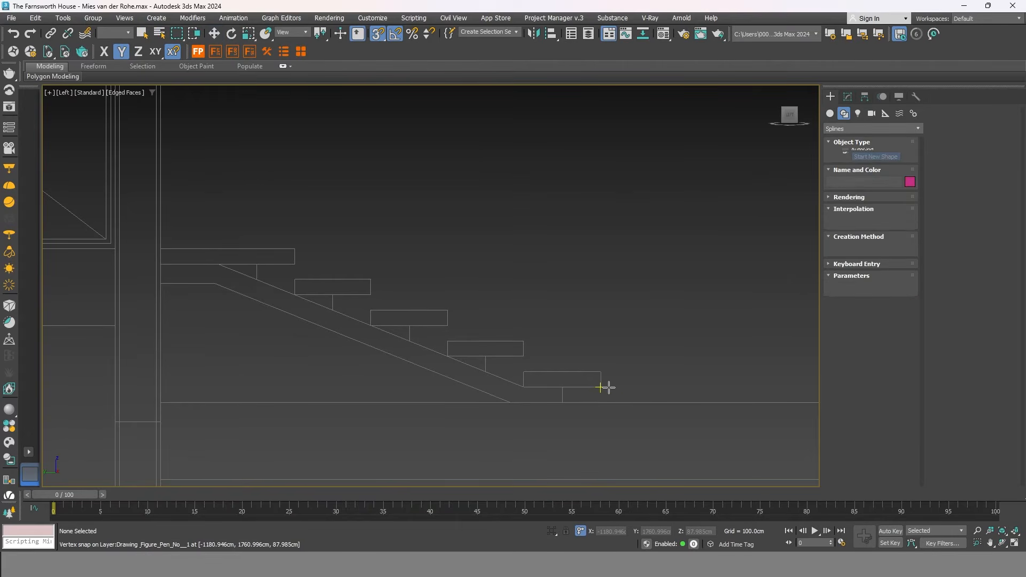
pyautogui.click(846, 168)
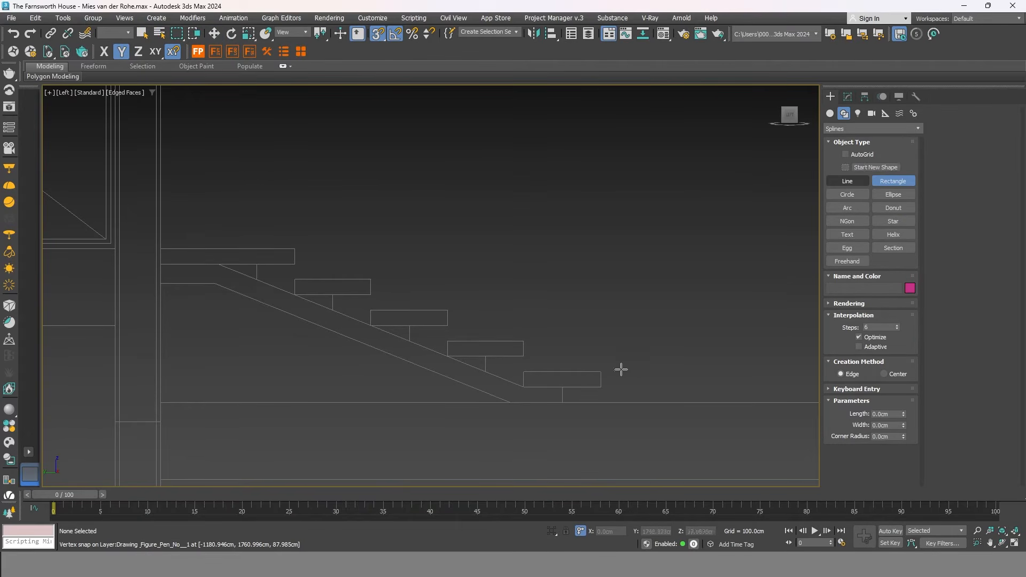
# Snap rectangles over all five stair treads into one shape, Rectangle010.
pyautogui.moveTo(601, 386); pyautogui.dragTo(585, 372)
pyautogui.moveTo(527, 354)
pyautogui.mouseDown()
pyautogui.moveTo(440, 337)
pyautogui.moveTo(447, 341)
pyautogui.moveTo(297, 276)
pyautogui.moveTo(166, 265)
pyautogui.mouseUp()
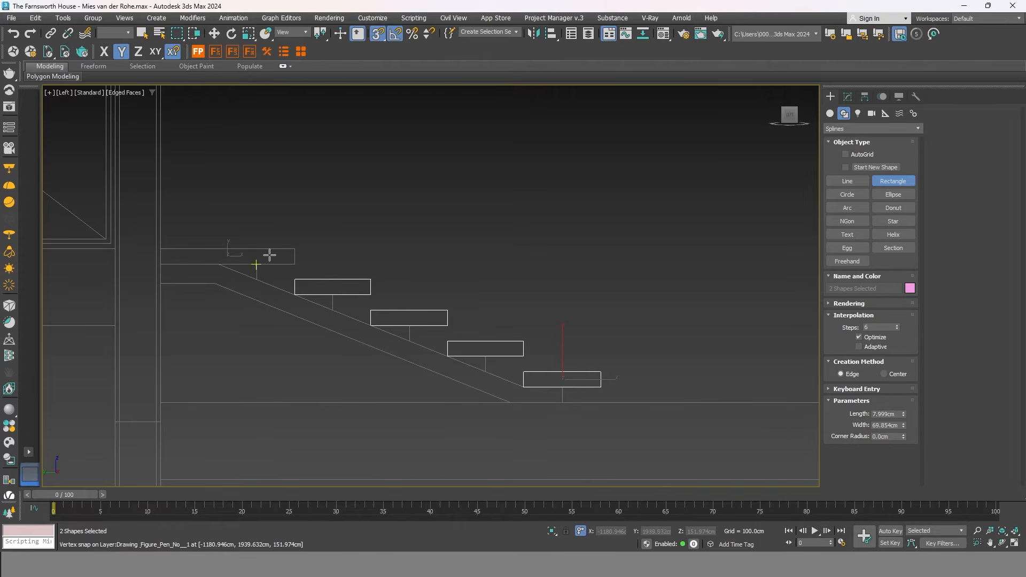
pyautogui.rightClick(340, 254)
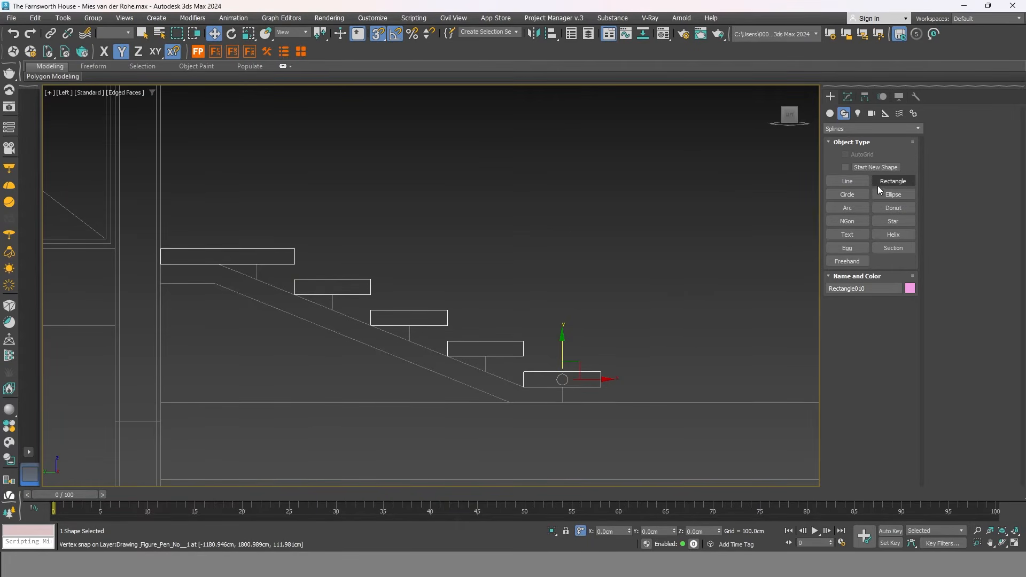
# Start a stringer line under the treads, snapping up the lower steps.
pyautogui.click(852, 181)
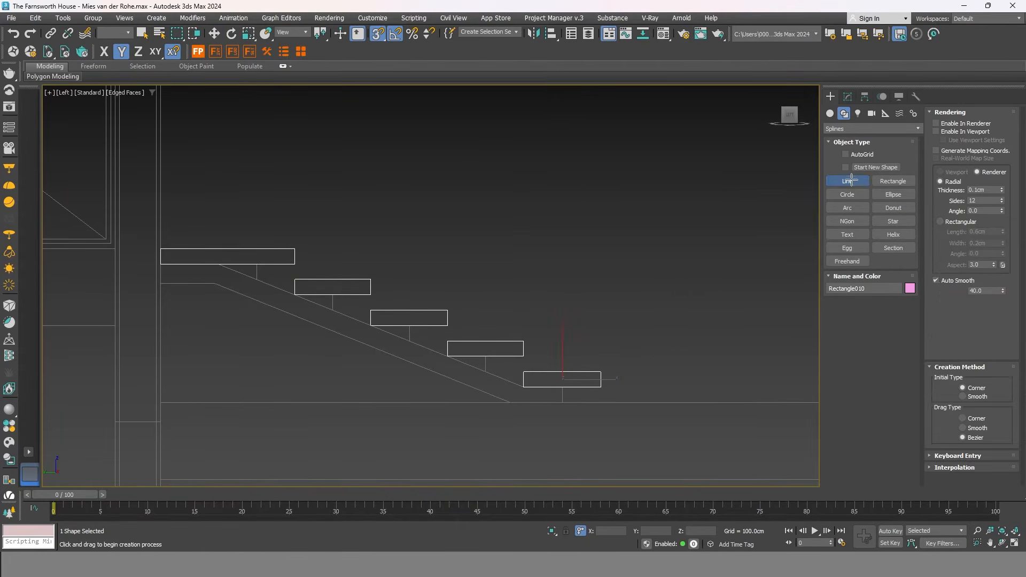
pyautogui.click(559, 403)
pyautogui.click(560, 387)
pyautogui.click(522, 388)
pyautogui.click(485, 371)
pyautogui.click(484, 356)
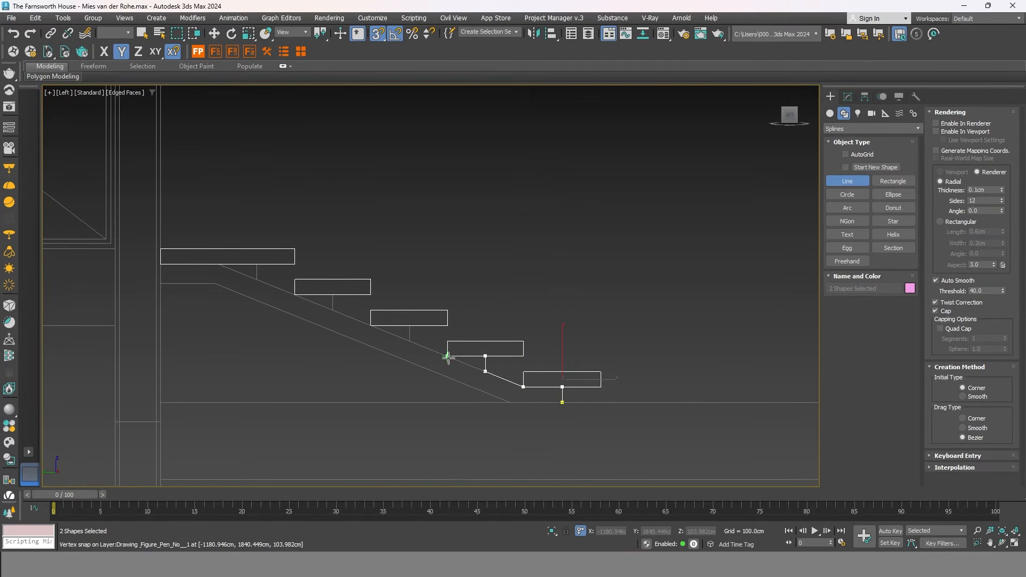
pyautogui.click(406, 342)
pyautogui.click(409, 326)
# Finish the stringer outline along the top and underside, closing the spline.
pyautogui.click(333, 310)
pyautogui.click(333, 295)
pyautogui.click(160, 264)
pyautogui.click(215, 284)
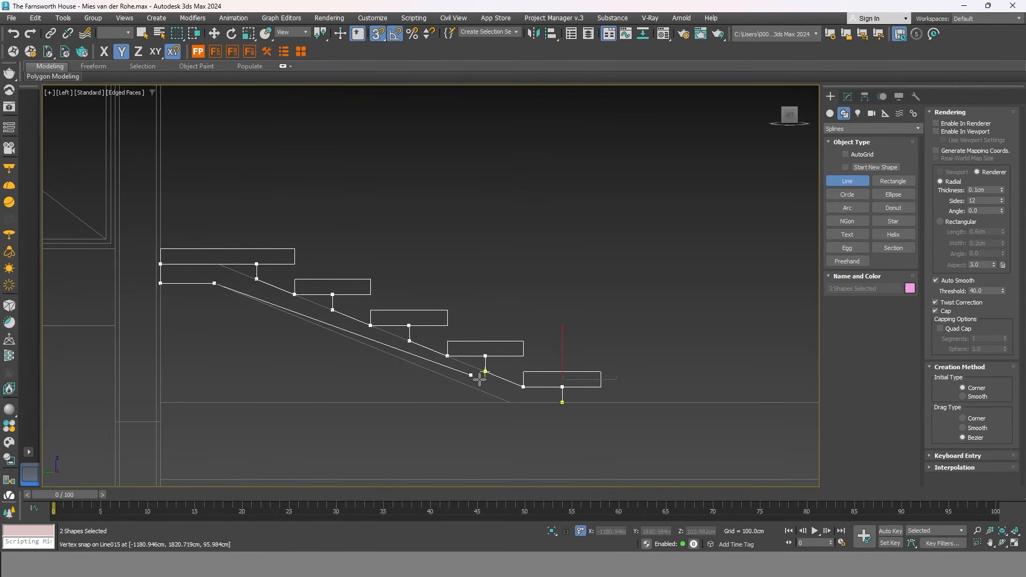
pyautogui.click(511, 403)
pyautogui.click(562, 402)
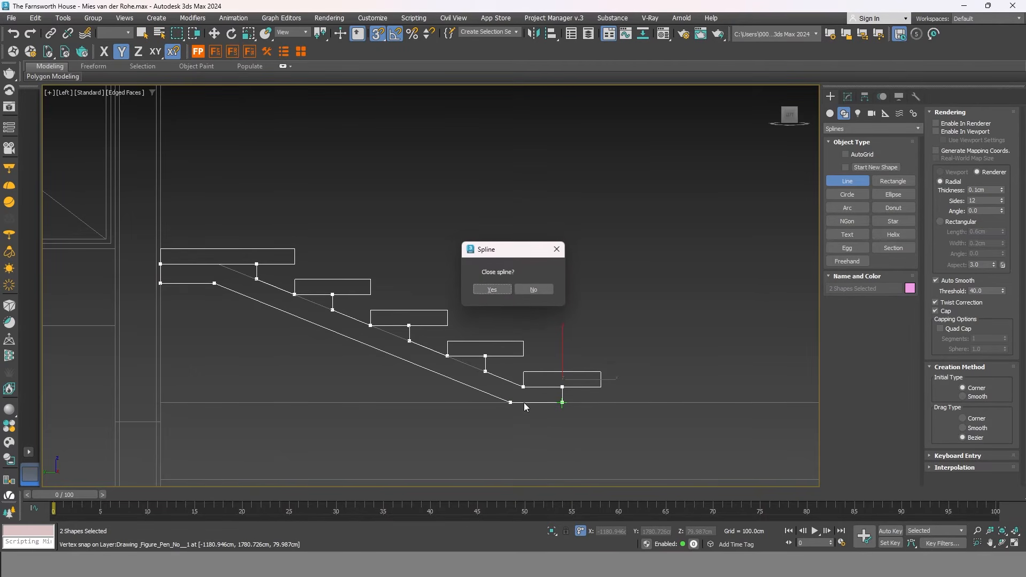
pyautogui.click(492, 290)
# Move the stair shape Rectangle010 along X off the elevation drawing.
pyautogui.press('w')
pyautogui.scroll(2, 546, 374)
pyautogui.scroll(-3, 548, 375)
pyautogui.keyDown('alt'); pyautogui.moveTo(550, 374); pyautogui.dragTo(618, 323, button='middle'); pyautogui.keyUp('alt')
pyautogui.click(617, 320)
pyautogui.click(557, 369)
pyautogui.keyDown('alt'); pyautogui.moveTo(564, 361); pyautogui.dragTo(501, 418, button='middle'); pyautogui.keyUp('alt')
pyautogui.moveTo(543, 414); pyautogui.dragTo(752, 332)
pyautogui.scroll(-4, 575, 332)
# Slide the stair shape further along the X axis.
pyautogui.scroll(2, 619, 319)
pyautogui.moveTo(601, 333); pyautogui.dragTo(626, 325)
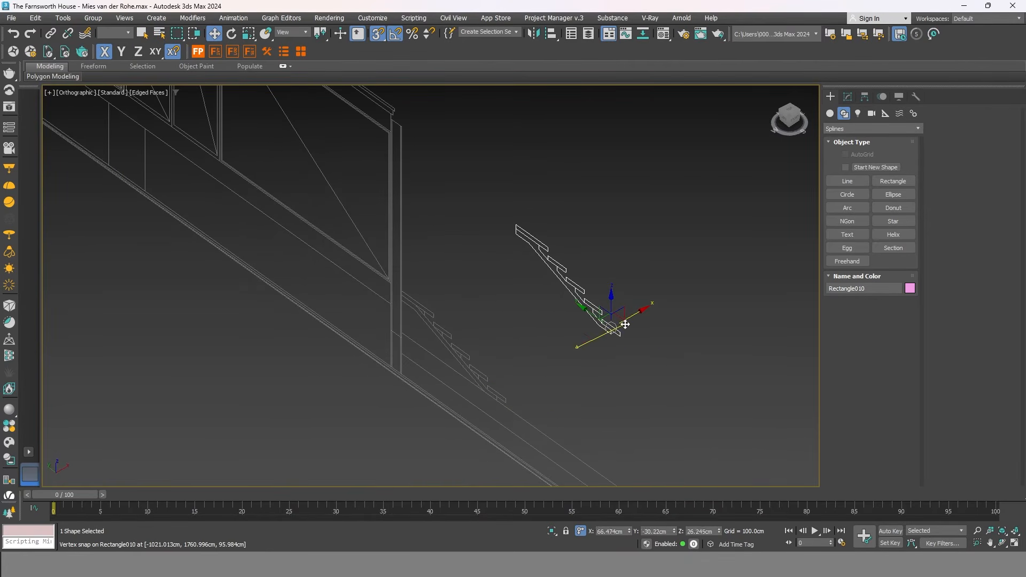
pyautogui.scroll(3, 628, 313)
pyautogui.scroll(-1, 641, 289)
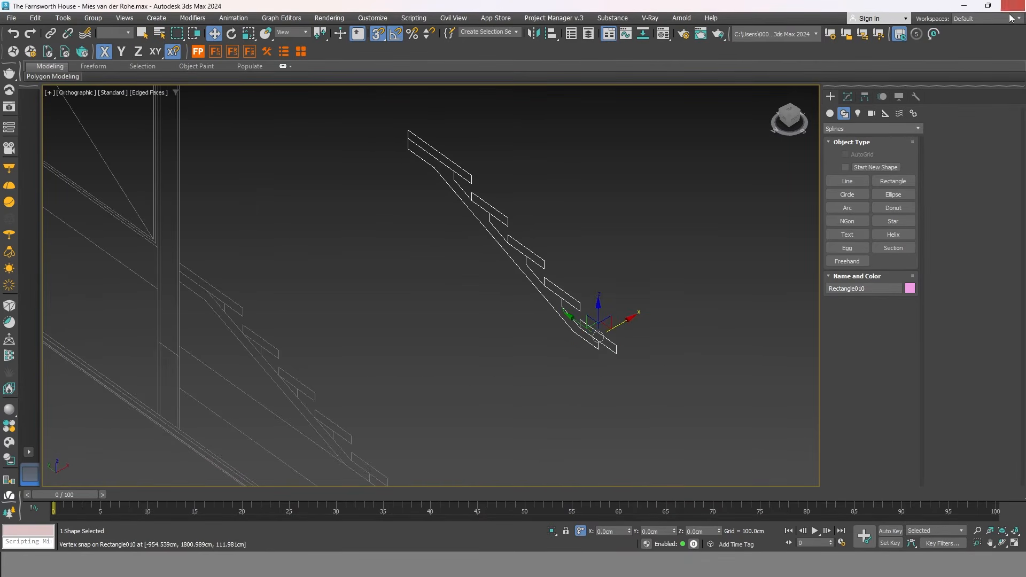
# In Spline sub-object mode, select the five tread rectangles of the stair shape.
pyautogui.click(848, 97)
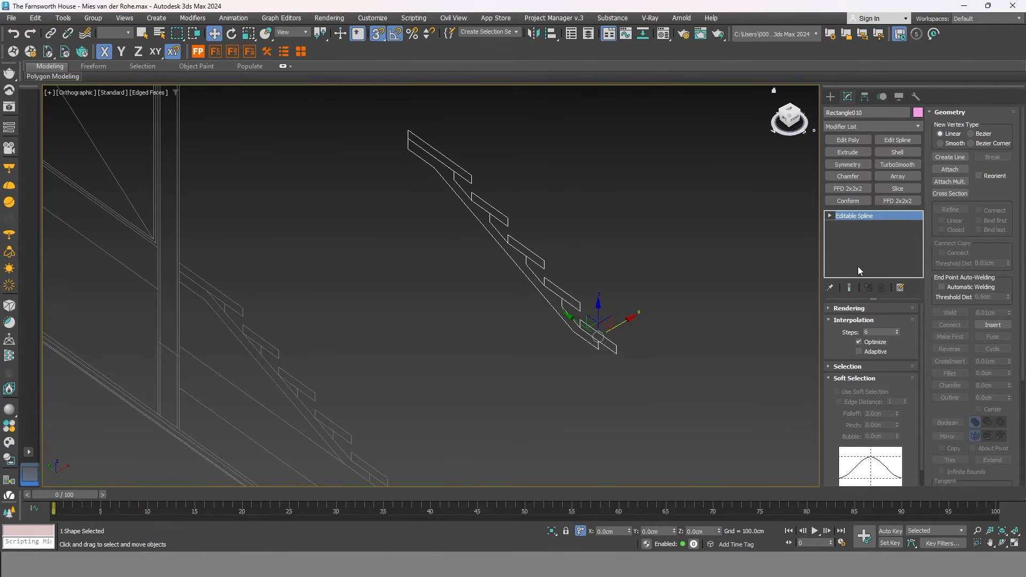
pyautogui.click(855, 320)
pyautogui.click(863, 332)
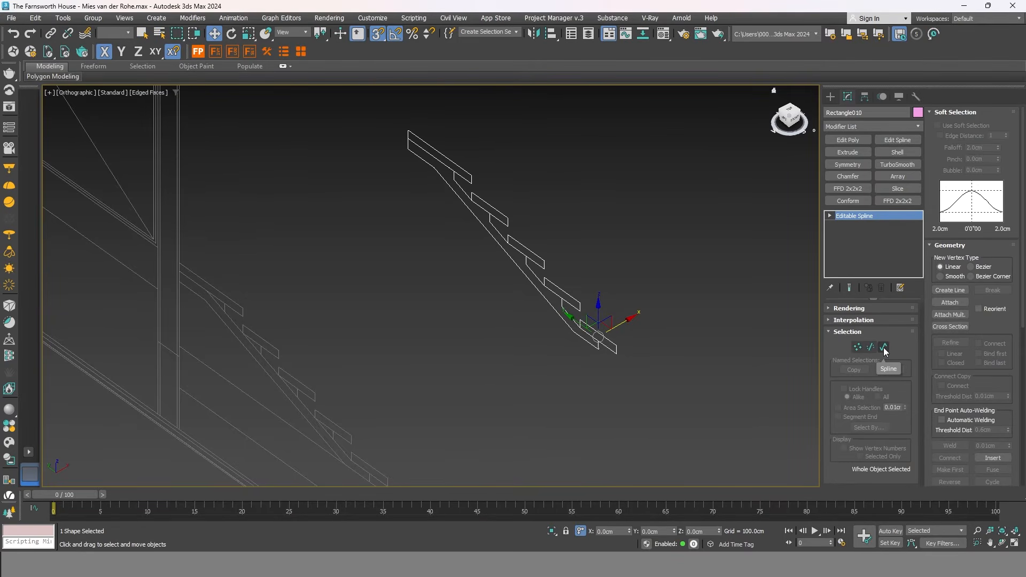
pyautogui.click(884, 348)
pyautogui.scroll(3, 648, 383)
pyautogui.click(616, 346)
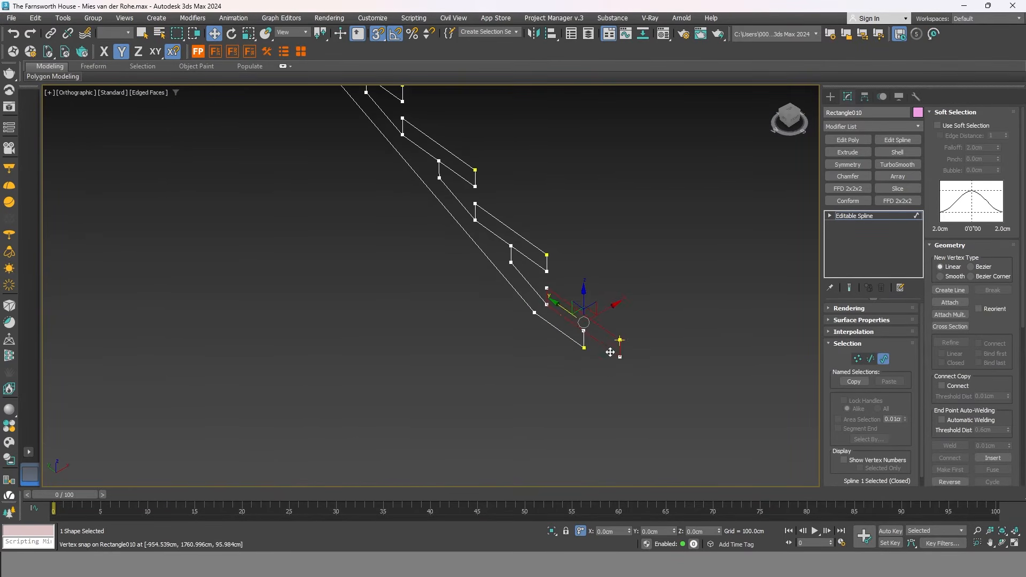
pyautogui.keyDown('ctrl'); pyautogui.click(568, 295); pyautogui.keyUp('ctrl')
pyautogui.keyDown('ctrl'); pyautogui.click(516, 236); pyautogui.keyUp('ctrl')
pyautogui.moveTo(514, 232); pyautogui.dragTo(491, 390, button='middle')
pyautogui.keyDown('ctrl'); pyautogui.click(440, 330); pyautogui.keyUp('ctrl')
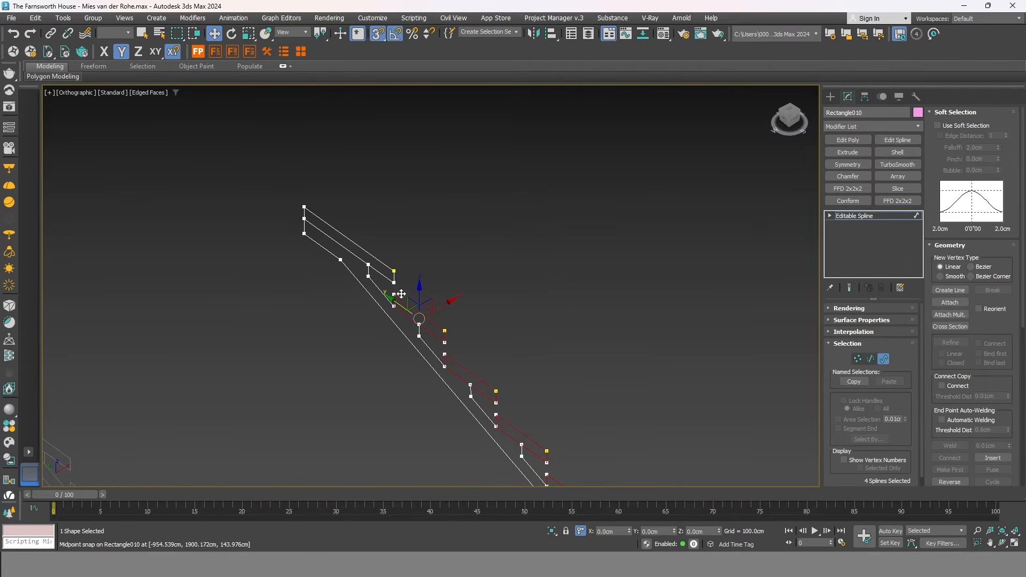
pyautogui.keyDown('ctrl'); pyautogui.click(386, 269); pyautogui.keyUp('ctrl')
# Detach the selected treads as Shape001 with the default name, then exit sub-object mode.
pyautogui.scroll(-10, 972, 297)
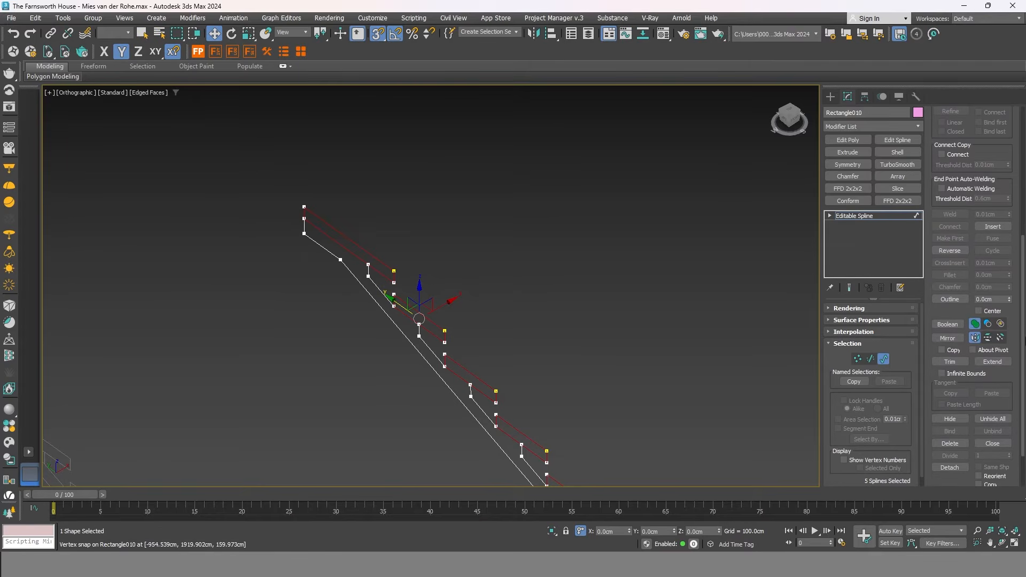
pyautogui.scroll(-3, 968, 418)
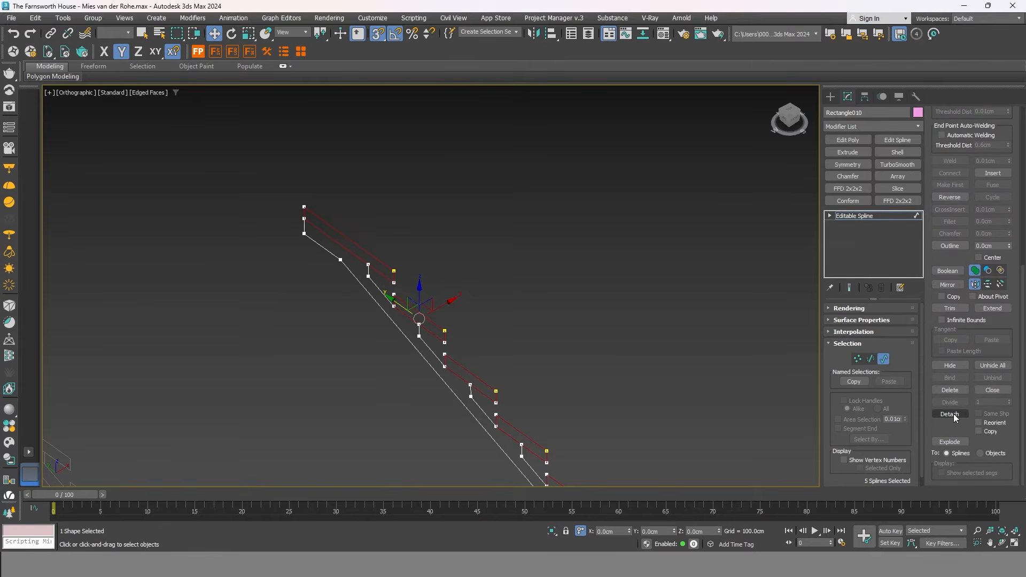
pyautogui.click(950, 414)
pyautogui.click(538, 285)
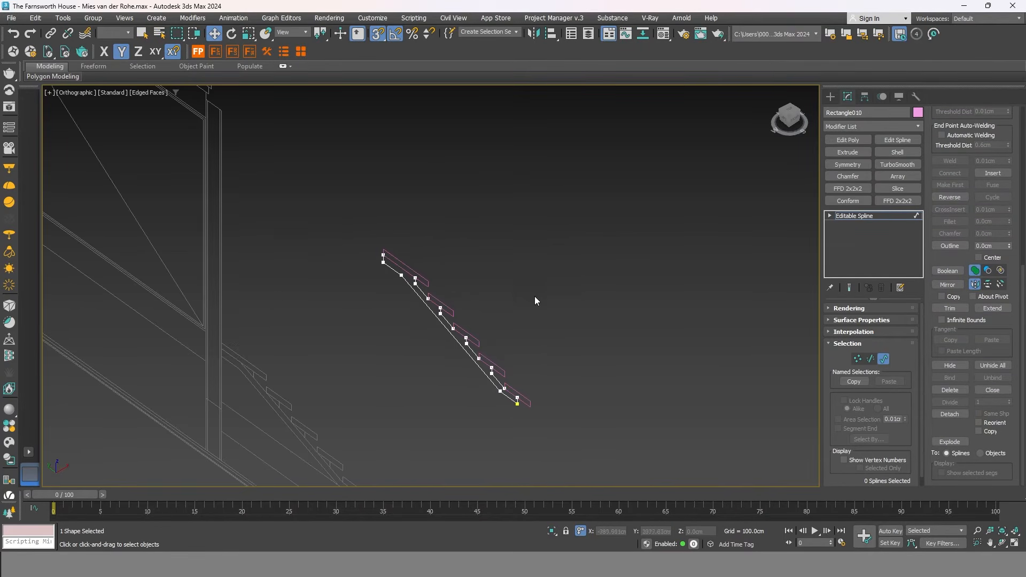
pyautogui.click(887, 358)
pyautogui.scroll(-3, 531, 371)
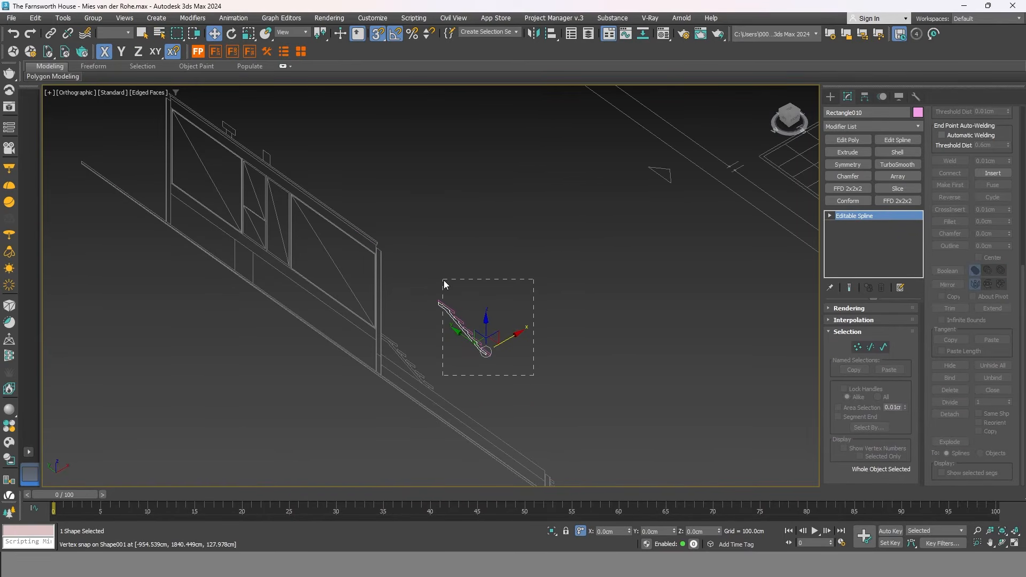
# Move both stair profile shapes onto a snapped vertex.
pyautogui.keyDown('ctrl'); pyautogui.click(449, 313); pyautogui.keyUp('ctrl')
pyautogui.scroll(-3, 446, 289)
pyautogui.scroll(3, 517, 343)
pyautogui.scroll(-3, 316, 436)
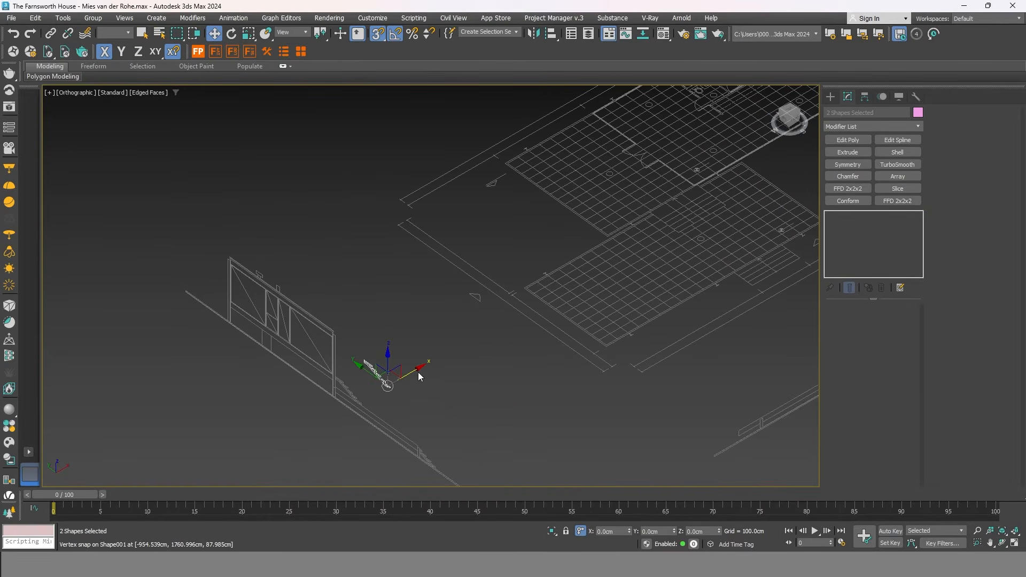
pyautogui.moveTo(407, 373); pyautogui.dragTo(678, 234)
# Switch to the Top view and select the Shape001 tread profile.
pyautogui.press('t')
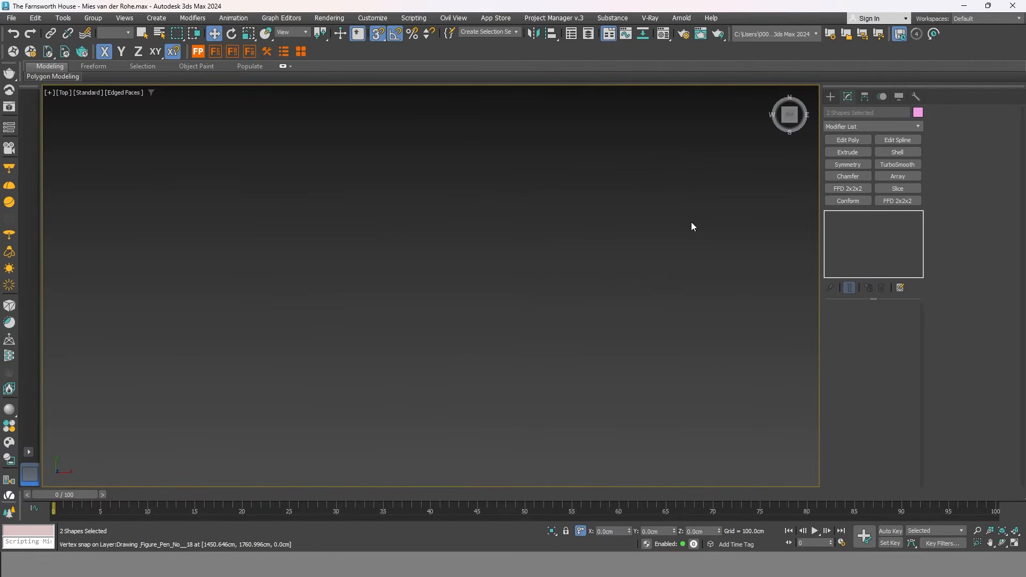
pyautogui.scroll(-5, 469, 298)
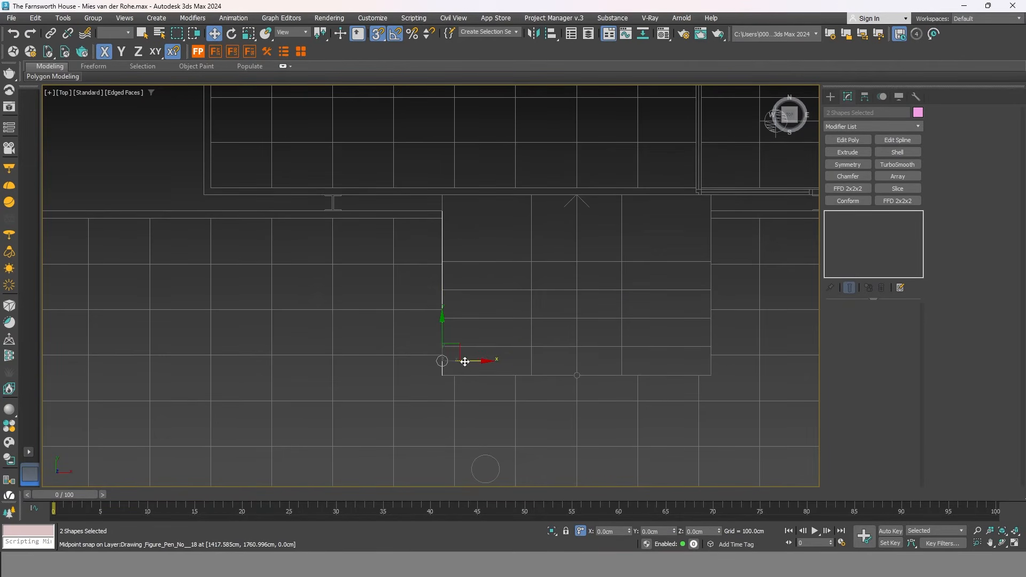
pyautogui.click(462, 238)
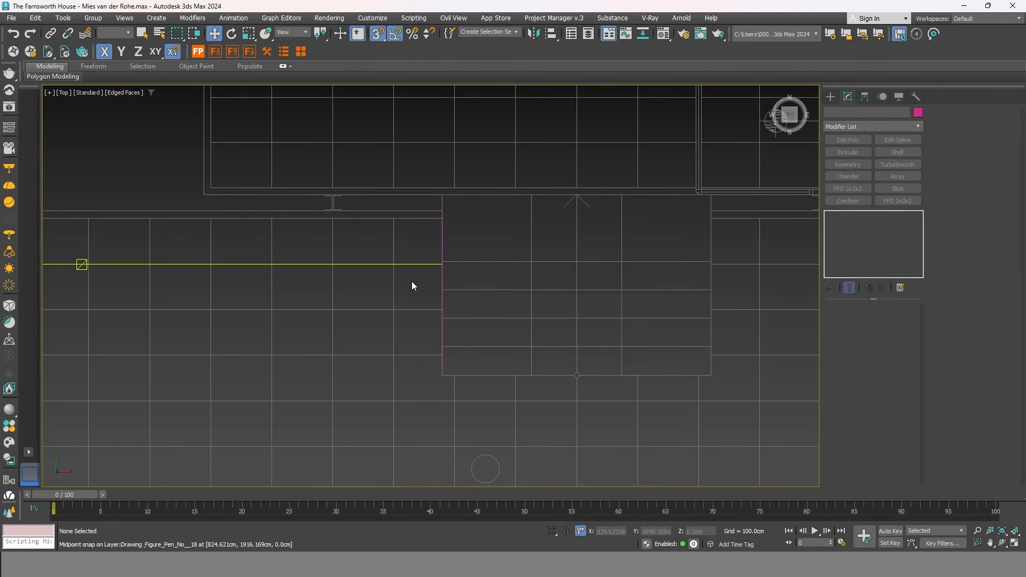
pyautogui.scroll(2, 460, 299)
pyautogui.click(431, 293)
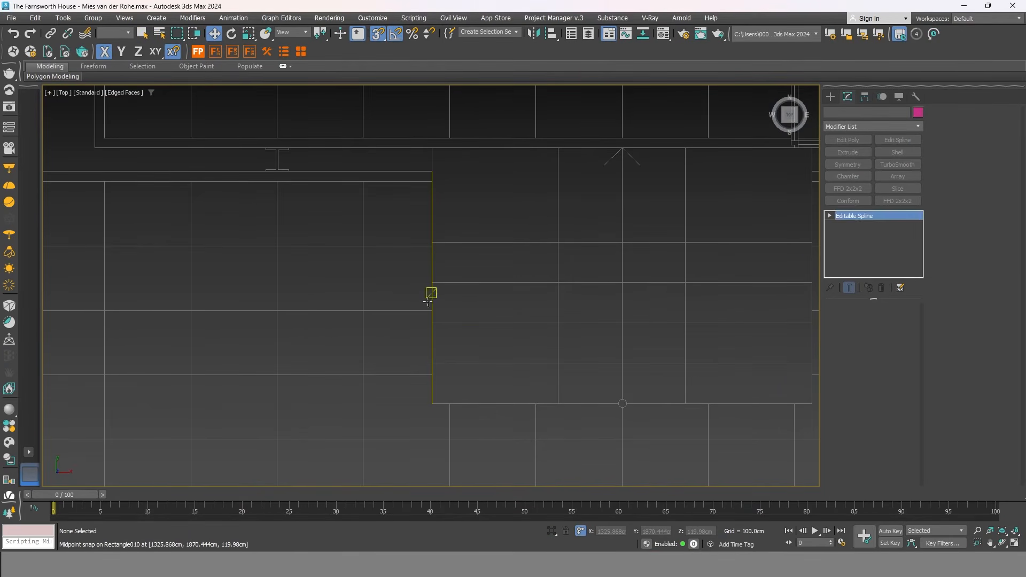
pyautogui.scroll(-3, 412, 345)
pyautogui.keyDown('alt'); pyautogui.moveTo(412, 345); pyautogui.dragTo(446, 290, button='middle'); pyautogui.keyUp('alt')
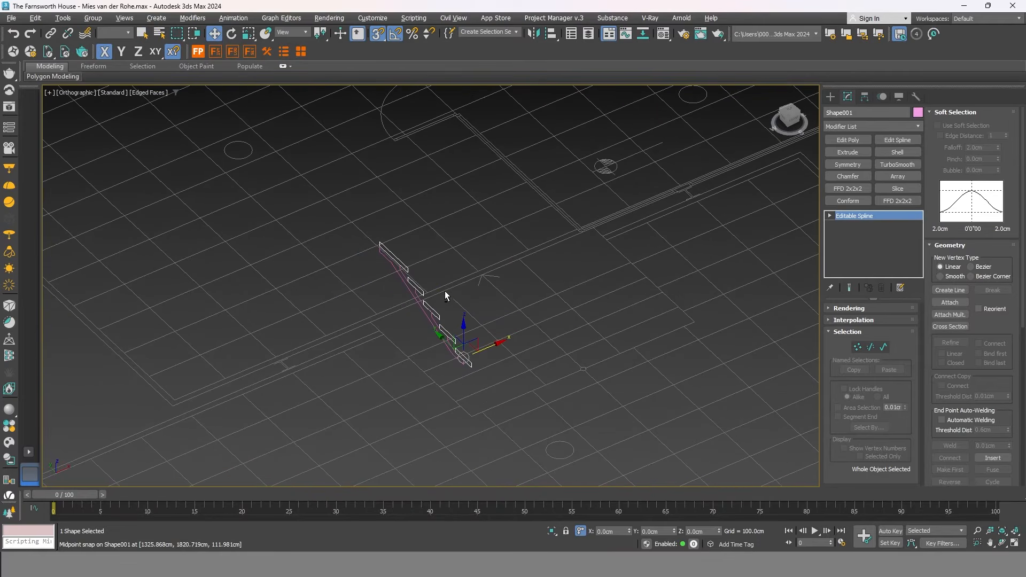
# Add a Shell modifier to Shape001 with 300 cm inner and 0 cm outer amount.
pyautogui.click(900, 152)
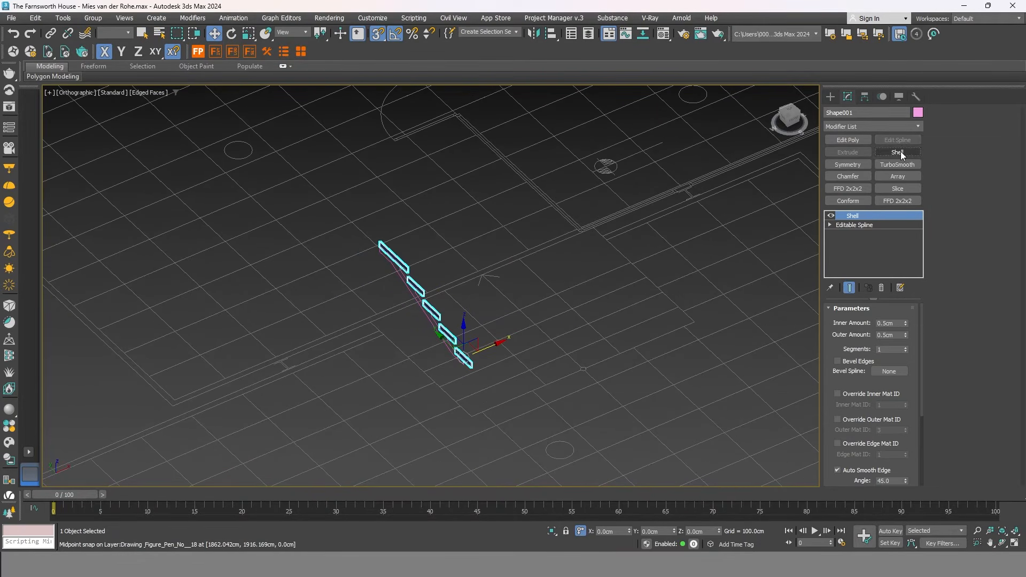
pyautogui.click(897, 324)
pyautogui.write('0')
pyautogui.press('Return')
pyautogui.write('10')
pyautogui.press('Return')
pyautogui.click(893, 323)
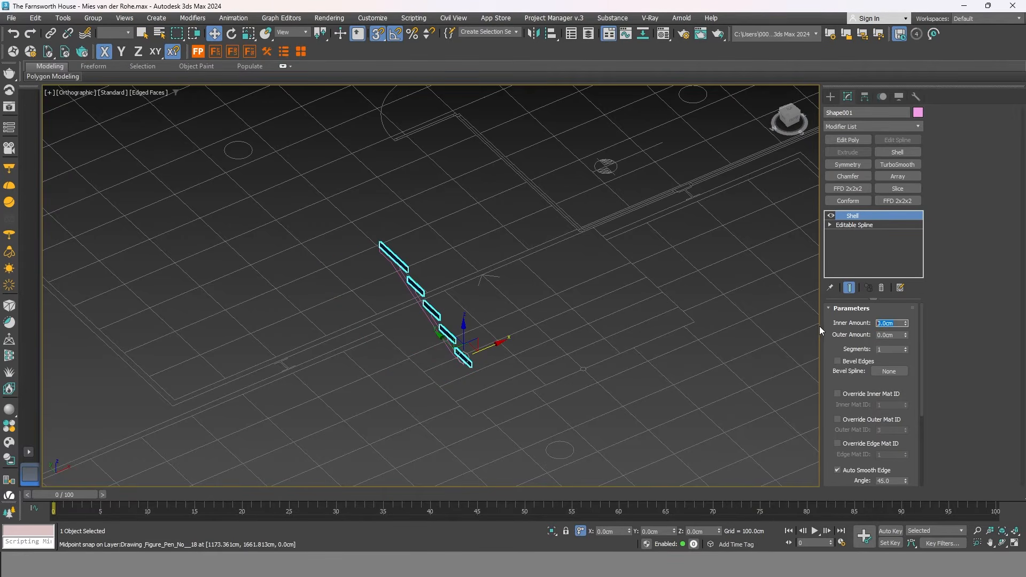
pyautogui.write('300')
pyautogui.press('Return')
pyautogui.moveTo(611, 328); pyautogui.dragTo(581, 321, button='middle')
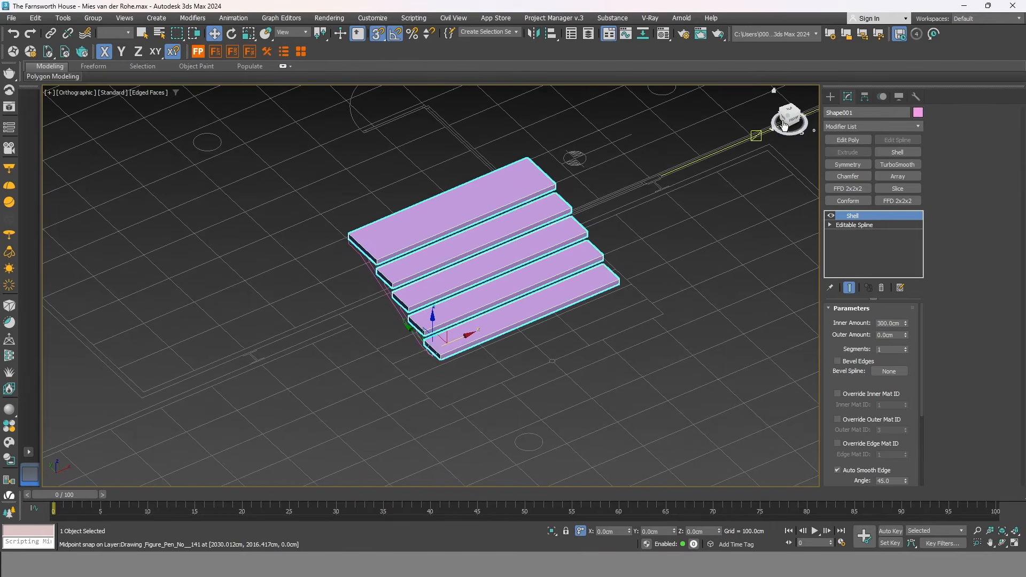
pyautogui.click(794, 110)
pyautogui.moveTo(656, 385); pyautogui.dragTo(660, 299, button='middle')
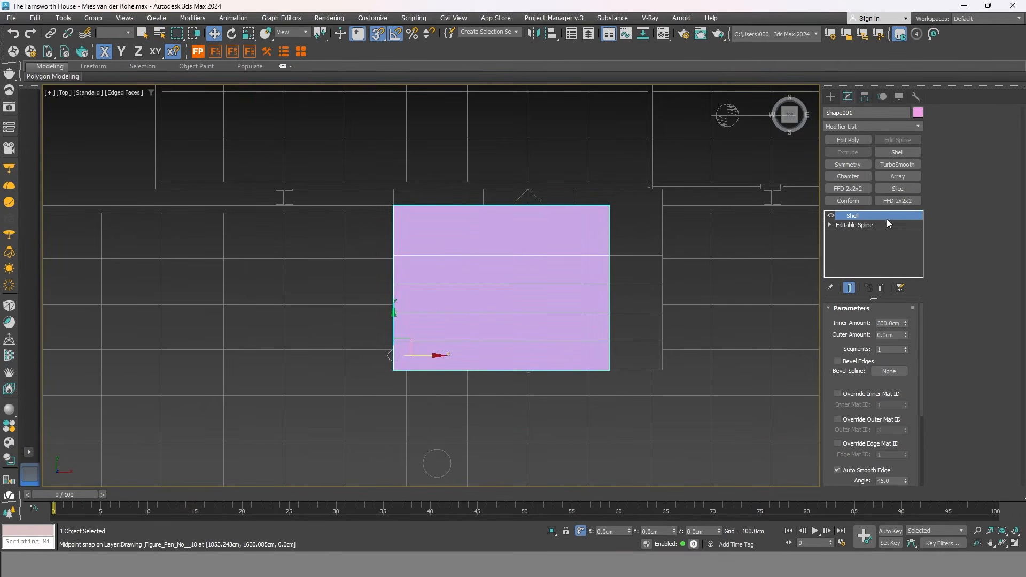
# Add Edit Poly and stretch the treads' right-edge vertices further right along X.
pyautogui.click(862, 140)
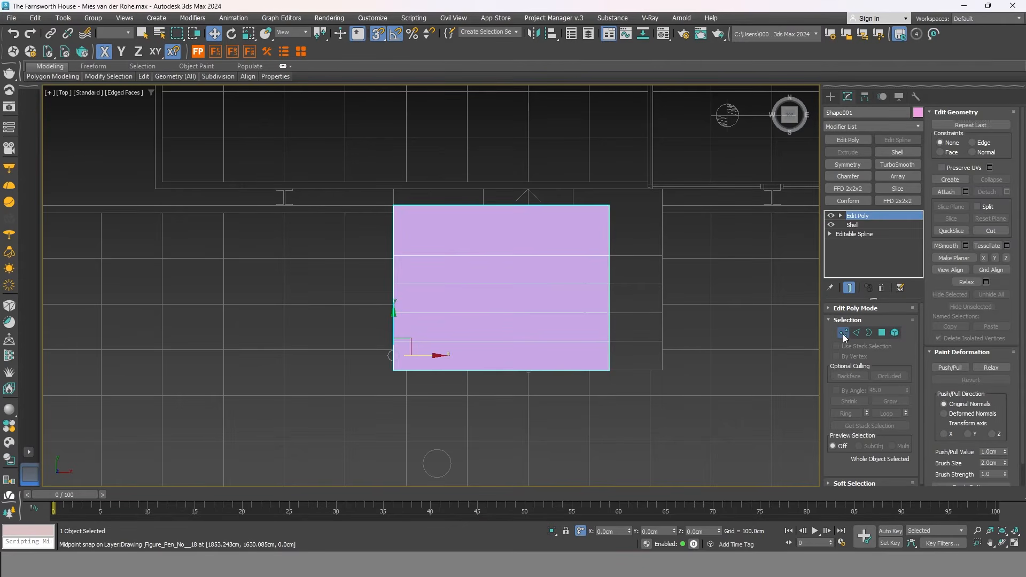
pyautogui.click(843, 333)
pyautogui.moveTo(693, 438); pyautogui.dragTo(598, 194)
pyautogui.moveTo(609, 263); pyautogui.dragTo(661, 255)
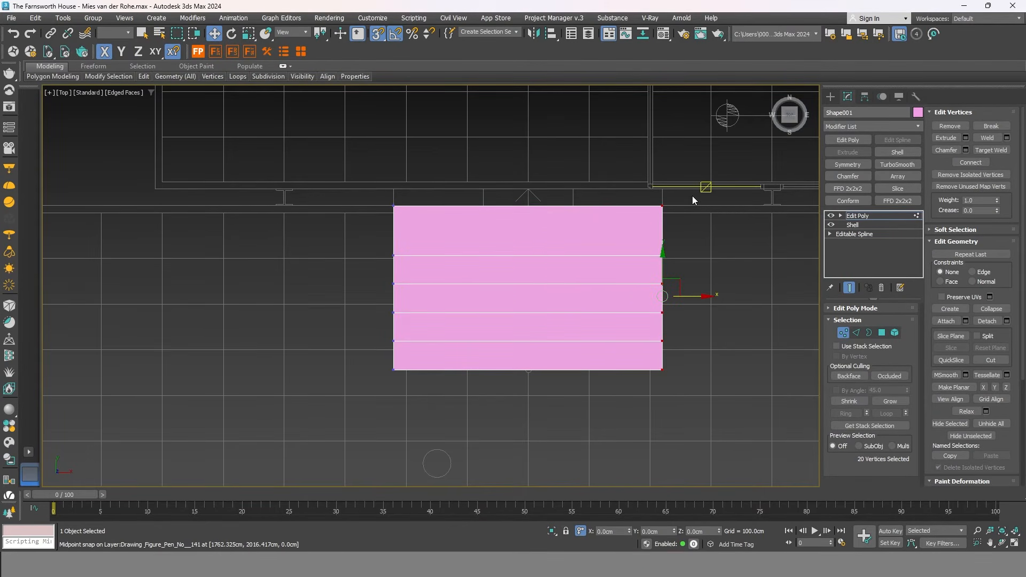
# Pull the four top-edge vertices up onto the snapped terrace line.
pyautogui.moveTo(389, 224); pyautogui.dragTo(390, 222)
pyautogui.scroll(4, 502, 198)
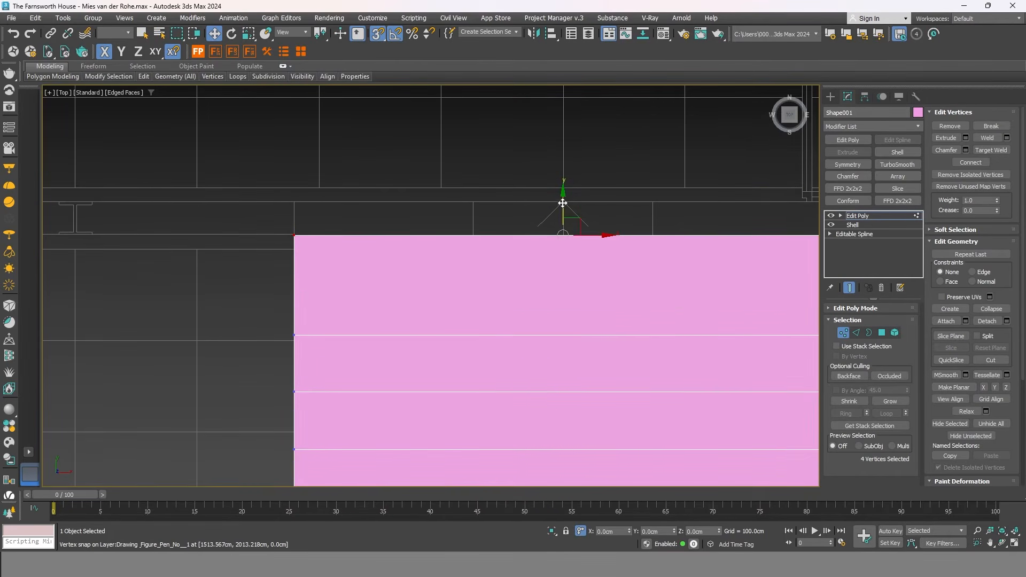
pyautogui.moveTo(561, 200); pyautogui.dragTo(296, 200)
pyautogui.scroll(-3, 381, 278)
pyautogui.scroll(2, 380, 278)
pyautogui.keyDown('alt'); pyautogui.moveTo(381, 278); pyautogui.dragTo(379, 238, button='middle'); pyautogui.keyUp('alt')
pyautogui.scroll(-2, 323, 235)
pyautogui.keyDown('alt'); pyautogui.moveTo(454, 277); pyautogui.dragTo(438, 305, button='middle'); pyautogui.keyUp('alt')
# Exit vertex editing and select the Rectangle010 stair profile.
pyautogui.click(842, 335)
pyautogui.scroll(-7, 488, 287)
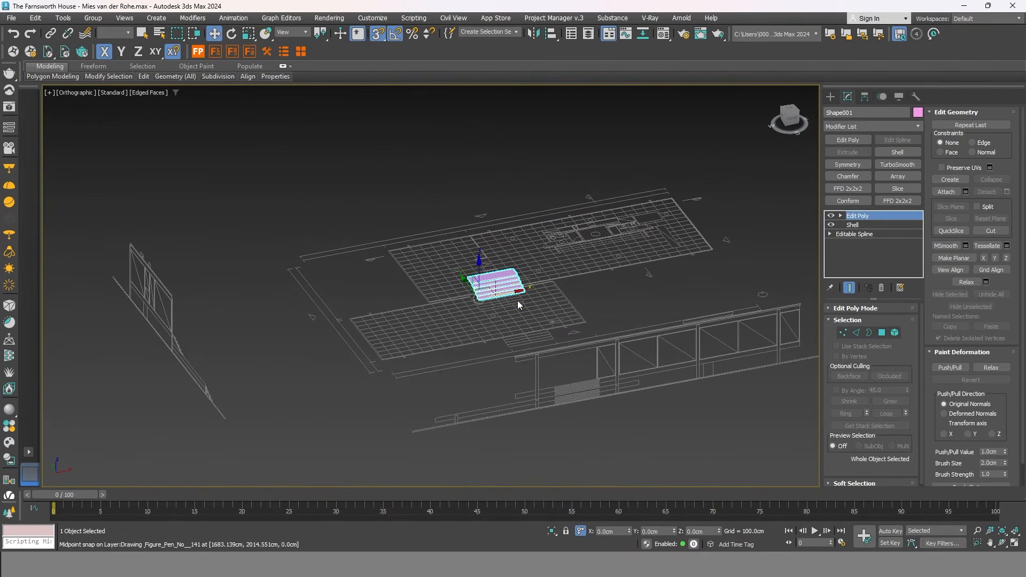
pyautogui.scroll(2, 514, 294)
pyautogui.scroll(5, 609, 451)
pyautogui.scroll(-3, 616, 448)
pyautogui.keyDown('alt'); pyautogui.moveTo(508, 304); pyautogui.dragTo(366, 198, button='middle'); pyautogui.keyUp('alt')
pyautogui.scroll(6, 367, 198)
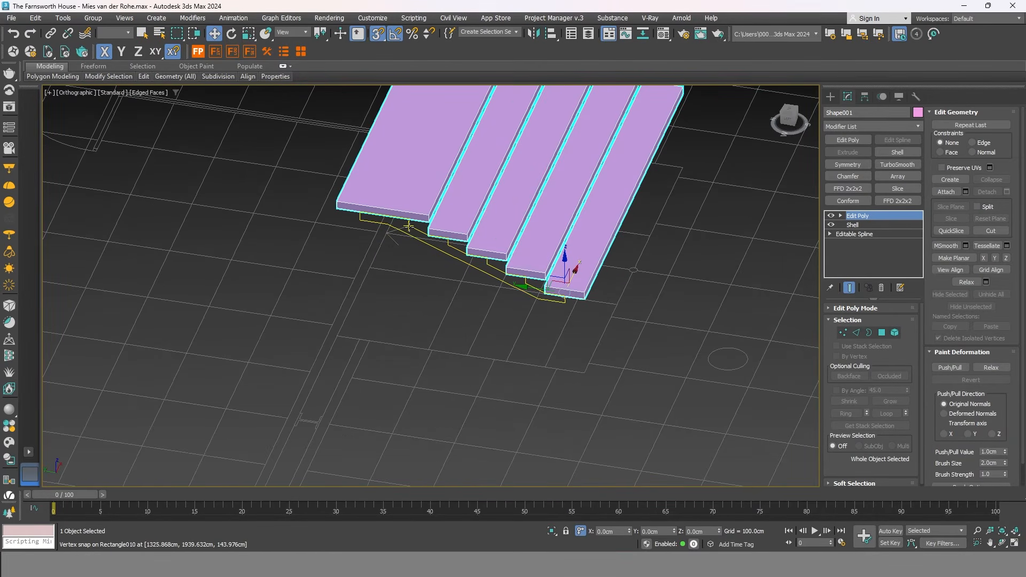
pyautogui.click(408, 227)
pyautogui.scroll(-3, 426, 250)
pyautogui.keyDown('alt'); pyautogui.moveTo(462, 256); pyautogui.dragTo(343, 199, button='middle'); pyautogui.keyUp('alt')
pyautogui.scroll(-2, 344, 202)
# Give Rectangle010 a 300 cm Shell modifier with an Edit Poly modifier stacked above it.
pyautogui.keyDown('alt'); pyautogui.moveTo(444, 278); pyautogui.dragTo(438, 214, button='middle'); pyautogui.keyUp('alt')
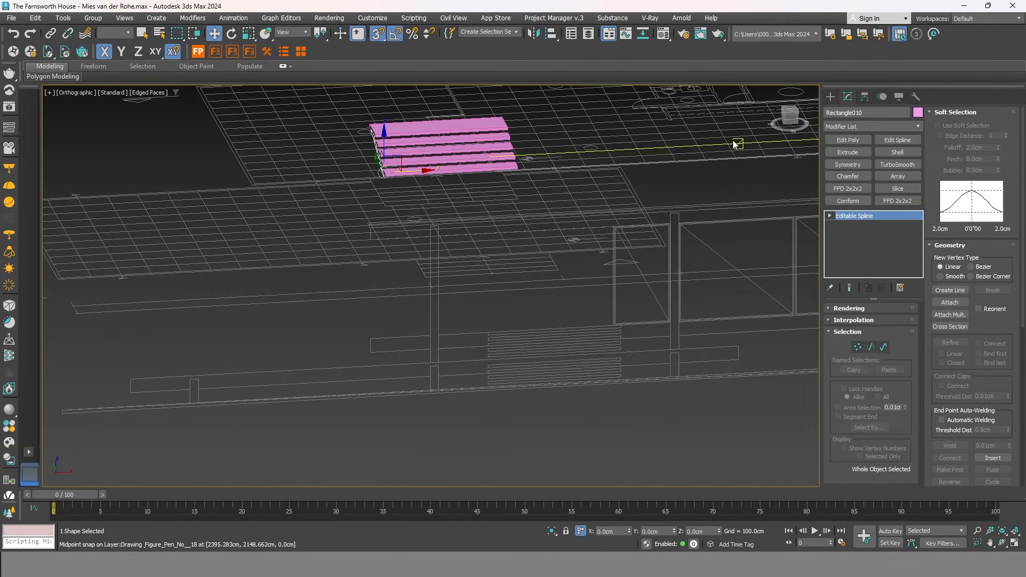
pyautogui.click(787, 122)
pyautogui.scroll(5, 394, 140)
pyautogui.moveTo(394, 139); pyautogui.dragTo(484, 340, button='middle')
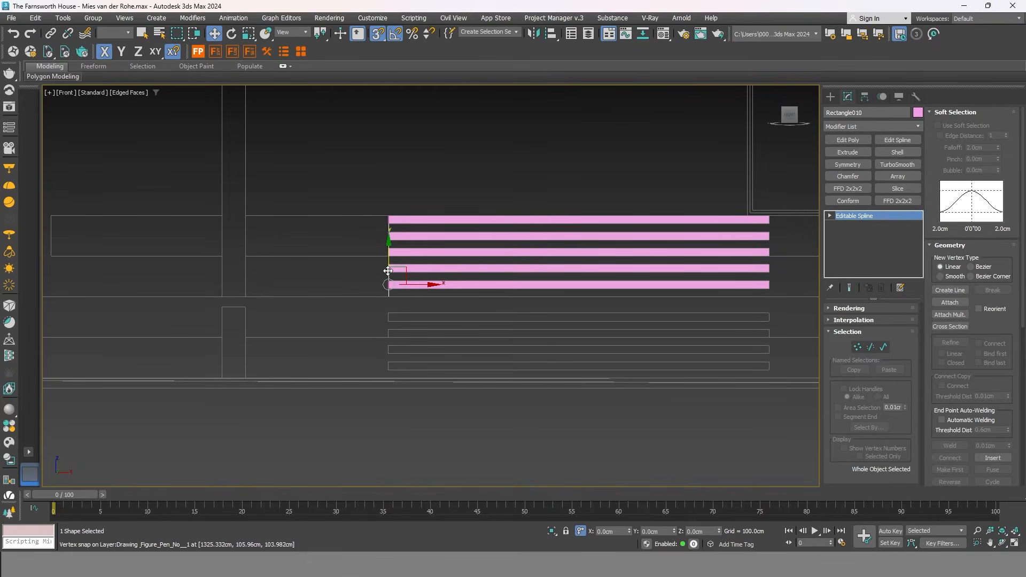
pyautogui.keyDown('alt'); pyautogui.moveTo(544, 263); pyautogui.dragTo(563, 300, button='middle'); pyautogui.keyUp('alt')
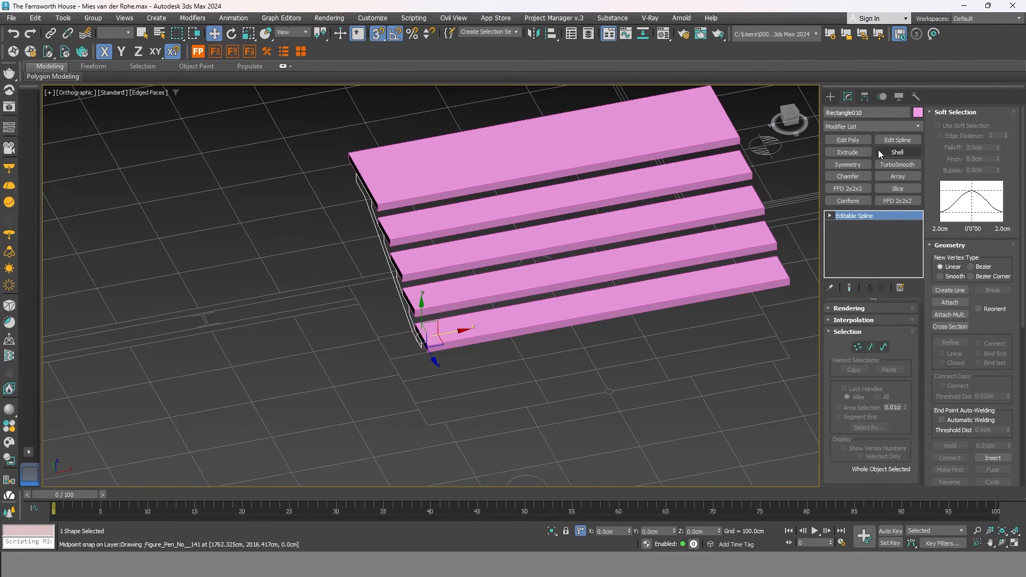
pyautogui.click(893, 152)
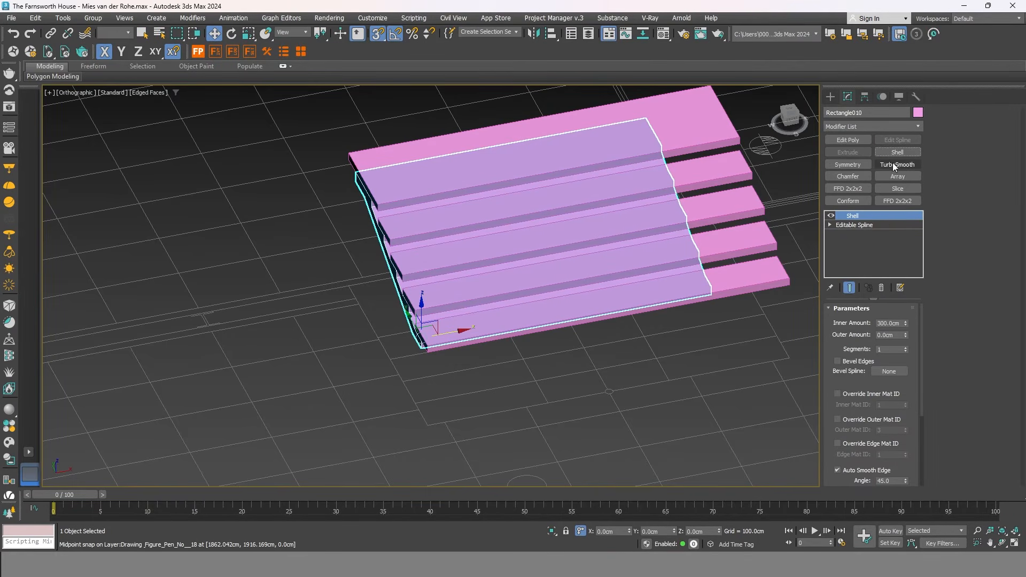
pyautogui.click(850, 140)
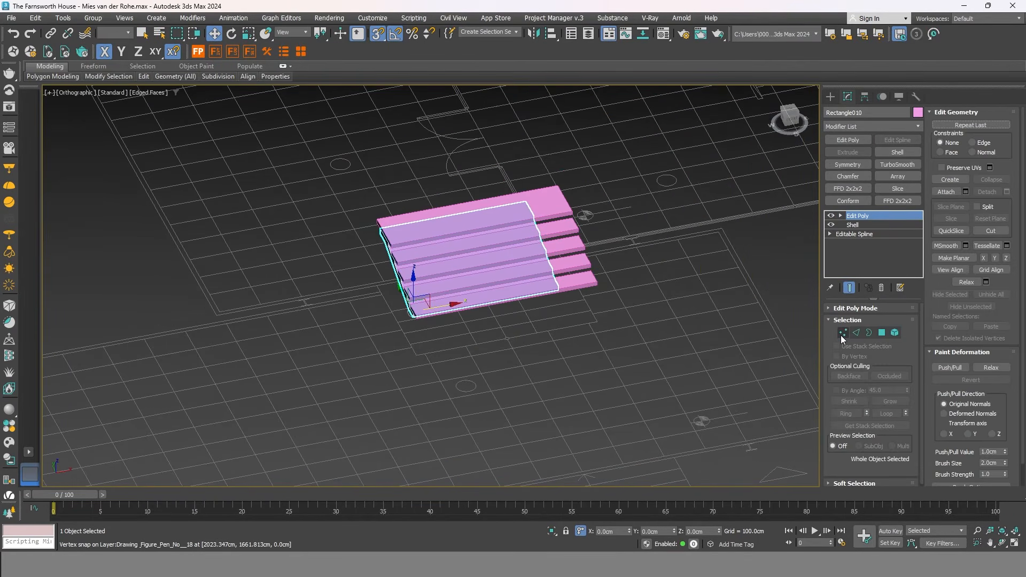
# In Vertex mode, extend the stair block's 18 right-end vertices to the object's edge.
pyautogui.click(842, 333)
pyautogui.keyDown('alt'); pyautogui.moveTo(651, 333); pyautogui.dragTo(523, 201, button='middle'); pyautogui.keyUp('alt')
pyautogui.moveTo(635, 307); pyautogui.dragTo(544, 229)
pyautogui.moveTo(507, 169); pyautogui.dragTo(507, 170)
pyautogui.scroll(5, 546, 216)
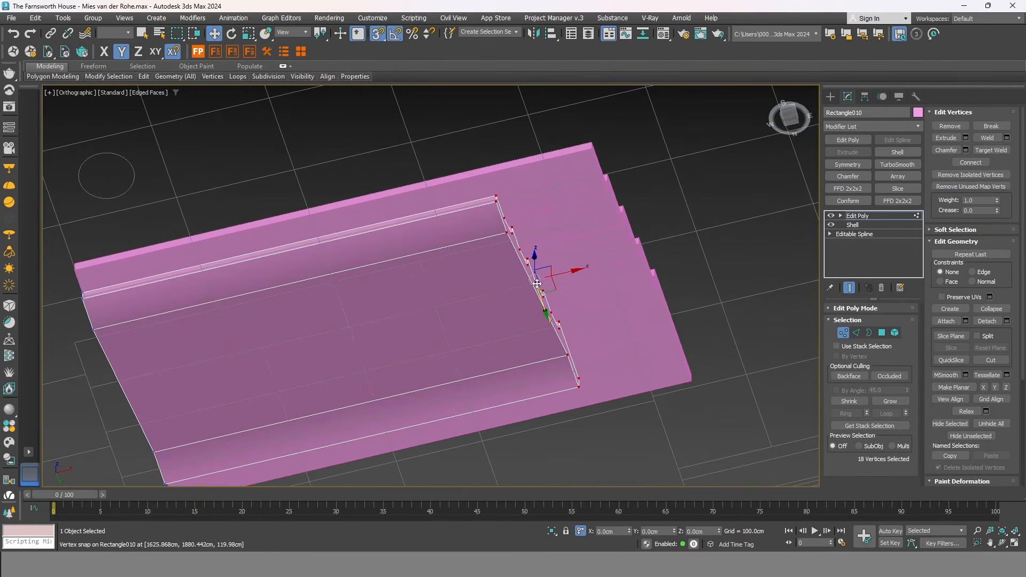
pyautogui.moveTo(563, 285); pyautogui.dragTo(603, 183)
# In the front elevation, shift the selected vertices 50 cm left with an offset of -50.
pyautogui.scroll(-3, 495, 220)
pyautogui.keyDown('alt'); pyautogui.moveTo(495, 221); pyautogui.dragTo(516, 291, button='middle'); pyautogui.keyUp('alt')
pyautogui.click(791, 115)
pyautogui.scroll(2, 315, 227)
pyautogui.scroll(-2, 315, 227)
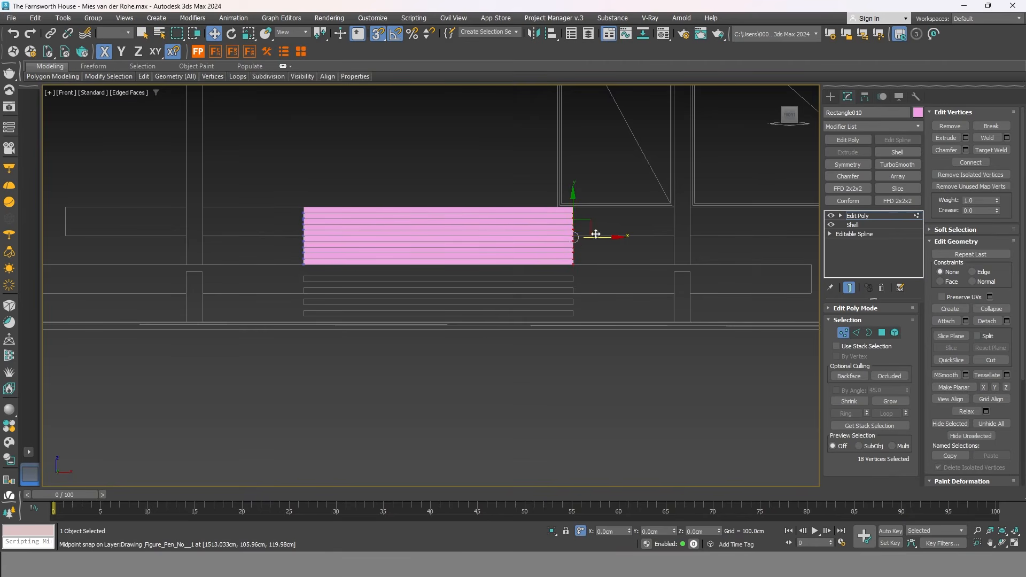
pyautogui.scroll(2, 597, 198)
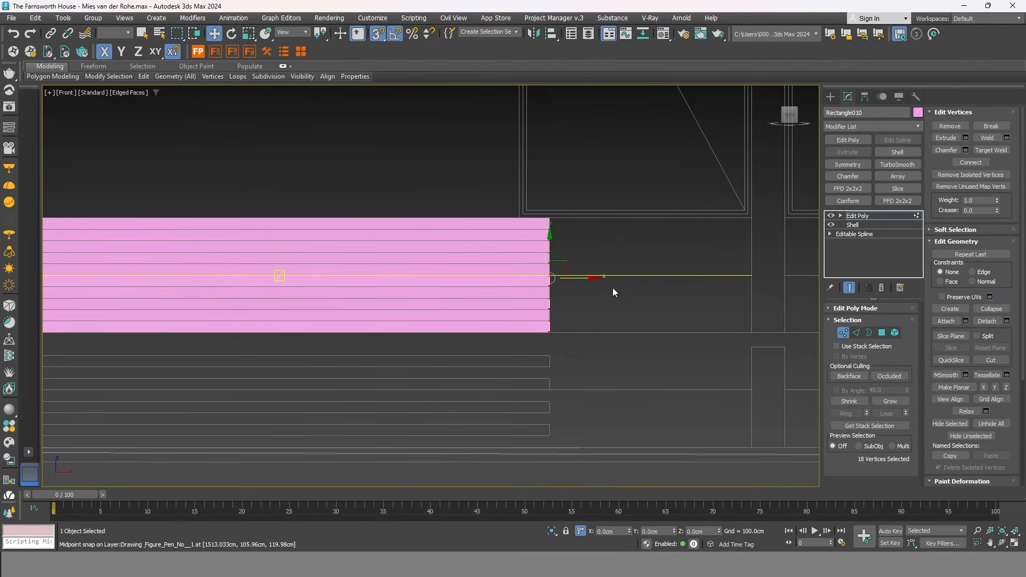
pyautogui.scroll(-2, 611, 286)
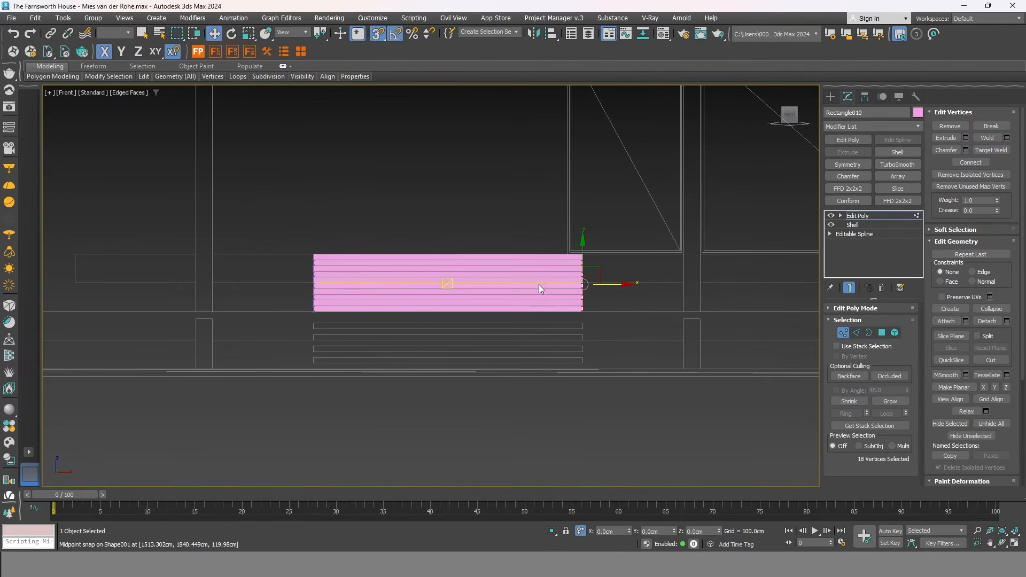
pyautogui.scroll(2, 543, 282)
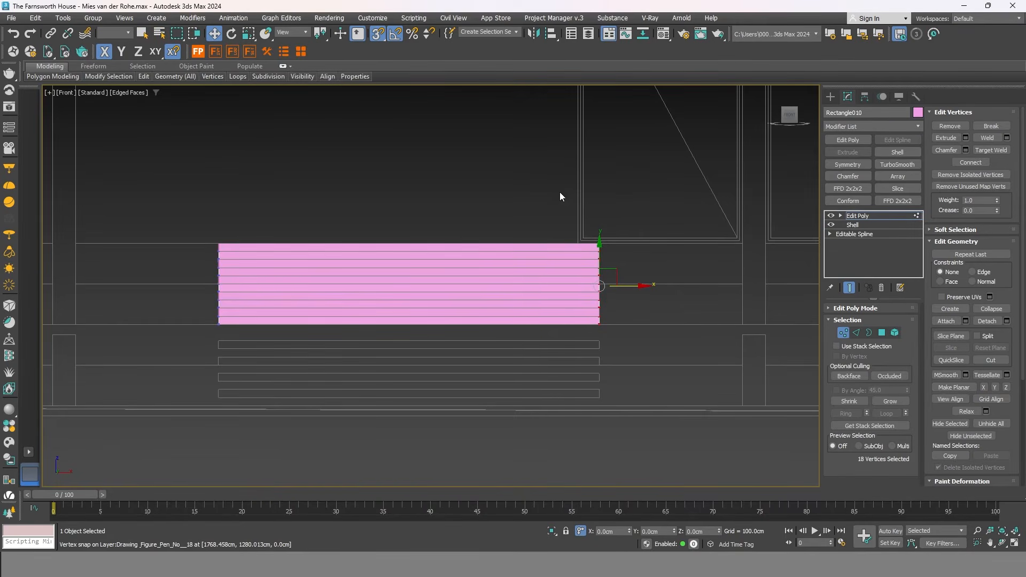
pyautogui.scroll(2, 623, 292)
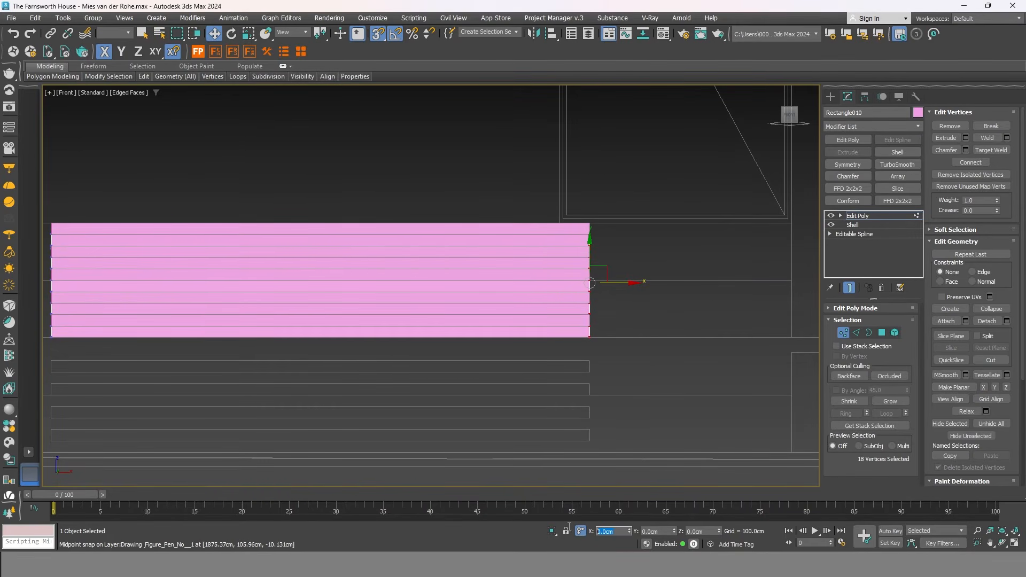
pyautogui.write('-50')
pyautogui.press('Return')
# Select the 18 left-end vertices and offset them 5 along X.
pyautogui.scroll(-2, 624, 371)
pyautogui.moveTo(240, 229); pyautogui.dragTo(153, 451)
pyautogui.click(596, 531)
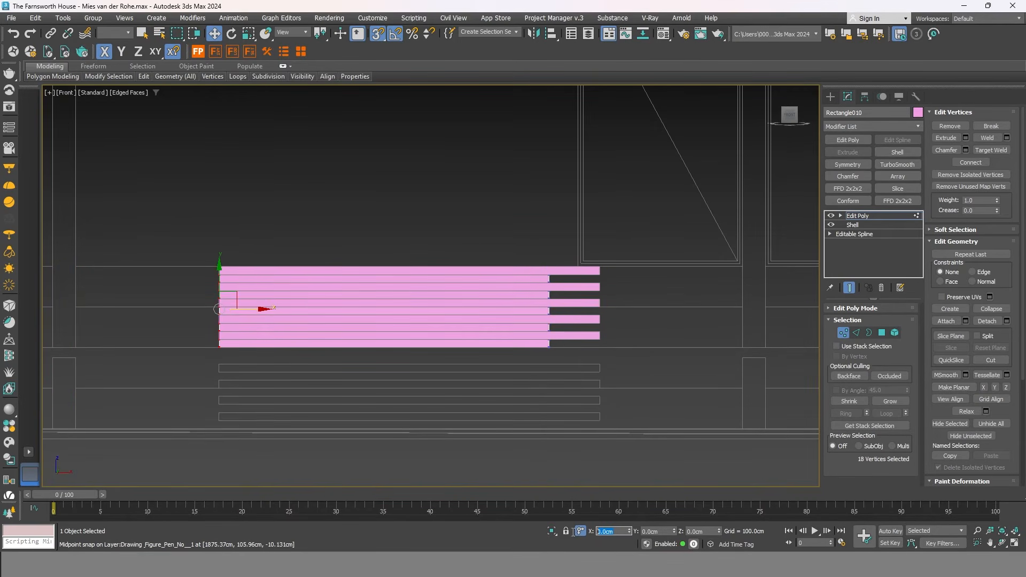
pyautogui.write('50')
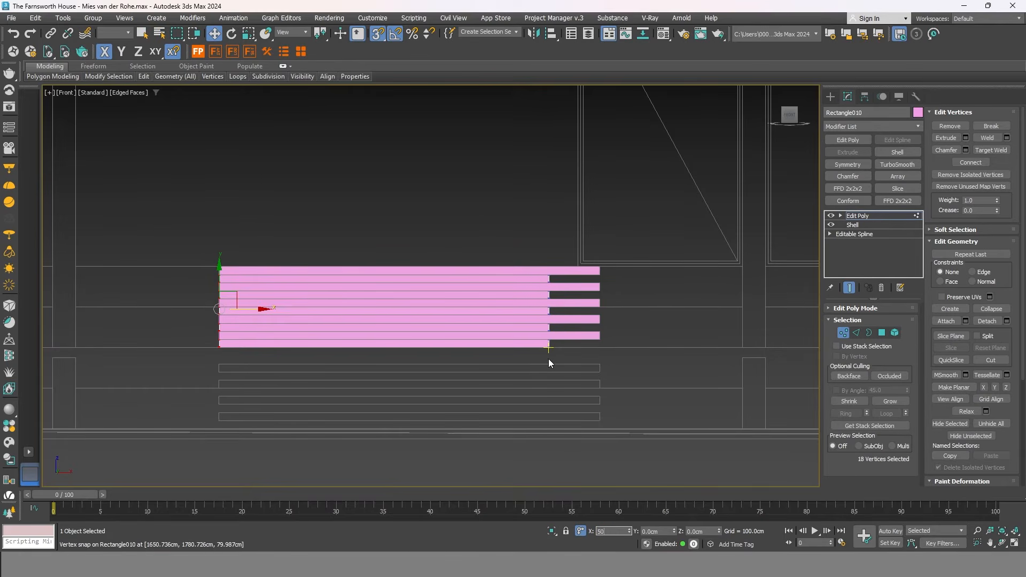
pyautogui.scroll(-1, 465, 350)
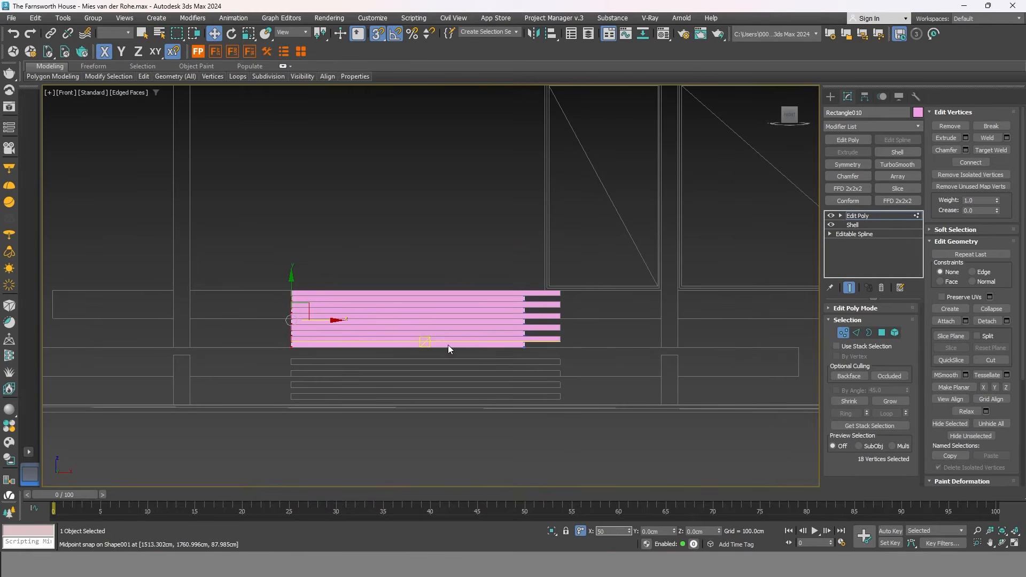
pyautogui.scroll(-1, 490, 355)
pyautogui.press('Return')
pyautogui.scroll(2, 456, 315)
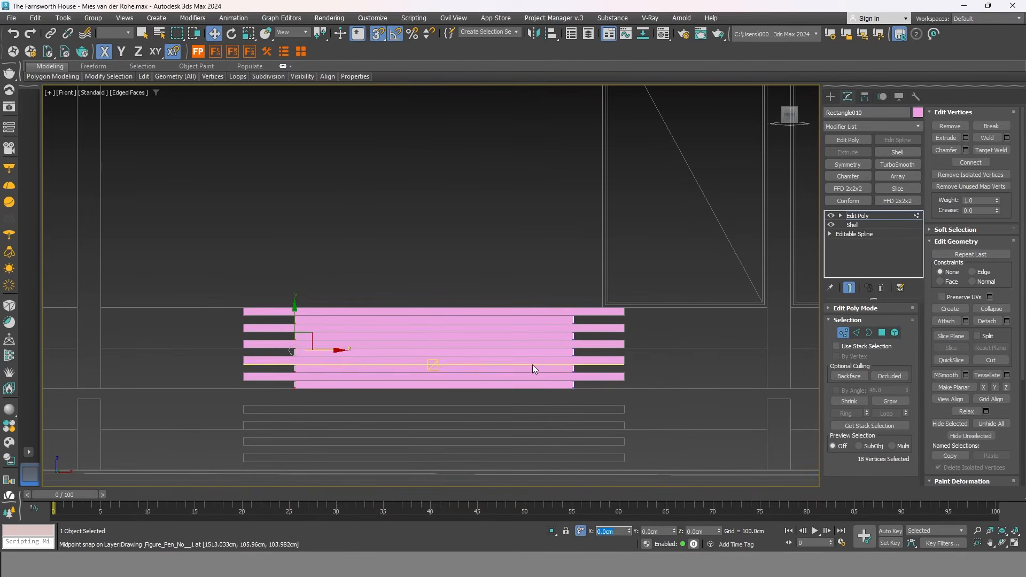
# Exit vertex editing, deselect the stair and switch the view to plain shading.
pyautogui.click(843, 331)
pyautogui.moveTo(541, 337)
pyautogui.keyDown('alt'); pyautogui.mouseDown(button='middle')
pyautogui.moveTo(568, 380)
pyautogui.moveTo(564, 358)
pyautogui.moveTo(541, 355)
pyautogui.mouseUp(button='middle'); pyautogui.keyUp('alt')
pyautogui.scroll(-3, 540, 355)
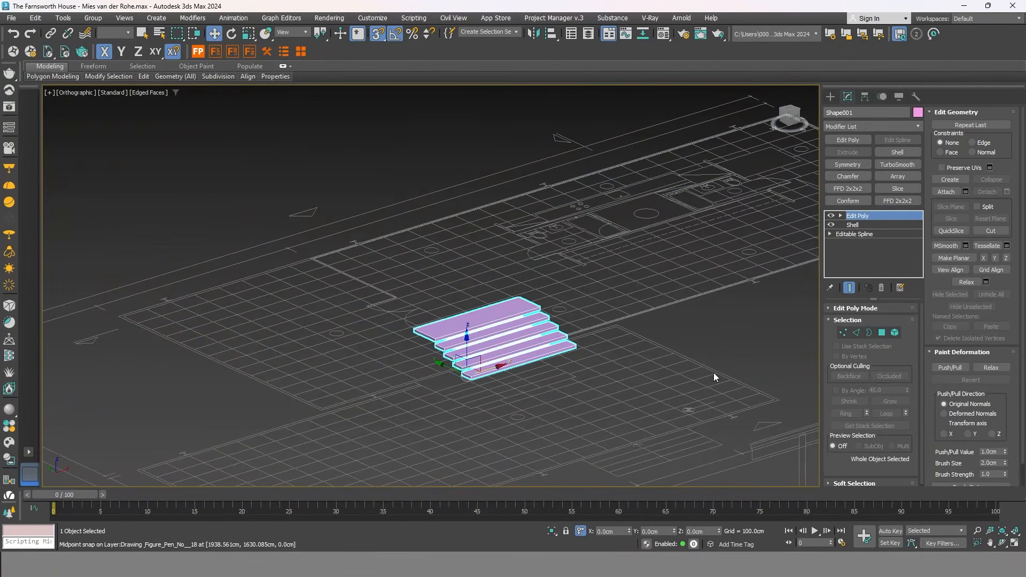
pyautogui.click(653, 365)
pyautogui.press('F4')
# Unhide all hidden parts of the house from the viewport's right-click menu.
pyautogui.moveTo(570, 400)
pyautogui.mouseDown(button='middle')
pyautogui.moveTo(592, 362)
pyautogui.moveTo(649, 339)
pyautogui.moveTo(579, 360)
pyautogui.mouseUp(button='middle')
pyautogui.rightClick(579, 355)
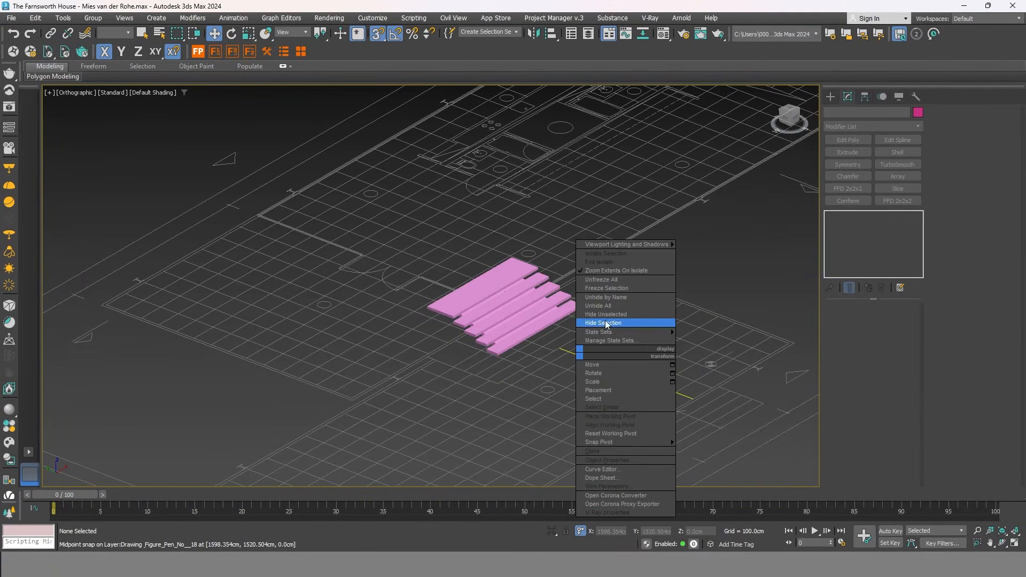
pyautogui.click(611, 306)
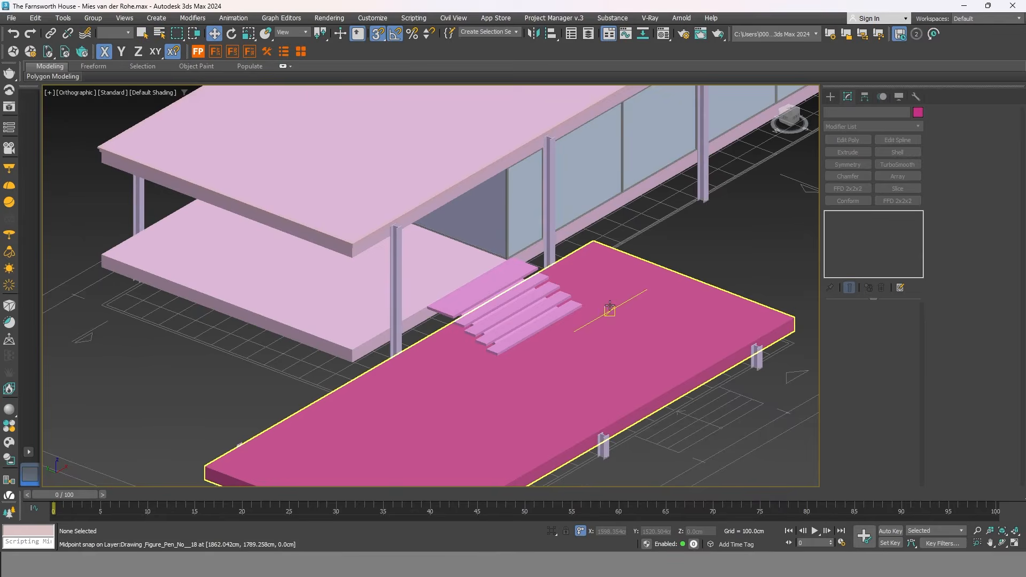
pyautogui.scroll(-2, 607, 310)
pyautogui.scroll(-4, 507, 430)
pyautogui.keyDown('alt'); pyautogui.moveTo(507, 429); pyautogui.dragTo(409, 396, button='middle'); pyautogui.keyUp('alt')
pyautogui.scroll(5, 410, 396)
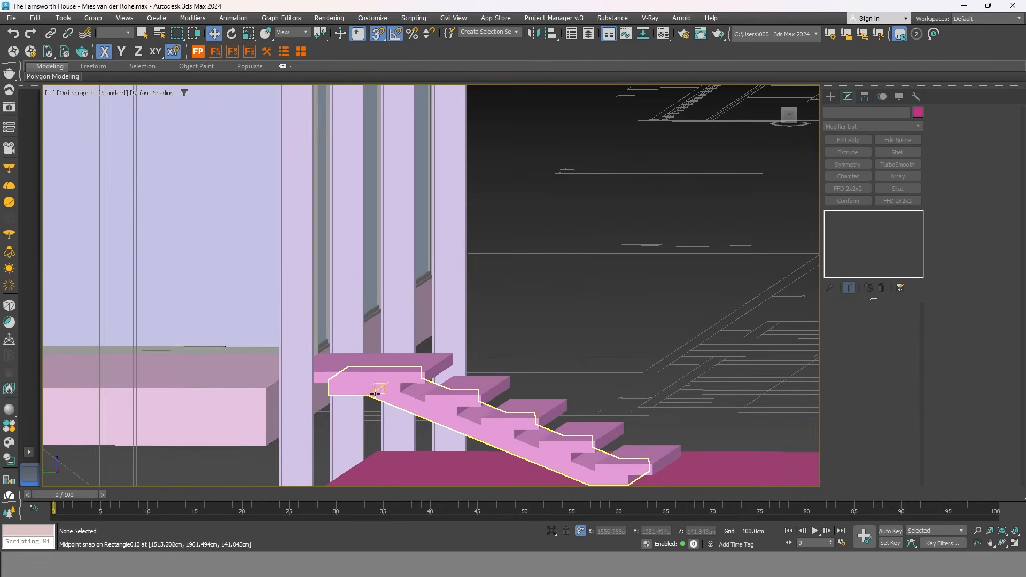
# Check Rectangle010's upper-end vertices in Vertex mode using wireframe, then exit and deselect it.
pyautogui.click(409, 396)
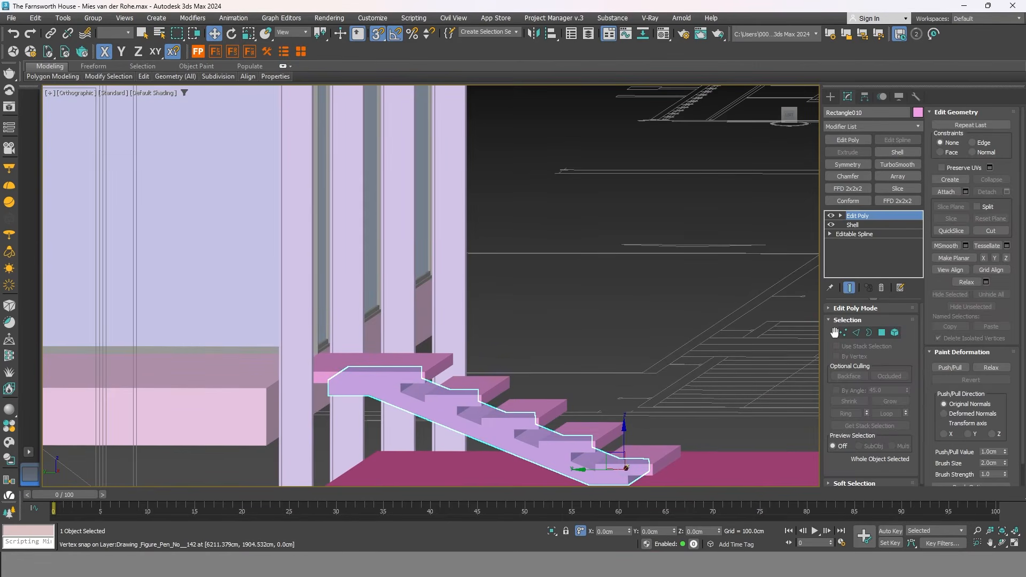
pyautogui.click(844, 332)
pyautogui.press('F3')
pyautogui.press('F3')
pyautogui.moveTo(300, 342); pyautogui.dragTo(302, 341)
pyautogui.press('F3')
pyautogui.scroll(2, 308, 355)
pyautogui.moveTo(313, 367)
pyautogui.mouseDown(button='middle')
pyautogui.moveTo(473, 355)
pyautogui.moveTo(458, 366)
pyautogui.mouseUp(button='middle')
pyautogui.scroll(4, 470, 351)
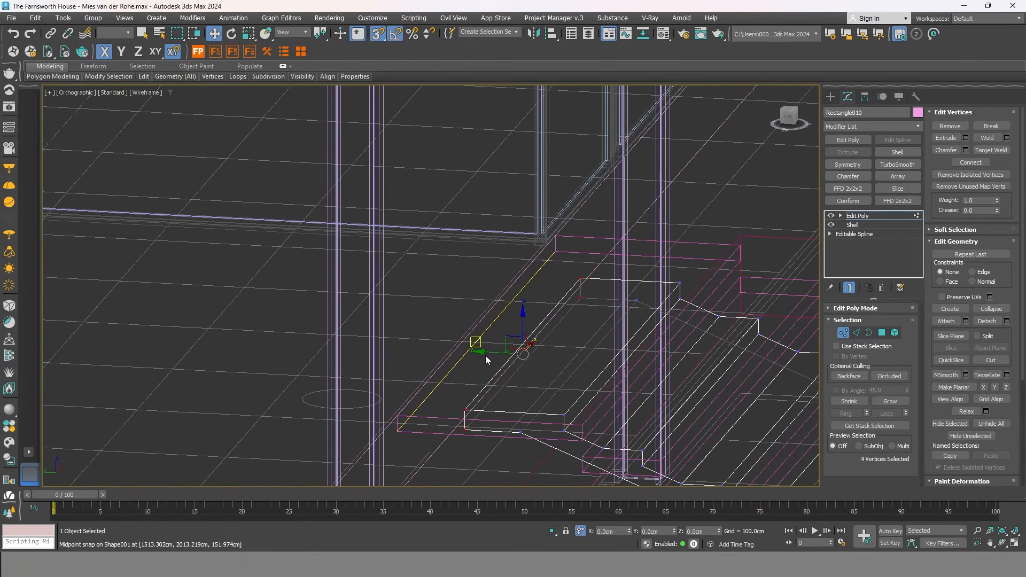
pyautogui.scroll(-4, 471, 365)
pyautogui.click(843, 332)
pyautogui.press('F3')
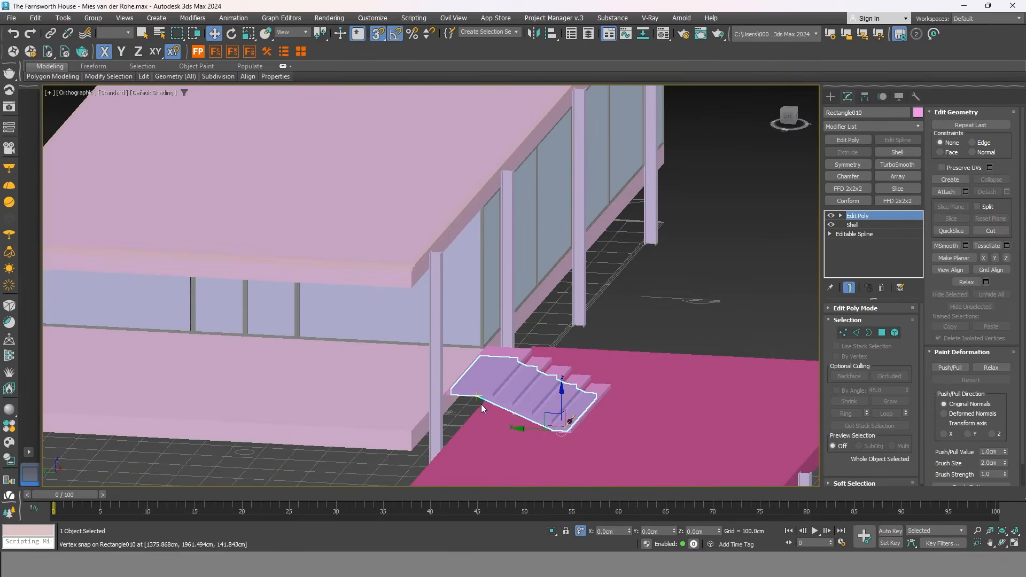
pyautogui.scroll(-8, 454, 411)
pyautogui.click(656, 463)
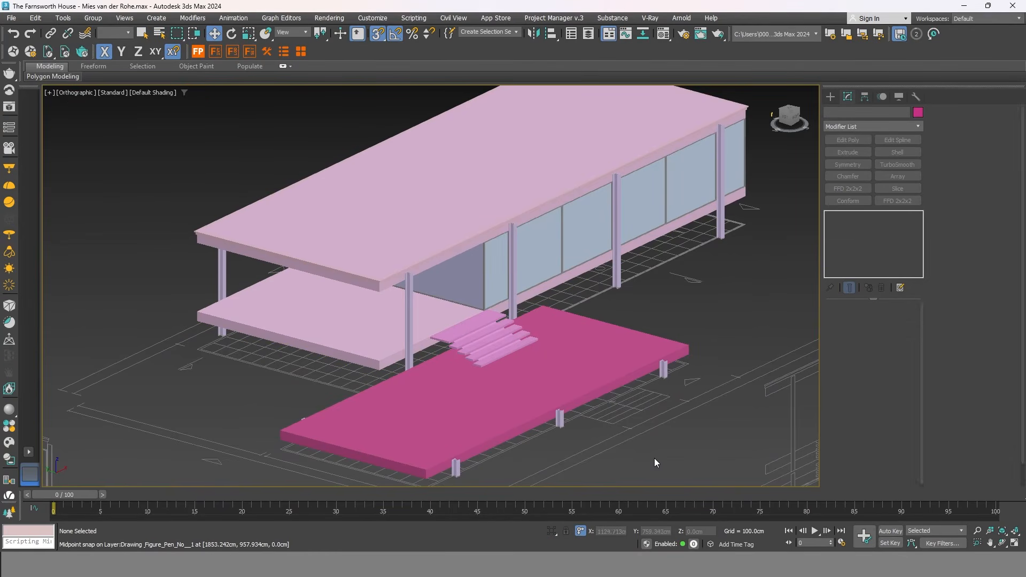
# Orbit around the house to review the terrace and both stair flights.
pyautogui.scroll(-6, 660, 360)
pyautogui.keyDown('alt'); pyautogui.moveTo(495, 436); pyautogui.dragTo(540, 470, button='middle'); pyautogui.keyUp('alt')
pyautogui.scroll(5, 479, 434)
pyautogui.scroll(3, 524, 457)
pyautogui.scroll(-3, 537, 467)
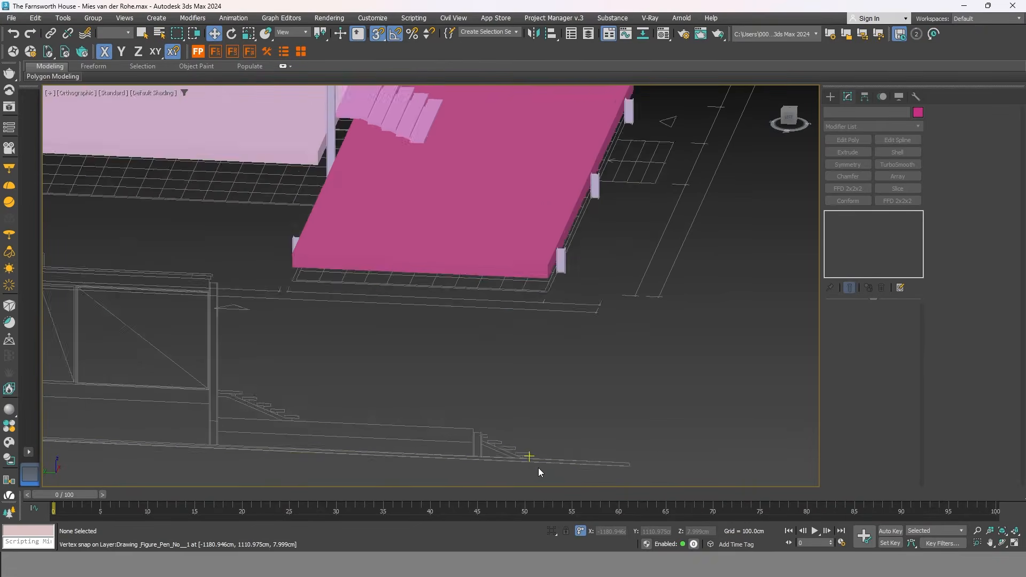
pyautogui.scroll(-2, 538, 467)
pyautogui.scroll(3, 513, 463)
pyautogui.scroll(-3, 555, 427)
pyautogui.keyDown('alt'); pyautogui.moveTo(563, 402); pyautogui.dragTo(591, 413, button='middle'); pyautogui.keyUp('alt')
pyautogui.scroll(-3, 467, 427)
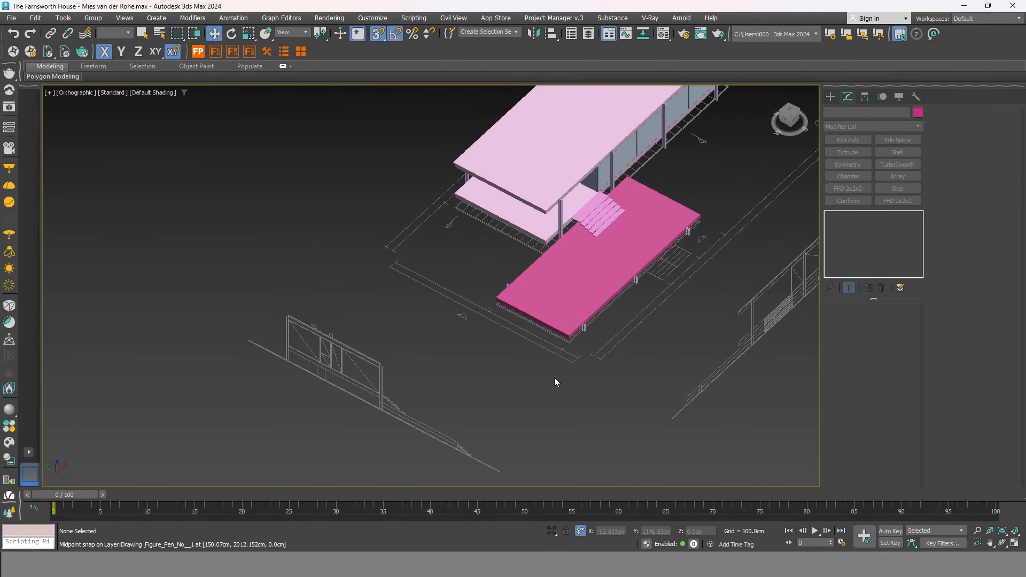
pyautogui.moveTo(506, 406); pyautogui.dragTo(425, 422, button='middle')
pyautogui.moveTo(425, 422); pyautogui.dragTo(518, 422, button='middle')
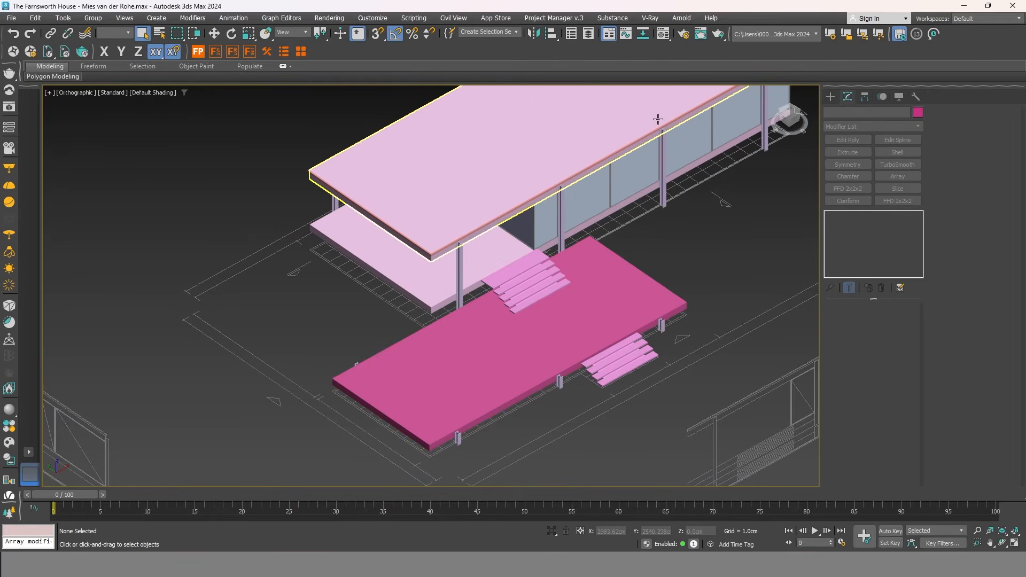
pyautogui.scroll(4, 609, 338)
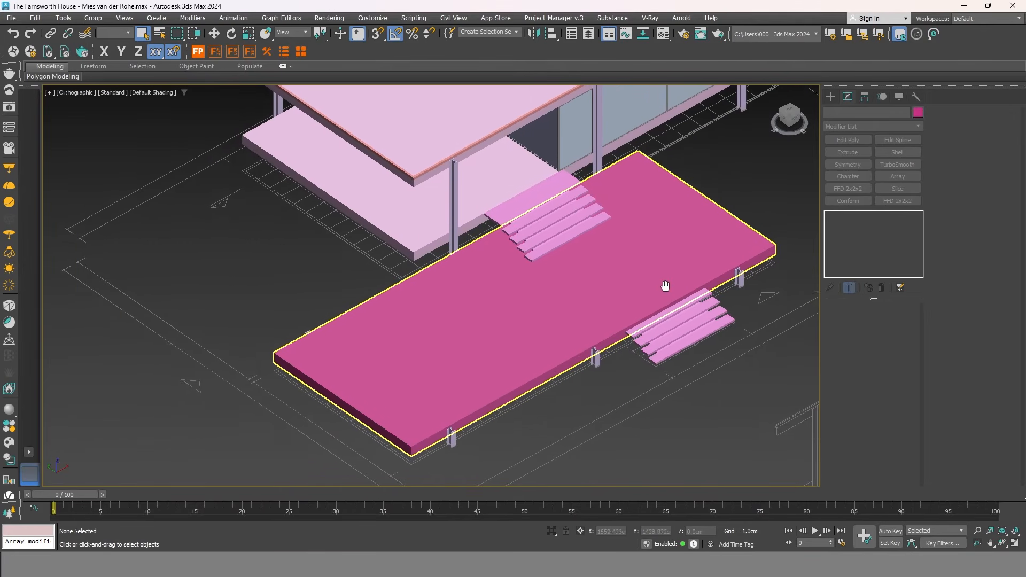
# Add an Edit Poly modifier to the terrace slab Rectangle001 and select its top polygon.
pyautogui.click(717, 242)
pyautogui.scroll(4, 636, 241)
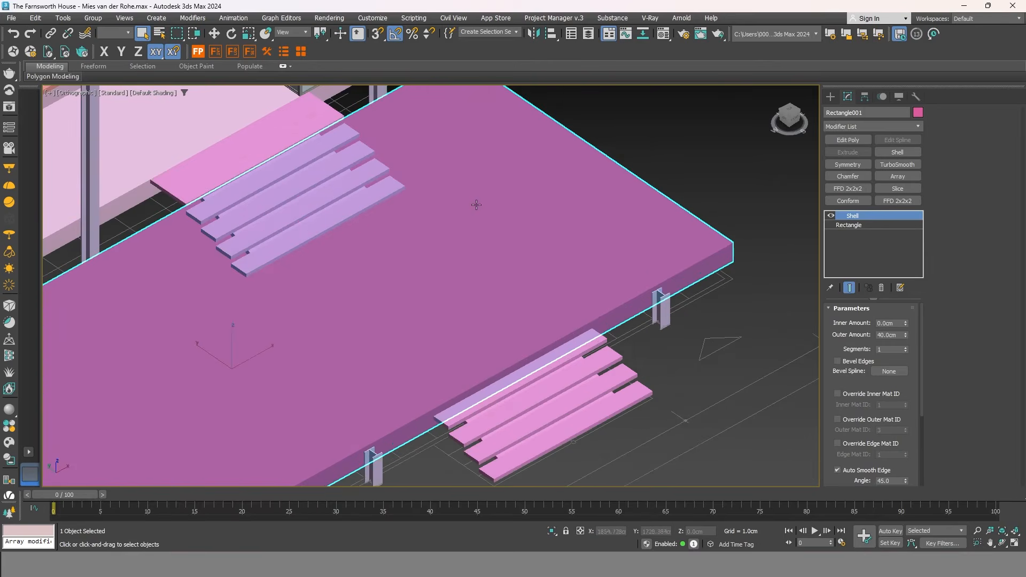
pyautogui.scroll(-2, 631, 242)
pyautogui.scroll(-3, 717, 267)
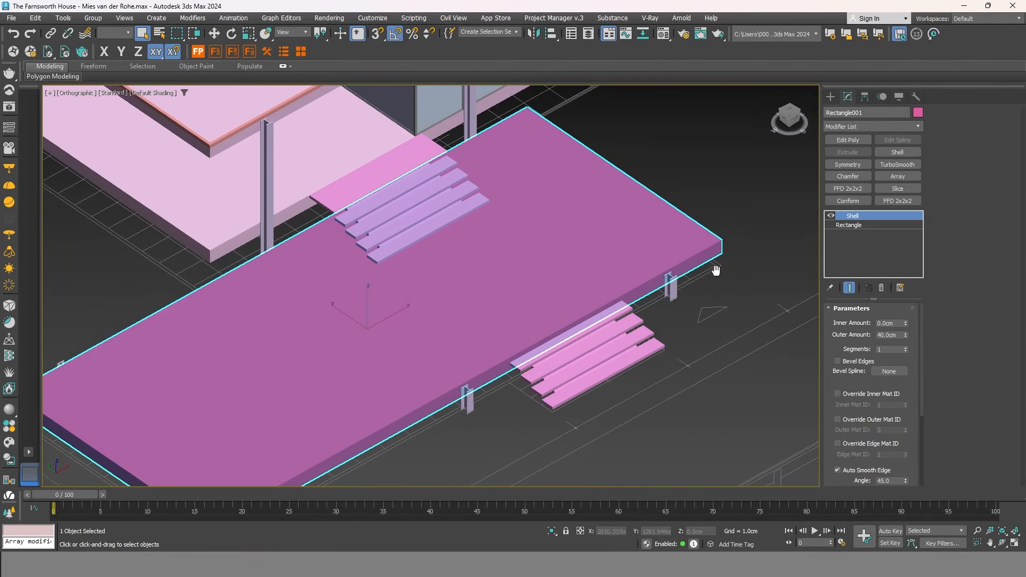
pyautogui.scroll(-2, 628, 225)
pyautogui.scroll(2, 659, 212)
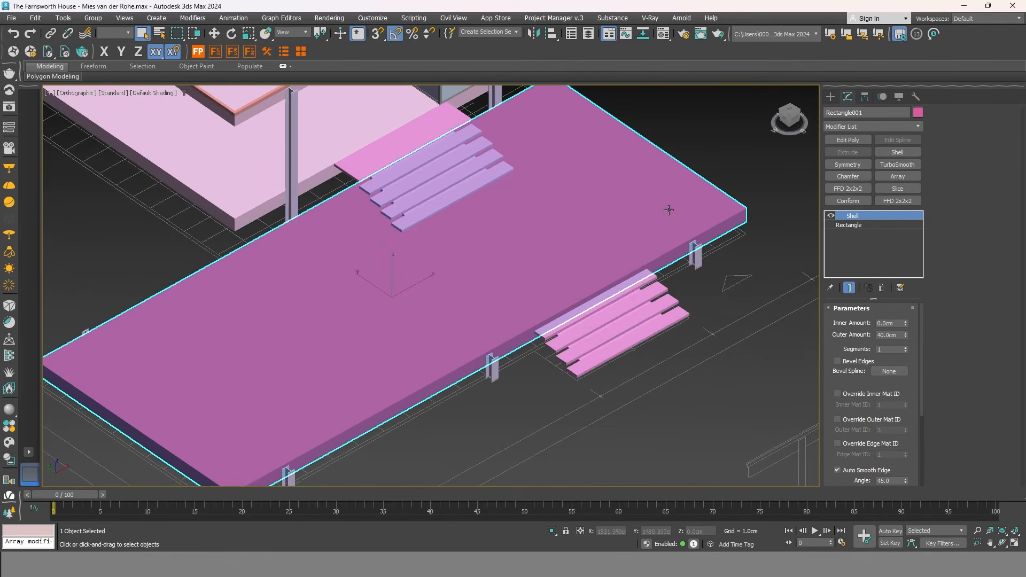
pyautogui.click(850, 140)
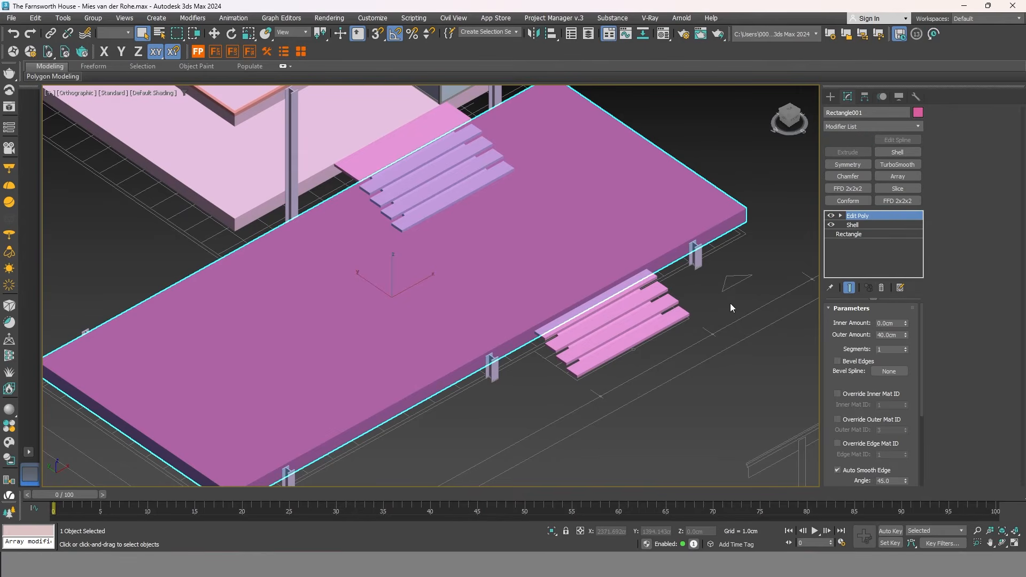
pyautogui.click(881, 333)
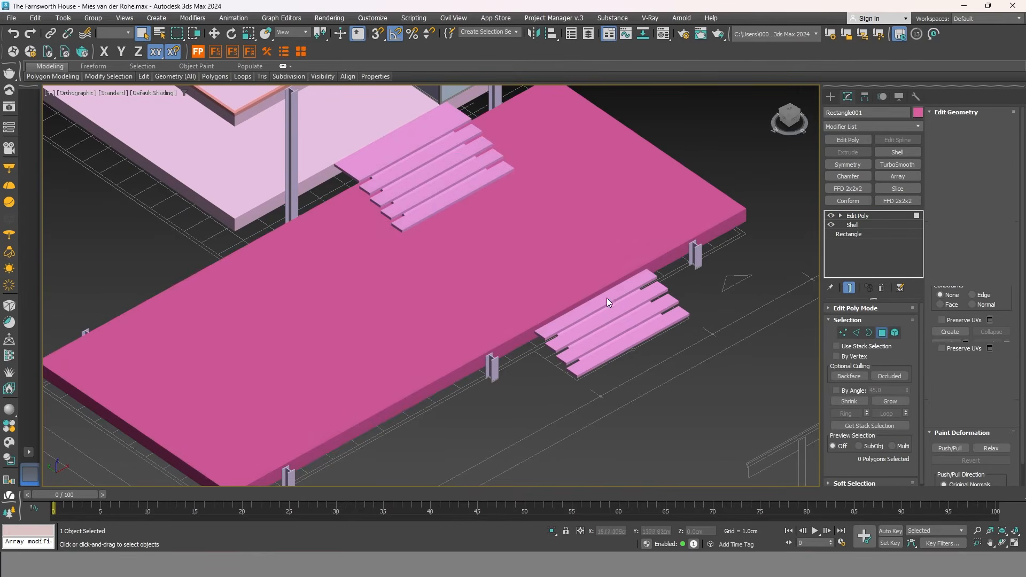
pyautogui.click(510, 267)
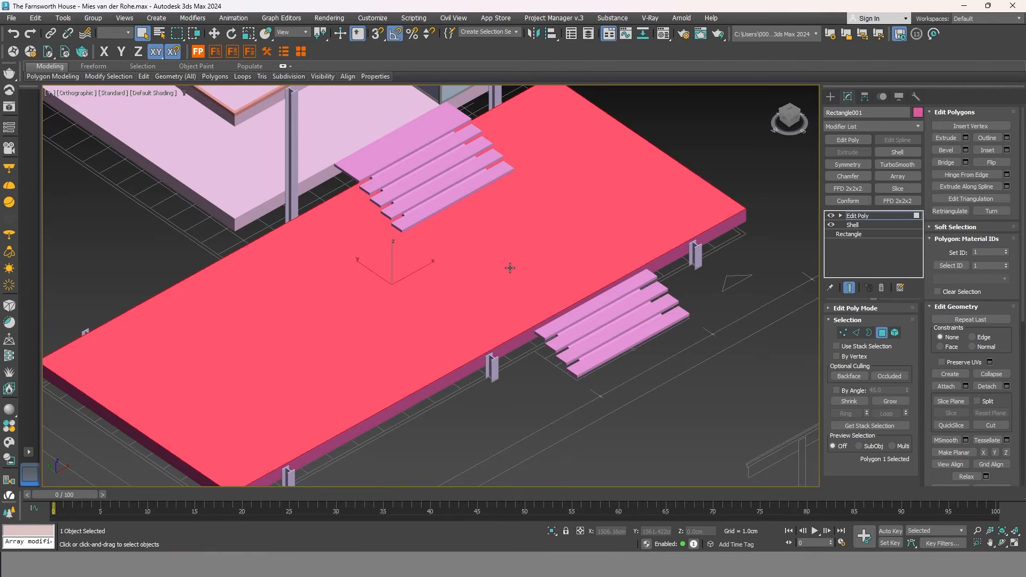
# Inset the terrace's top face by 10 cm.
pyautogui.press('t')
pyautogui.scroll(4, 752, 152)
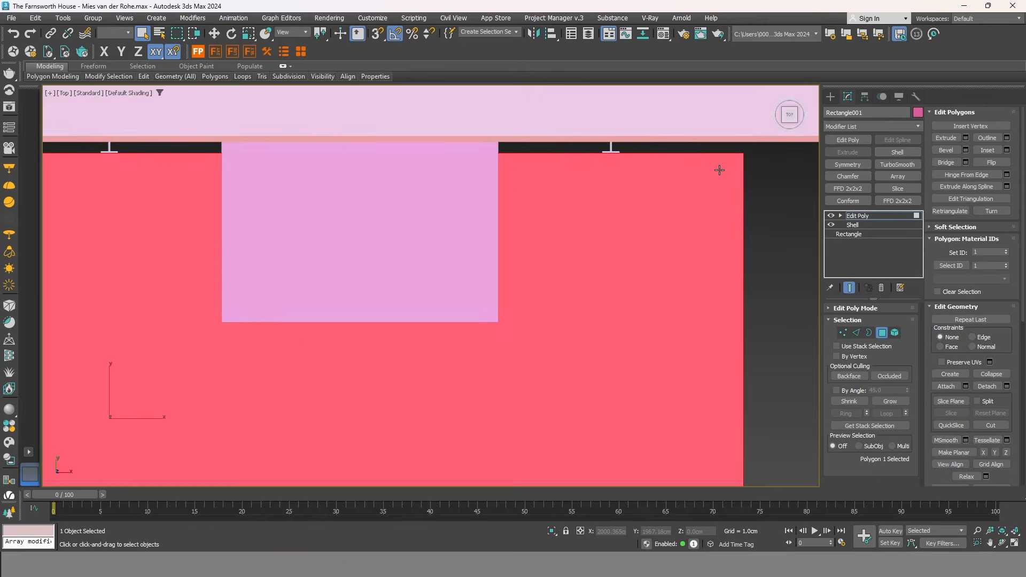
pyautogui.rightClick(718, 168)
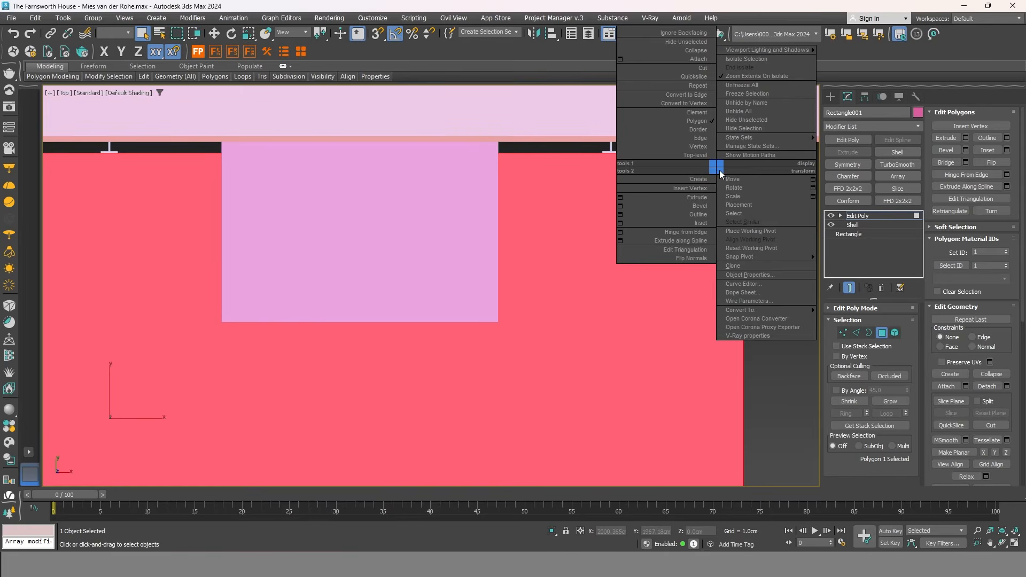
pyautogui.click(623, 223)
pyautogui.moveTo(439, 307); pyautogui.dragTo(438, 292)
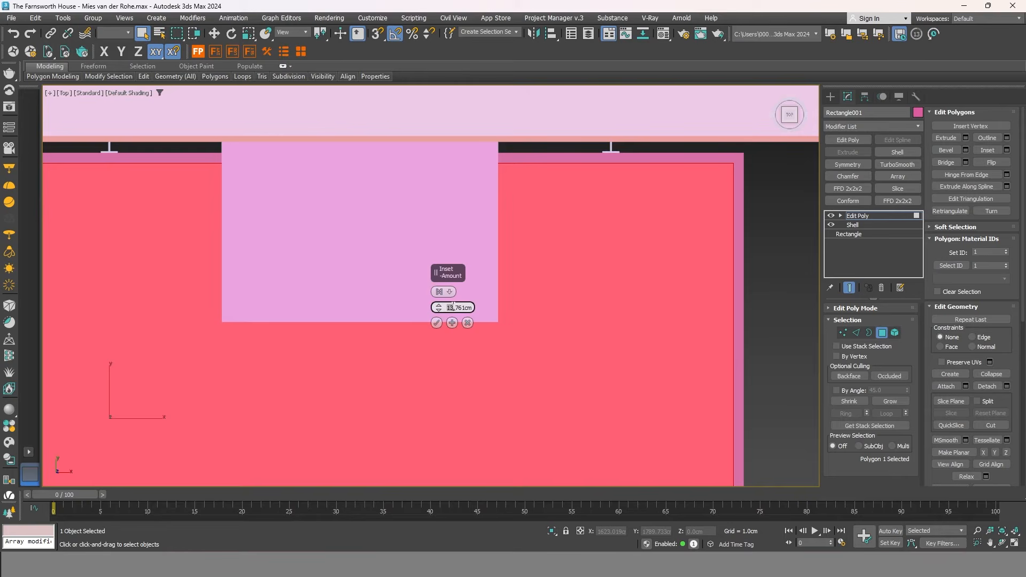
pyautogui.doubleClick(462, 303)
pyautogui.write('10')
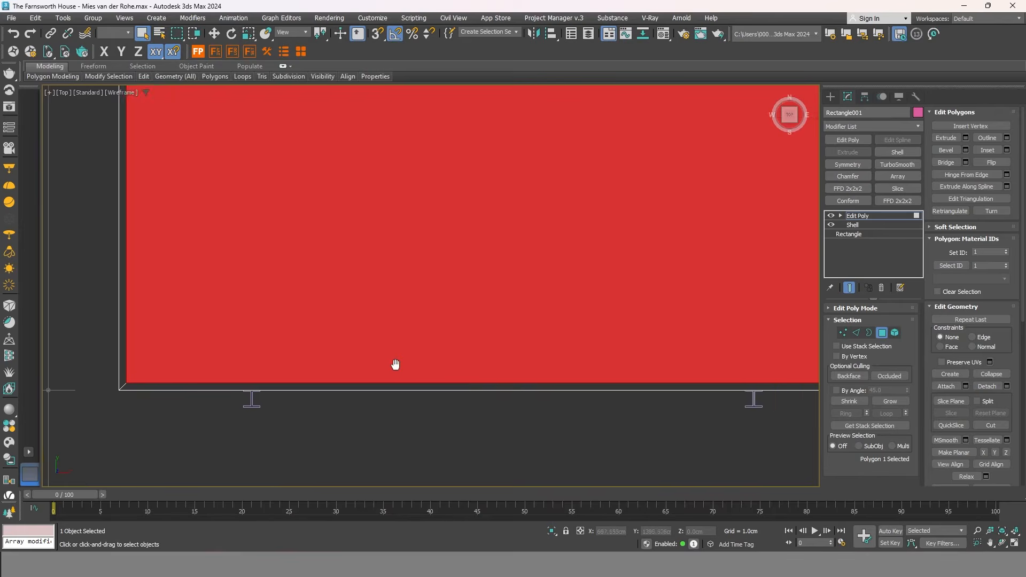
# Detach the inset inner top face as a separate object.
pyautogui.keyDown('alt'); pyautogui.moveTo(396, 364); pyautogui.dragTo(419, 302, button='middle'); pyautogui.keyUp('alt')
pyautogui.moveTo(597, 323); pyautogui.dragTo(463, 337, button='middle')
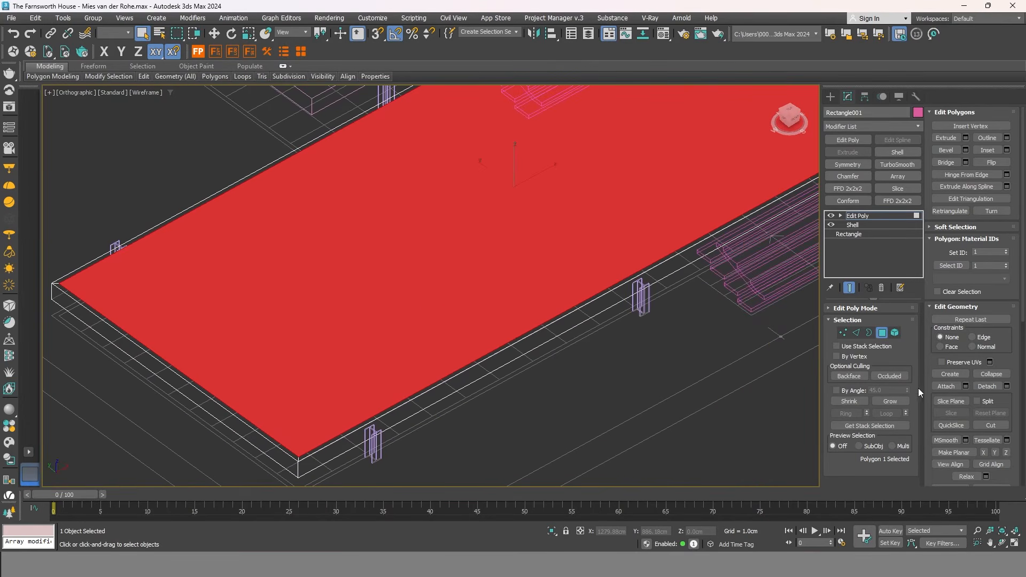
pyautogui.click(987, 387)
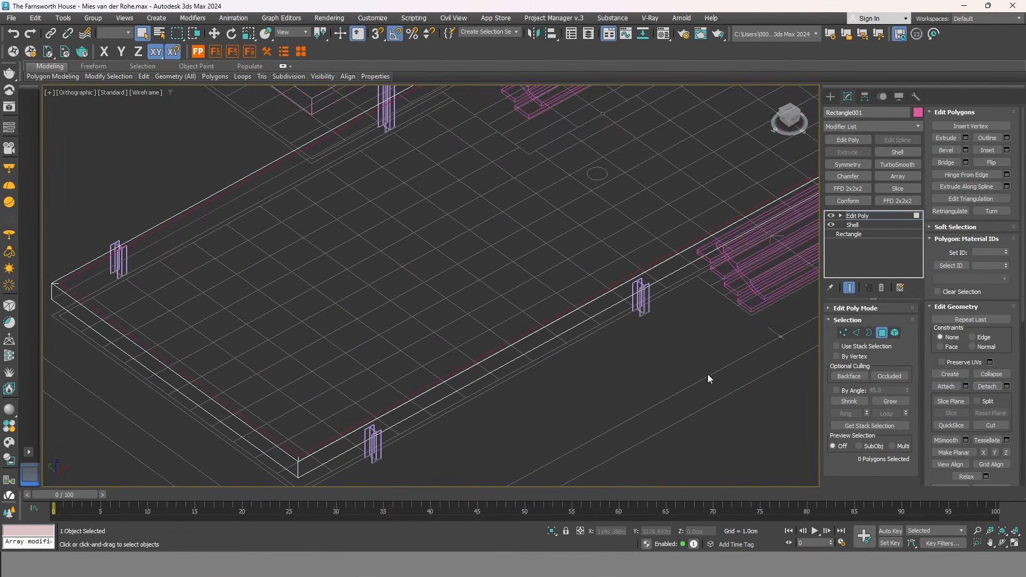
# Select the detached terrace top and filter the Modifier List by 'f'.
pyautogui.click(882, 332)
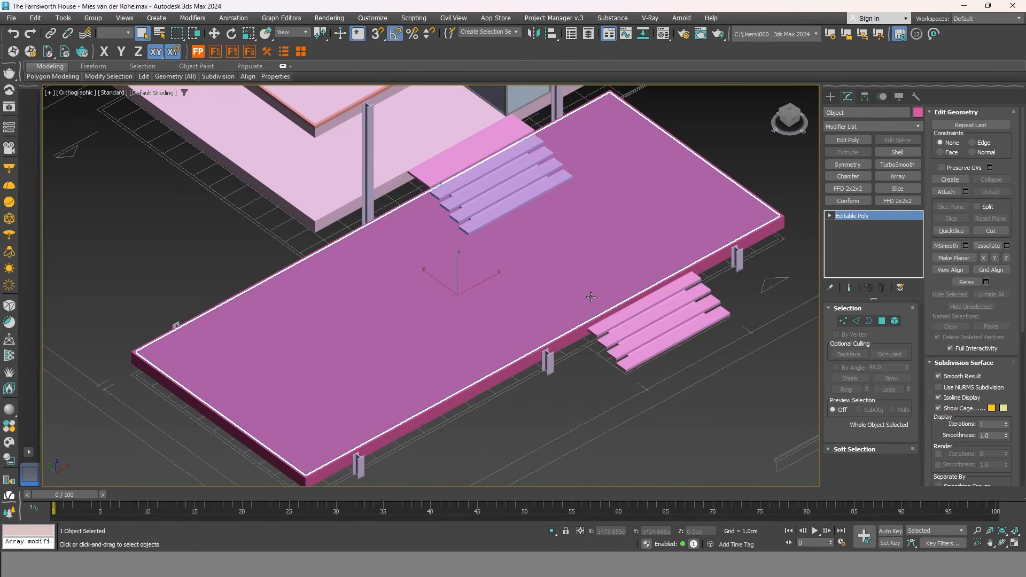
pyautogui.click(868, 126)
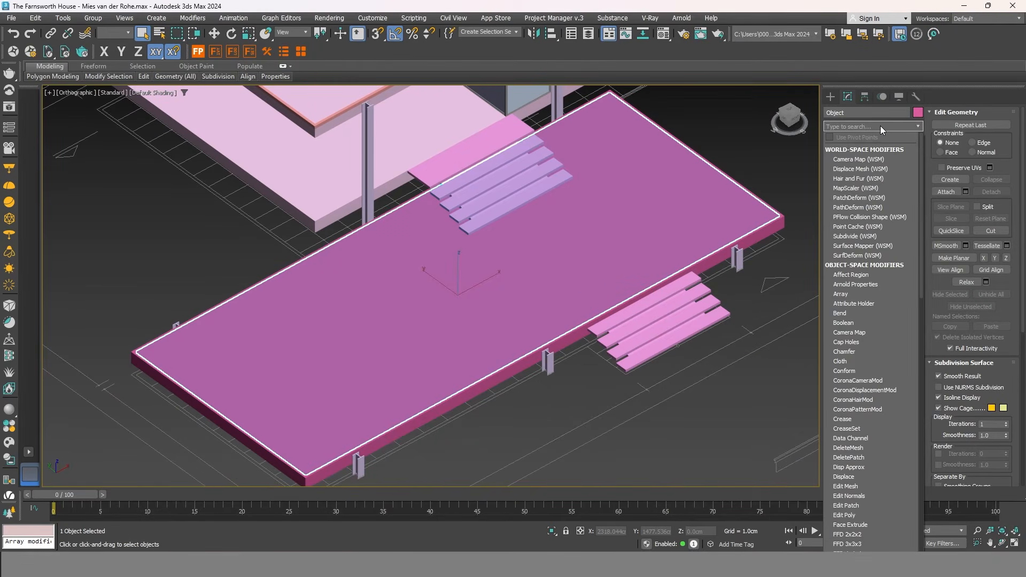
pyautogui.write('f')
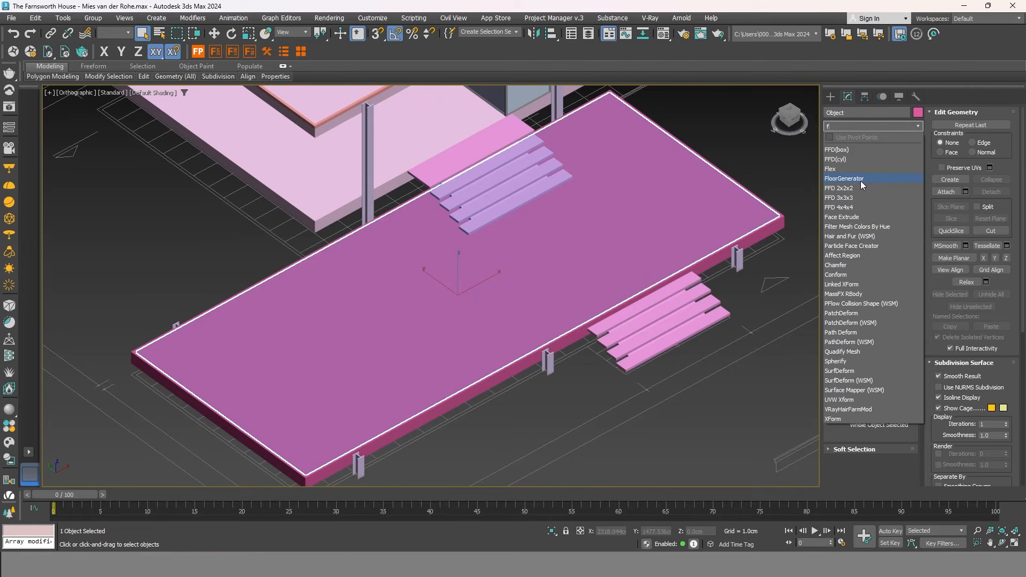
# Apply the FloorGenerator modifier to the detached terrace top slab.
pyautogui.click(865, 179)
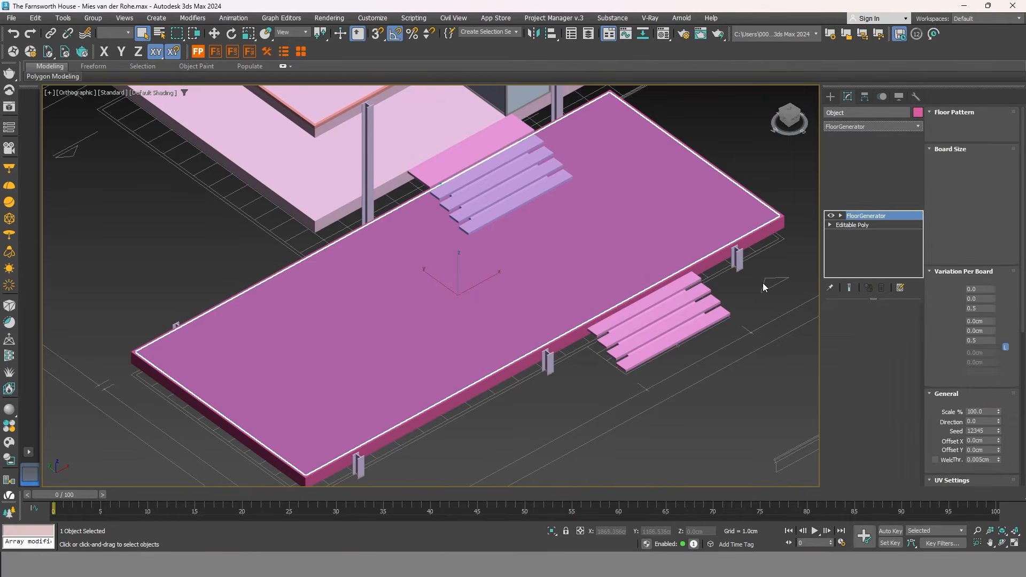
# Show edged faces, then frame the slab in a wireframe Top view.
pyautogui.press('F4')
pyautogui.scroll(5, 292, 477)
pyautogui.scroll(2, 292, 477)
pyautogui.moveTo(491, 371); pyautogui.dragTo(511, 410, button='middle')
pyautogui.scroll(-4, 520, 360)
pyautogui.moveTo(667, 241)
pyautogui.mouseDown(button='middle')
pyautogui.moveTo(562, 370)
pyautogui.moveTo(664, 247)
pyautogui.mouseUp(button='middle')
pyautogui.scroll(4, 387, 449)
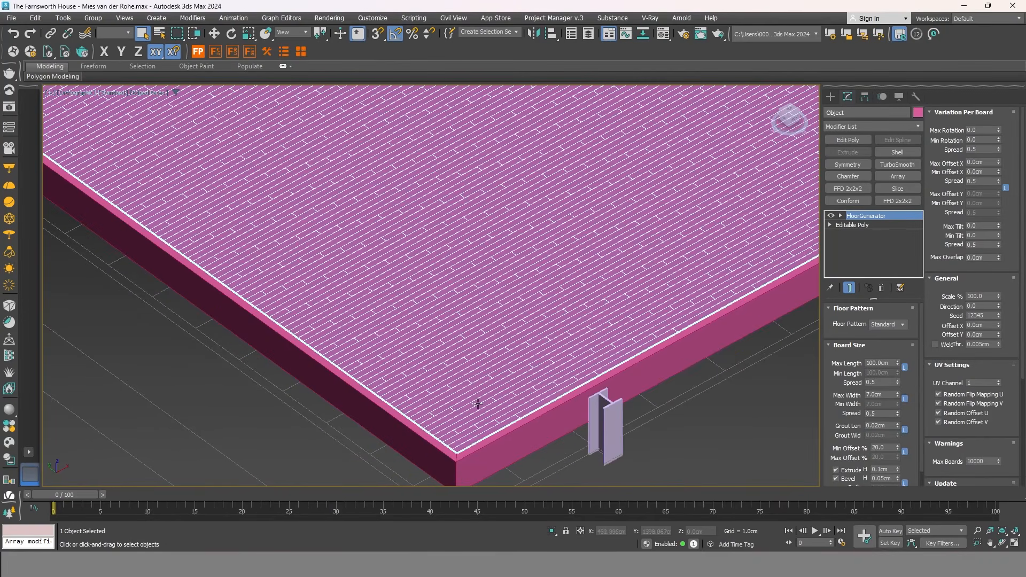
pyautogui.moveTo(478, 403); pyautogui.dragTo(463, 395, button='middle')
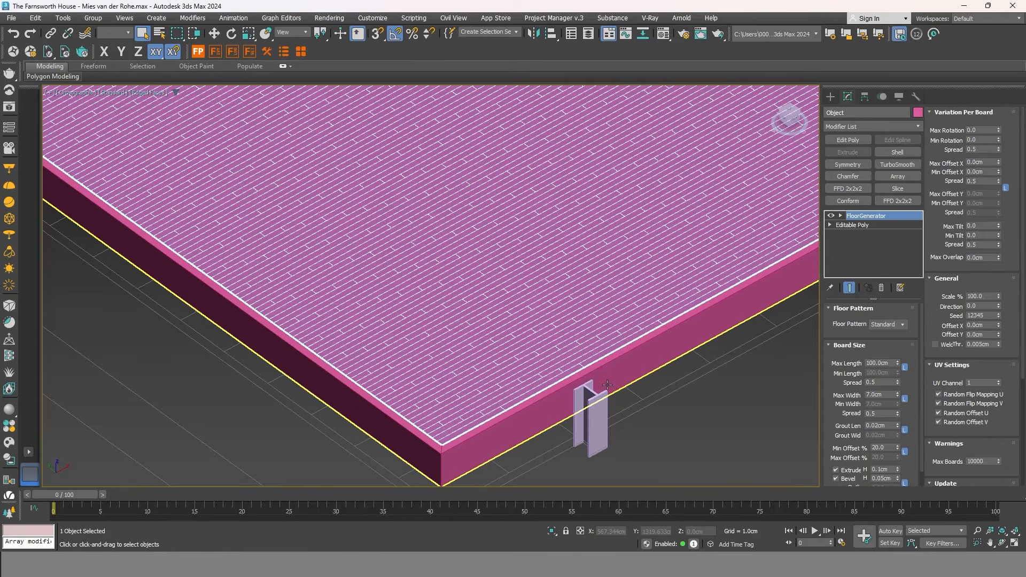
pyautogui.press('t')
pyautogui.press('z')
pyautogui.scroll(5, 765, 151)
pyautogui.scroll(4, 731, 164)
pyautogui.press('F3')
pyautogui.scroll(-2, 730, 211)
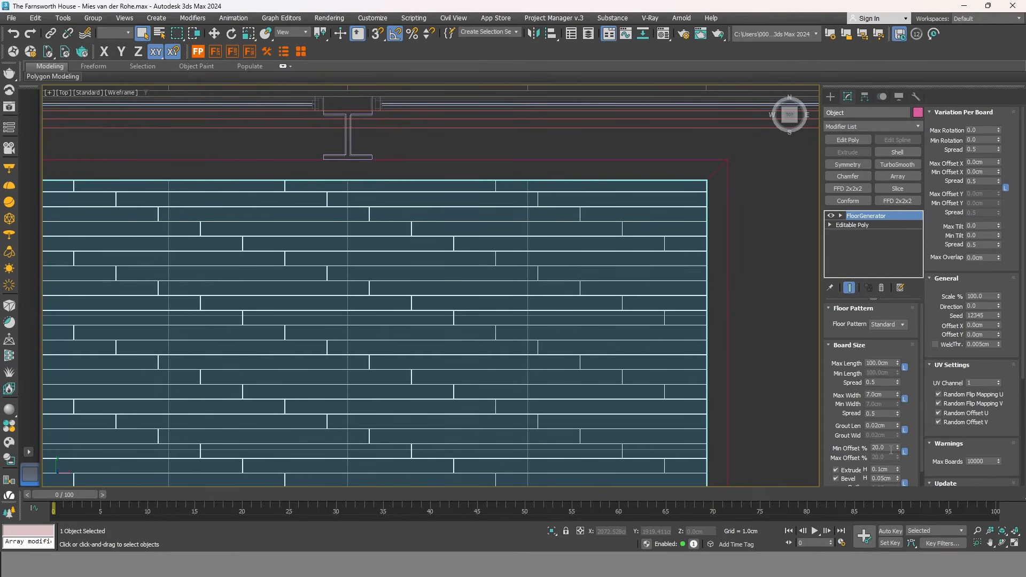
# Set Min Offset to 0% and Max Length to 80 cm for unstaggered boards.
pyautogui.write('0')
pyautogui.press('Return')
pyautogui.moveTo(659, 353); pyautogui.dragTo(671, 310, button='middle')
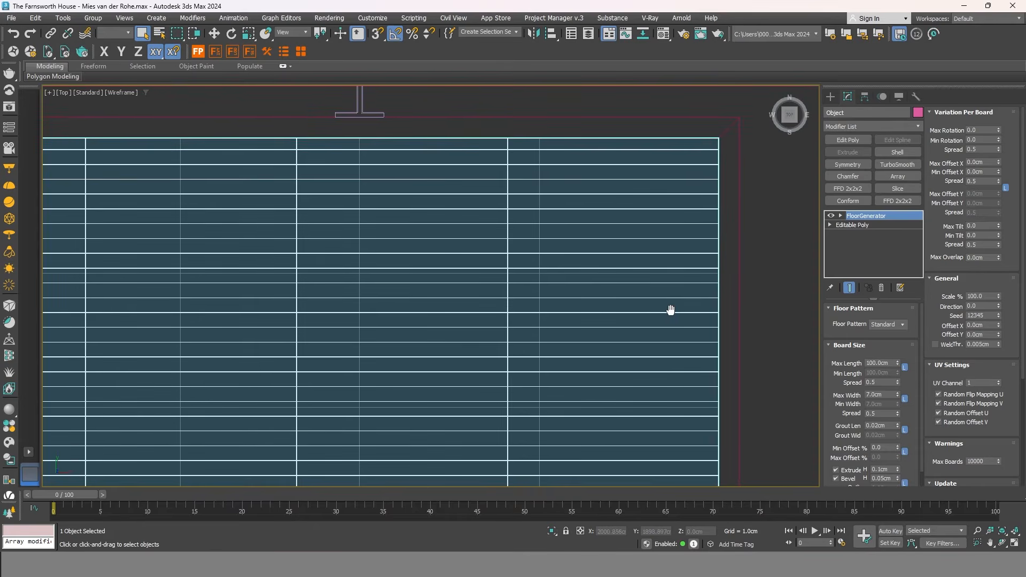
pyautogui.doubleClick(875, 362)
pyautogui.press('Return')
pyautogui.scroll(1, 670, 320)
pyautogui.moveTo(670, 320); pyautogui.dragTo(616, 303, button='middle')
pyautogui.scroll(-7, 659, 303)
pyautogui.scroll(6, 241, 273)
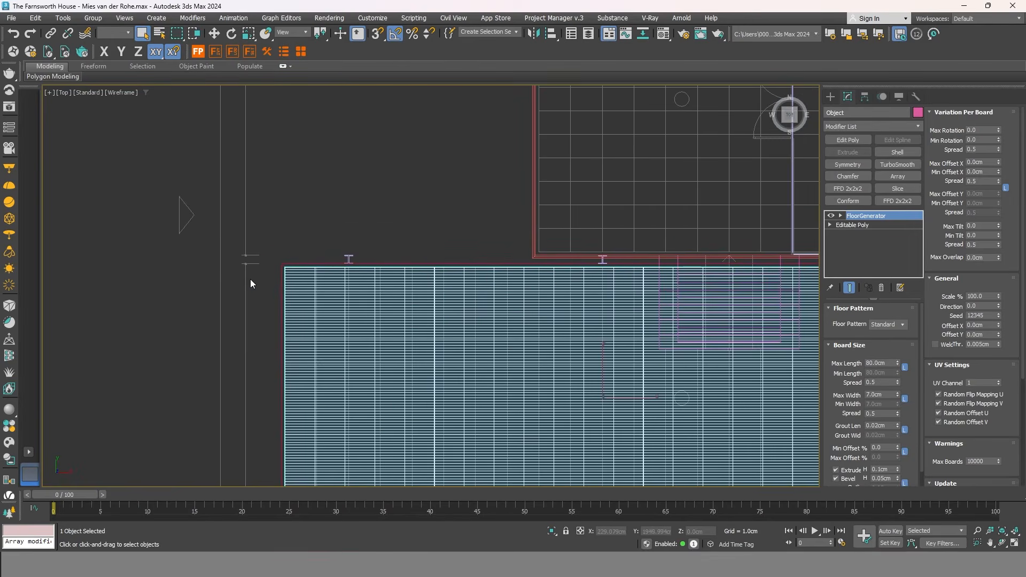
# Set the board Max Length to 85 cm and Max Width to 40 cm.
pyautogui.doubleClick(882, 363)
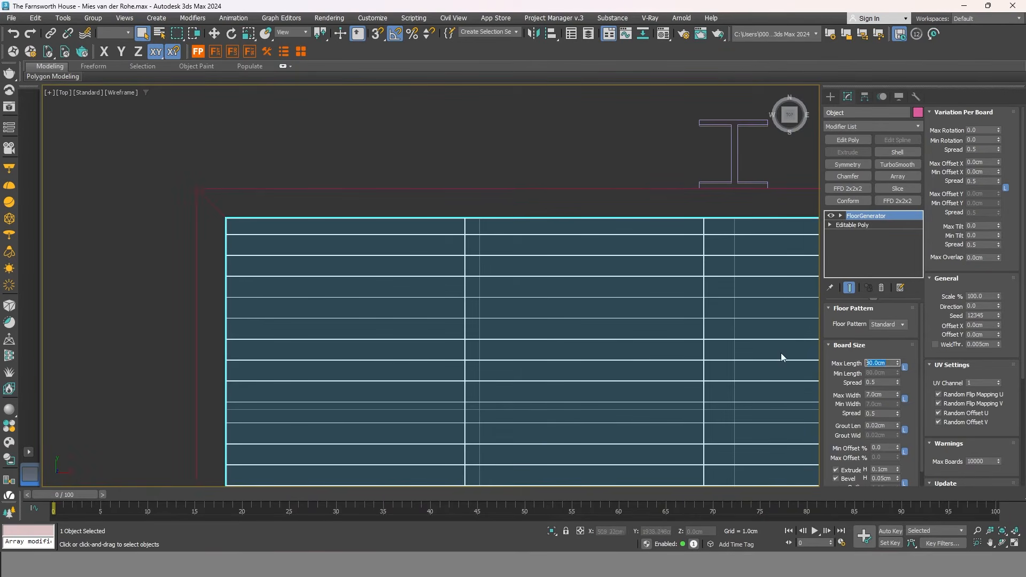
pyautogui.write('85')
pyautogui.press('Return')
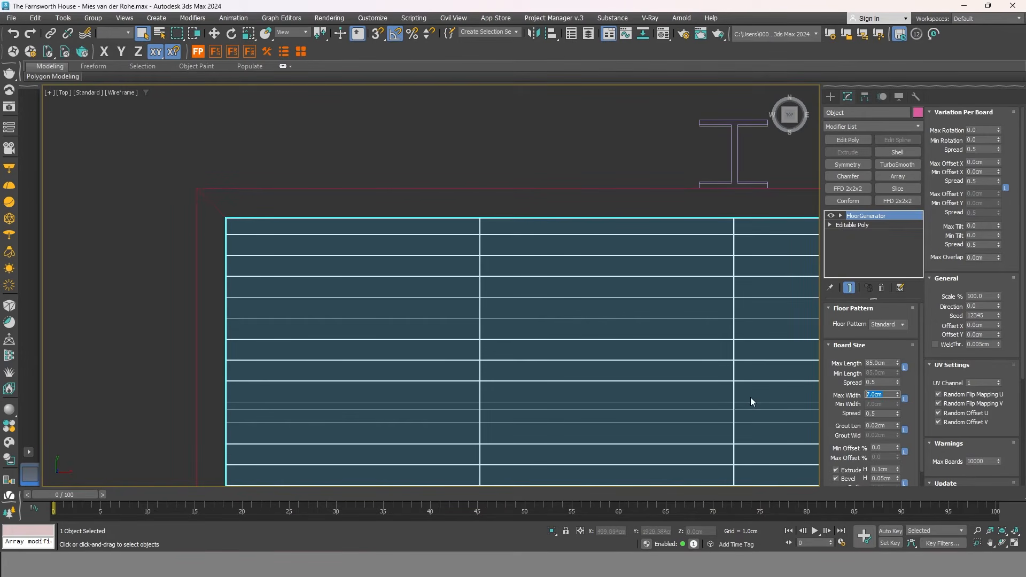
pyautogui.write('40')
pyautogui.press('Return')
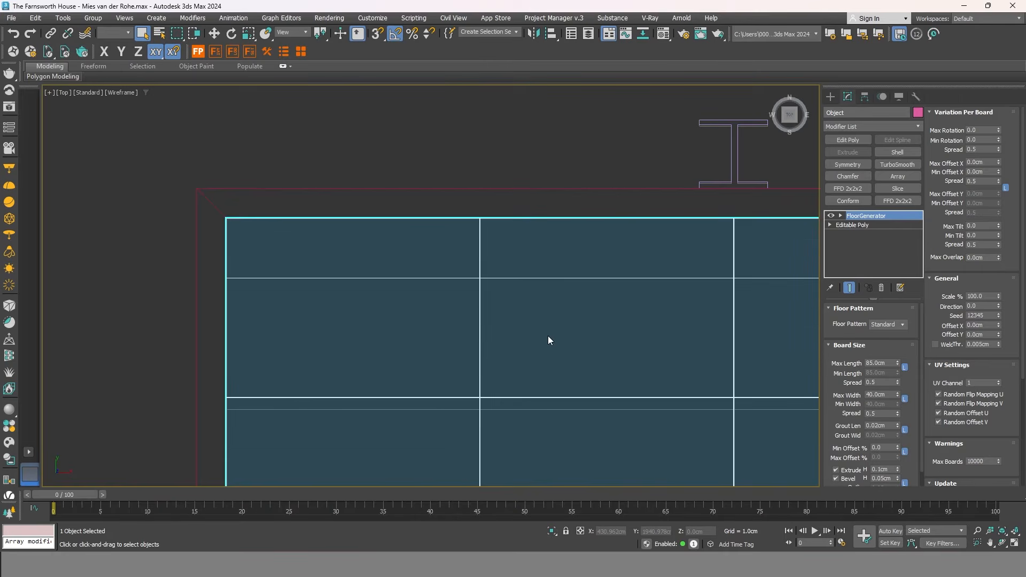
# Raise Max Width to about 63.6 cm for near-square tiles.
pyautogui.scroll(-3, 562, 268)
pyautogui.scroll(-3, 563, 262)
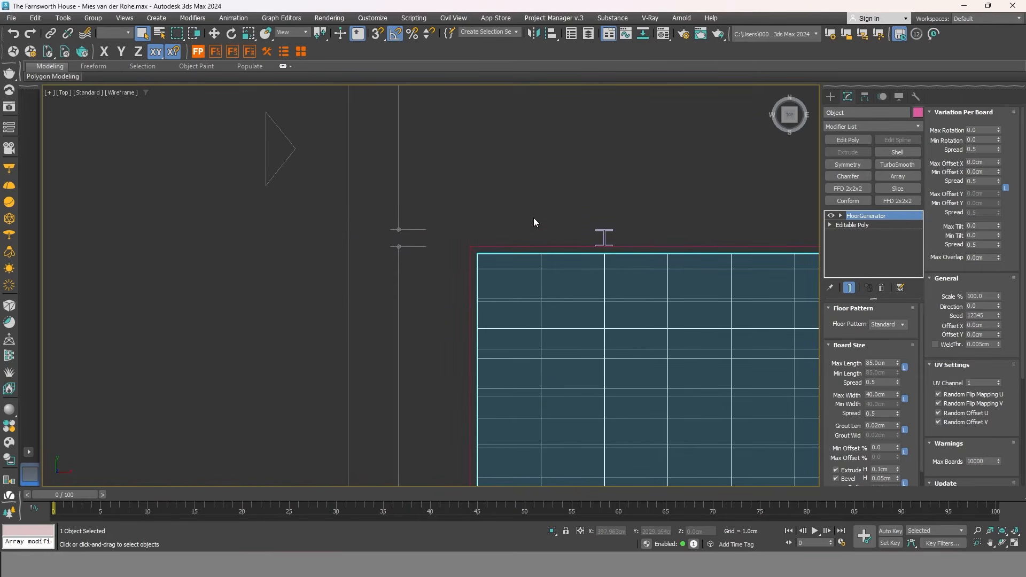
pyautogui.scroll(-3, 475, 331)
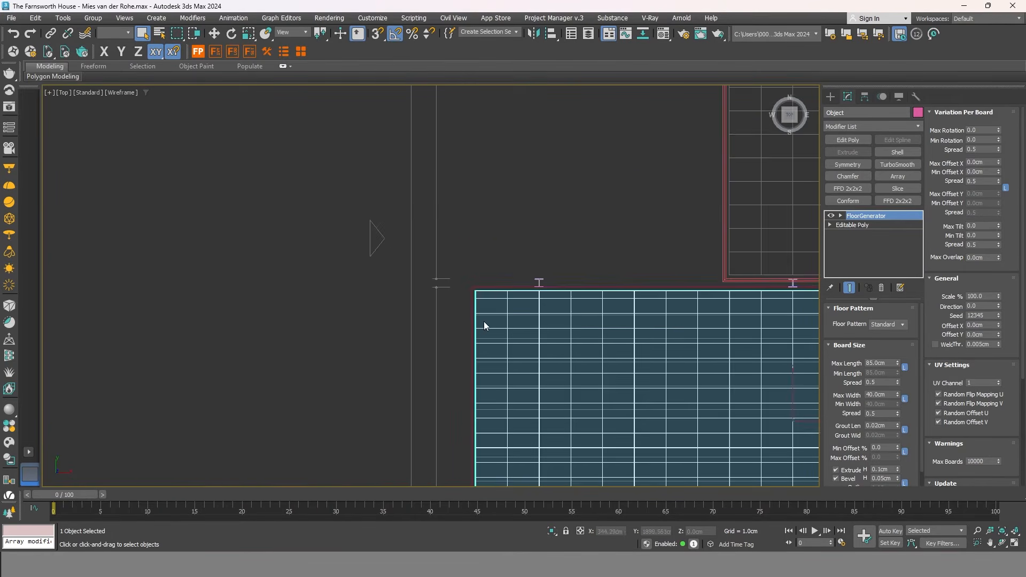
pyautogui.scroll(-3, 539, 267)
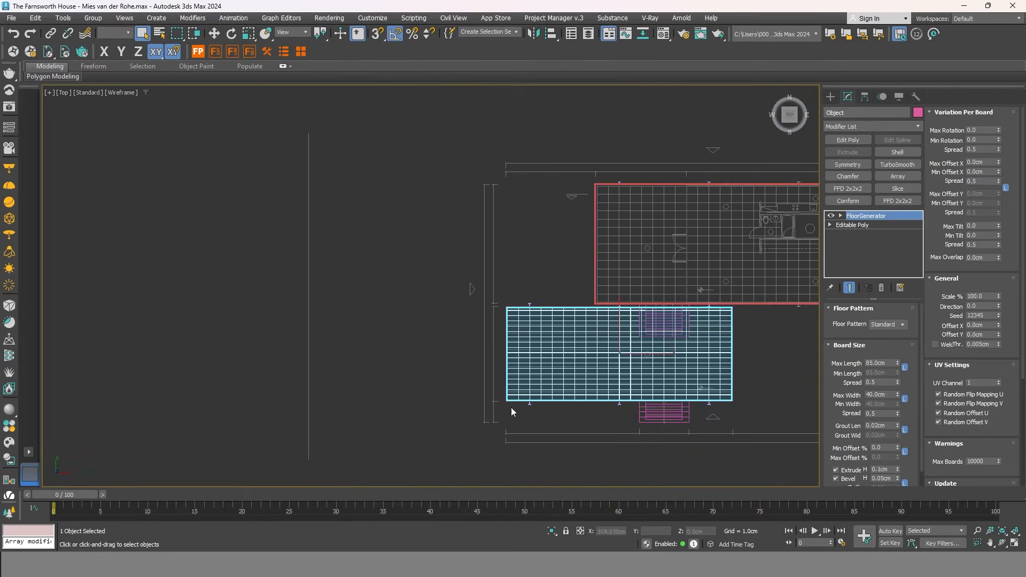
pyautogui.scroll(8, 465, 375)
pyautogui.scroll(-2, 429, 358)
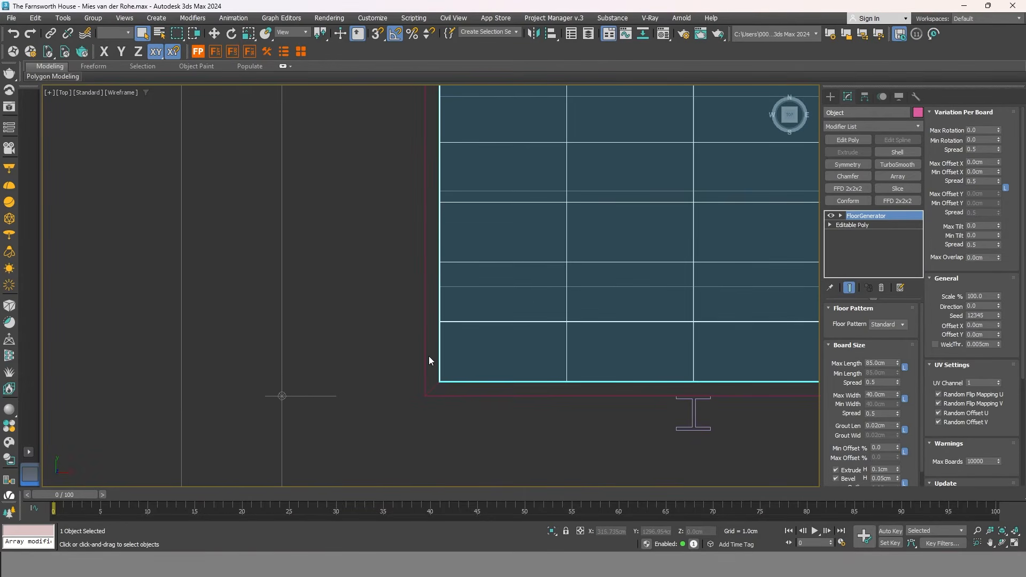
pyautogui.moveTo(899, 393); pyautogui.dragTo(898, 365)
pyautogui.scroll(-6, 479, 350)
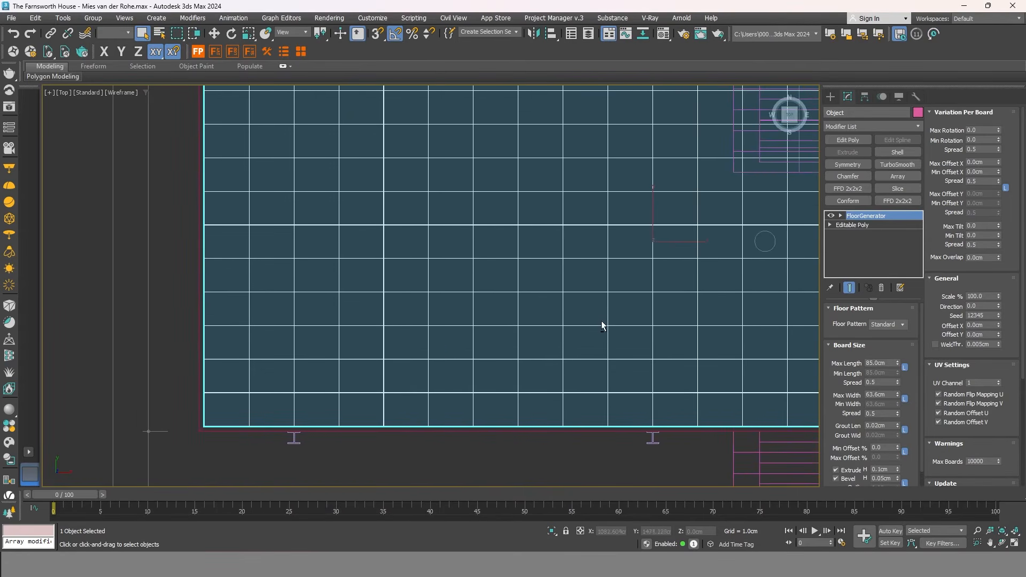
# Orbit to a shaded perspective view and set Grout Len to 0.2 cm.
pyautogui.moveTo(685, 270)
pyautogui.keyDown('alt'); pyautogui.mouseDown(button='middle')
pyautogui.moveTo(609, 291)
pyautogui.moveTo(642, 254)
pyautogui.moveTo(719, 218)
pyautogui.mouseUp(button='middle'); pyautogui.keyUp('alt')
pyautogui.press('F3')
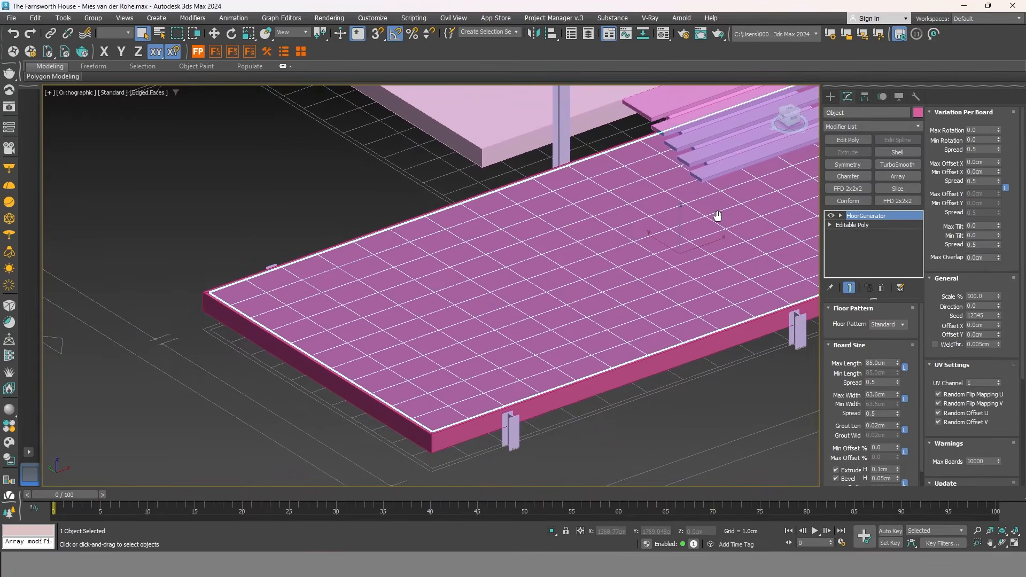
pyautogui.scroll(10, 409, 448)
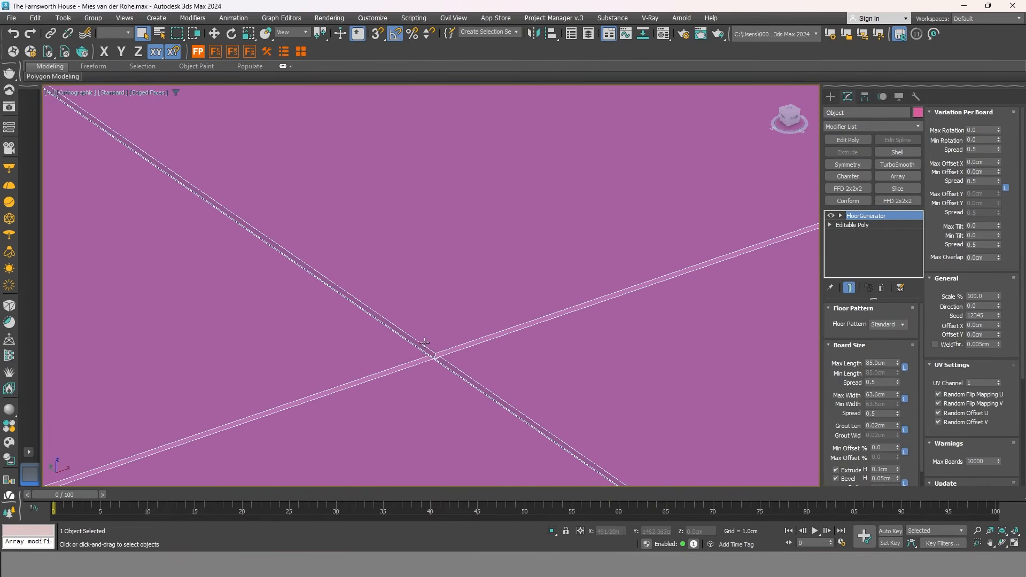
pyautogui.moveTo(923, 394); pyautogui.dragTo(823, 412)
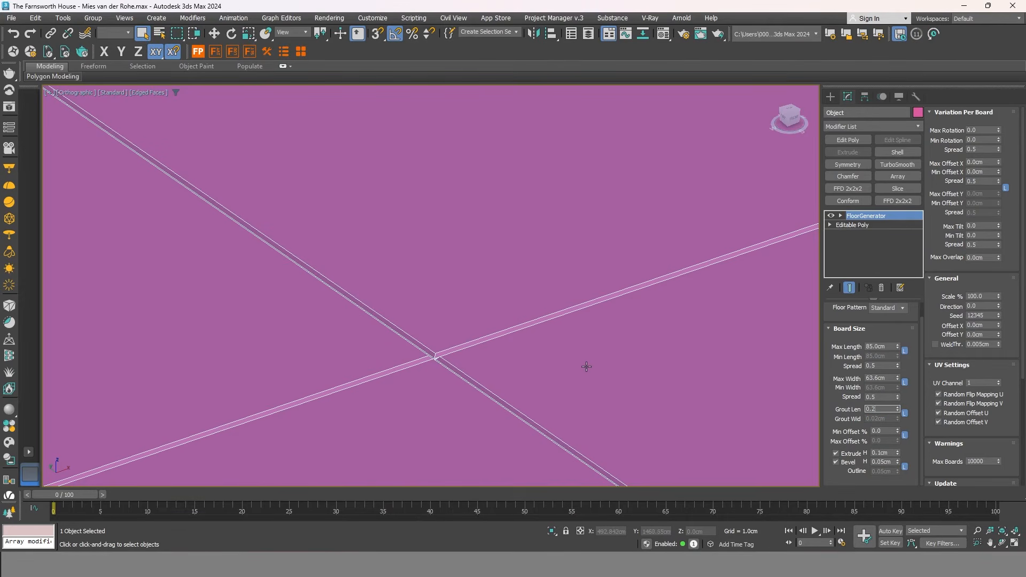
pyautogui.write('0.2')
pyautogui.press('Return')
# Zoom in to check the grout gaps, then deselect the slab and view the house.
pyautogui.scroll(4, 434, 353)
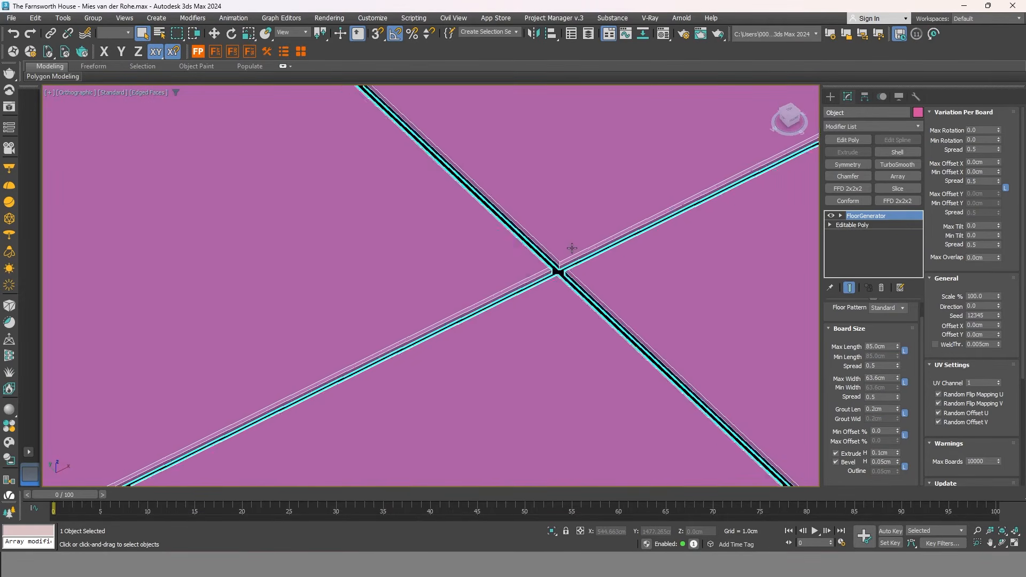
pyautogui.moveTo(595, 273); pyautogui.dragTo(569, 292, button='middle')
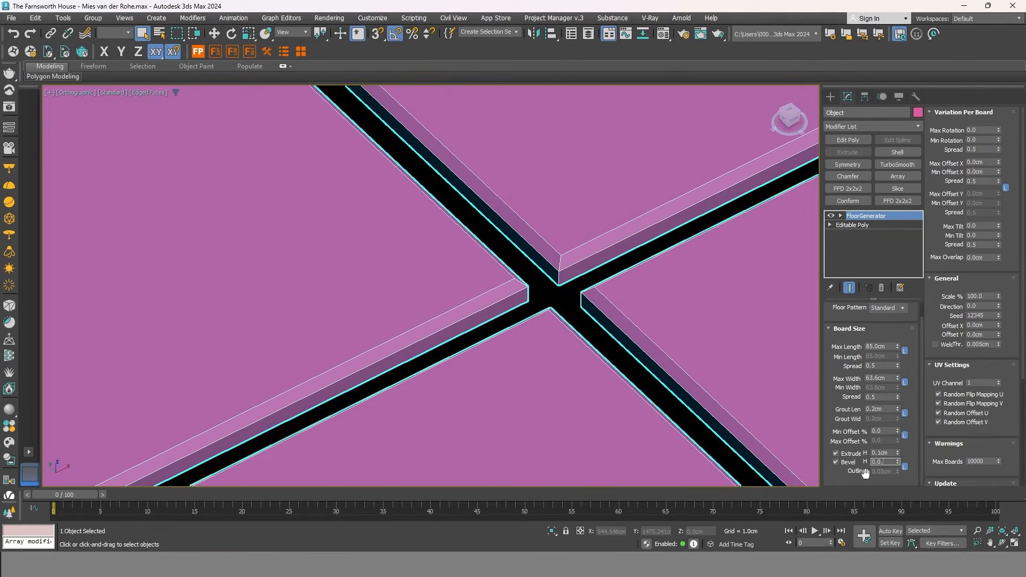
pyautogui.scroll(-10, 509, 224)
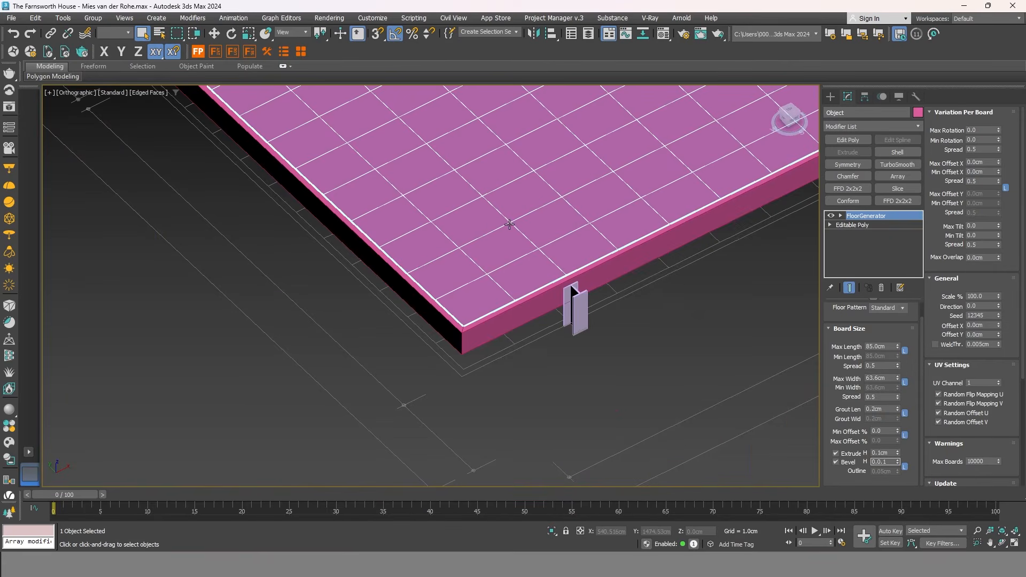
pyautogui.click(728, 282)
pyautogui.scroll(-5, 539, 405)
pyautogui.moveTo(657, 345); pyautogui.dragTo(600, 398, button='middle')
pyautogui.scroll(3, 665, 374)
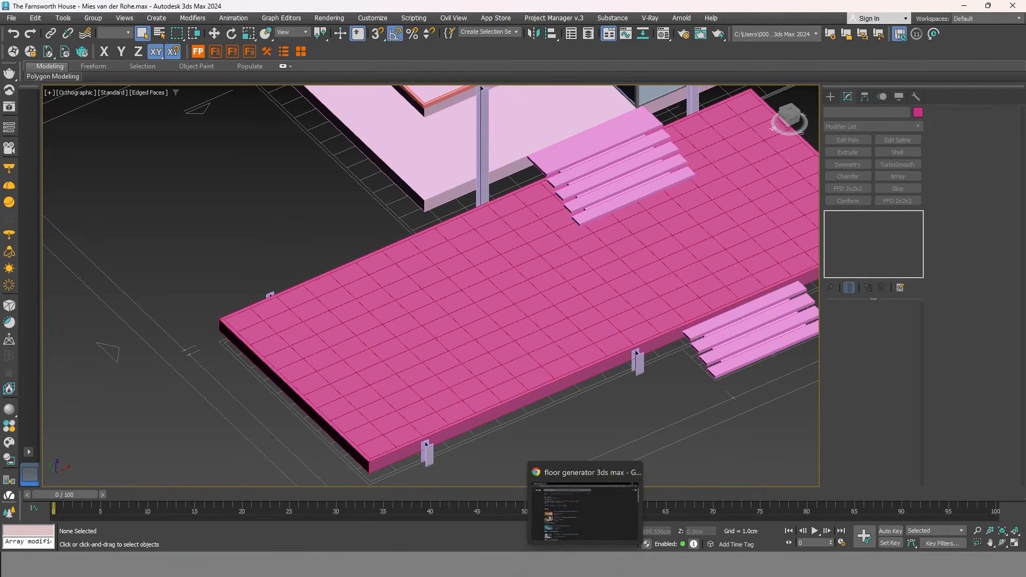
# Open the CG-Source FloorGenerator page from the Chrome search results.
pyautogui.click(585, 514)
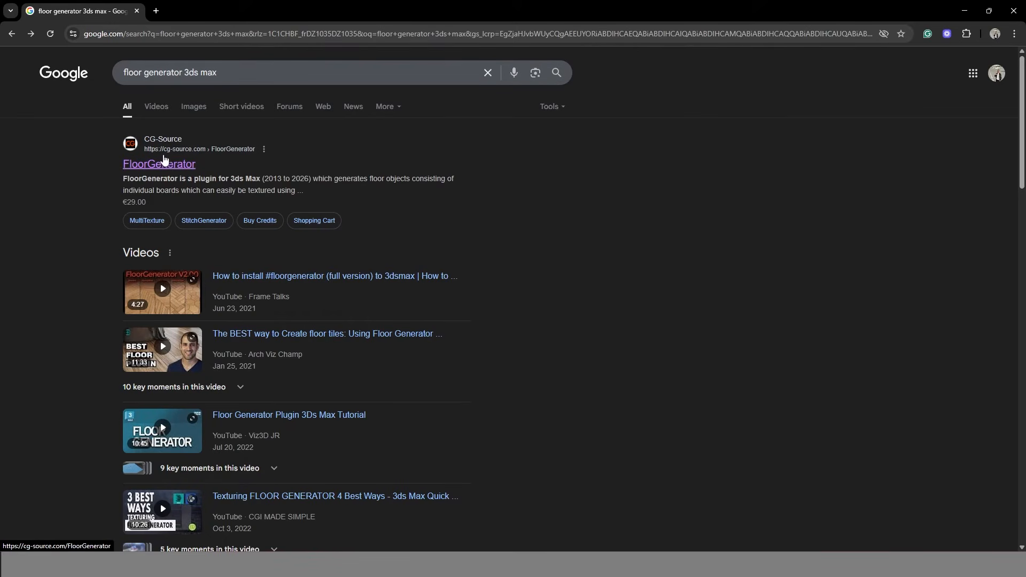
pyautogui.click(159, 148)
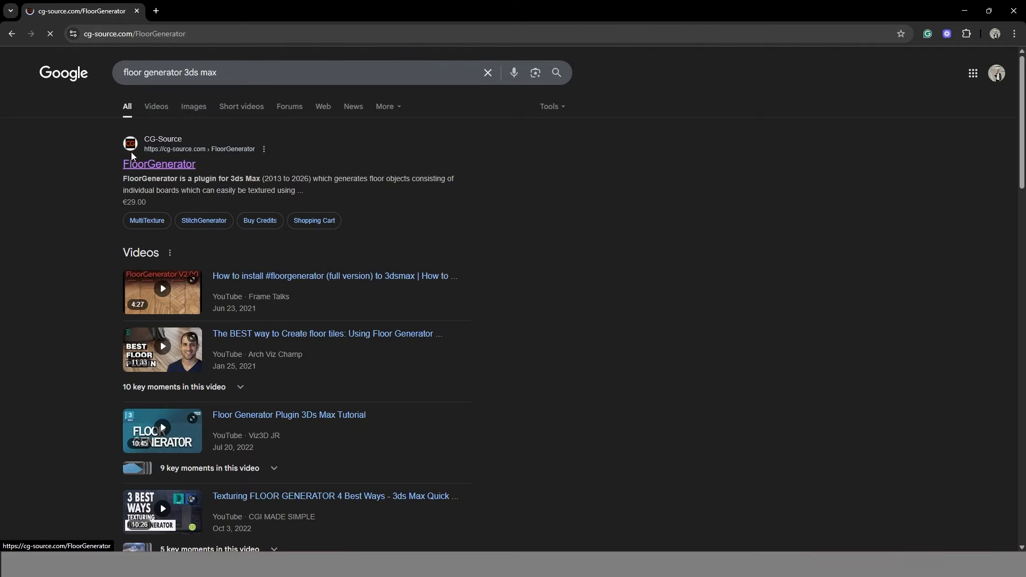
pyautogui.scroll(-2, 469, 204)
pyautogui.scroll(2, 476, 194)
pyautogui.moveTo(891, 65)
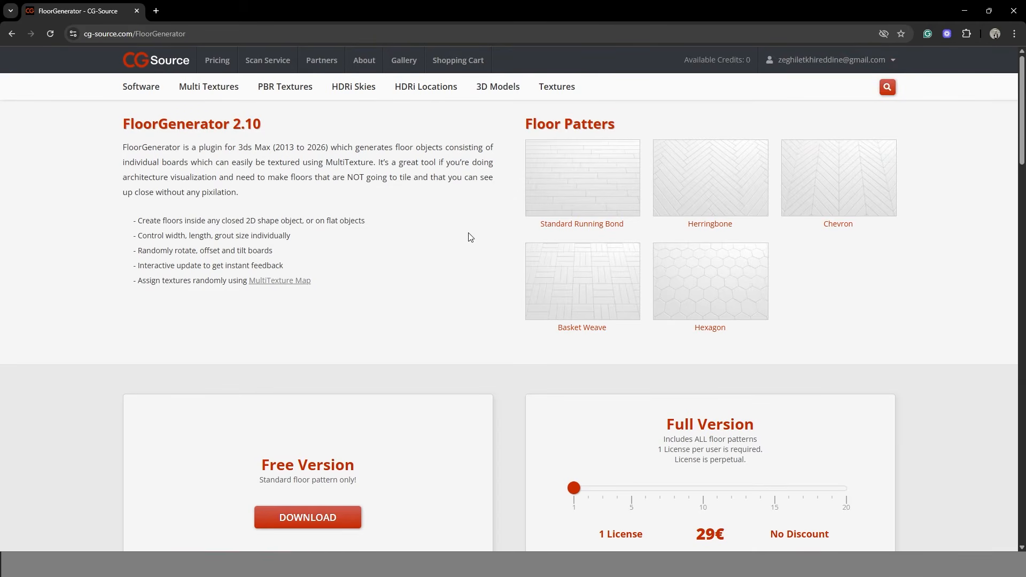
# Download the Free Version of FloorGenerator 2.10.
pyautogui.scroll(-1, 475, 232)
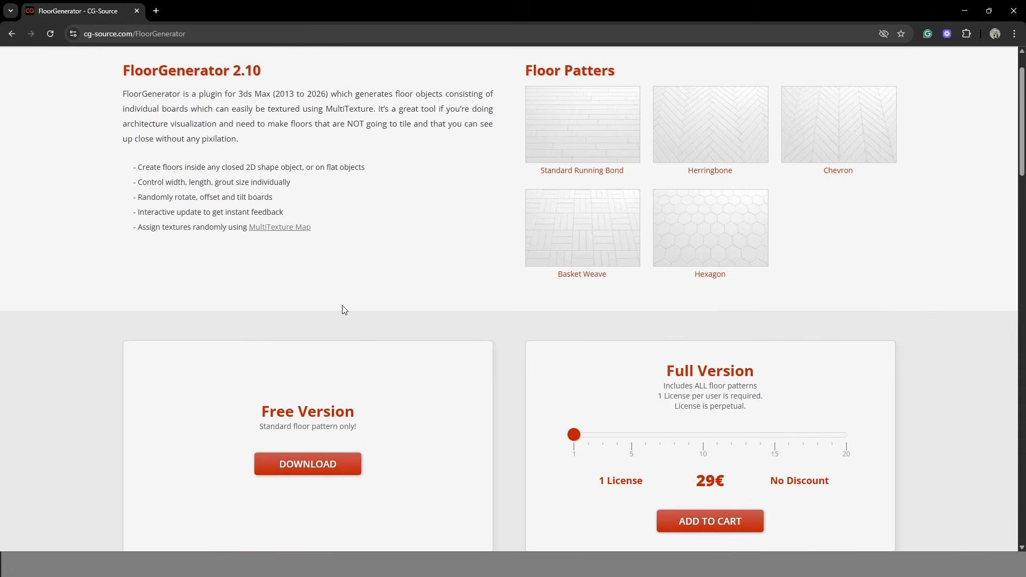
pyautogui.scroll(-1, 363, 379)
pyautogui.scroll(2, 481, 294)
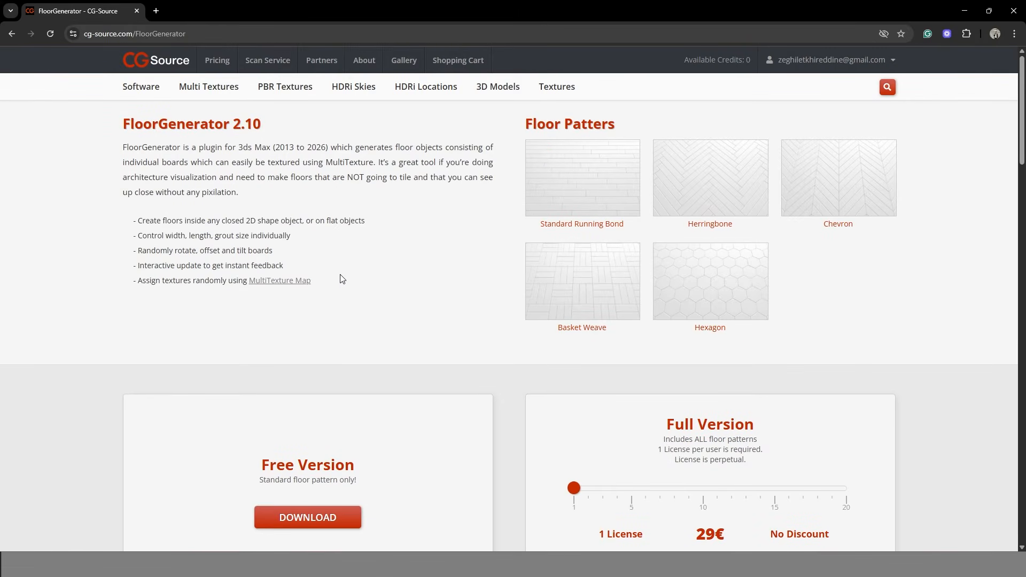
pyautogui.scroll(-2, 342, 279)
pyautogui.scroll(2, 843, 293)
pyautogui.scroll(-6, 573, 293)
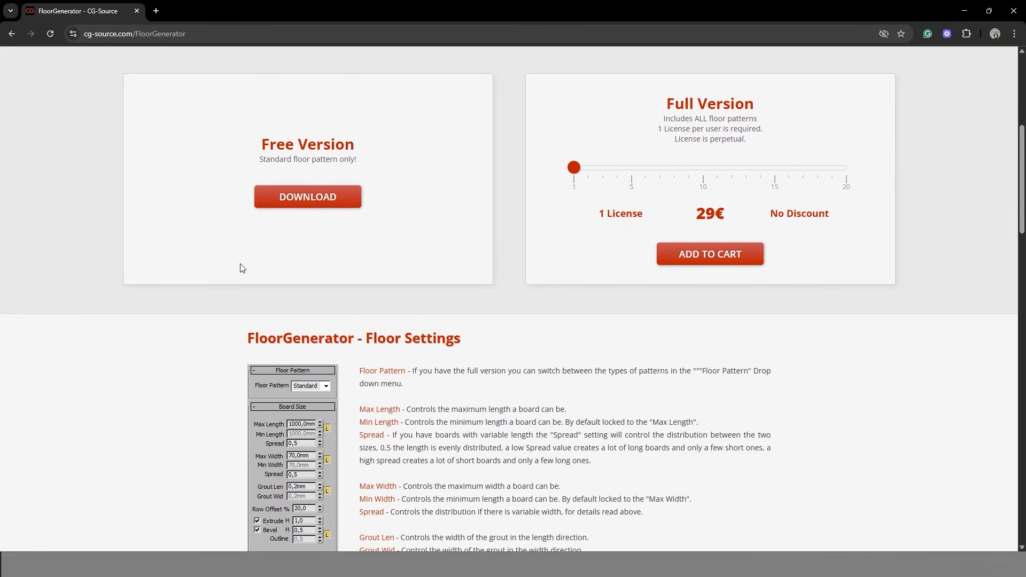
pyautogui.scroll(3, 239, 268)
pyautogui.click(337, 362)
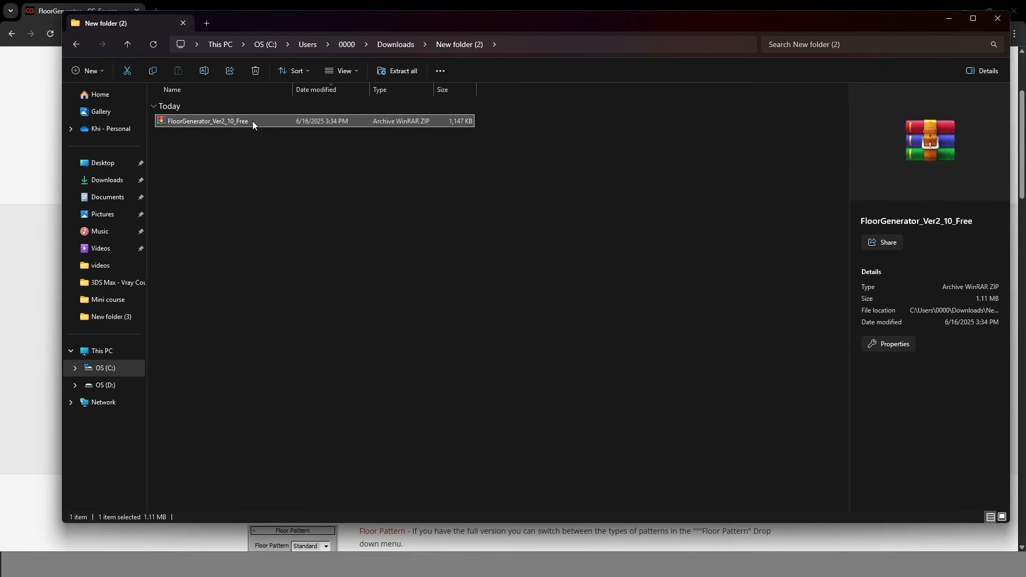
# Extract the FloorGenerator archive here and open the FloorGenerator V2.10 Free folder.
pyautogui.rightClick(252, 121)
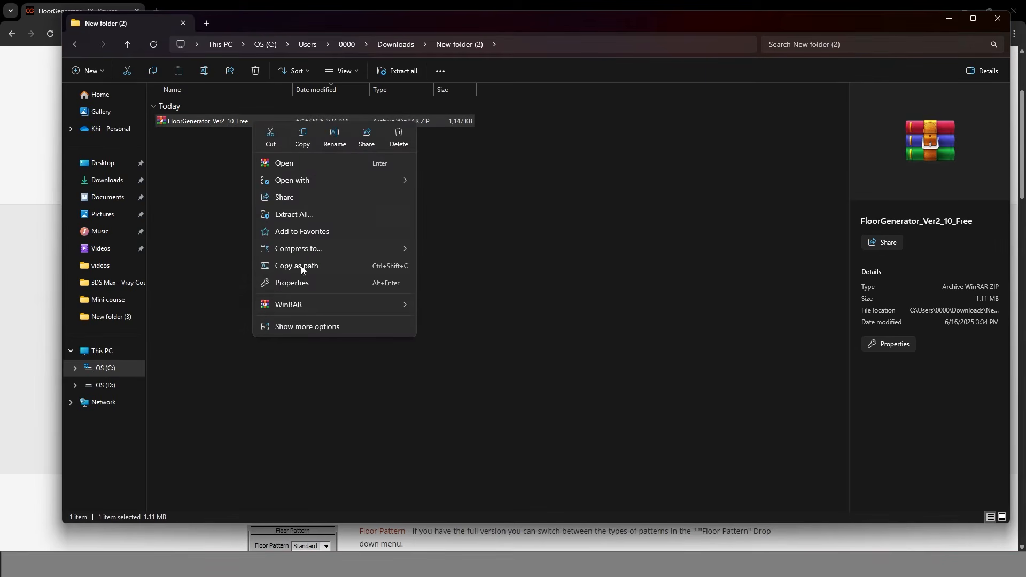
pyautogui.moveTo(360, 308)
pyautogui.click(465, 358)
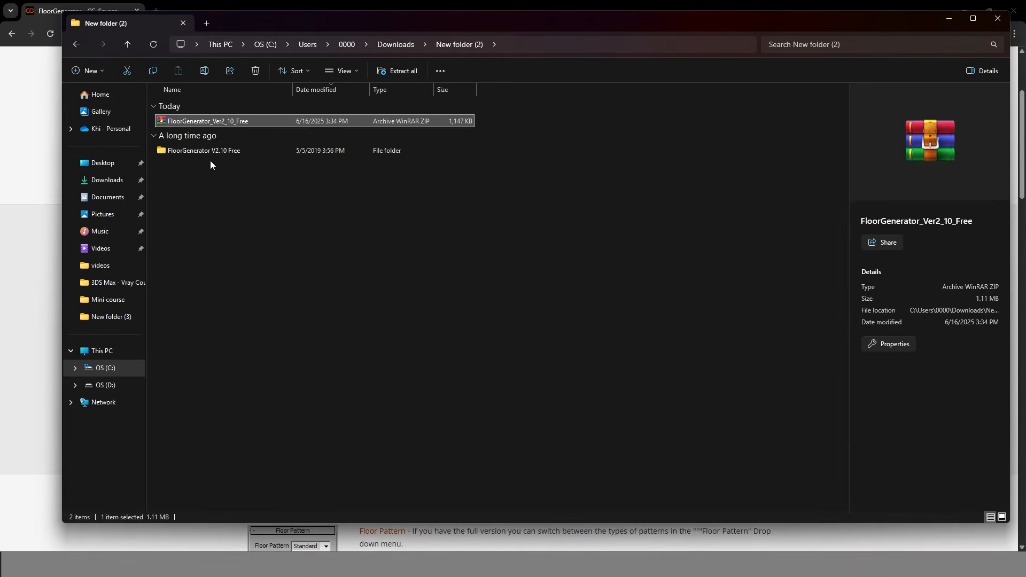
pyautogui.doubleClick(217, 152)
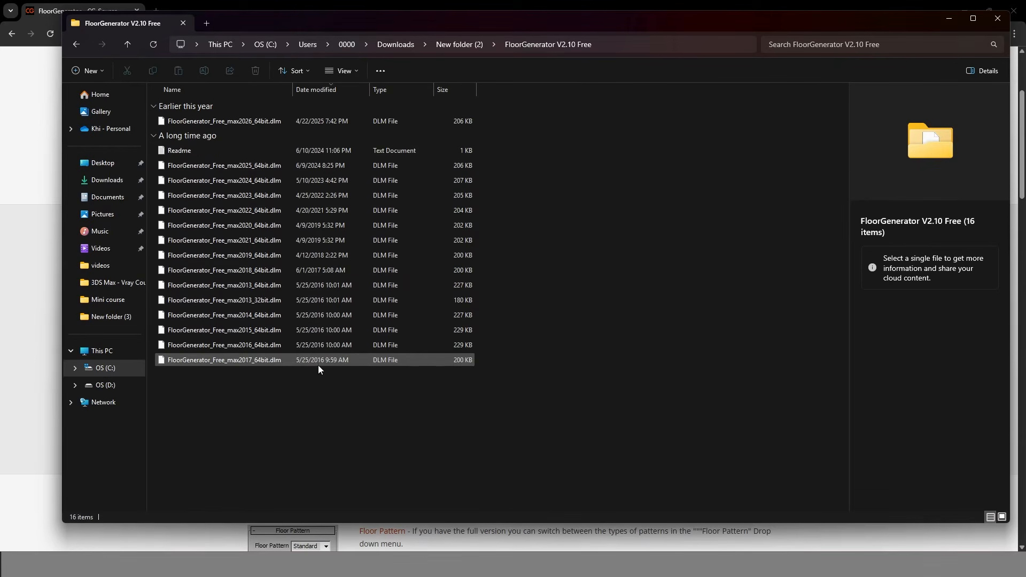
# Copy FloorGenerator_Free_max2024_64bit.dlm and show the Windows desktop.
pyautogui.click(228, 361)
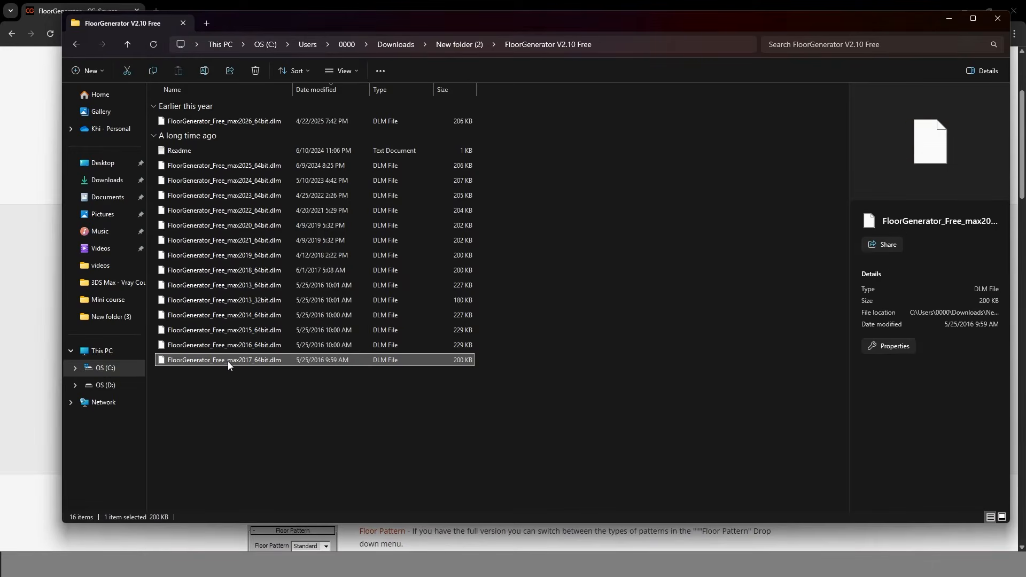
pyautogui.click(243, 181)
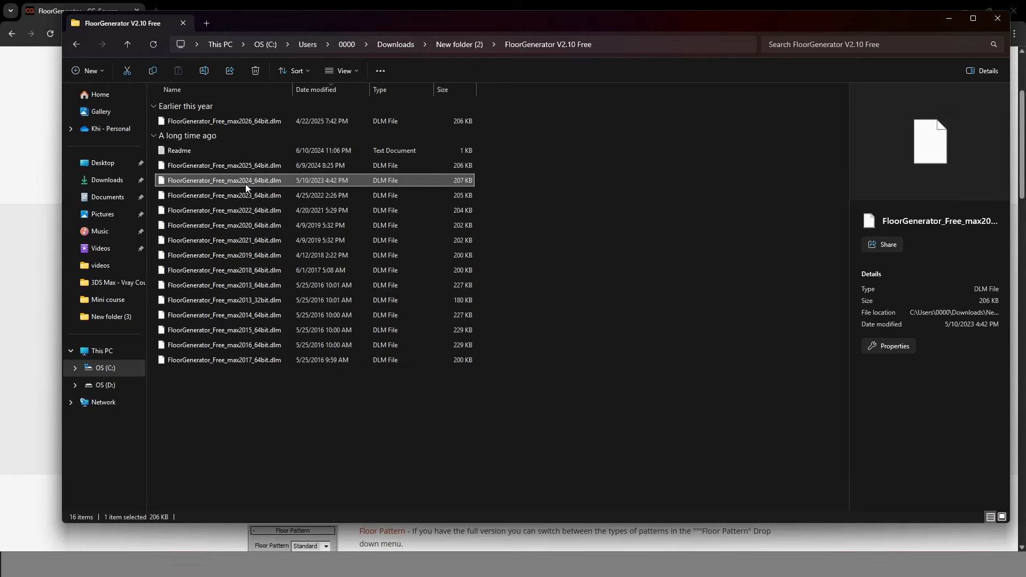
pyautogui.rightClick(247, 185)
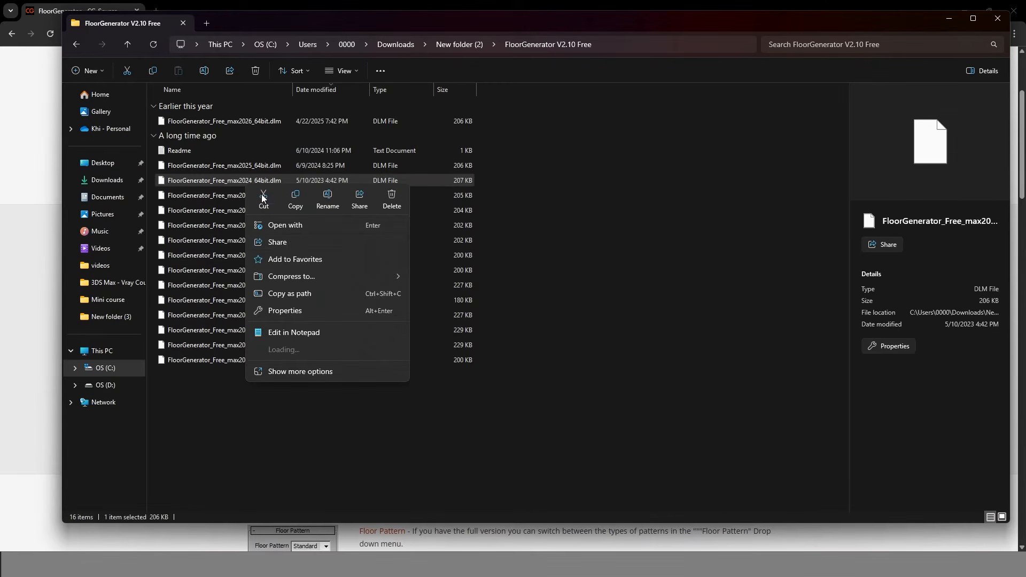
pyautogui.click(303, 204)
pyautogui.press('super+d')
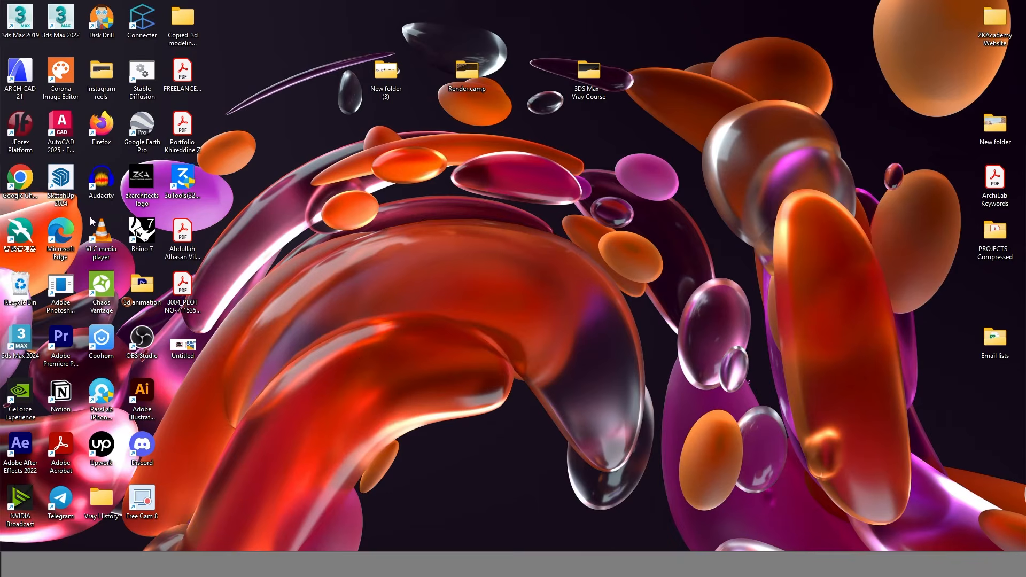
# Open the Plugins folder in the 3ds Max 2024 install location and bring up Paste.
pyautogui.rightClick(23, 347)
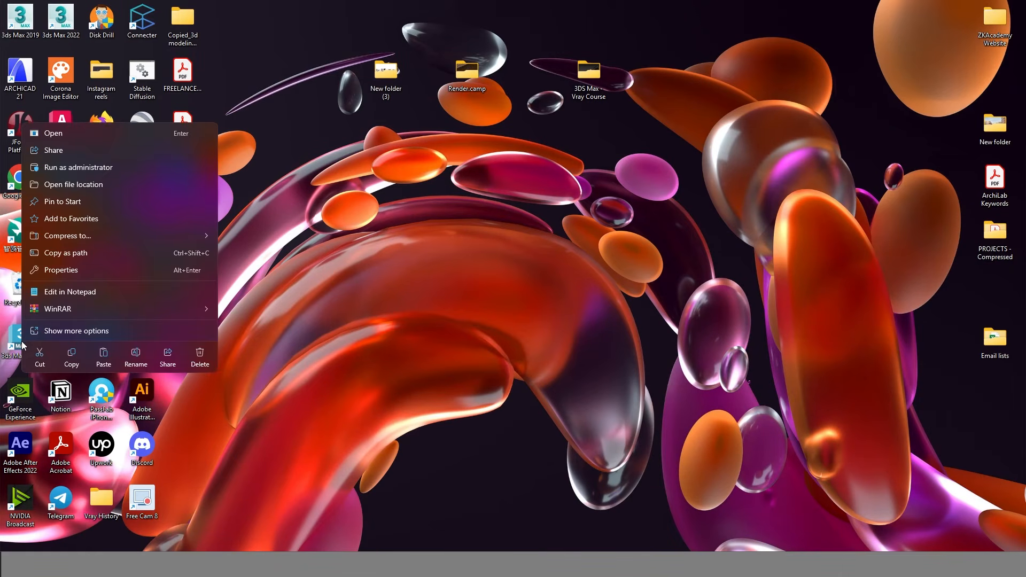
pyautogui.click(102, 185)
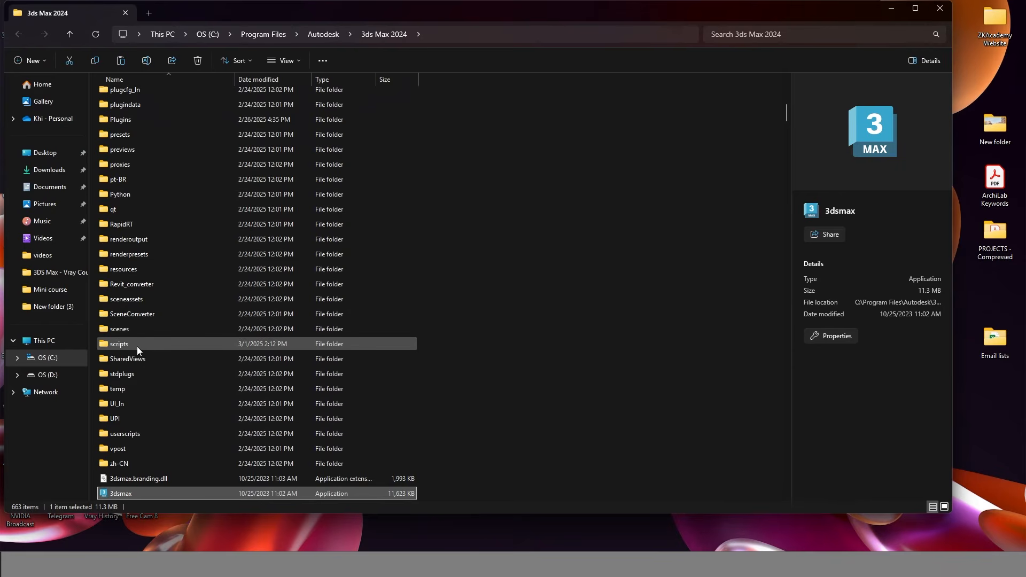
pyautogui.scroll(1, 124, 231)
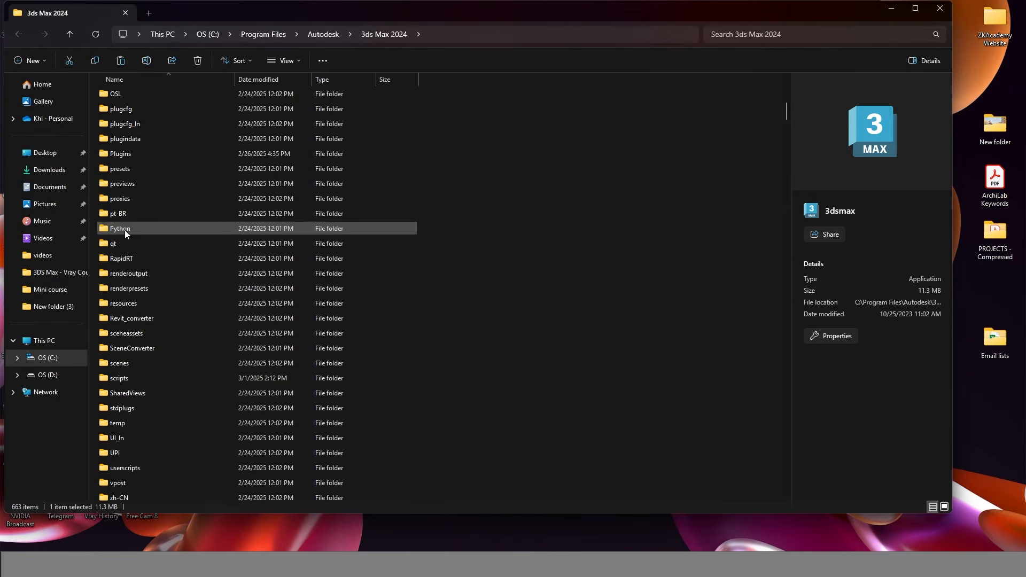
pyautogui.doubleClick(145, 153)
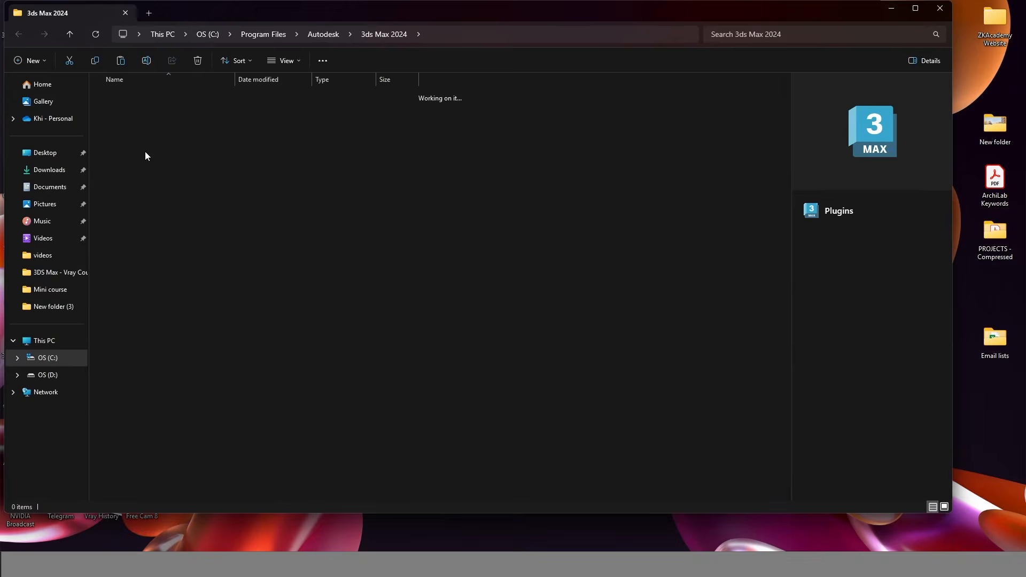
pyautogui.rightClick(419, 319)
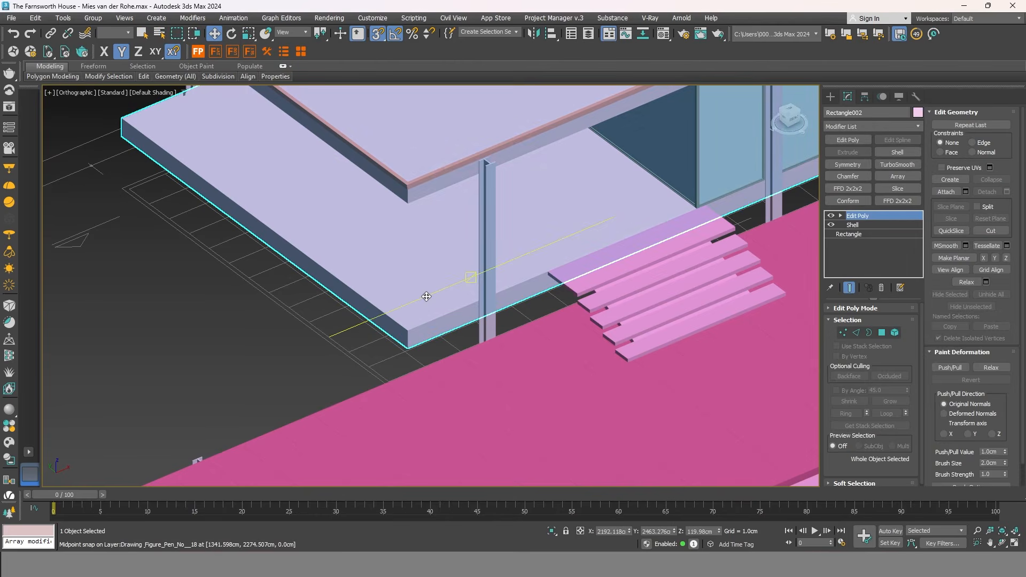
# Inset the floor slab's top polygon by 10.0 cm, then clear the selection.
pyautogui.click(883, 333)
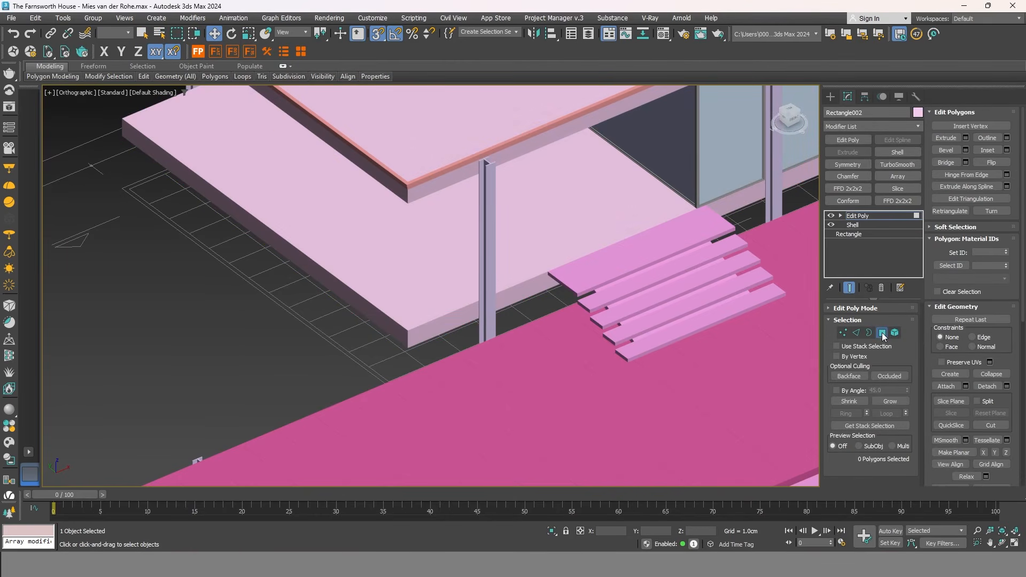
pyautogui.click(538, 244)
pyautogui.rightClick(538, 244)
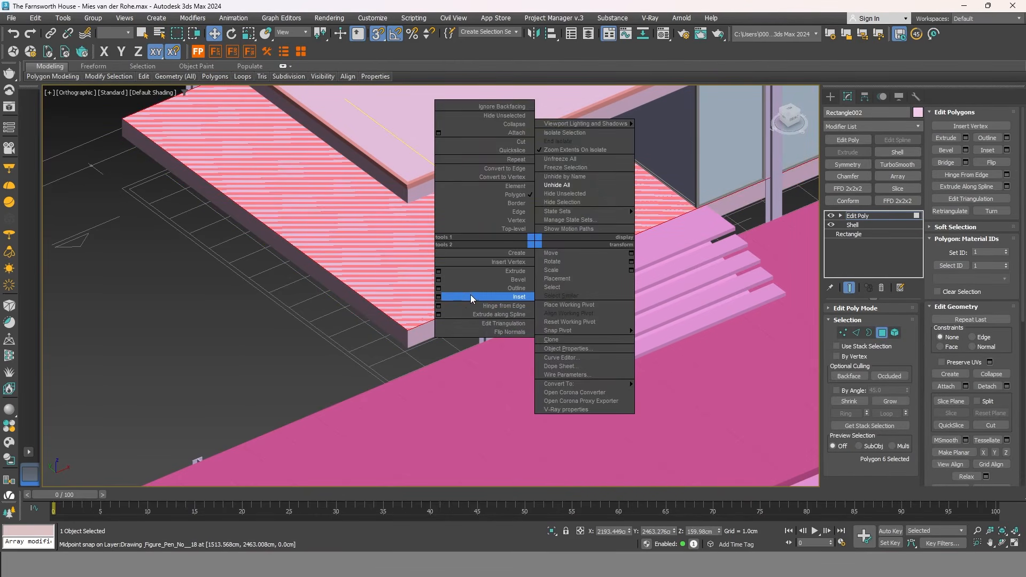
pyautogui.click(438, 297)
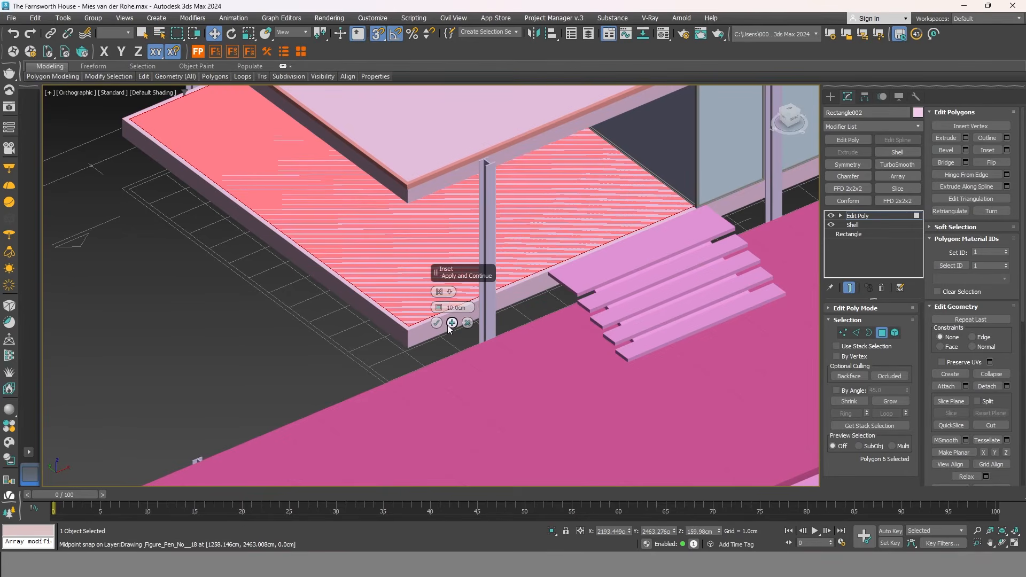
pyautogui.click(436, 324)
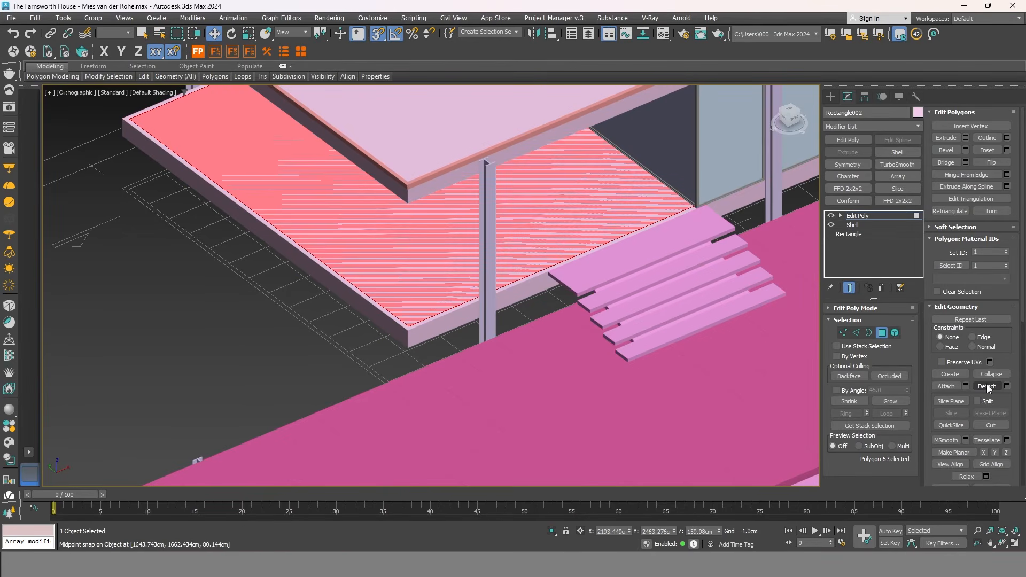
pyautogui.click(667, 316)
# Copy the pink terrace's FloorGenerator modifier and paste it onto the house floor slab.
pyautogui.click(882, 333)
pyautogui.click(357, 342)
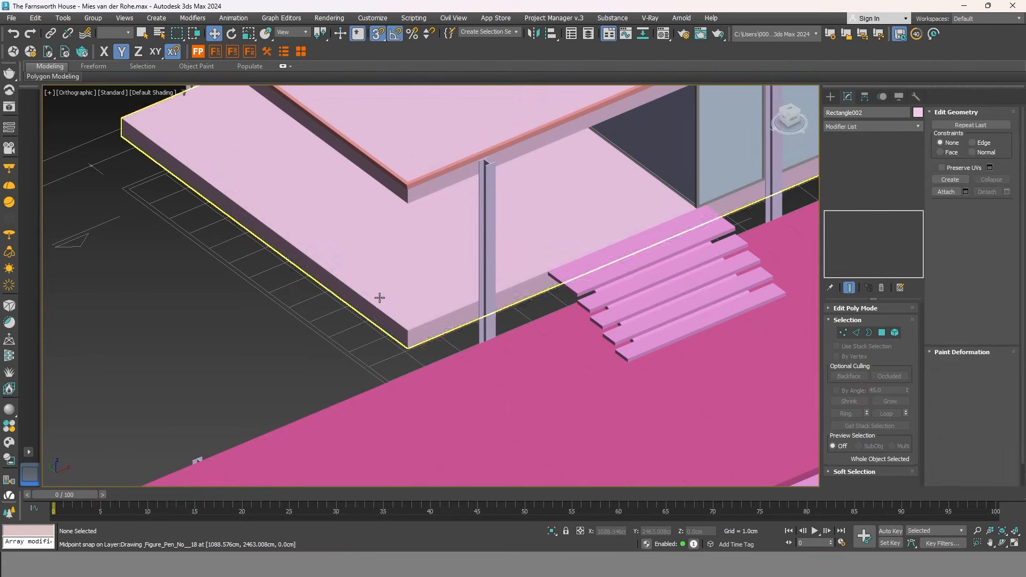
pyautogui.scroll(-5, 415, 282)
pyautogui.scroll(6, 475, 369)
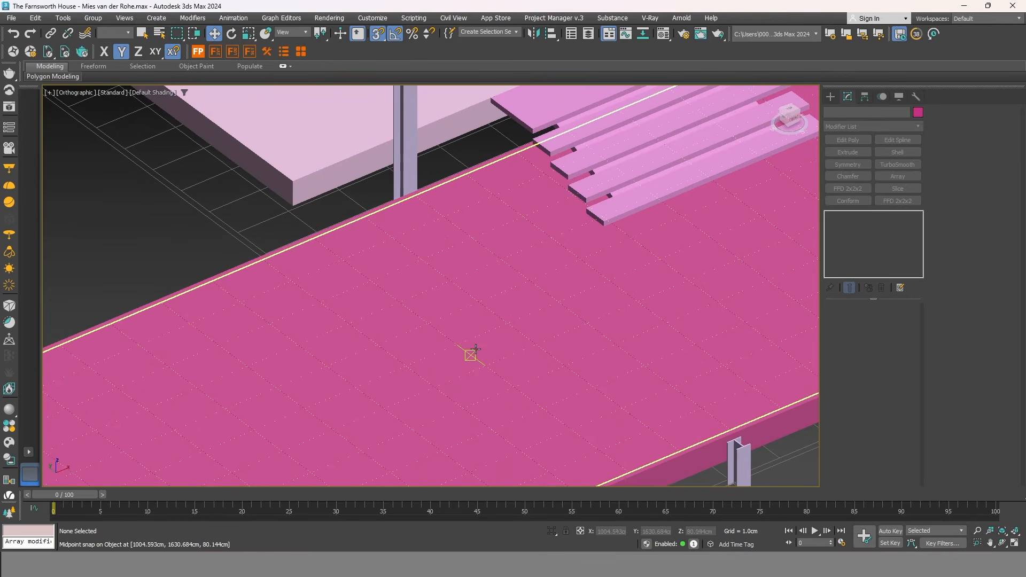
pyautogui.click(470, 351)
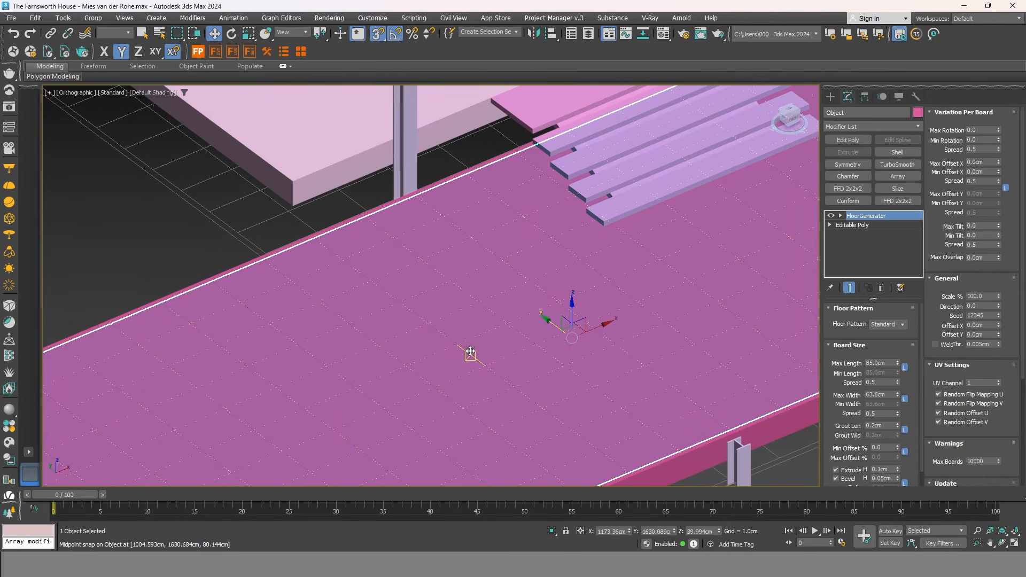
pyautogui.rightClick(879, 221)
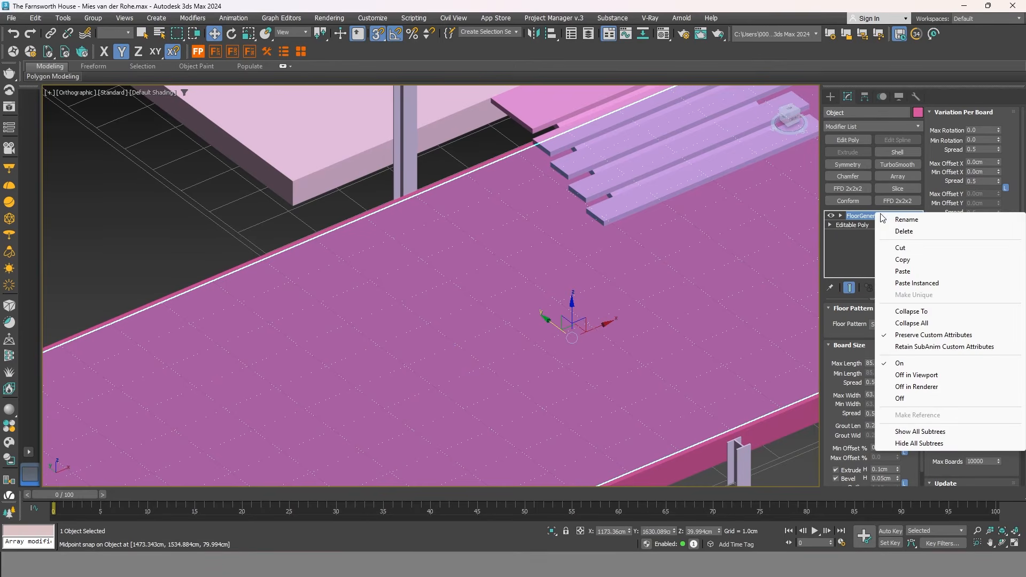
pyautogui.click(907, 261)
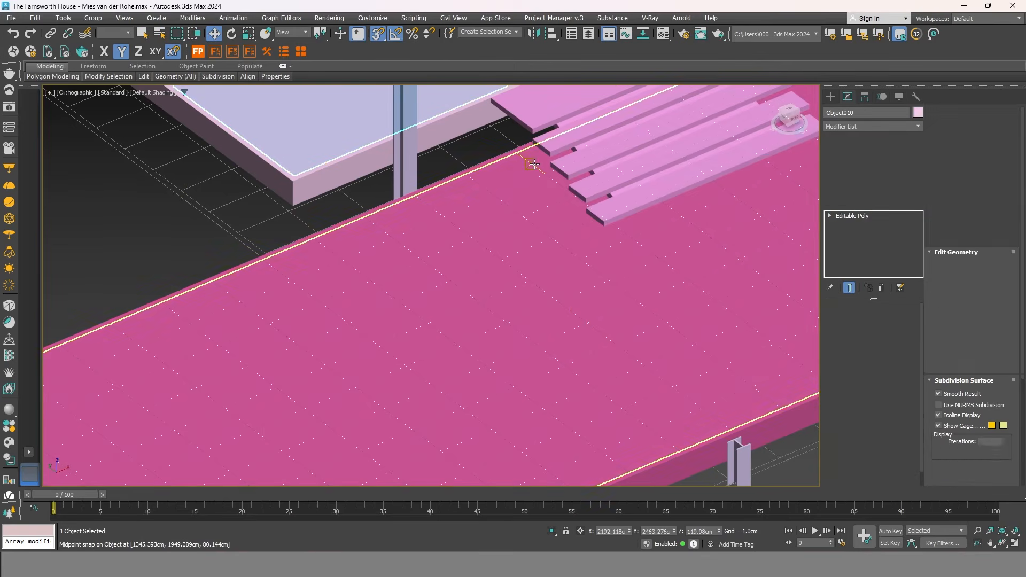
pyautogui.rightClick(866, 216)
pyautogui.click(910, 224)
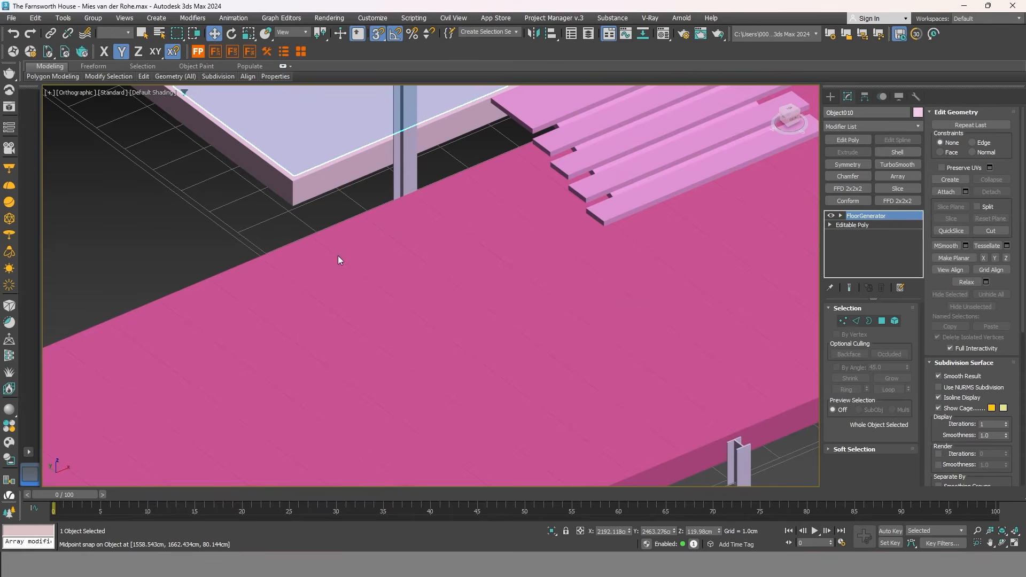
# Inspect the new tile grid on the house floor with edged faces shown.
pyautogui.click(146, 245)
pyautogui.scroll(-5, 303, 281)
pyautogui.moveTo(422, 268)
pyautogui.mouseDown(button='middle')
pyautogui.moveTo(479, 316)
pyautogui.moveTo(538, 306)
pyautogui.moveTo(478, 333)
pyautogui.mouseUp(button='middle')
pyautogui.press('F4')
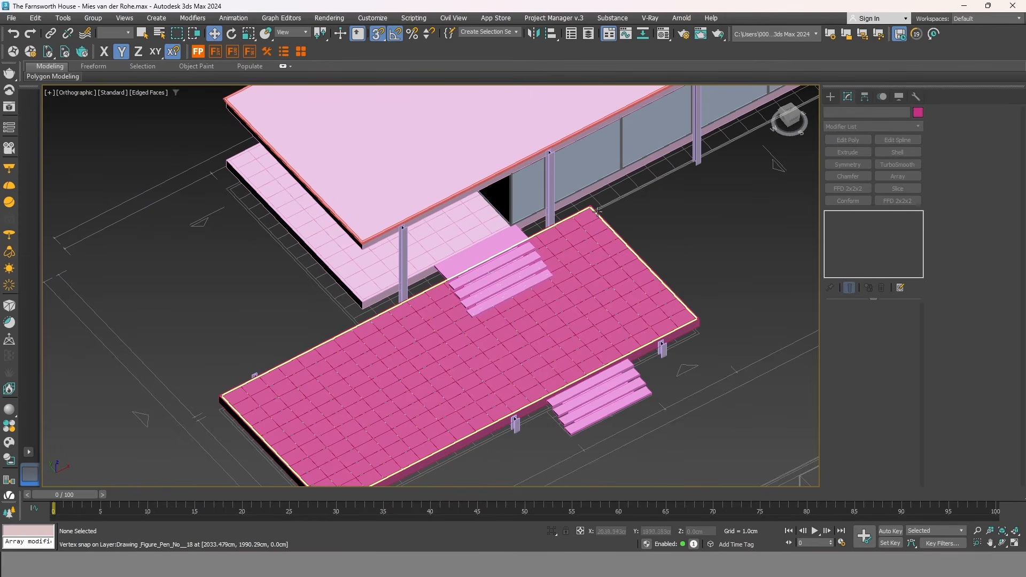
pyautogui.scroll(2, 618, 193)
pyautogui.moveTo(618, 193); pyautogui.dragTo(625, 239, button='middle')
# Select the glass window group and frame it in the view.
pyautogui.press('F4')
pyautogui.click(623, 236)
pyautogui.press('z')
pyautogui.moveTo(393, 332); pyautogui.dragTo(517, 316, button='middle')
# Isolate the glass windows and select the Group009 window group.
pyautogui.rightClick(614, 267)
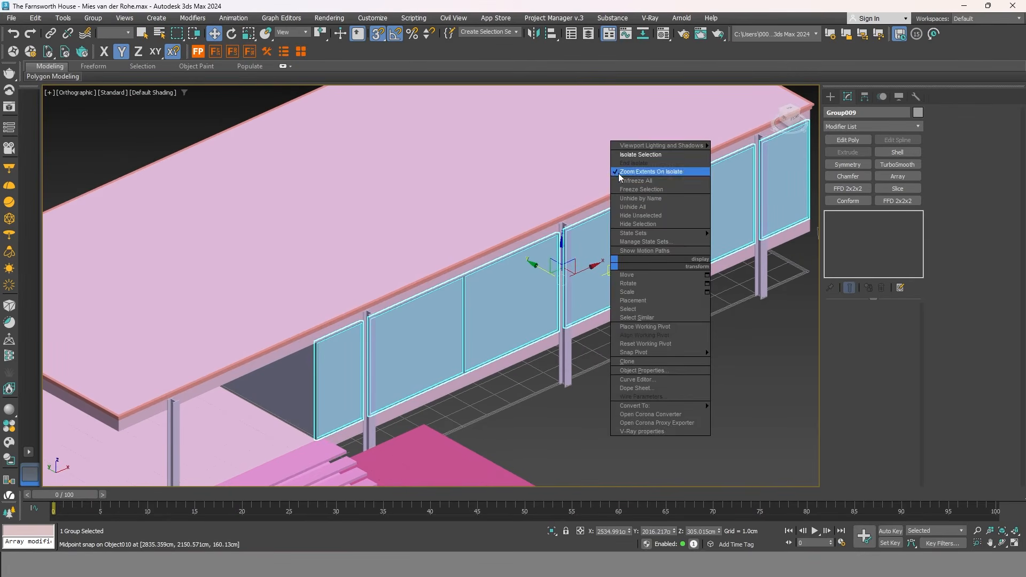
pyautogui.click(633, 156)
pyautogui.click(395, 383)
pyautogui.moveTo(396, 383); pyautogui.dragTo(536, 339, button='middle')
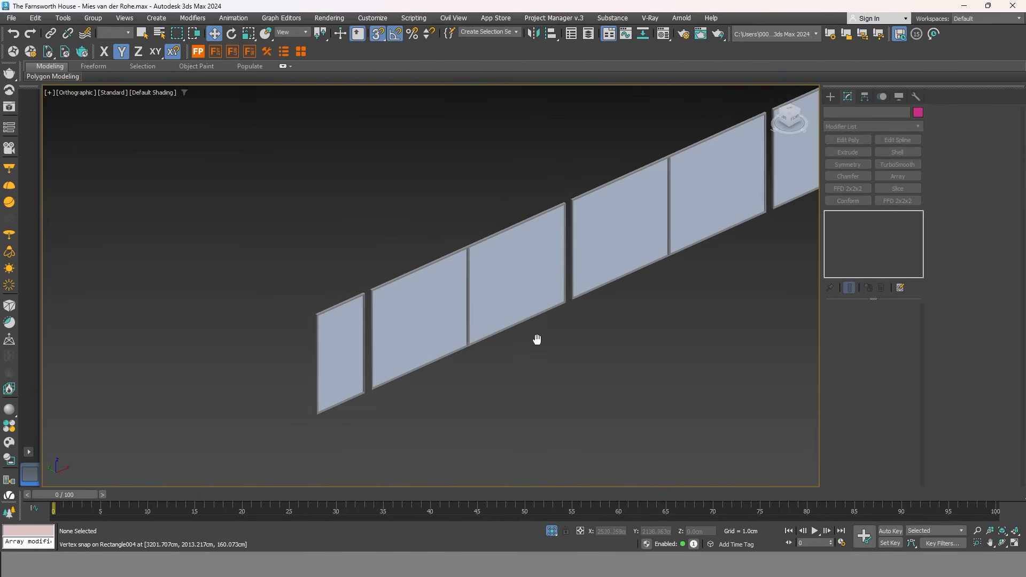
pyautogui.scroll(2, 380, 294)
pyautogui.click(380, 293)
pyautogui.scroll(5, 380, 292)
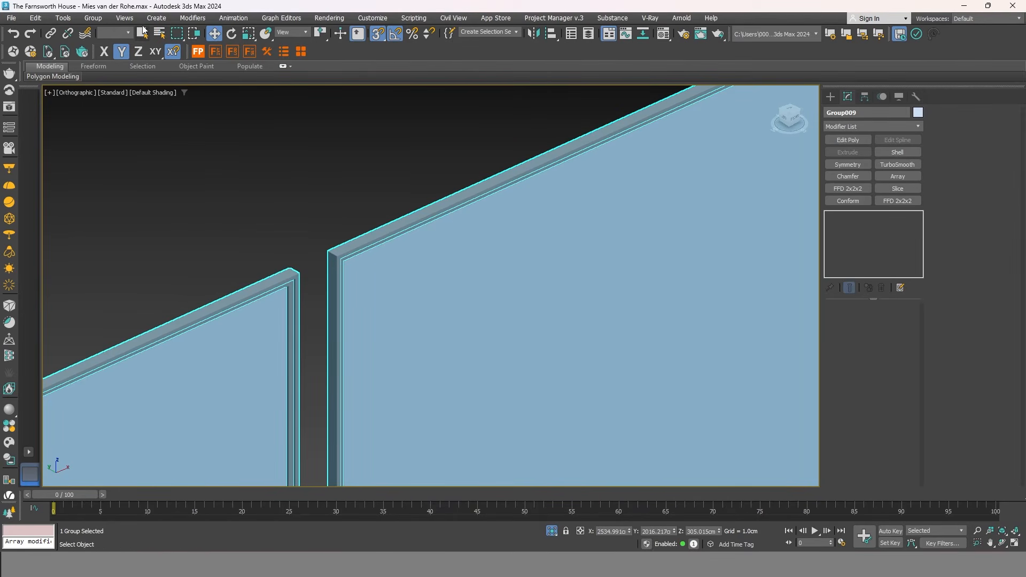
# Open Group009 and add a Chamfer modifier to one window frame.
pyautogui.click(93, 19)
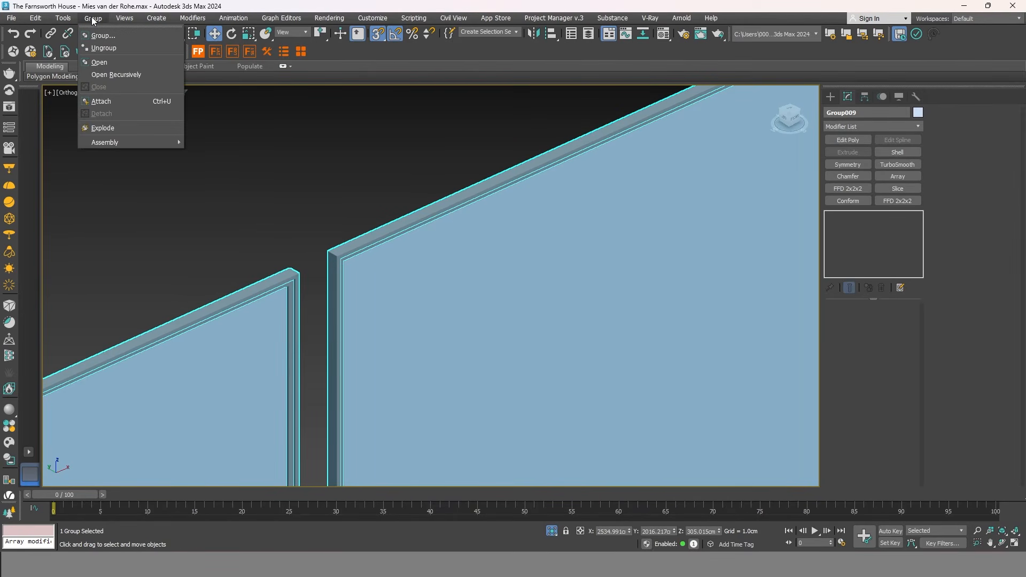
pyautogui.click(99, 62)
pyautogui.scroll(5, 278, 286)
pyautogui.click(428, 212)
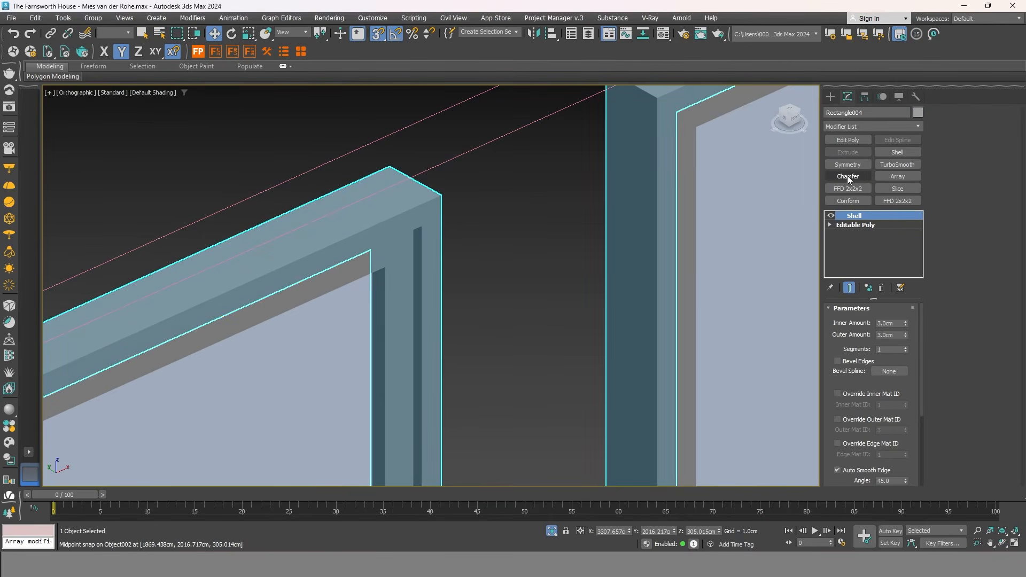
pyautogui.click(848, 177)
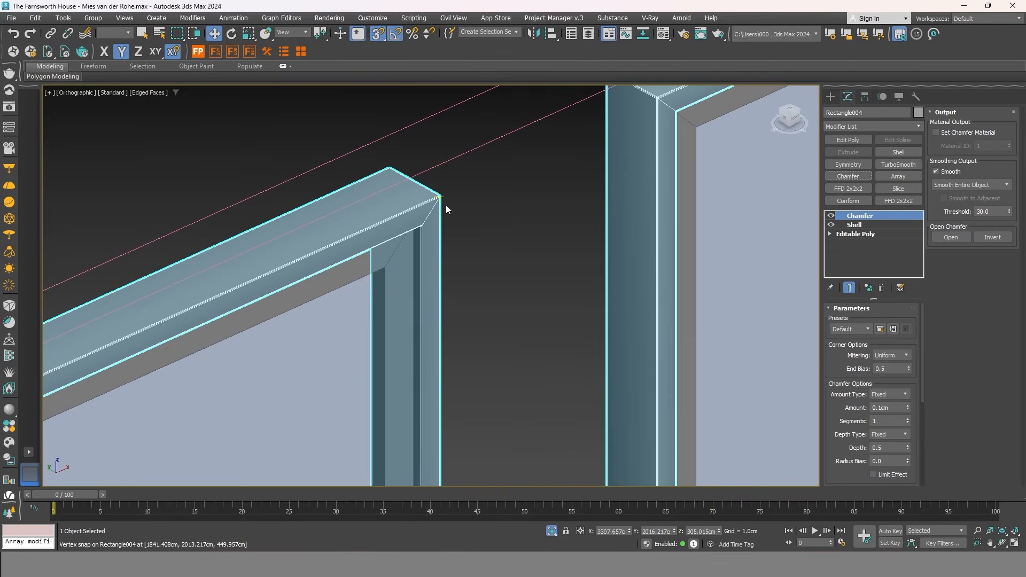
pyautogui.scroll(5, 446, 206)
pyautogui.press('F4')
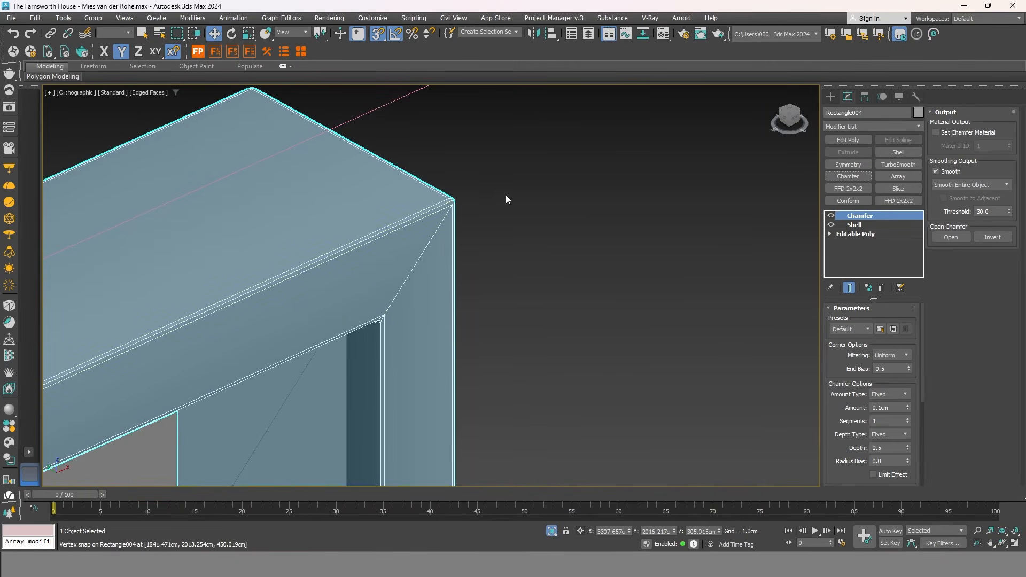
pyautogui.scroll(-3, 535, 182)
pyautogui.scroll(4, 626, 214)
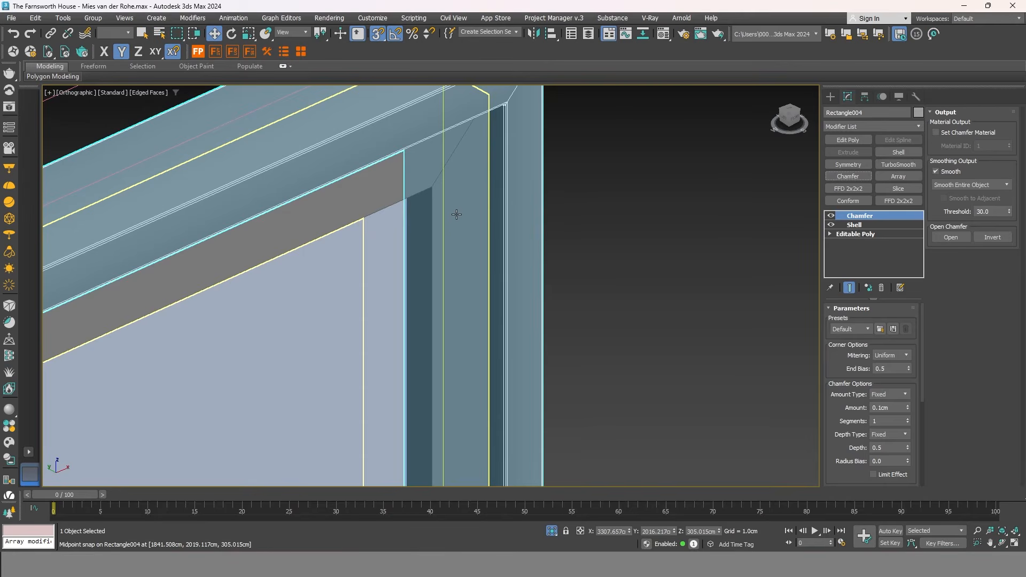
# Paste the Chamfer instanced onto Object001 and set it to Smooth Chamfers Only.
pyautogui.rightClick(877, 215)
pyautogui.click(910, 262)
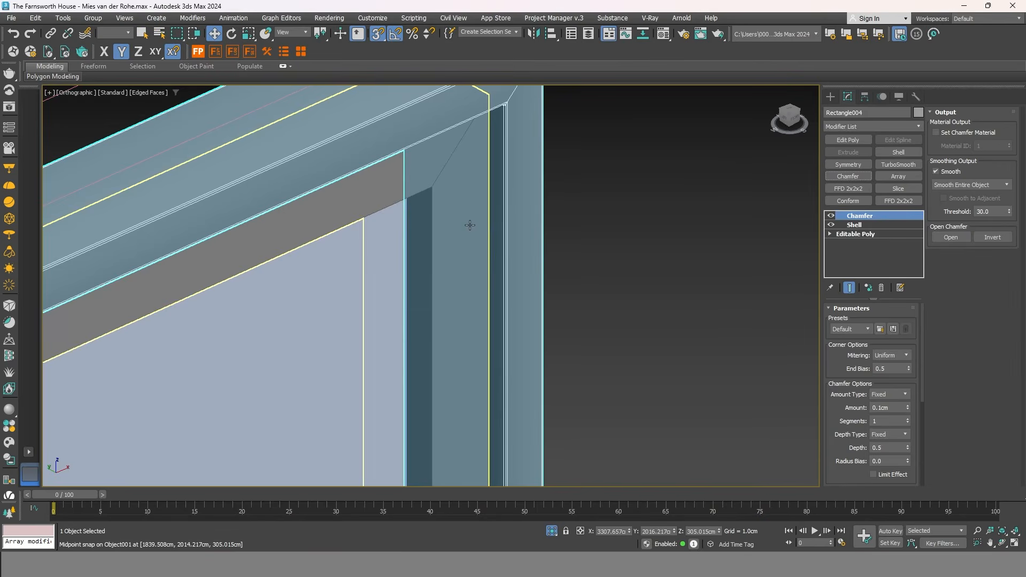
pyautogui.click(469, 225)
pyautogui.rightClick(883, 217)
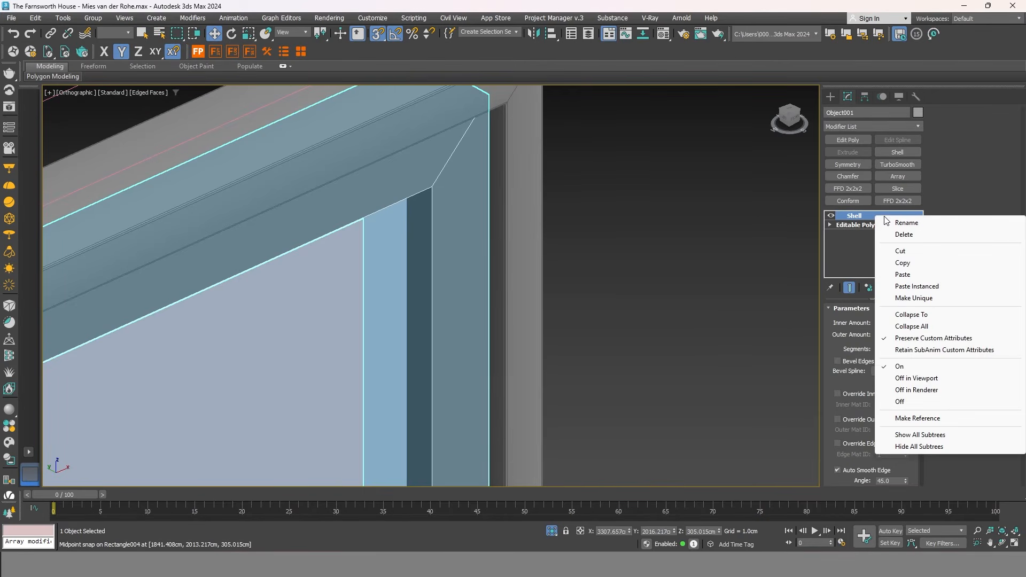
pyautogui.click(935, 287)
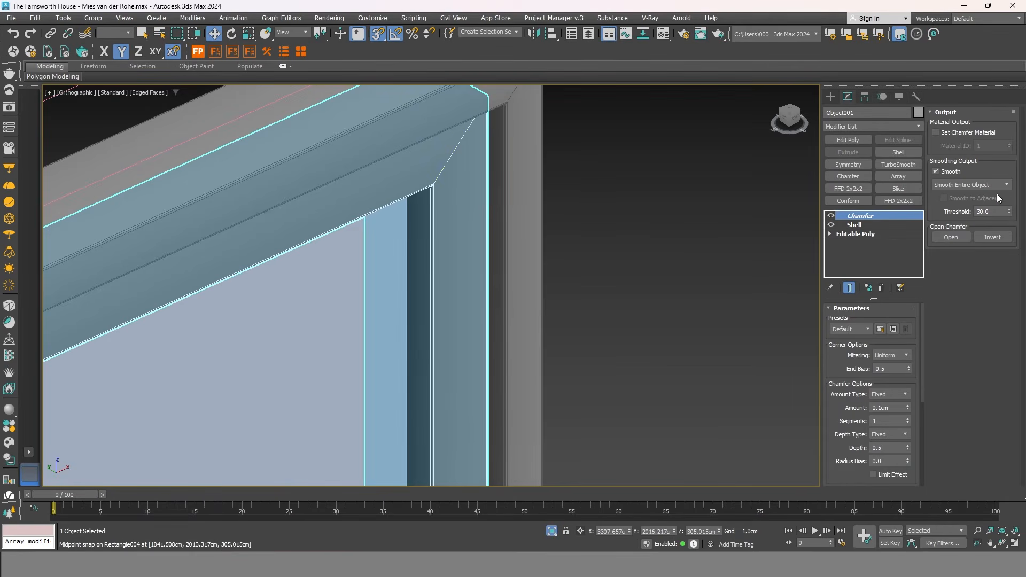
pyautogui.click(964, 184)
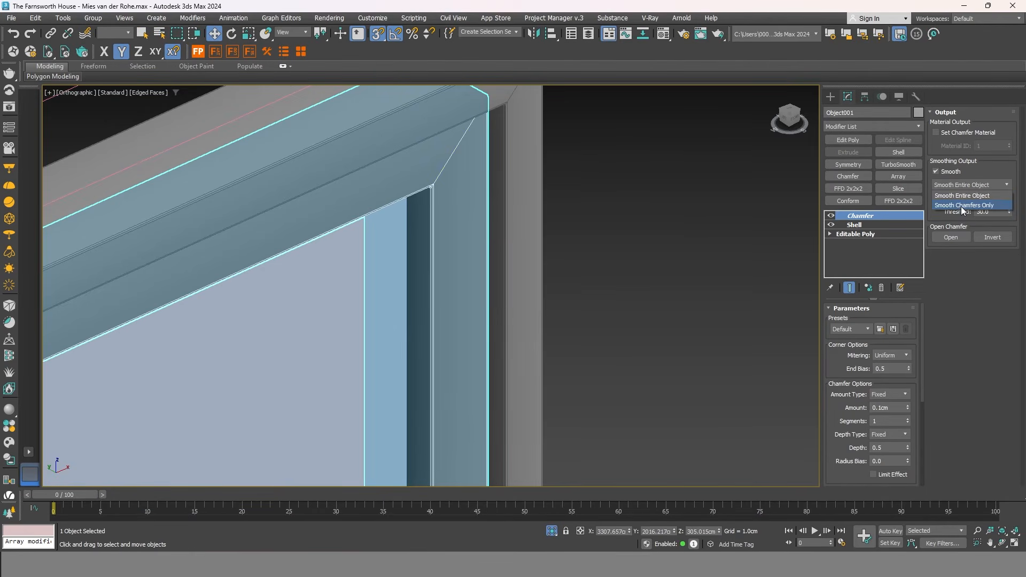
pyautogui.click(963, 206)
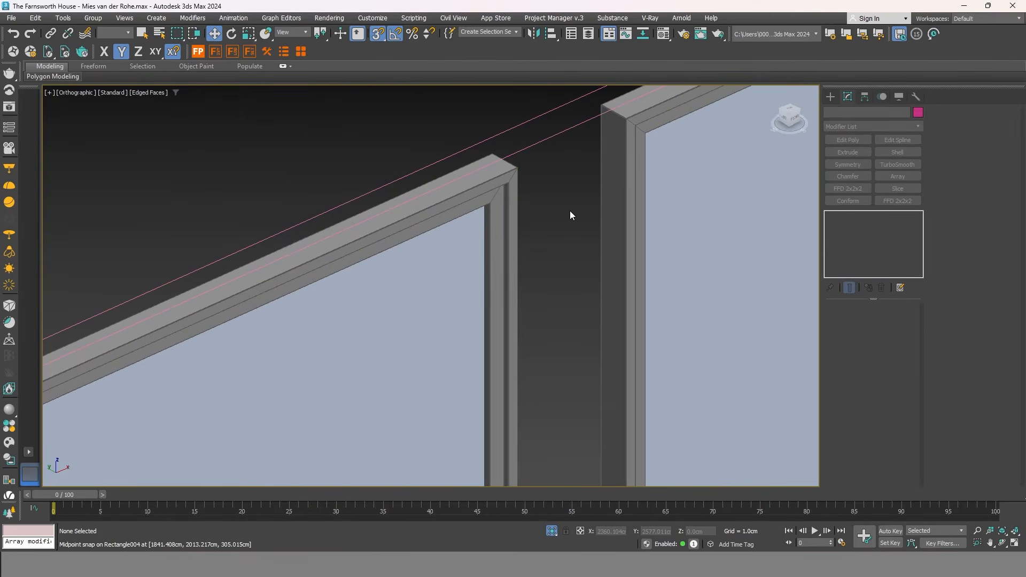
# Select all four window frames and group them.
pyautogui.scroll(-6, 569, 211)
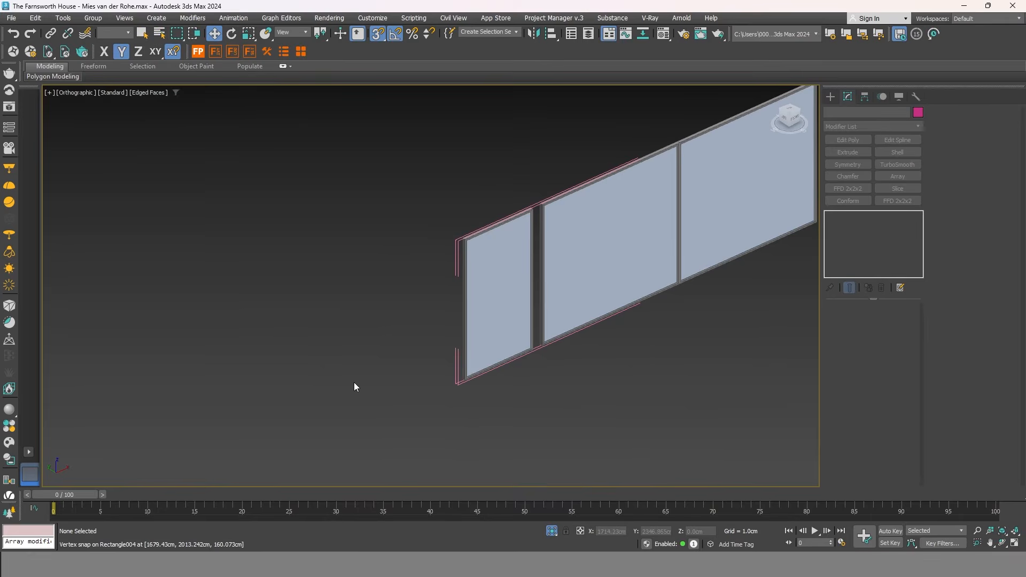
pyautogui.scroll(-3, 355, 385)
pyautogui.scroll(3, 550, 338)
pyautogui.moveTo(508, 394); pyautogui.dragTo(325, 187)
pyautogui.click(110, 17)
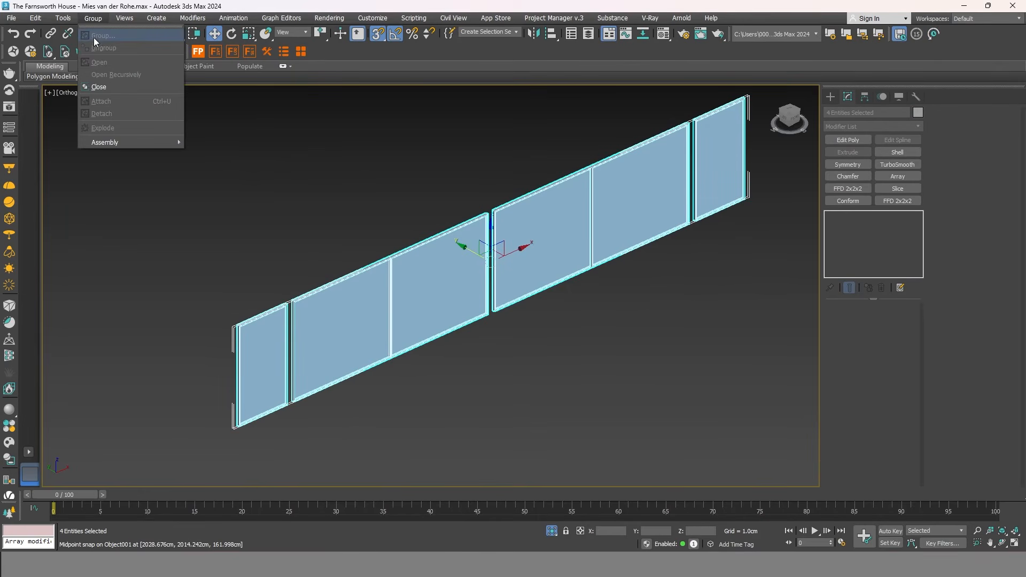
pyautogui.click(105, 85)
# In wireframe, select all the house's modelled objects and hide them, leaving the CAD plan.
pyautogui.rightClick(384, 214)
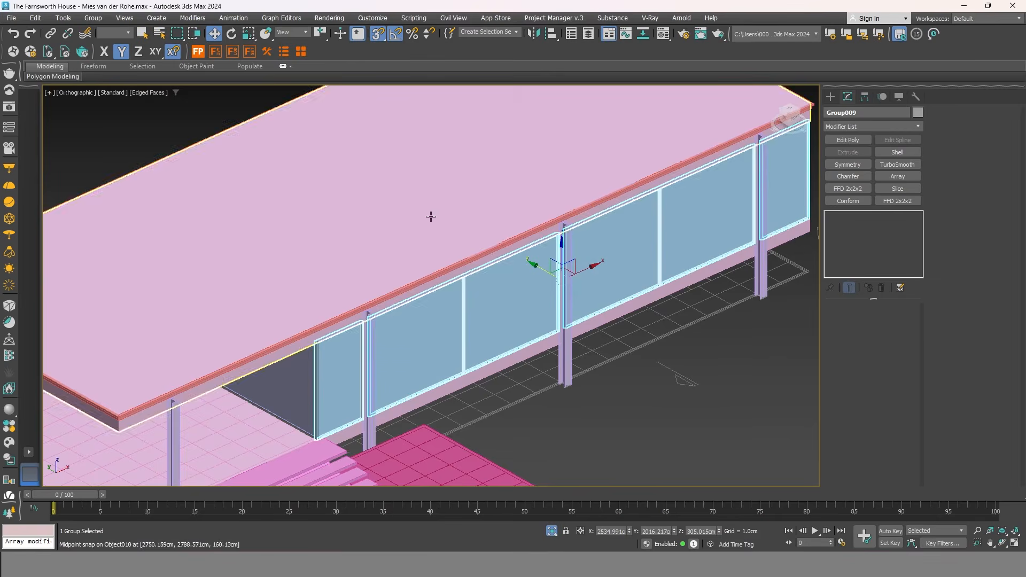
pyautogui.scroll(-3, 538, 267)
pyautogui.scroll(3, 614, 327)
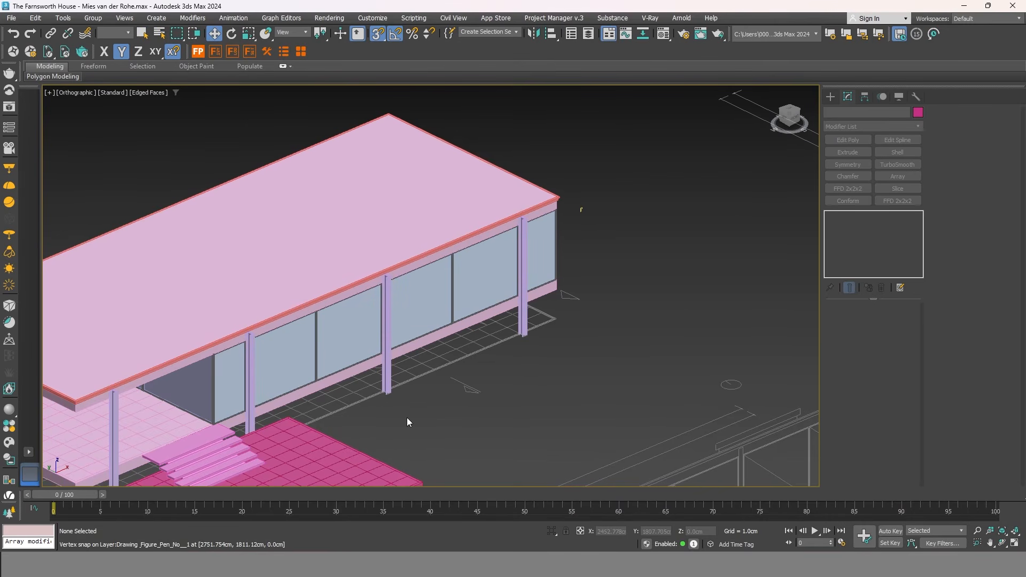
pyautogui.moveTo(357, 409); pyautogui.dragTo(531, 249, button='middle')
pyautogui.press('F3')
pyautogui.scroll(-5, 525, 382)
pyautogui.moveTo(717, 102); pyautogui.dragTo(317, 439)
pyautogui.rightClick(551, 270)
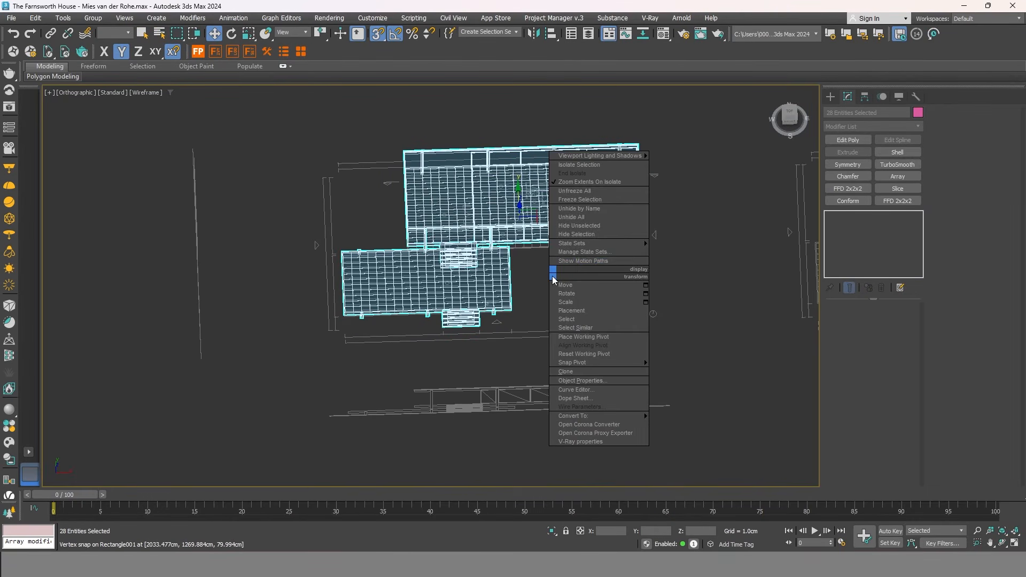
pyautogui.click(585, 230)
# Return to shaded display, view from the Top and zoom into the kitchen core.
pyautogui.press('F3')
pyautogui.scroll(2, 547, 231)
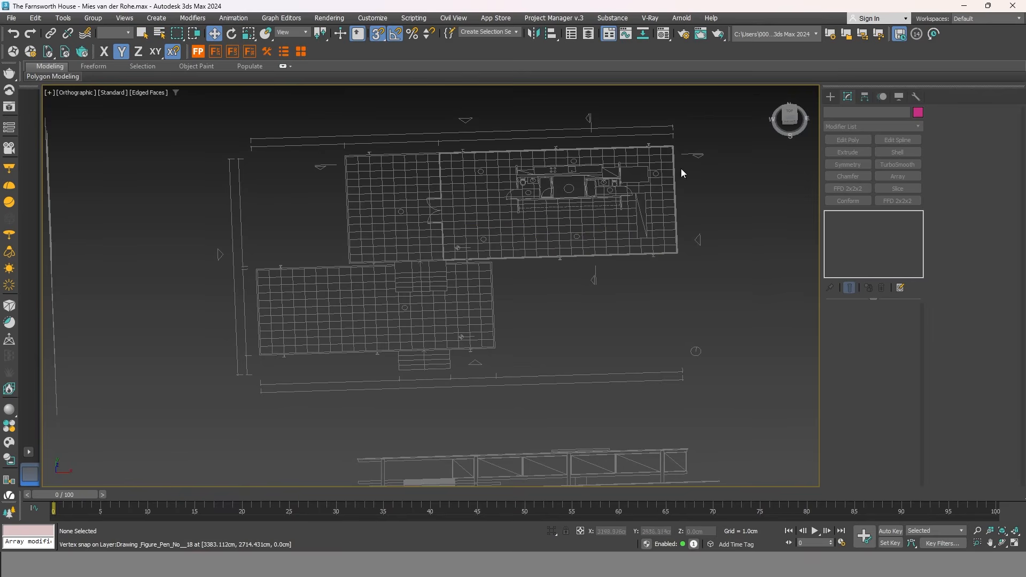
pyautogui.click(791, 113)
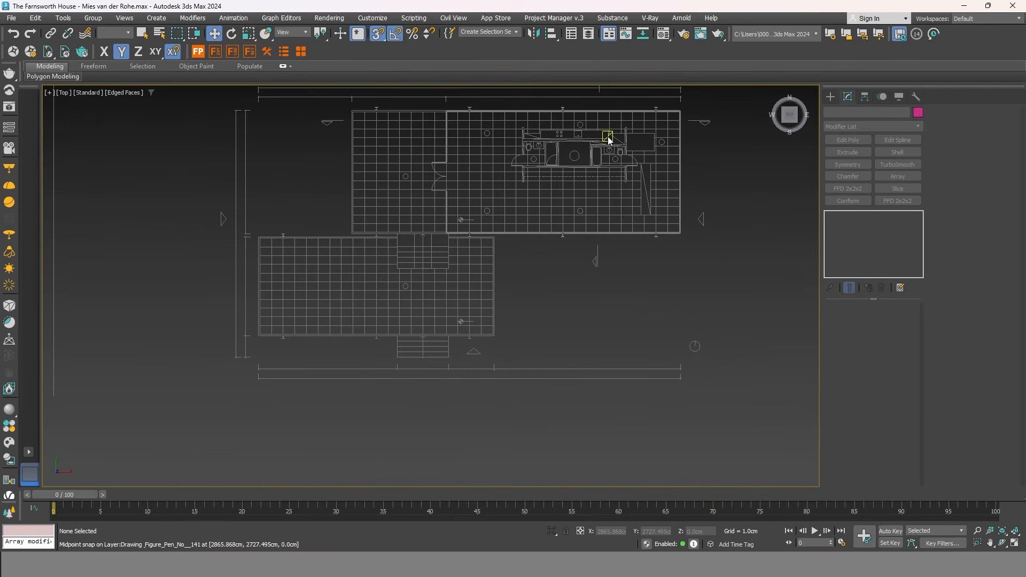
pyautogui.scroll(5, 604, 134)
pyautogui.scroll(-3, 609, 235)
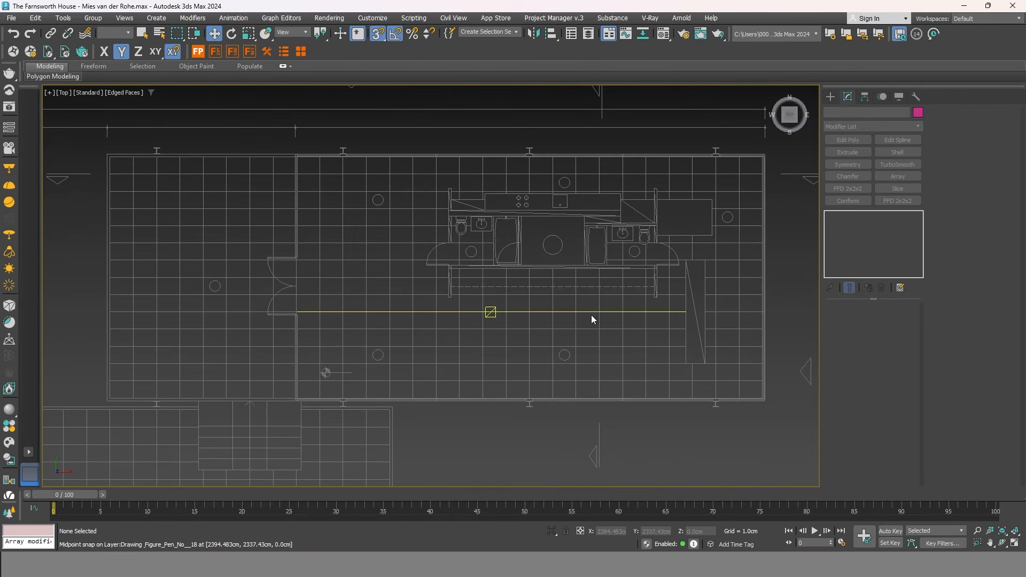
pyautogui.scroll(1, 567, 216)
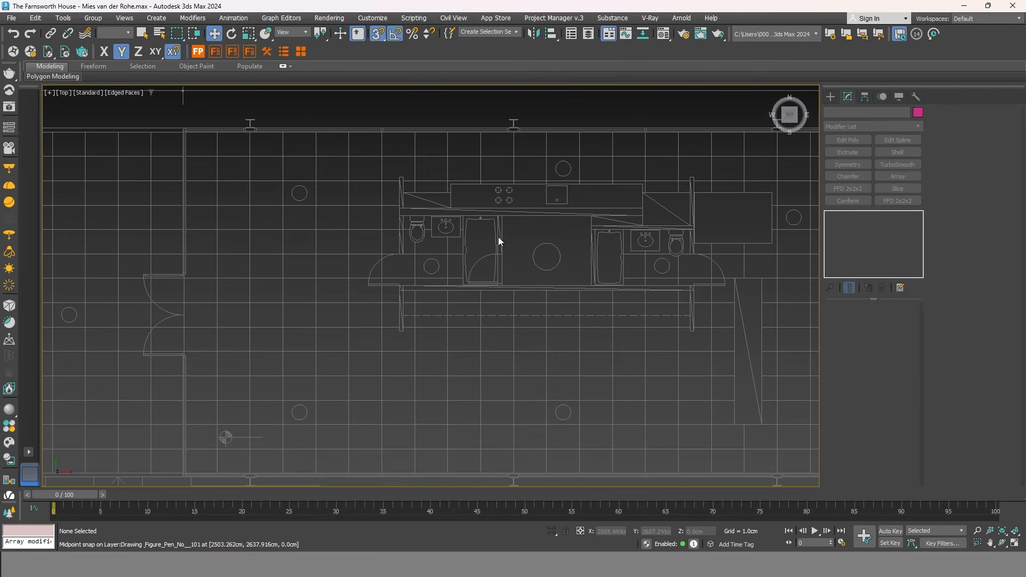
pyautogui.scroll(-3, 465, 231)
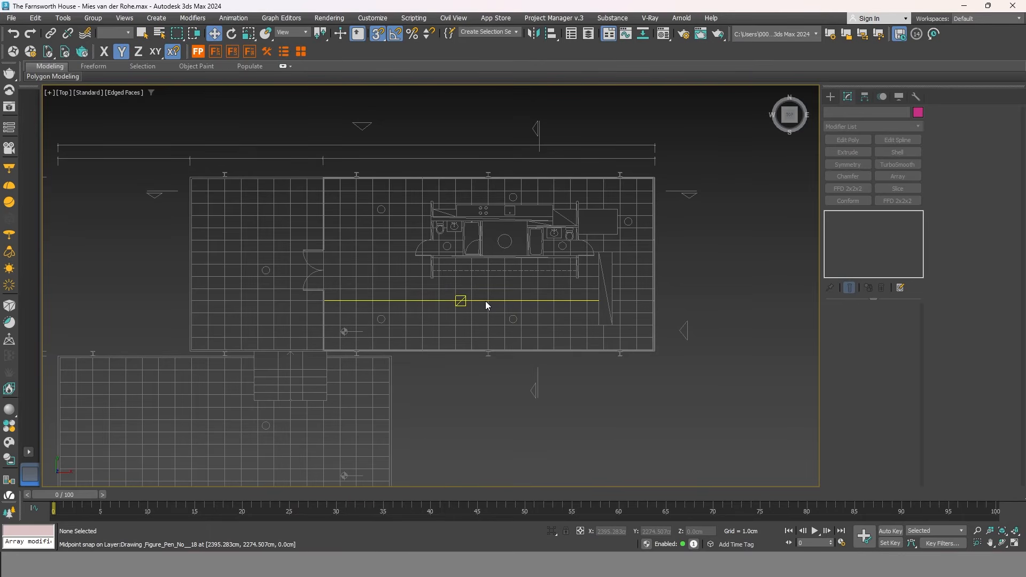
pyautogui.scroll(3, 434, 239)
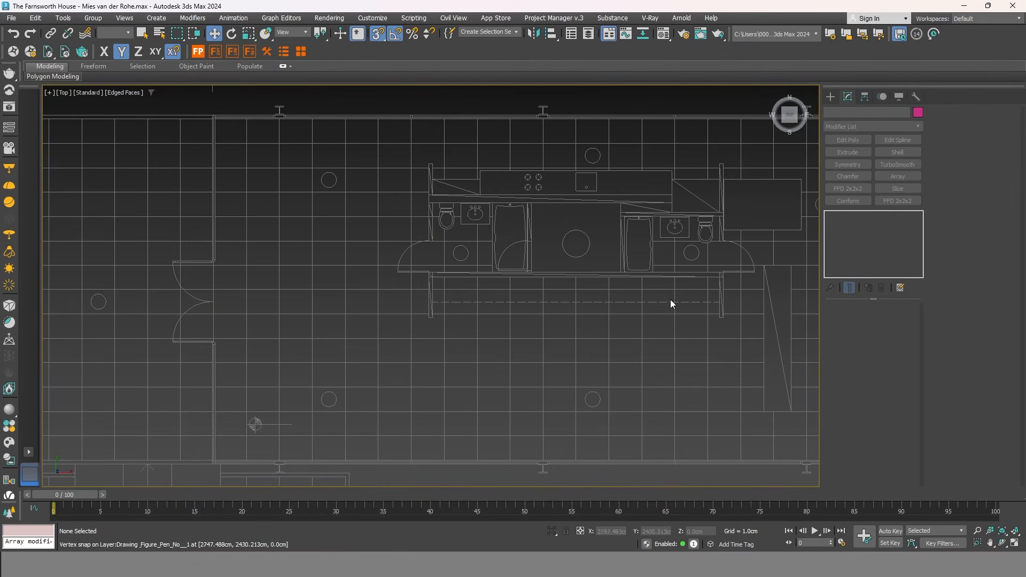
pyautogui.scroll(1, 766, 222)
pyautogui.moveTo(765, 220); pyautogui.dragTo(685, 268, button='middle')
# Draw Rectangle splines over the first core wall, a top-to-bottom wall and the left short wall.
pyautogui.click(831, 96)
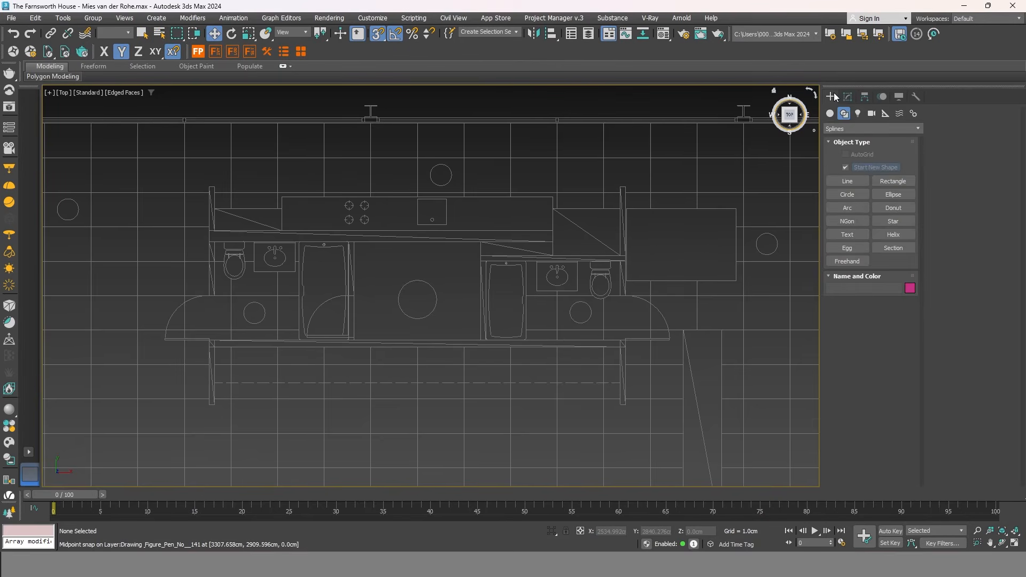
pyautogui.click(891, 182)
pyautogui.scroll(3, 623, 192)
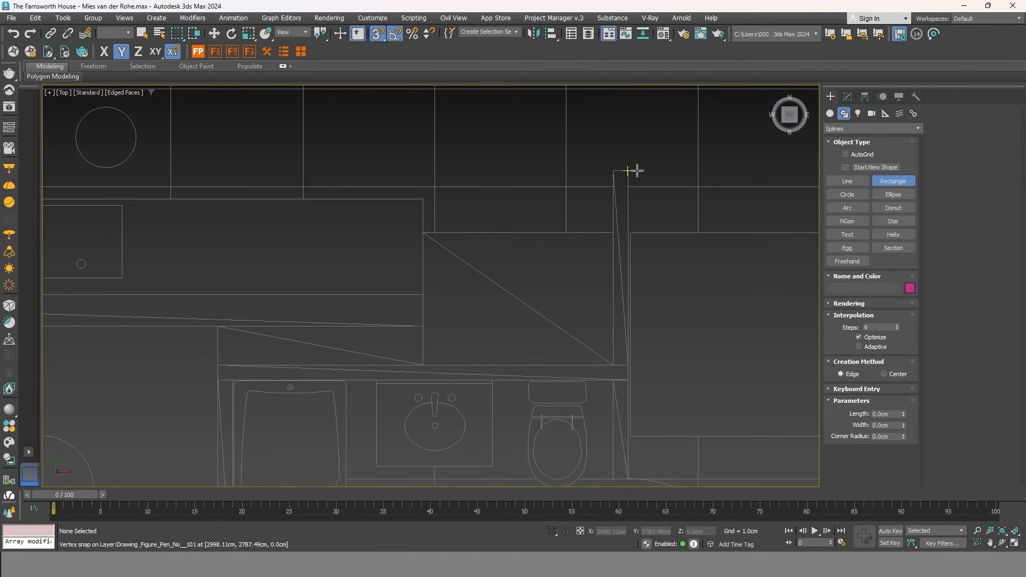
pyautogui.moveTo(629, 171)
pyautogui.mouseDown()
pyautogui.moveTo(601, 350)
pyautogui.moveTo(615, 479)
pyautogui.mouseUp()
pyautogui.scroll(-4, 623, 370)
pyautogui.scroll(7, 667, 337)
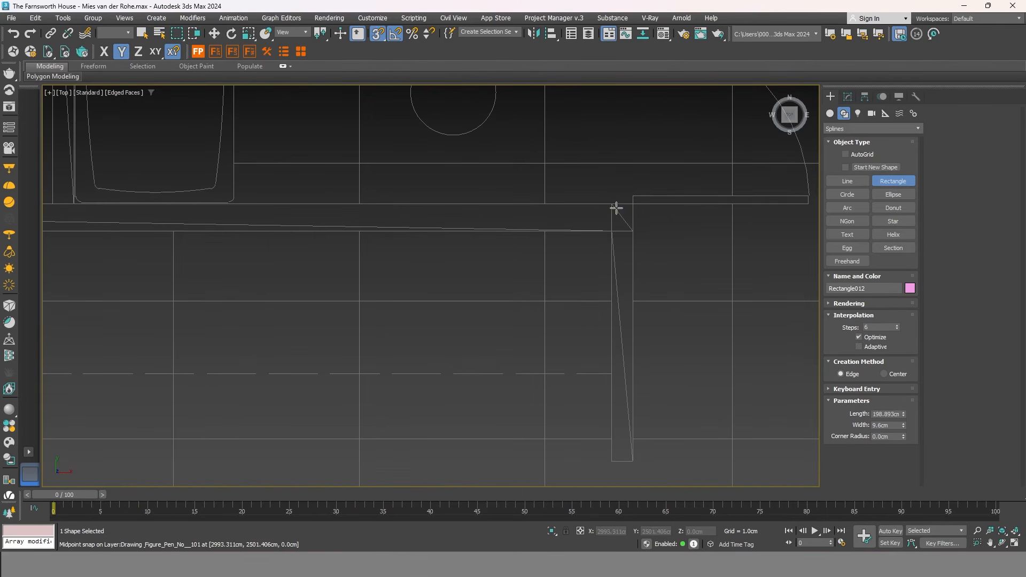
pyautogui.moveTo(611, 204)
pyautogui.mouseDown()
pyautogui.moveTo(637, 488)
pyautogui.moveTo(633, 460)
pyautogui.mouseUp()
pyautogui.scroll(-3, 760, 333)
pyautogui.moveTo(686, 268)
pyautogui.mouseDown()
pyautogui.moveTo(775, 295)
pyautogui.moveTo(326, 289)
pyautogui.moveTo(347, 395)
pyautogui.mouseUp()
pyautogui.scroll(-3, 773, 295)
pyautogui.scroll(6, 326, 289)
# Trace the upper-left, long, right-hand and narrow core walls with rectangles.
pyautogui.scroll(-3, 406, 267)
pyautogui.moveTo(356, 191); pyautogui.dragTo(364, 291, button='middle')
pyautogui.moveTo(363, 274); pyautogui.dragTo(406, 168)
pyautogui.scroll(-3, 399, 224)
pyautogui.scroll(3, 428, 197)
pyautogui.moveTo(308, 237)
pyautogui.mouseDown()
pyautogui.moveTo(677, 270)
pyautogui.moveTo(657, 265)
pyautogui.mouseUp()
pyautogui.scroll(-3, 344, 262)
pyautogui.scroll(3, 676, 262)
pyautogui.moveTo(658, 266); pyautogui.dragTo(453, 305)
pyautogui.scroll(-3, 526, 225)
pyautogui.moveTo(688, 265); pyautogui.dragTo(490, 272)
pyautogui.moveTo(490, 273); pyautogui.dragTo(499, 388)
pyautogui.rightClick(451, 317)
# Orbit, zoom and pan the view to re-centre on the floor plan drawings.
pyautogui.scroll(-3, 517, 367)
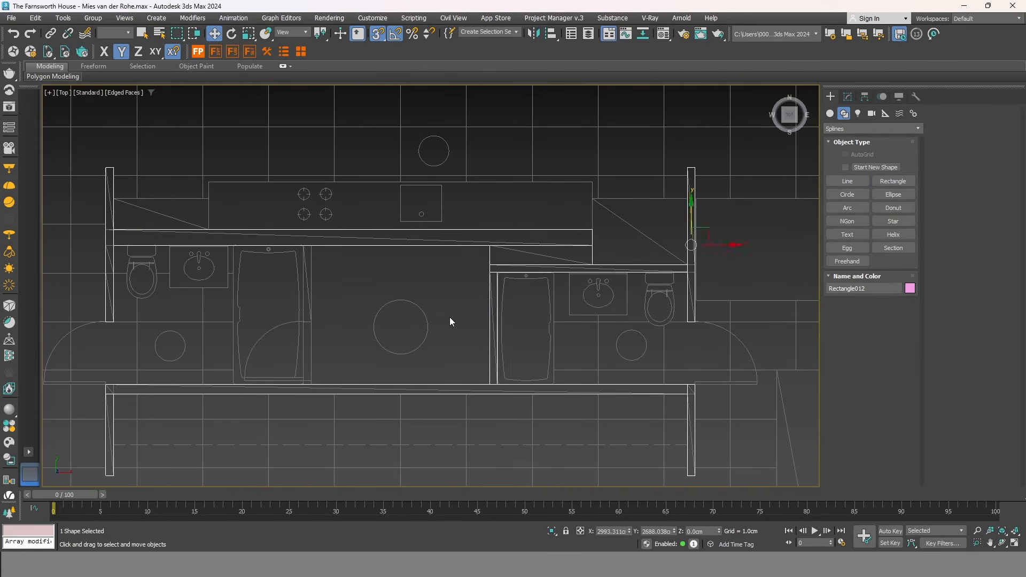
pyautogui.scroll(2, 515, 367)
pyautogui.moveTo(515, 367); pyautogui.dragTo(506, 290, button='middle')
pyautogui.scroll(-2, 507, 289)
pyautogui.scroll(1, 458, 284)
pyautogui.scroll(1, 529, 283)
pyautogui.scroll(-4, 485, 334)
pyautogui.scroll(-2, 253, 294)
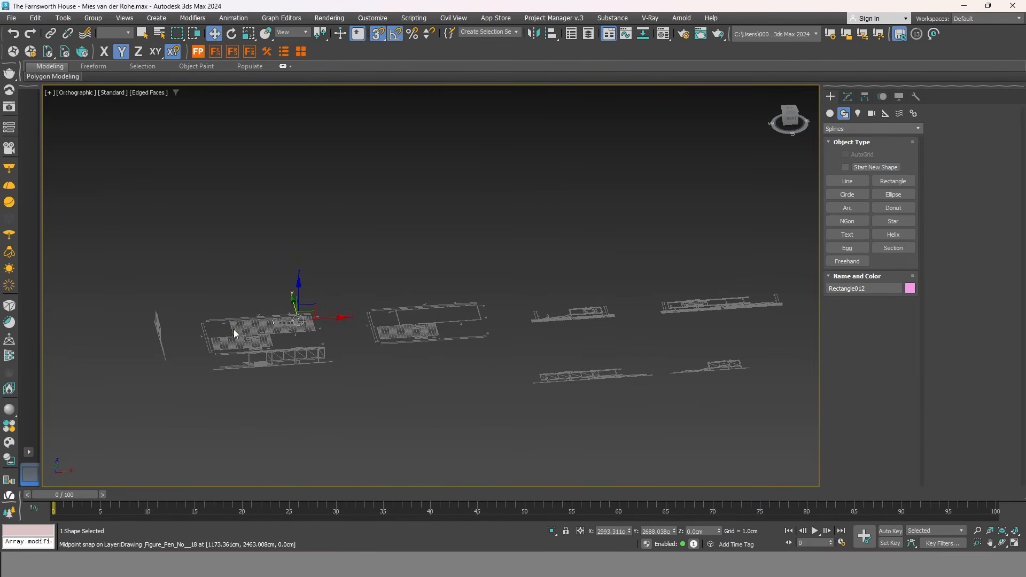
pyautogui.scroll(-1, 234, 330)
pyautogui.scroll(1, 663, 332)
pyautogui.scroll(5, 770, 275)
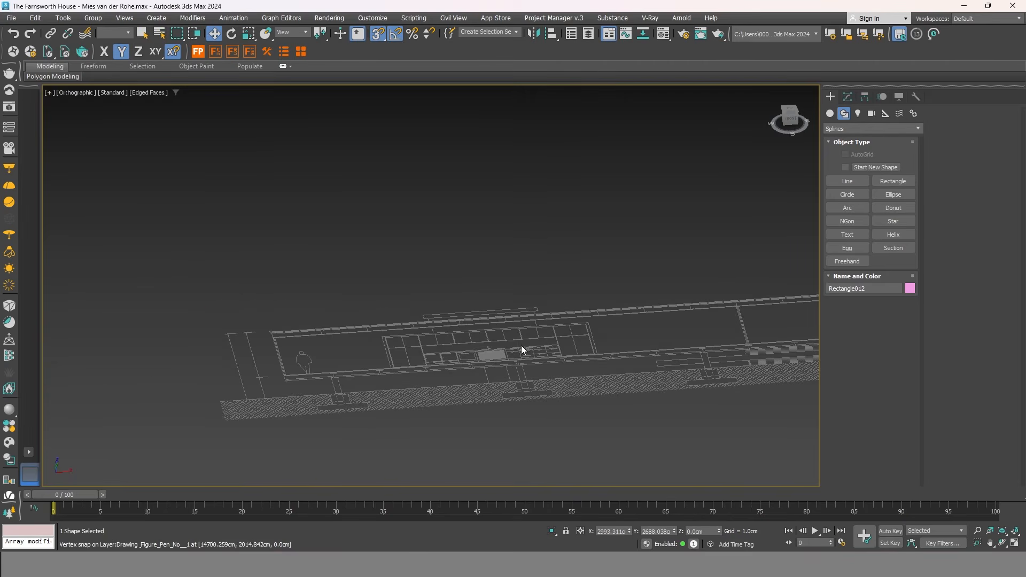
pyautogui.scroll(-4, 703, 314)
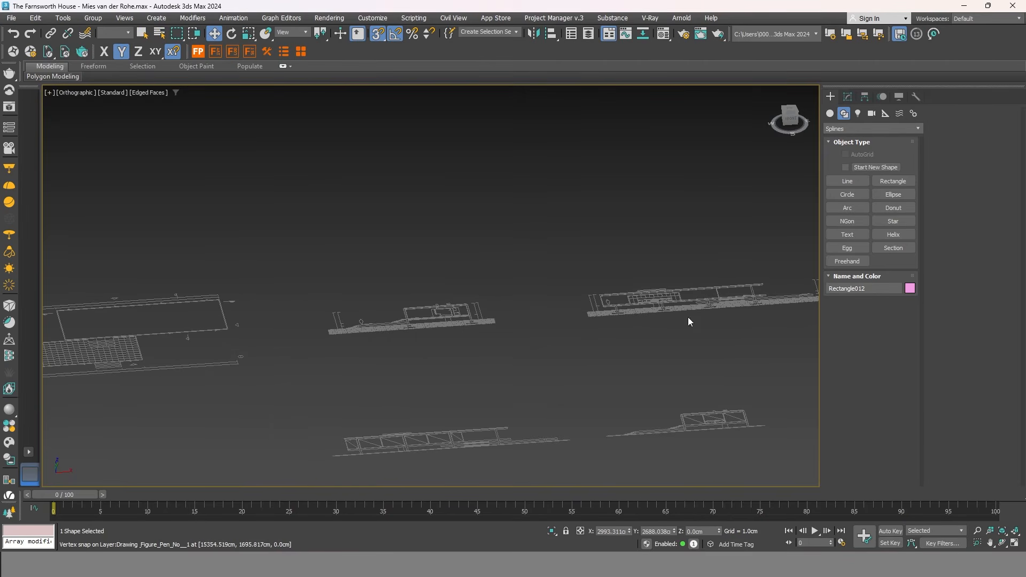
pyautogui.moveTo(203, 382); pyautogui.dragTo(730, 366, button='middle')
pyautogui.scroll(2, 366, 360)
pyautogui.moveTo(366, 361); pyautogui.dragTo(457, 362, button='middle')
# Unhide all the hidden house objects through the viewport's quad menu.
pyautogui.rightClick(481, 372)
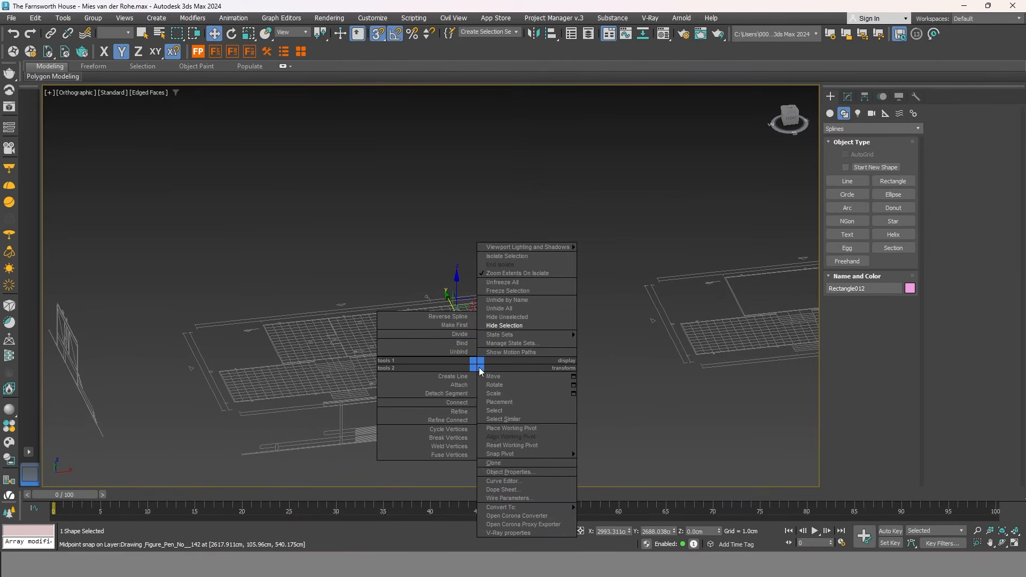
pyautogui.moveTo(501, 337)
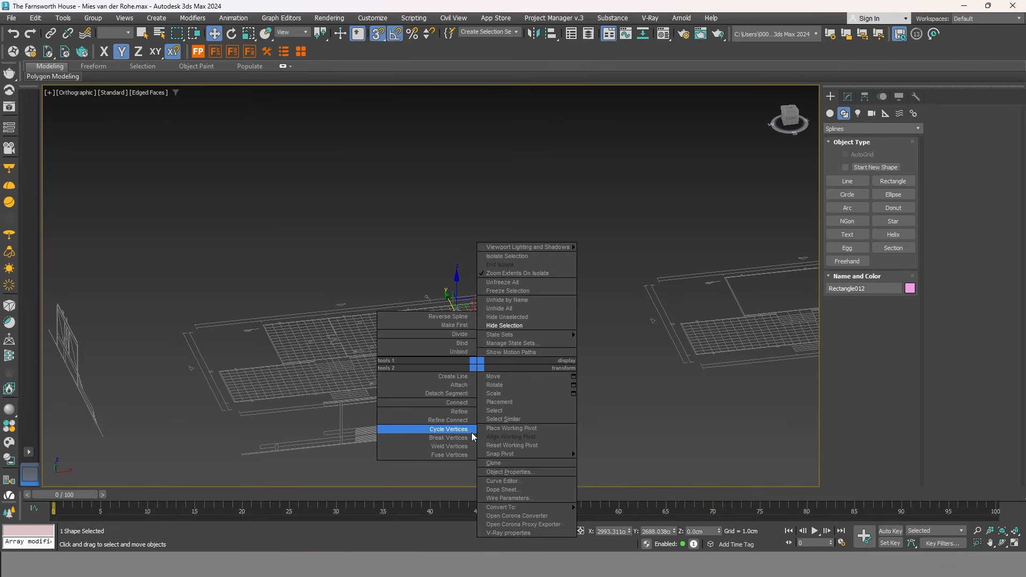
pyautogui.click(527, 271)
pyautogui.scroll(3, 486, 330)
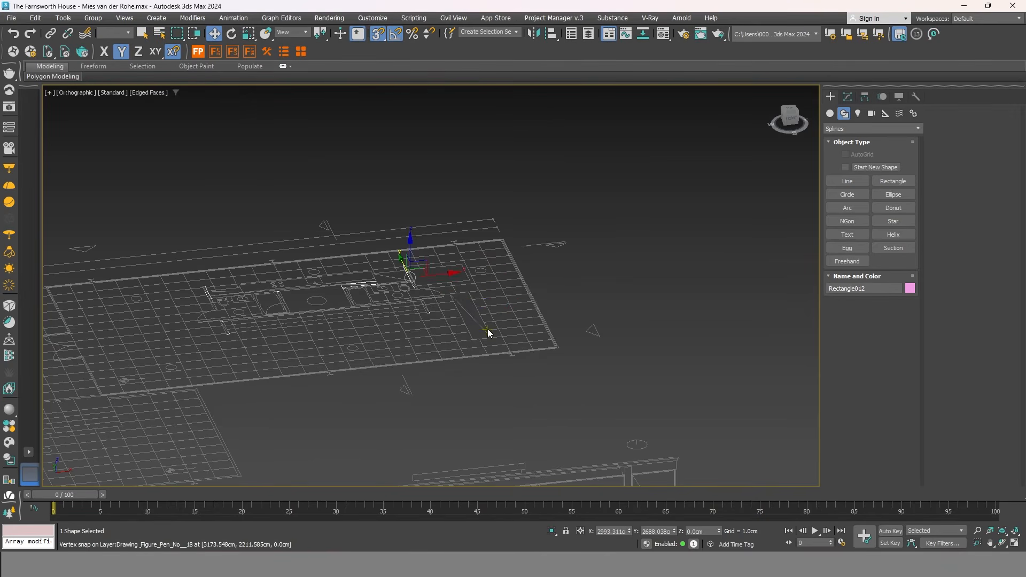
pyautogui.rightClick(484, 325)
pyautogui.click(538, 270)
pyautogui.scroll(-3, 530, 331)
pyautogui.scroll(3, 512, 301)
# In wireframe, lift the traced wall outlines up to the house's floor height.
pyautogui.press('F3')
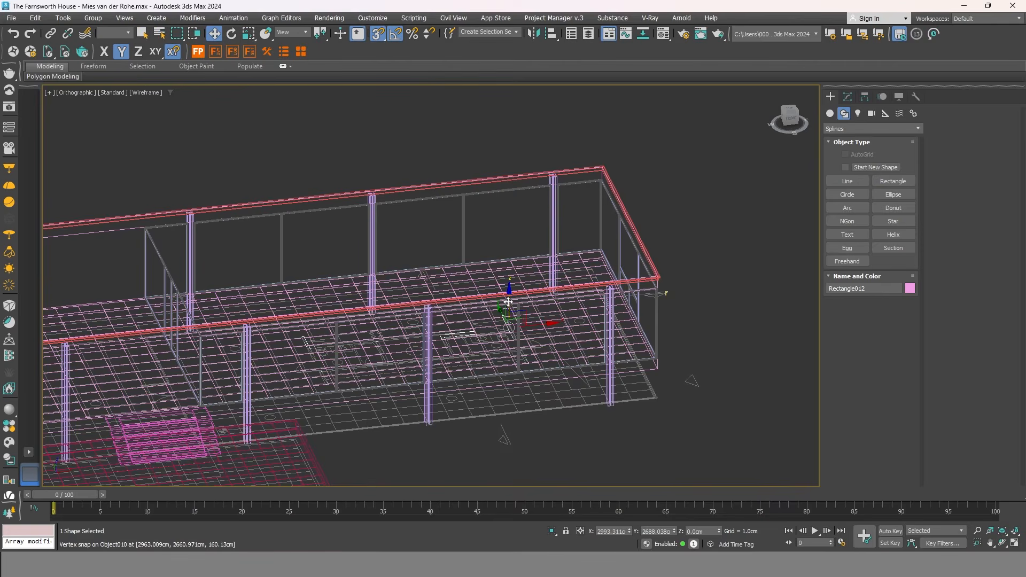
pyautogui.keyDown('alt'); pyautogui.moveTo(512, 300); pyautogui.dragTo(497, 293, button='middle'); pyautogui.keyUp('alt')
pyautogui.moveTo(497, 293); pyautogui.dragTo(677, 338)
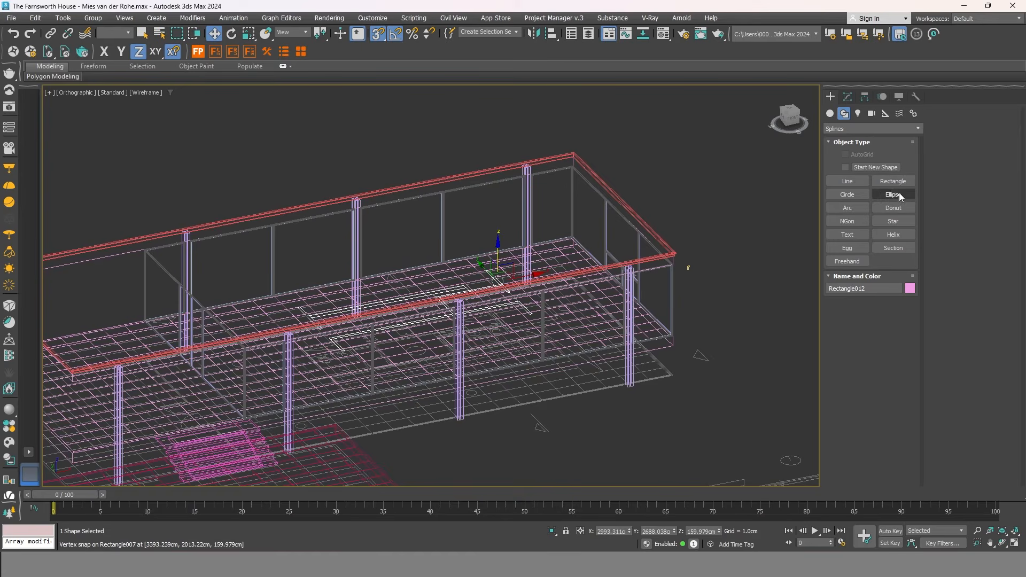
# Add a Shell modifier to the wall outlines with inner amount 0 and outer 250 cm.
pyautogui.click(848, 98)
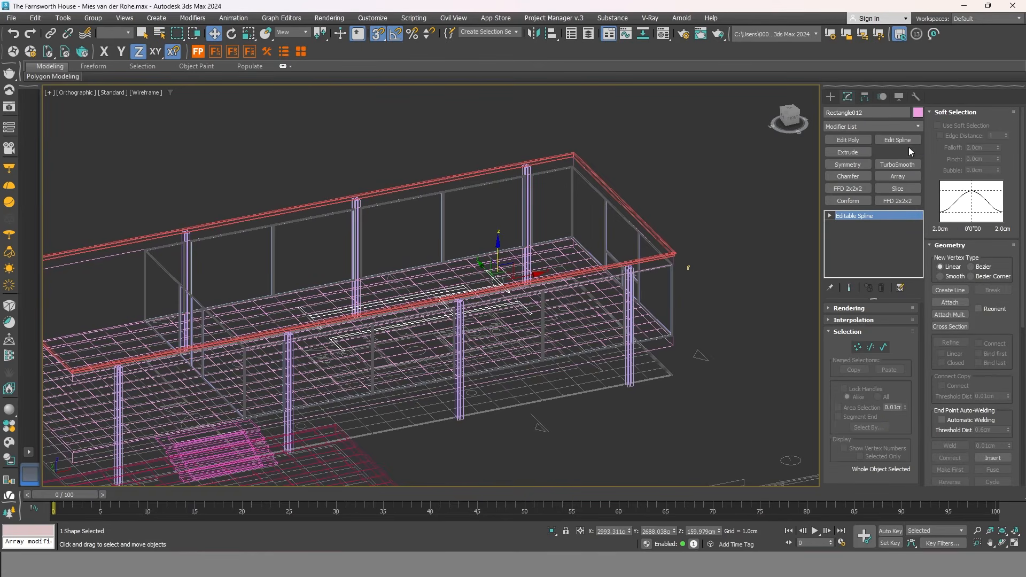
pyautogui.click(909, 152)
pyautogui.doubleClick(896, 323)
pyautogui.write('0')
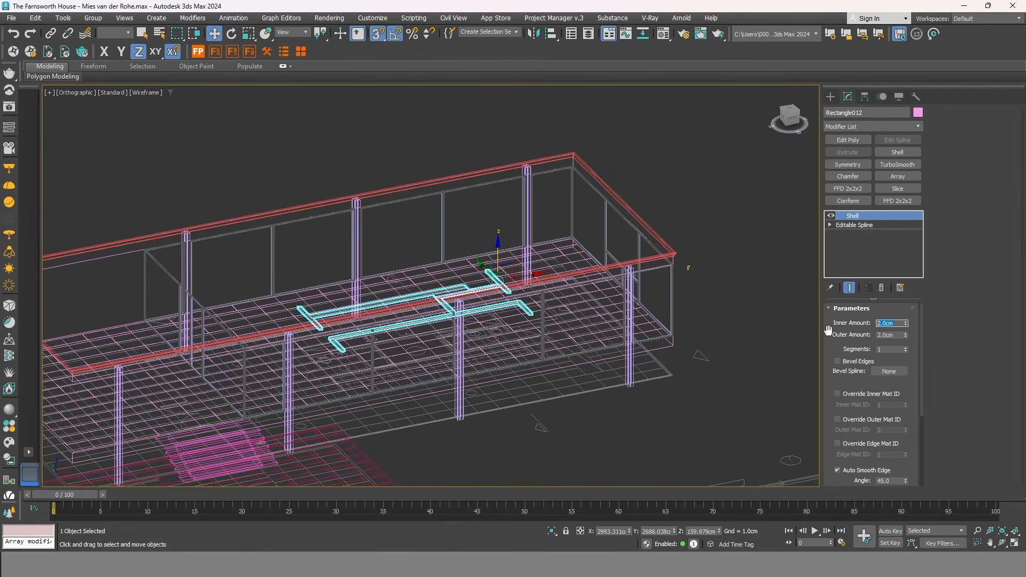
pyautogui.doubleClick(896, 335)
pyautogui.write('250')
pyautogui.press('Return')
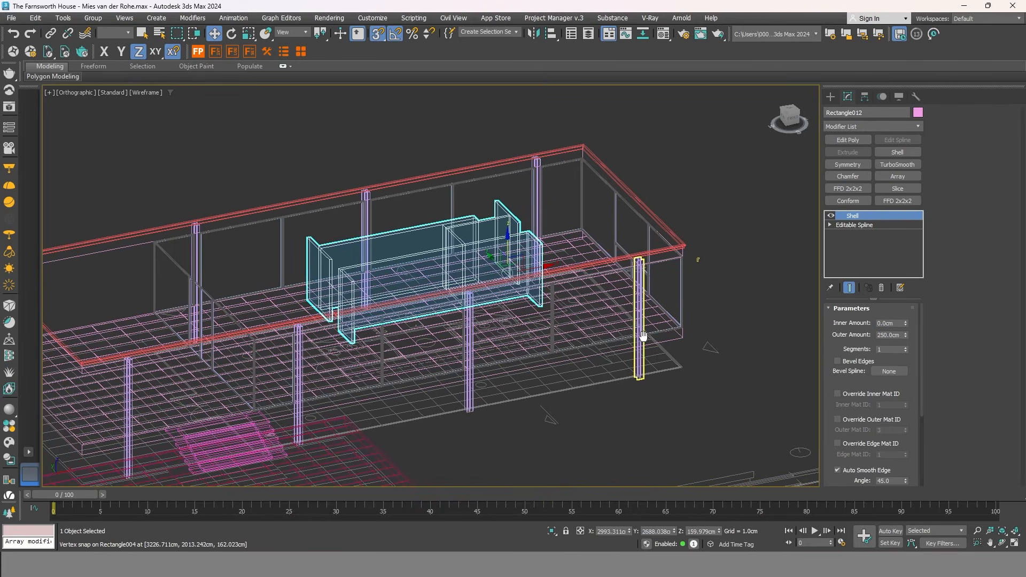
# Check the walls from the Front and Top, then orbit into an angled 3-D view.
pyautogui.click(791, 118)
pyautogui.scroll(-4, 271, 223)
pyautogui.keyDown('alt'); pyautogui.moveTo(272, 222); pyautogui.dragTo(294, 256, button='middle'); pyautogui.keyUp('alt')
pyautogui.moveTo(545, 338); pyautogui.dragTo(276, 313, button='middle')
pyautogui.moveTo(617, 328); pyautogui.dragTo(439, 262, button='middle')
pyautogui.press('t')
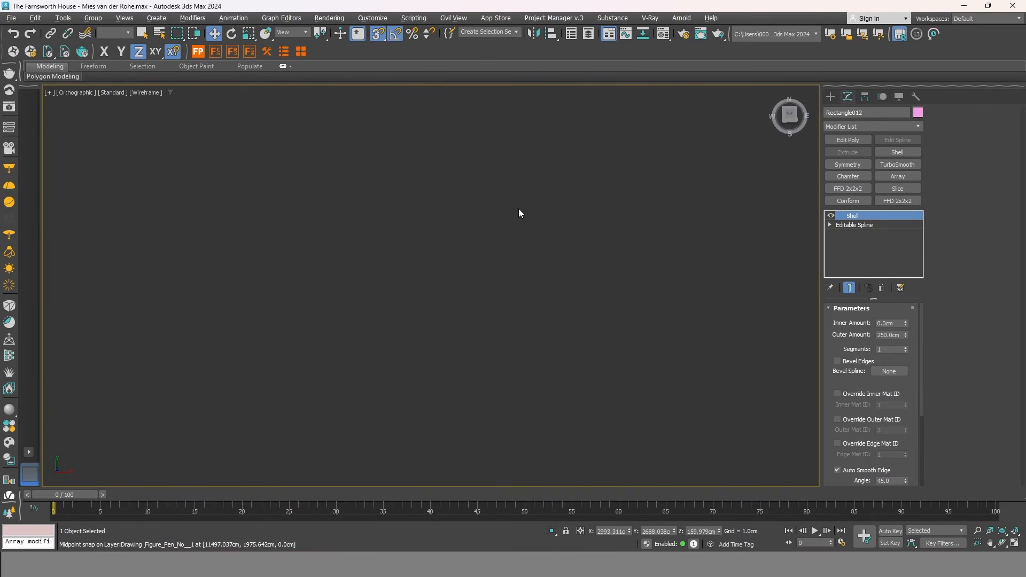
pyautogui.moveTo(653, 261)
pyautogui.keyDown('alt'); pyautogui.mouseDown(button='middle')
pyautogui.moveTo(499, 328)
pyautogui.moveTo(718, 344)
pyautogui.moveTo(770, 281)
pyautogui.moveTo(538, 309)
pyautogui.mouseUp(button='middle'); pyautogui.keyUp('alt')
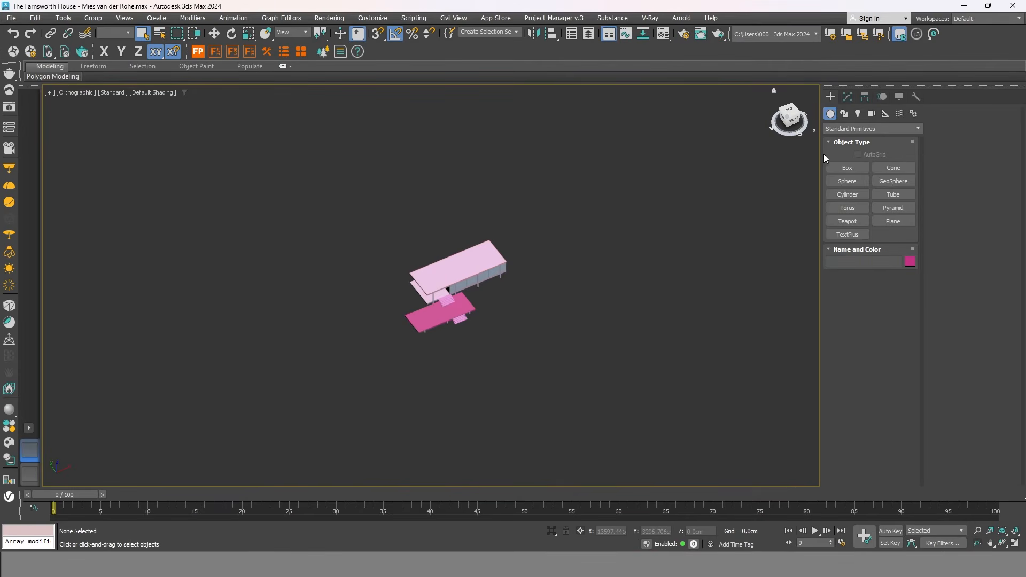
# Draw a large Plane around the house with 100 length and 100 width segments.
pyautogui.click(892, 221)
pyautogui.scroll(-2, 554, 241)
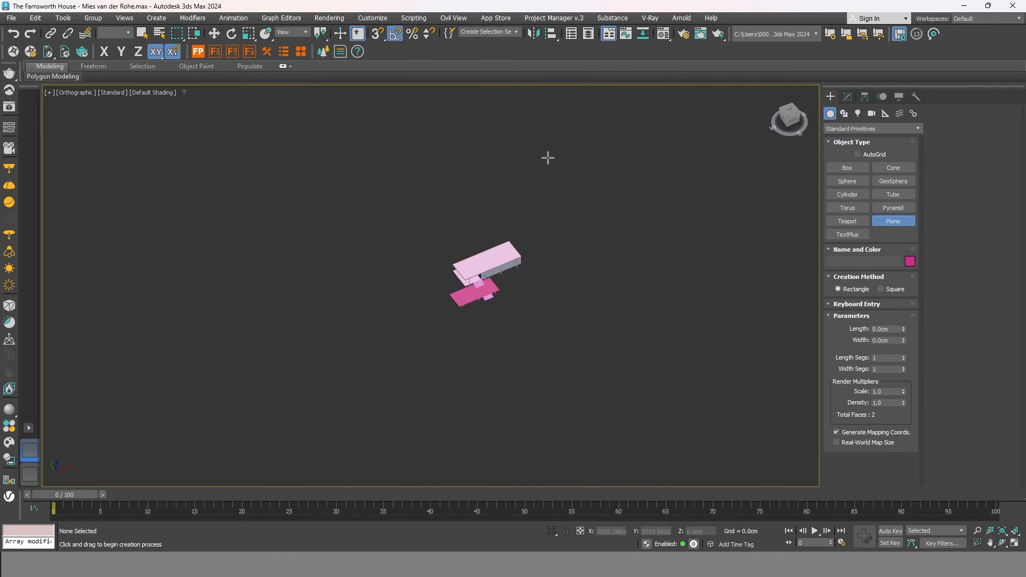
pyautogui.moveTo(546, 144); pyautogui.dragTo(436, 432)
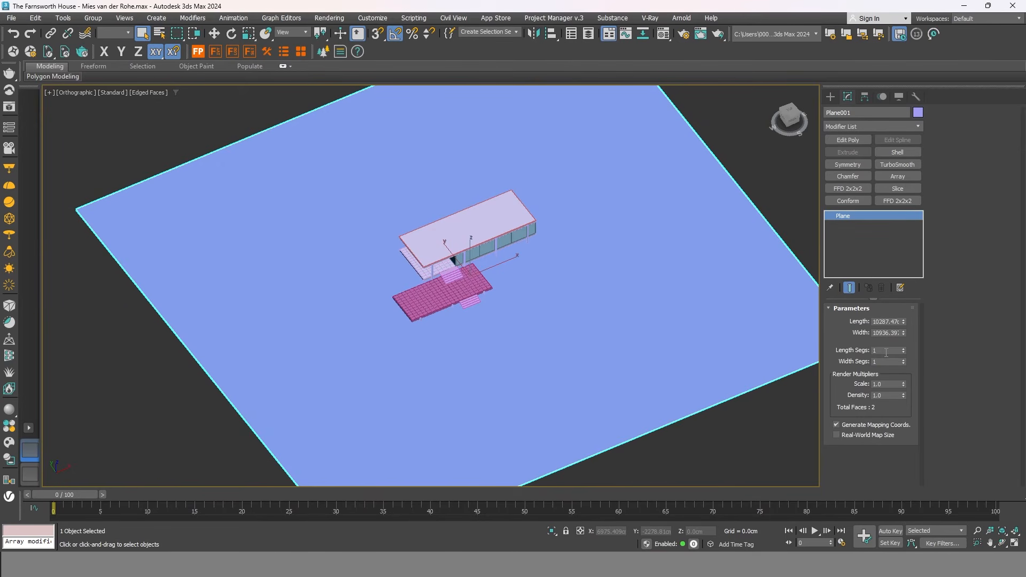
pyautogui.click(887, 351)
pyautogui.write('100')
pyautogui.press('Tab')
pyautogui.write('100')
# Orbit to a lower angle and reselect the ground plane.
pyautogui.click(691, 438)
pyautogui.keyDown('alt'); pyautogui.moveTo(691, 437); pyautogui.dragTo(713, 373, button='middle'); pyautogui.keyUp('alt')
pyautogui.scroll(2, 509, 370)
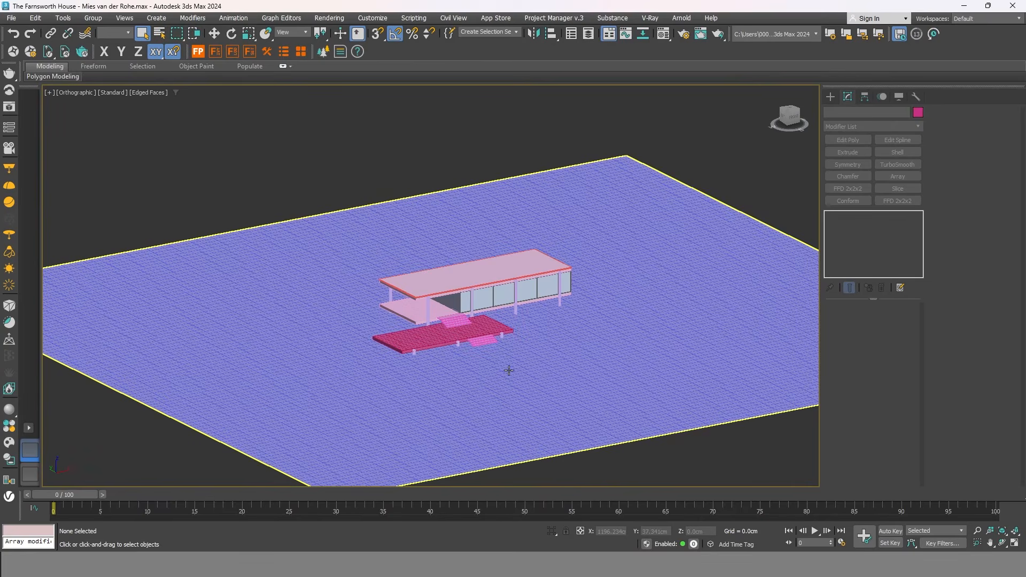
pyautogui.scroll(-2, 506, 356)
pyautogui.scroll(3, 500, 344)
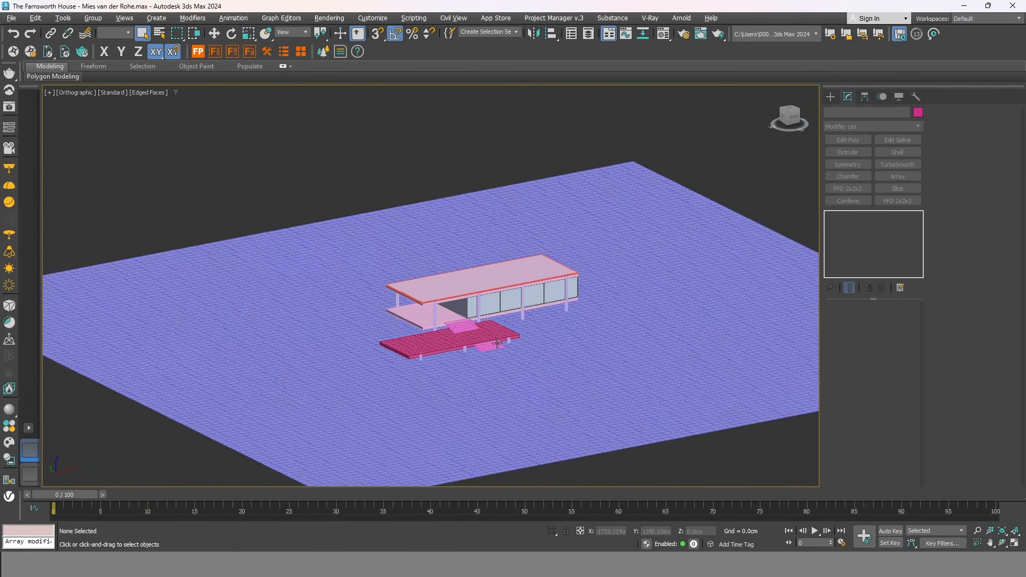
pyautogui.click(582, 362)
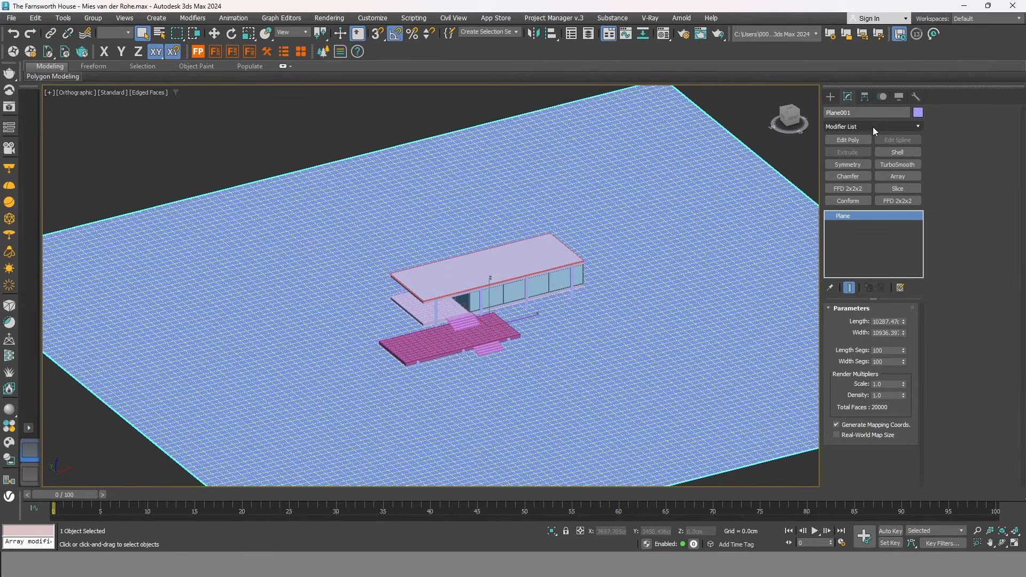
# Add a Noise modifier to the plane with a Z strength of 20 cm.
pyautogui.click(874, 126)
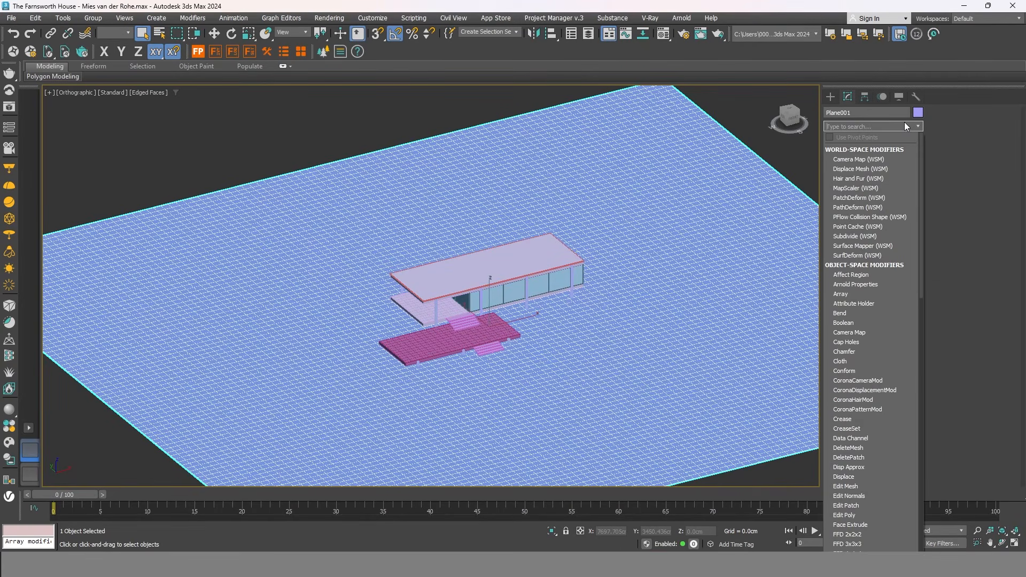
pyautogui.write('n')
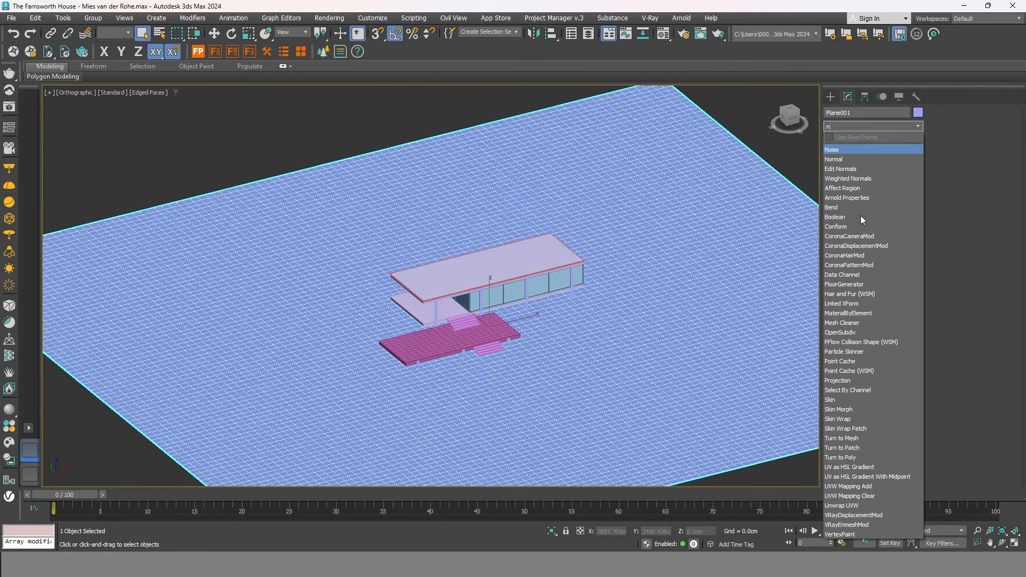
pyautogui.click(849, 149)
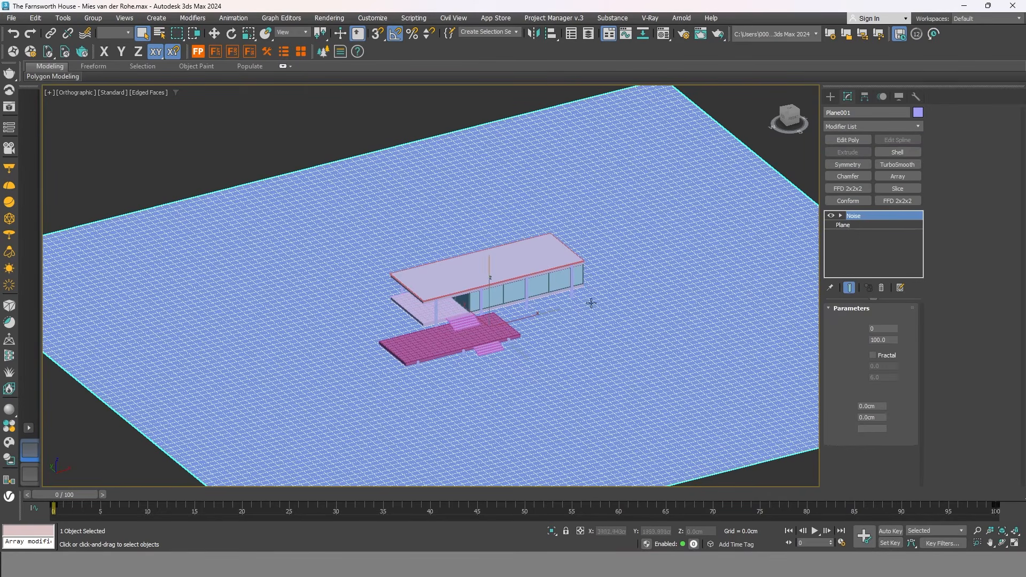
pyautogui.moveTo(525, 350); pyautogui.dragTo(557, 314, button='middle')
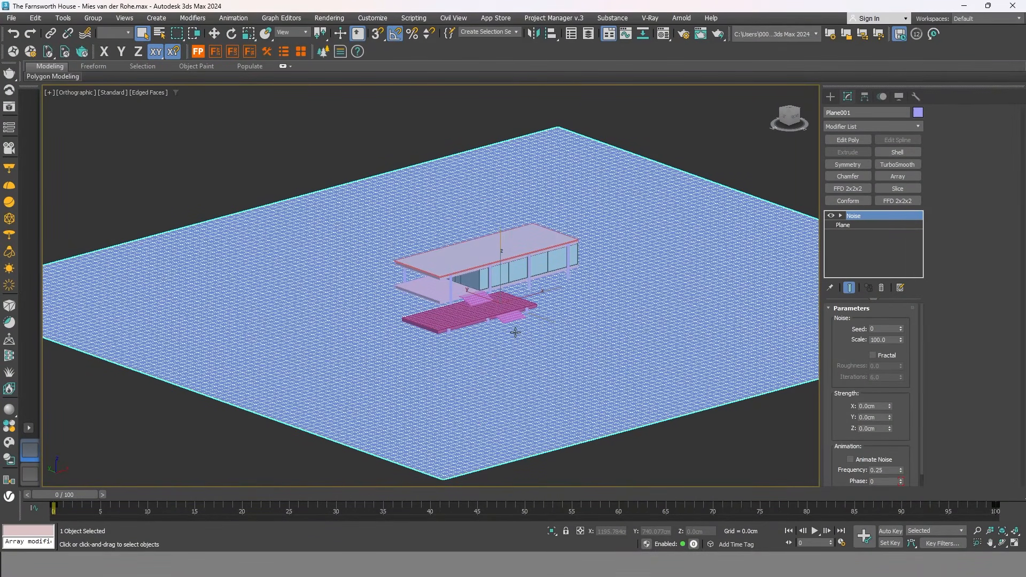
pyautogui.scroll(-2, 921, 358)
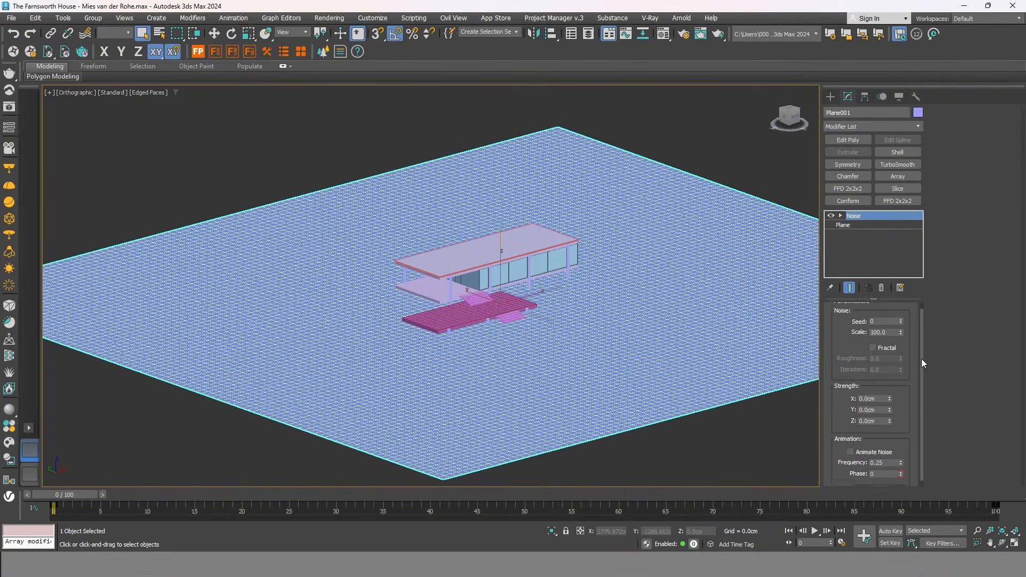
pyautogui.click(878, 416)
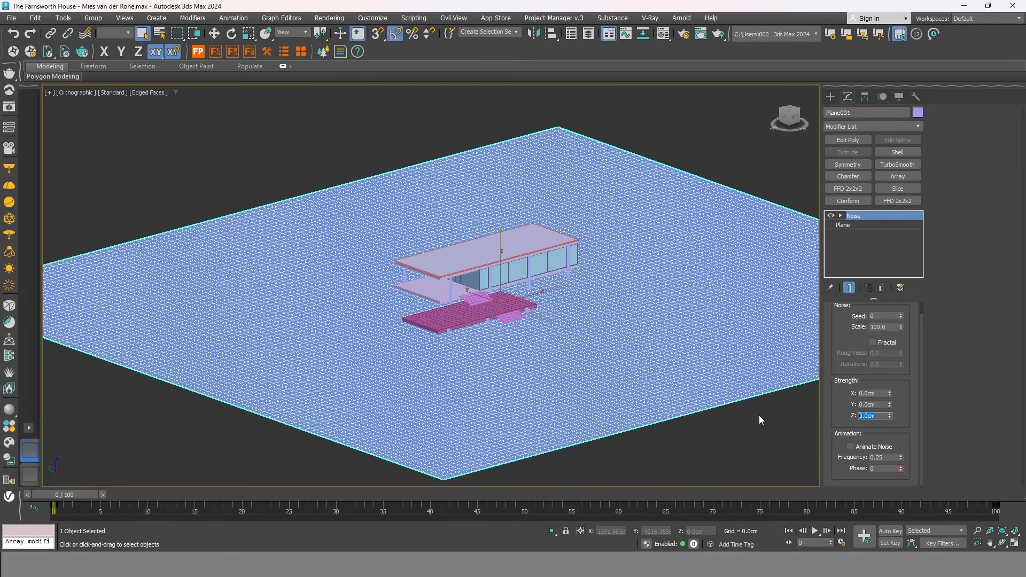
pyautogui.write('20')
pyautogui.press('Return')
pyautogui.keyDown('alt'); pyautogui.moveTo(680, 420); pyautogui.dragTo(708, 394, button='middle'); pyautogui.keyUp('alt')
# Set the Noise scale to 1000 after trying 500, then reselect the ground plane.
pyautogui.click(784, 113)
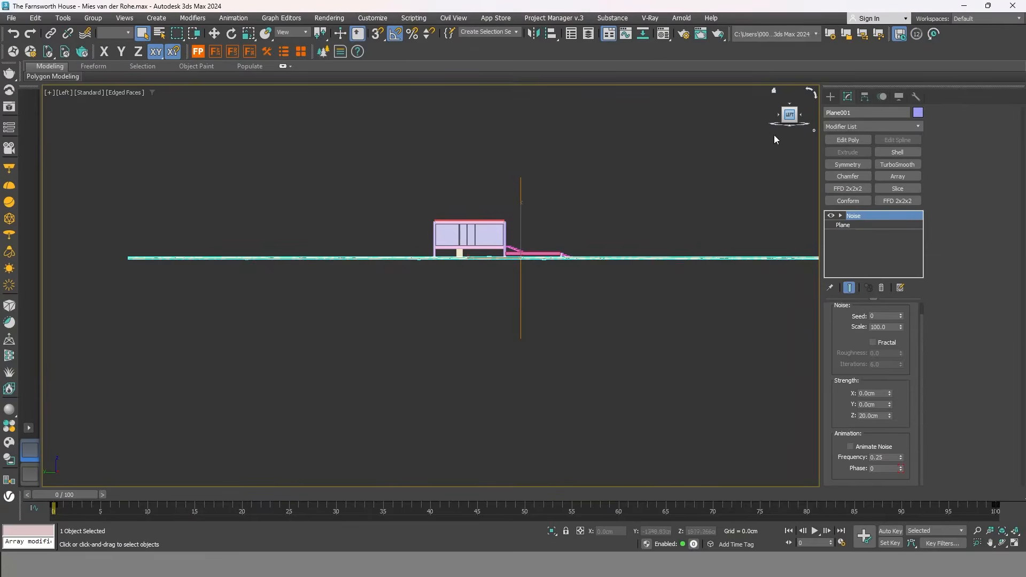
pyautogui.scroll(10, 556, 261)
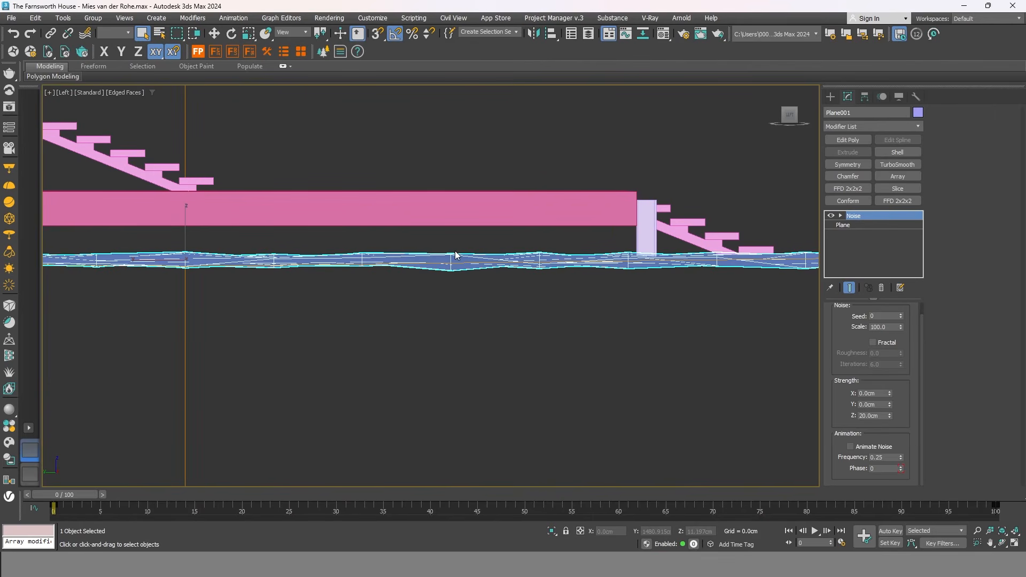
pyautogui.scroll(-3, 446, 257)
pyautogui.keyDown('alt'); pyautogui.moveTo(543, 272); pyautogui.dragTo(660, 257, button='middle'); pyautogui.keyUp('alt')
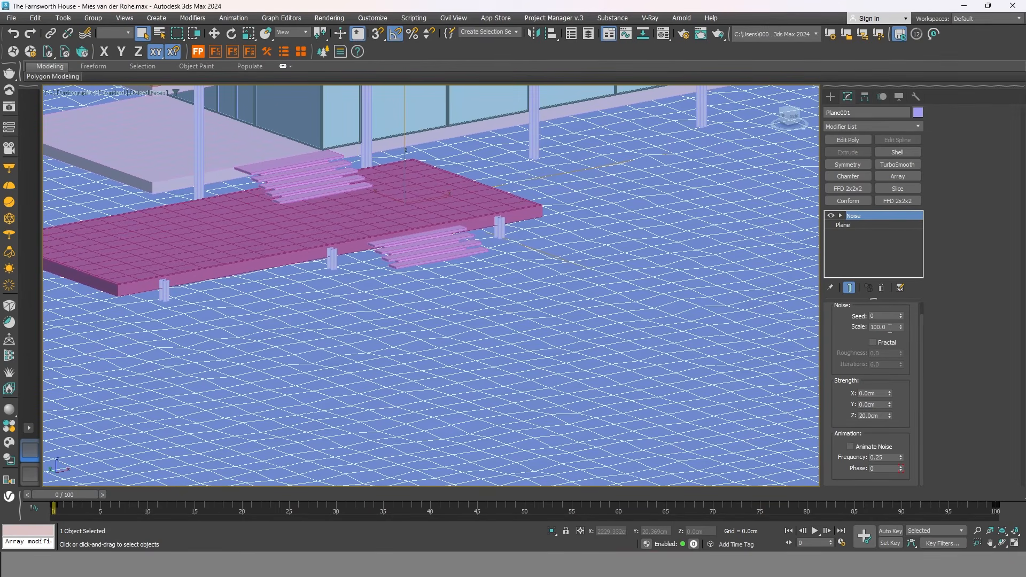
pyautogui.doubleClick(890, 327)
pyautogui.write('500')
pyautogui.press('Return')
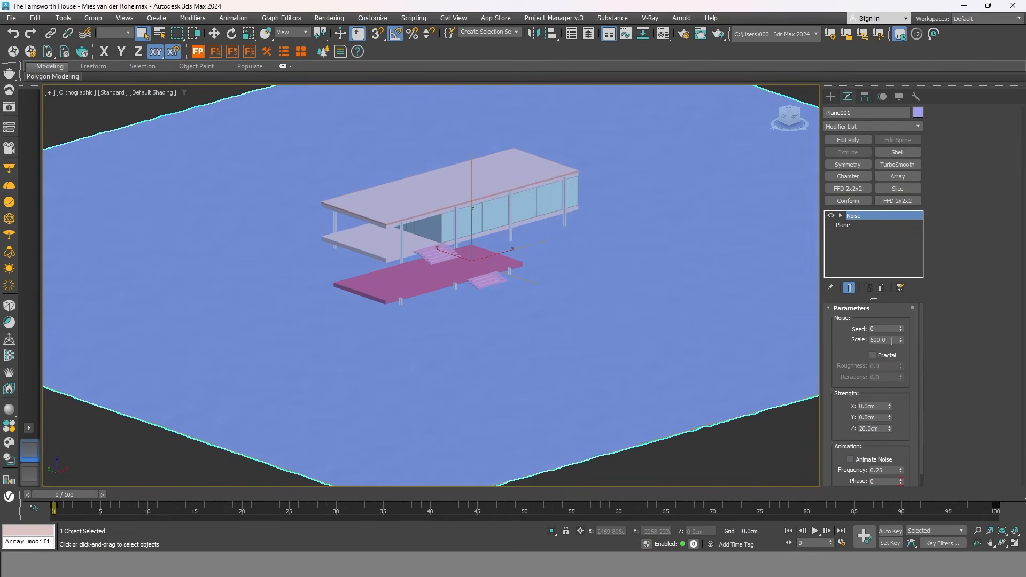
pyautogui.doubleClick(892, 340)
pyautogui.write('1000')
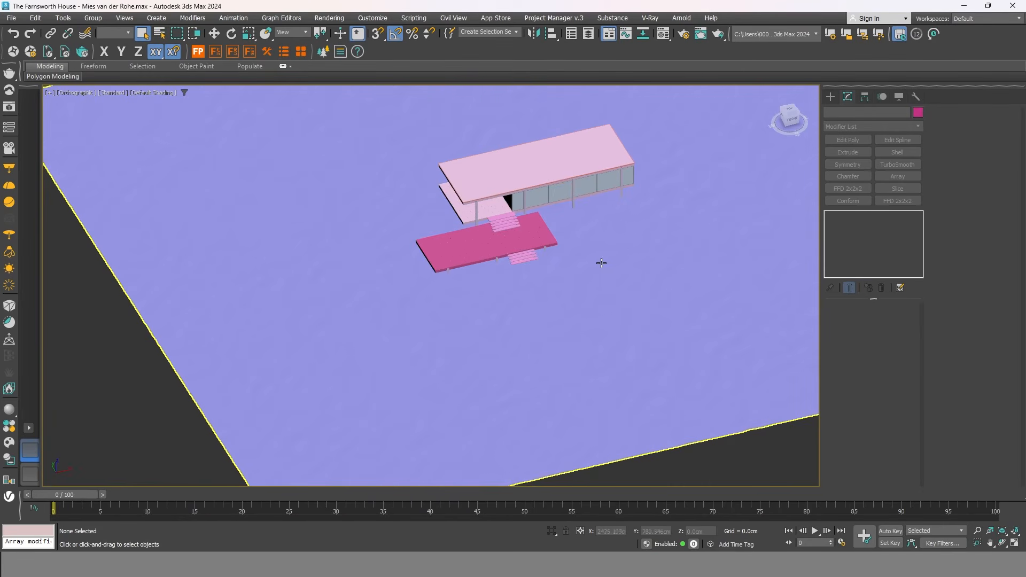
pyautogui.keyDown('alt'); pyautogui.moveTo(601, 263); pyautogui.dragTo(580, 287, button='middle'); pyautogui.keyUp('alt')
pyautogui.scroll(-3, 593, 304)
pyautogui.click(597, 306)
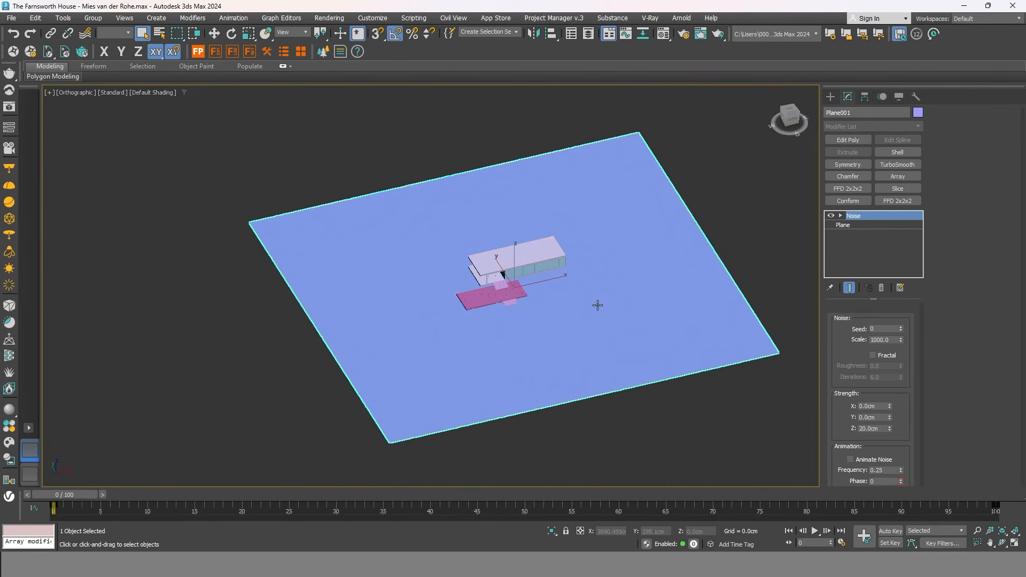
# At the Plane level of the modifier stack, enter 8000 cm for the plane's size.
pyautogui.scroll(2, 596, 306)
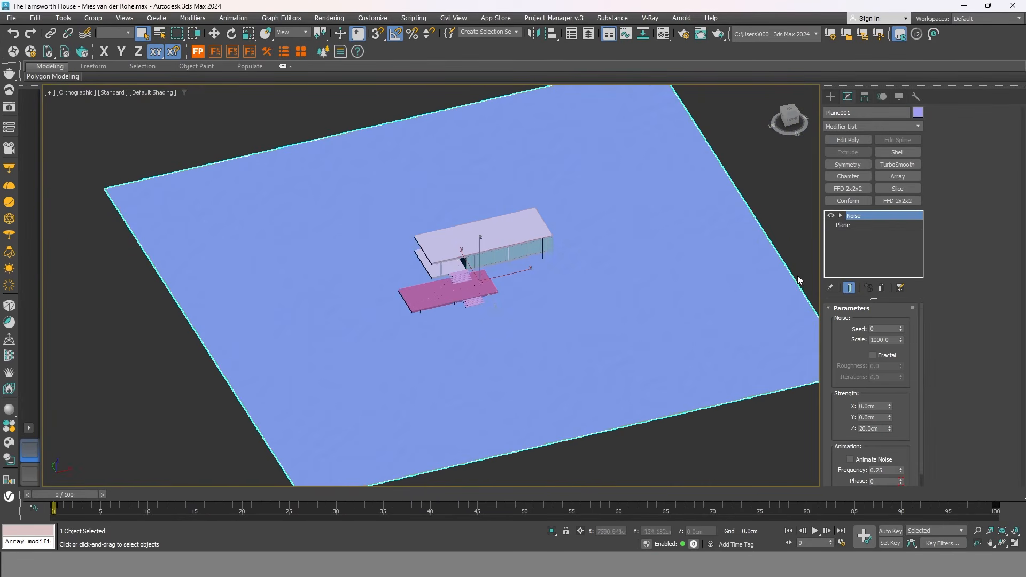
pyautogui.click(832, 97)
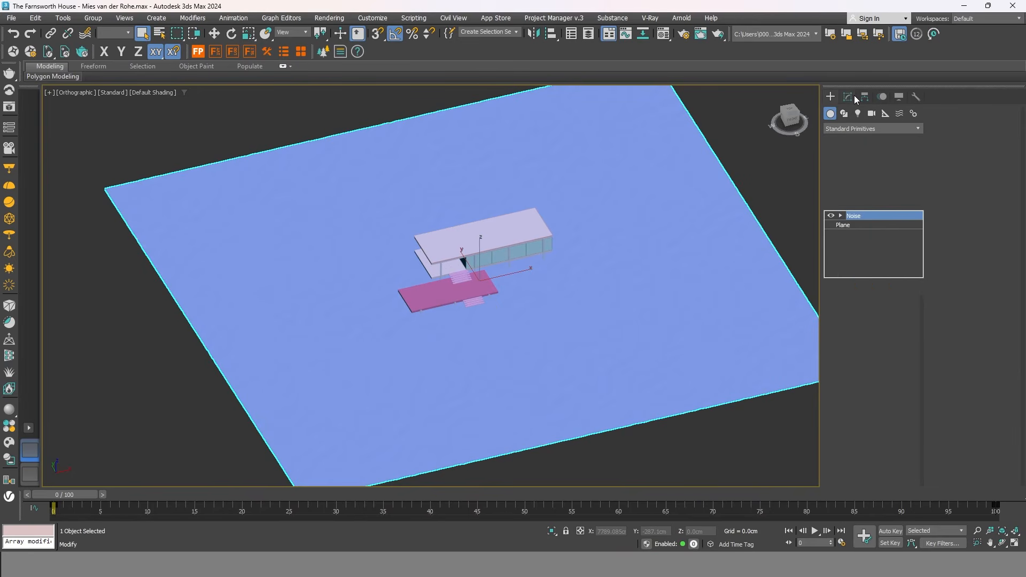
pyautogui.click(847, 97)
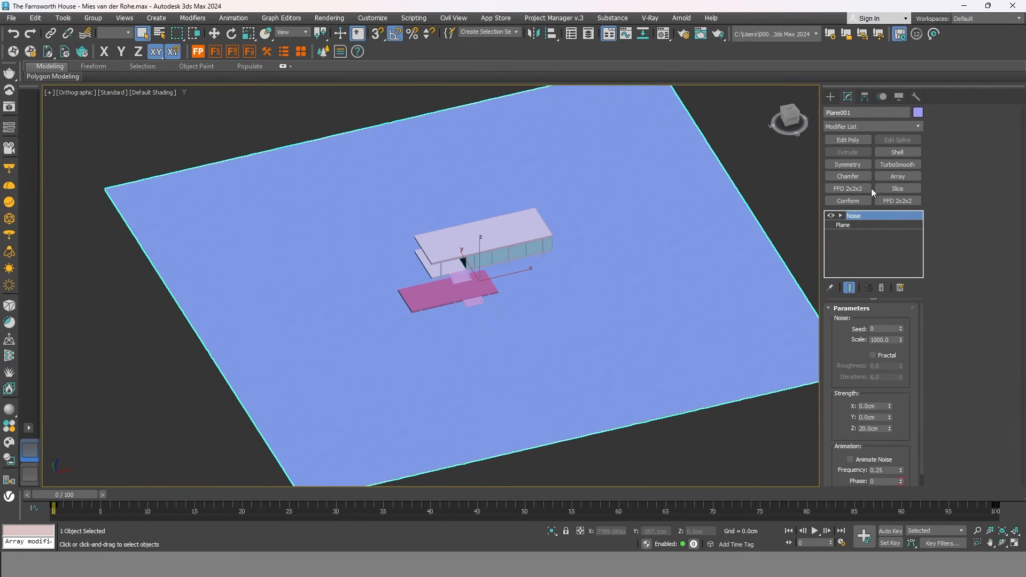
pyautogui.click(868, 225)
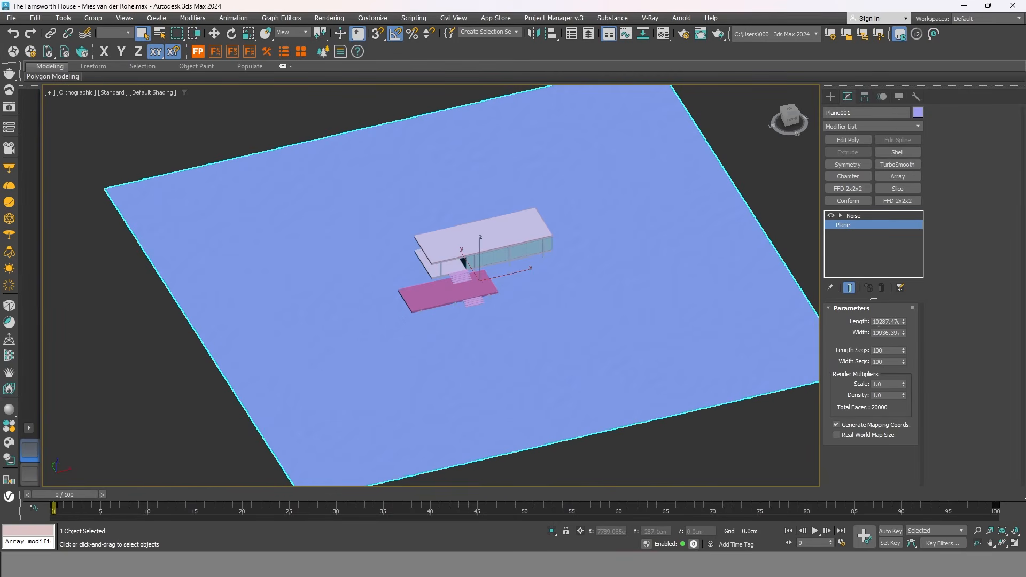
pyautogui.doubleClick(882, 332)
pyautogui.doubleClick(888, 322)
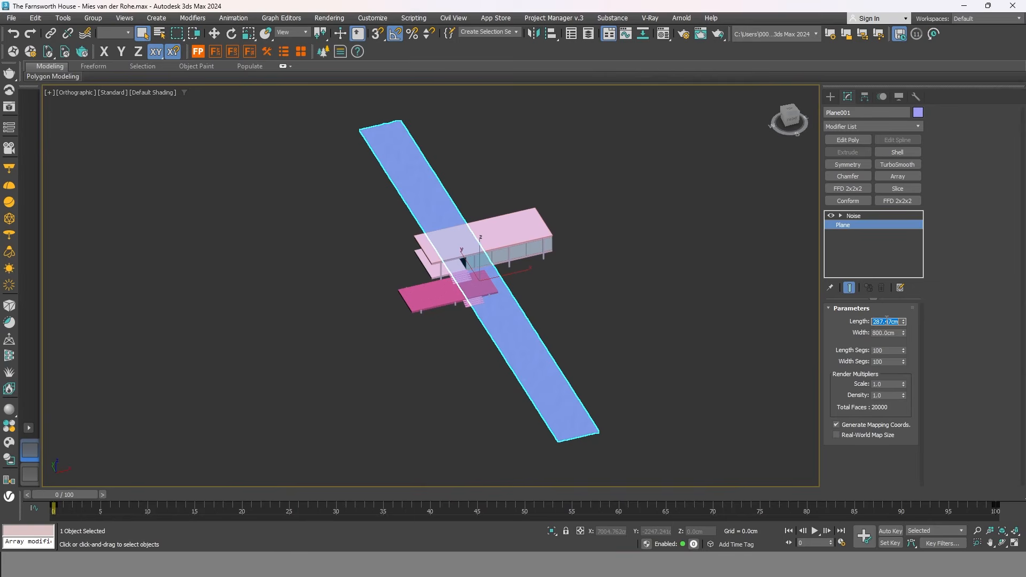
pyautogui.write('8000')
pyautogui.press('Return')
# Fix the mistyped length to 8000 cm so the plane is 8000 by 8000 cm.
pyautogui.write('50')
pyautogui.press('BackSpace')
pyautogui.press('BackSpace')
pyautogui.press('BackSpace')
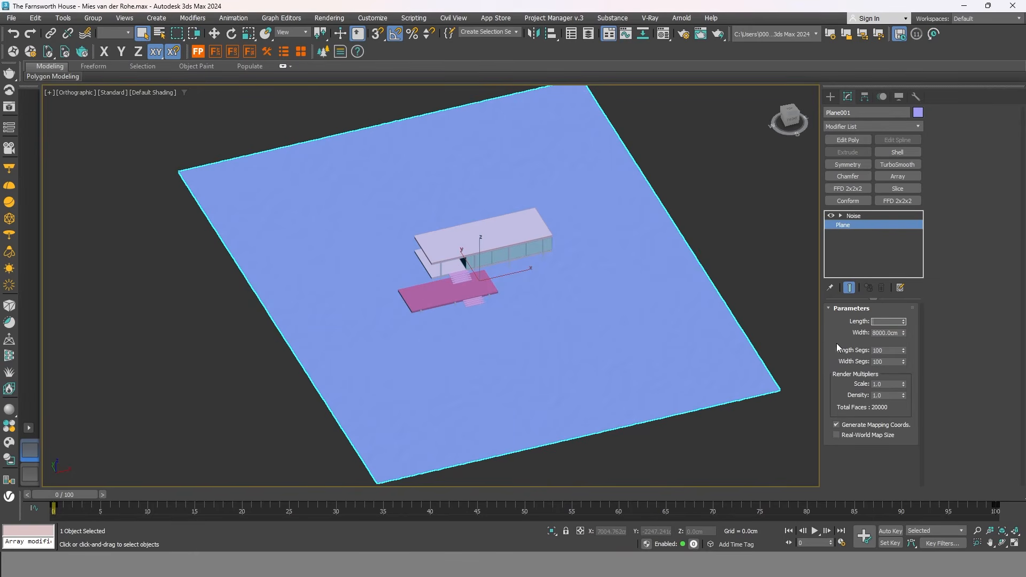
pyautogui.write('800')
pyautogui.press('Return')
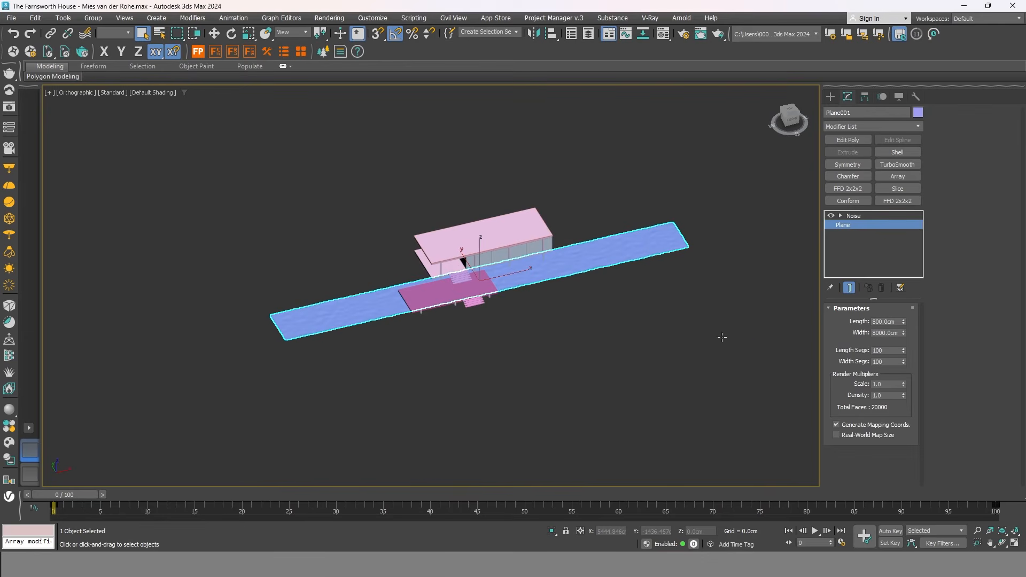
pyautogui.click(881, 321)
pyautogui.write('0')
pyautogui.press('Return')
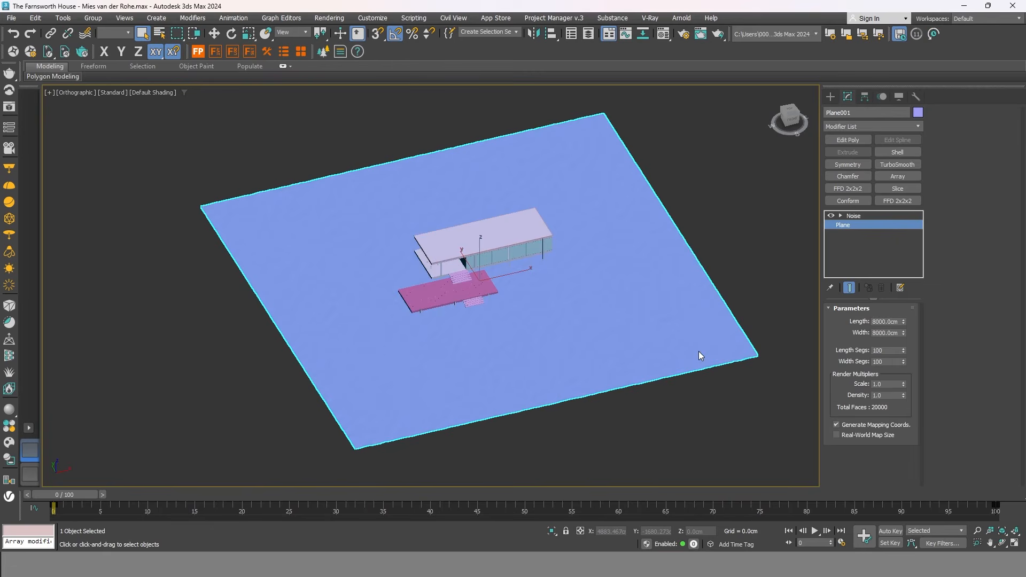
pyautogui.click(626, 403)
pyautogui.click(586, 370)
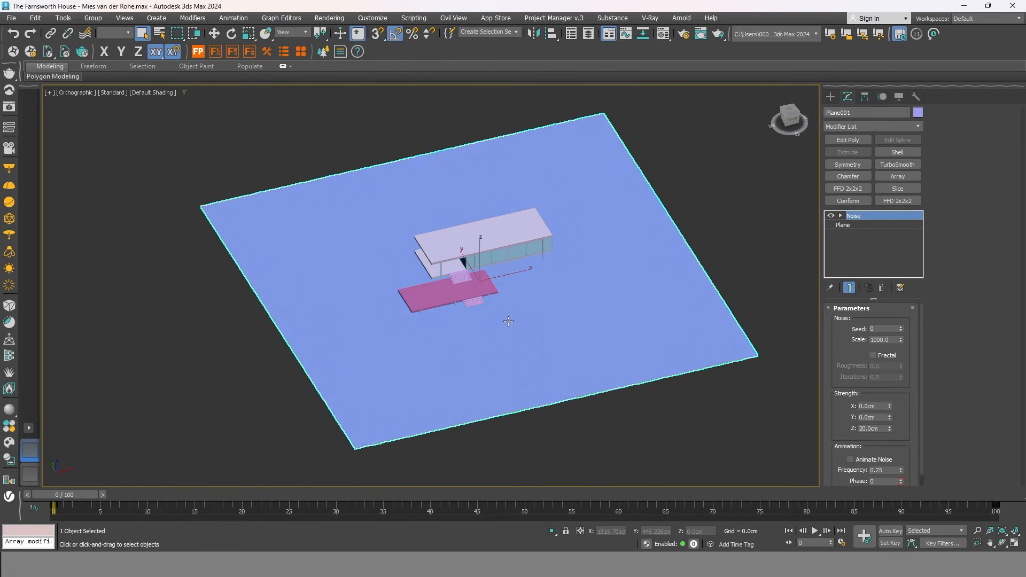
# Shift the ground plane slightly along Y, then frame the view toward the tree models.
pyautogui.press('w')
pyautogui.moveTo(505, 327); pyautogui.dragTo(492, 310)
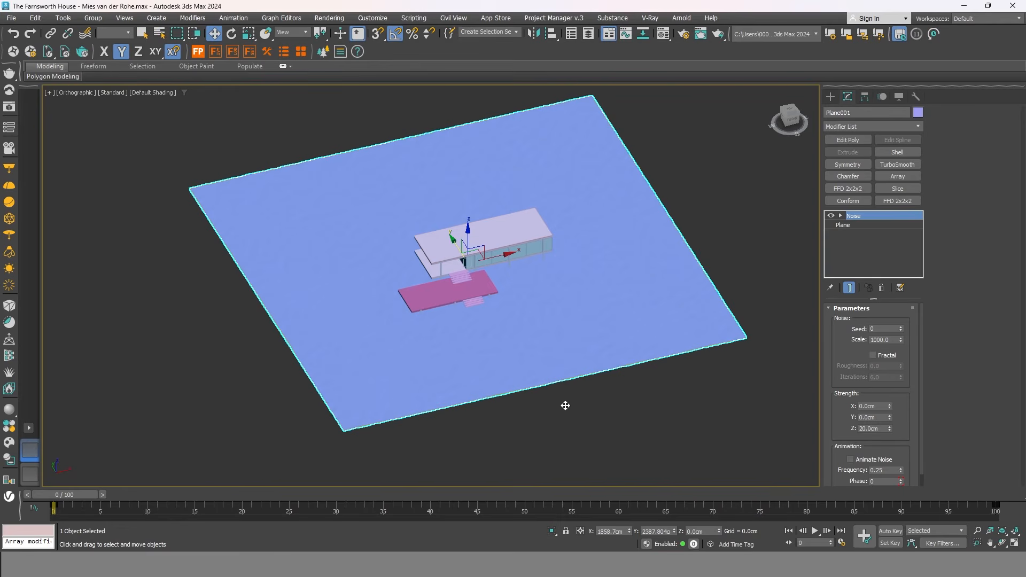
pyautogui.moveTo(538, 315); pyautogui.dragTo(566, 406, button='middle')
pyautogui.scroll(-1, 499, 246)
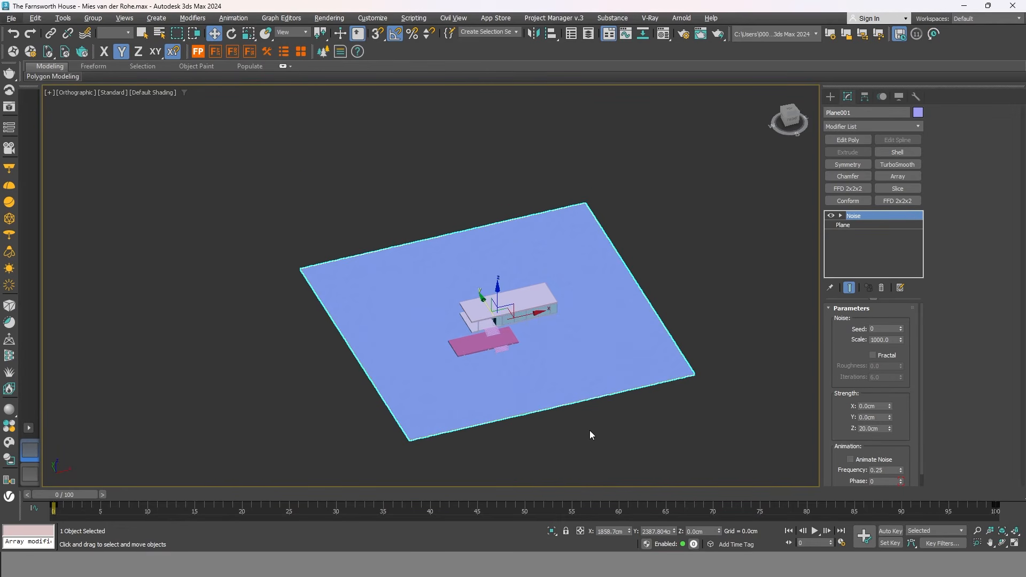
pyautogui.scroll(1, 586, 430)
pyautogui.keyDown('alt'); pyautogui.moveTo(600, 287); pyautogui.dragTo(643, 296, button='middle'); pyautogui.keyUp('alt')
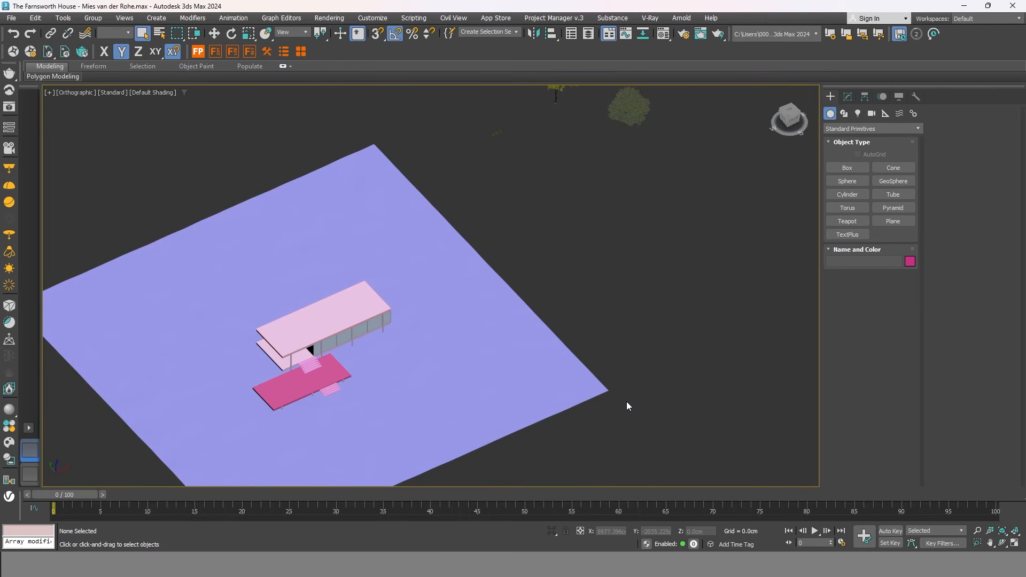
pyautogui.moveTo(626, 402)
pyautogui.mouseDown(button='middle')
pyautogui.moveTo(623, 374)
pyautogui.moveTo(641, 367)
pyautogui.moveTo(625, 390)
pyautogui.moveTo(641, 352)
pyautogui.moveTo(625, 387)
pyautogui.mouseUp(button='middle')
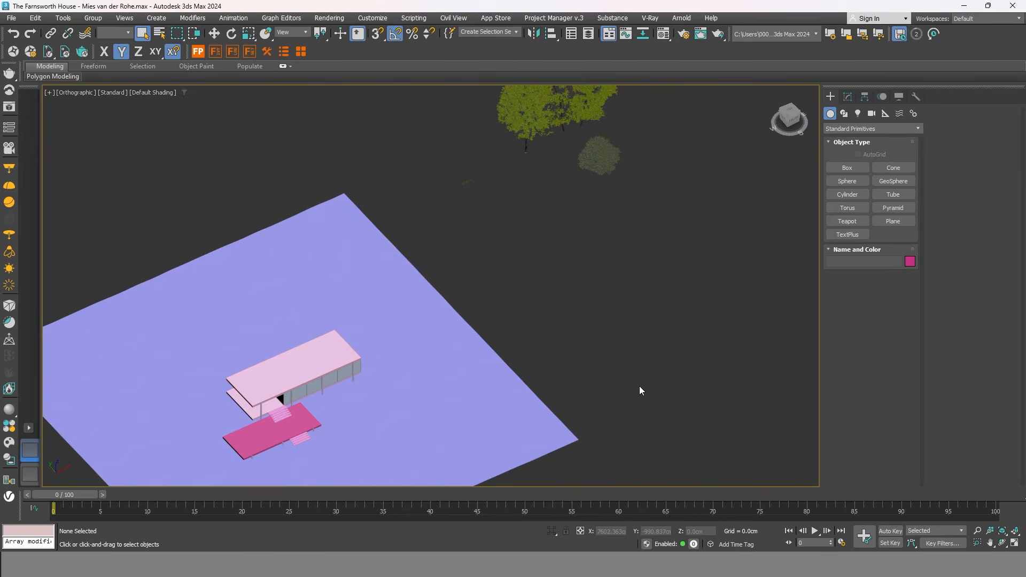
pyautogui.scroll(-2, 605, 379)
pyautogui.moveTo(604, 380); pyautogui.dragTo(599, 392, button='middle')
pyautogui.scroll(2, 590, 287)
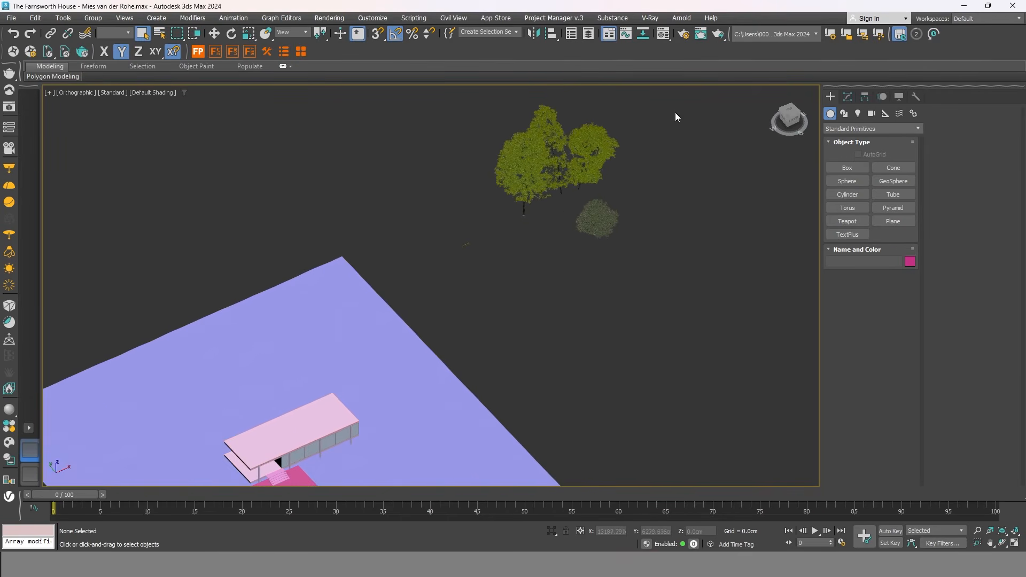
pyautogui.moveTo(462, 265); pyautogui.dragTo(443, 291)
pyautogui.scroll(2, 526, 225)
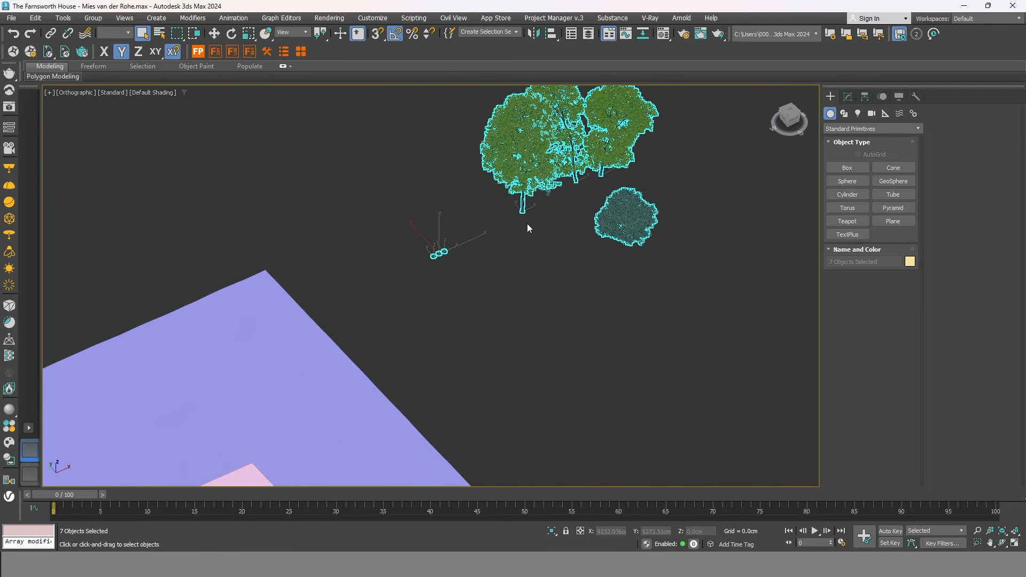
pyautogui.moveTo(533, 229); pyautogui.dragTo(527, 289, button='middle')
pyautogui.click(524, 312)
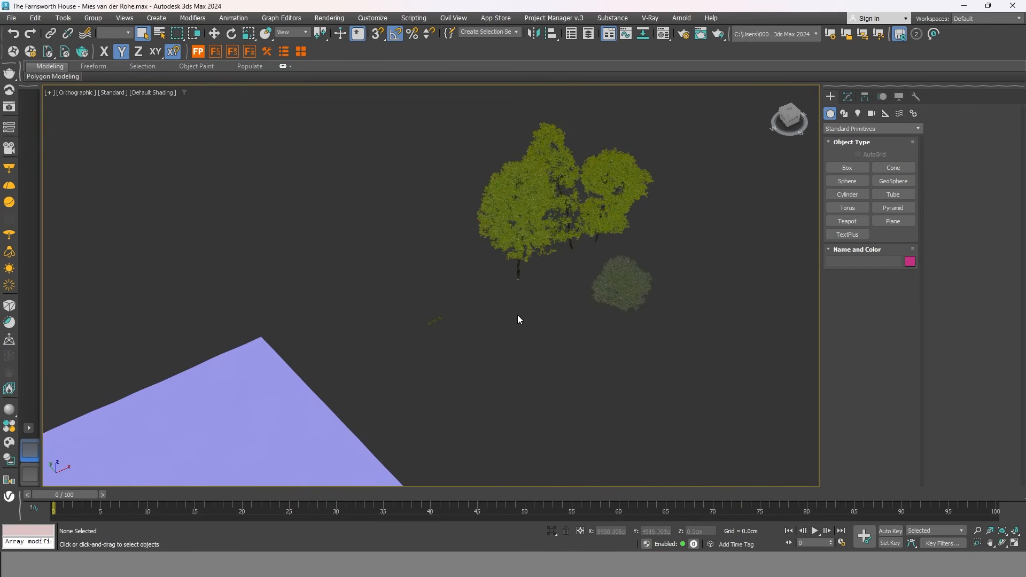
pyautogui.scroll(5, 436, 327)
pyautogui.scroll(-2, 436, 328)
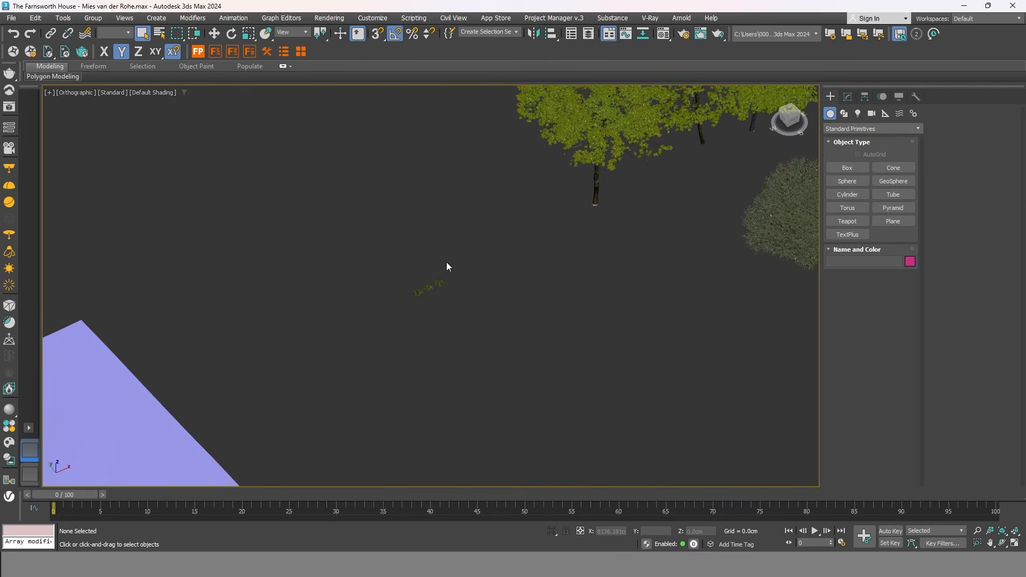
pyautogui.scroll(-3, 556, 266)
pyautogui.moveTo(581, 248); pyautogui.dragTo(538, 320, button='middle')
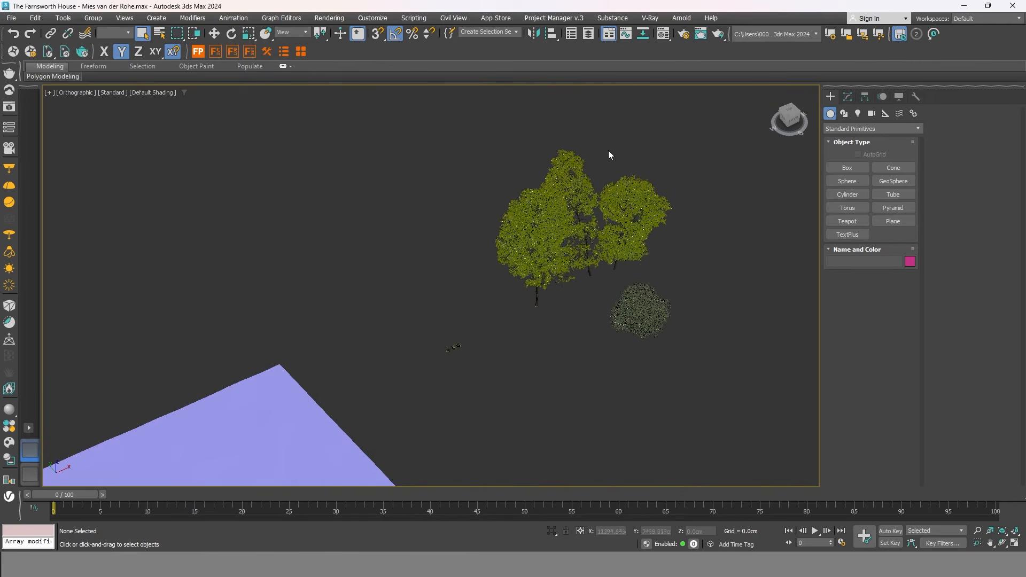
pyautogui.scroll(3, 645, 320)
pyautogui.scroll(-3, 591, 246)
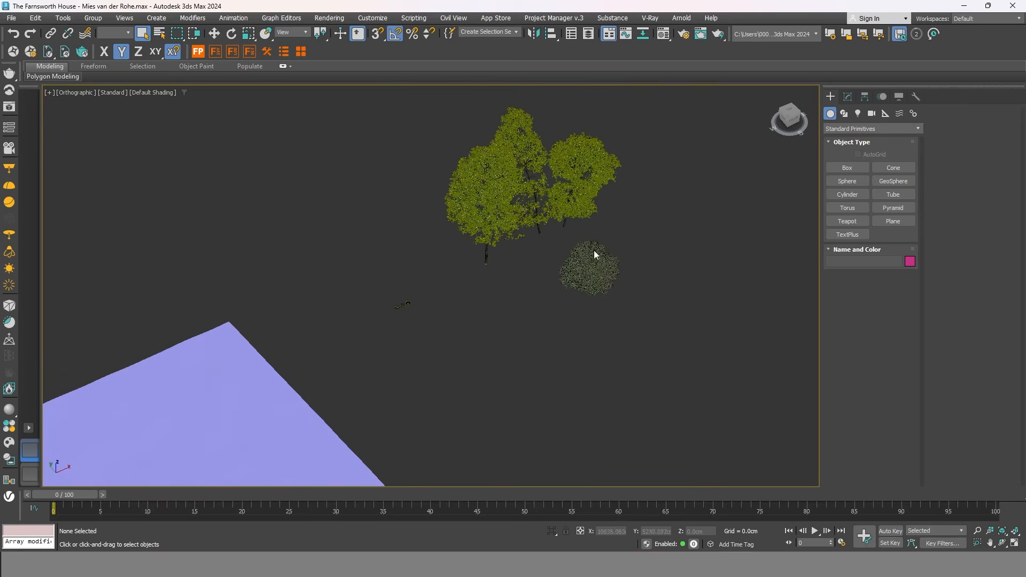
pyautogui.moveTo(592, 352); pyautogui.dragTo(576, 250, button='middle')
pyautogui.scroll(-2, 575, 250)
pyautogui.moveTo(568, 452); pyautogui.dragTo(534, 388, button='middle')
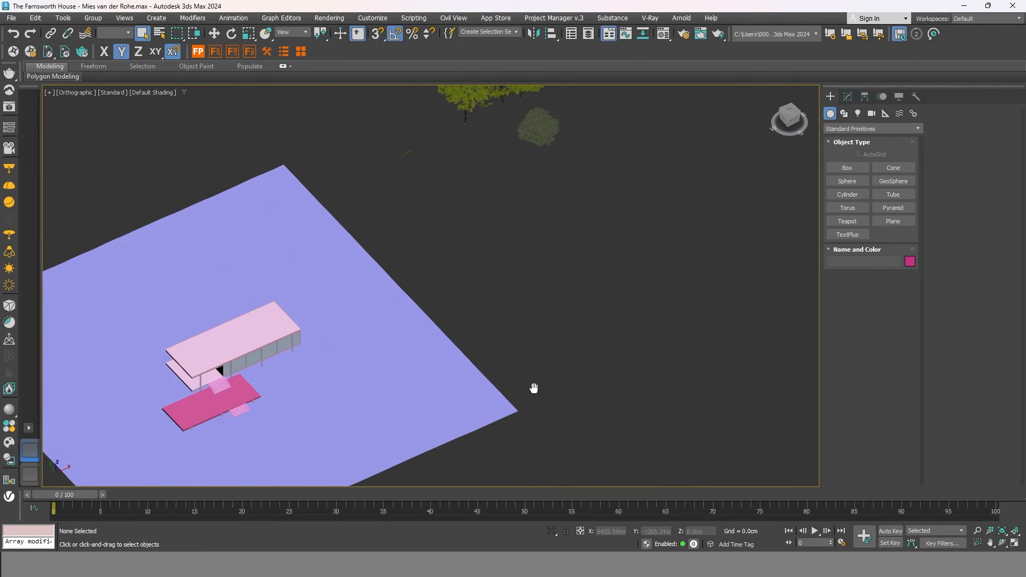
# Switch the Create panel category to Chaos Scatter and enable the Chaos Scatter toolbar.
pyautogui.click(881, 128)
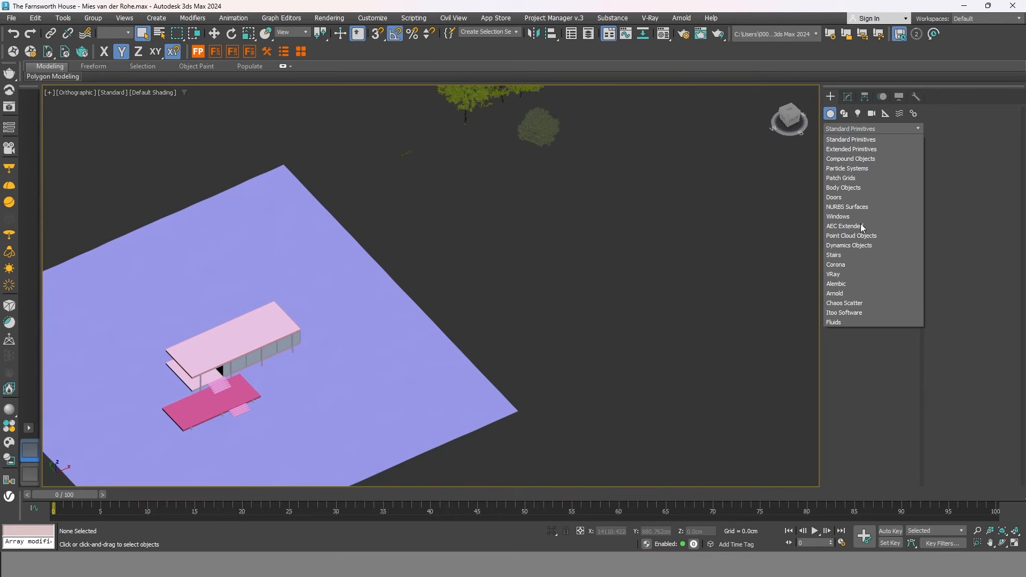
pyautogui.click(856, 303)
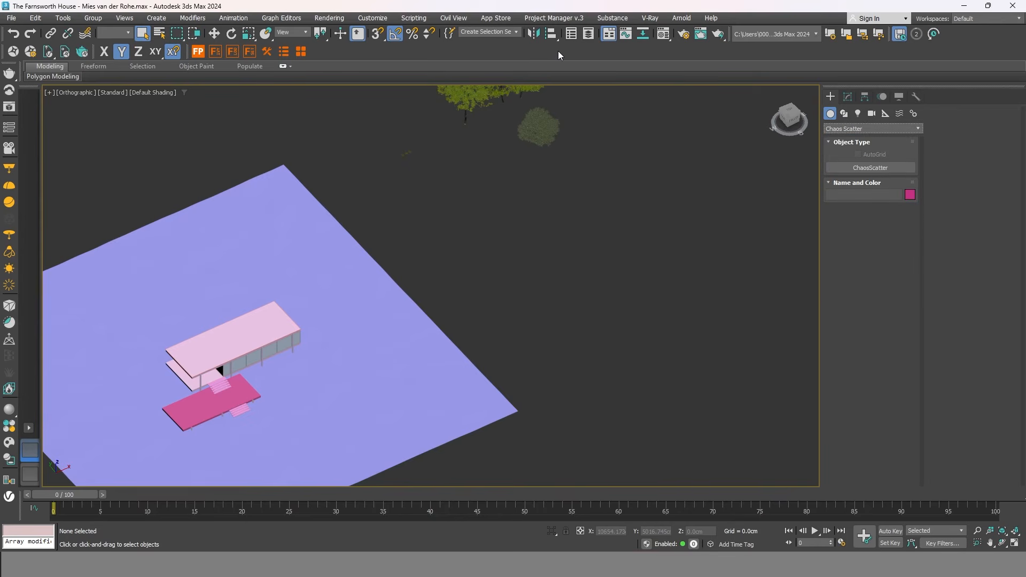
pyautogui.rightClick(595, 56)
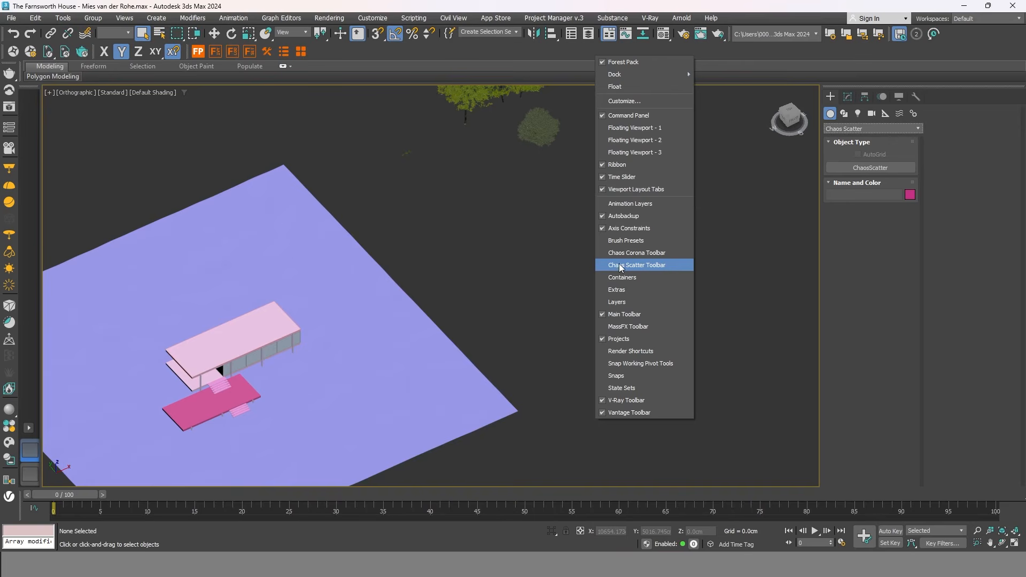
pyautogui.click(605, 265)
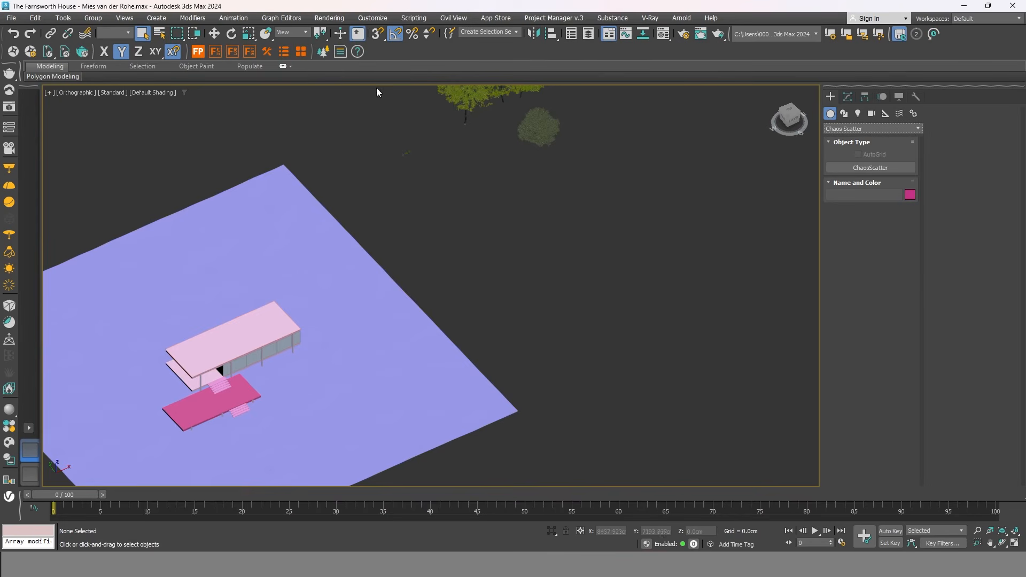
# Place a Chaos Scatter object just beyond the ground plane's corner.
pyautogui.click(324, 52)
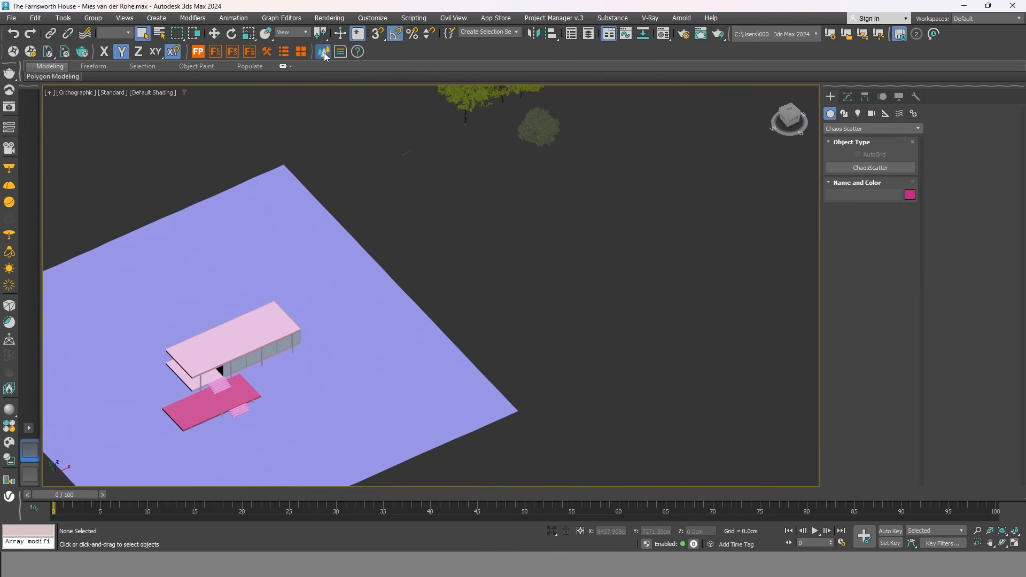
pyautogui.click(531, 393)
pyautogui.scroll(5, 531, 393)
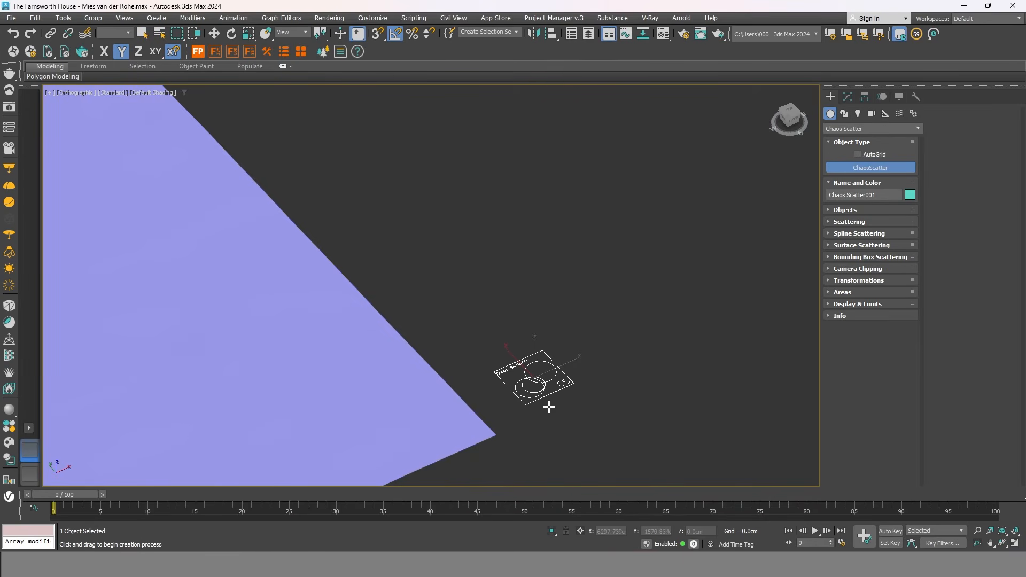
pyautogui.rightClick(549, 407)
pyautogui.scroll(-5, 550, 406)
pyautogui.moveTo(580, 396); pyautogui.dragTo(690, 379, button='middle')
# Draw a 100 x 100 cm rectangle beside the scatter object.
pyautogui.scroll(-2, 662, 349)
pyautogui.scroll(4, 684, 382)
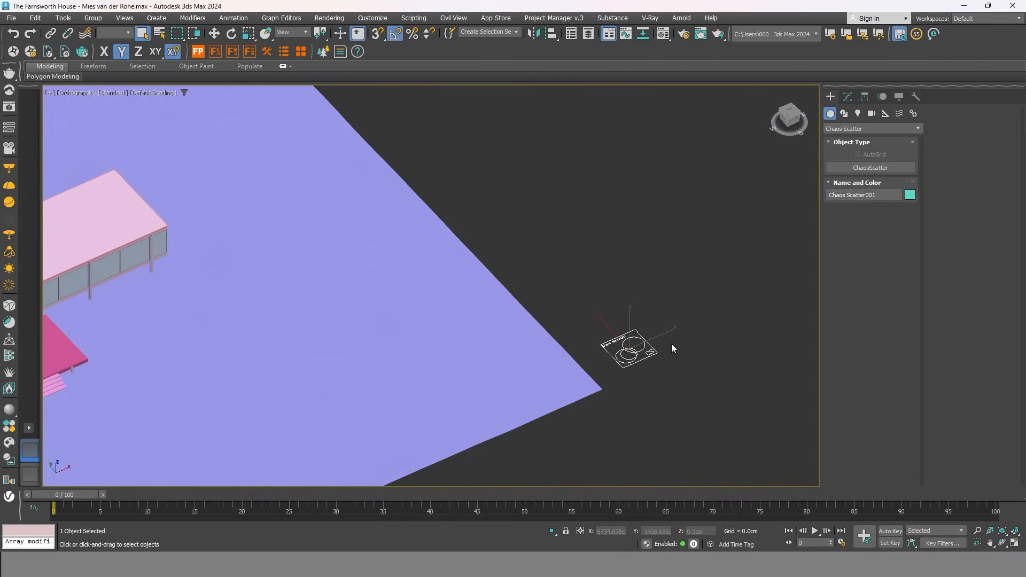
pyautogui.moveTo(672, 345); pyautogui.dragTo(643, 373, button='middle')
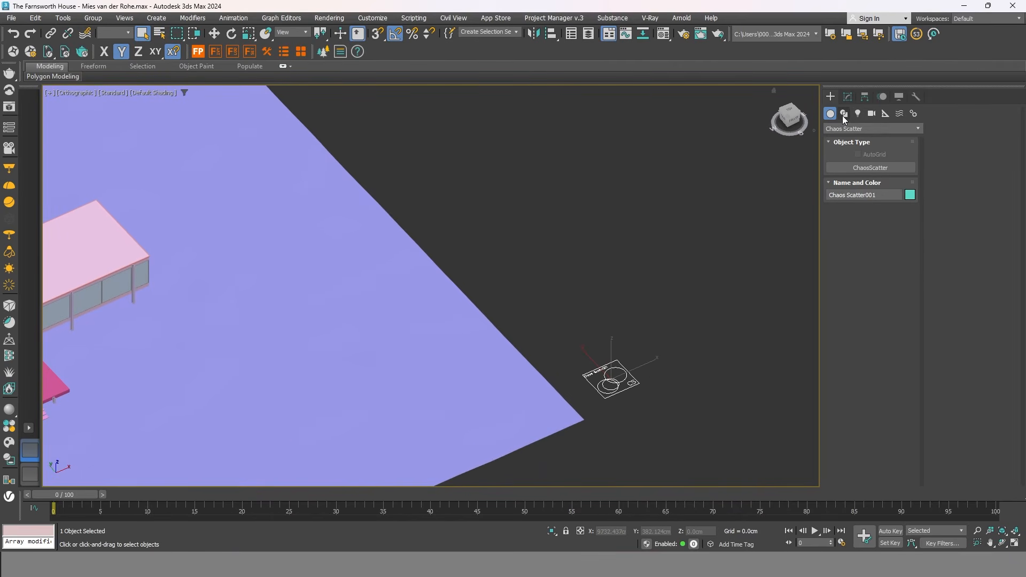
pyautogui.click(844, 114)
pyautogui.click(899, 181)
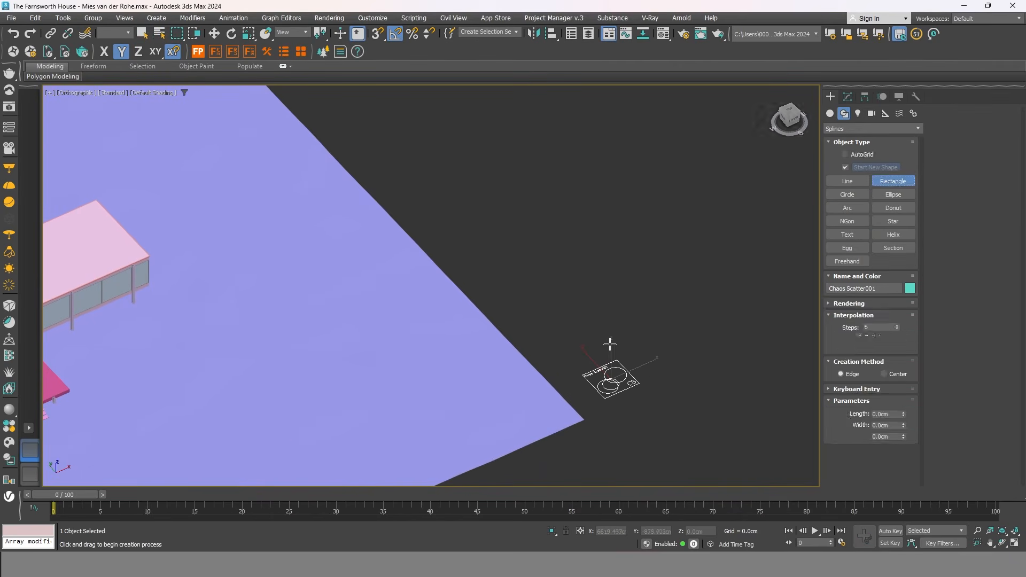
pyautogui.scroll(3, 609, 346)
pyautogui.moveTo(619, 303); pyautogui.dragTo(604, 358)
pyautogui.write('100')
pyautogui.press('Tab')
pyautogui.write('100')
pyautogui.press('Return')
# Select Chaos Scatter001 and show its settings in the Modify panel.
pyautogui.moveTo(687, 369); pyautogui.dragTo(692, 361, button='middle')
pyautogui.rightClick(640, 355)
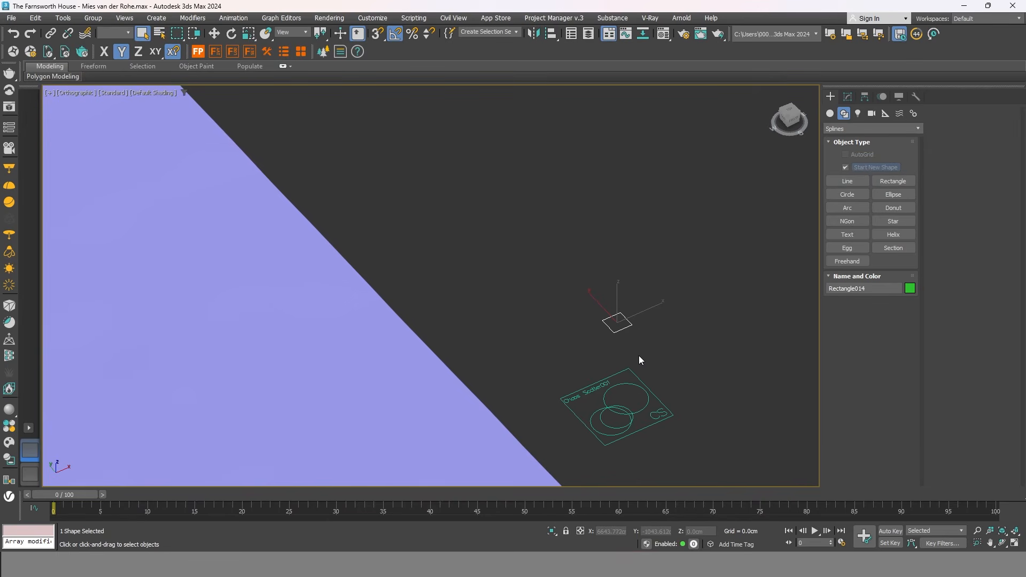
pyautogui.click(633, 412)
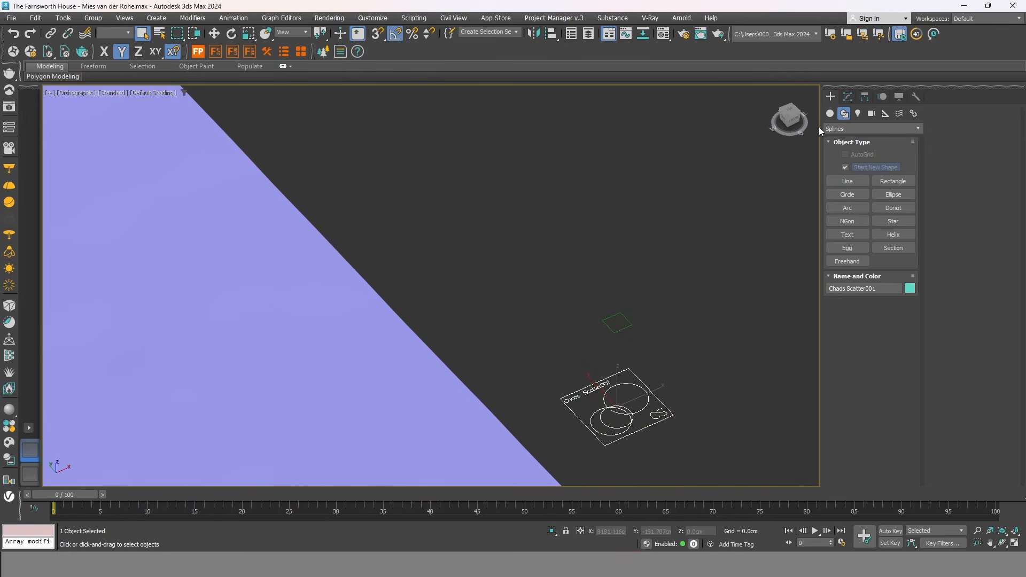
pyautogui.click(846, 98)
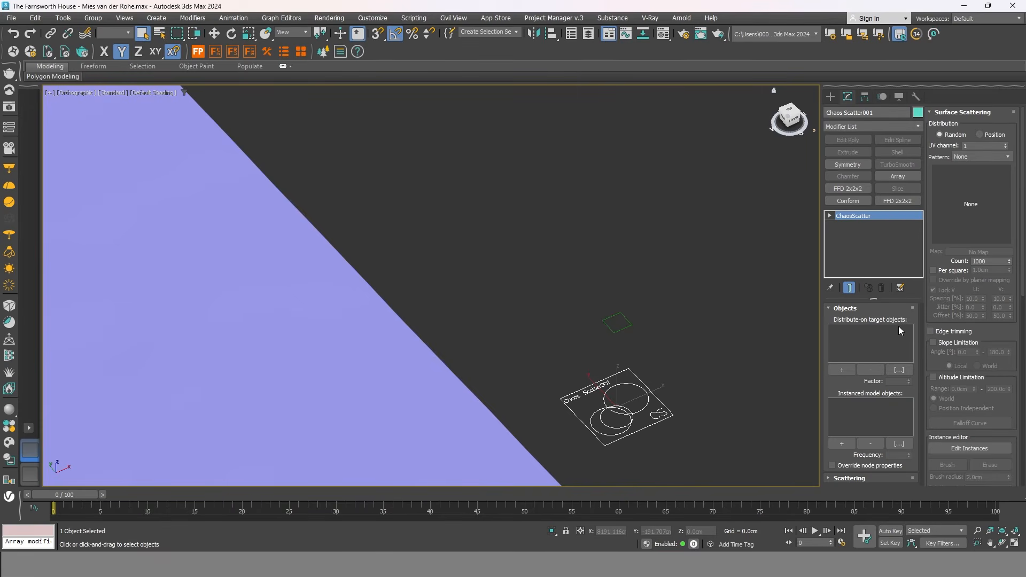
# Set Rectangle014 as the scatter's distribute-on target.
pyautogui.click(842, 370)
pyautogui.click(629, 324)
pyautogui.moveTo(648, 355); pyautogui.dragTo(669, 318, button='middle')
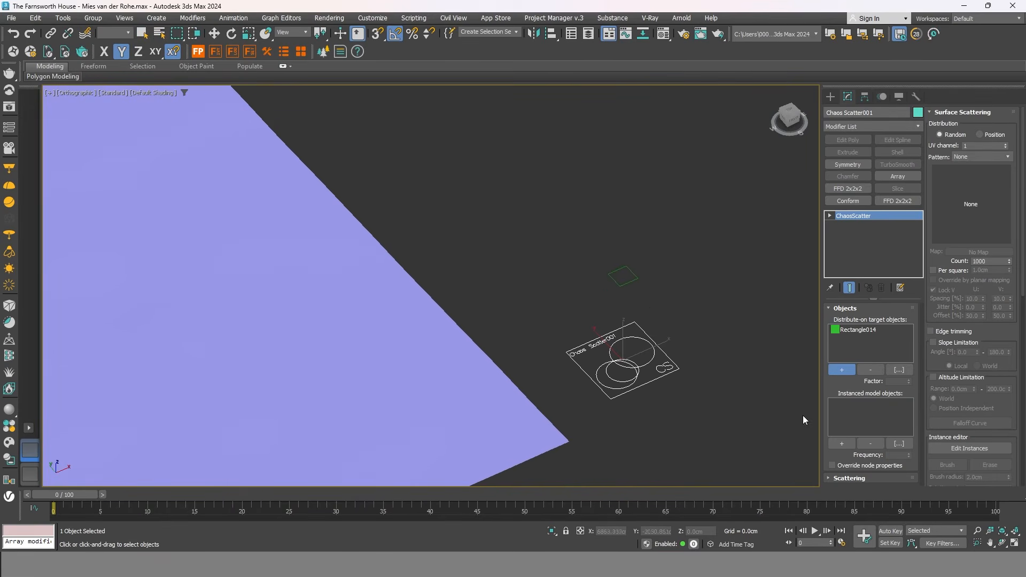
# Add three grass clumps as the scatter's instanced models.
pyautogui.click(843, 443)
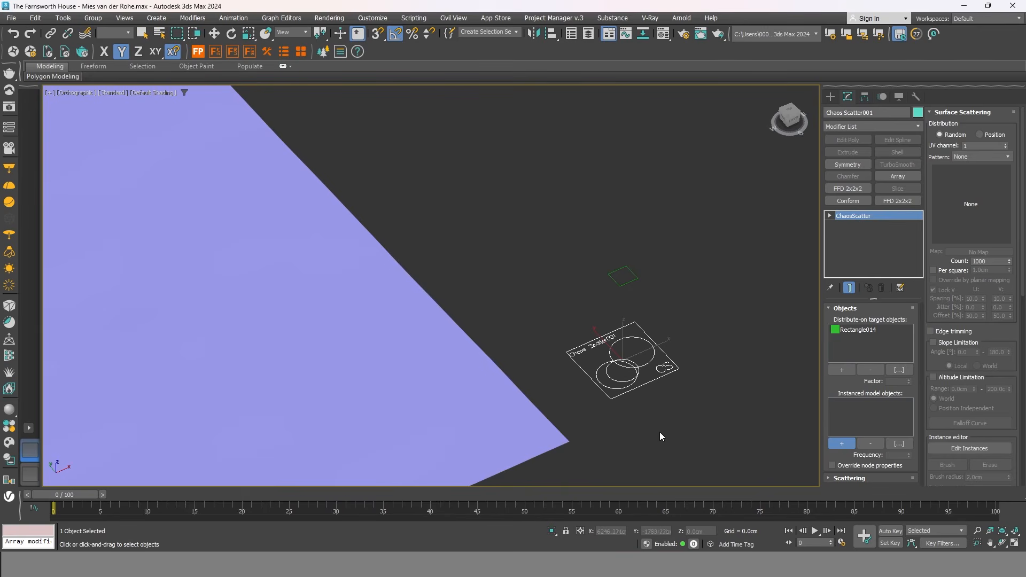
pyautogui.scroll(-5, 659, 427)
pyautogui.scroll(4, 569, 258)
pyautogui.scroll(8, 570, 258)
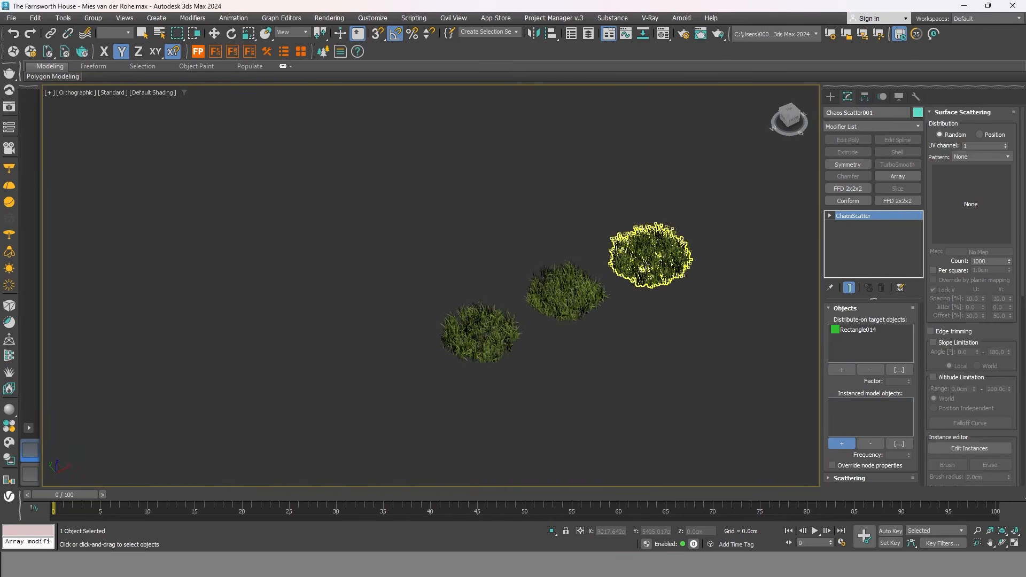
pyautogui.click(583, 300)
pyautogui.click(582, 295)
pyautogui.click(488, 350)
pyautogui.scroll(-8, 580, 206)
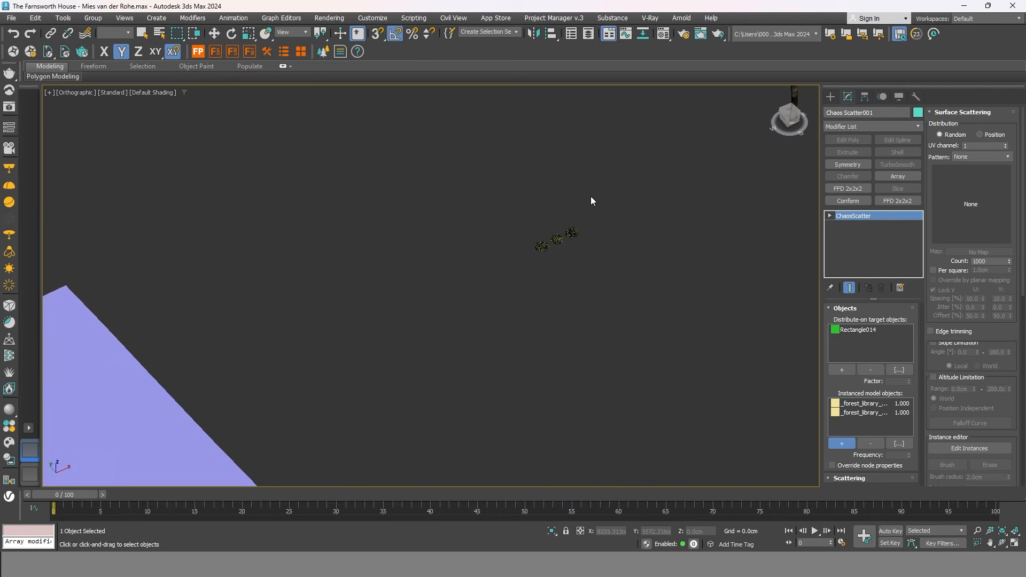
pyautogui.moveTo(685, 411); pyautogui.dragTo(543, 219, button='middle')
pyautogui.scroll(10, 705, 327)
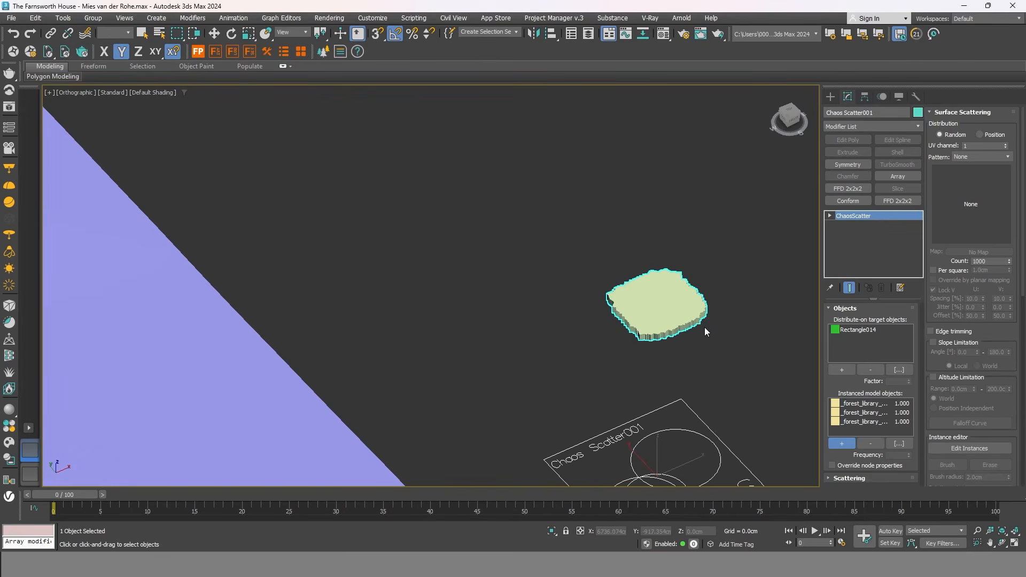
pyautogui.scroll(-2, 565, 328)
pyautogui.scroll(-4, 568, 352)
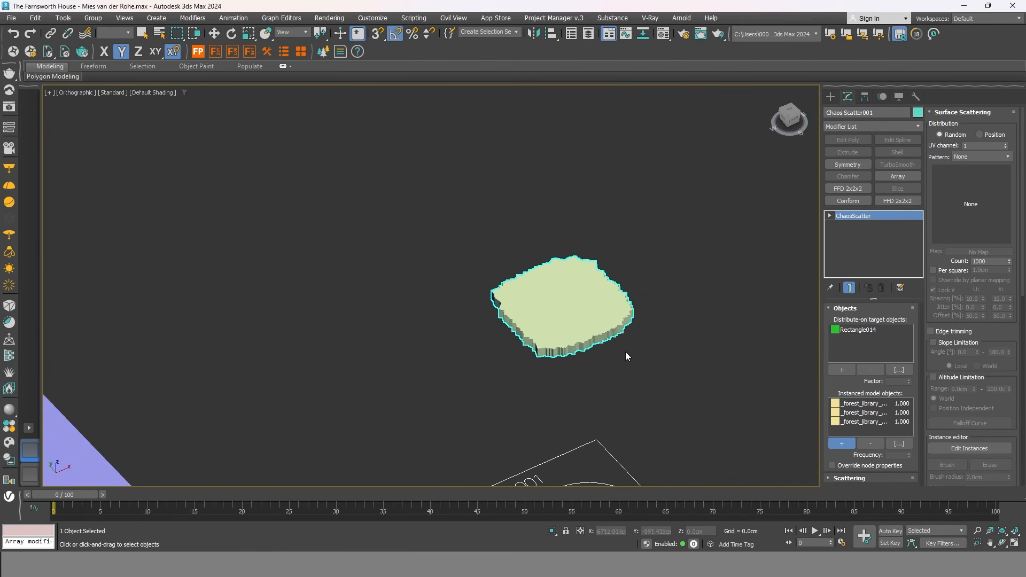
pyautogui.scroll(4, 615, 313)
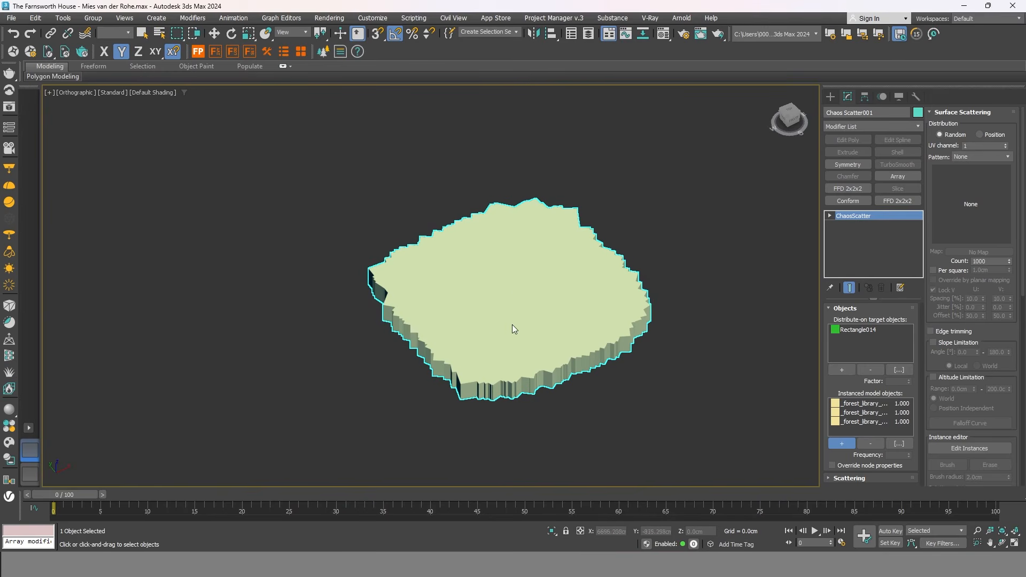
# Orbit to an angled view of the patch and switch to wireframe display.
pyautogui.moveTo(655, 332)
pyautogui.keyDown('alt'); pyautogui.mouseDown(button='middle')
pyautogui.moveTo(680, 316)
pyautogui.moveTo(671, 321)
pyautogui.mouseUp(button='middle'); pyautogui.keyUp('alt')
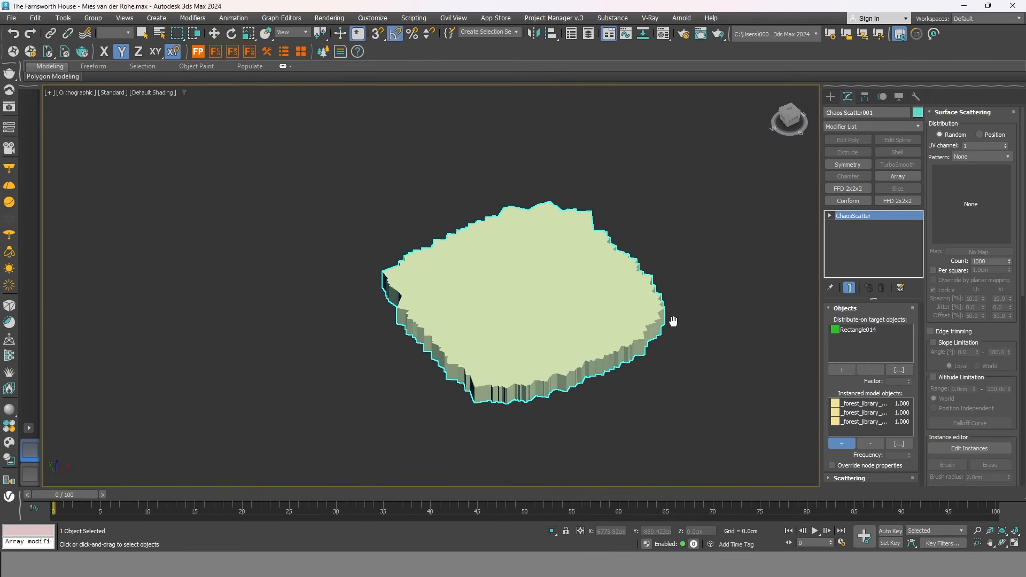
pyautogui.press('F3')
pyautogui.scroll(-8, 653, 185)
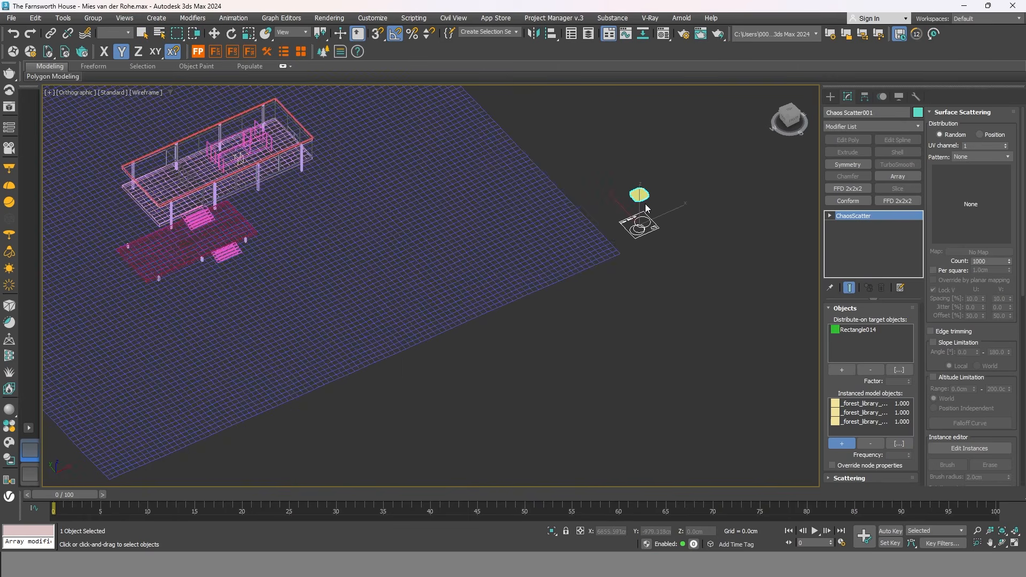
# Turn on Per square density with a 100 cm area.
pyautogui.scroll(3, 512, 209)
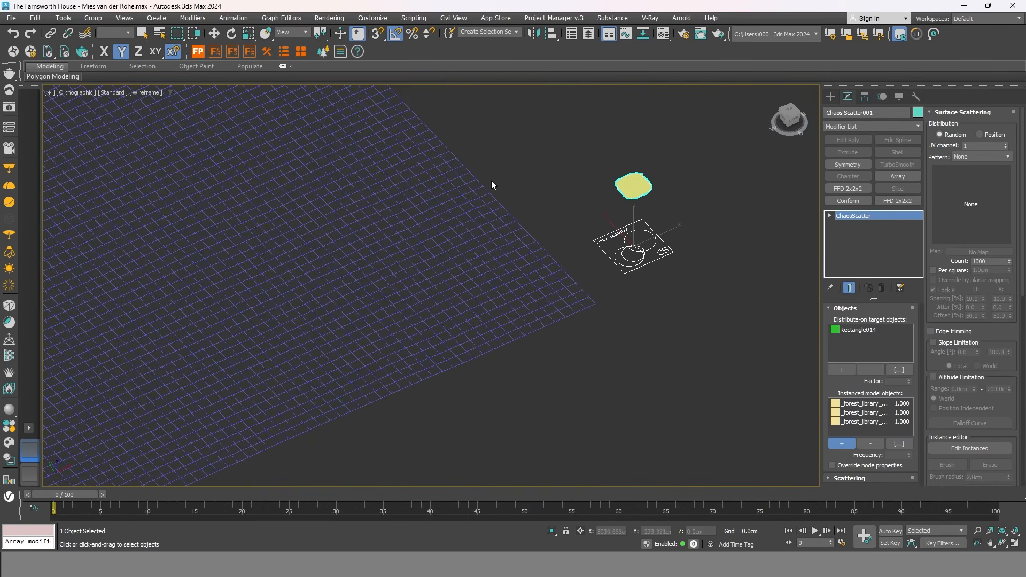
pyautogui.scroll(6, 644, 183)
pyautogui.moveTo(672, 235); pyautogui.dragTo(655, 368, button='middle')
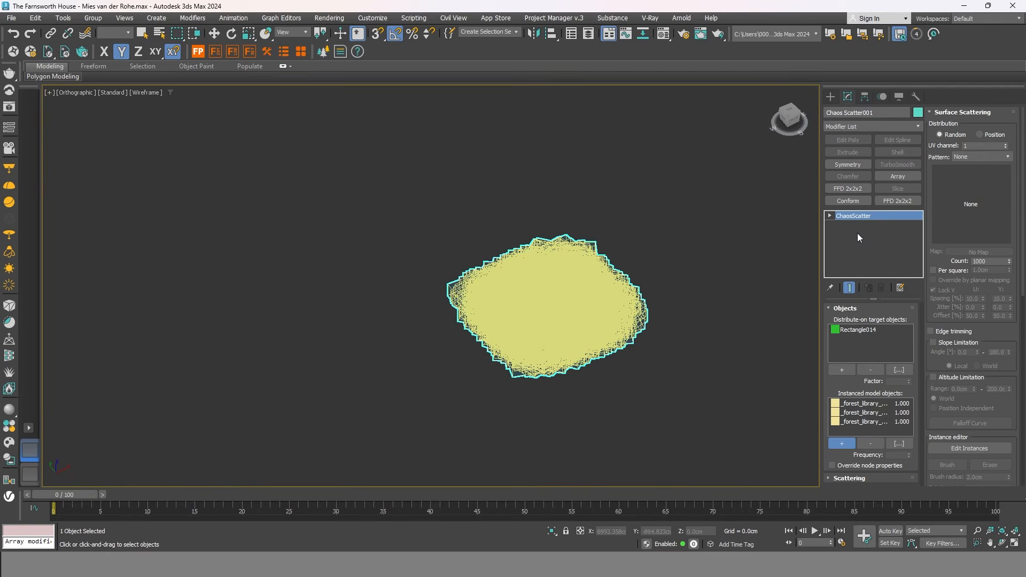
pyautogui.scroll(-1, 1022, 249)
pyautogui.moveTo(1021, 250); pyautogui.dragTo(1021, 265)
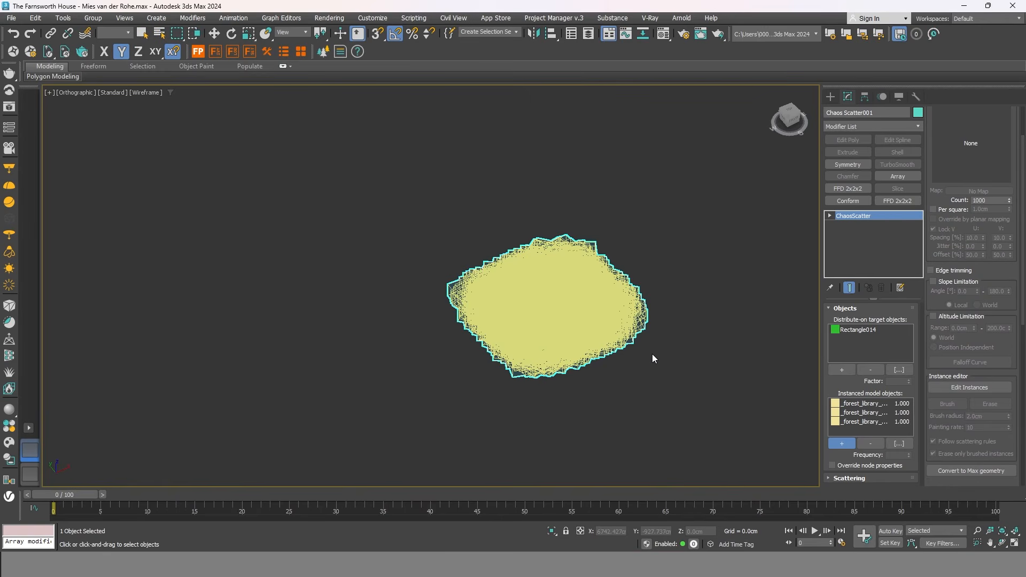
pyautogui.click(933, 209)
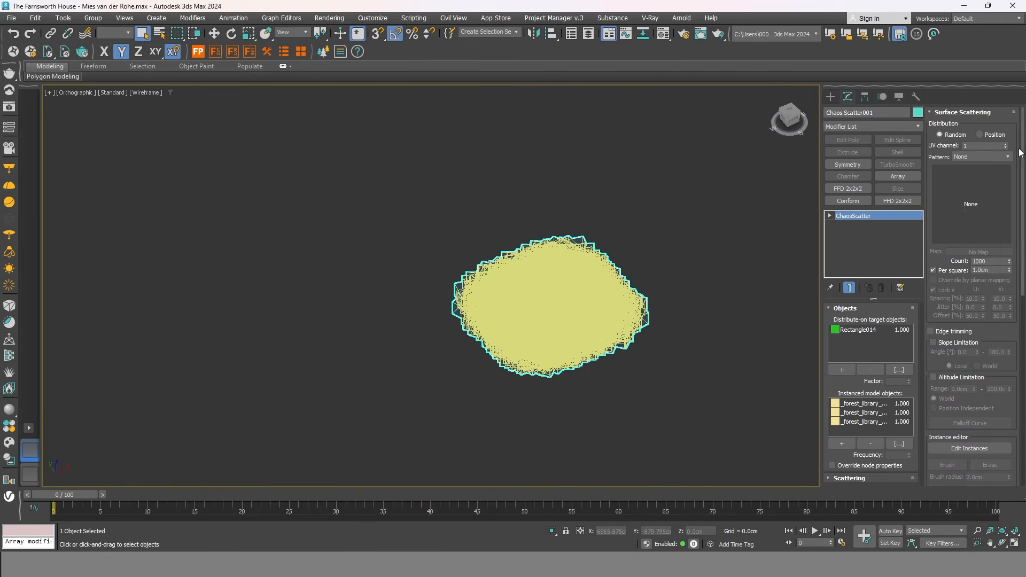
pyautogui.doubleClick(984, 269)
pyautogui.write('100')
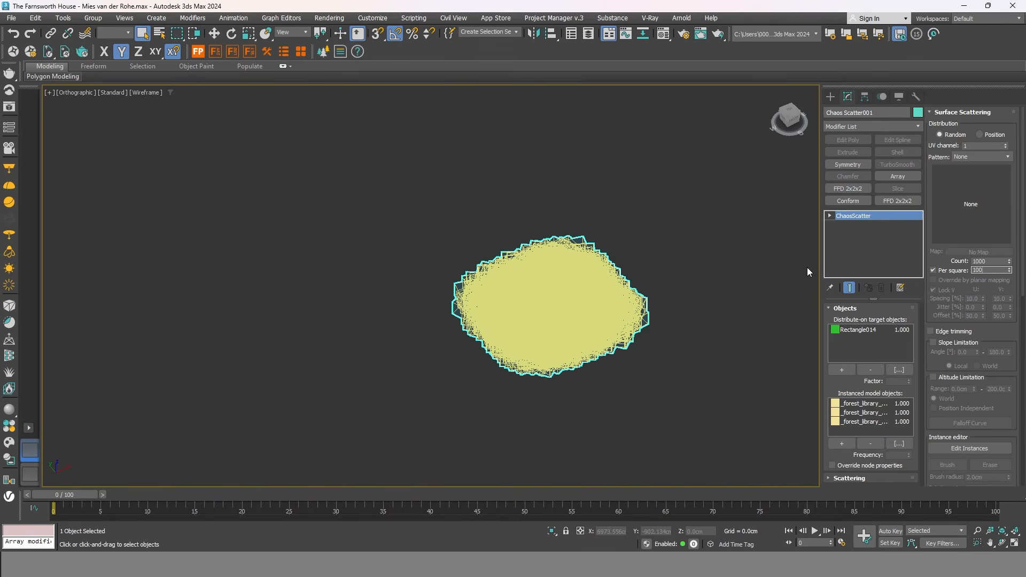
pyautogui.press('Return')
pyautogui.moveTo(621, 354); pyautogui.dragTo(621, 383, button='middle')
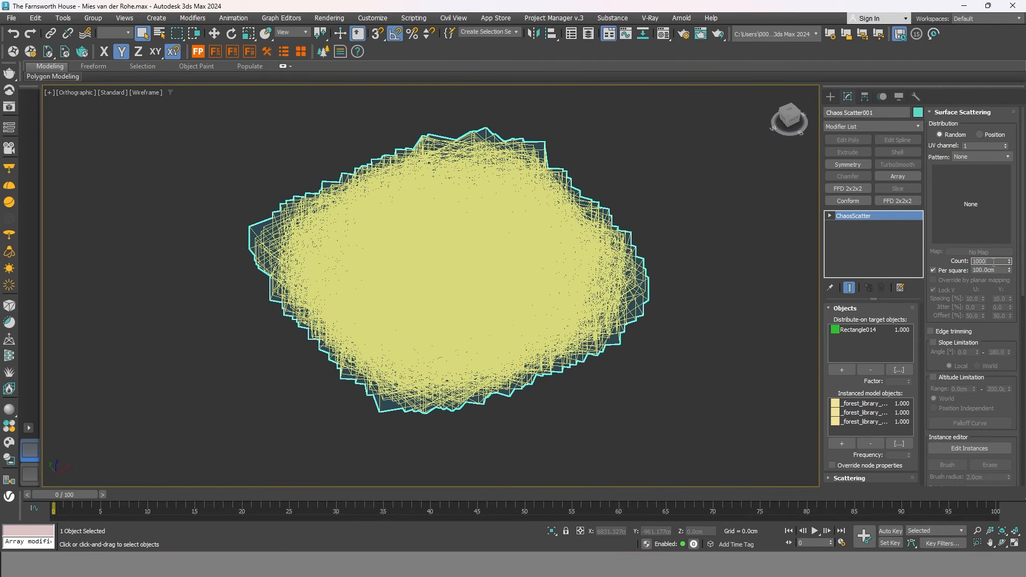
# Lower the scatter Count from 1000 to 10.
pyautogui.write('10')
pyautogui.press('Return')
pyautogui.moveTo(709, 261); pyautogui.dragTo(718, 248, button='middle')
pyautogui.moveTo(1021, 268); pyautogui.dragTo(1021, 473)
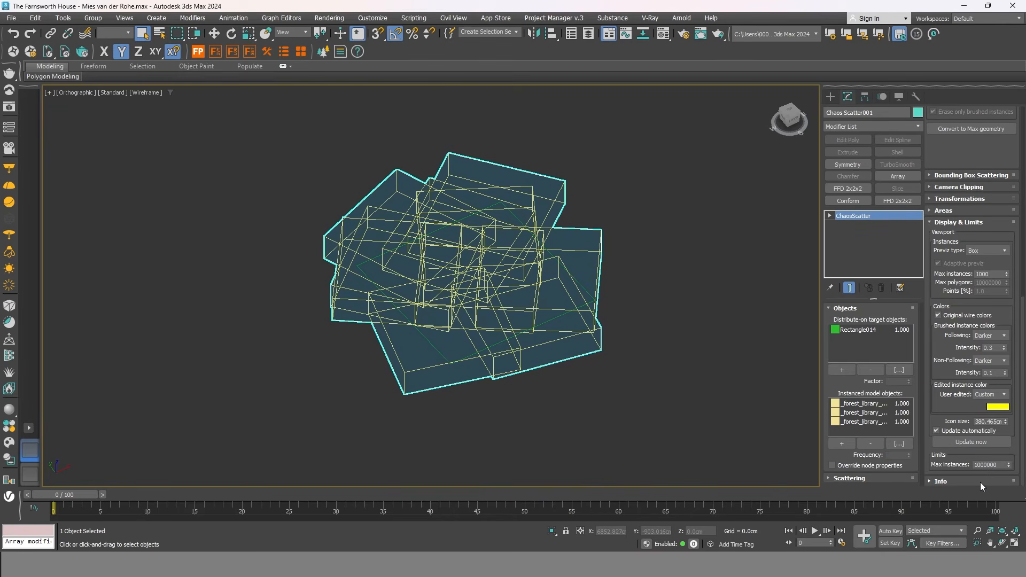
# Set the scatter's Previz type to Point cloud.
pyautogui.click(993, 251)
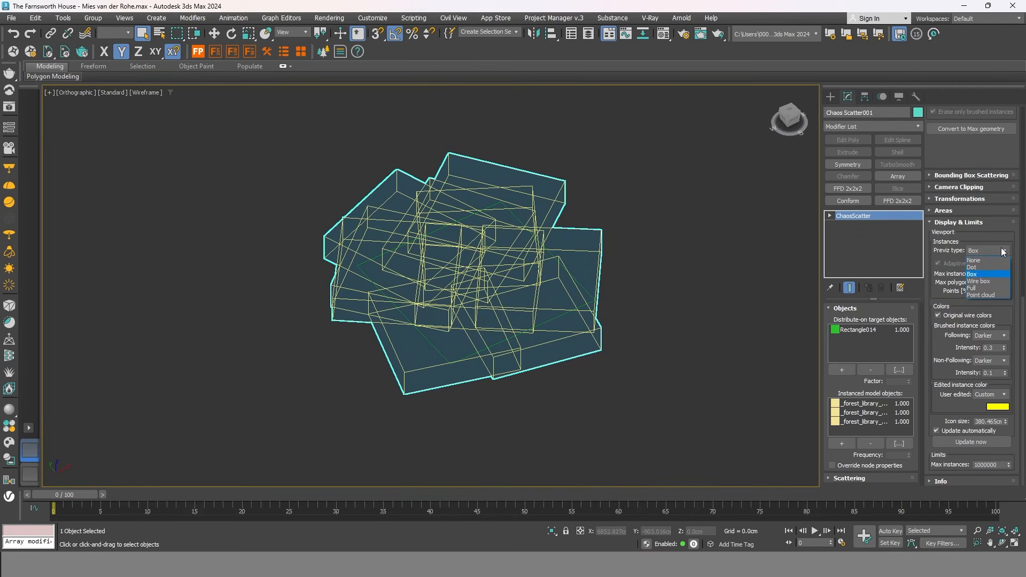
pyautogui.click(982, 295)
pyautogui.moveTo(556, 340); pyautogui.dragTo(649, 394, button='middle')
pyautogui.moveTo(586, 374); pyautogui.dragTo(668, 365, button='middle')
# Zoom out and begin picking another distribute-on target object.
pyautogui.scroll(-1, 709, 262)
pyautogui.scroll(2, 708, 303)
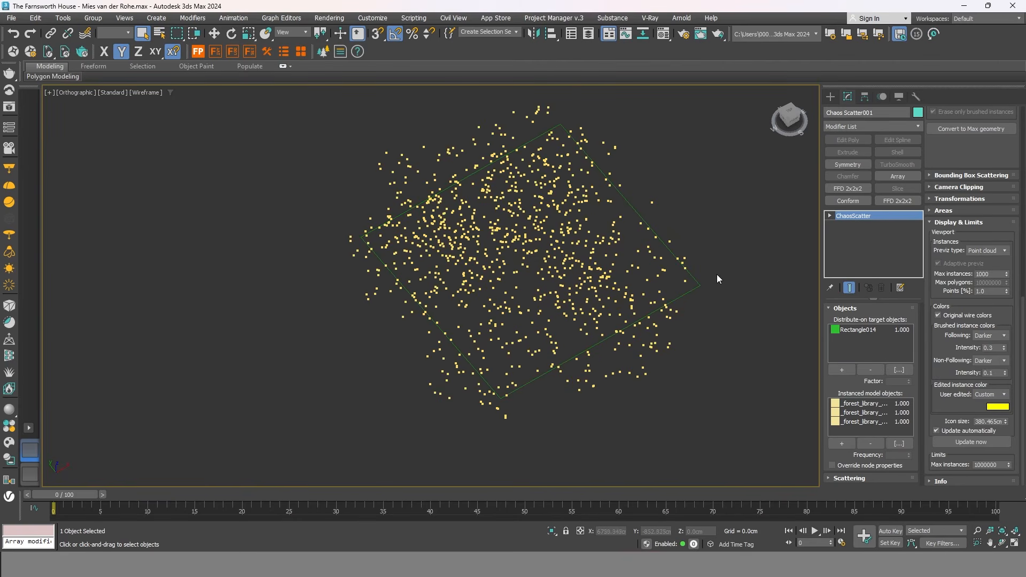
pyautogui.scroll(-3, 715, 278)
pyautogui.scroll(-5, 703, 266)
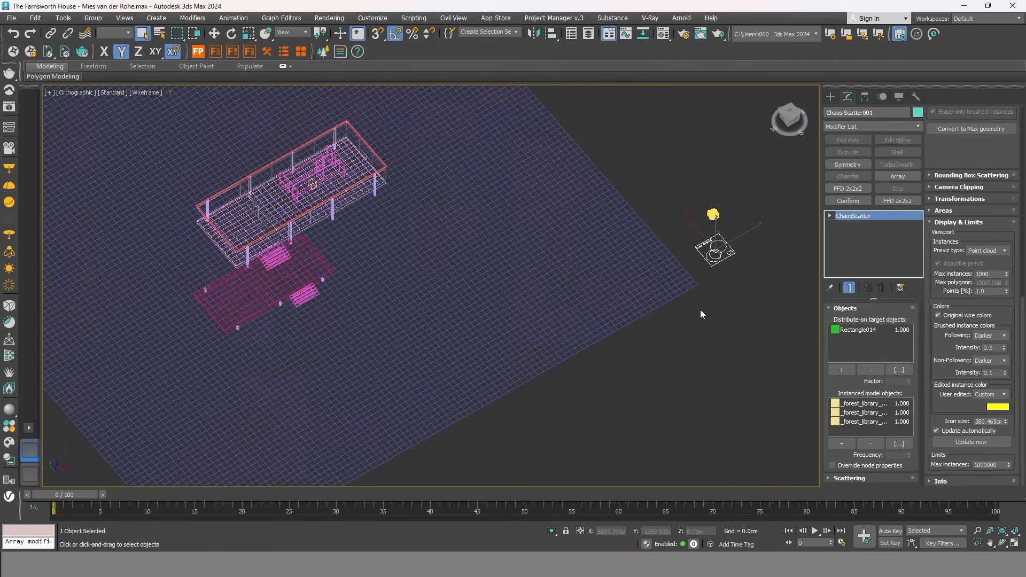
pyautogui.scroll(4, 722, 227)
pyautogui.scroll(-4, 594, 248)
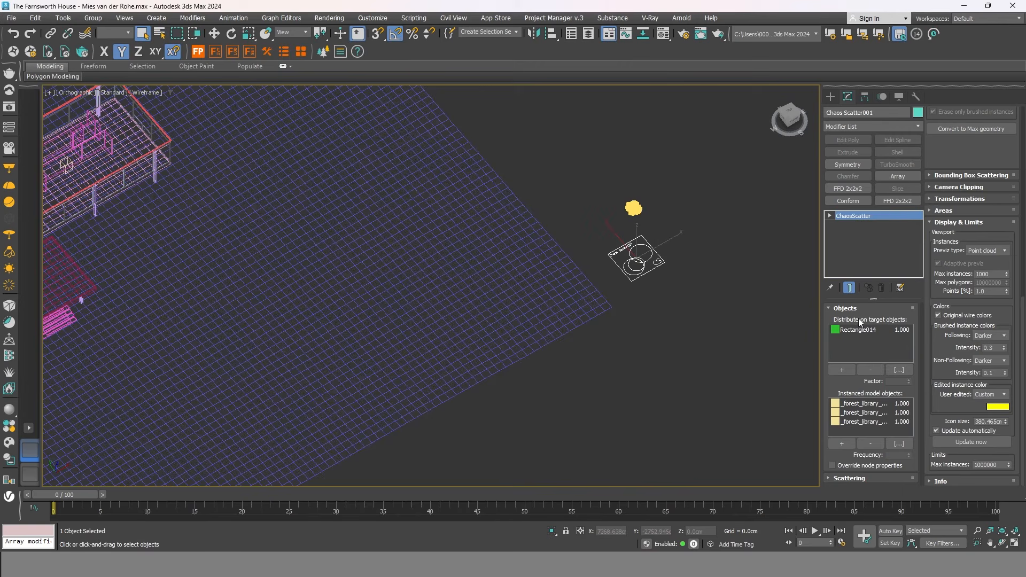
pyautogui.click(843, 369)
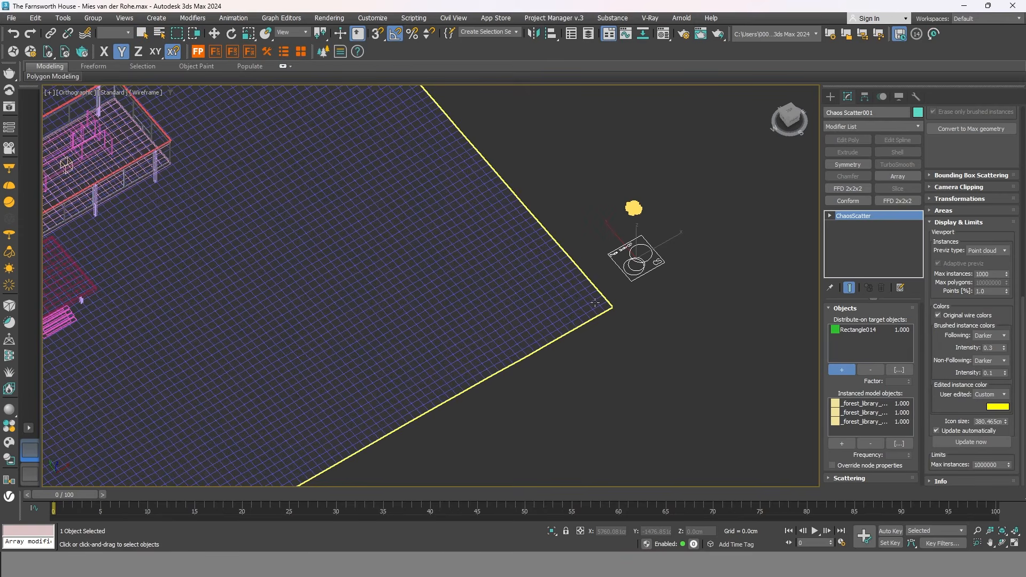
# Add Plane001 as a second scatter target and return to shaded view.
pyautogui.click(542, 304)
pyautogui.scroll(-5, 698, 342)
pyautogui.scroll(2, 587, 400)
pyautogui.moveTo(587, 400)
pyautogui.mouseDown(button='middle')
pyautogui.moveTo(612, 397)
pyautogui.moveTo(626, 366)
pyautogui.moveTo(588, 389)
pyautogui.moveTo(623, 374)
pyautogui.mouseUp(button='middle')
pyautogui.press('F3')
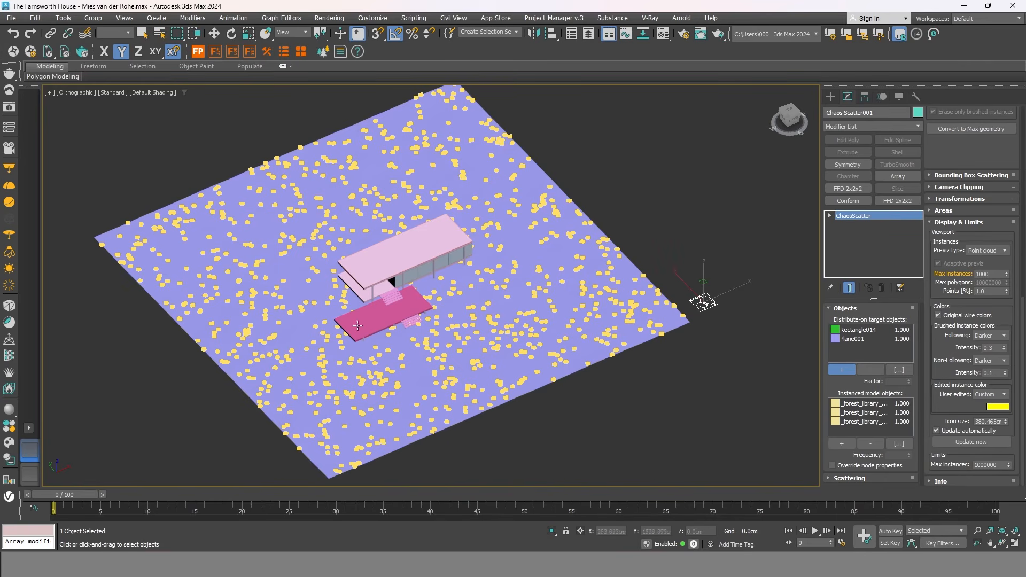
pyautogui.keyDown('alt'); pyautogui.moveTo(544, 400); pyautogui.dragTo(637, 356, button='middle'); pyautogui.keyUp('alt')
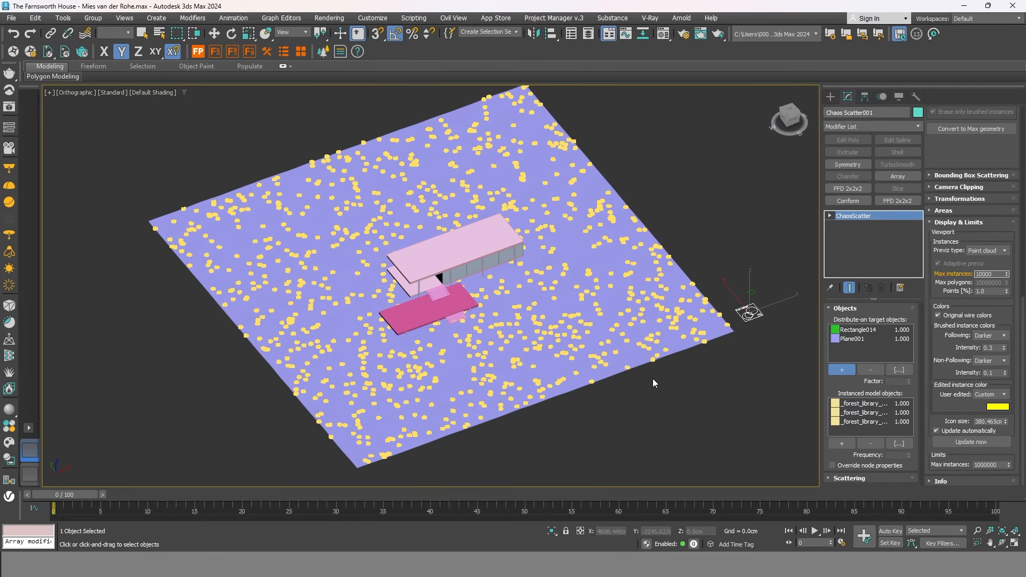
# Try Max instances at 10000, then set it back to 10 and deselect the scatter.
pyautogui.press('Return')
pyautogui.moveTo(701, 371); pyautogui.dragTo(701, 343, button='middle')
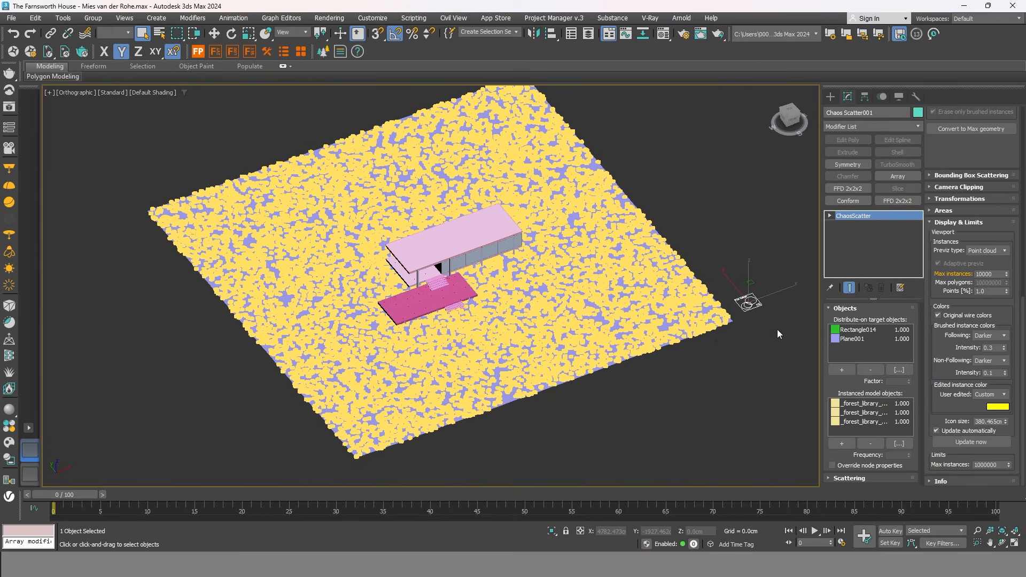
pyautogui.moveTo(947, 283); pyautogui.dragTo(886, 285)
pyautogui.write('10')
pyautogui.press('Return')
pyautogui.scroll(3, 676, 390)
pyautogui.click(658, 379)
pyautogui.scroll(-3, 615, 384)
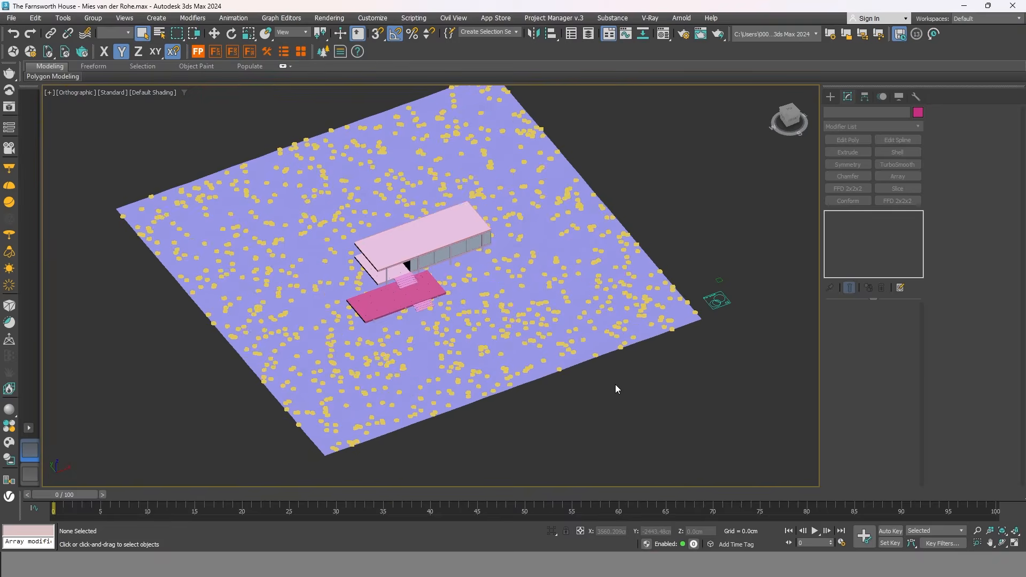
# Remove Plane001 from Chaos Scatter001's target list.
pyautogui.scroll(3, 743, 301)
pyautogui.click(693, 312)
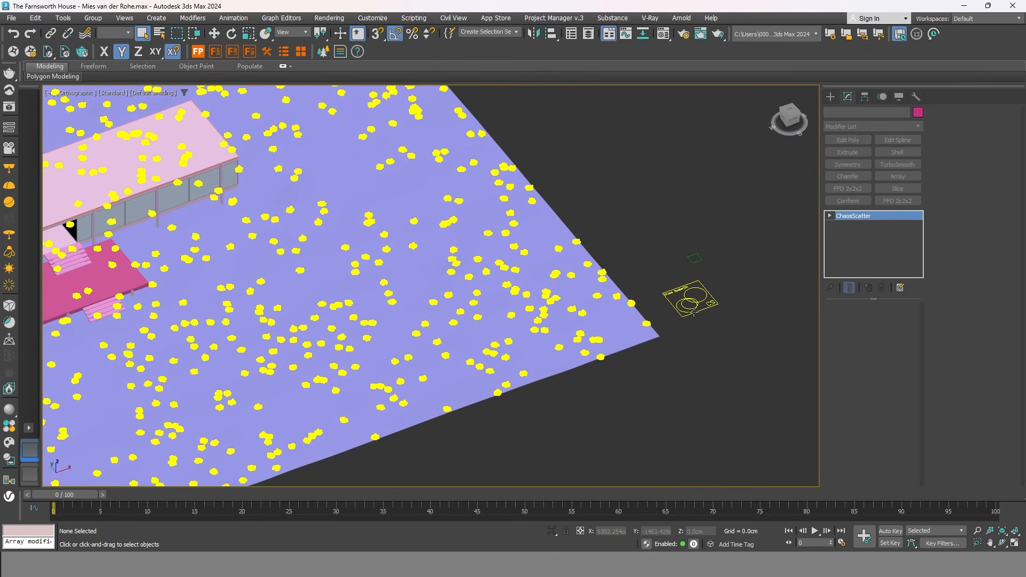
pyautogui.click(855, 339)
pyautogui.click(871, 370)
pyautogui.scroll(-5, 718, 406)
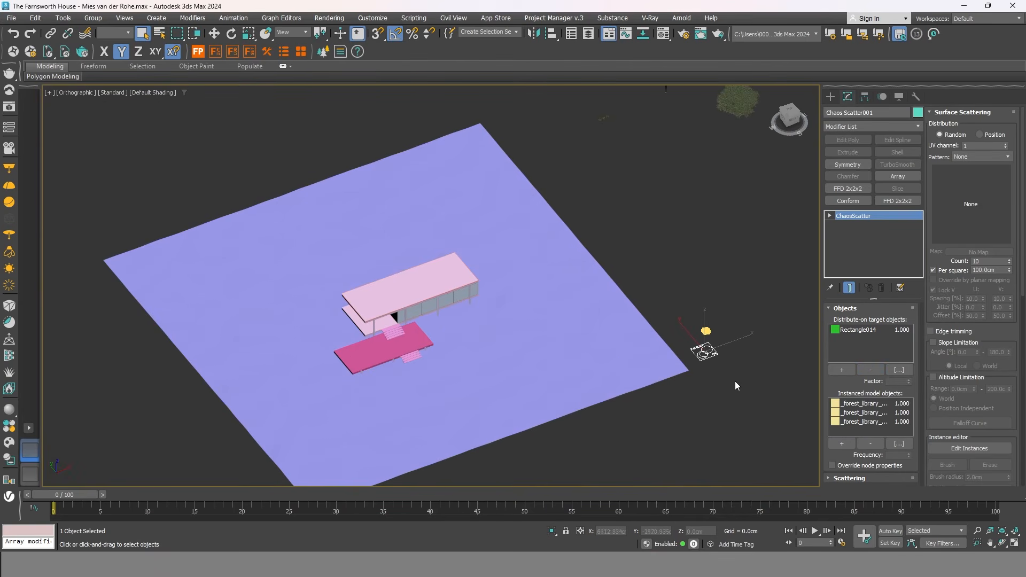
pyautogui.scroll(-2, 706, 412)
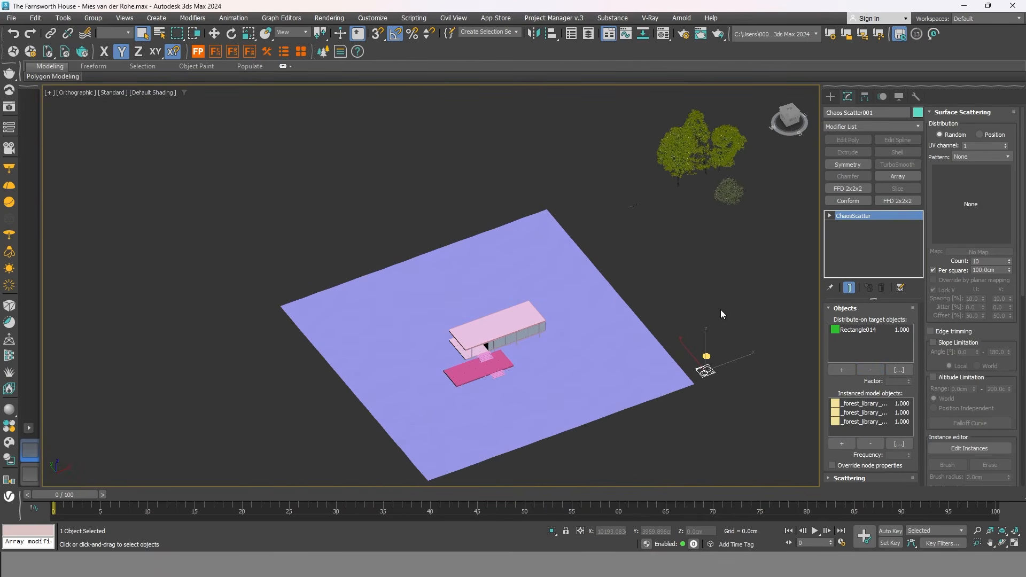
# Switch to Top view and open the Farnsworth House reference photo.
pyautogui.moveTo(695, 310); pyautogui.dragTo(669, 333, button='middle')
pyautogui.click(792, 115)
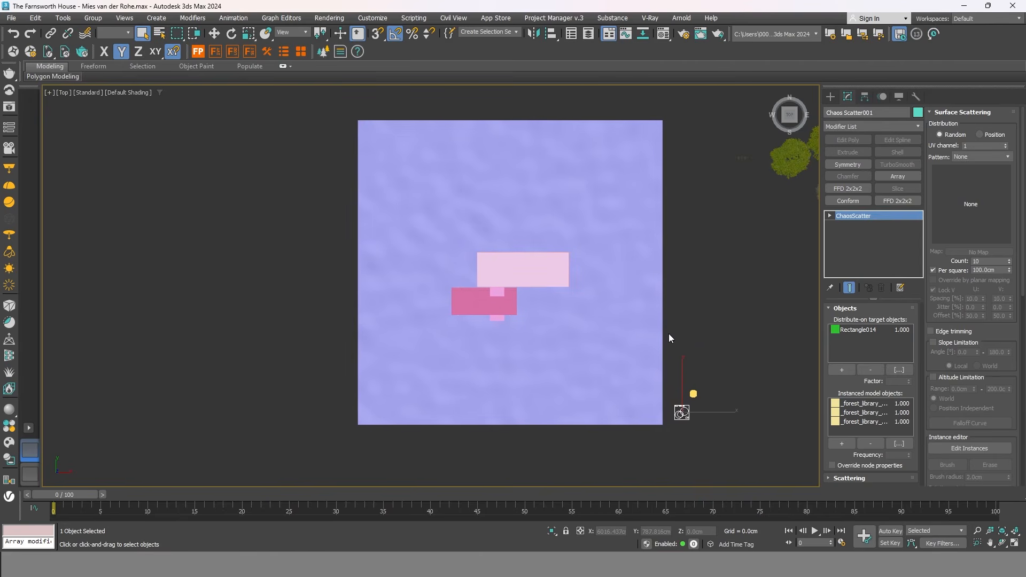
pyautogui.click(711, 502)
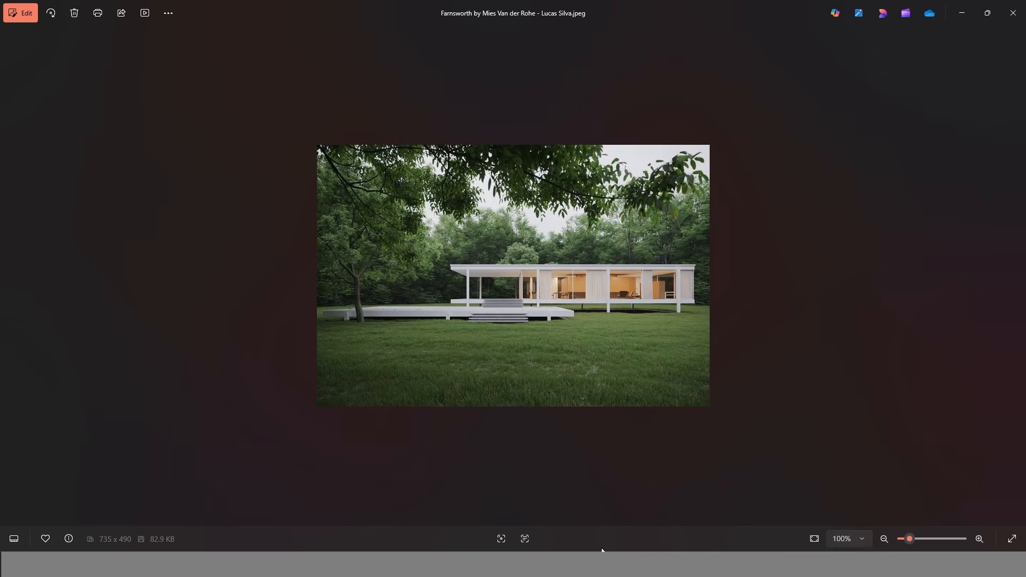
# Return from the Photos viewer to the 3ds Max scene.
pyautogui.click(644, 505)
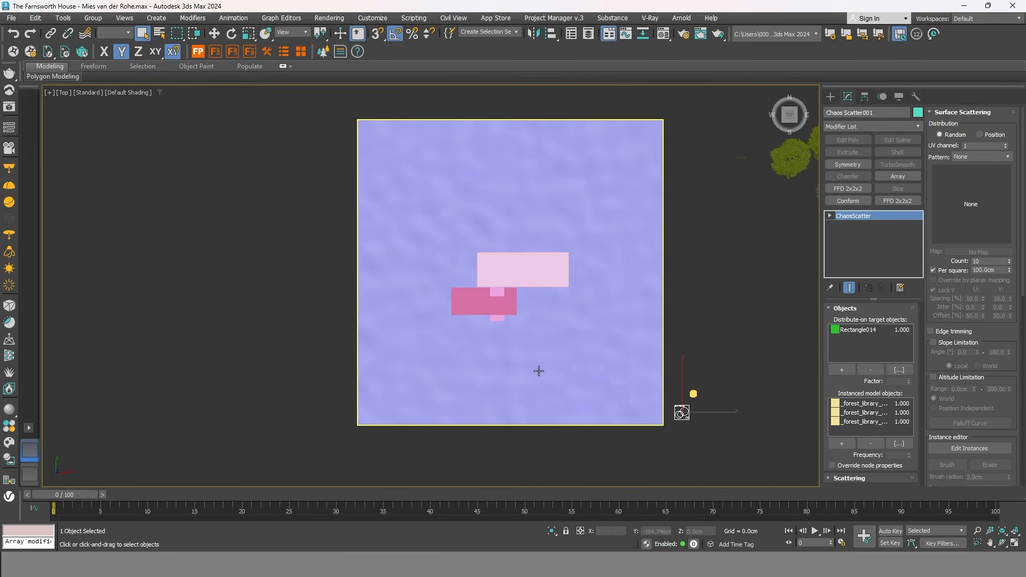
# Draw a closed seven-point line outline around the house in Top view.
pyautogui.moveTo(723, 325); pyautogui.dragTo(690, 340, button='middle')
pyautogui.click(830, 96)
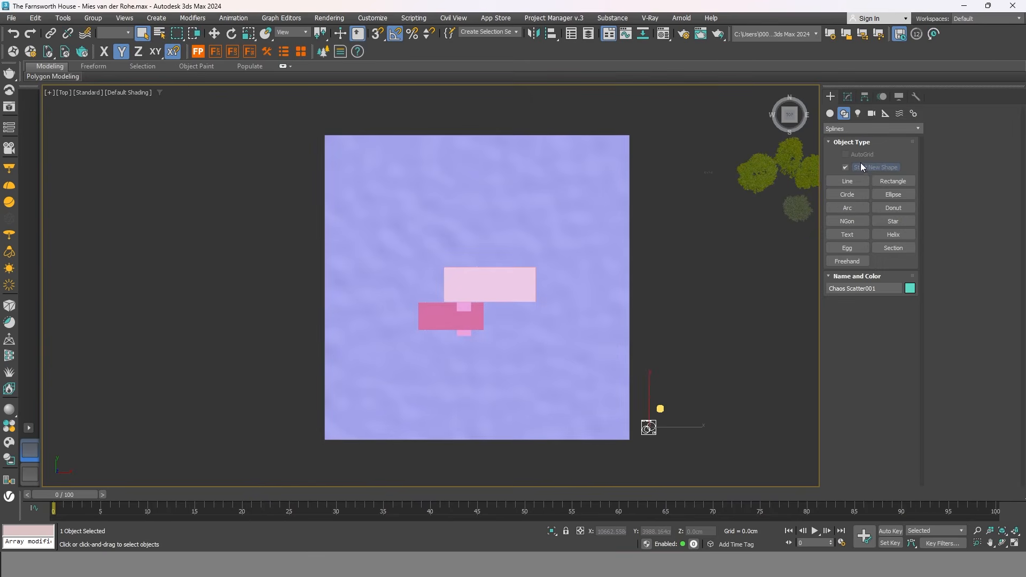
pyautogui.click(850, 181)
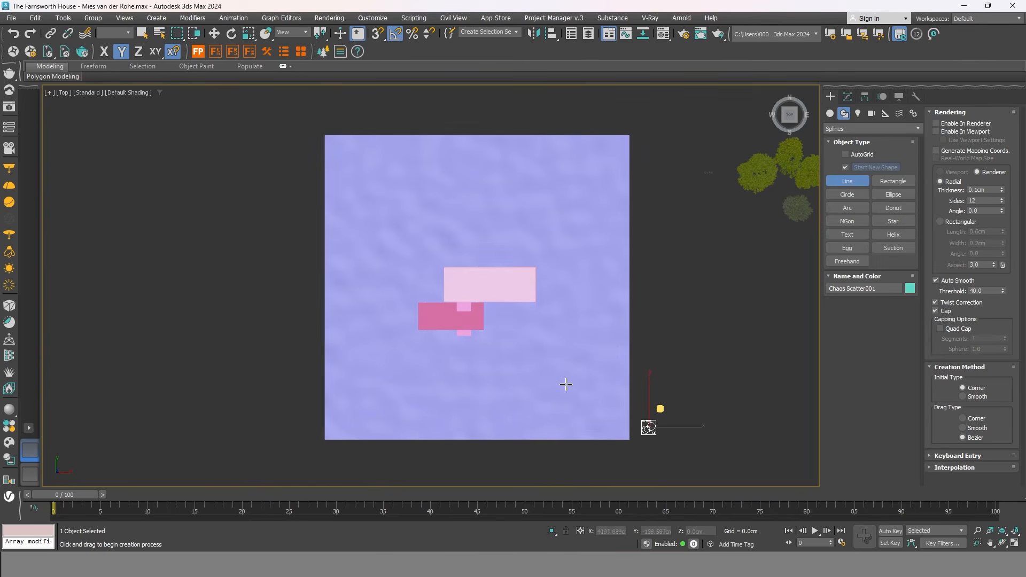
pyautogui.click(558, 382)
pyautogui.click(567, 242)
pyautogui.click(534, 196)
pyautogui.click(409, 197)
pyautogui.click(364, 293)
pyautogui.click(380, 379)
pyautogui.click(470, 408)
pyautogui.press('F3')
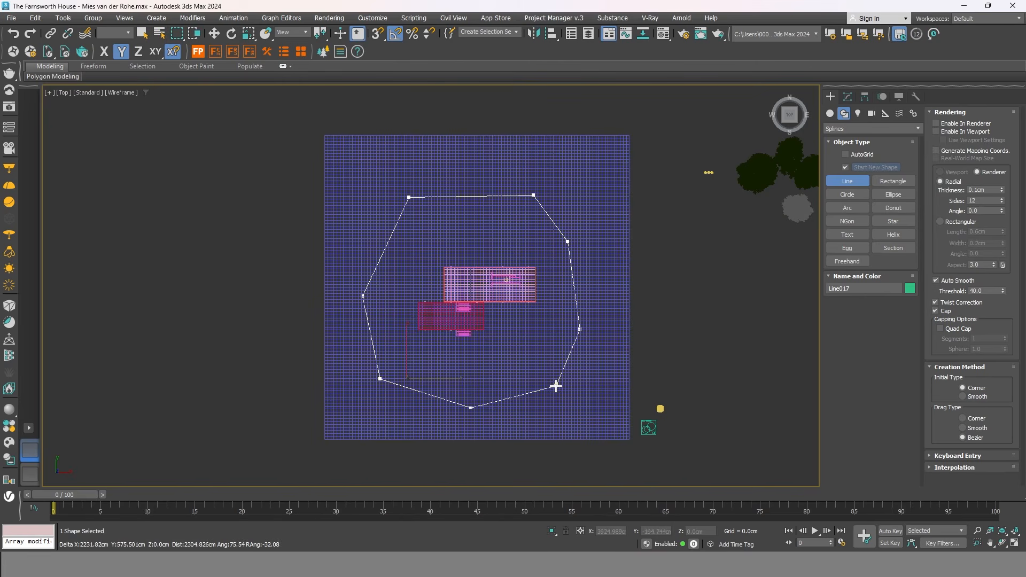
pyautogui.click(558, 385)
pyautogui.click(491, 318)
pyautogui.rightClick(547, 344)
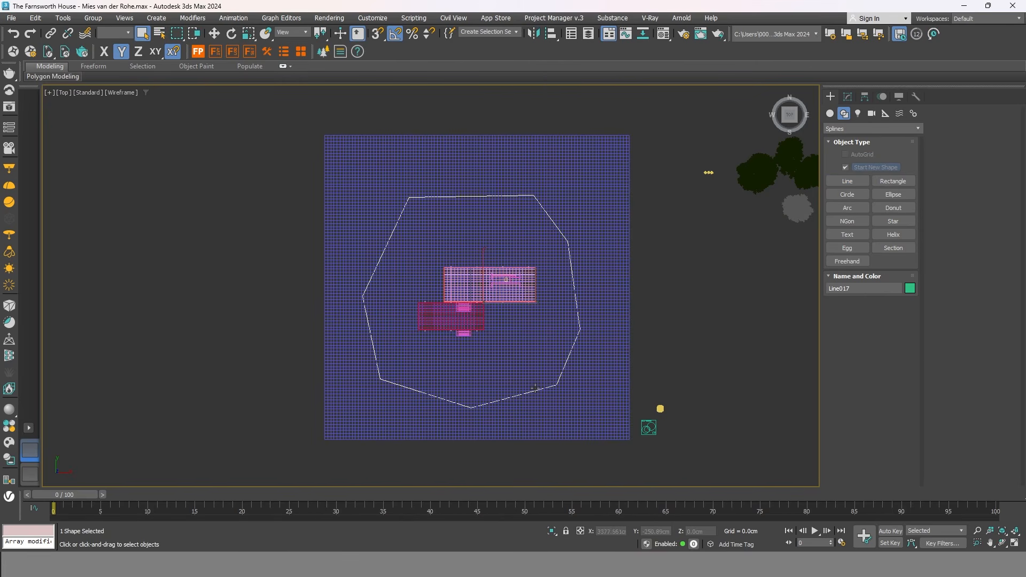
pyautogui.moveTo(589, 394); pyautogui.dragTo(607, 390, button='middle')
# Convert all the outline's vertices to Smooth.
pyautogui.press('1')
pyautogui.moveTo(732, 451); pyautogui.dragTo(328, 136)
pyautogui.rightClick(489, 221)
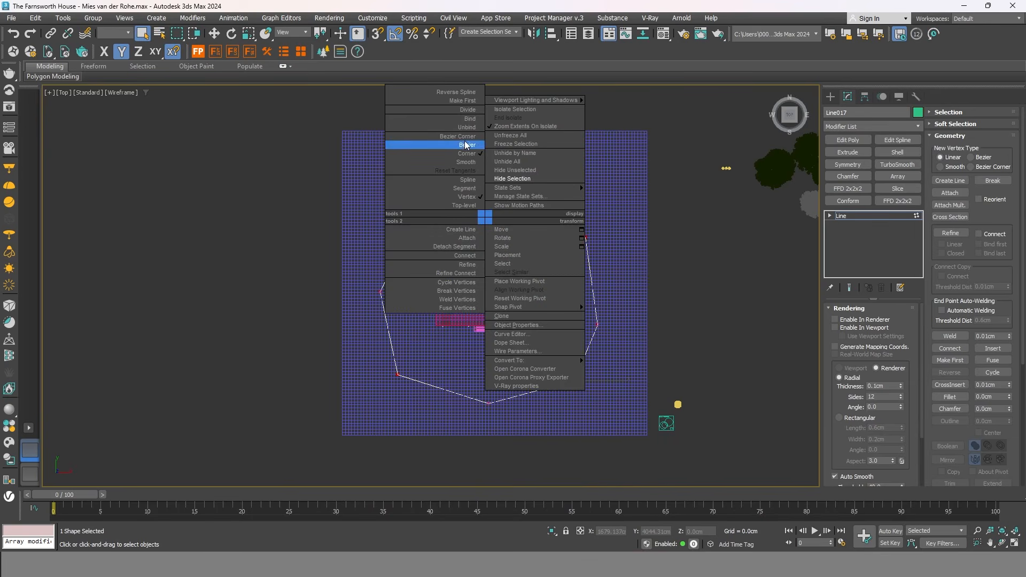
pyautogui.click(460, 163)
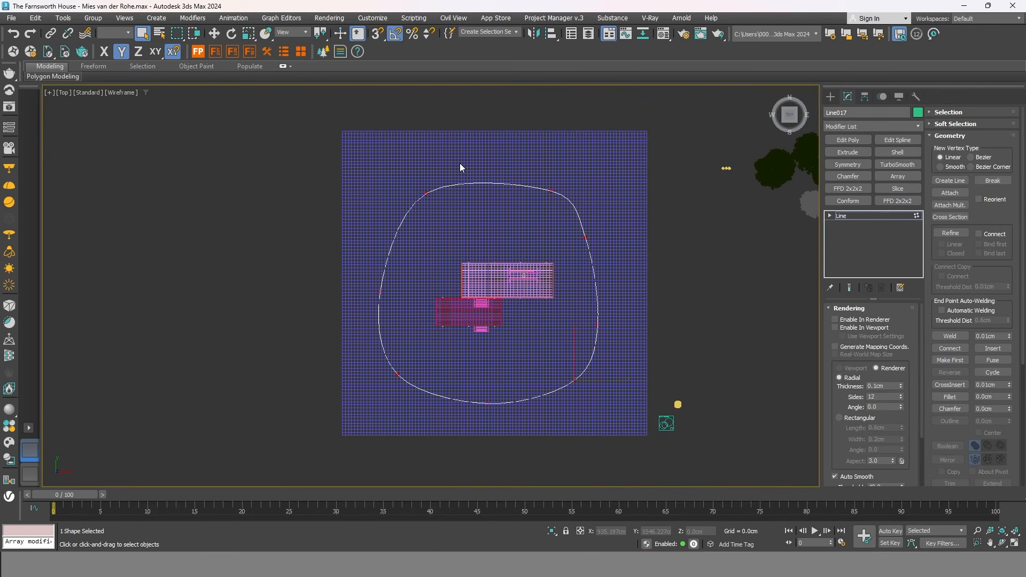
# Nudge one outline vertex to the right, then return to shaded view and deselect.
pyautogui.press('w')
pyautogui.moveTo(603, 224); pyautogui.dragTo(608, 225)
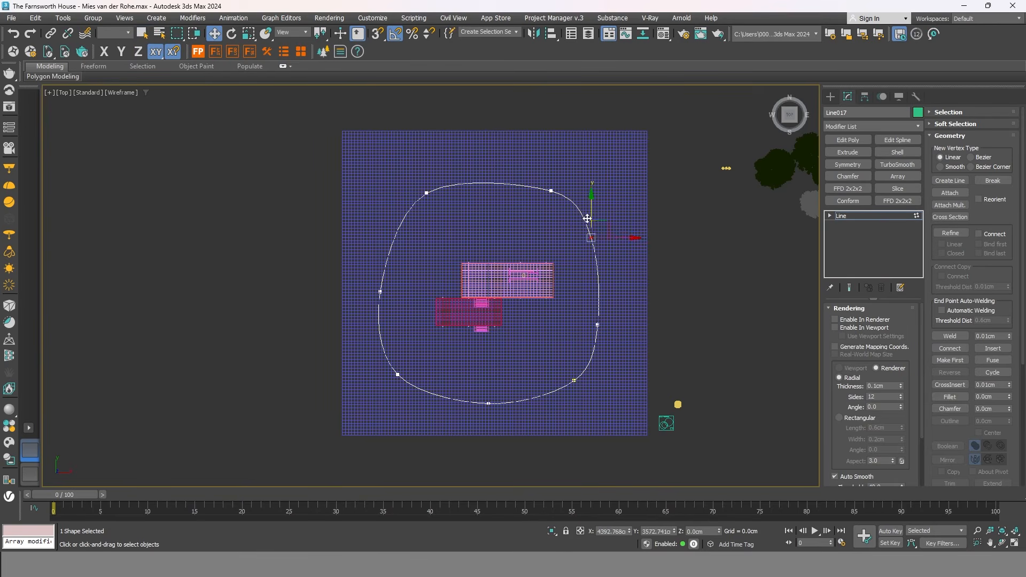
pyautogui.click(681, 310)
pyautogui.press('F3')
pyautogui.scroll(2, 672, 318)
pyautogui.moveTo(672, 319)
pyautogui.keyDown('alt'); pyautogui.mouseDown(button='middle')
pyautogui.moveTo(665, 296)
pyautogui.moveTo(696, 259)
pyautogui.moveTo(664, 287)
pyautogui.mouseUp(button='middle'); pyautogui.keyUp('alt')
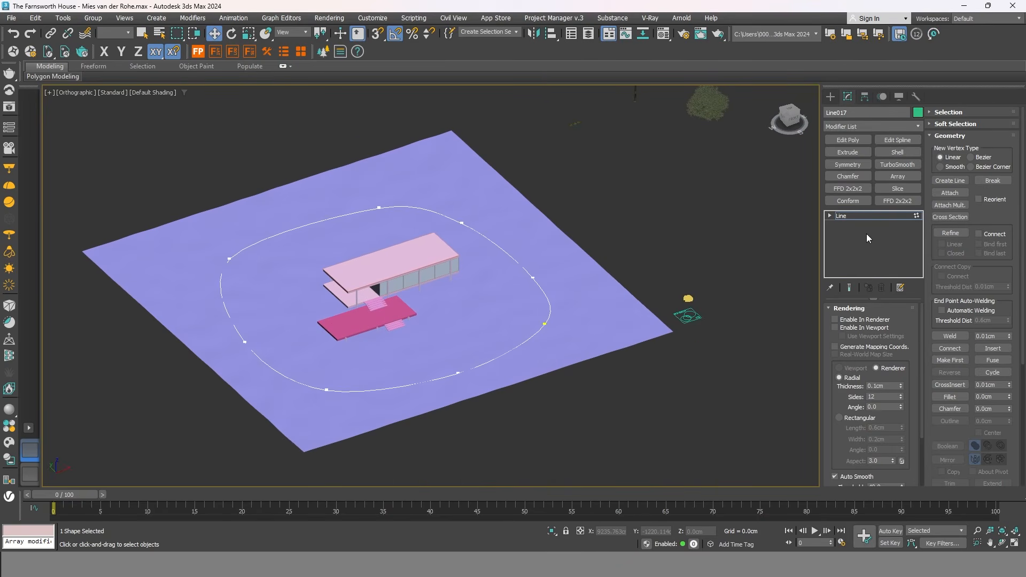
pyautogui.click(681, 238)
pyautogui.moveTo(681, 238); pyautogui.dragTo(615, 260, button='middle')
# Create a new Chaos Scatter and set Plane001 as its distribution surface.
pyautogui.click(324, 52)
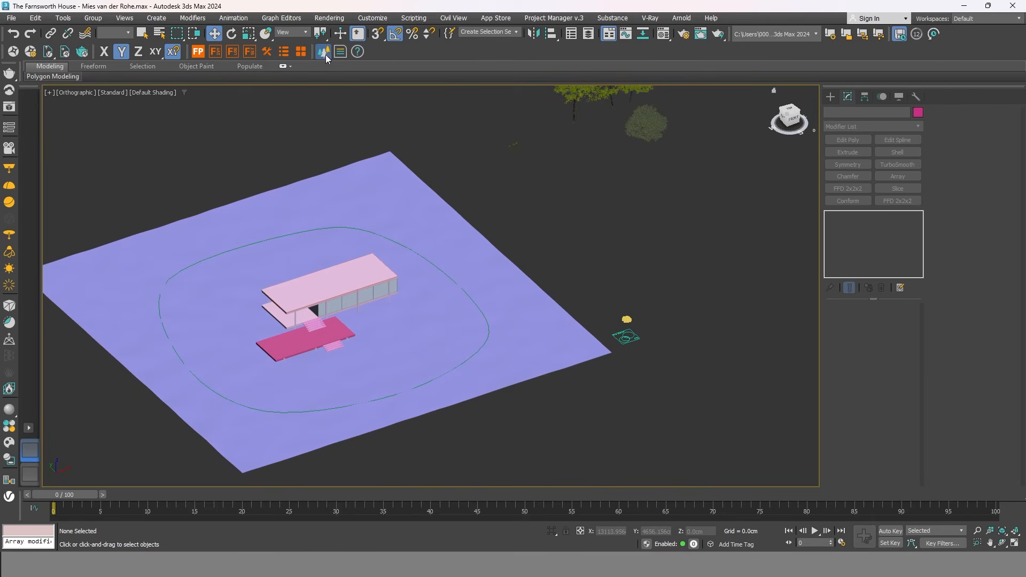
pyautogui.scroll(5, 649, 338)
pyautogui.click(654, 336)
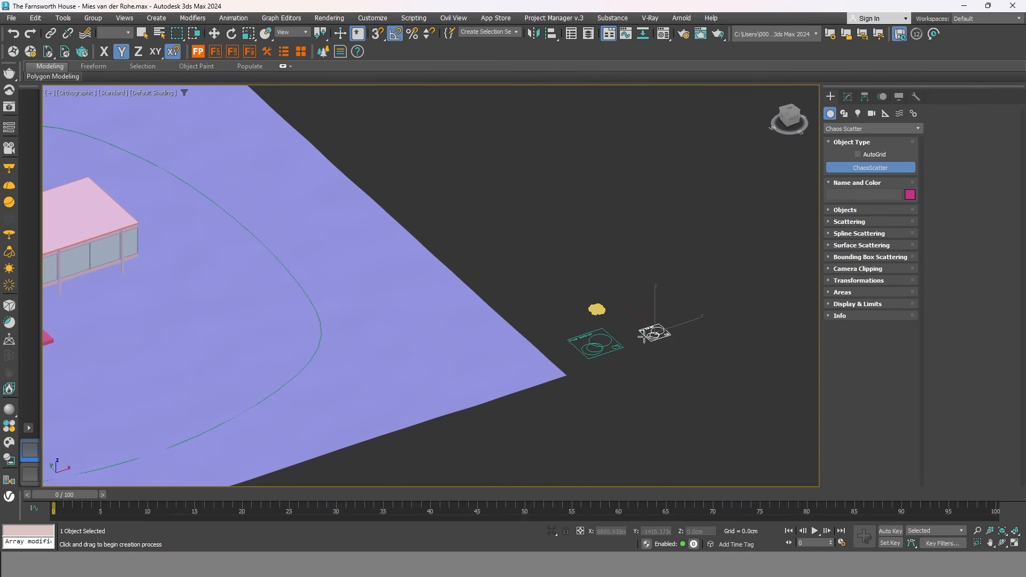
pyautogui.moveTo(637, 324); pyautogui.dragTo(639, 328)
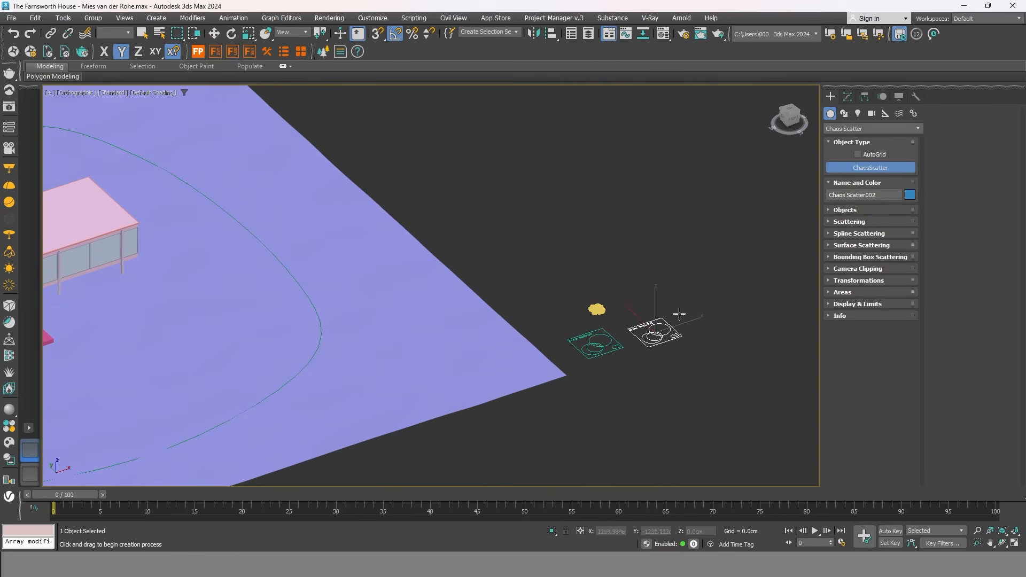
pyautogui.press('w')
pyautogui.scroll(-5, 697, 316)
pyautogui.click(848, 96)
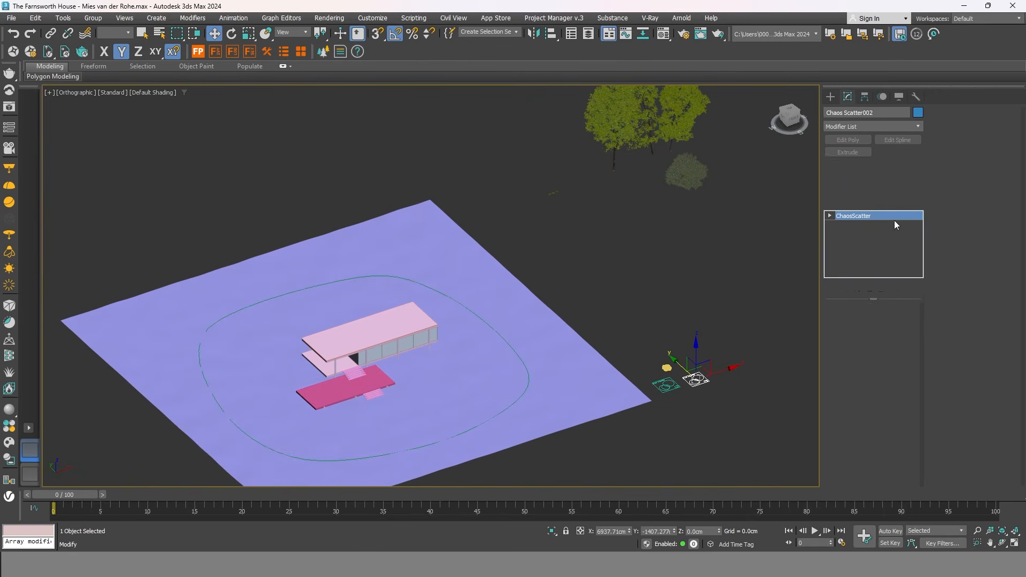
pyautogui.click(842, 369)
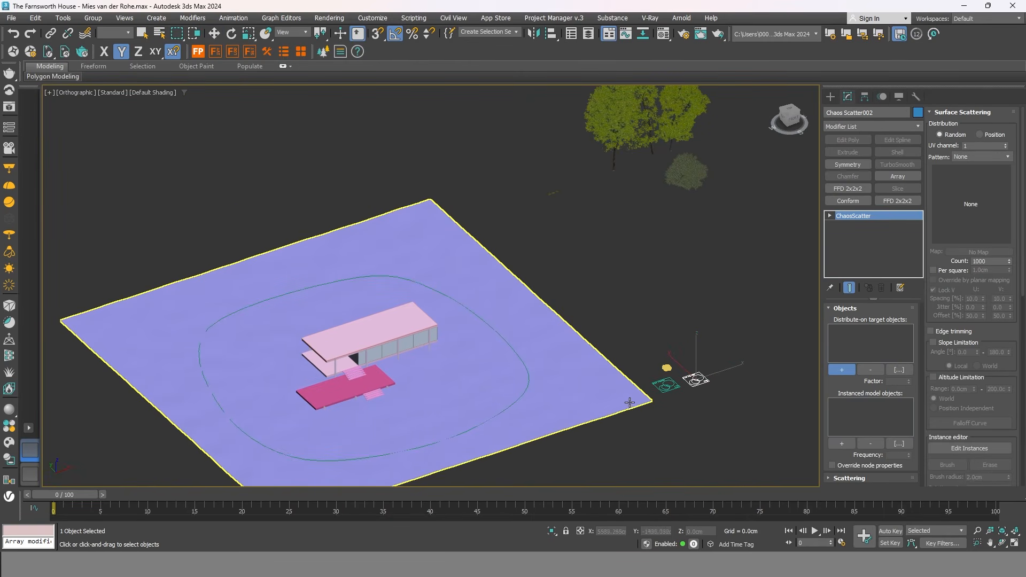
pyautogui.click(621, 401)
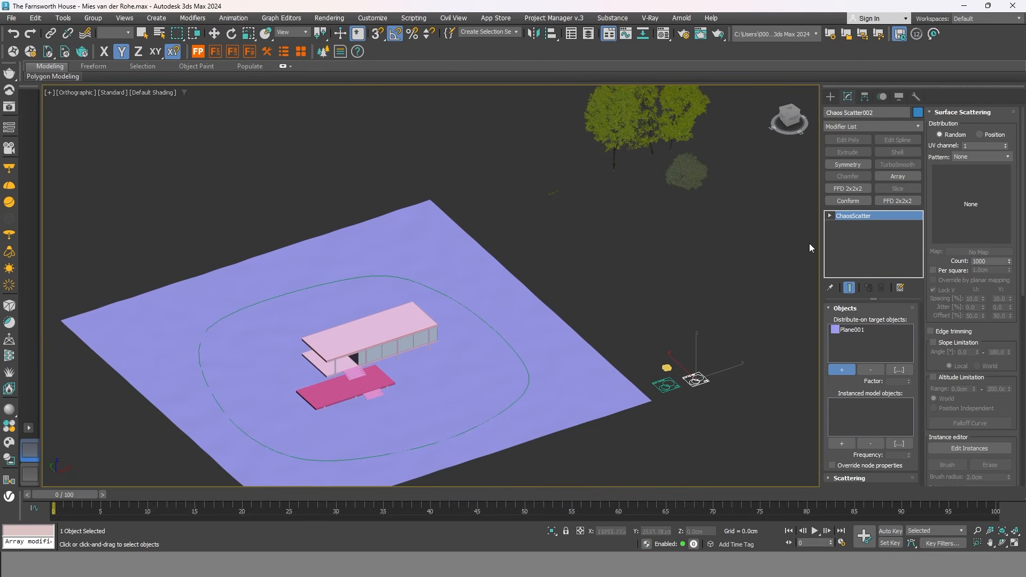
# Add the three Ash-tree models as the scattered objects.
pyautogui.click(843, 444)
pyautogui.scroll(8, 650, 213)
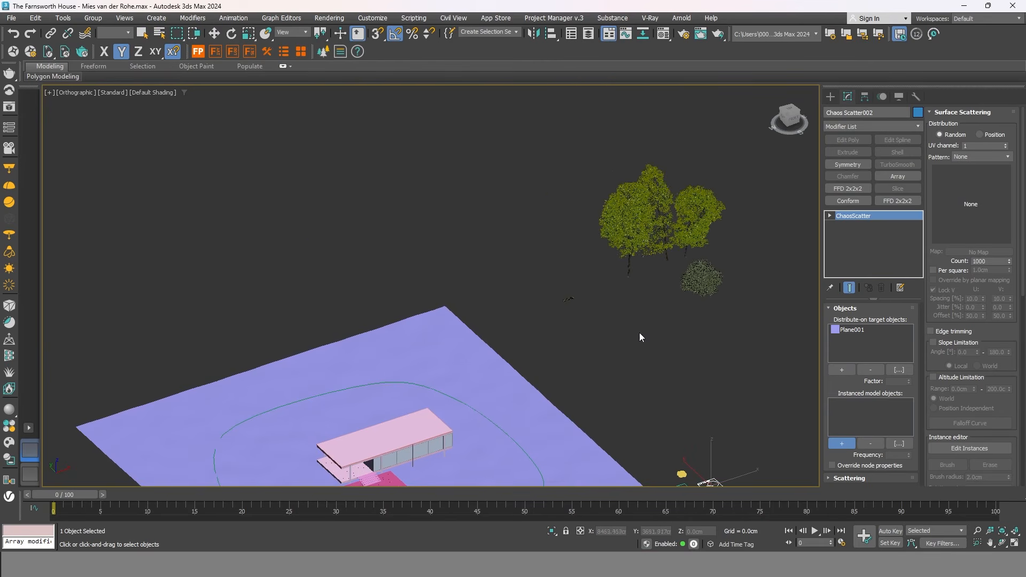
pyautogui.click(627, 248)
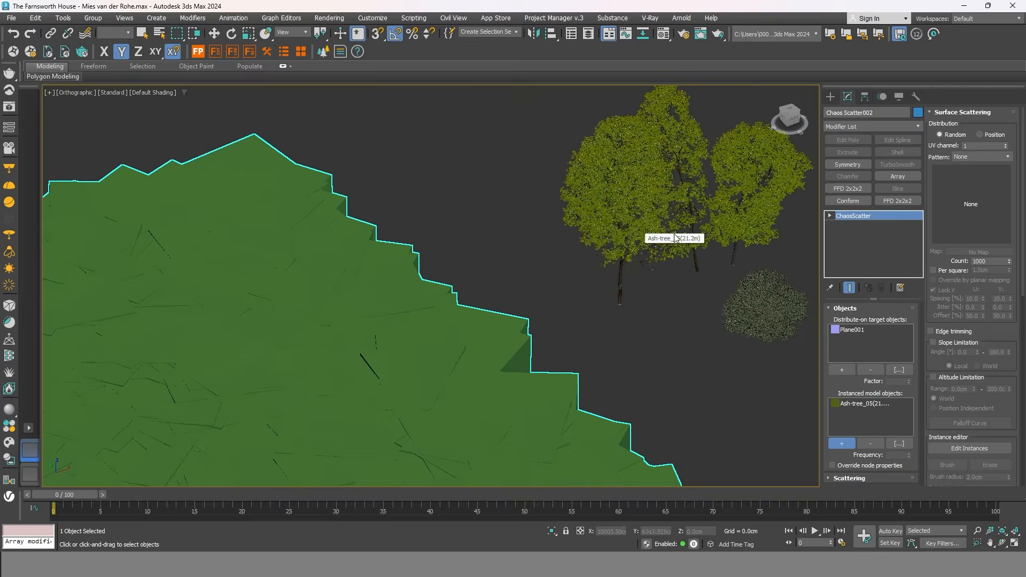
pyautogui.click(709, 240)
pyautogui.click(753, 203)
pyautogui.scroll(-5, 656, 246)
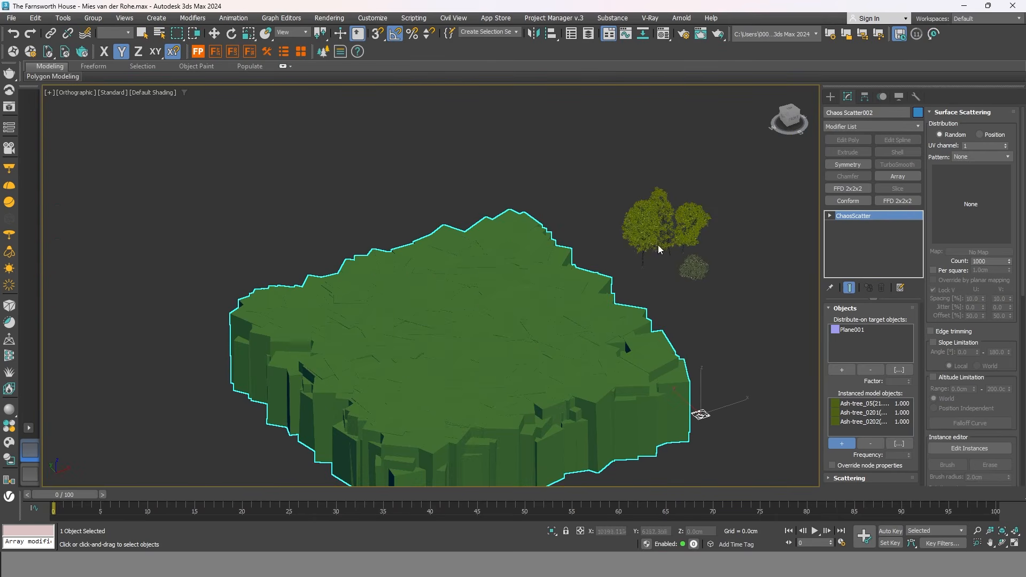
# Set the scatter's Previz type to Point cloud and collapse the surface scattering settings.
pyautogui.moveTo(693, 338); pyautogui.dragTo(671, 265, button='middle')
pyautogui.scroll(-10, 999, 289)
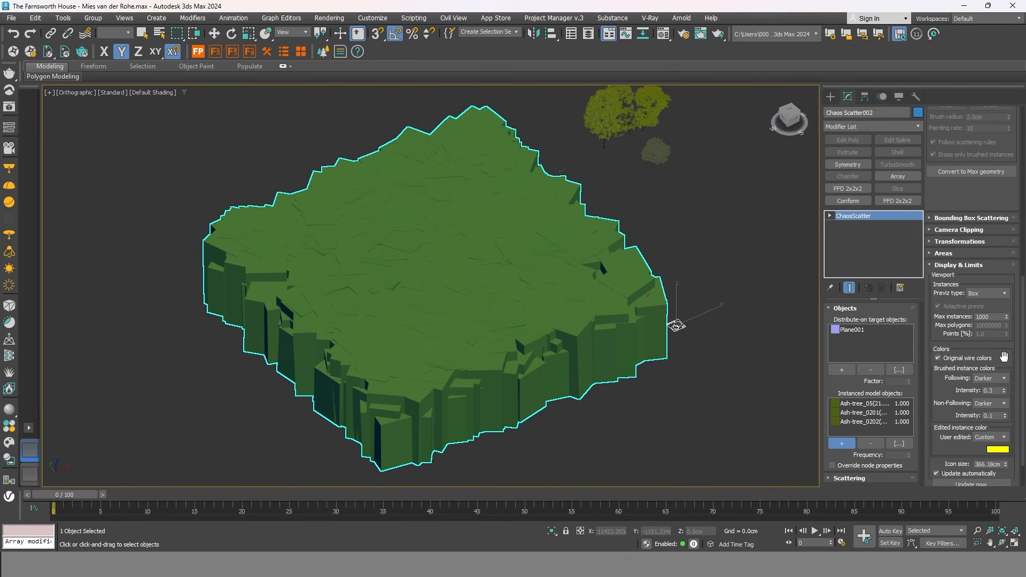
pyautogui.click(999, 294)
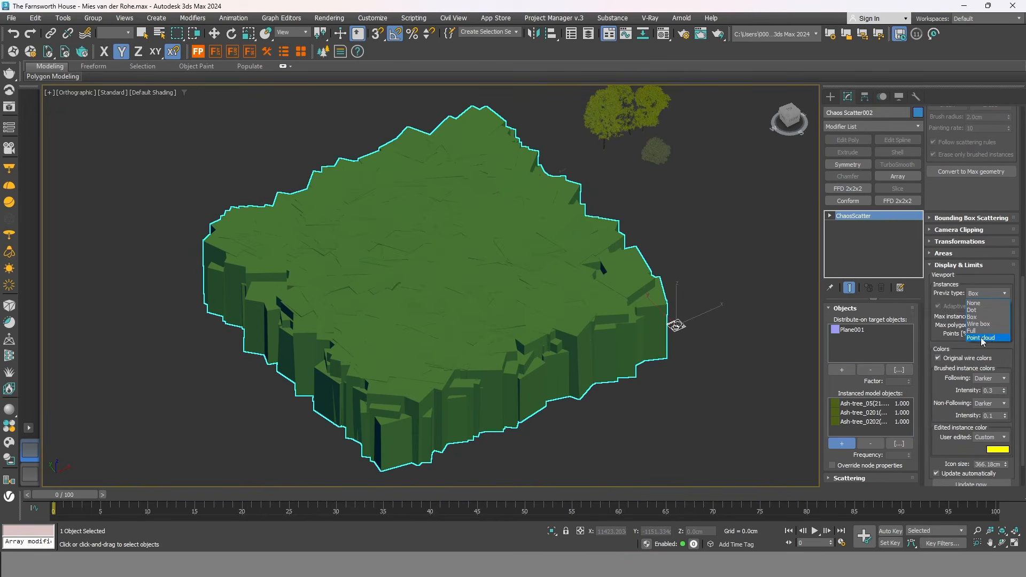
pyautogui.click(981, 338)
pyautogui.moveTo(679, 374)
pyautogui.mouseDown(button='middle')
pyautogui.moveTo(678, 364)
pyautogui.moveTo(625, 344)
pyautogui.moveTo(687, 383)
pyautogui.moveTo(678, 408)
pyautogui.moveTo(669, 395)
pyautogui.moveTo(690, 382)
pyautogui.mouseUp(button='middle')
pyautogui.scroll(5, 973, 299)
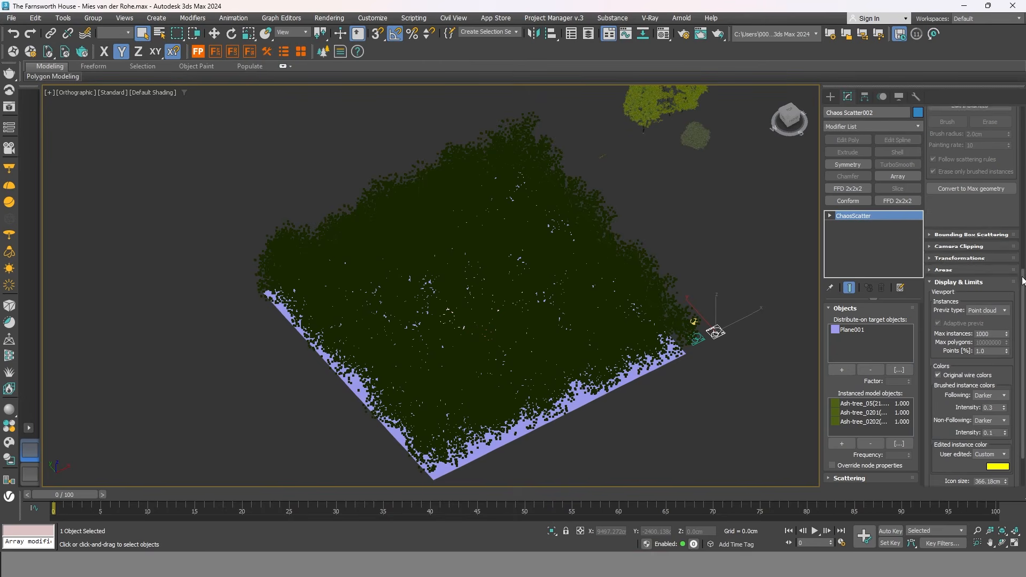
pyautogui.scroll(4, 957, 109)
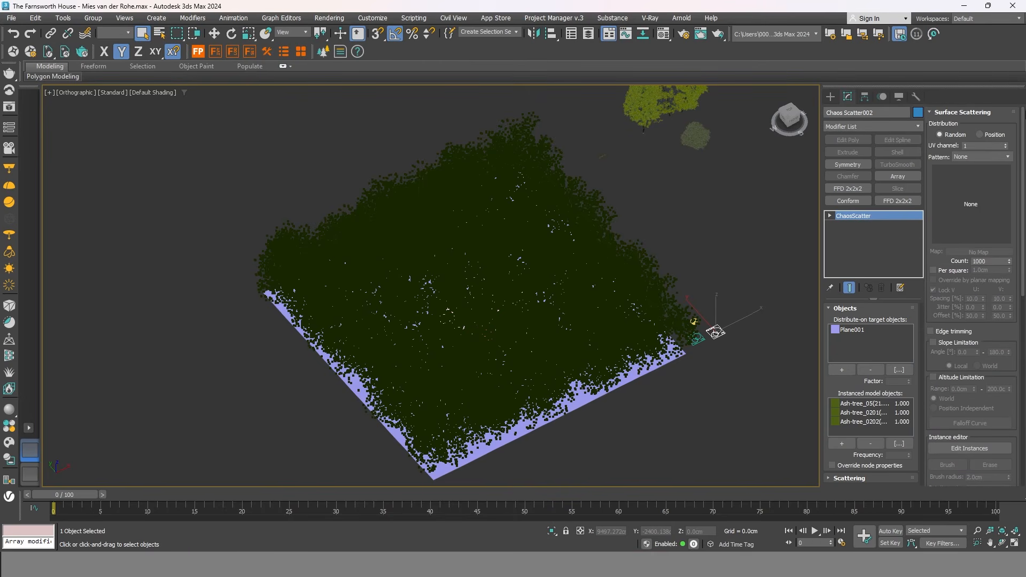
pyautogui.click(951, 113)
# Add the Line017 curve as a spline exclude for Chaos Scatter002, picking it in wireframe.
pyautogui.click(944, 160)
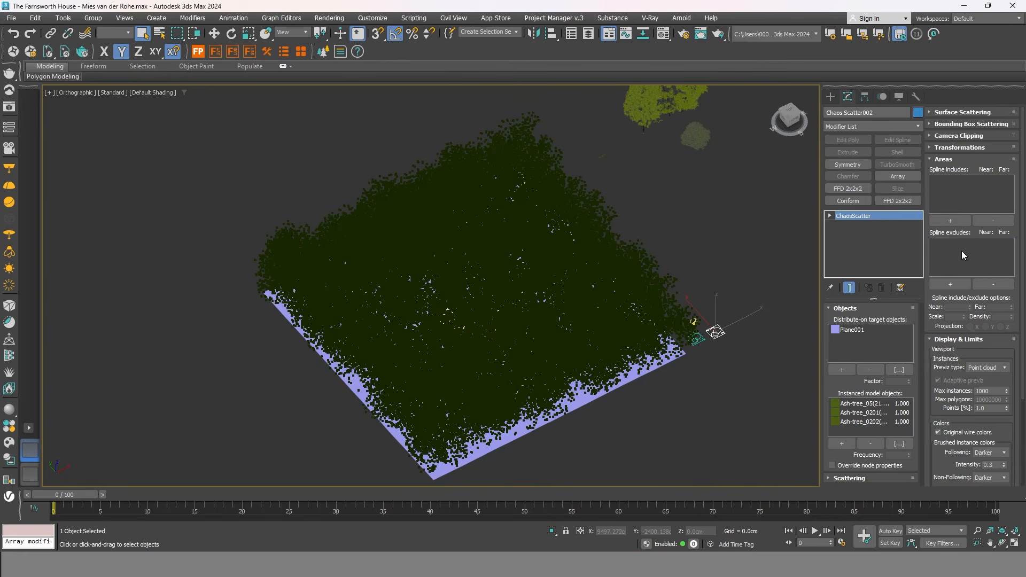
pyautogui.click(955, 283)
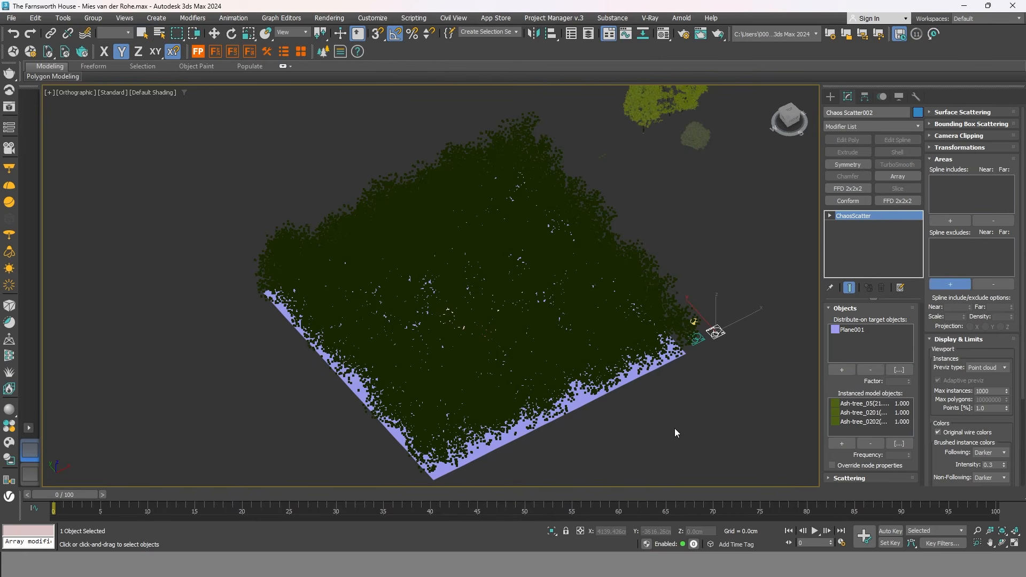
pyautogui.scroll(5, 588, 422)
pyautogui.press('F3')
pyautogui.scroll(2, 481, 321)
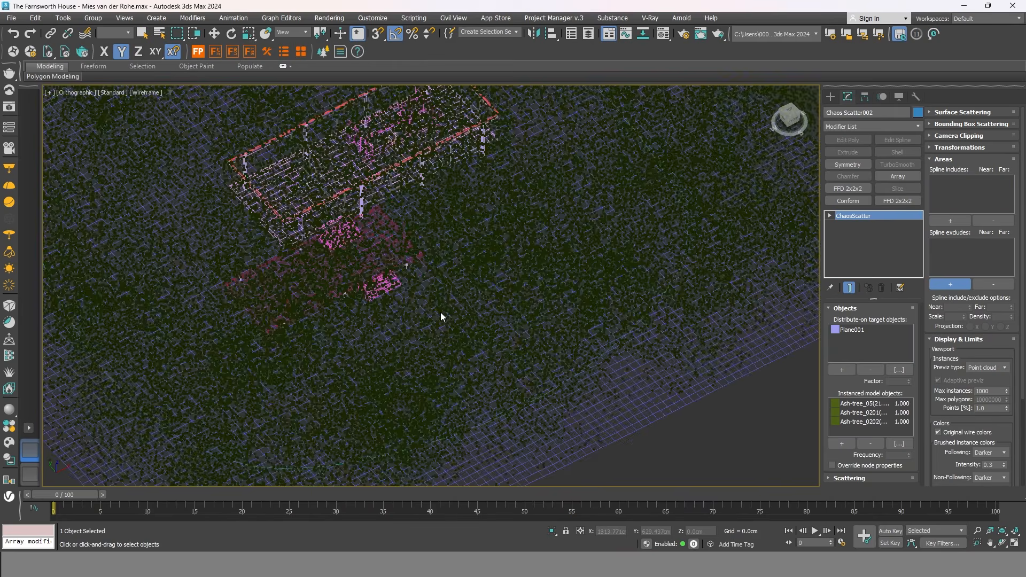
pyautogui.scroll(3, 453, 338)
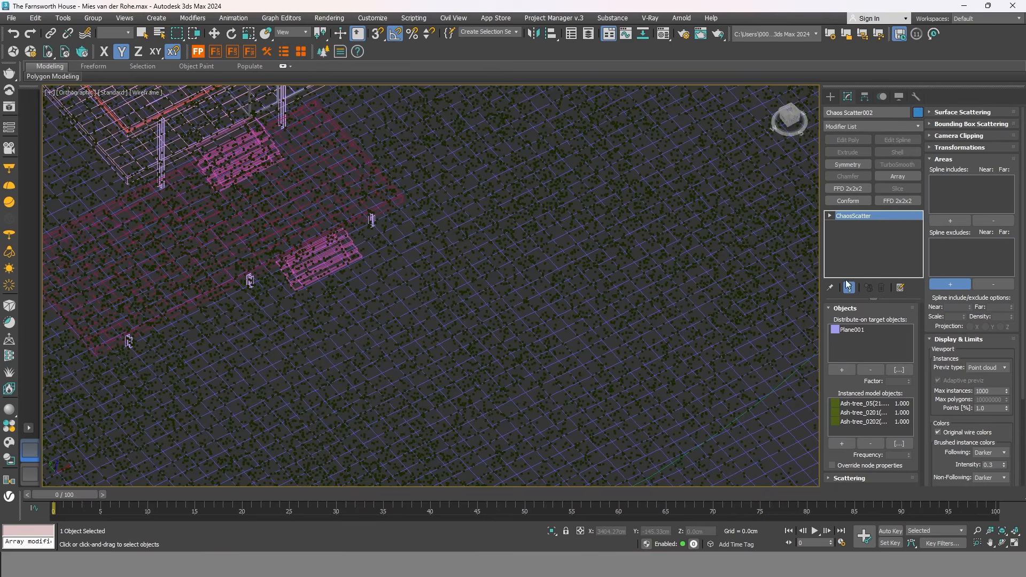
pyautogui.scroll(-4, 533, 235)
pyautogui.scroll(4, 559, 383)
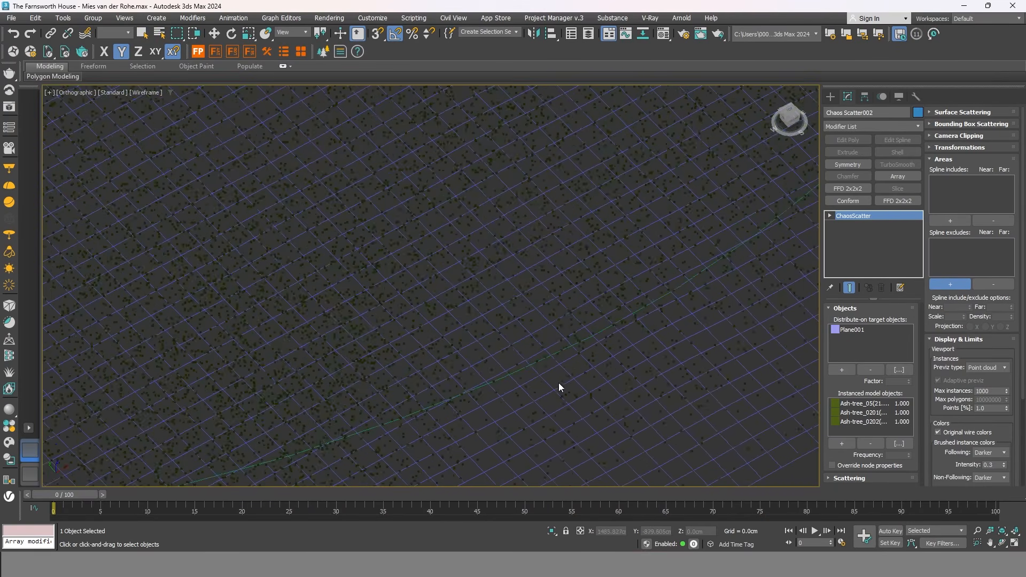
pyautogui.click(527, 352)
pyautogui.scroll(-5, 531, 354)
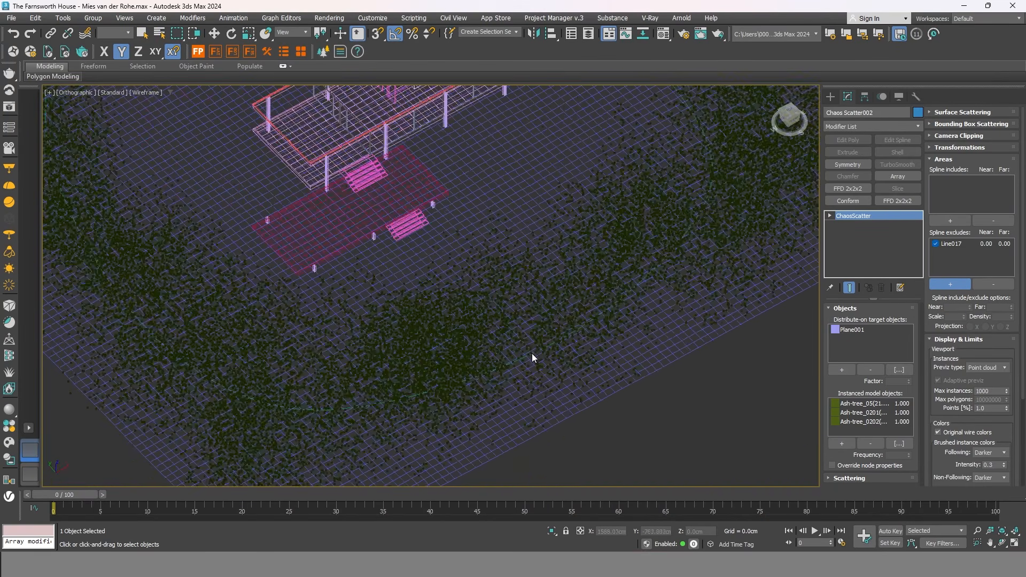
pyautogui.press('F3')
pyautogui.keyDown('alt'); pyautogui.moveTo(624, 382); pyautogui.dragTo(633, 364, button='middle'); pyautogui.keyUp('alt')
pyautogui.press('w')
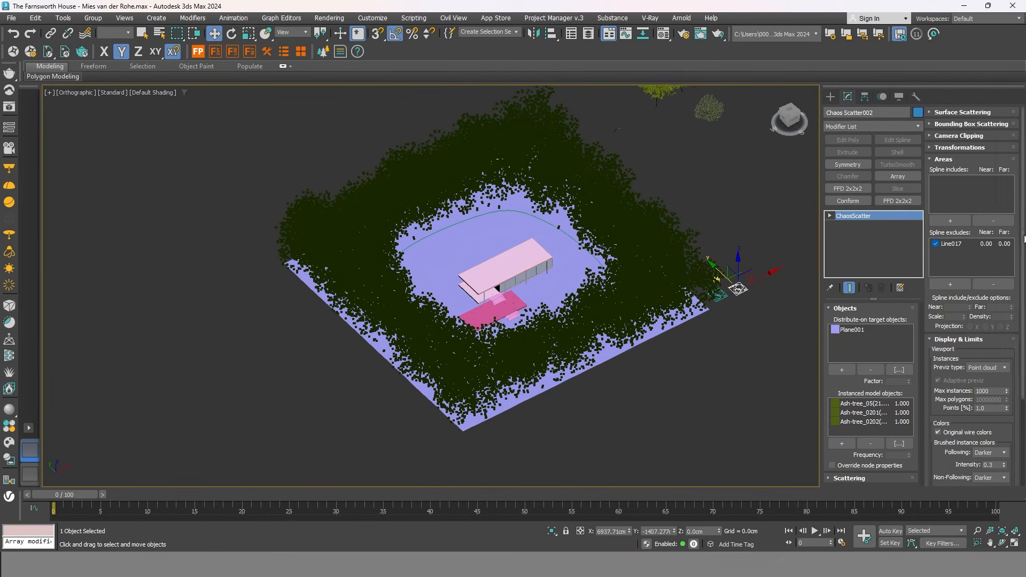
# Lower the scatter's tree count to 6050, then further to 500.
pyautogui.click(935, 114)
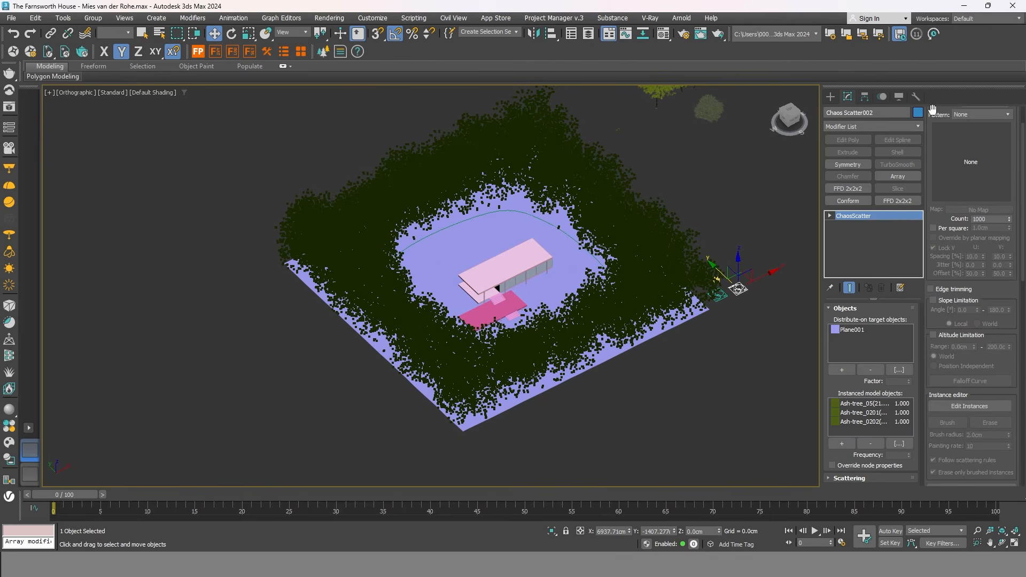
pyautogui.doubleClick(975, 219)
pyautogui.write('60')
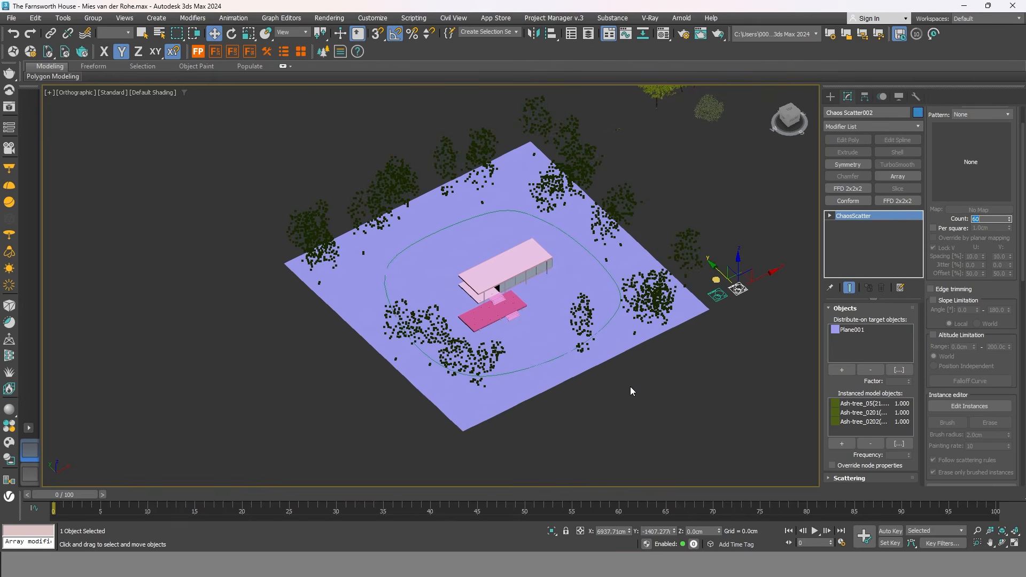
pyautogui.write('50')
pyautogui.press('Return')
pyautogui.moveTo(672, 348)
pyautogui.keyDown('alt'); pyautogui.mouseDown(button='middle')
pyautogui.moveTo(652, 332)
pyautogui.moveTo(623, 332)
pyautogui.moveTo(603, 364)
pyautogui.moveTo(650, 335)
pyautogui.moveTo(668, 374)
pyautogui.mouseUp(button='middle'); pyautogui.keyUp('alt')
pyautogui.press('F3')
pyautogui.doubleClick(988, 219)
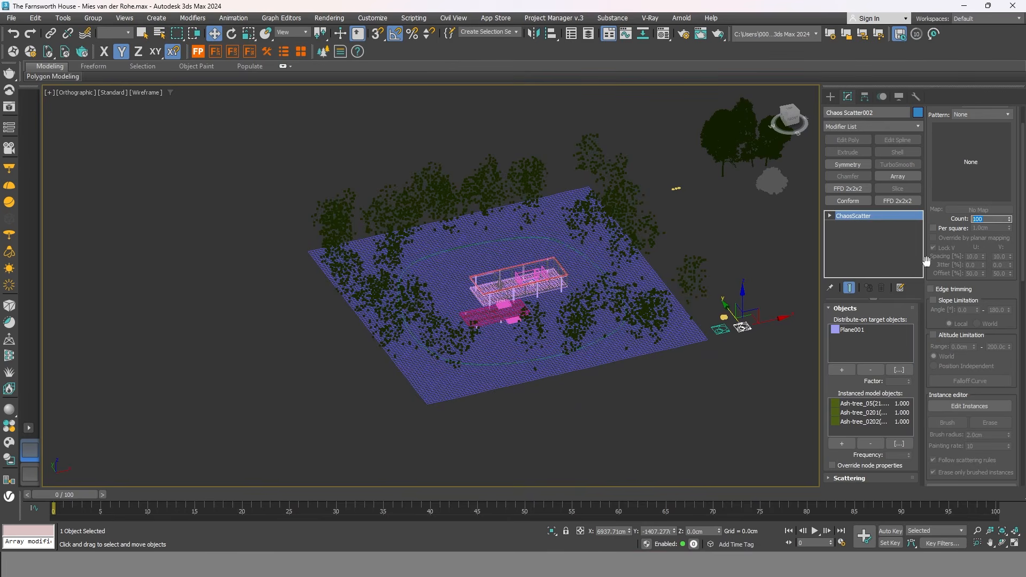
pyautogui.write('500')
pyautogui.scroll(3, 659, 279)
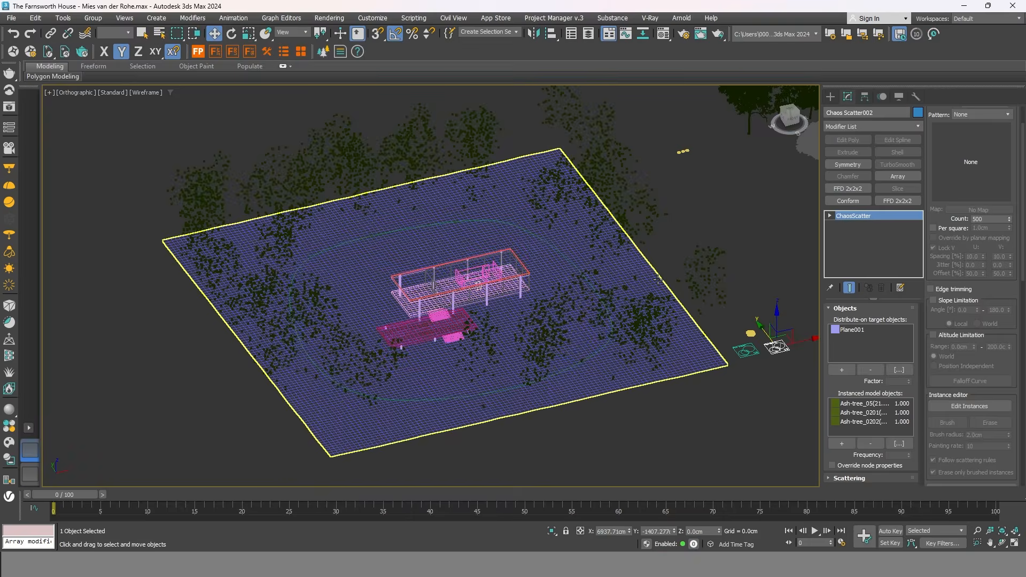
pyautogui.press('F3')
# Orbit and pan to a near top-down view of the house, clearing and trees.
pyautogui.moveTo(659, 280)
pyautogui.keyDown('alt'); pyautogui.mouseDown(button='middle')
pyautogui.moveTo(684, 268)
pyautogui.moveTo(694, 281)
pyautogui.moveTo(689, 287)
pyautogui.moveTo(651, 206)
pyautogui.moveTo(585, 207)
pyautogui.moveTo(708, 224)
pyautogui.mouseUp(button='middle'); pyautogui.keyUp('alt')
pyautogui.scroll(3, 725, 210)
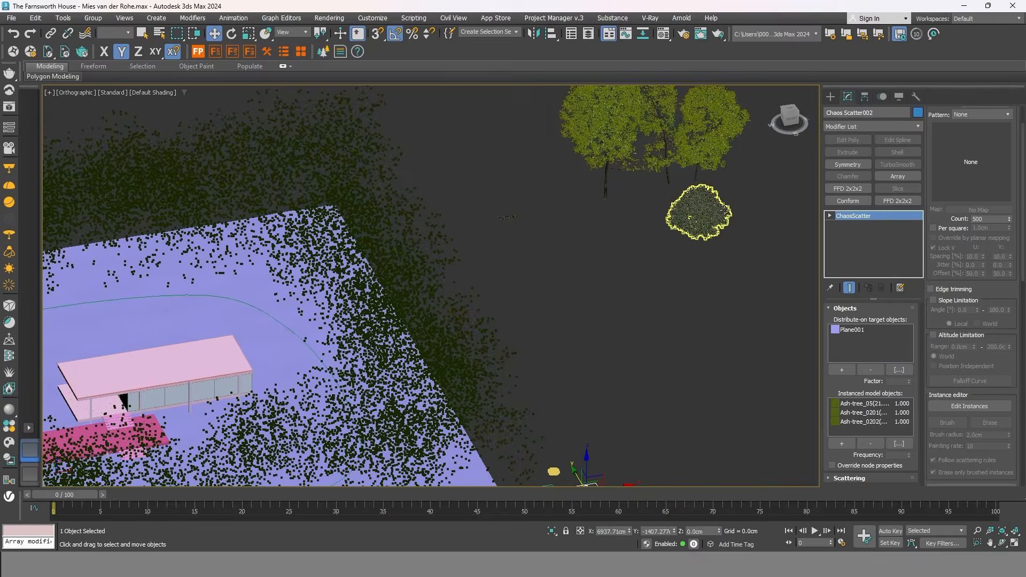
pyautogui.scroll(2, 724, 211)
pyautogui.moveTo(667, 296); pyautogui.dragTo(633, 344, button='middle')
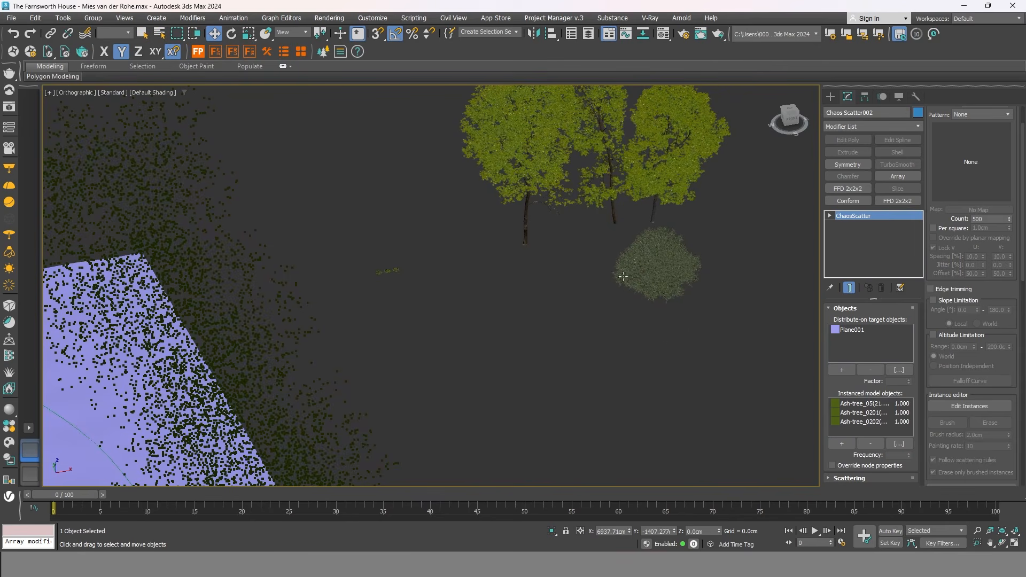
pyautogui.keyDown('alt'); pyautogui.moveTo(666, 302); pyautogui.dragTo(538, 278, button='middle'); pyautogui.keyUp('alt')
pyautogui.moveTo(447, 201); pyautogui.dragTo(703, 220, button='middle')
pyautogui.scroll(-5, 710, 218)
pyautogui.moveTo(504, 276); pyautogui.dragTo(566, 256, button='middle')
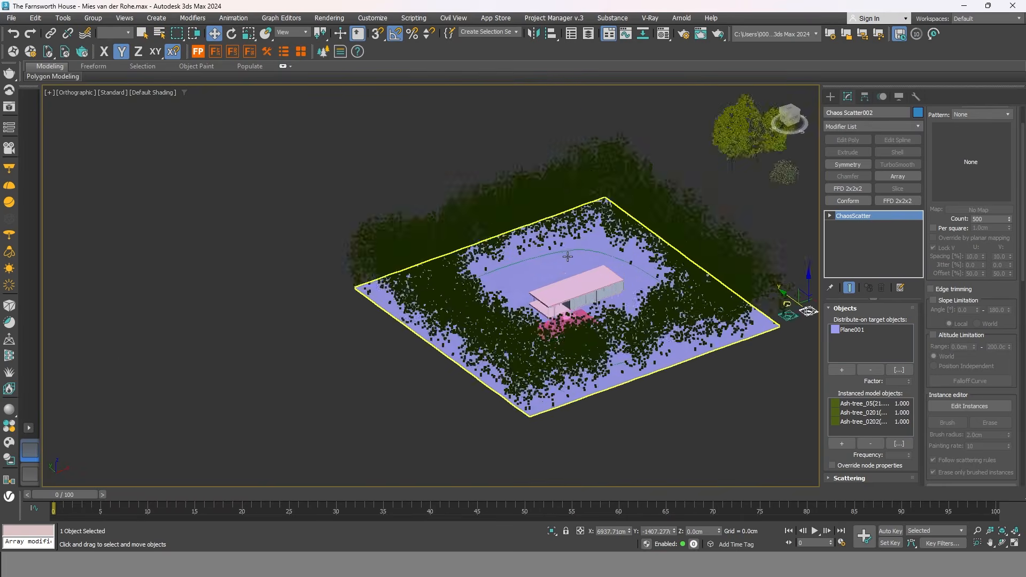
pyautogui.scroll(4, 567, 256)
pyautogui.scroll(-2, 420, 293)
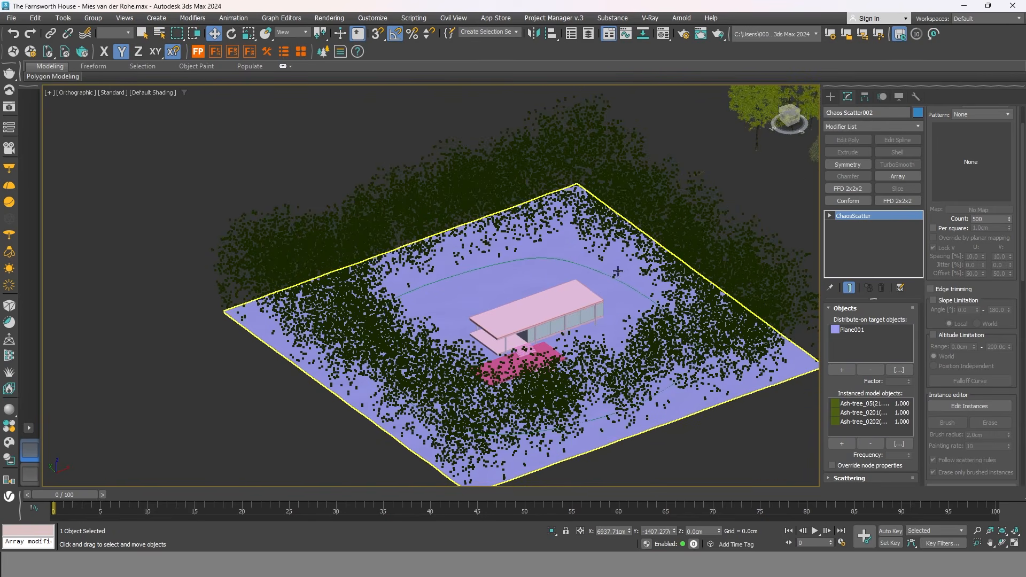
pyautogui.keyDown('alt'); pyautogui.moveTo(744, 191); pyautogui.dragTo(622, 221, button='middle'); pyautogui.keyUp('alt')
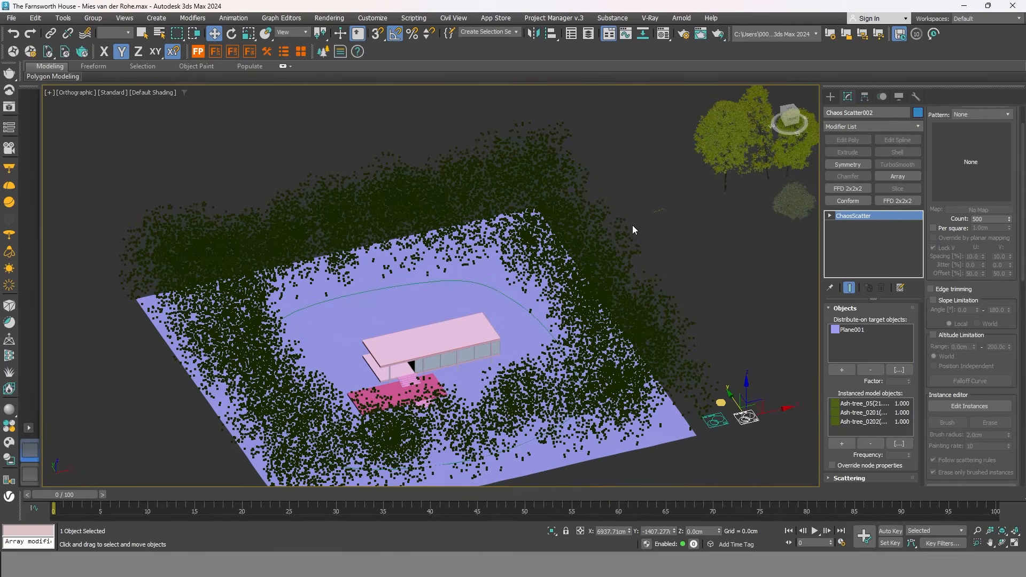
pyautogui.scroll(-4, 550, 238)
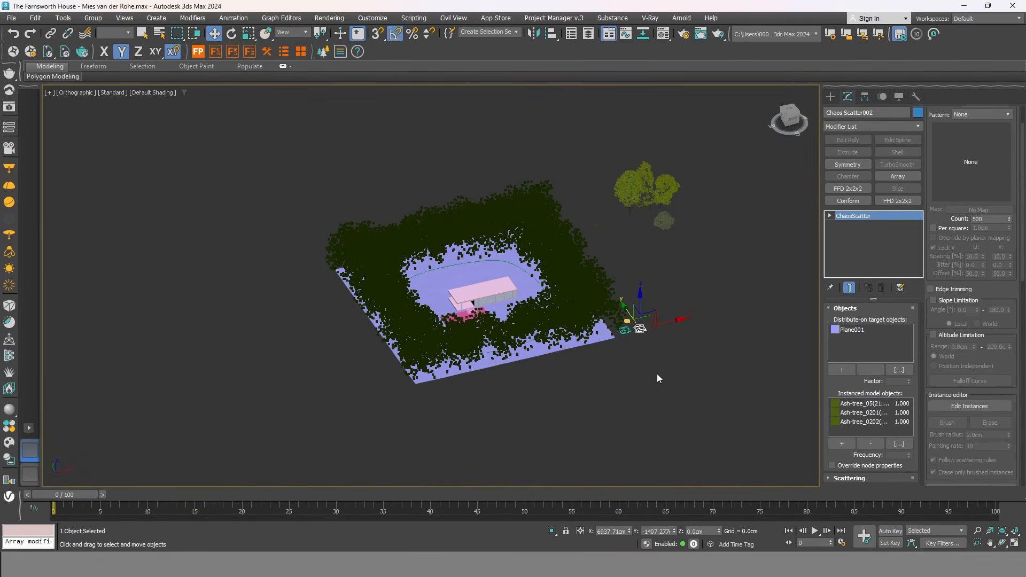
pyautogui.scroll(2, 637, 246)
pyautogui.moveTo(607, 266); pyautogui.dragTo(668, 299, button='middle')
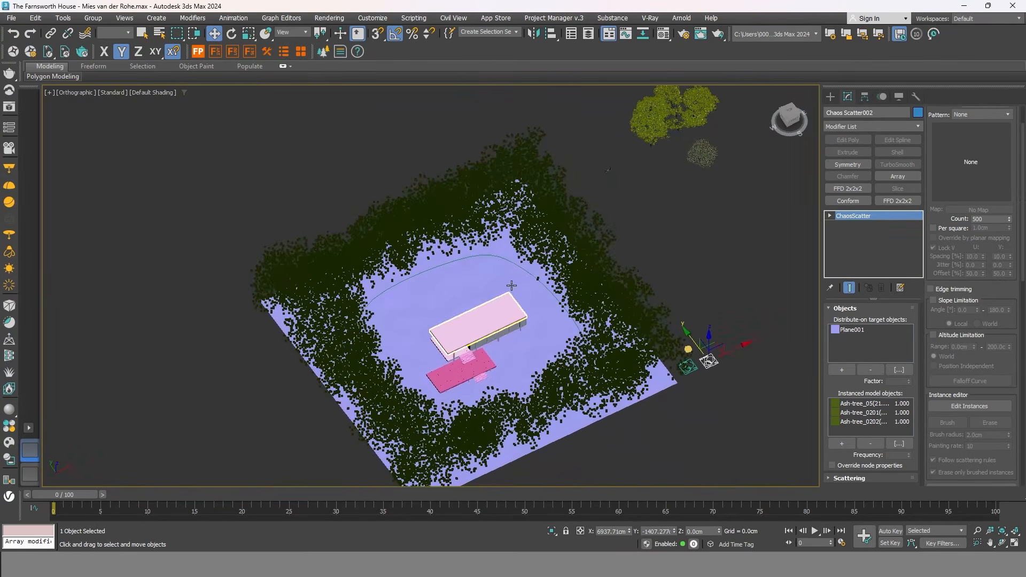
pyautogui.scroll(4, 522, 268)
# Clone Line017 as an independent copy (Line018) and isolate it.
pyautogui.click(529, 268)
pyautogui.scroll(-4, 529, 268)
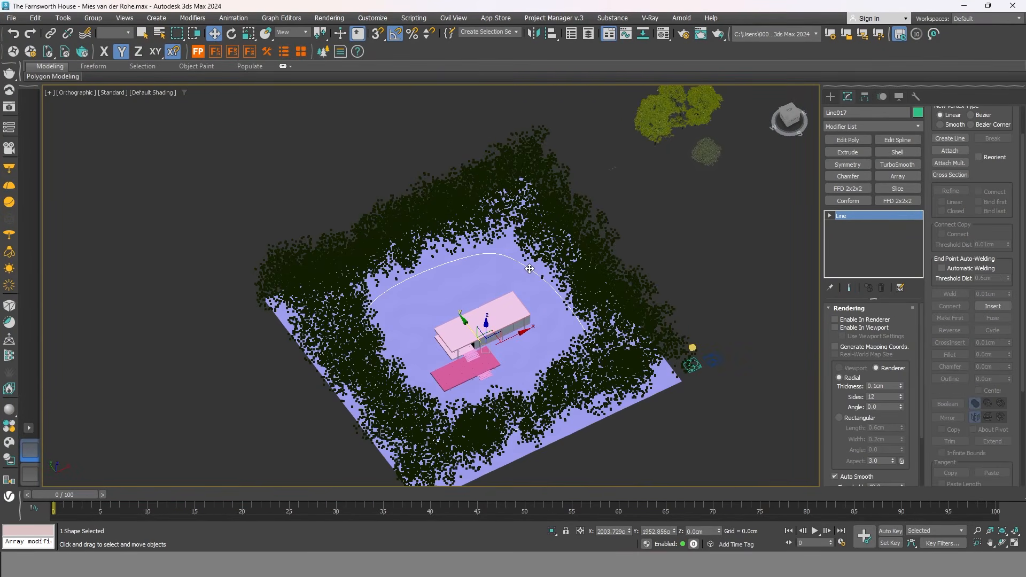
pyautogui.hotkey('ctrl', 'v')
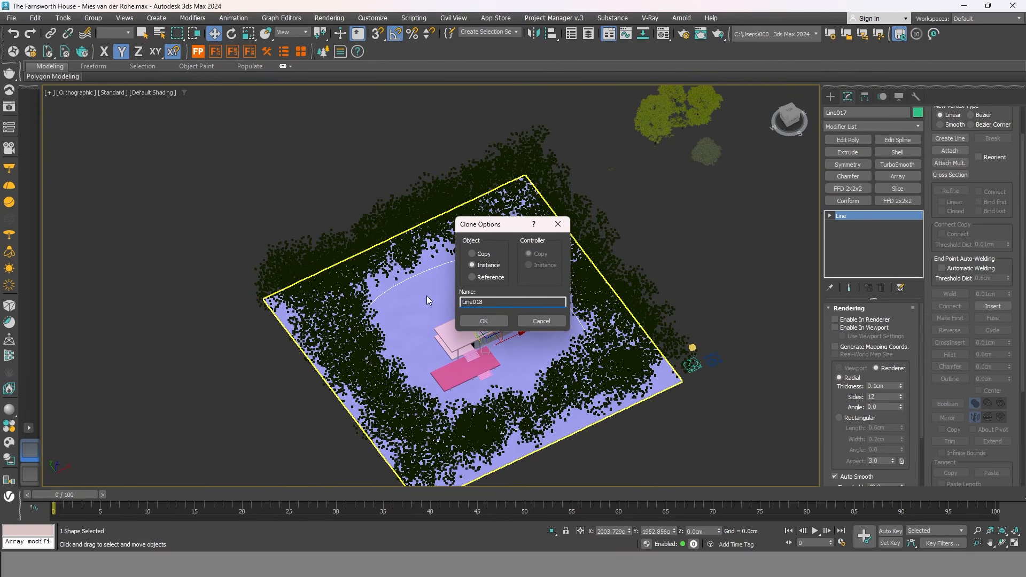
pyautogui.click(472, 254)
pyautogui.click(486, 323)
pyautogui.rightClick(508, 301)
pyautogui.click(556, 197)
pyautogui.moveTo(569, 264); pyautogui.dragTo(616, 297, button='middle')
pyautogui.scroll(-3, 615, 283)
pyautogui.moveTo(690, 317); pyautogui.dragTo(658, 344, button='middle')
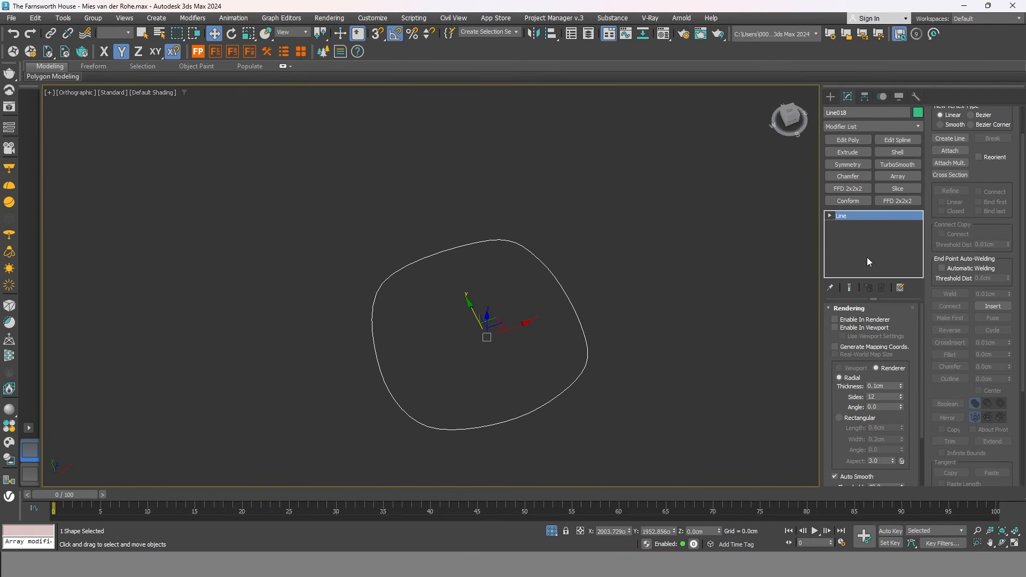
# At Spline level, outline the copied curve by 300 and then -30.
pyautogui.click(849, 309)
pyautogui.click(853, 320)
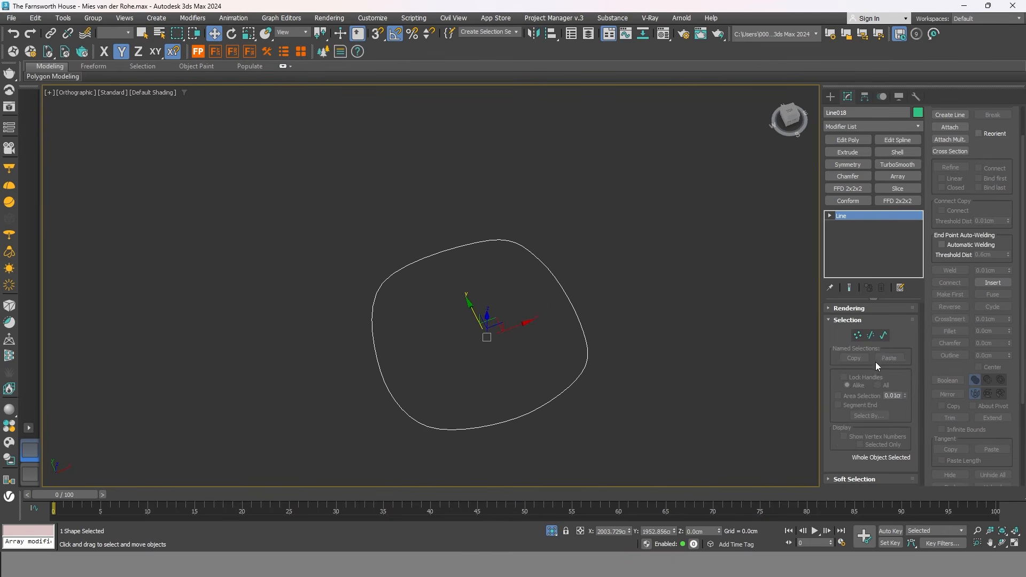
pyautogui.click(885, 335)
pyautogui.click(585, 349)
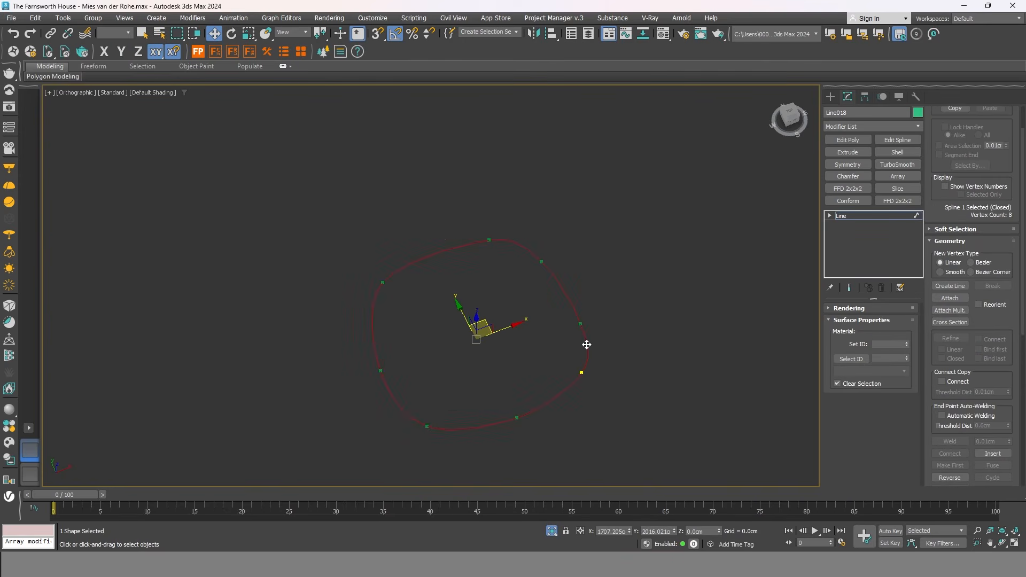
pyautogui.scroll(-3, 1023, 360)
pyautogui.scroll(-1, 1023, 359)
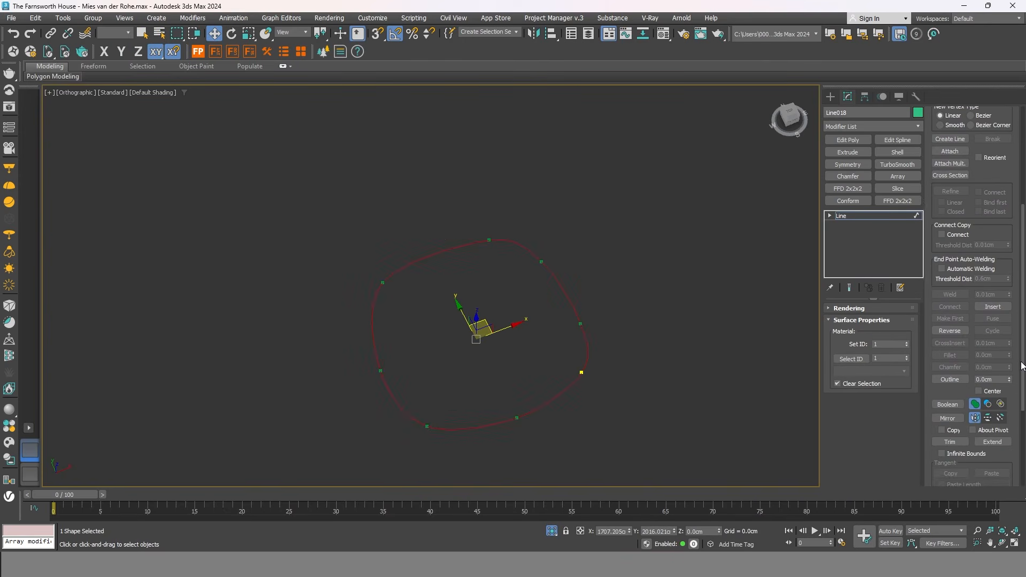
pyautogui.click(989, 380)
pyautogui.write('3')
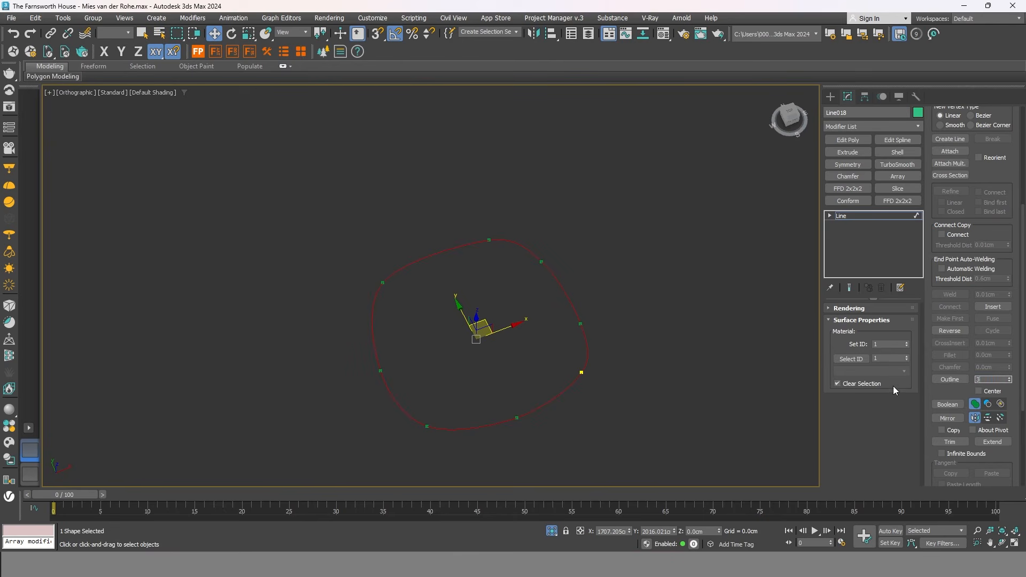
pyautogui.write('00')
pyautogui.press('Return')
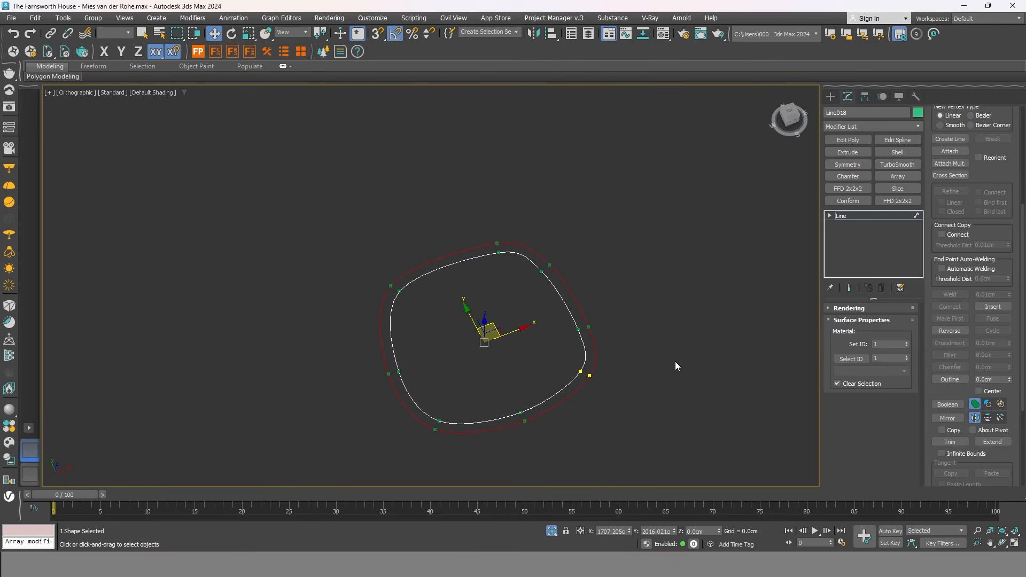
pyautogui.click(989, 380)
pyautogui.write('-30')
pyautogui.press('Return')
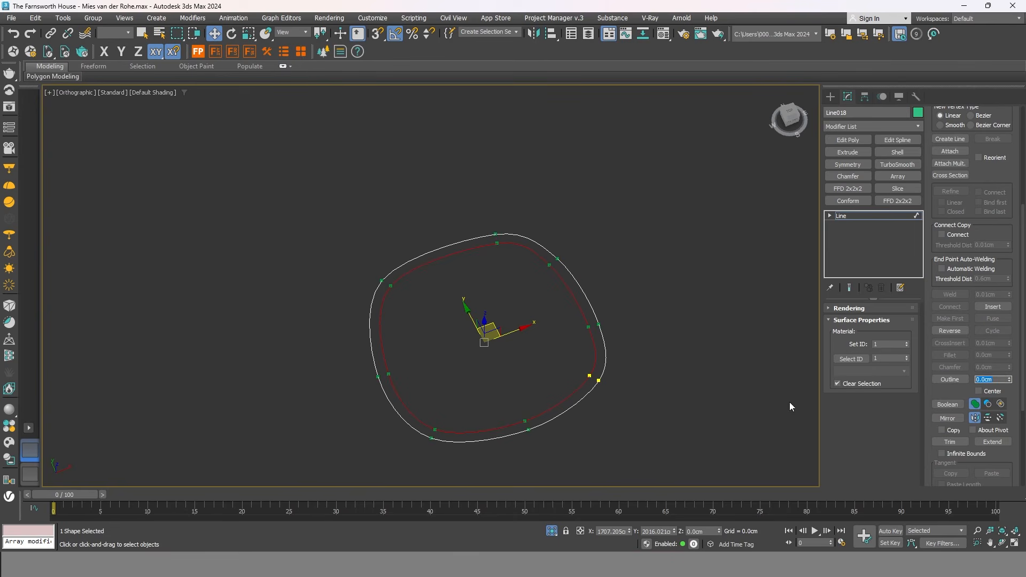
# Leave the spline sub-object level and switch the viewport to wireframe.
pyautogui.click(697, 384)
pyautogui.click(874, 216)
pyautogui.click(635, 313)
pyautogui.press('F3')
pyautogui.scroll(2, 616, 355)
pyautogui.rightClick(620, 349)
# End isolation and create a new Chaos Scatter in the scene.
pyautogui.click(654, 257)
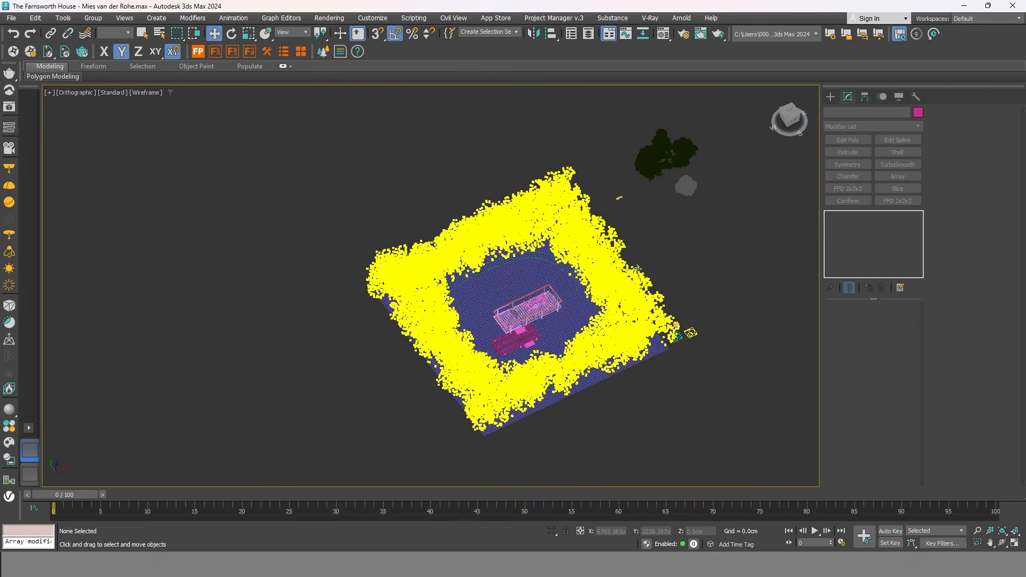
pyautogui.moveTo(681, 250); pyautogui.dragTo(668, 271, button='middle')
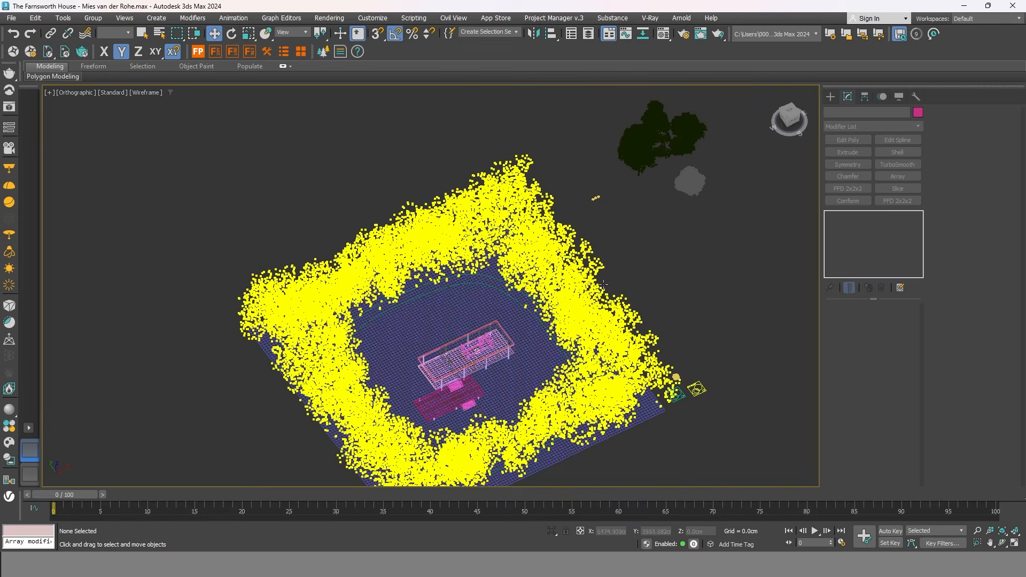
pyautogui.click(325, 52)
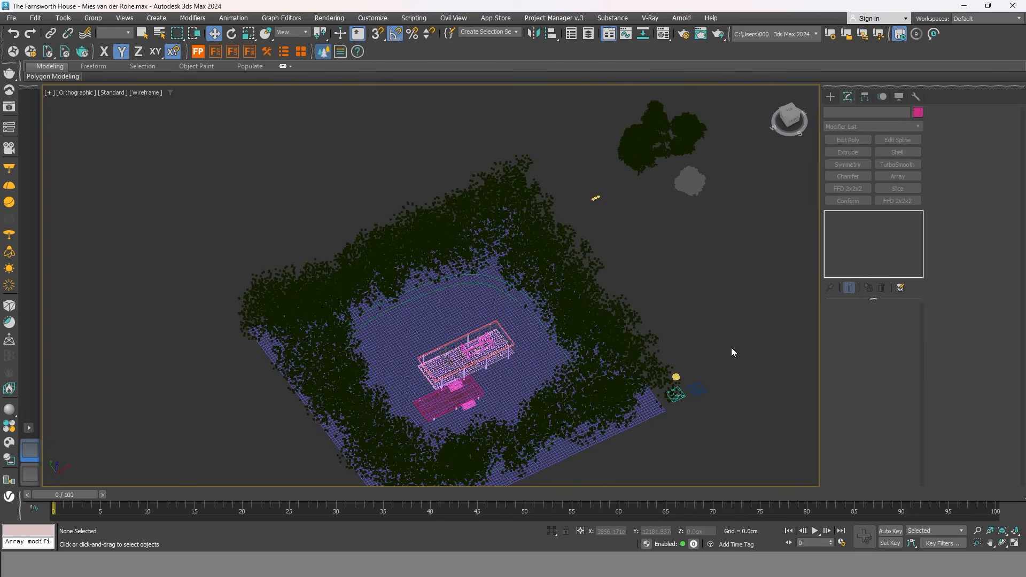
pyautogui.scroll(2, 717, 378)
pyautogui.click(717, 376)
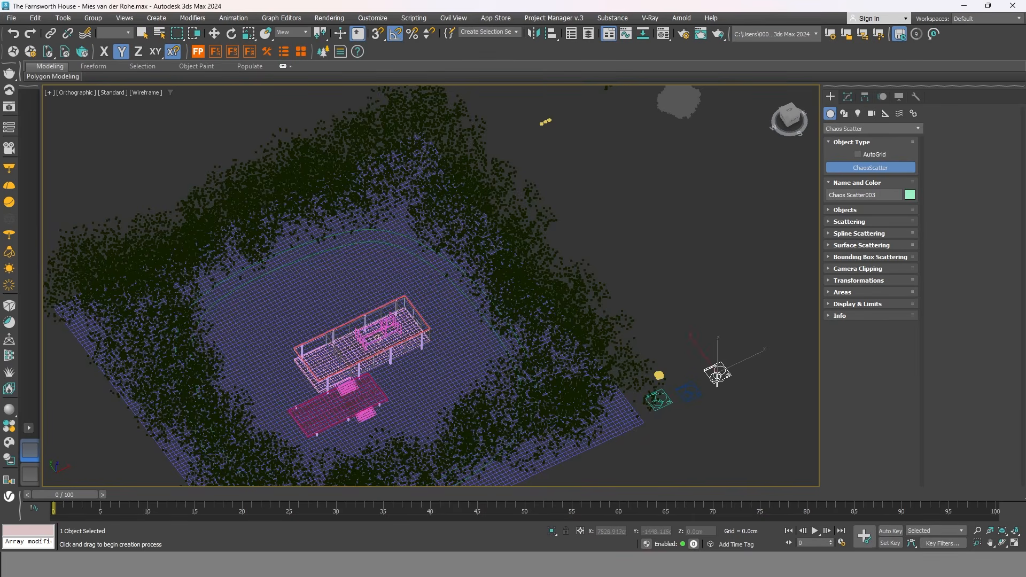
pyautogui.rightClick(718, 375)
# Set the ring band Line018 as the new scatter's distribution target.
pyautogui.click(849, 97)
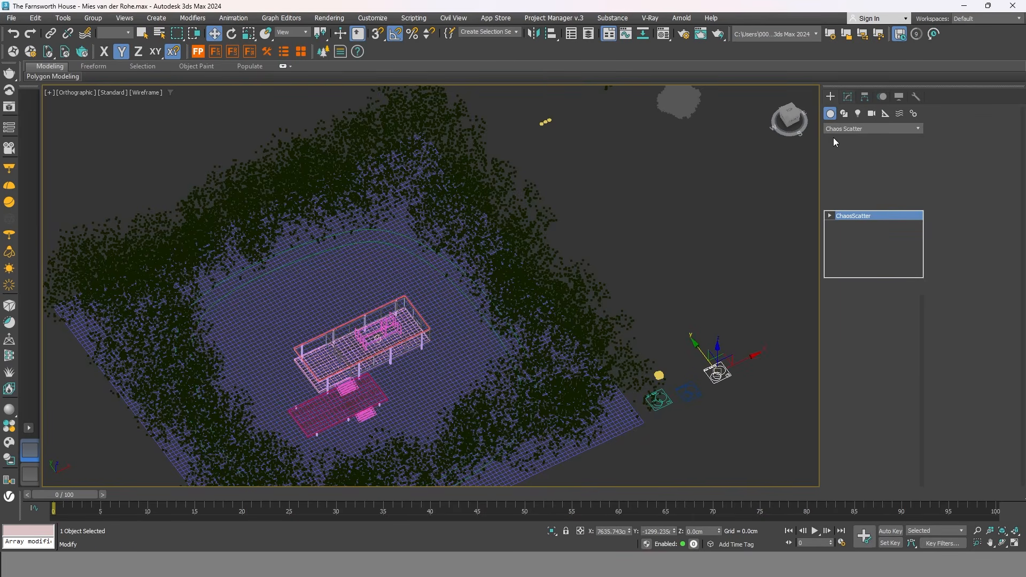
pyautogui.click(841, 369)
pyautogui.scroll(6, 408, 234)
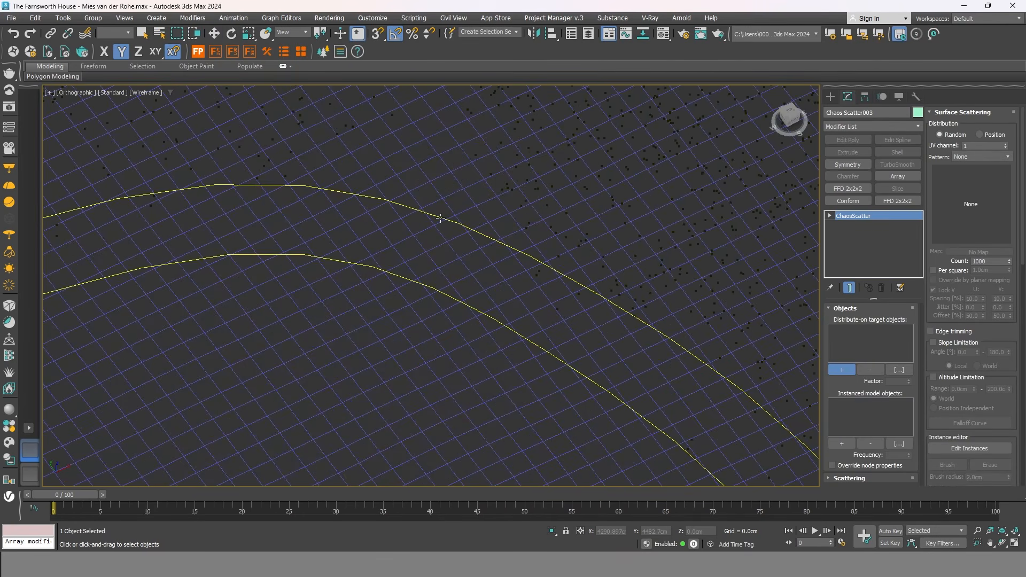
pyautogui.click(440, 218)
pyautogui.scroll(-7, 437, 219)
pyautogui.moveTo(719, 389); pyautogui.dragTo(671, 328, button='middle')
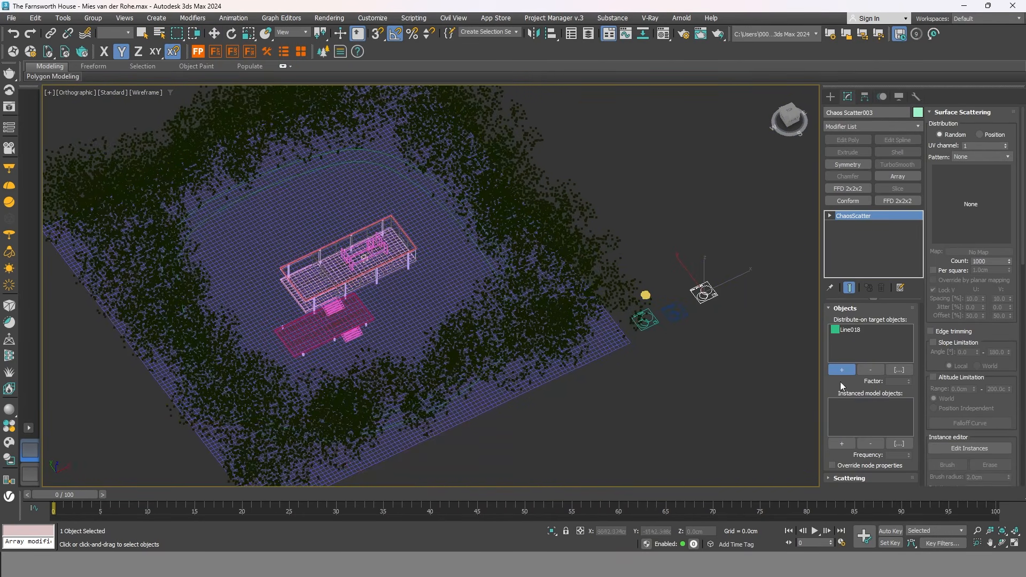
# Pick the MT_PM_V63_Jun… shrub model as the scattered object and view it shaded.
pyautogui.click(842, 443)
pyautogui.scroll(-4, 672, 310)
pyautogui.scroll(8, 655, 262)
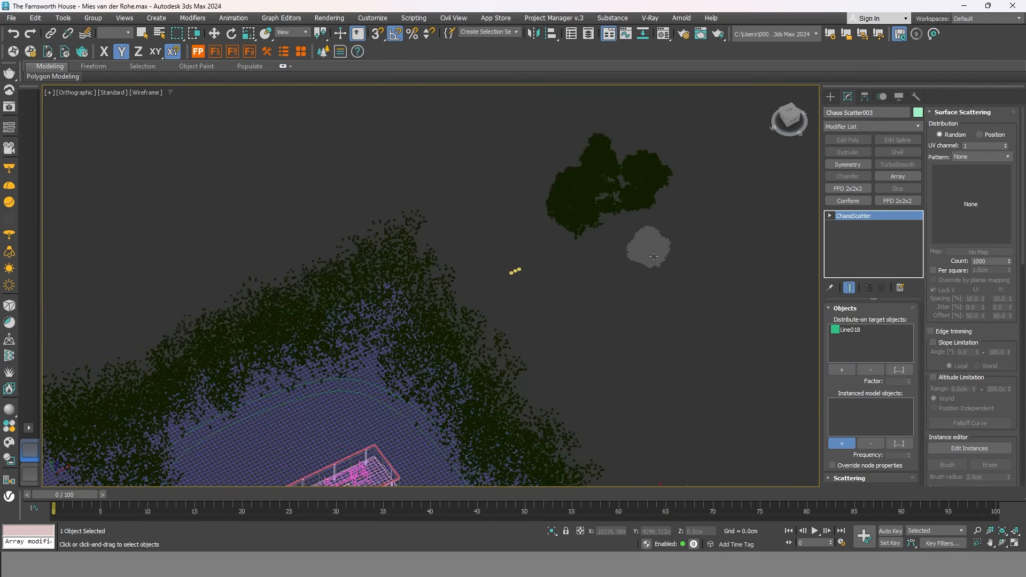
pyautogui.click(654, 256)
pyautogui.scroll(-6, 665, 284)
pyautogui.scroll(4, 660, 332)
pyautogui.press('F3')
pyautogui.moveTo(654, 324)
pyautogui.mouseDown(button='middle')
pyautogui.moveTo(671, 300)
pyautogui.moveTo(632, 305)
pyautogui.moveTo(681, 253)
pyautogui.moveTo(669, 256)
pyautogui.mouseUp(button='middle')
pyautogui.moveTo(1023, 209); pyautogui.dragTo(1025, 430)
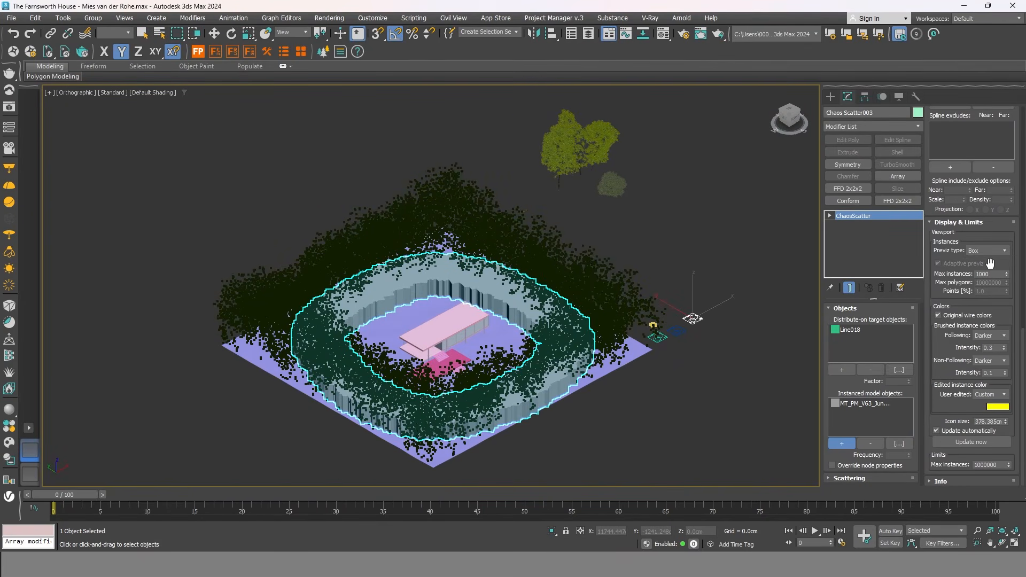
# Set Max instances to 60 and update the scatter preview.
pyautogui.click(986, 274)
pyautogui.moveTo(624, 386); pyautogui.dragTo(637, 380, button='middle')
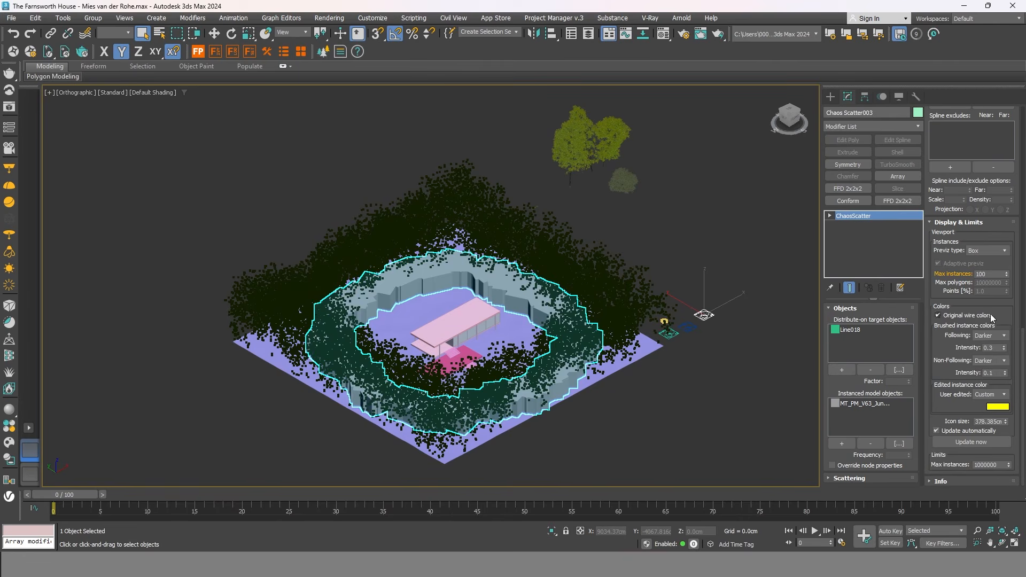
pyautogui.doubleClick(987, 274)
pyautogui.write('60')
pyautogui.press('Return')
pyautogui.moveTo(693, 319); pyautogui.dragTo(709, 309, button='middle')
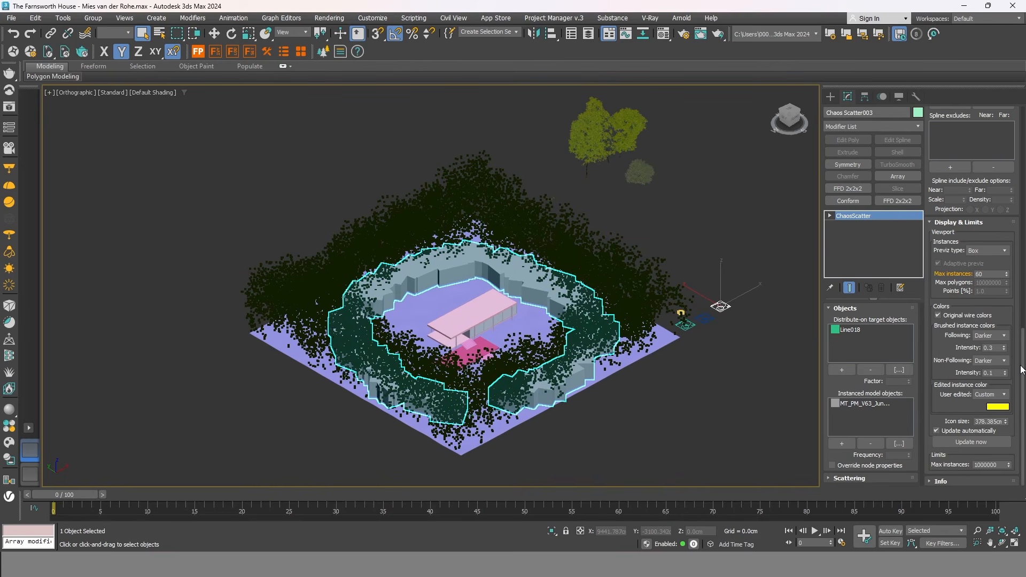
pyautogui.click(974, 443)
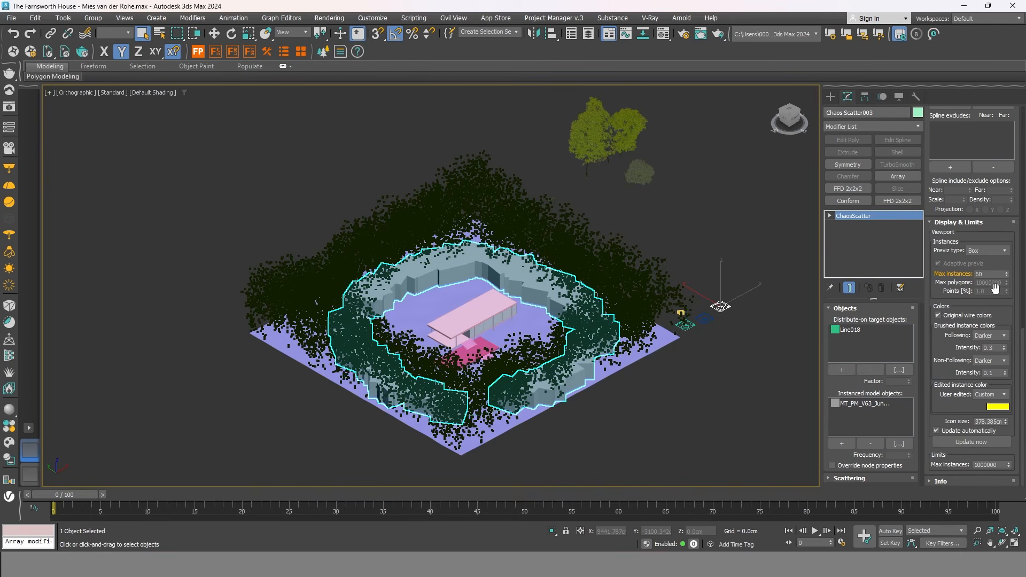
# Set Chaos Scatter003's Previz type to Point cloud, then select the original tree scatter.
pyautogui.click(991, 251)
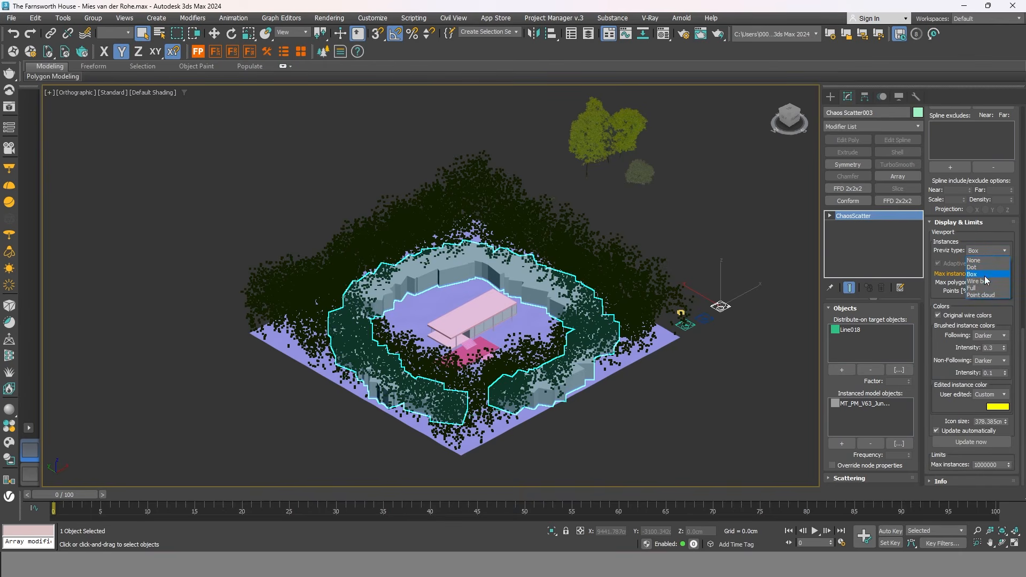
pyautogui.click(984, 295)
pyautogui.click(641, 407)
pyautogui.moveTo(640, 406); pyautogui.dragTo(748, 278, button='middle')
pyautogui.click(759, 232)
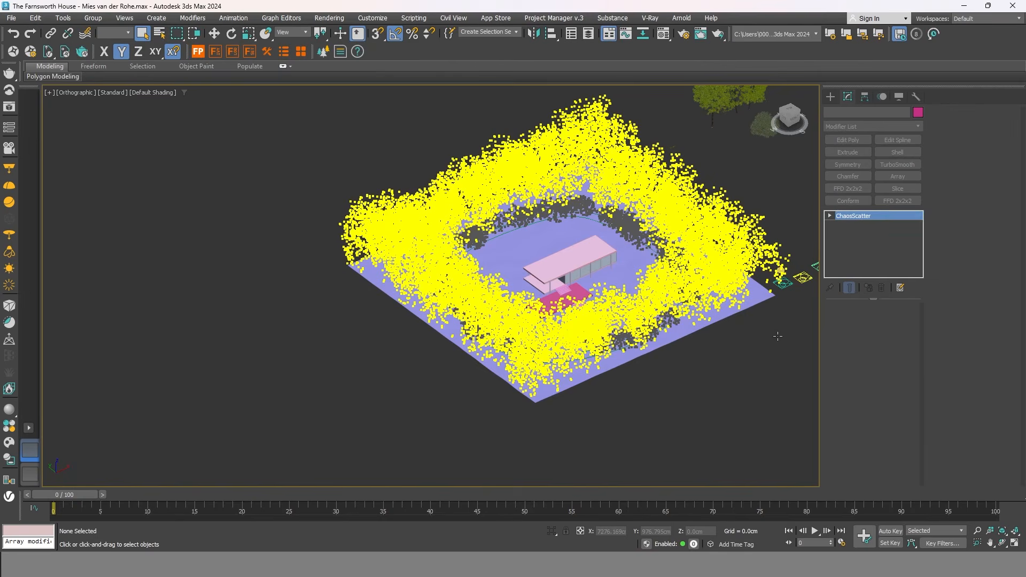
# Switch the tree scatter's preview display to Box.
pyautogui.scroll(3, 781, 328)
pyautogui.moveTo(782, 327); pyautogui.dragTo(650, 370, button='middle')
pyautogui.scroll(-3, 650, 370)
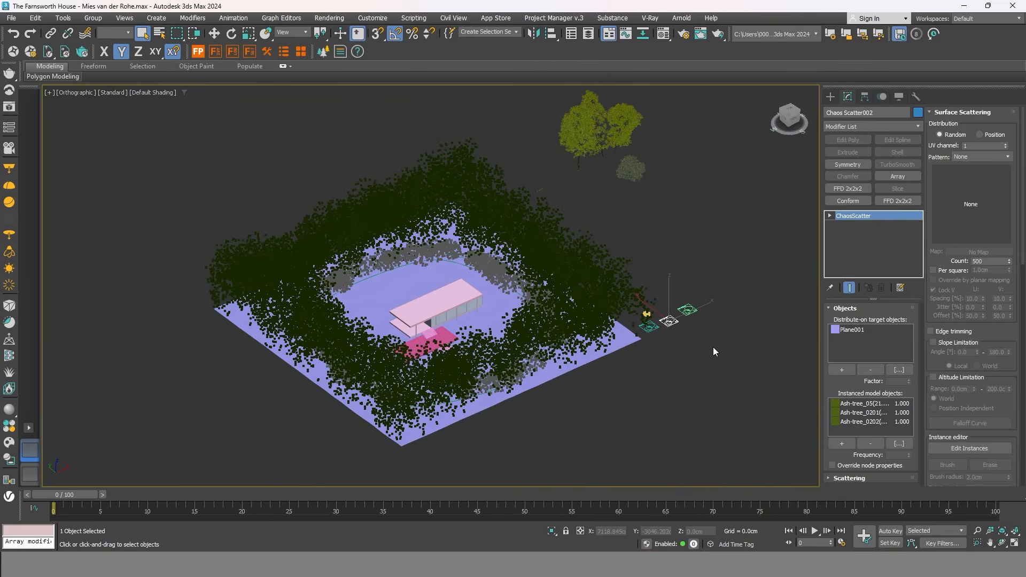
pyautogui.scroll(2, 713, 352)
pyautogui.scroll(-10, 971, 320)
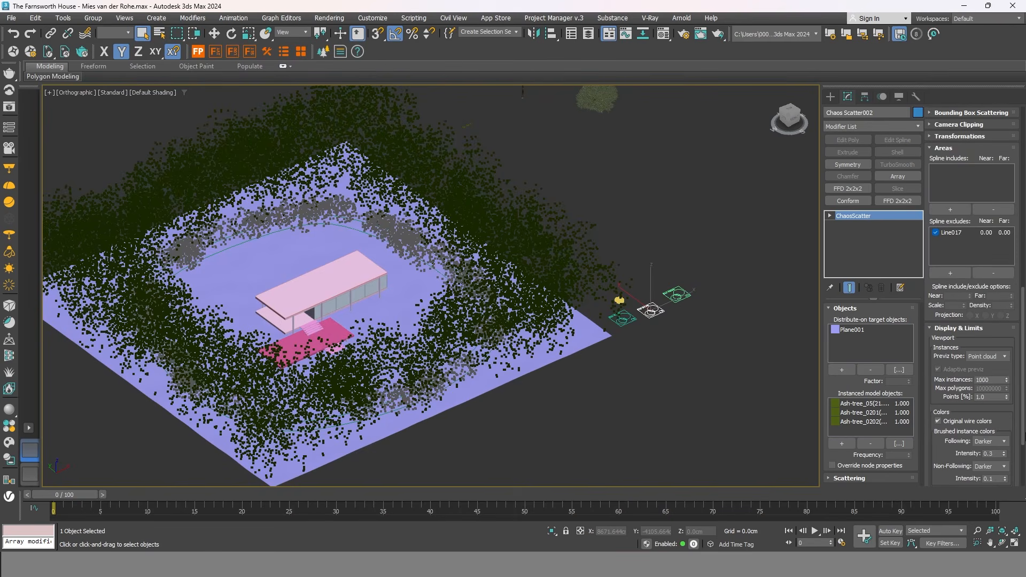
pyautogui.click(1002, 357)
pyautogui.click(986, 382)
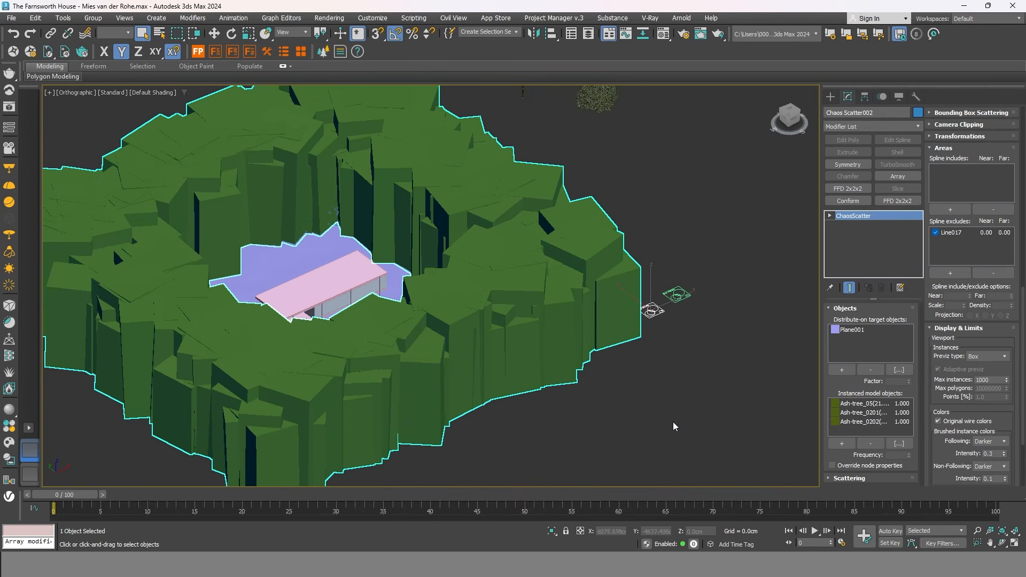
# Reduce the Chaos Scatter002 tree count to 100.
pyautogui.moveTo(621, 408); pyautogui.dragTo(701, 411, button='middle')
pyautogui.scroll(2, 690, 412)
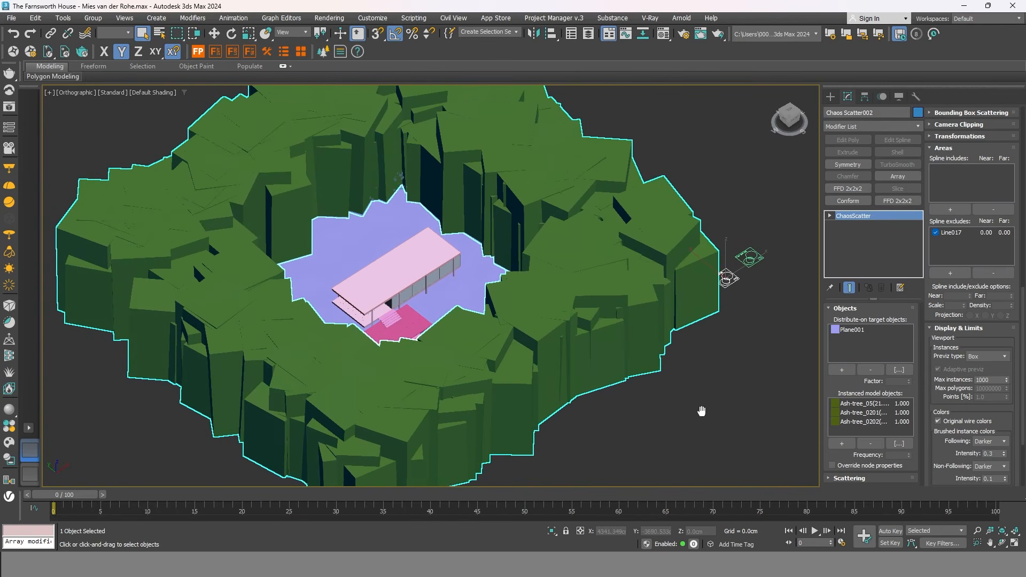
pyautogui.scroll(5, 1022, 302)
pyautogui.scroll(4, 972, 294)
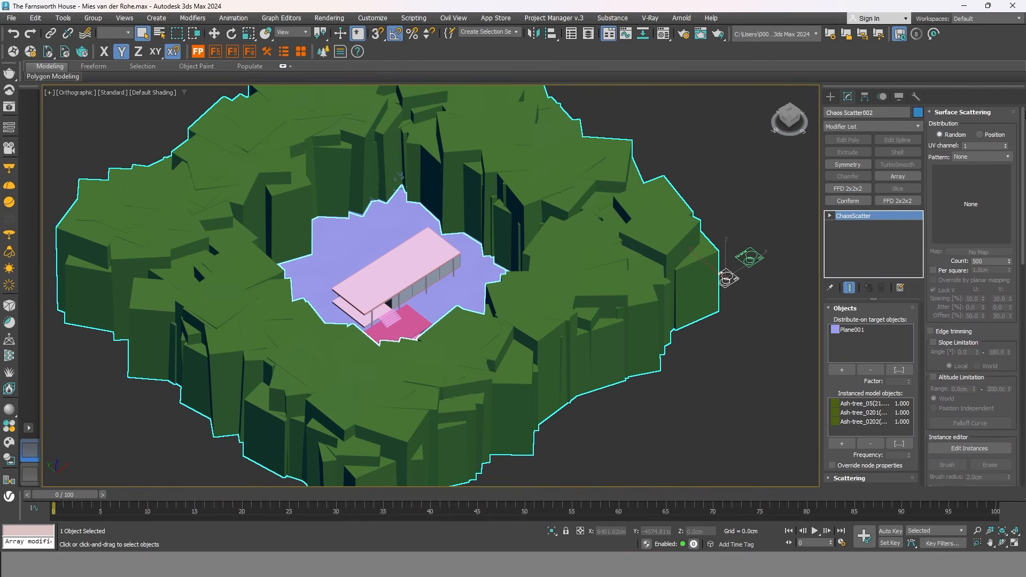
pyautogui.doubleClick(992, 262)
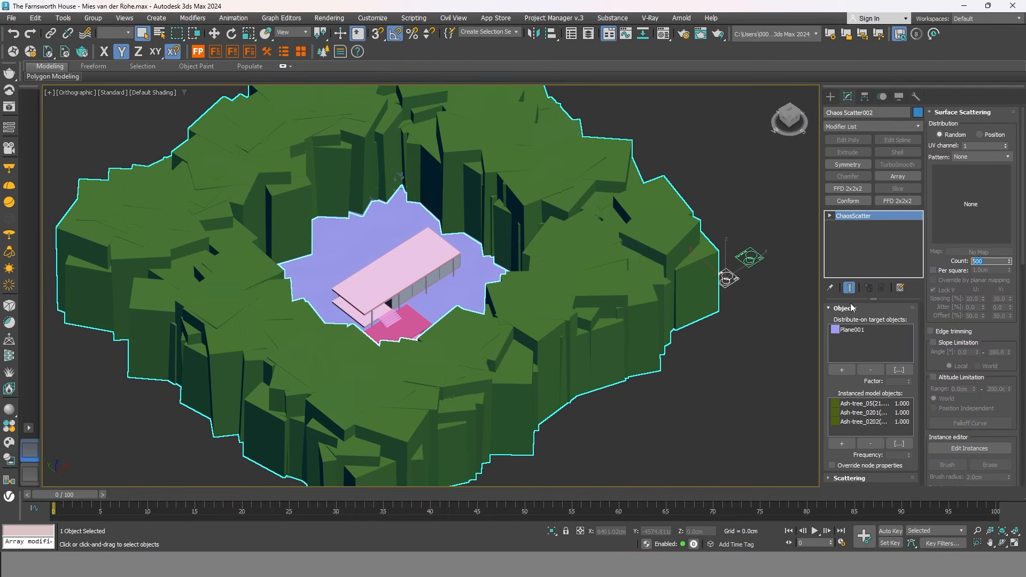
pyautogui.write('100')
pyautogui.press('Return')
# Raise the tree count to 200 and orbit to check the forest ring.
pyautogui.scroll(-4, 672, 409)
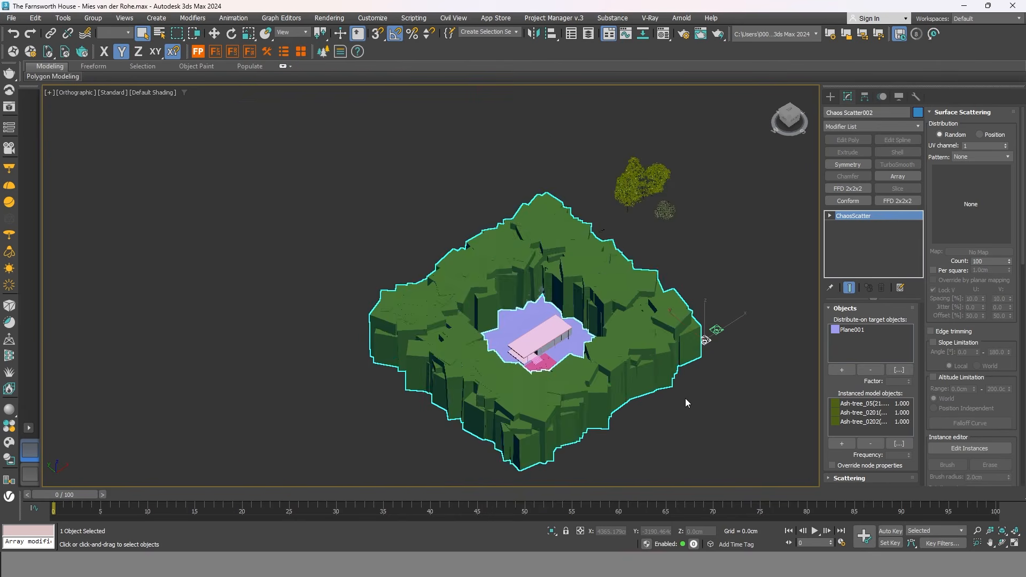
pyautogui.scroll(3, 695, 396)
pyautogui.moveTo(633, 428); pyautogui.dragTo(681, 423, button='middle')
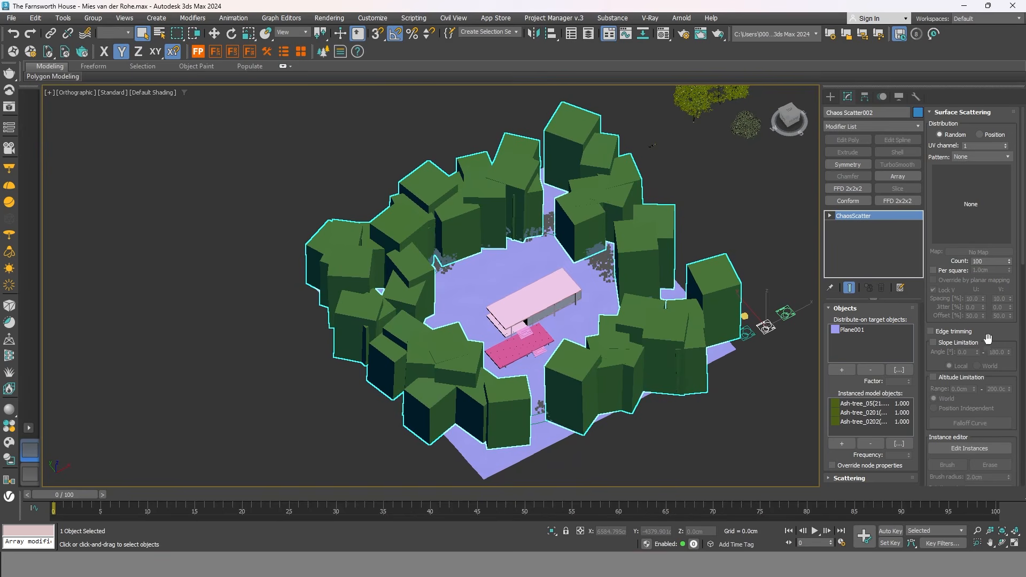
pyautogui.doubleClick(986, 262)
pyautogui.write('200')
pyautogui.press('Return')
pyautogui.keyDown('alt'); pyautogui.moveTo(712, 445); pyautogui.dragTo(619, 417, button='middle'); pyautogui.keyUp('alt')
pyautogui.scroll(3, 747, 374)
pyautogui.scroll(2, 746, 374)
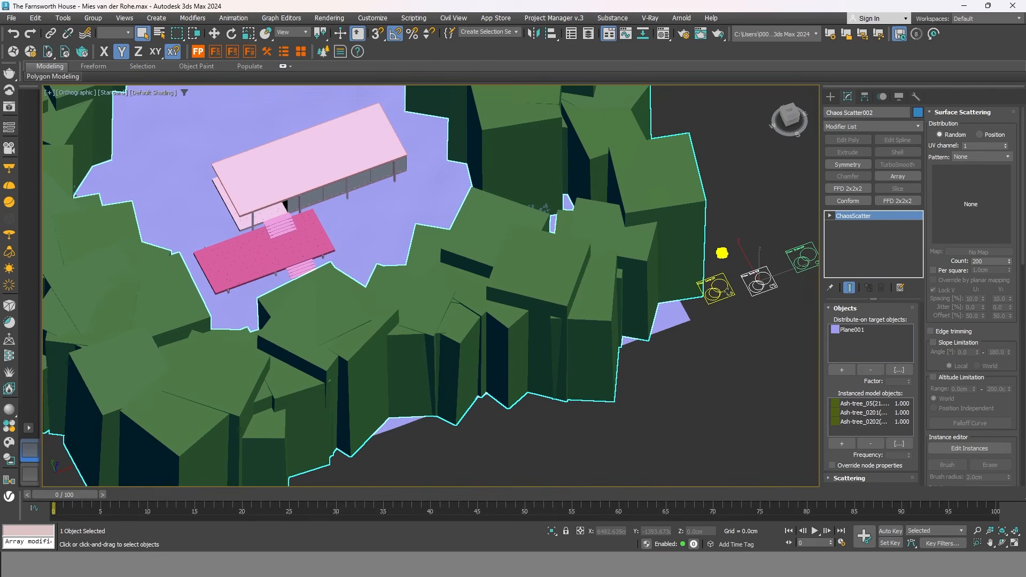
# Add Plane001 as a Distribute-on target for Chaos Scatter001.
pyautogui.click(737, 308)
pyautogui.scroll(5, 738, 307)
pyautogui.scroll(-3, 739, 306)
pyautogui.click(841, 369)
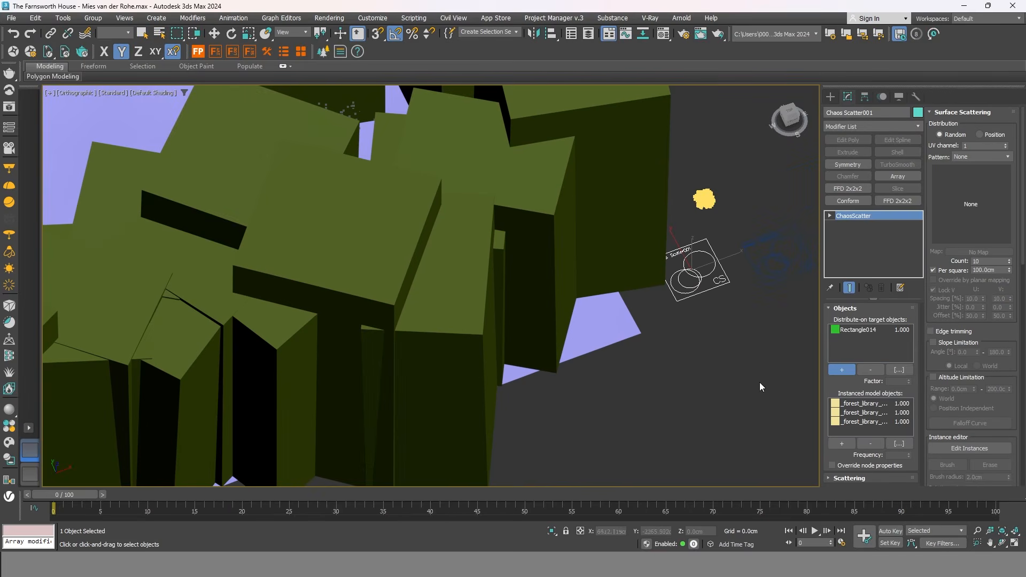
pyautogui.click(630, 331)
pyautogui.scroll(-5, 663, 374)
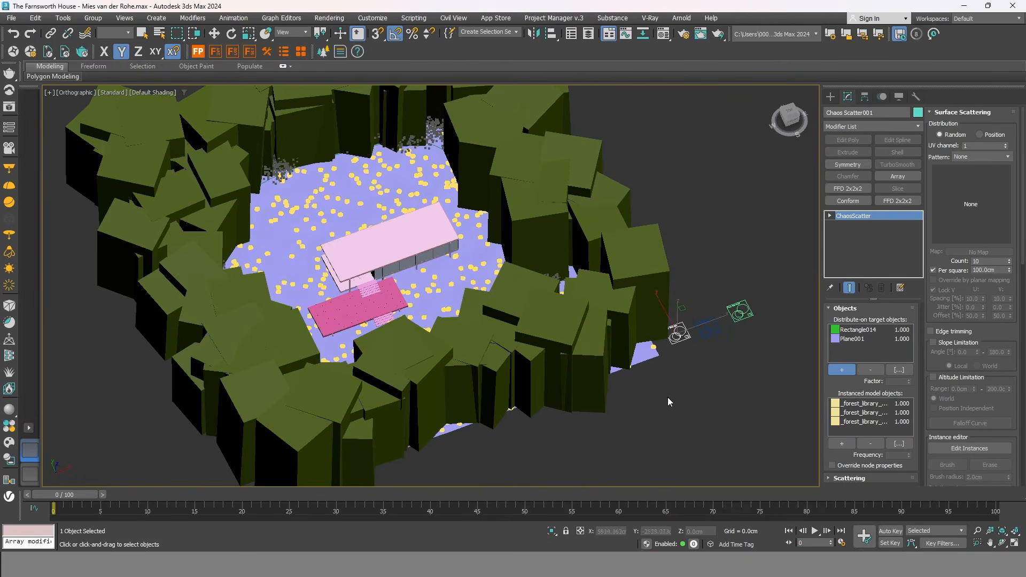
pyautogui.scroll(2, 662, 384)
pyautogui.keyDown('alt'); pyautogui.moveTo(661, 384); pyautogui.dragTo(662, 419, button='middle'); pyautogui.keyUp('alt')
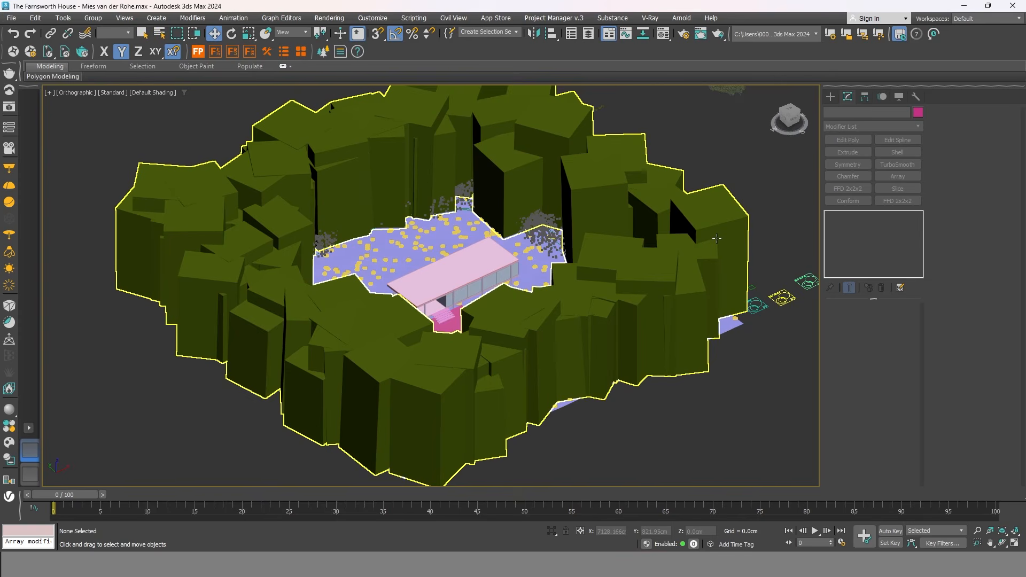
# Reselect Chaos Scatter002 and recentre the scene.
pyautogui.click(717, 238)
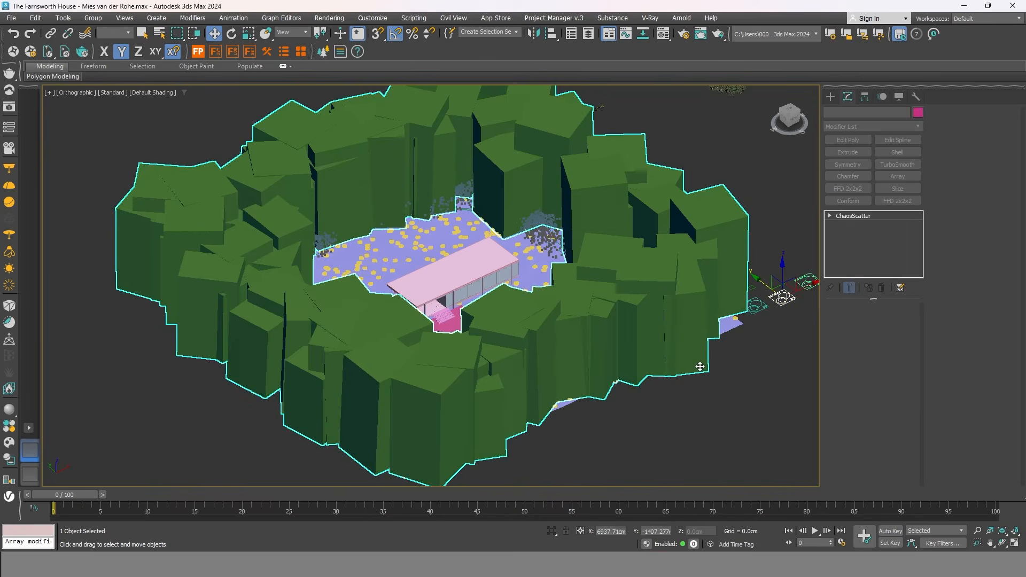
pyautogui.scroll(-2, 750, 377)
pyautogui.moveTo(751, 377); pyautogui.dragTo(653, 359, button='middle')
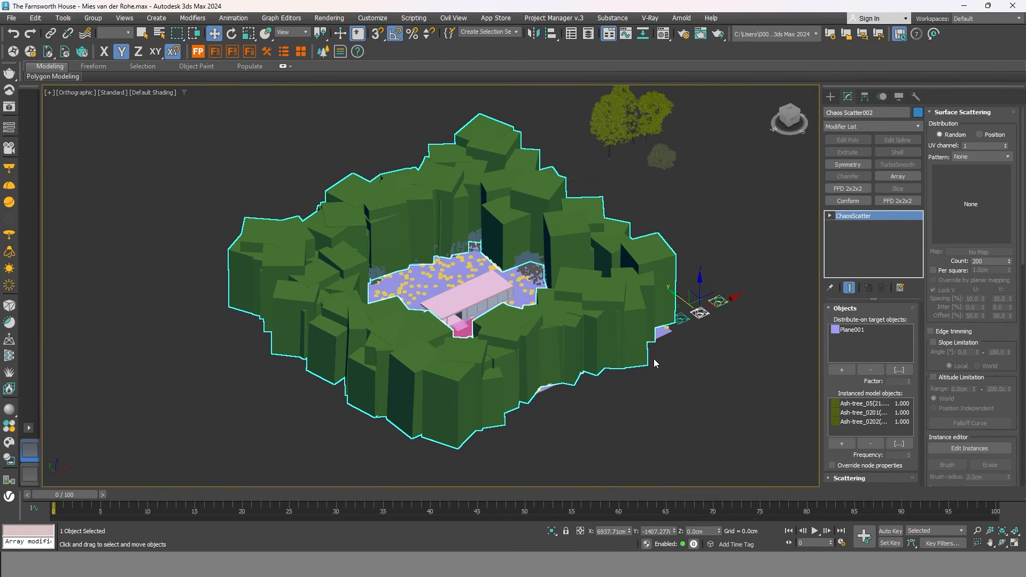
# Open the Transformations settings and set the minimum X scale to 80.
pyautogui.click(956, 113)
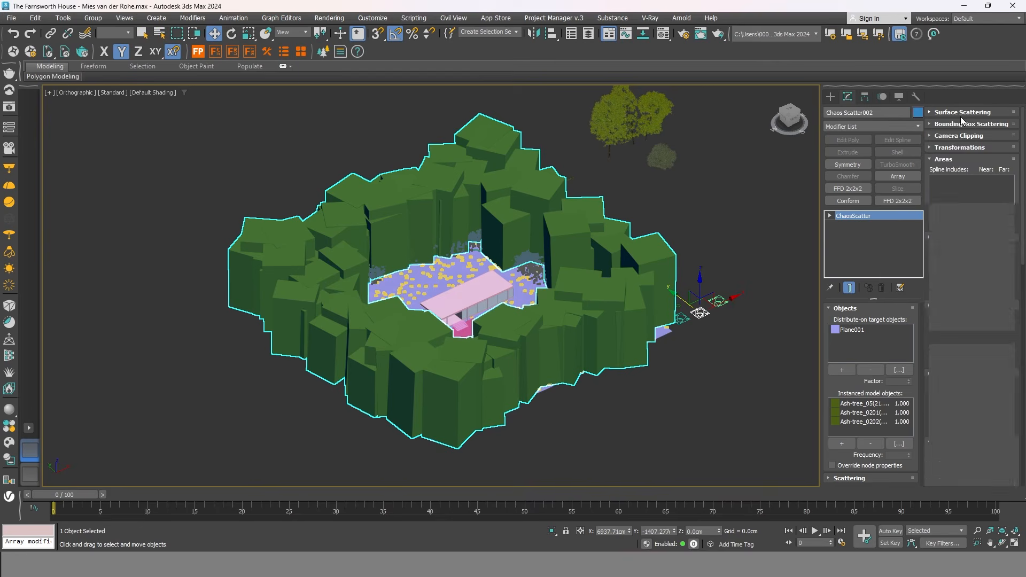
pyautogui.click(956, 147)
pyautogui.scroll(-5, 973, 240)
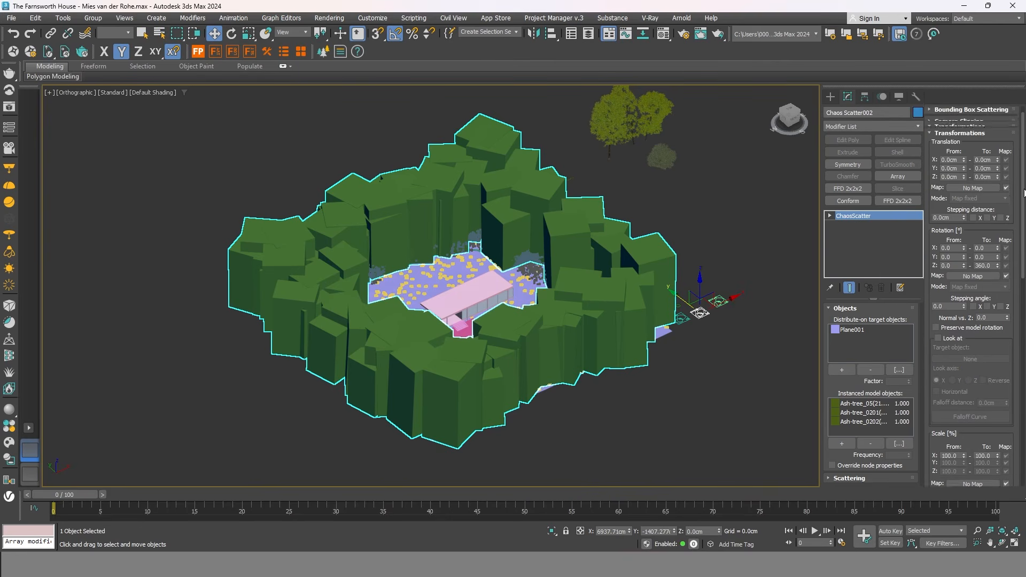
pyautogui.scroll(-3, 960, 218)
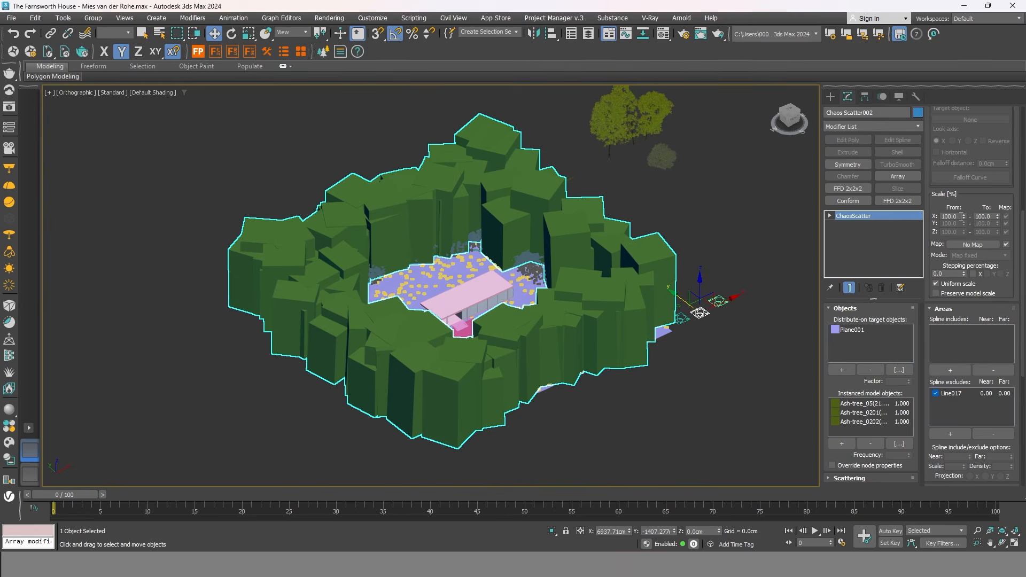
pyautogui.doubleClick(960, 216)
pyautogui.write('80')
pyautogui.press('Return')
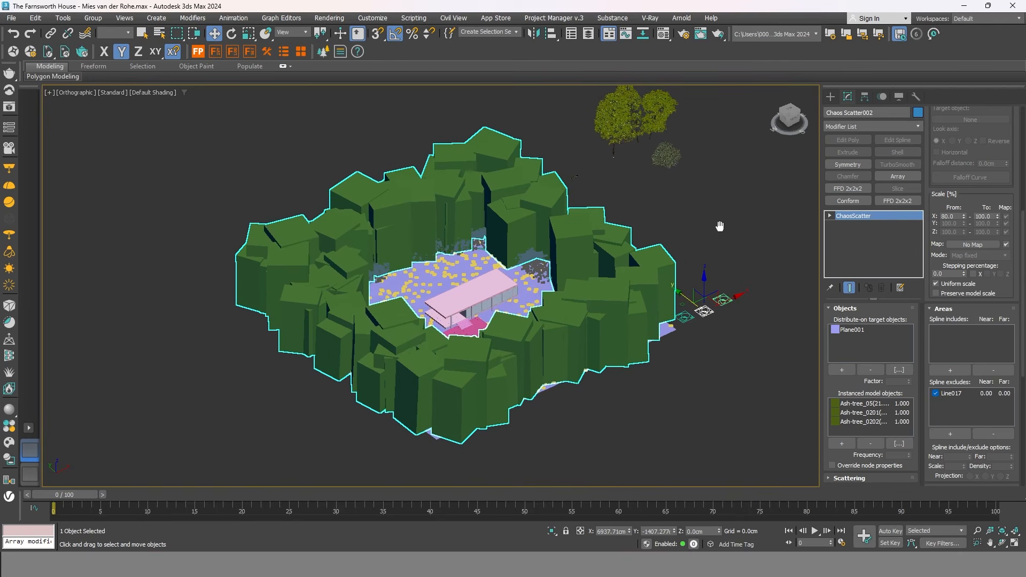
# Set the maximum X scale to 120, then deselect and view the trees from a low side angle.
pyautogui.moveTo(719, 224); pyautogui.dragTo(715, 239, button='middle')
pyautogui.click(981, 216)
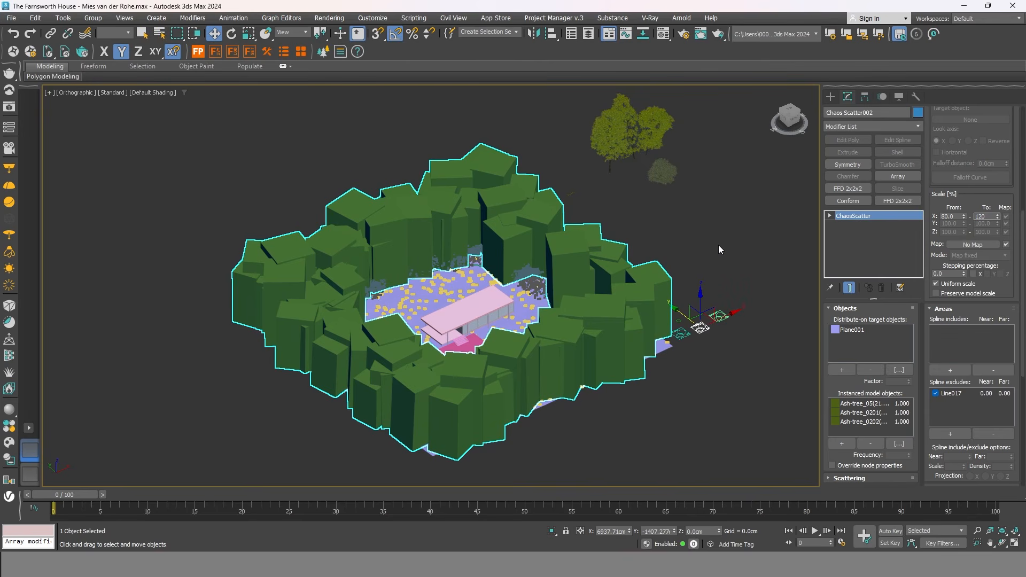
pyautogui.press('Return')
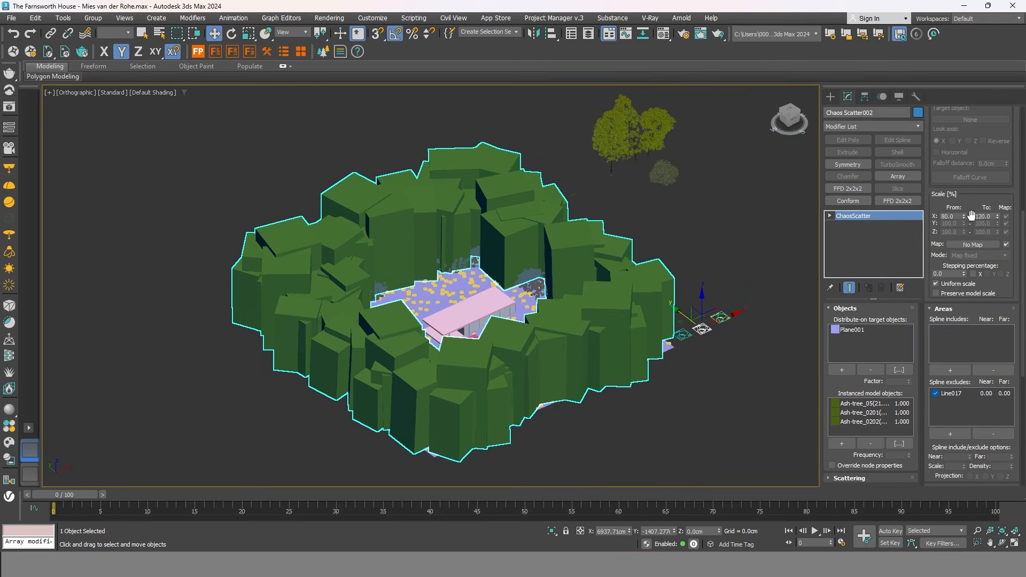
pyautogui.doubleClick(983, 217)
pyautogui.doubleClick(949, 217)
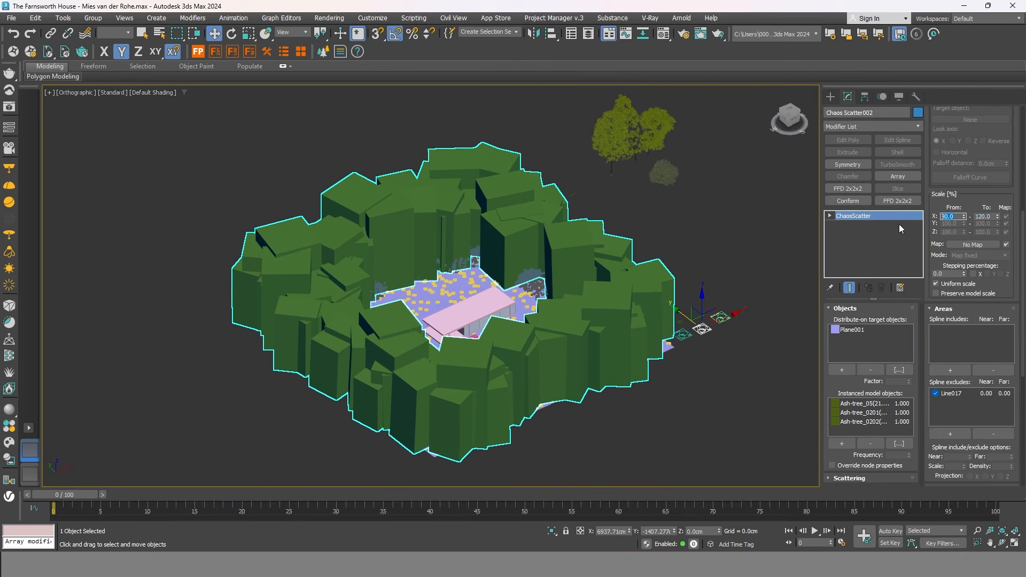
pyautogui.click(733, 253)
pyautogui.keyDown('alt'); pyautogui.moveTo(588, 427); pyautogui.dragTo(656, 378, button='middle'); pyautogui.keyUp('alt')
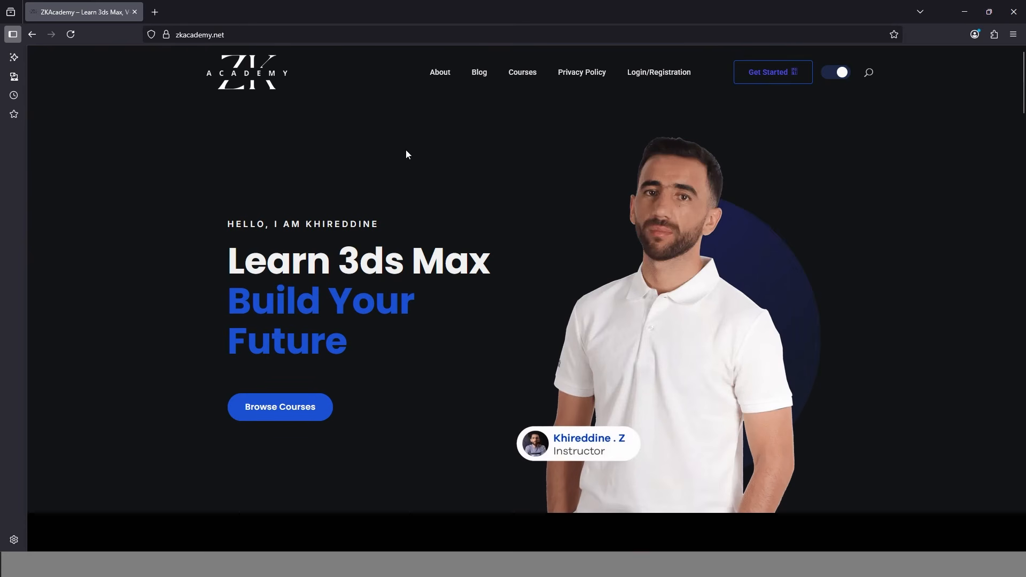
pyautogui.scroll(-10, 409, 153)
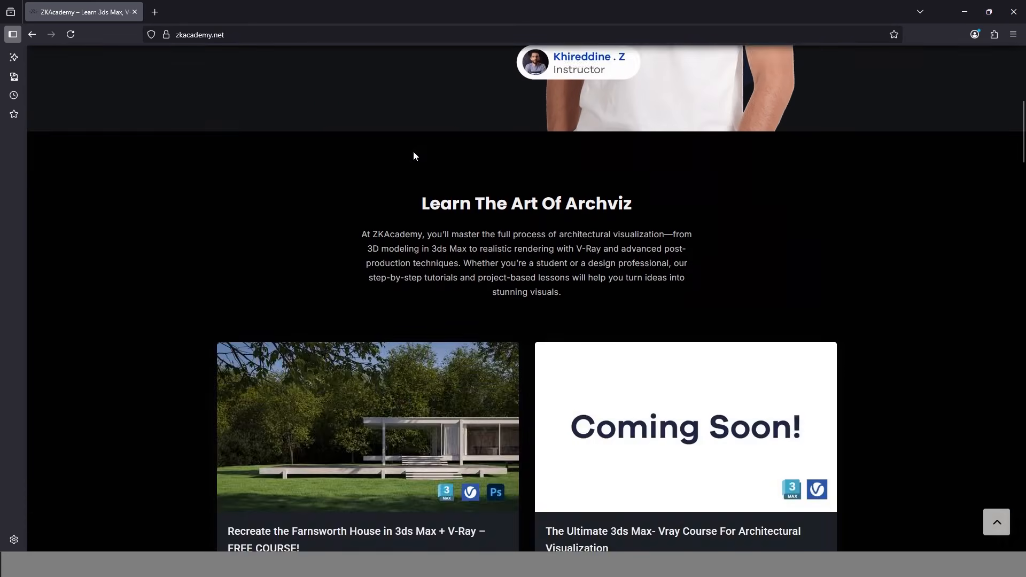
# Open the Farnsworth House course, enroll, and sign in with the account e-mail and password.
pyautogui.click(356, 370)
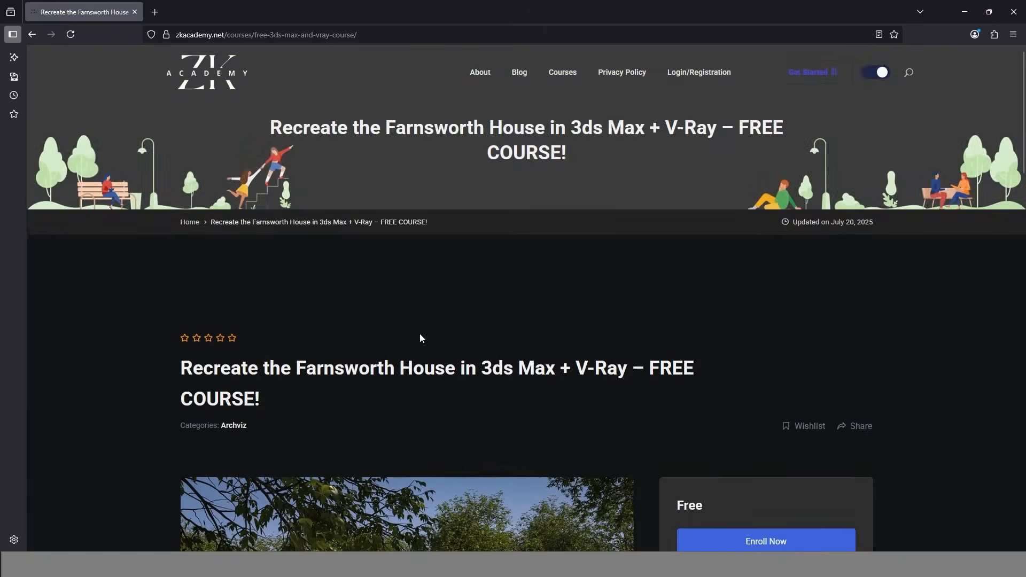
pyautogui.scroll(-4, 419, 333)
pyautogui.click(687, 321)
pyautogui.press('Tab')
pyautogui.write('**********')
pyautogui.press('Return')
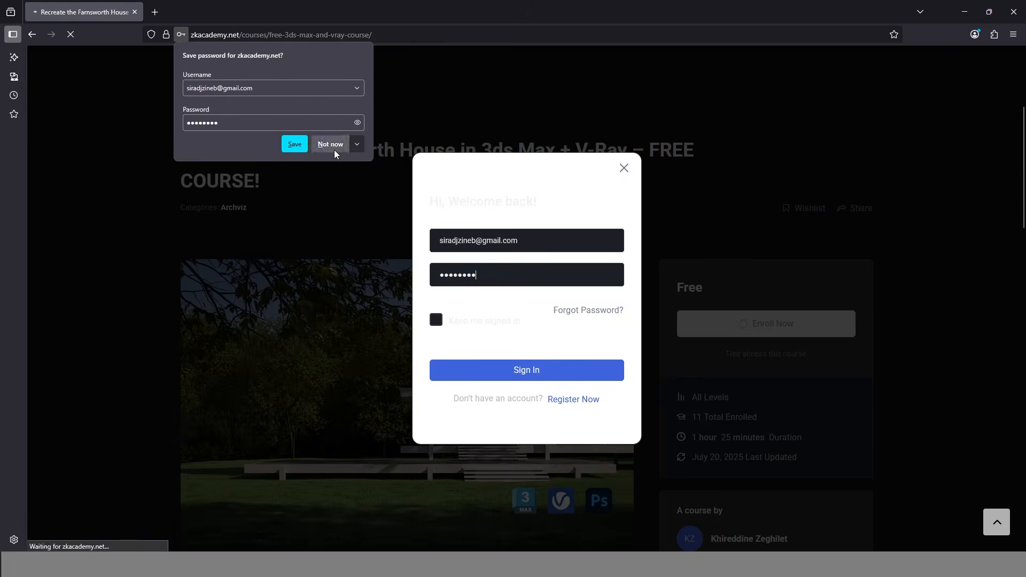
pyautogui.click(332, 145)
# Start the course, open the Post-Production & Render Enhancement in Photoshop lesson, and play its video to 02:38.
pyautogui.scroll(-5, 588, 246)
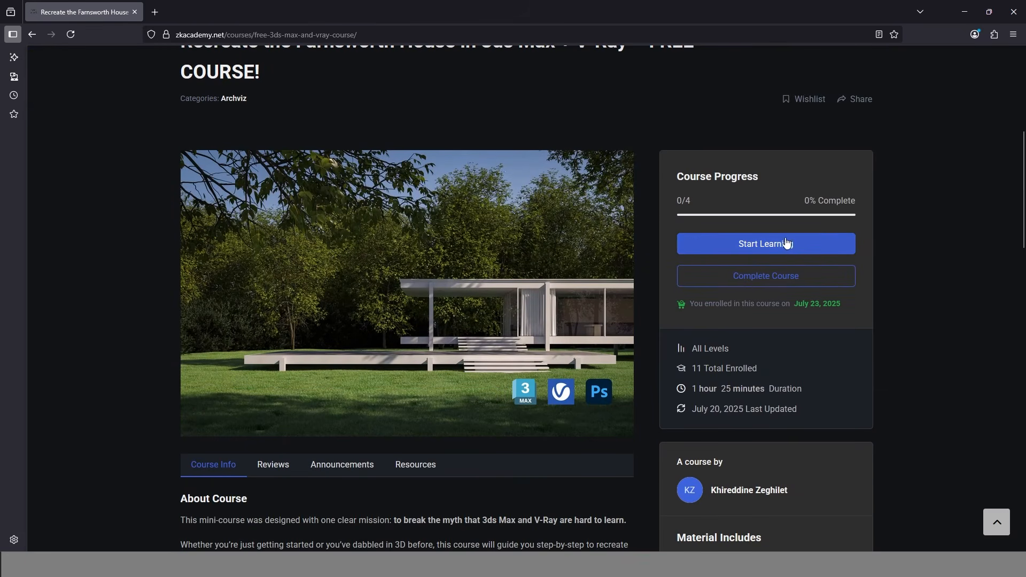
pyautogui.click(781, 244)
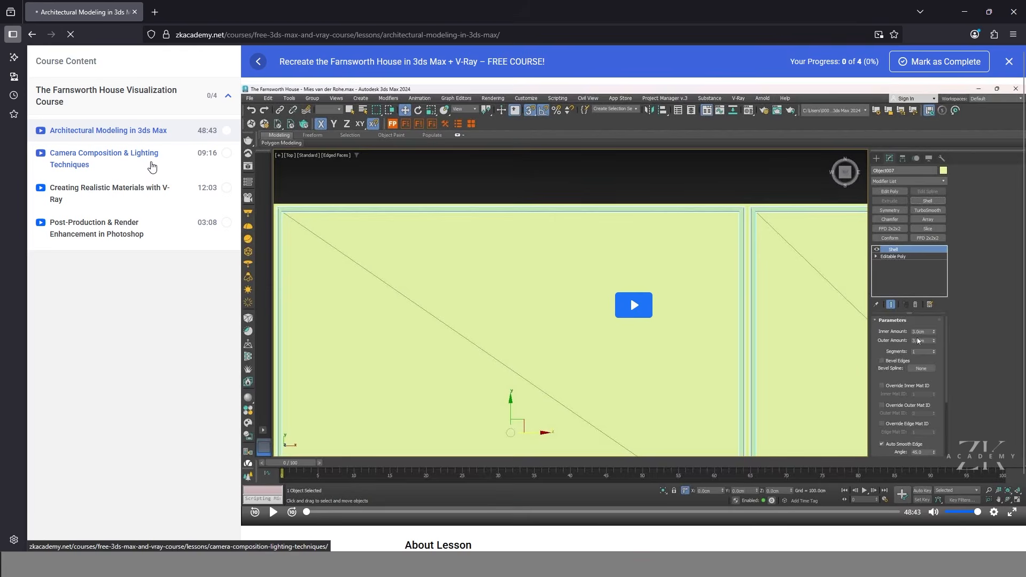
pyautogui.click(152, 167)
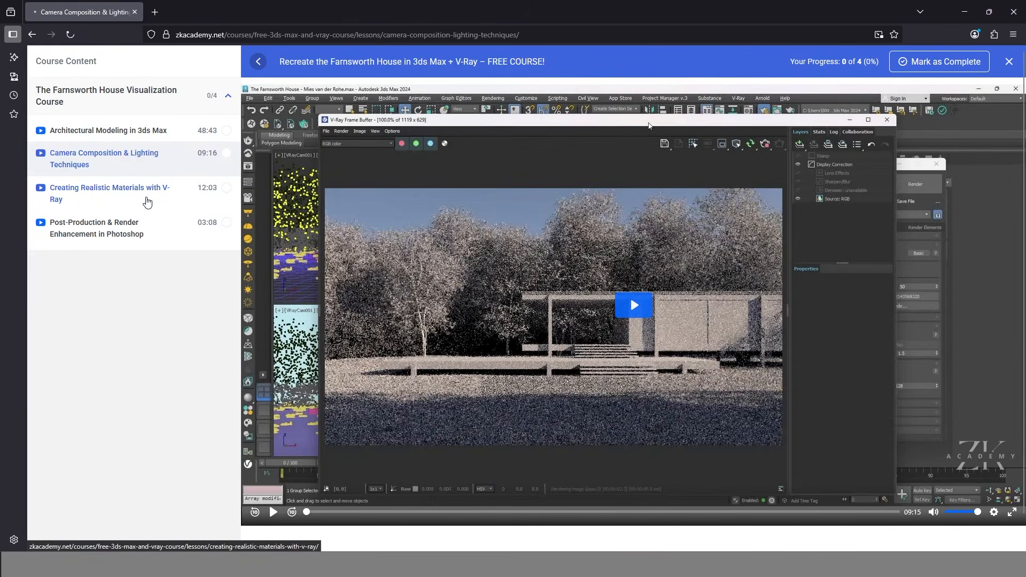
pyautogui.click(148, 202)
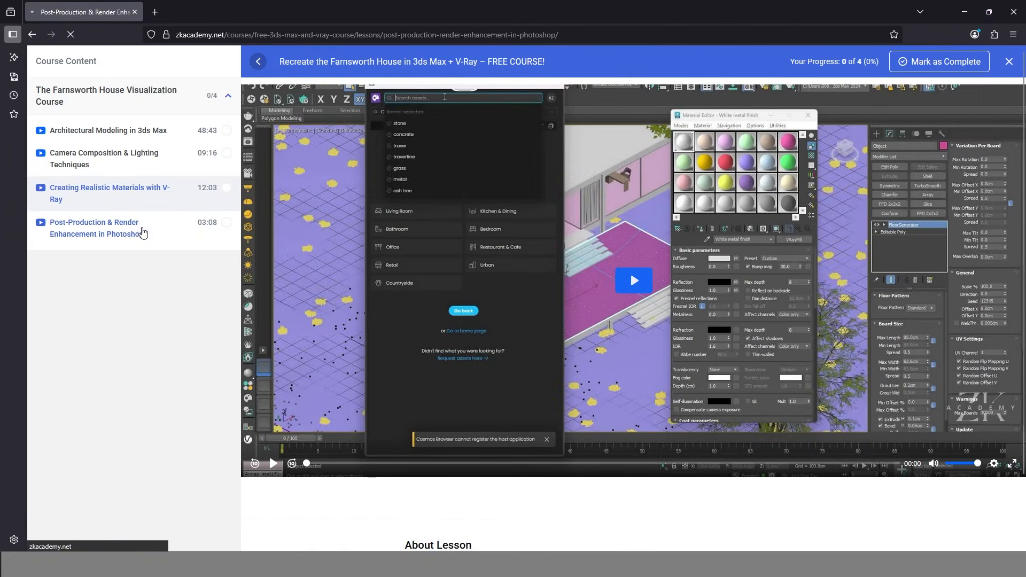
pyautogui.click(142, 232)
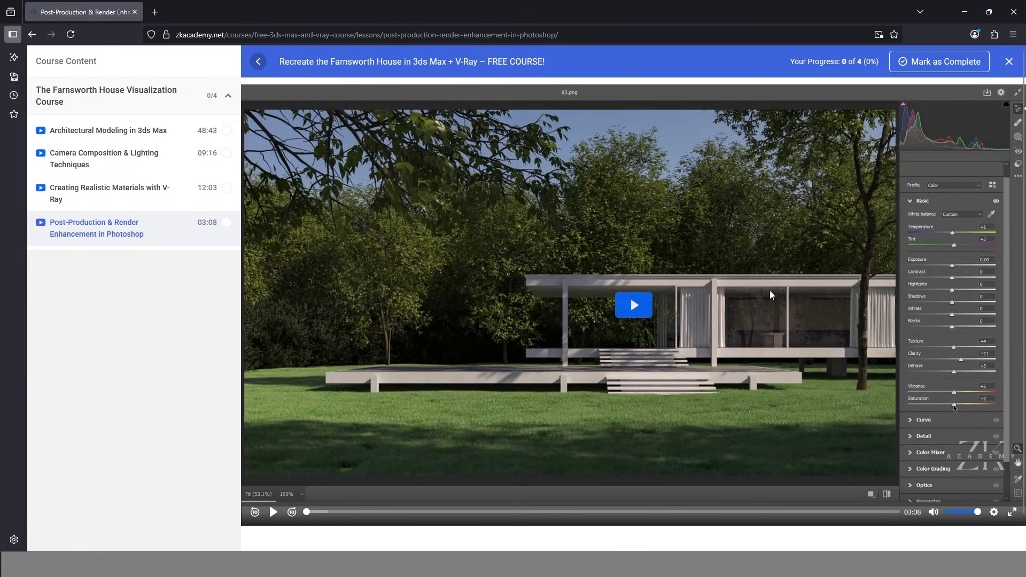
pyautogui.click(631, 308)
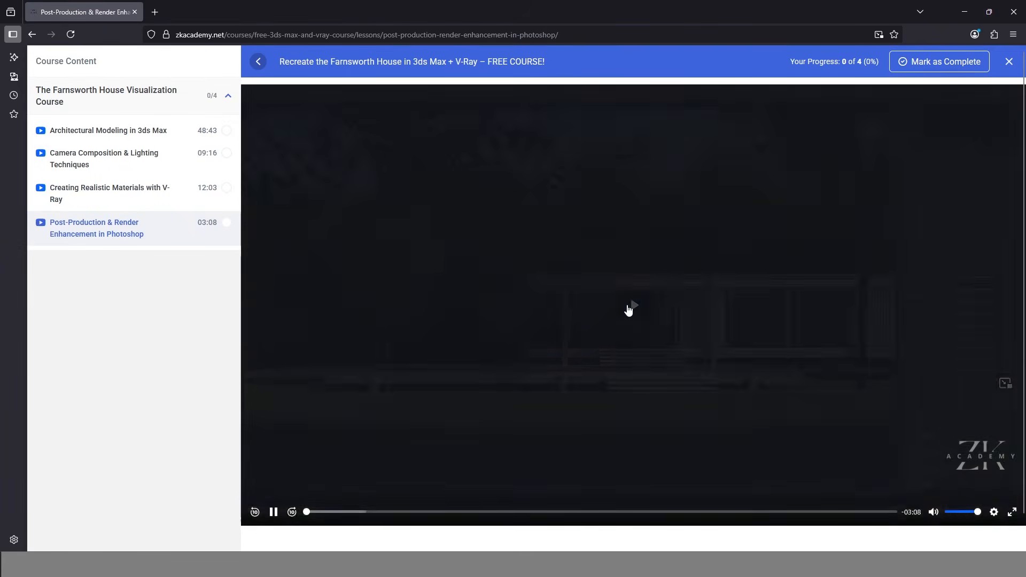
pyautogui.click(656, 512)
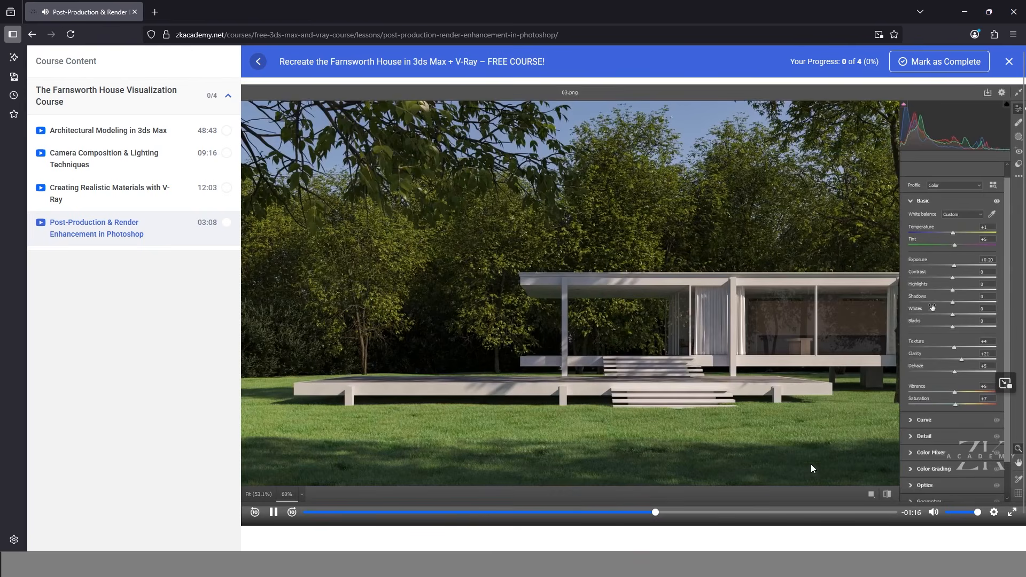
pyautogui.click(799, 513)
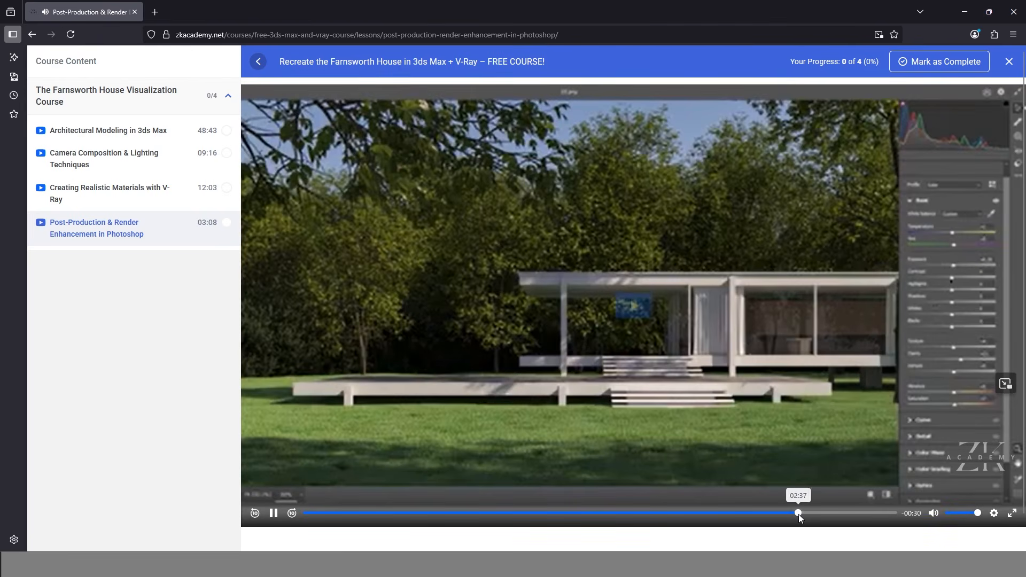